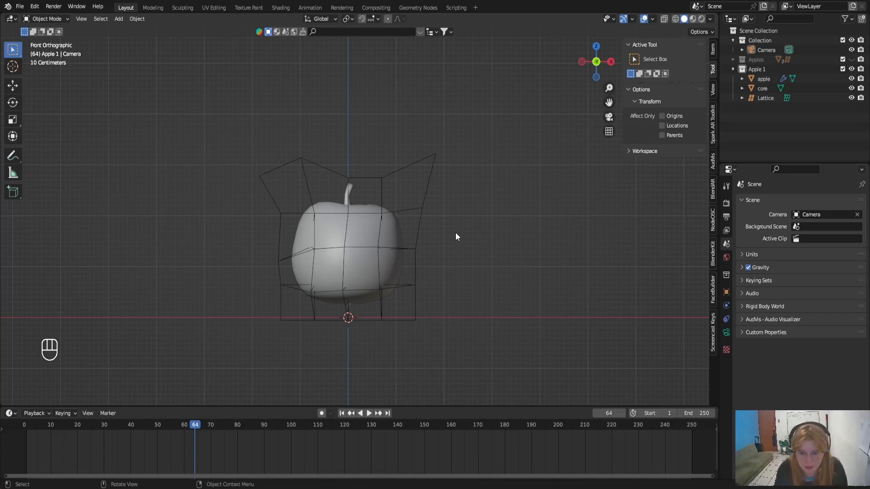
Apply the apple's Lattice modifier and its Subdivision modifier
scroll(414, 298, "up", 3)
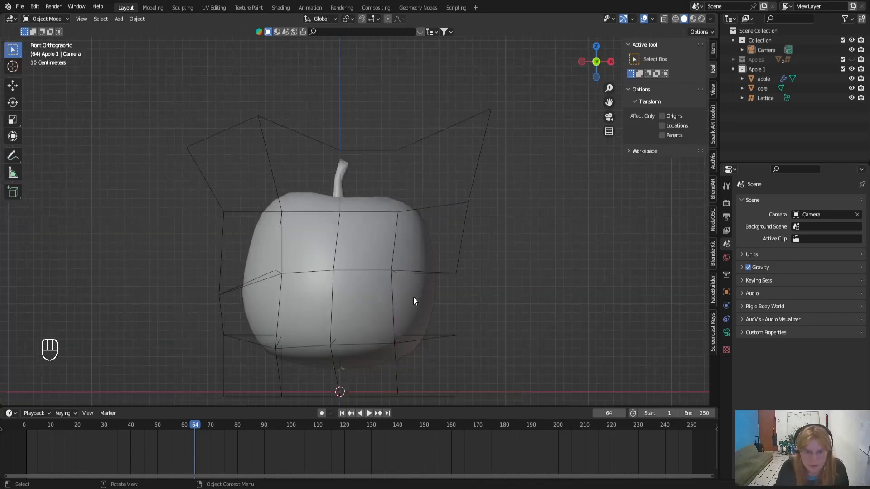
scroll(414, 297, "down", 1)
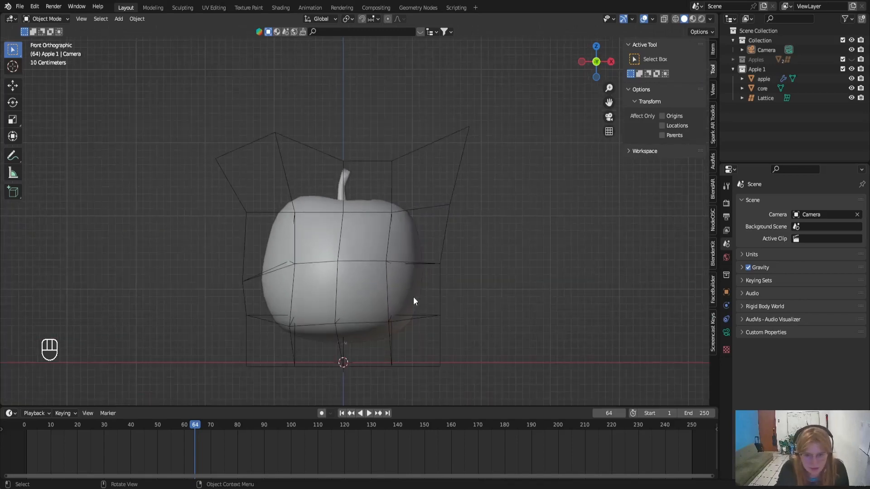
left_click(355, 294)
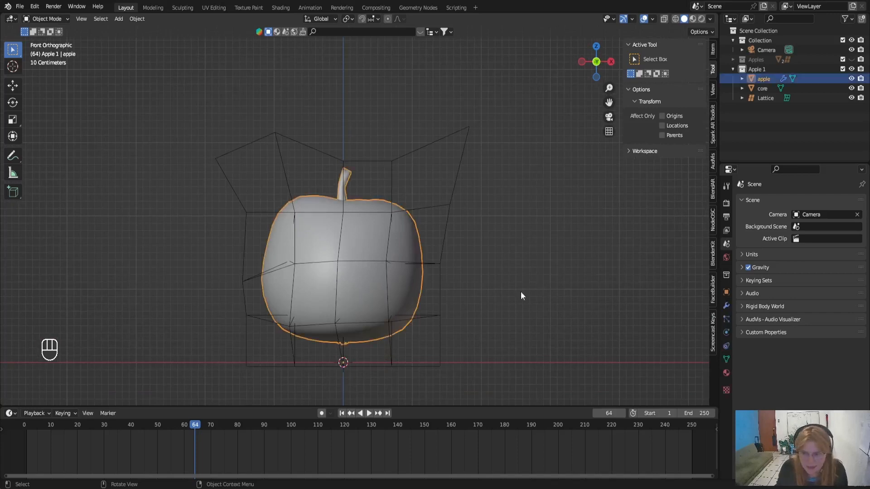
left_click(726, 203)
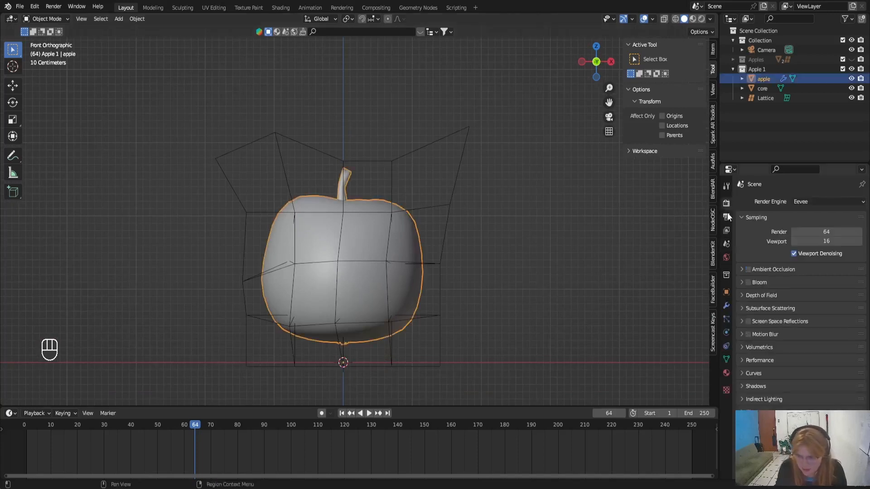
left_click(727, 306)
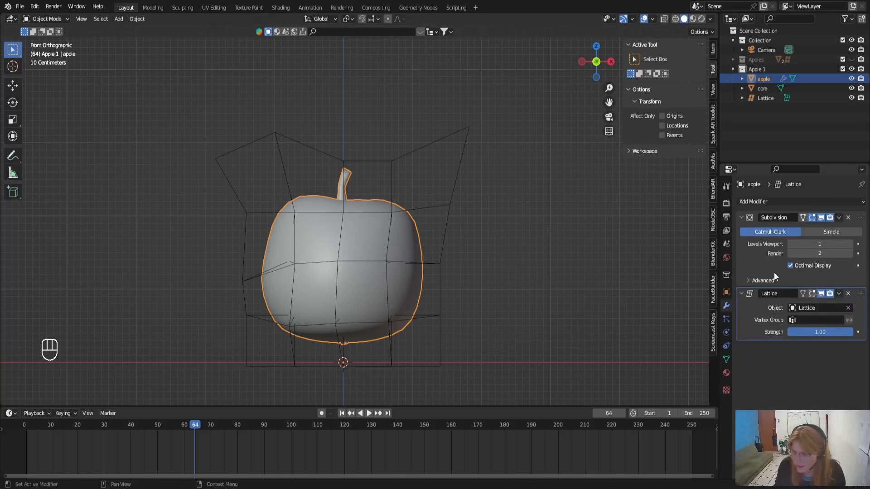
left_click(840, 294)
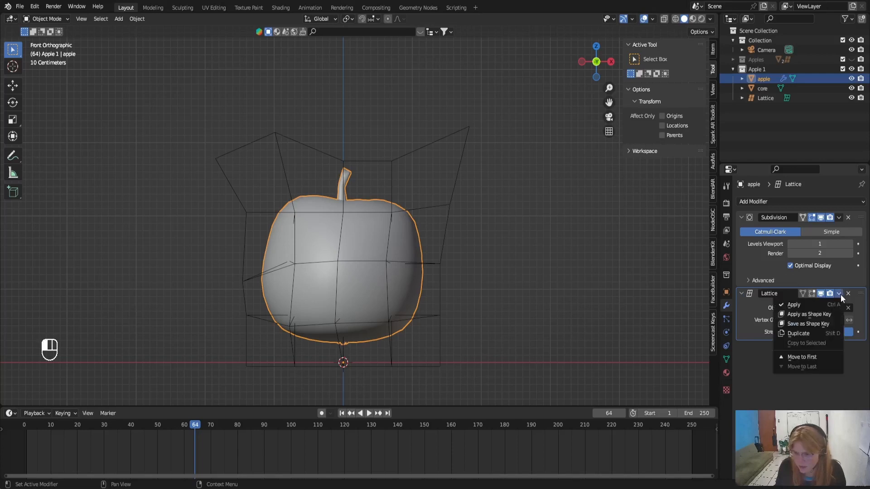
left_click(804, 305)
left_click(839, 218)
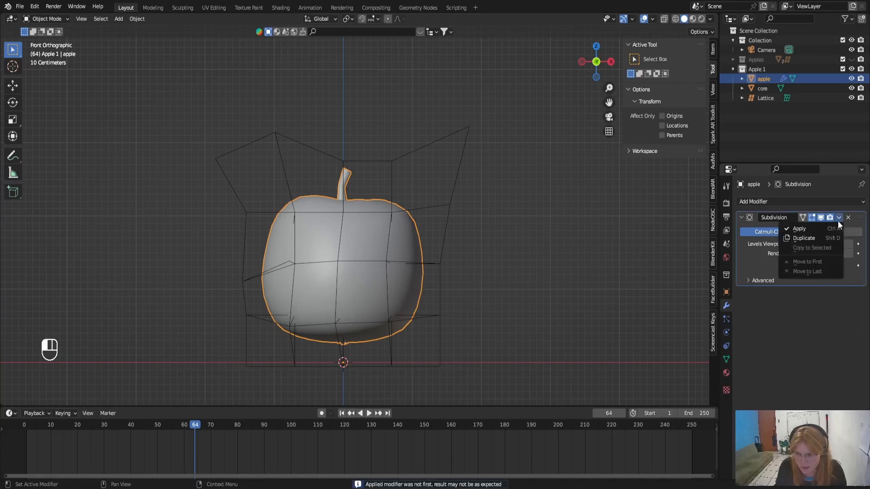
left_click(822, 228)
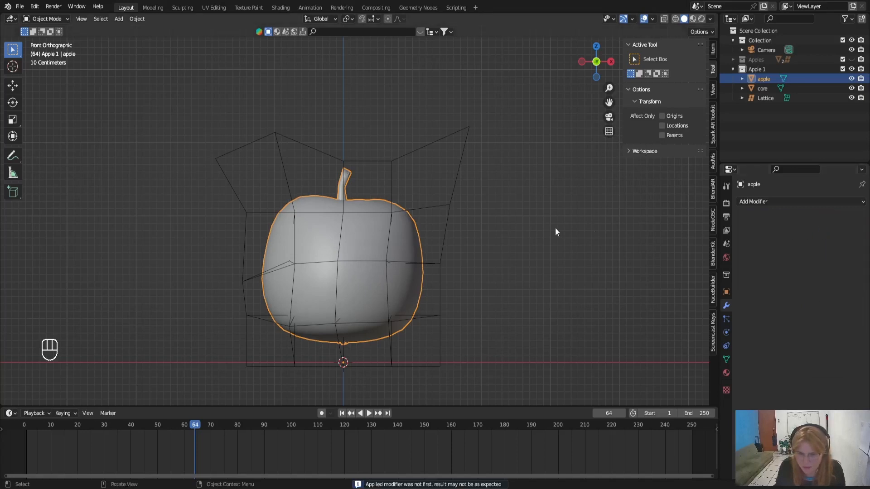
Delete the lattice cage around the apple and return to the front view
left_click(448, 222)
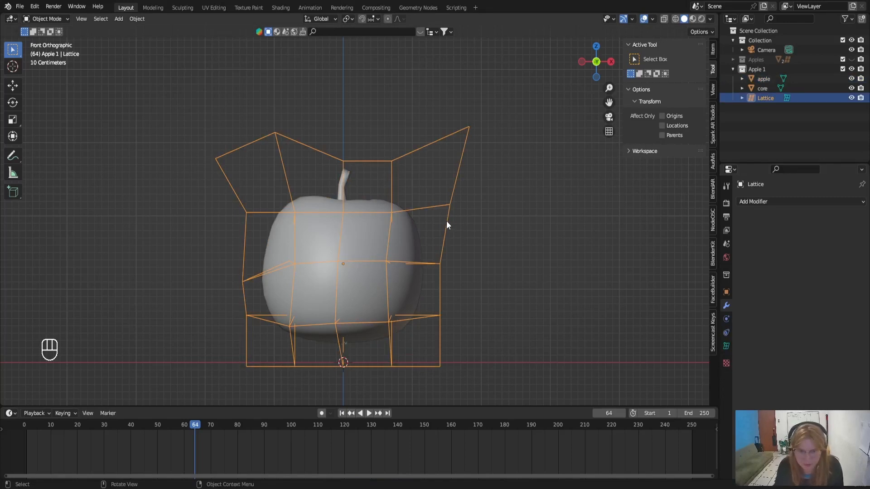
key("Delete")
scroll(450, 327, "up", 2)
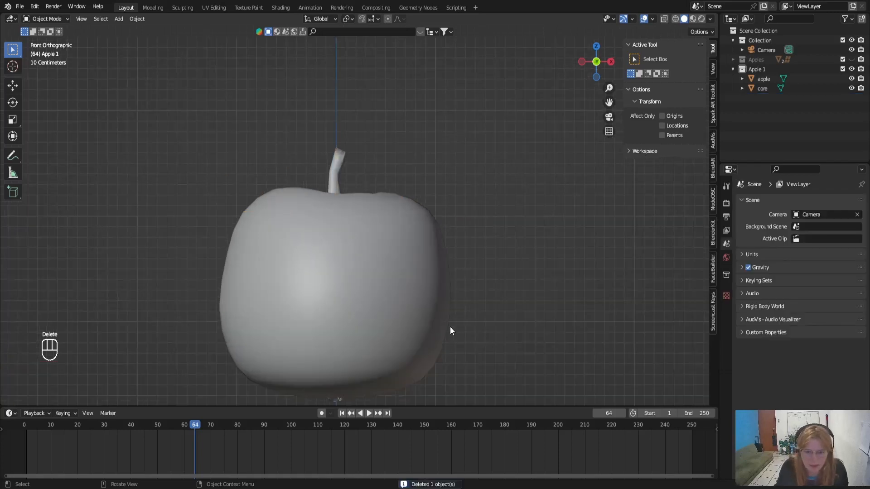
scroll(450, 327, "down", 2)
mouse_move(394, 302)
middle_mouse_down()
mouse_move(493, 307)
mouse_move(392, 312)
middle_mouse_up()
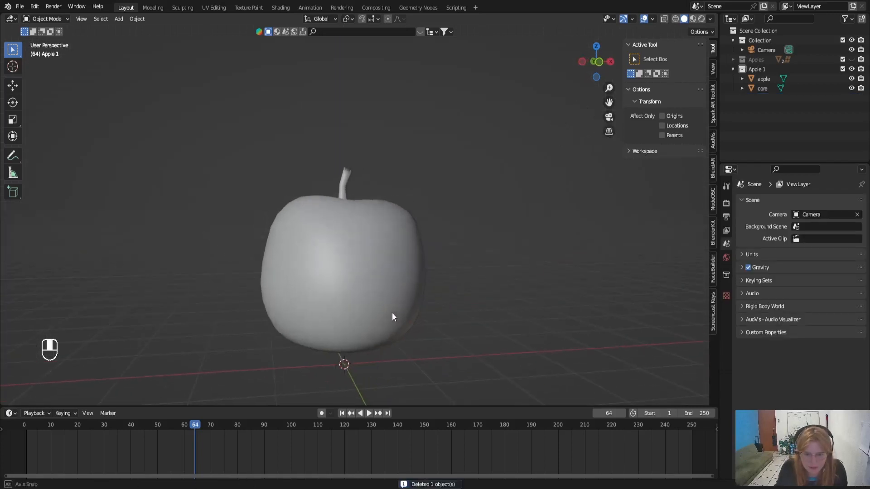
key("KP_1")
Add one edge loop near the top of the apple's stem with slide factor -0.131 and scale it up to about 1.07
left_click(393, 317)
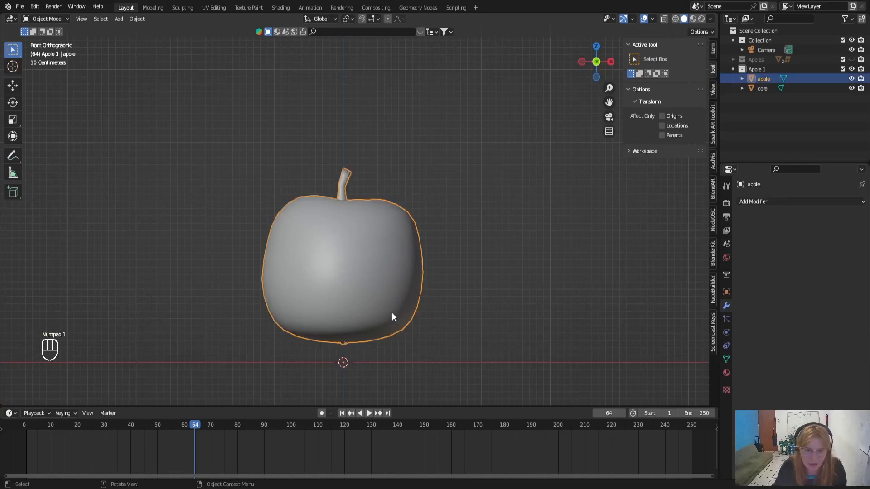
scroll(392, 316, "up", 1)
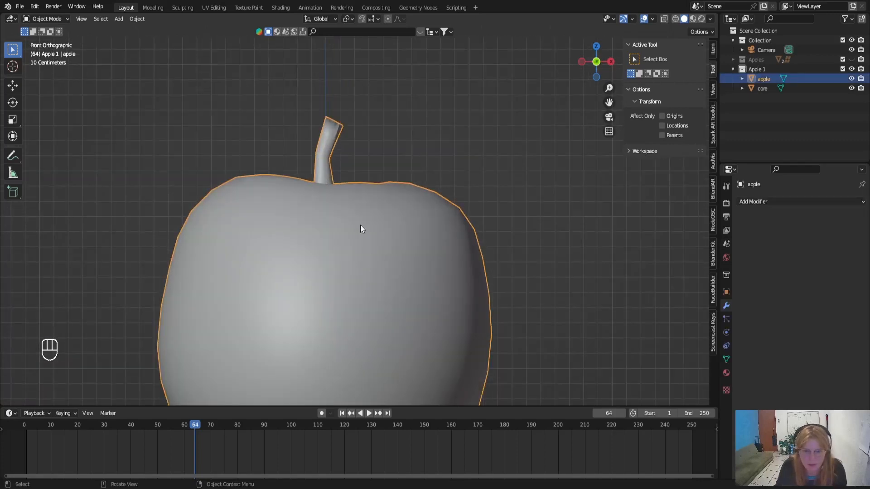
middle_click_drag(360, 227, 304, 146)
scroll(317, 186, "up", 3)
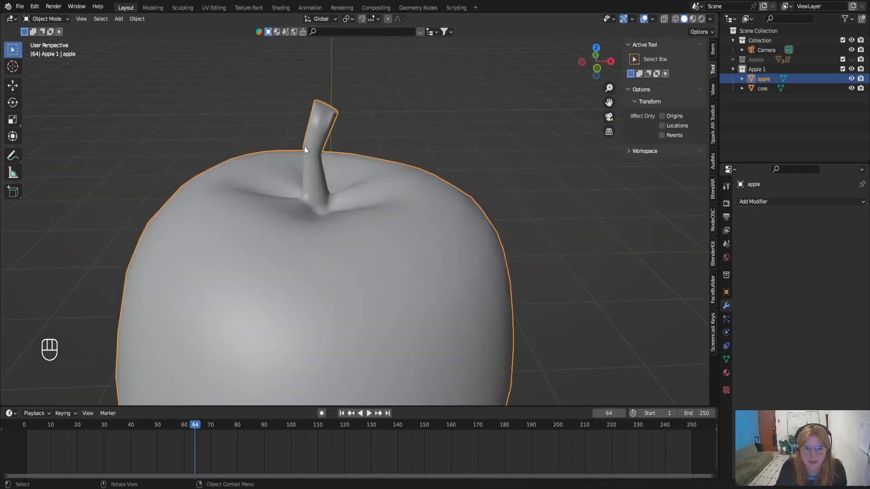
key("Tab")
scroll(318, 152, "up", 2)
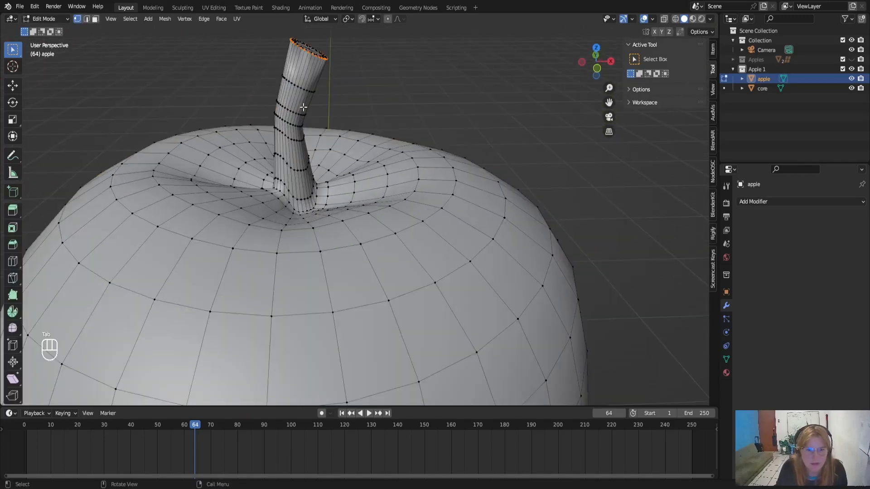
key("ctrl+r")
left_click(306, 82)
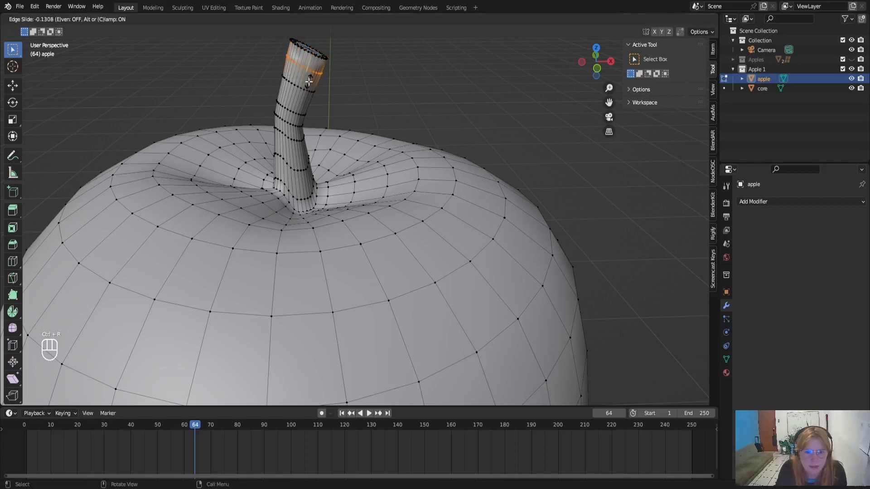
left_click(309, 83)
key("s")
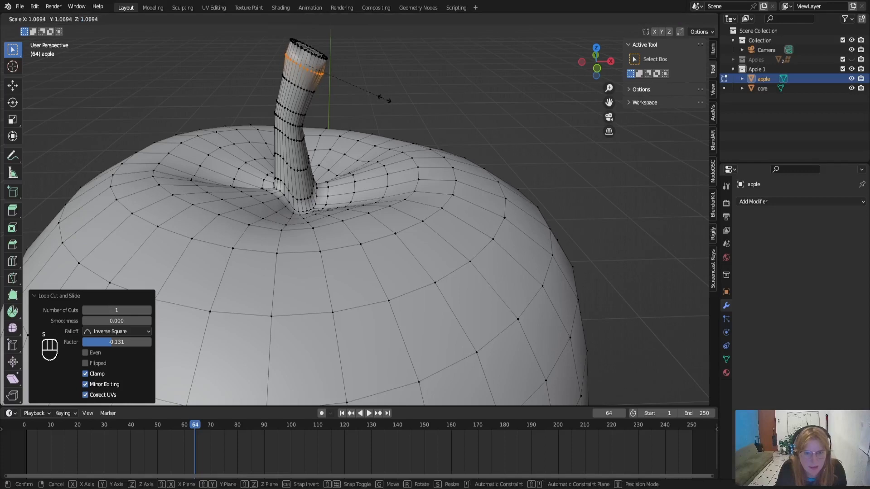
left_click(384, 99)
key("Tab")
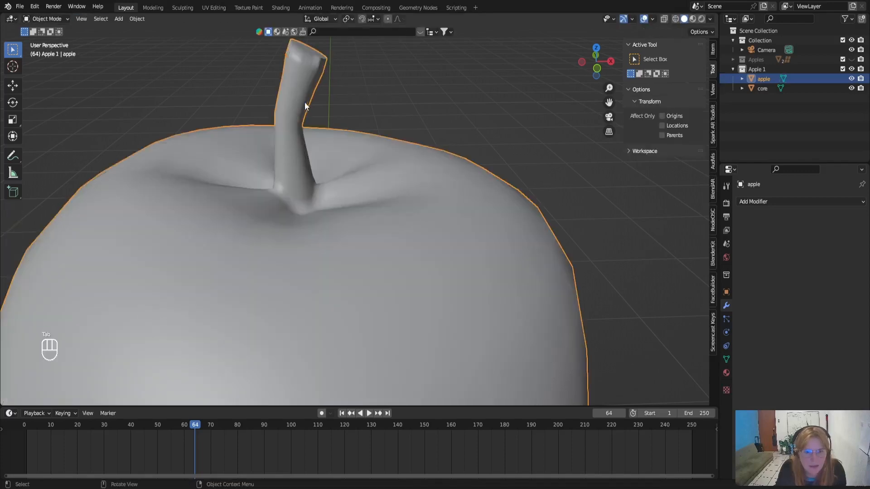
Dissolve the inner ring of vertices on the stem's top cap in the apple mesh
key("Tab")
middle_click_drag(304, 102, 295, 144)
scroll(295, 144, "up", 3)
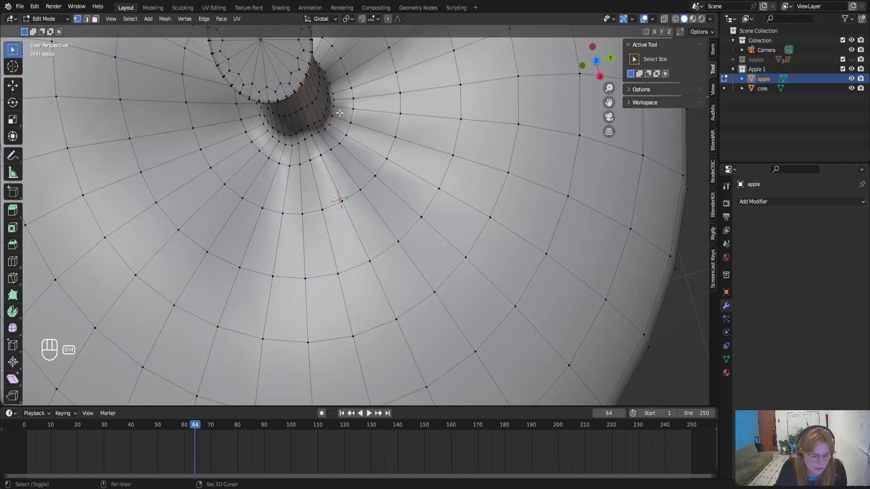
middle_click_drag(334, 113, 380, 158, "shift")
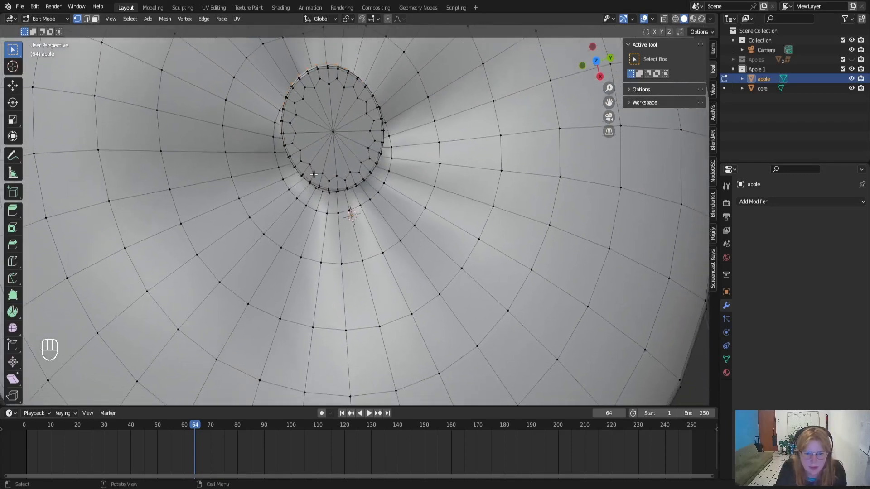
left_click(313, 174)
left_click_drag(304, 83, 362, 119)
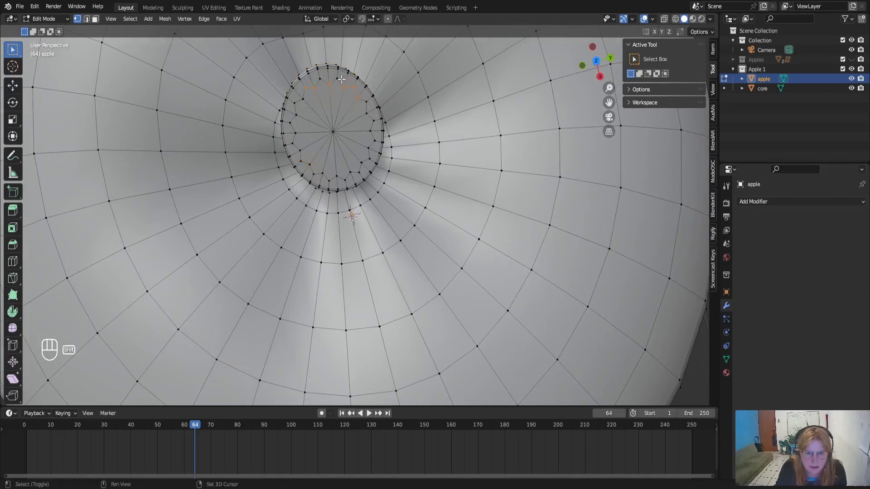
left_click(338, 80, "shift")
left_click(319, 80, "shift")
left_click_drag(311, 90, 293, 119, "shift")
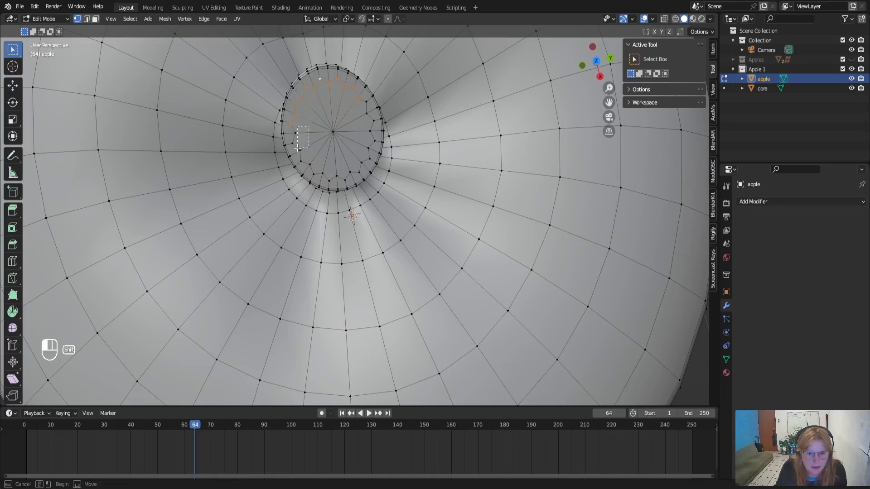
left_click_drag(316, 149, 322, 182, "shift")
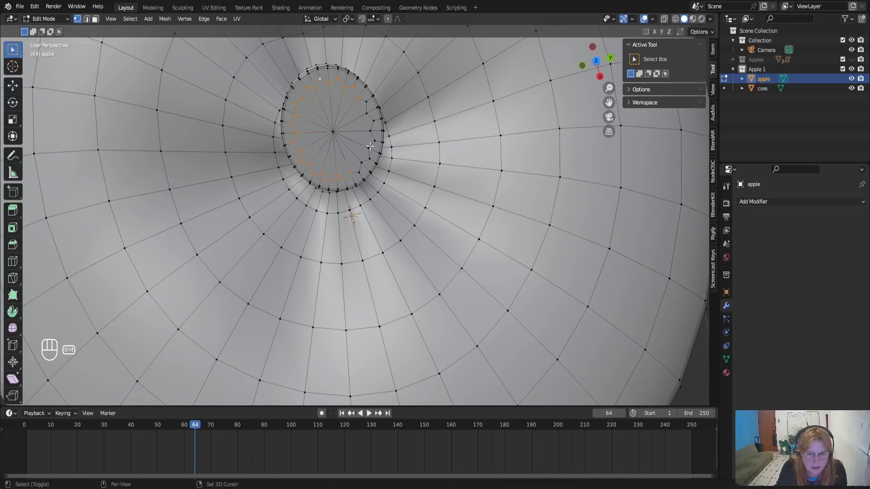
left_click_drag(373, 149, 355, 175, "shift")
left_click_drag(375, 127, 359, 153, "shift")
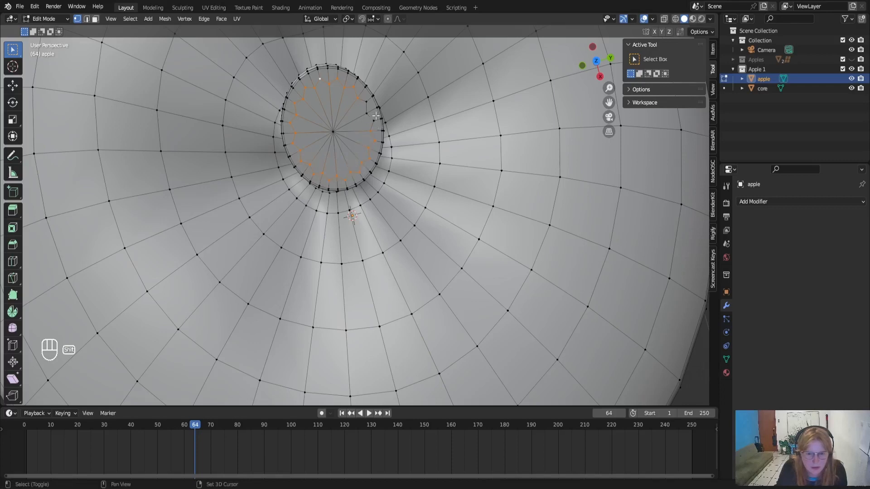
right_click(349, 127)
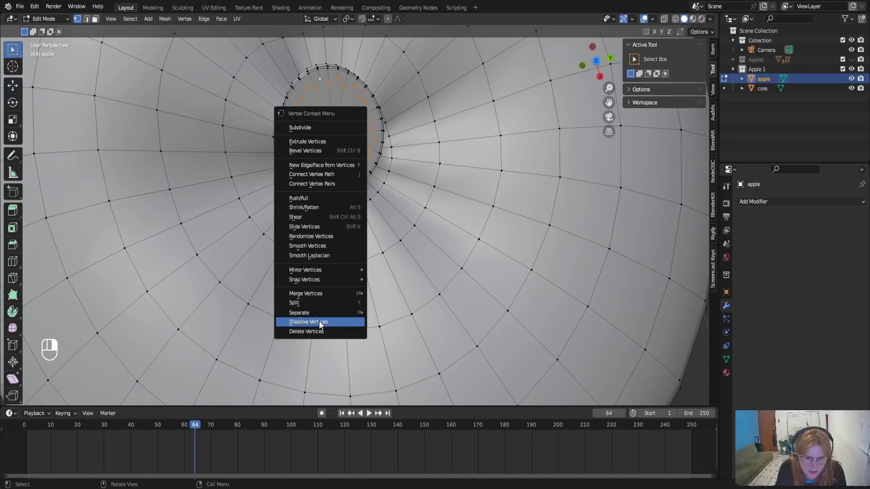
left_click(319, 322)
scroll(319, 320, "down", 3)
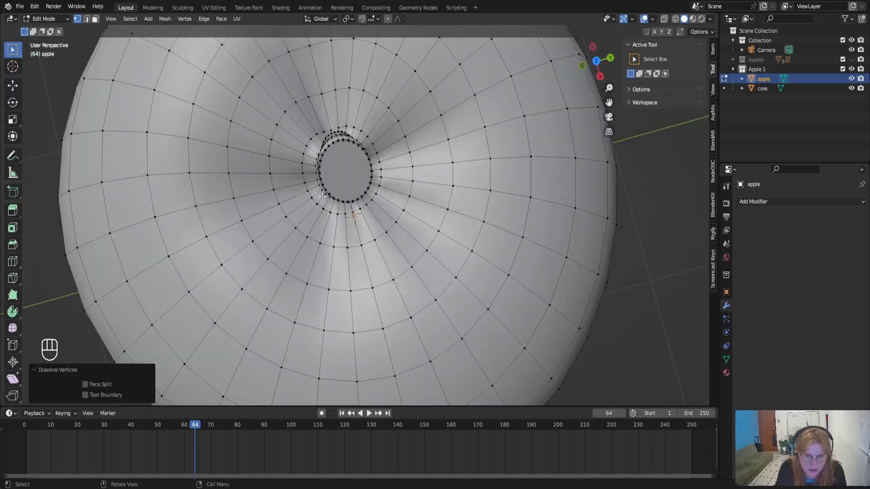
middle_click_drag(319, 321, 167, 191)
scroll(385, 166, "up", 6)
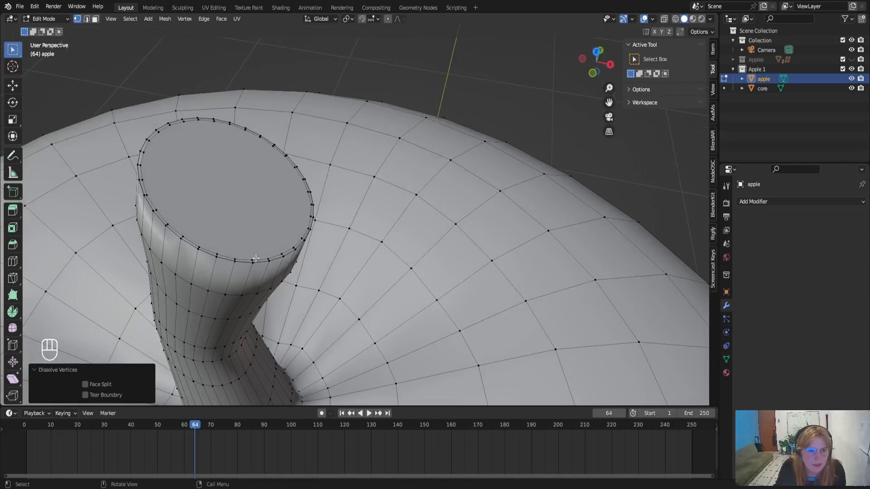
middle_click_drag(201, 224, 318, 142)
Switch to the Shading workspace and display the apple in Rendered viewport shading
scroll(344, 258, "down", 11)
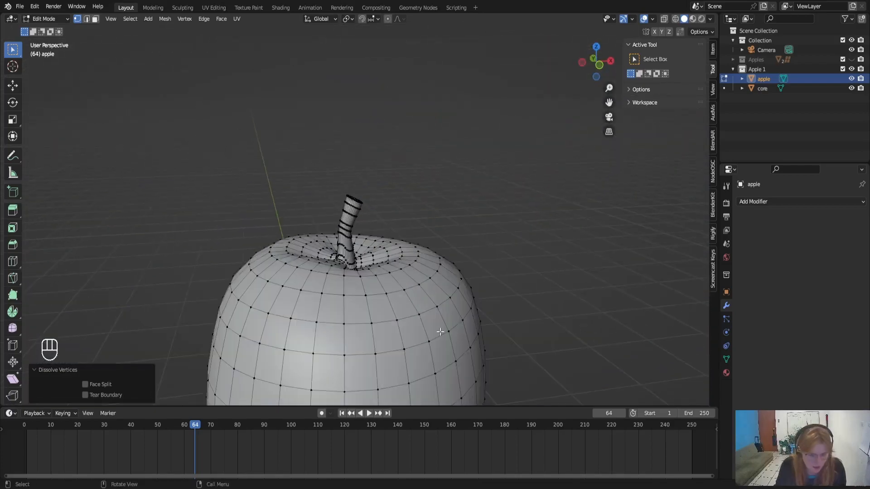
scroll(440, 332, "down", 2)
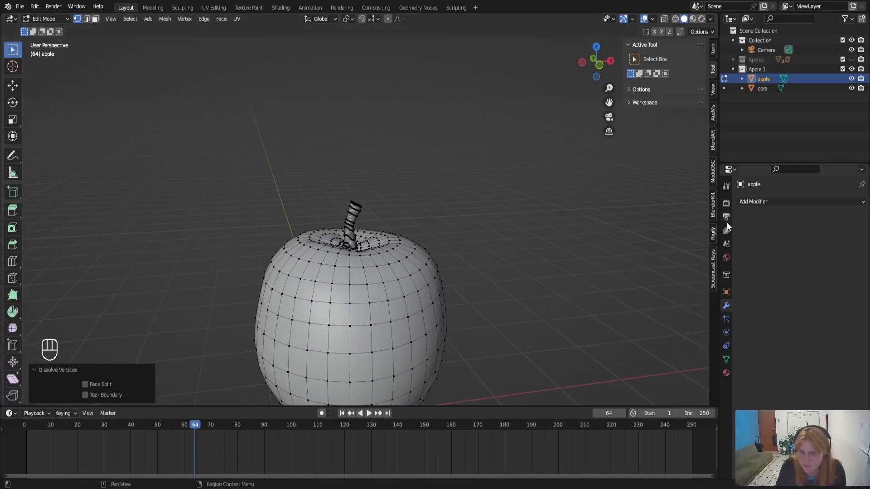
left_click(280, 7)
scroll(456, 207, "up", 6)
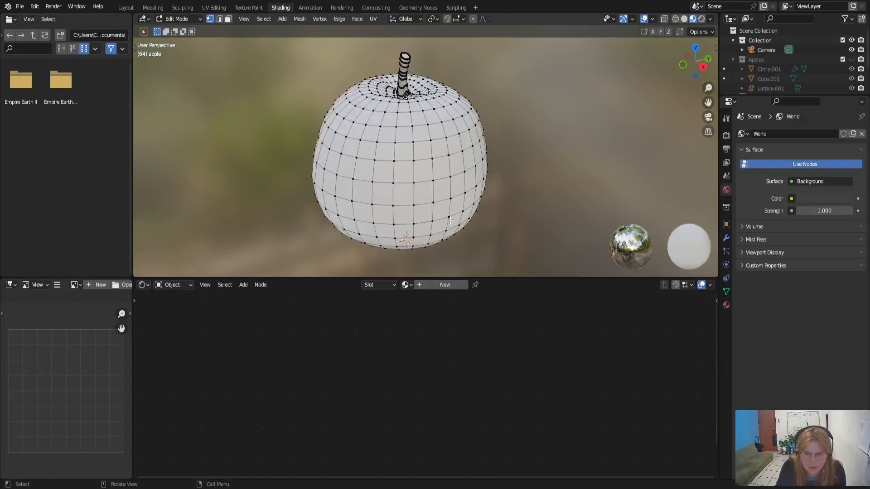
left_click(697, 20)
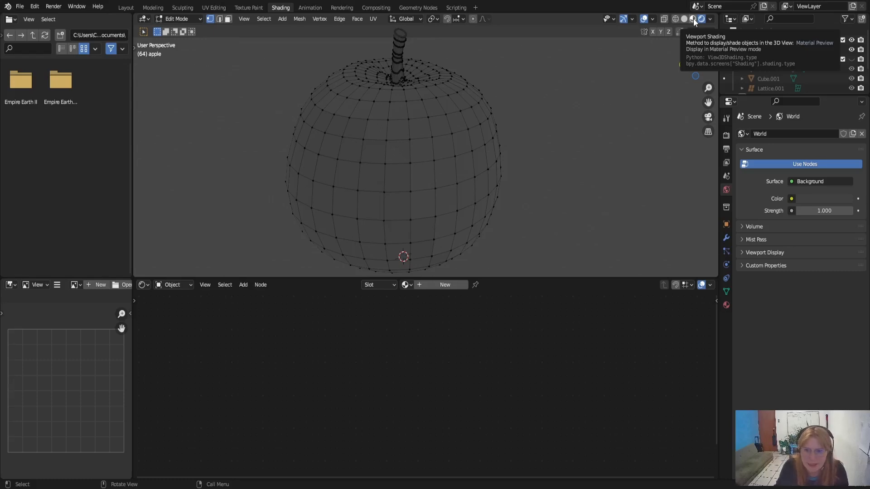
scroll(594, 72, "down", 2)
scroll(498, 177, "up", 2)
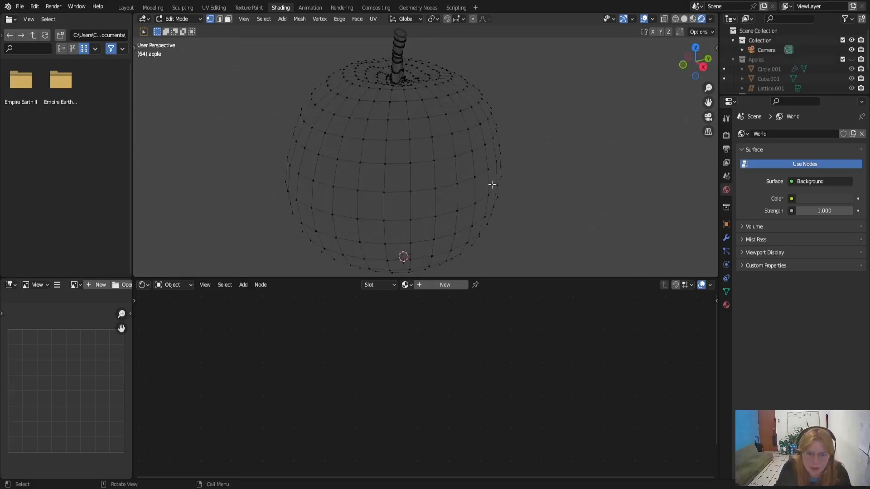
scroll(594, 94, "down", 1)
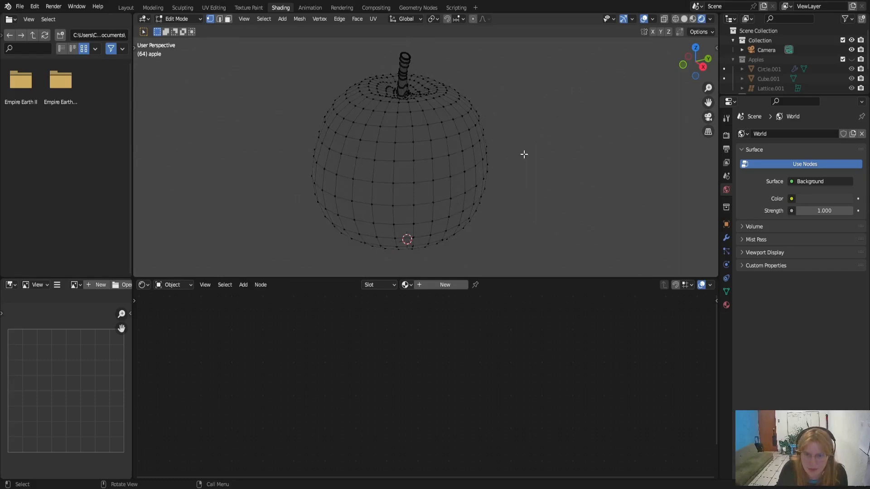
scroll(456, 138, "down", 8)
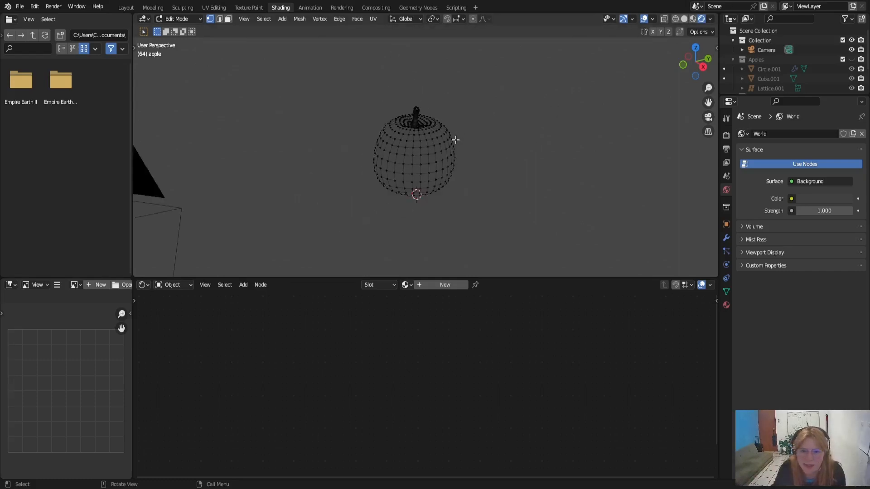
scroll(455, 140, "up", 8)
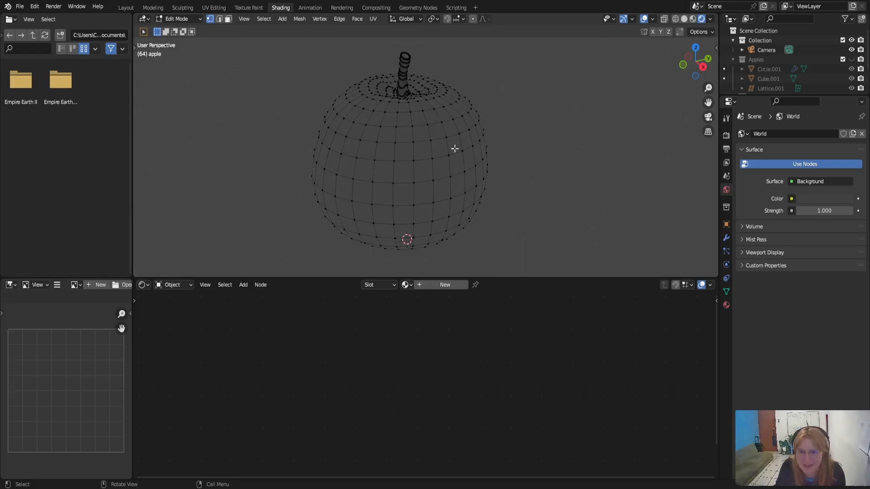
Display the apple in Material Preview shading and enlarge the 3D viewport by shrinking the node editor below it
left_click(692, 19)
scroll(386, 213, "down", 4)
scroll(386, 212, "up", 6)
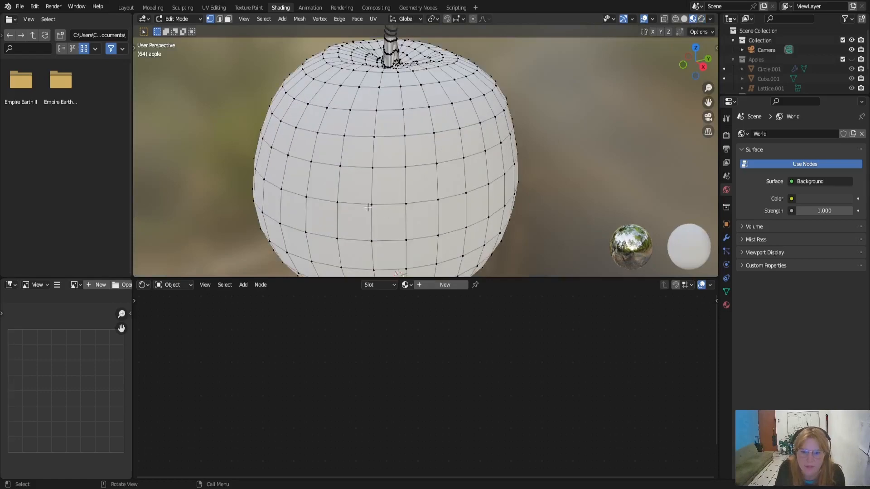
middle_click_drag(368, 207, 483, 170)
scroll(484, 171, "down", 6)
scroll(472, 173, "up", 2)
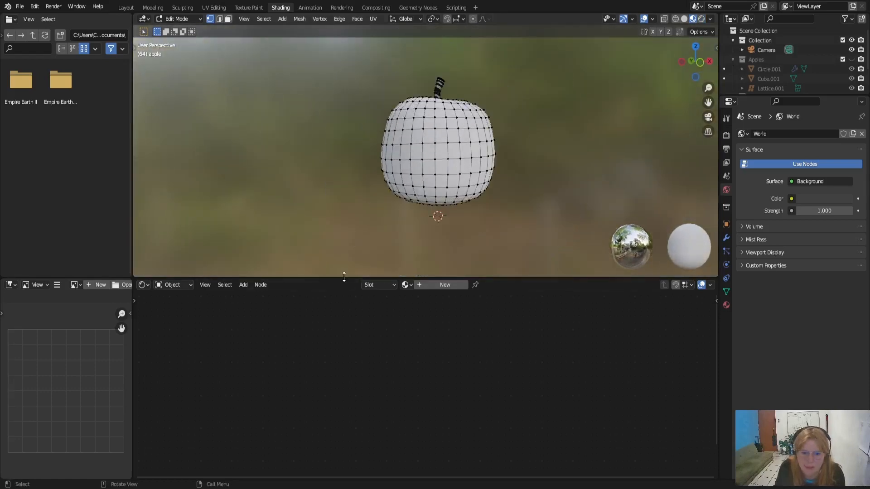
left_click_drag(344, 277, 383, 321)
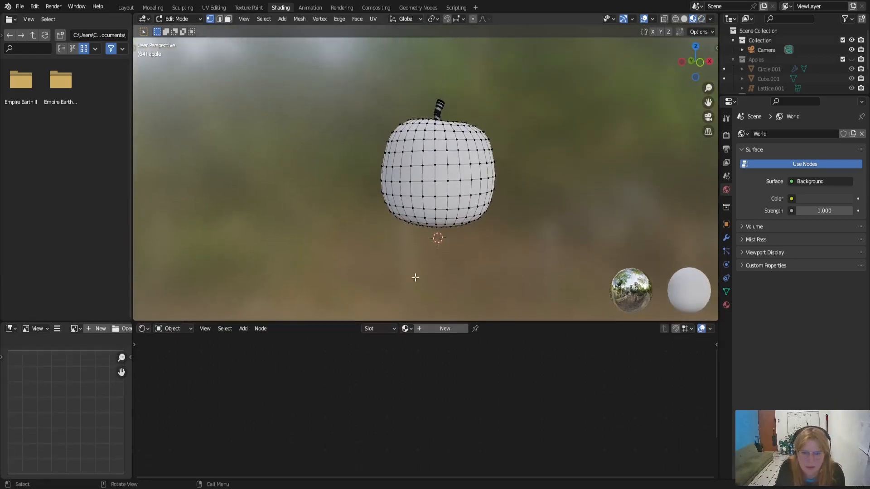
scroll(521, 194, "up", 5)
scroll(521, 195, "down", 1)
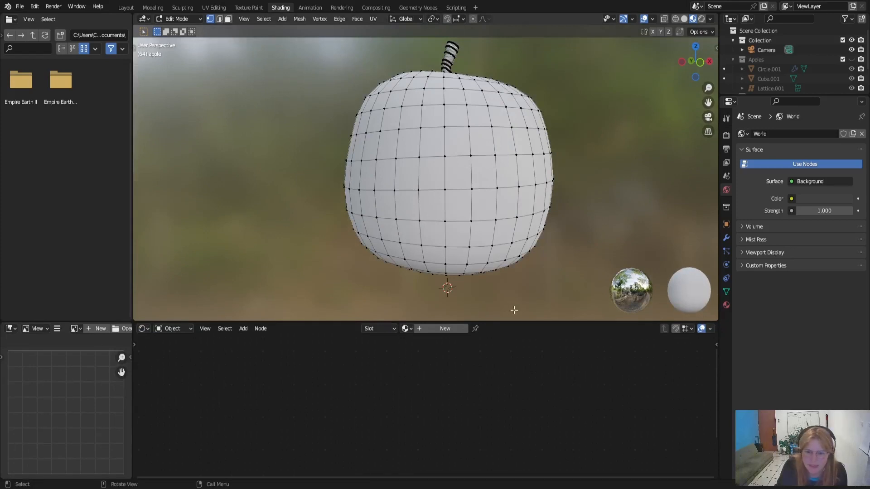
Create a new material for the apple and name it "apple red"
left_click(426, 329)
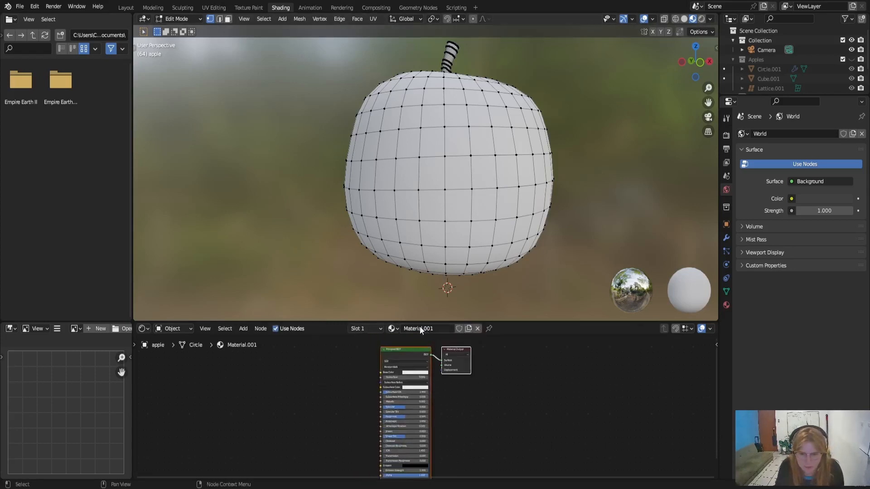
type("apple r")
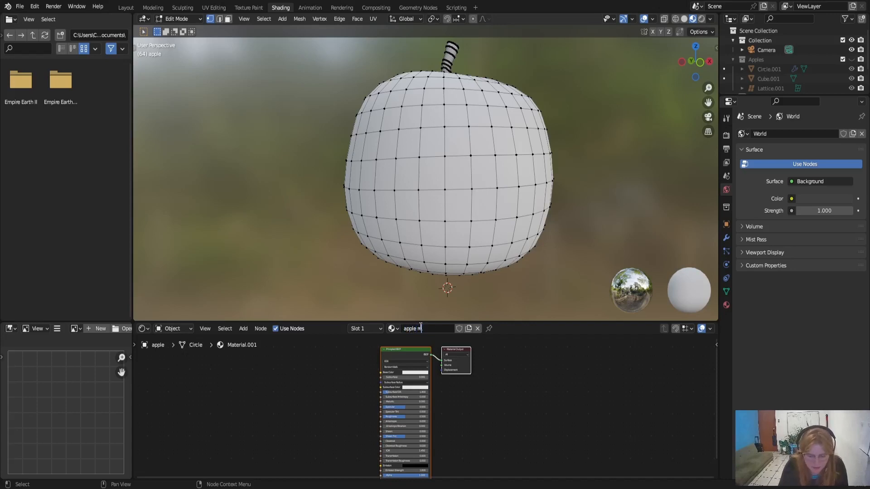
type("ed")
key("Return")
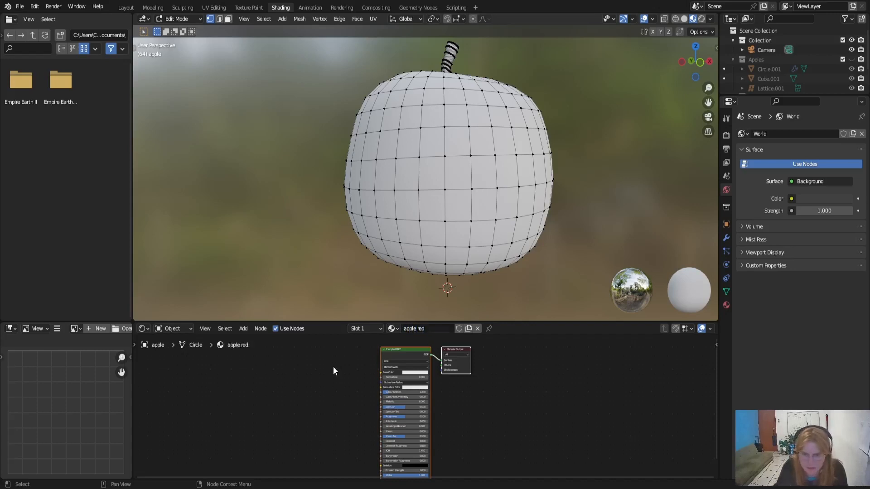
Return to Object Mode and set the apple red material's base color to red with hue 0.002 and saturation 0.983
left_click(420, 356)
key("Tab")
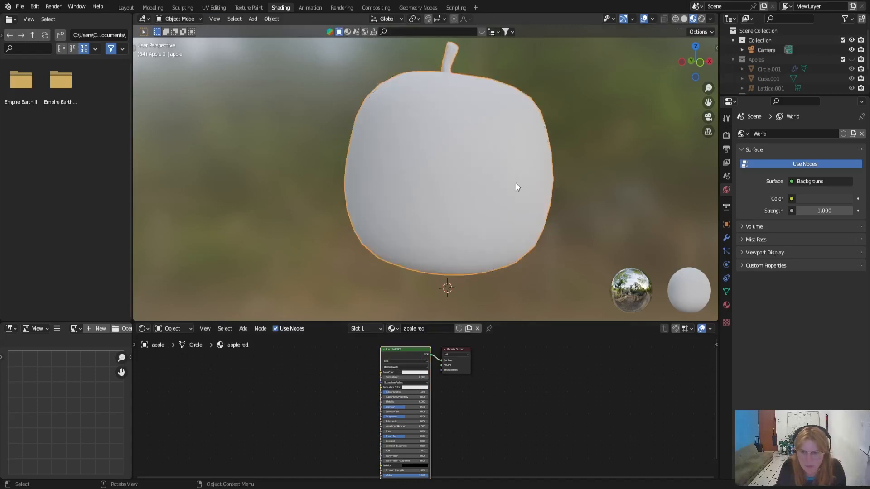
left_click(726, 306)
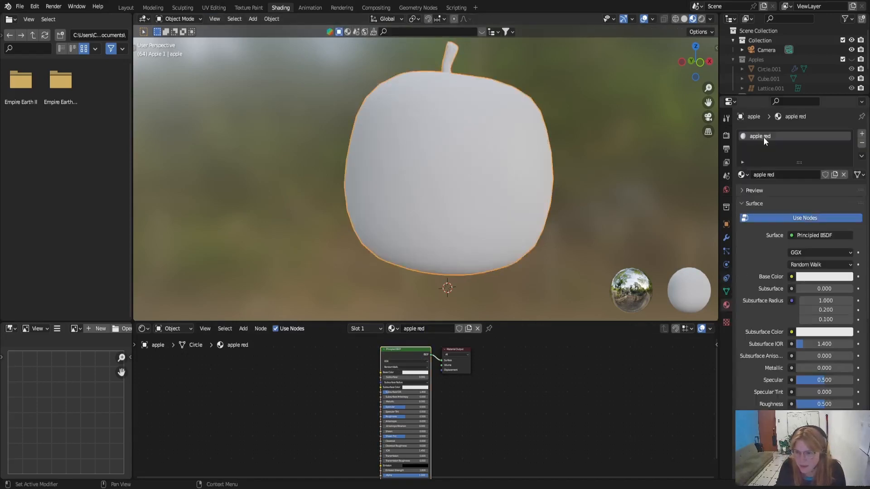
left_click(831, 276)
left_click_drag(807, 175, 804, 205)
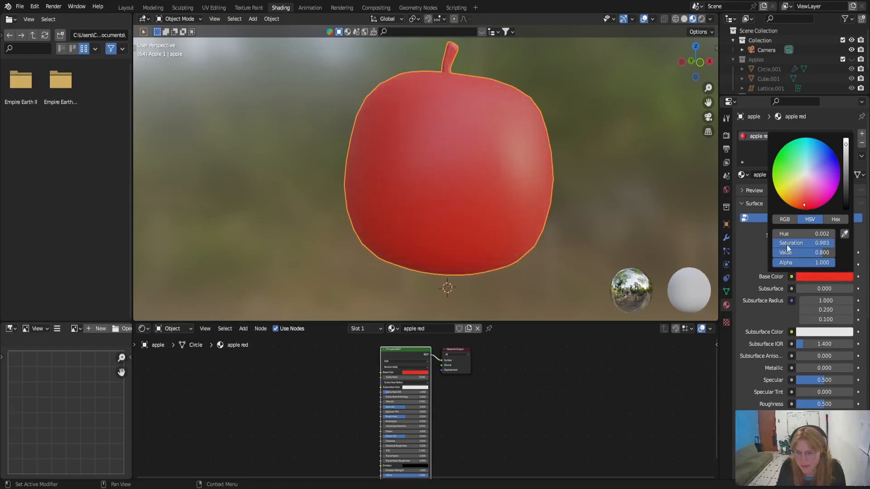
Set the roughness of the apple red material to 1.000
scroll(811, 320, "down", 3)
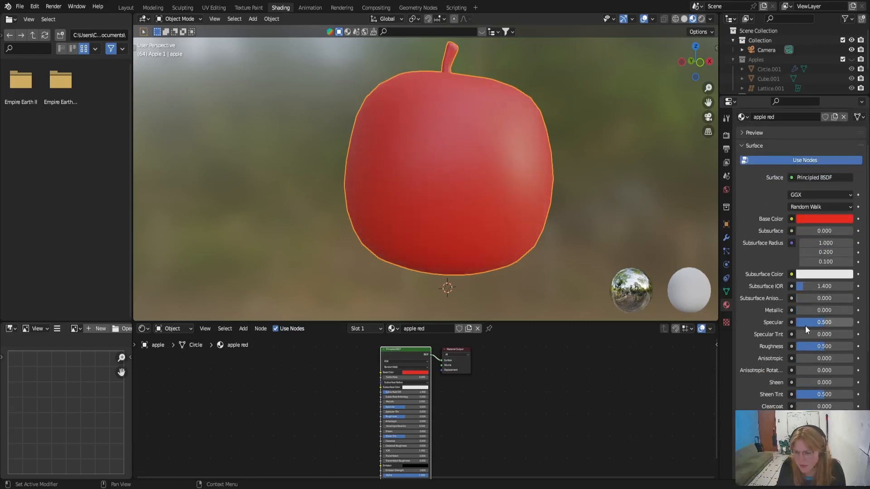
scroll(812, 333, "down", 3)
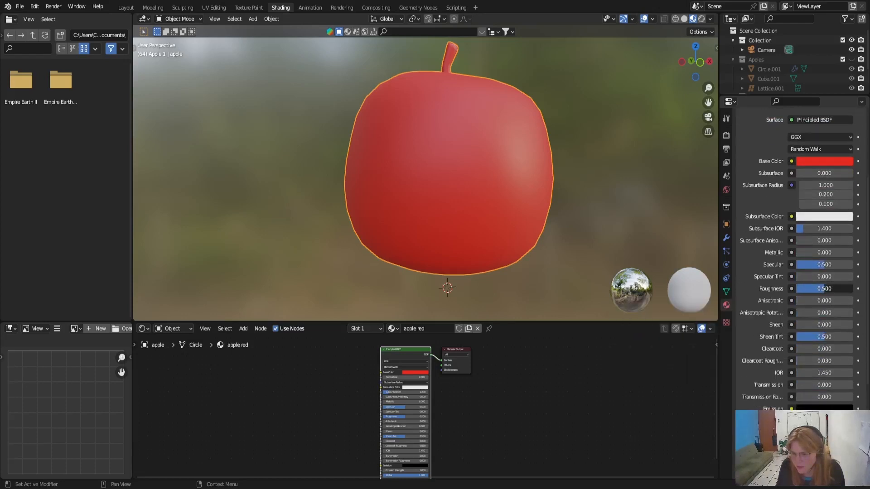
left_click_drag(823, 289, 853, 290)
scroll(532, 190, "down", 2)
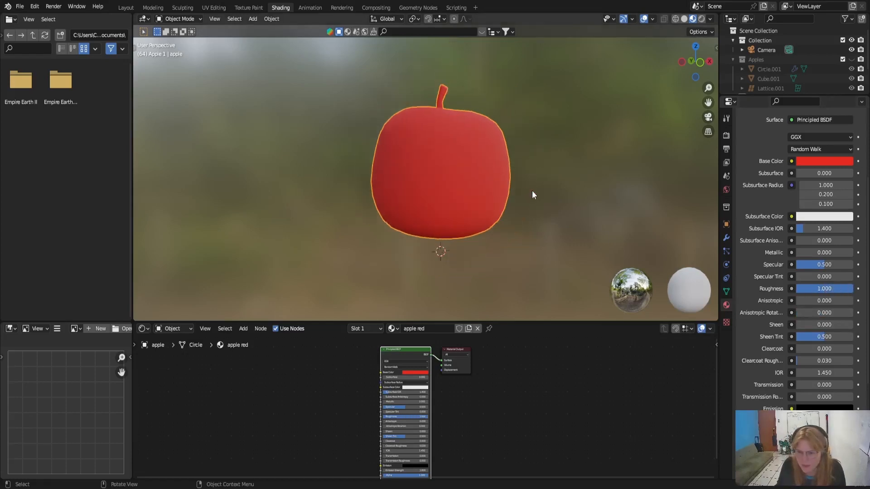
scroll(533, 190, "up", 5)
scroll(533, 195, "down", 1)
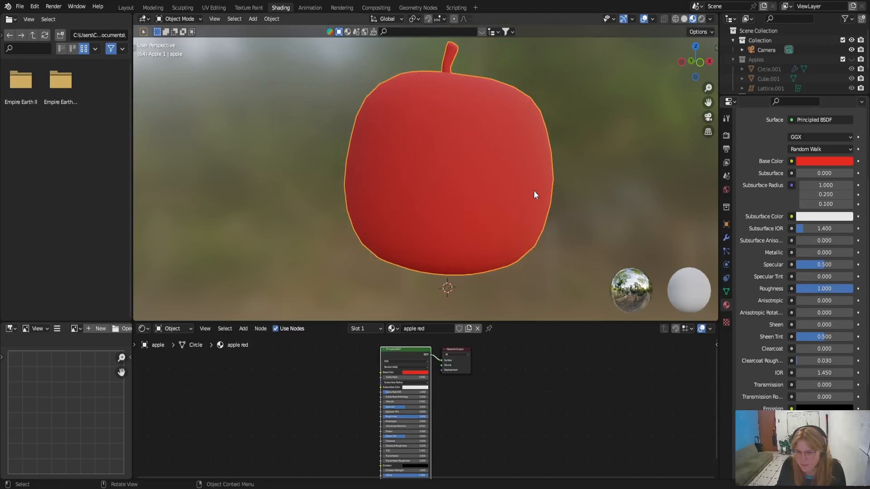
middle_click_drag(551, 198, 516, 226)
scroll(516, 226, "down", 2)
scroll(515, 227, "up", 3)
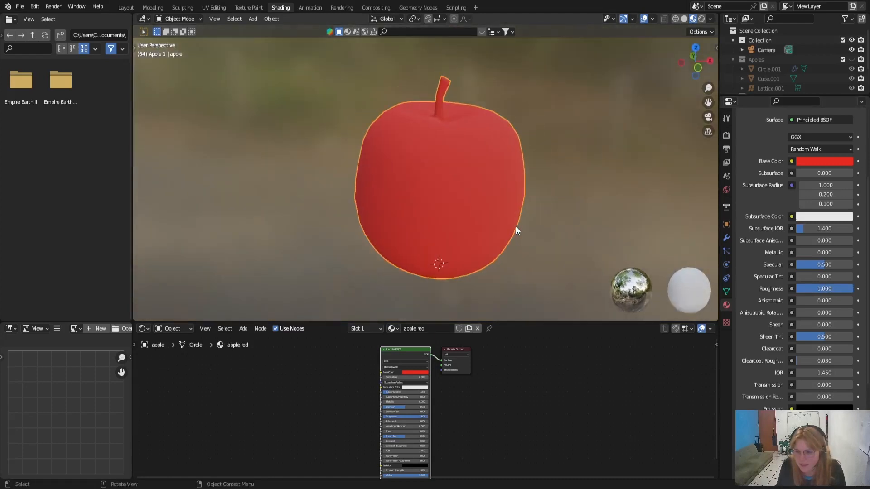
mouse_move(850, 289)
left_mouse_down()
mouse_move(843, 289)
mouse_move(854, 289)
left_mouse_up()
scroll(454, 197, "down", 2)
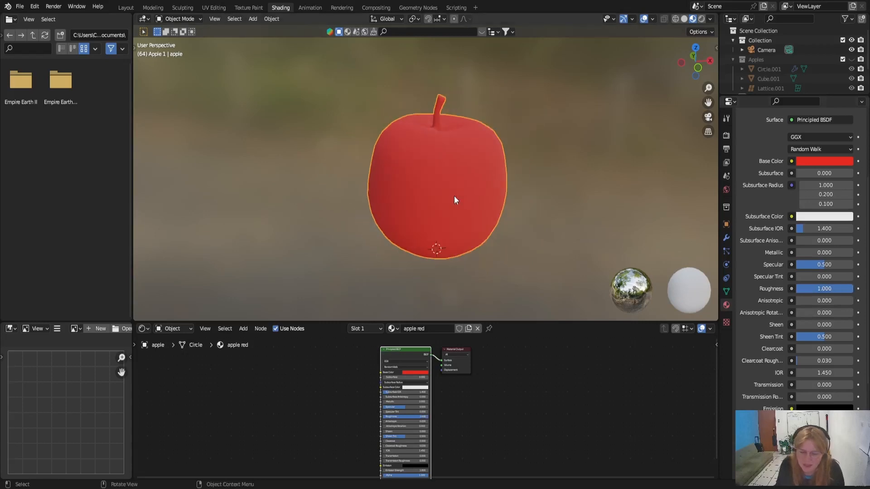
scroll(446, 224, "up", 1)
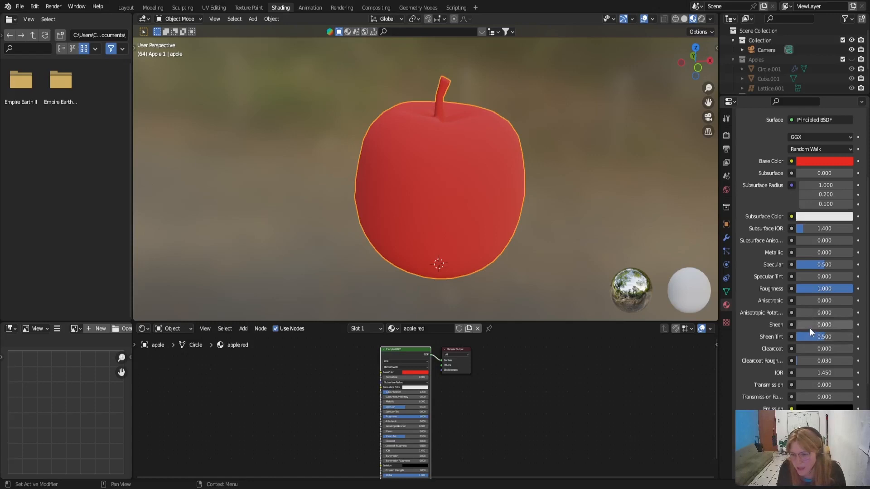
Set the sheen of the apple red material to 0.709 and inspect the apple from below
left_click_drag(805, 327, 836, 327)
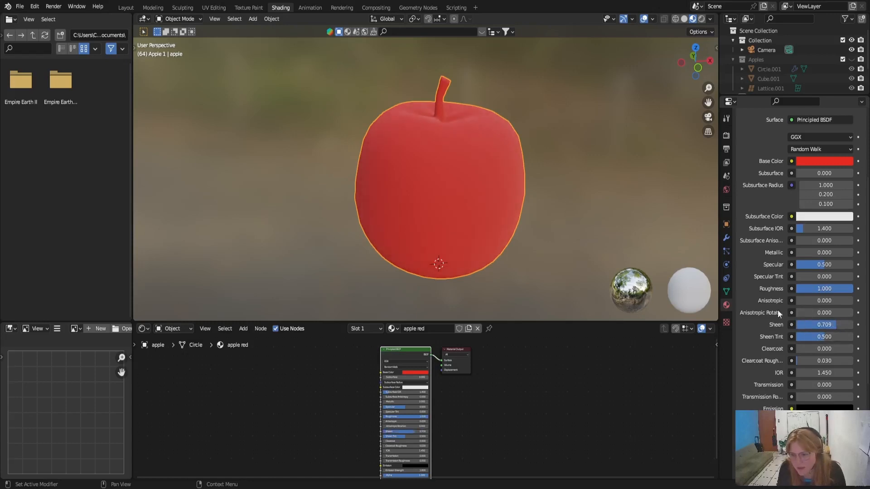
scroll(499, 198, "down", 2)
scroll(500, 198, "up", 5)
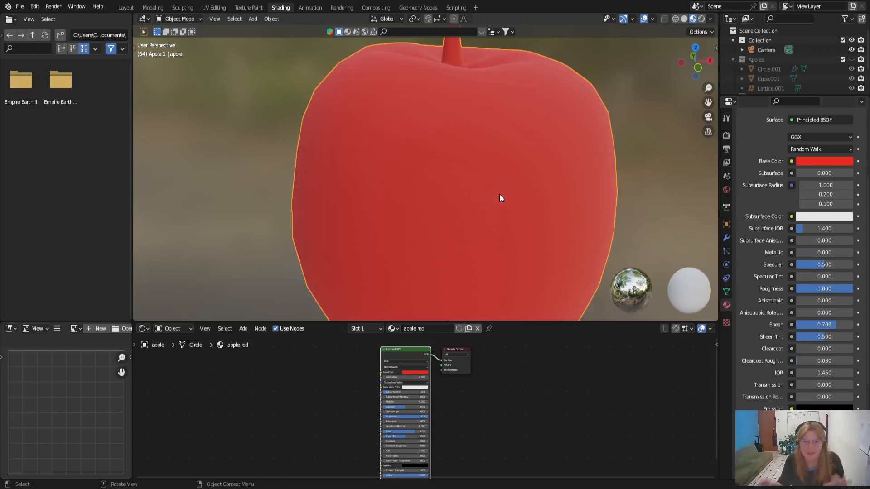
scroll(500, 194, "down", 3)
middle_click_drag(446, 211, 530, 98)
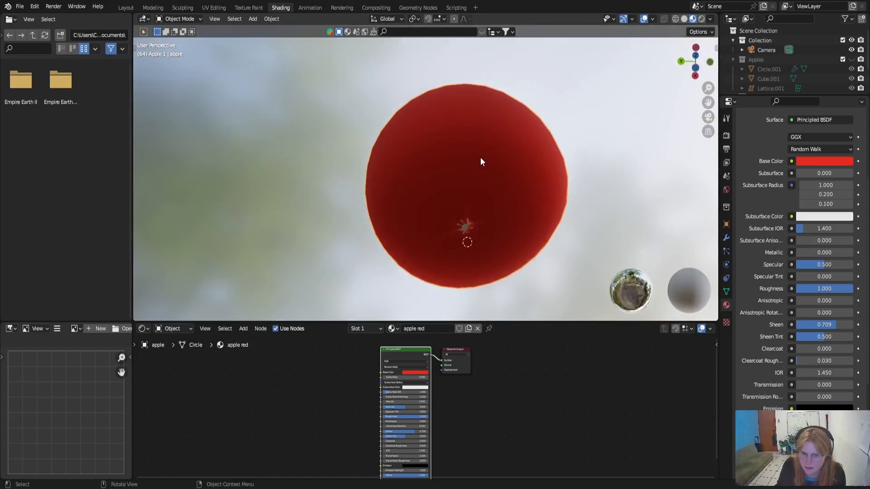
middle_click_drag(481, 157, 483, 259)
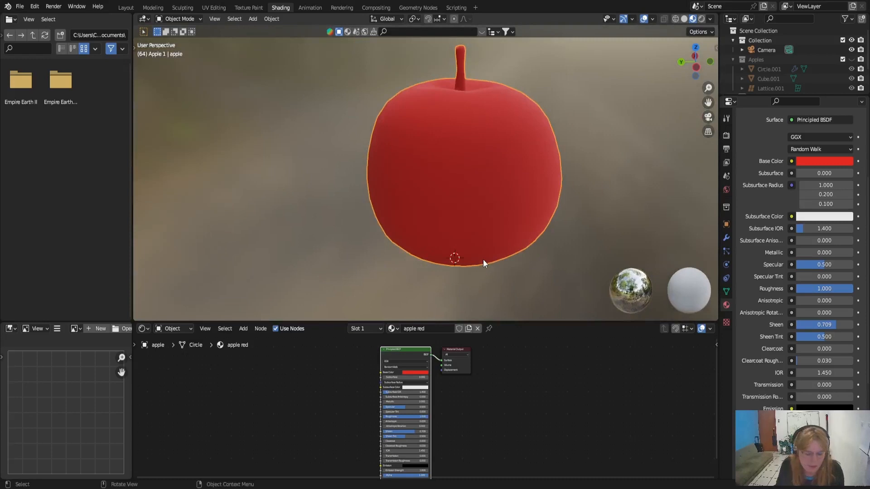
Enter Edit Mode on the apple and switch to face selection for picking the stem's faces
key("Tab")
scroll(482, 106, "down", 2)
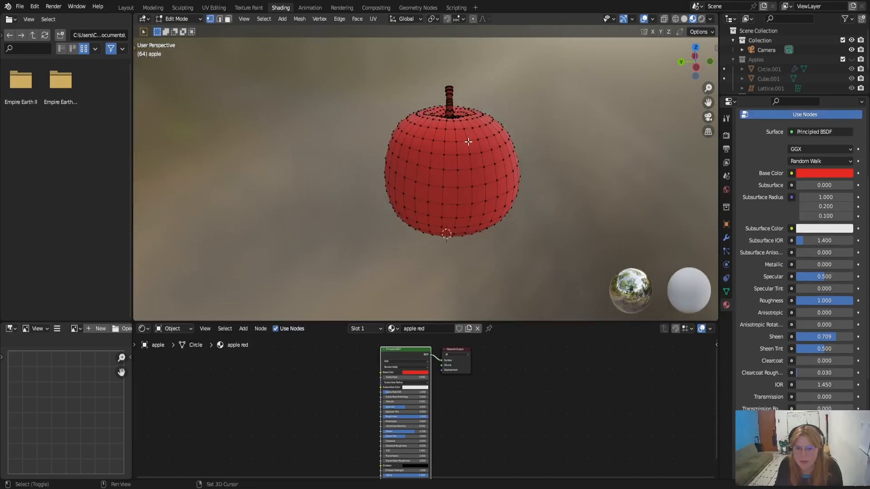
middle_click_drag(468, 140, 430, 166, "shift")
scroll(462, 270, "up", 5)
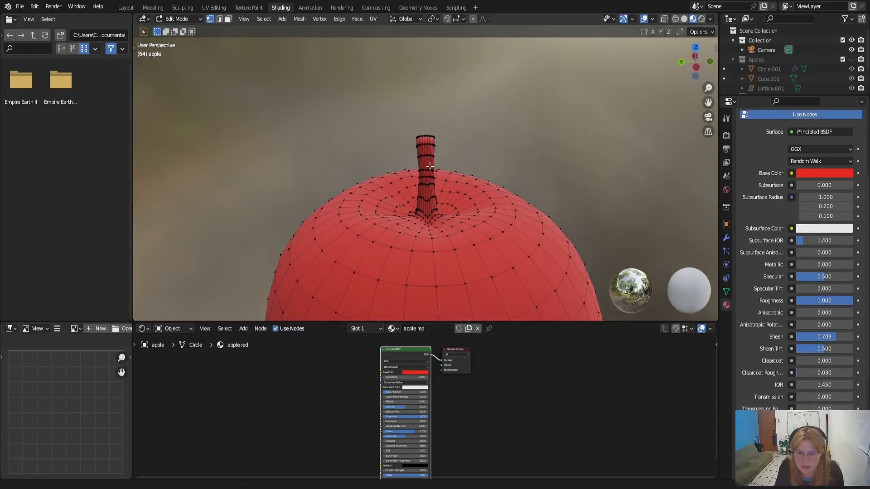
scroll(430, 166, "up", 3)
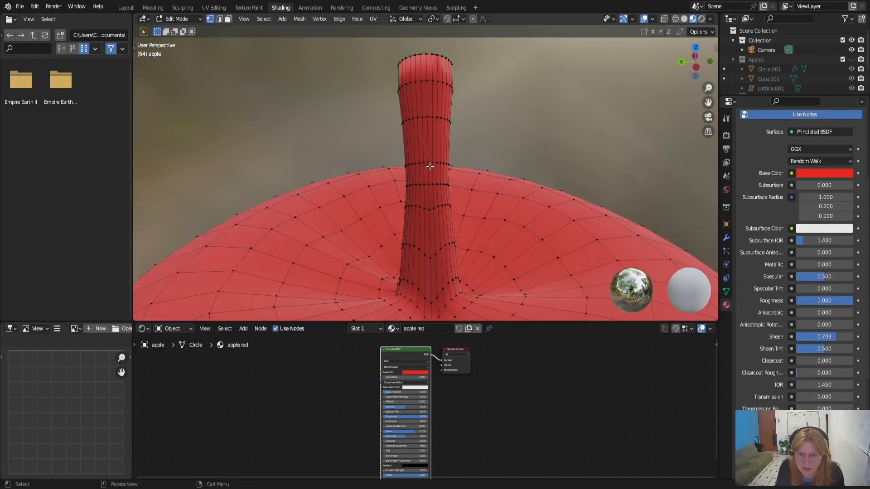
left_click(229, 19)
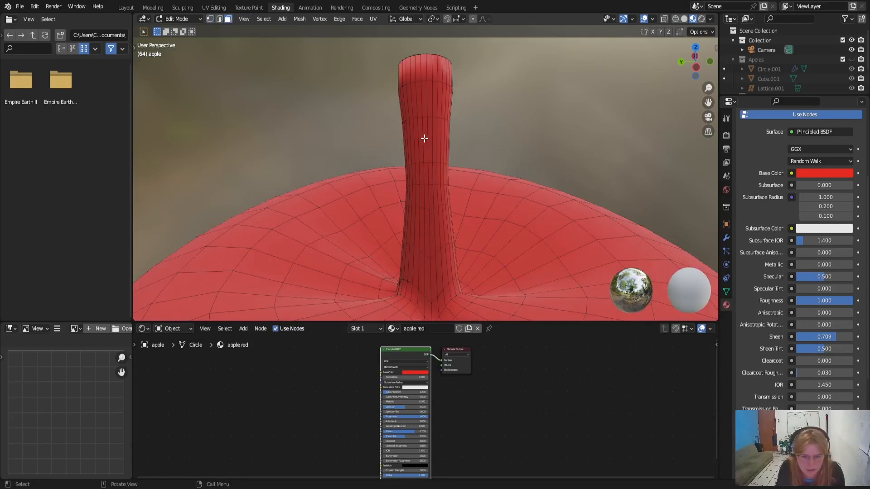
Select all the face loops around the apple's stem, from its tip down to its base
scroll(424, 139, "down", 3)
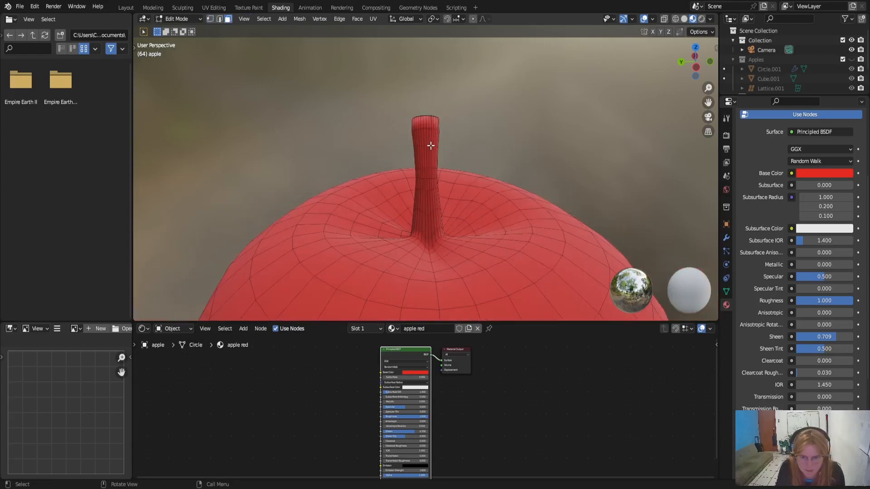
scroll(430, 145, "down", 5)
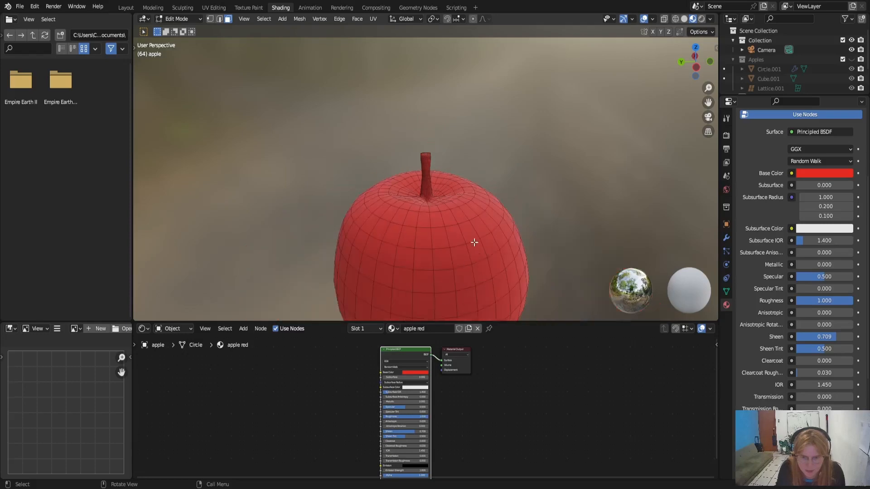
scroll(416, 247, "up", 6)
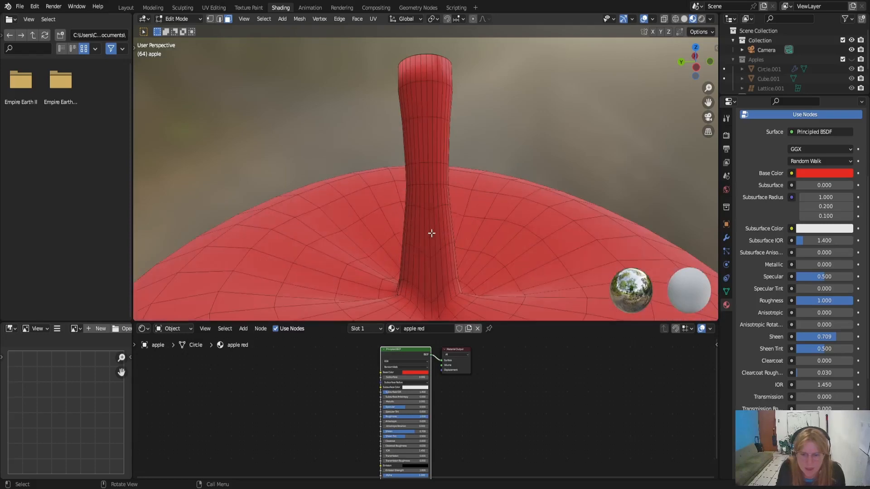
middle_click_drag(429, 233, 324, 218)
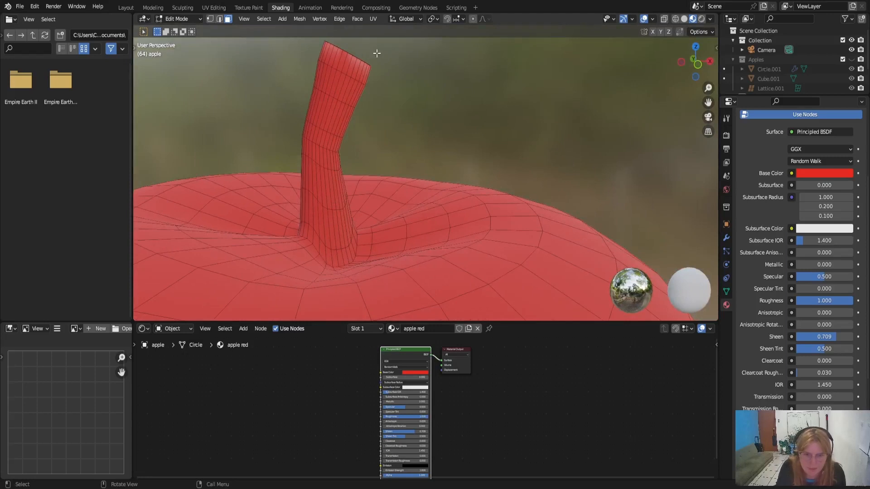
left_click(347, 62, "alt")
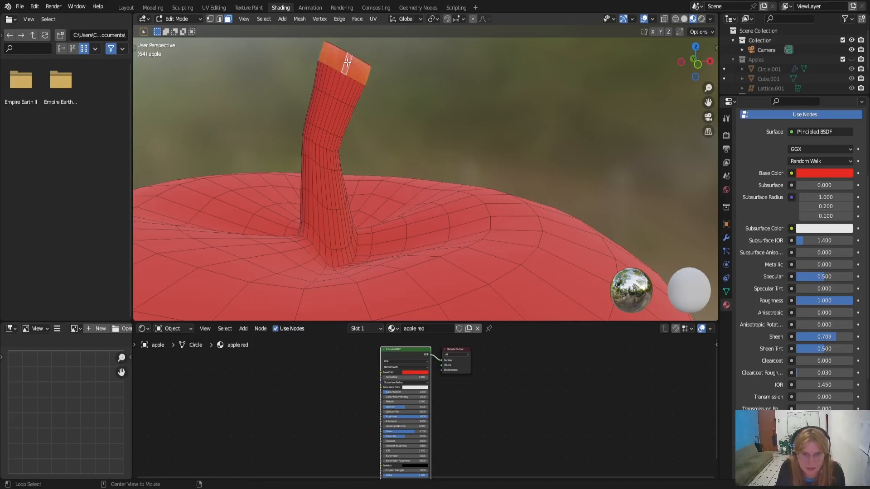
left_click(339, 86, "alt")
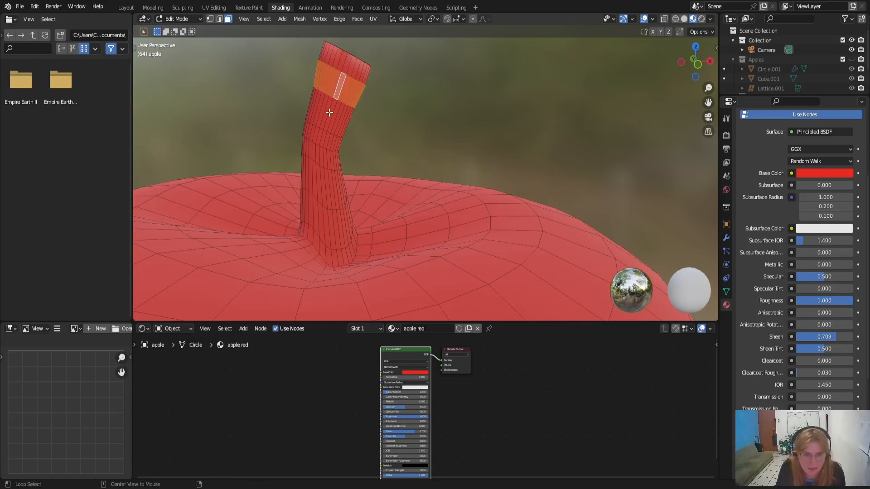
left_click(346, 64, "alt+shift")
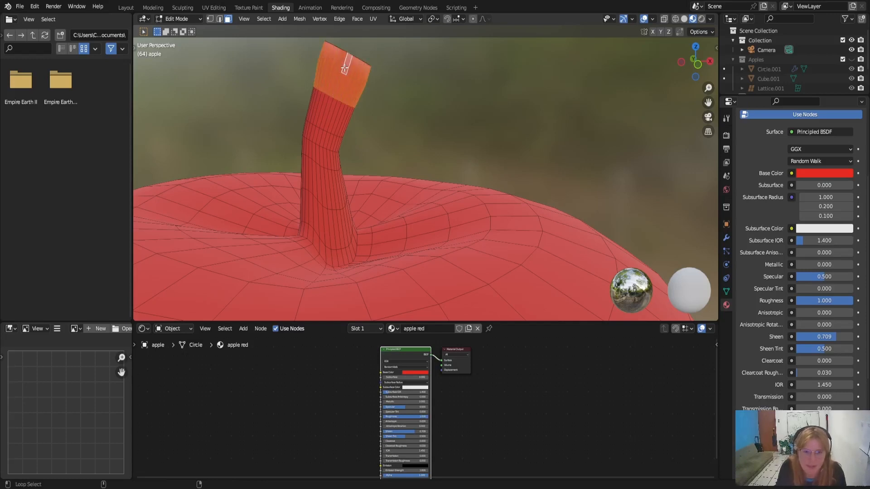
left_click(328, 113, "alt+shift")
left_click(323, 141, "alt+shift")
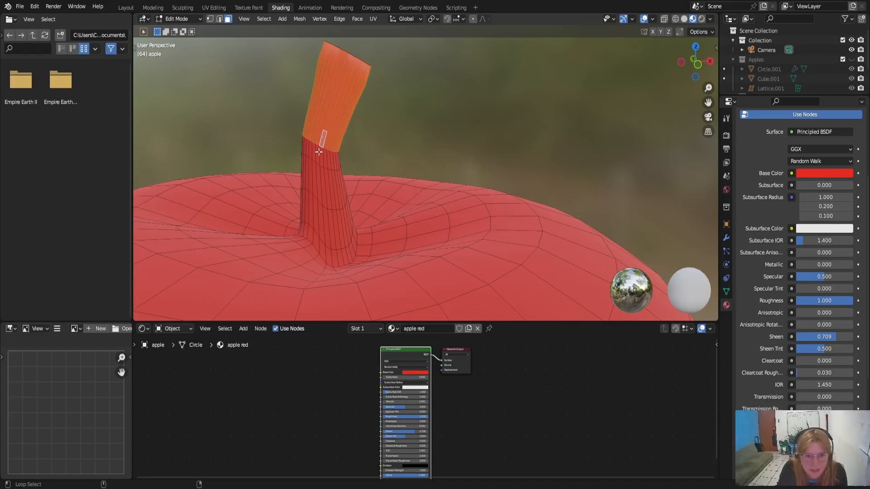
left_click(319, 158, "alt+shift")
left_click(323, 188, "alt+shift")
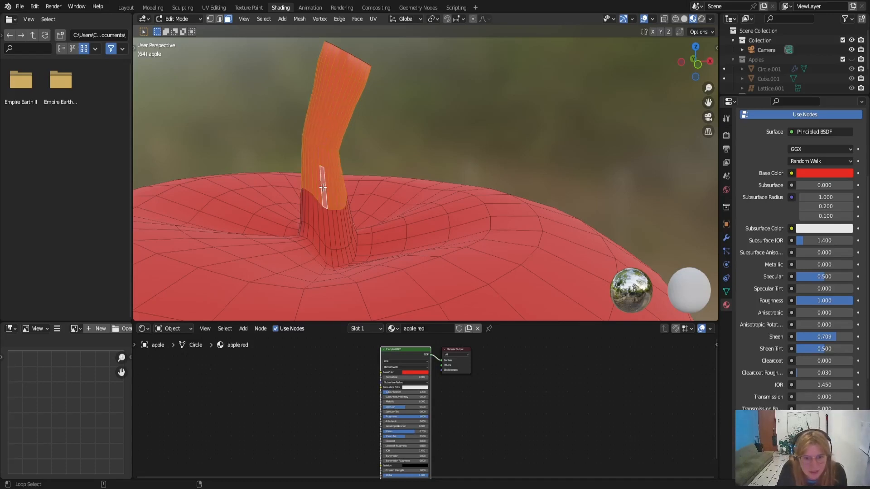
left_click(329, 227, "alt+shift")
left_click(334, 256, "alt+shift")
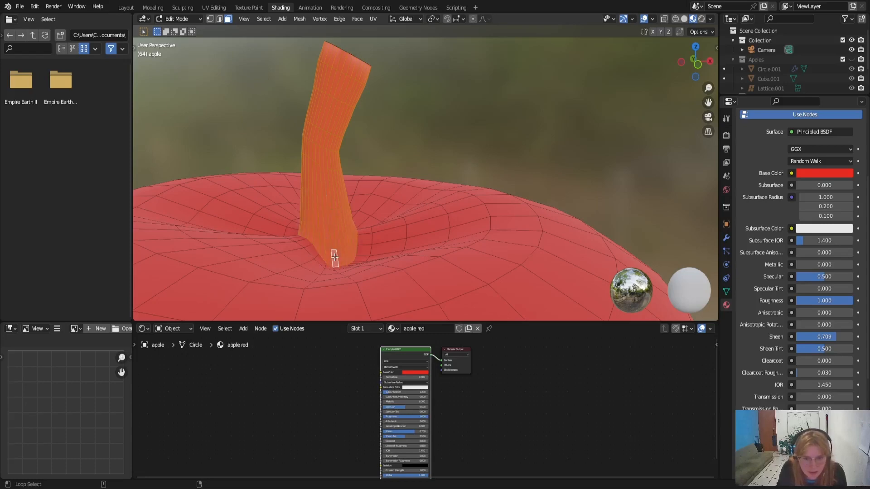
Add the cap face at the tip of the stem to the selected stem faces
middle_click_drag(335, 128, 272, 204)
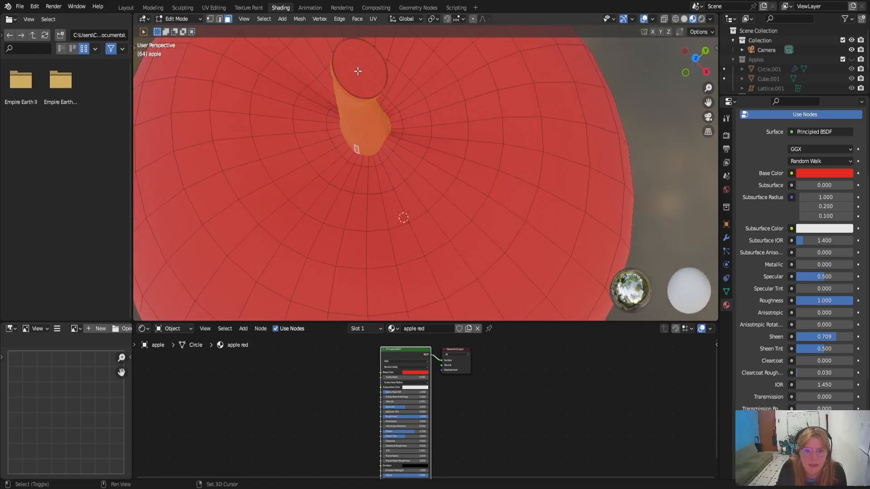
middle_click_drag(352, 74, 455, 295)
middle_click_drag(470, 229, 448, 192)
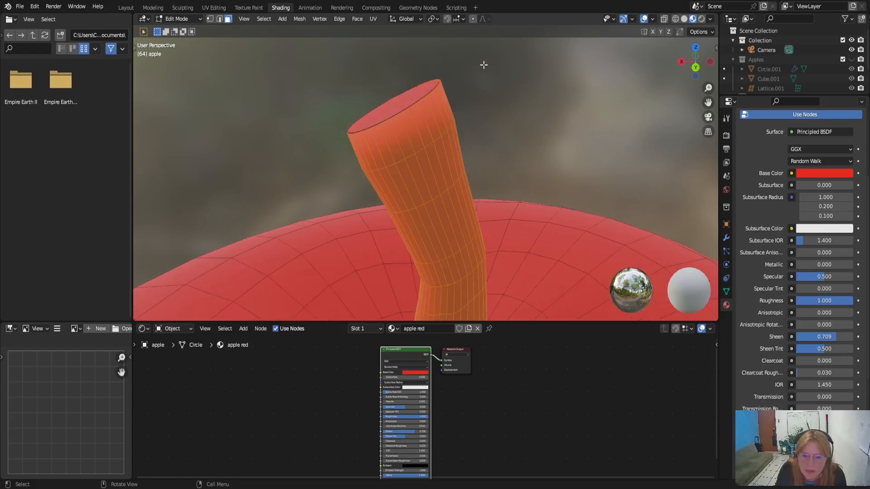
key("b")
left_click_drag(459, 64, 325, 148)
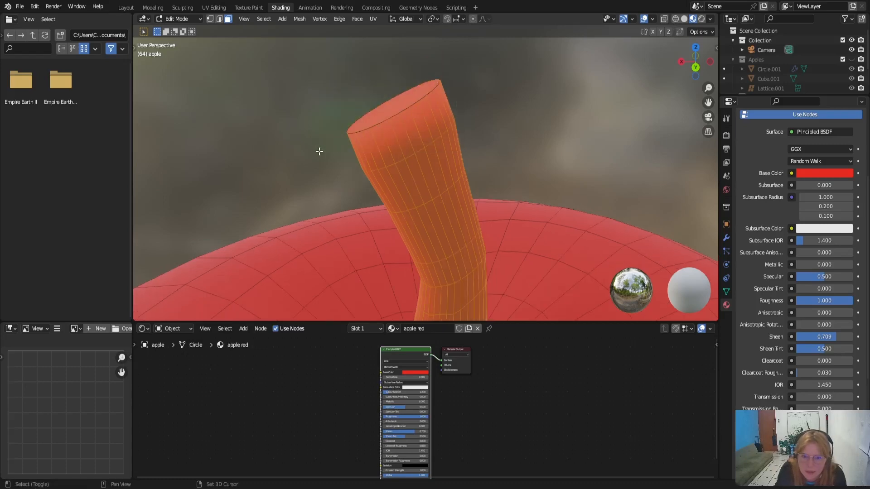
middle_click_drag(320, 152, 388, 117)
scroll(439, 171, "down", 4)
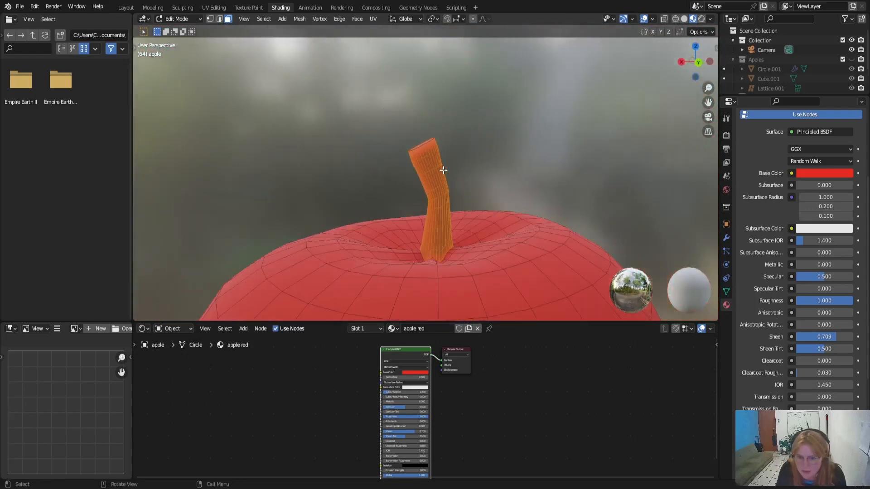
scroll(443, 170, "down", 8)
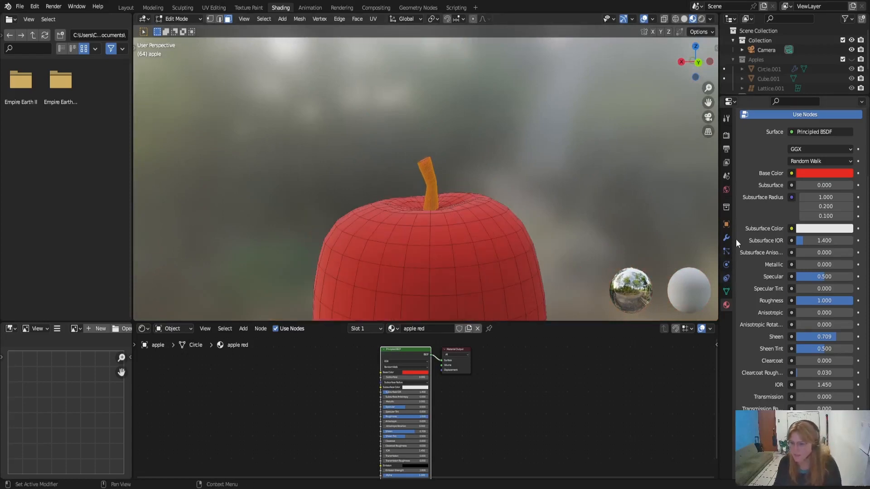
Add a second material slot to the apple with a new material named "stem"
scroll(780, 197, "up", 5)
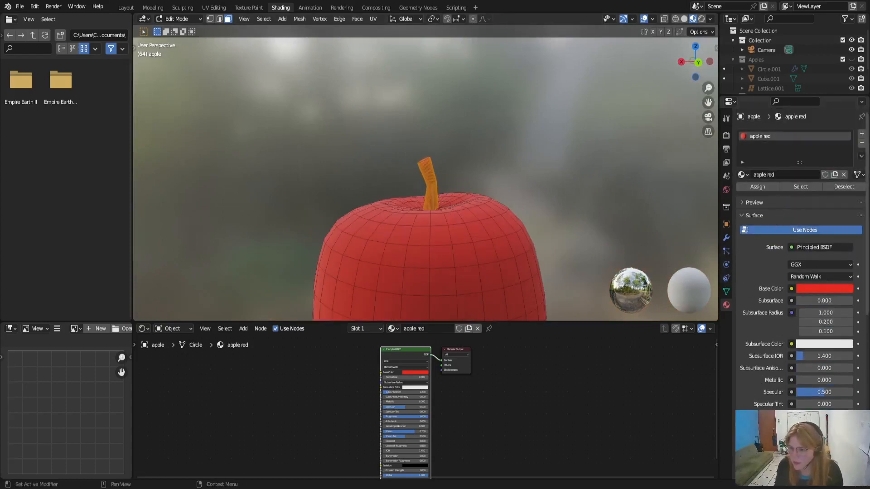
left_click(863, 137)
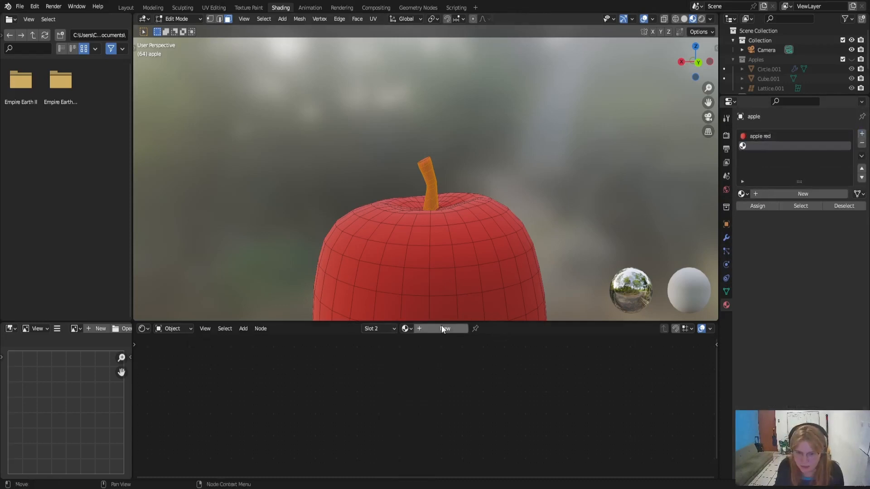
left_click(442, 326)
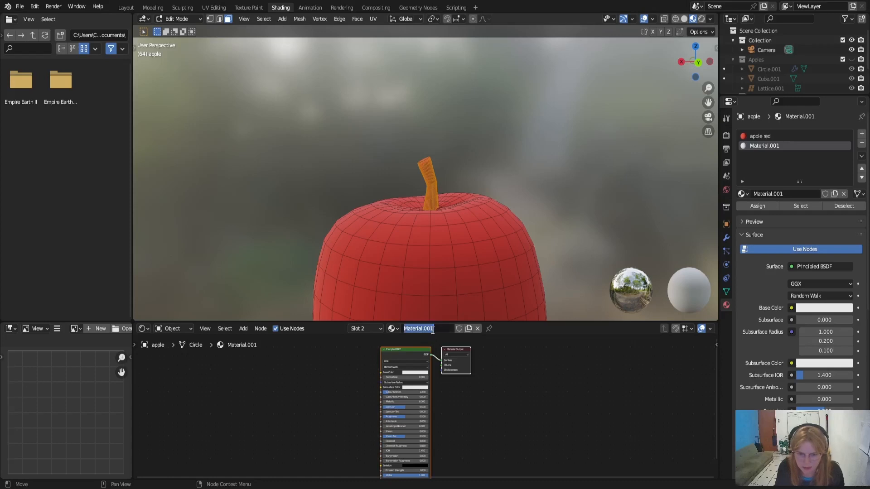
type("stem")
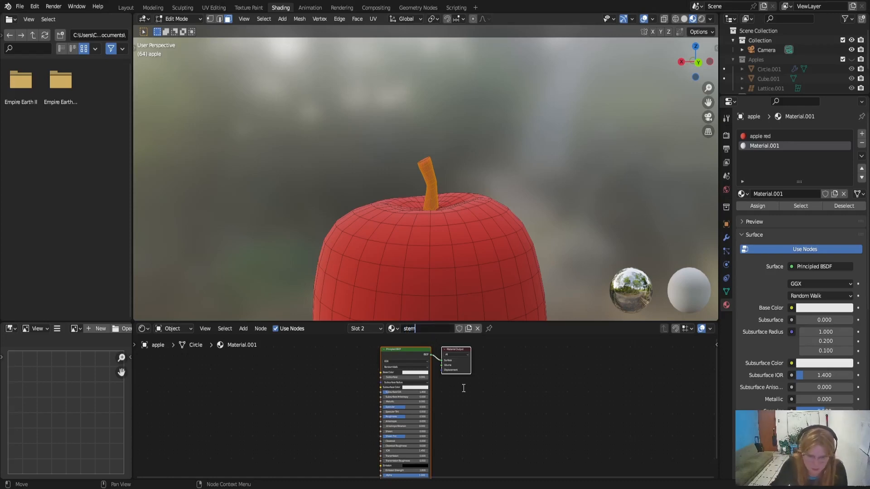
key("Return")
Give the stem material a dark brown base color and assign it to the selected stem faces
scroll(463, 425, "up", 3)
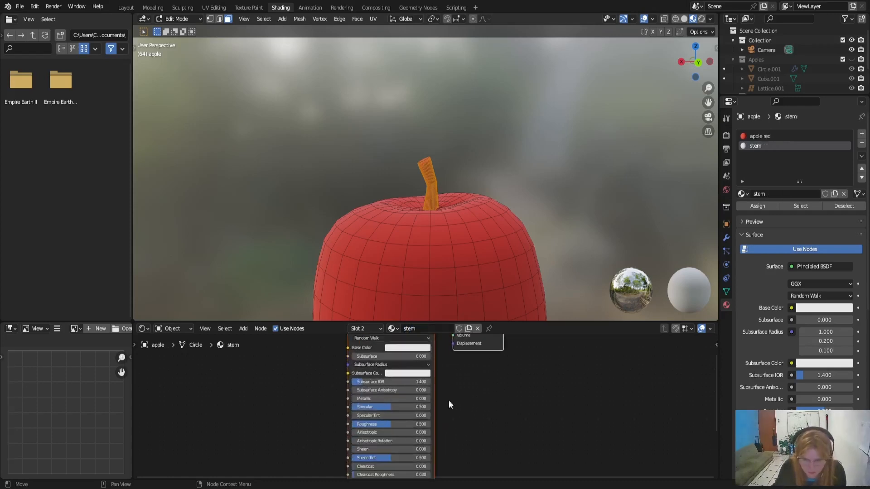
left_click(412, 350)
left_click_drag(414, 267, 408, 282)
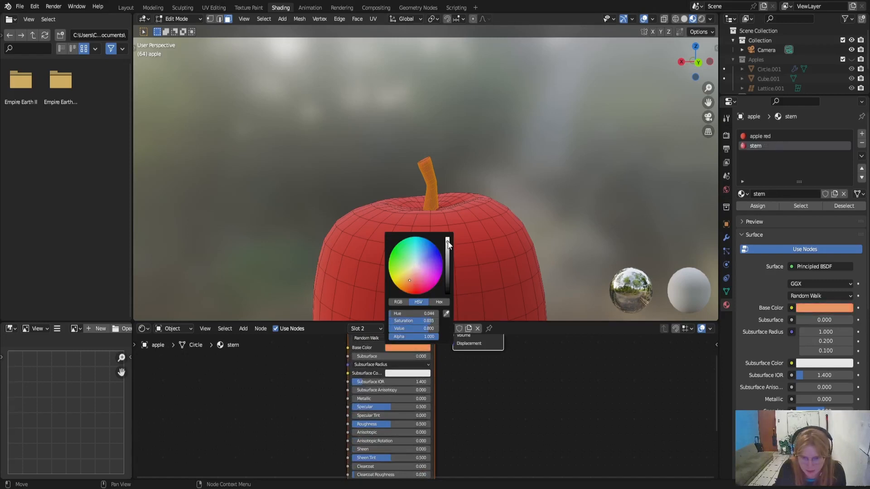
left_click_drag(447, 242, 448, 280)
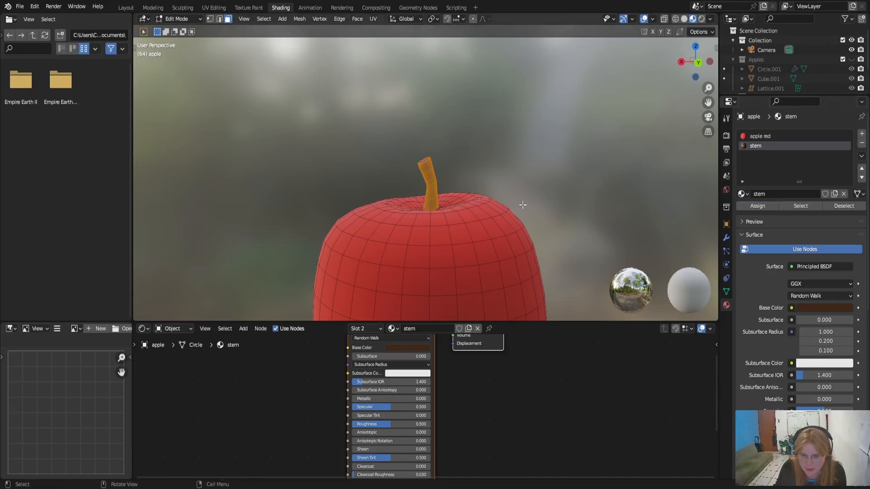
Set the roughness of the stem material to 1.000 and check the stem up close
scroll(432, 206, "up", 8)
middle_click_drag(432, 217, 288, 188)
scroll(431, 256, "down", 8)
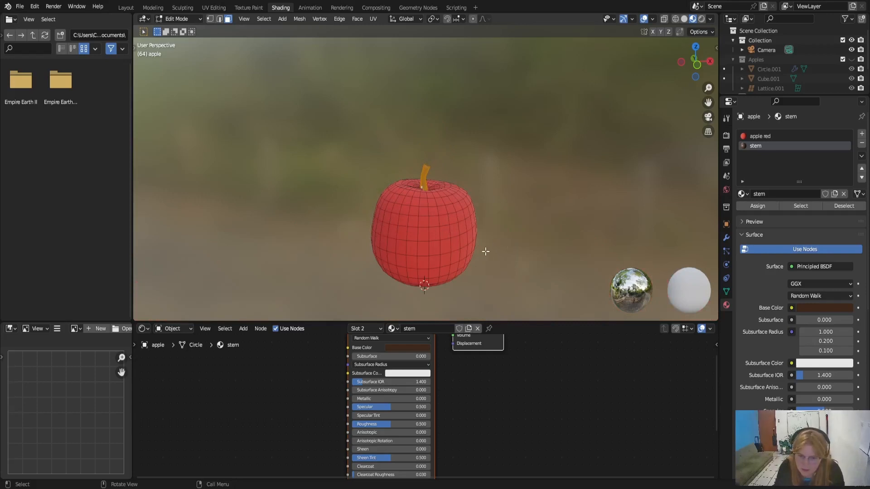
scroll(814, 356, "down", 5)
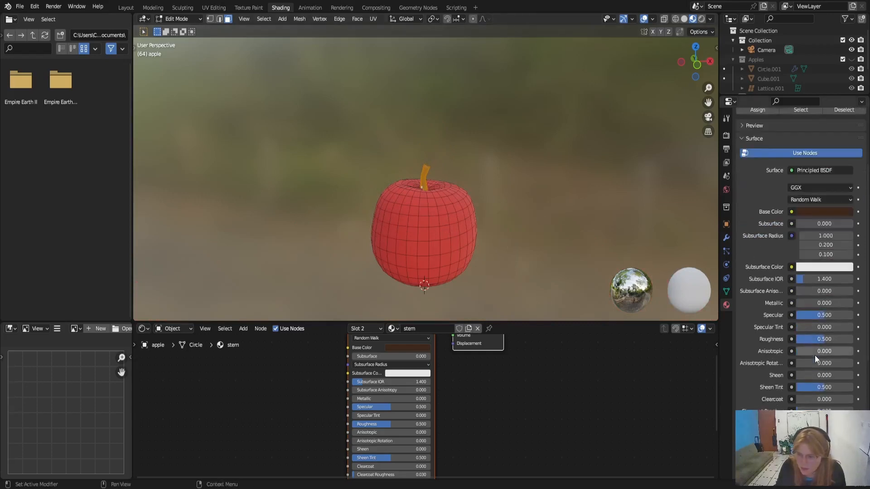
left_click_drag(816, 336, 852, 337)
scroll(465, 267, "up", 5)
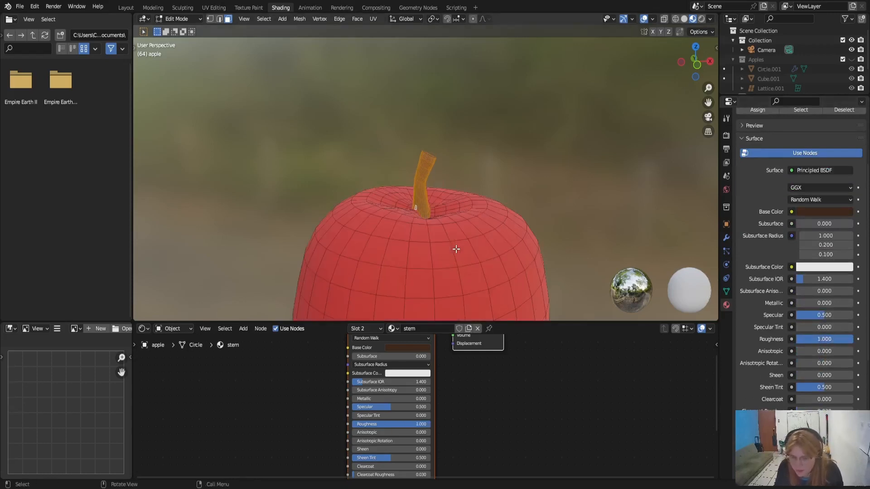
middle_click_drag(500, 268, 423, 213)
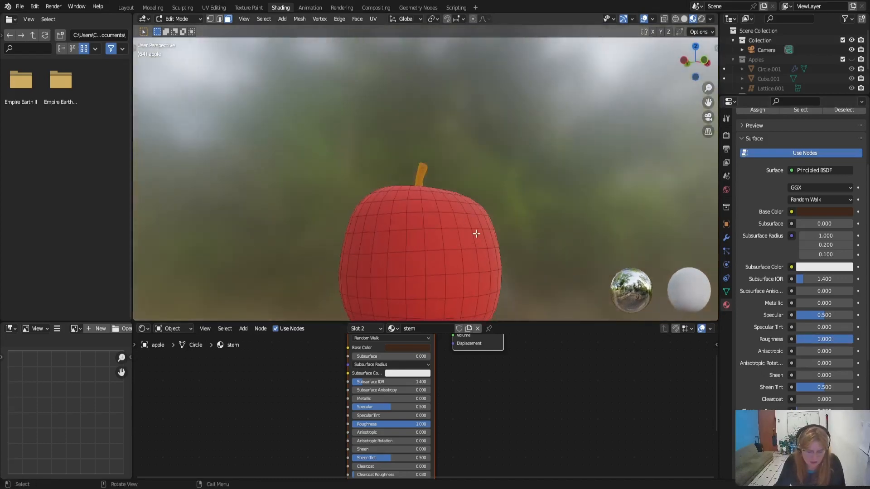
Leave Edit Mode, deselect the apple and inspect its two materials in front view
key("Tab")
left_click(557, 212)
middle_click_drag(556, 212, 513, 244)
scroll(513, 239, "up", 4)
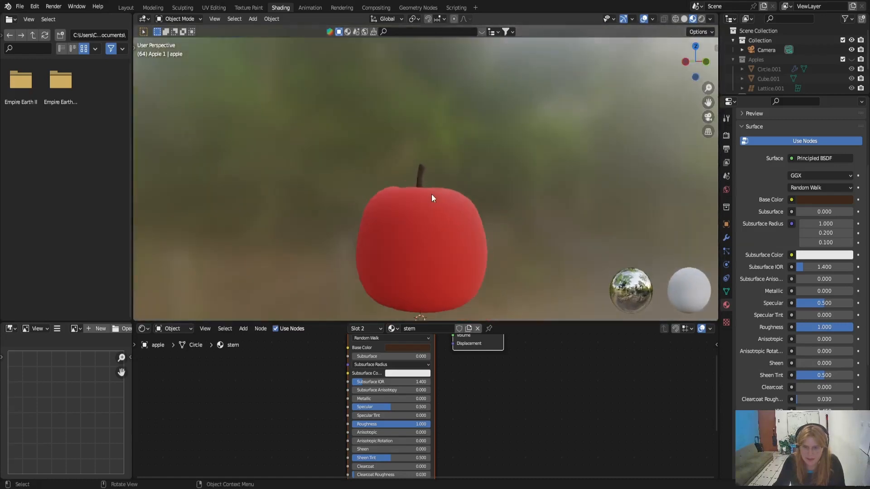
key("KP_1")
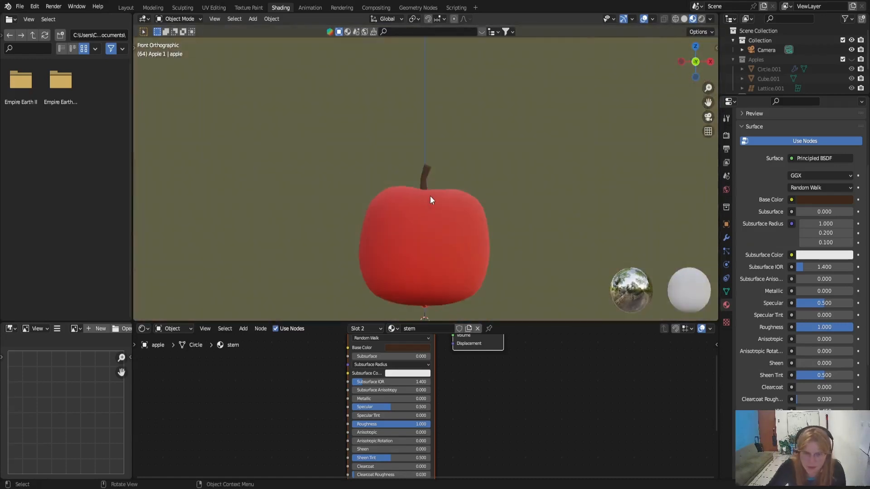
middle_click_drag(431, 199, 398, 140)
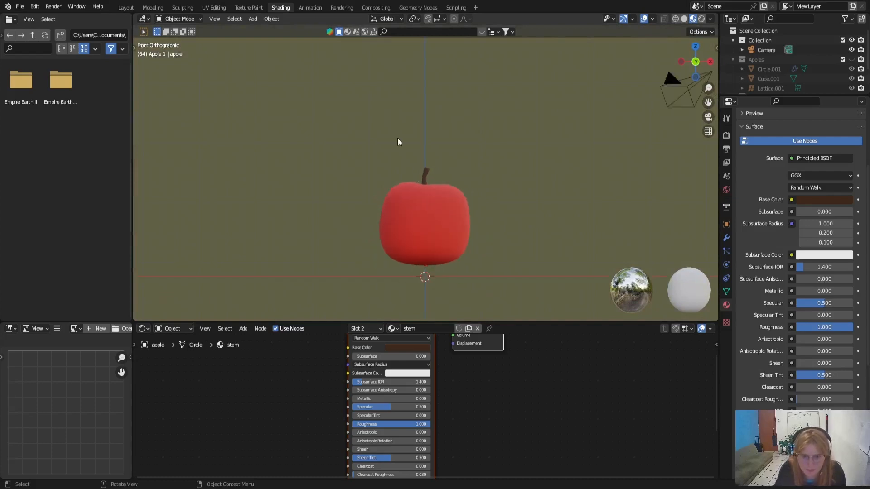
Switch to the Layout workspace and show the apple in material preview shading from the front
left_click(128, 8)
scroll(316, 227, "down", 3)
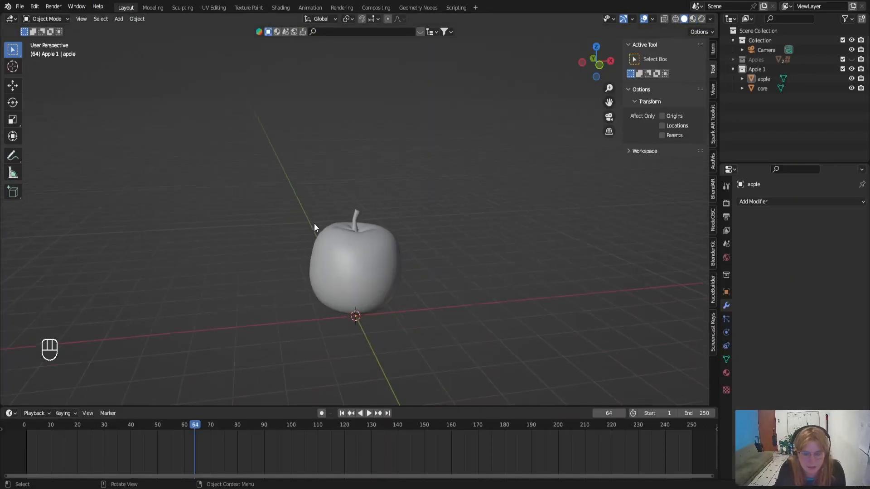
left_click(692, 20)
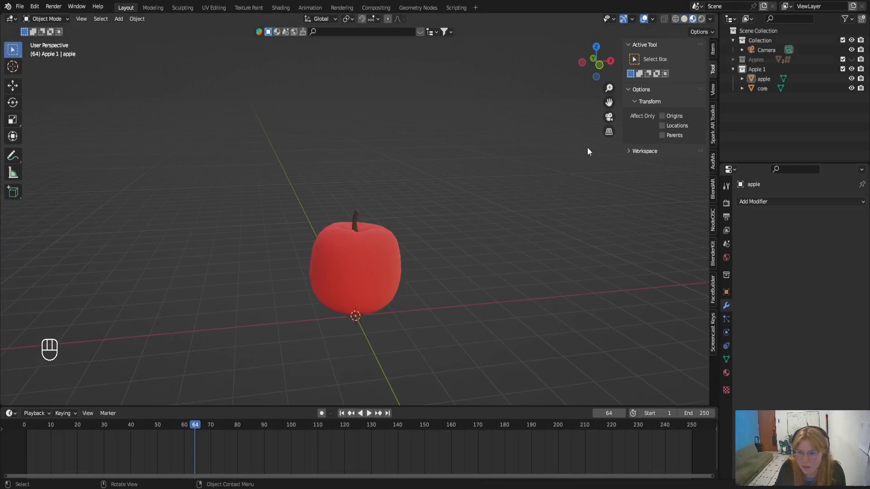
key("KP_0")
key("KP_1")
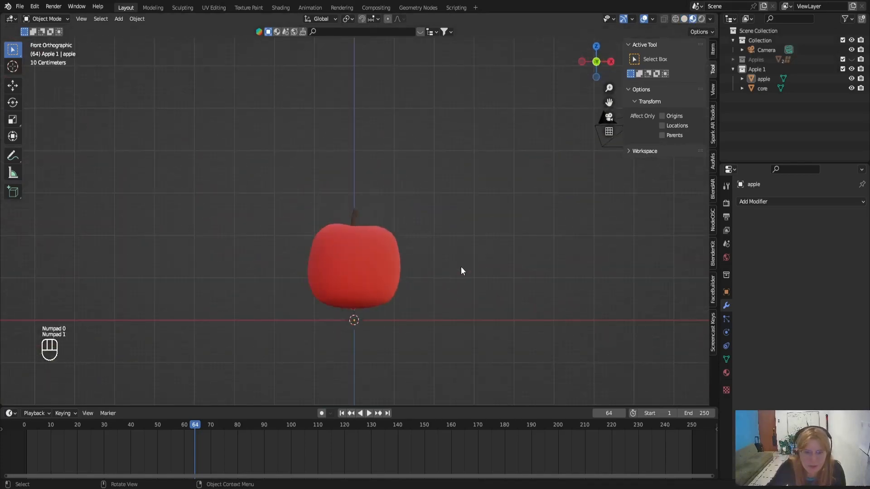
scroll(466, 277, "up", 5)
scroll(475, 293, "down", 4)
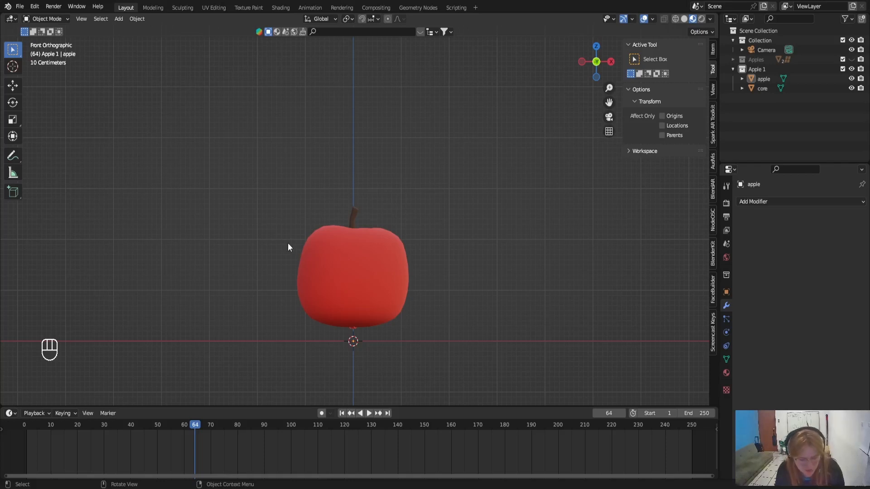
Add a plane at the origin and scale it up to about 7.65 times as a ground surface
key("shift+a")
mouse_move(290, 244)
left_click(323, 245)
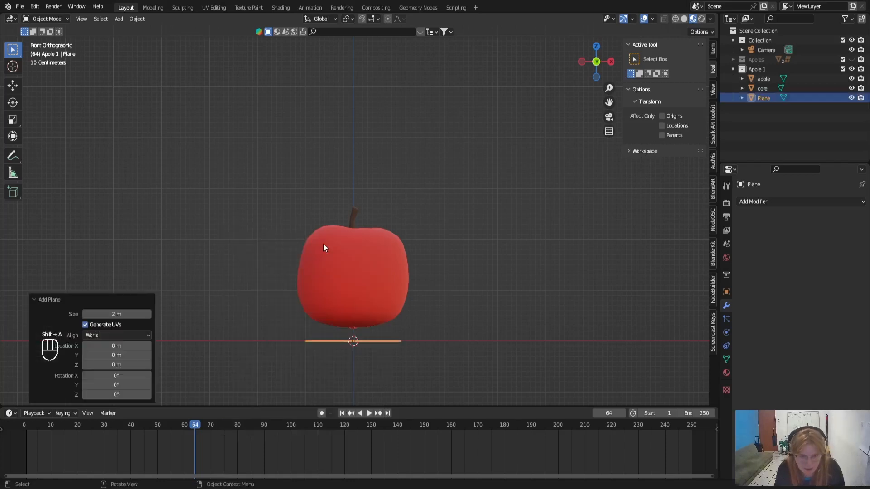
key("s")
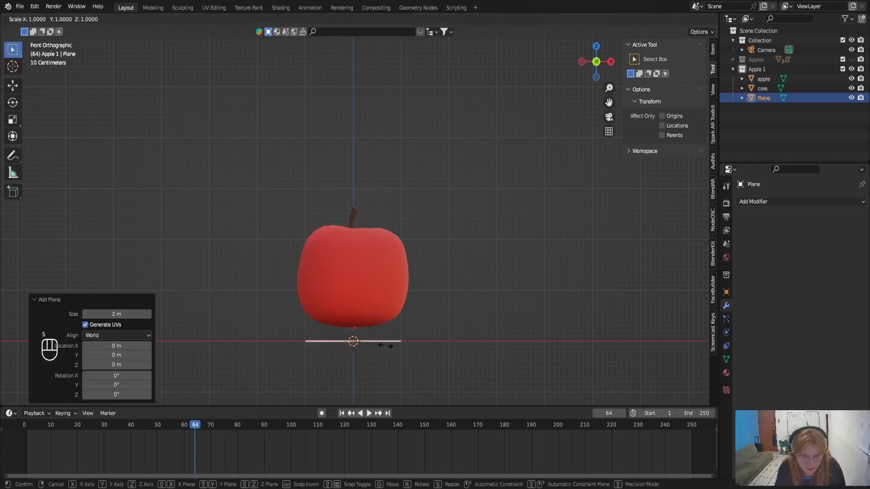
left_click(598, 384)
middle_click_drag(598, 384, 468, 306)
key("KP_1")
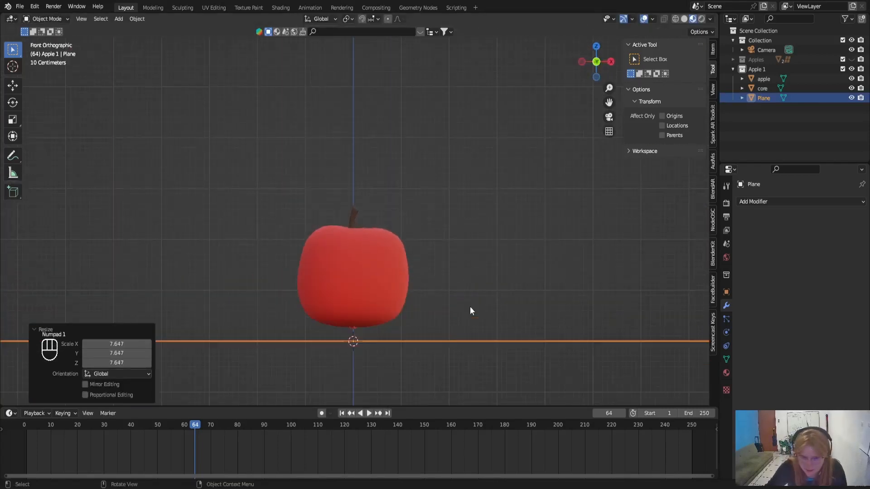
Raise the ground plane about 0.2 m along Z to just under the apple, and deselect it
key("g")
key("z")
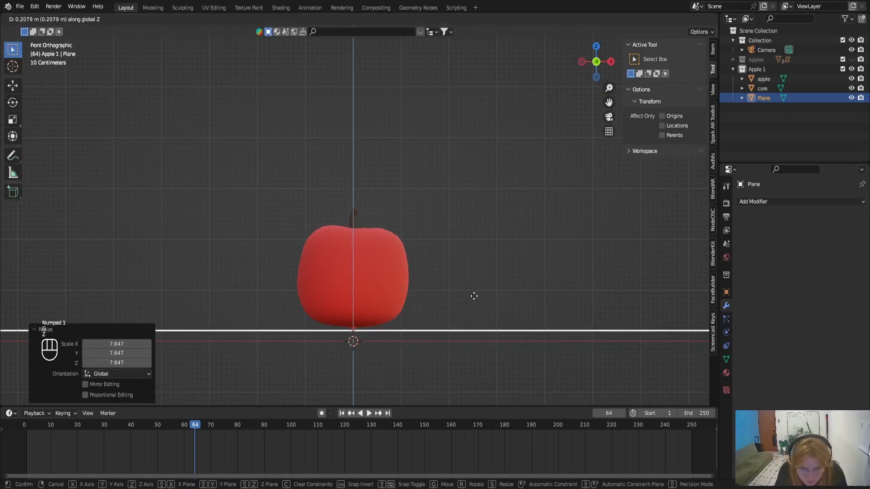
left_click(474, 297)
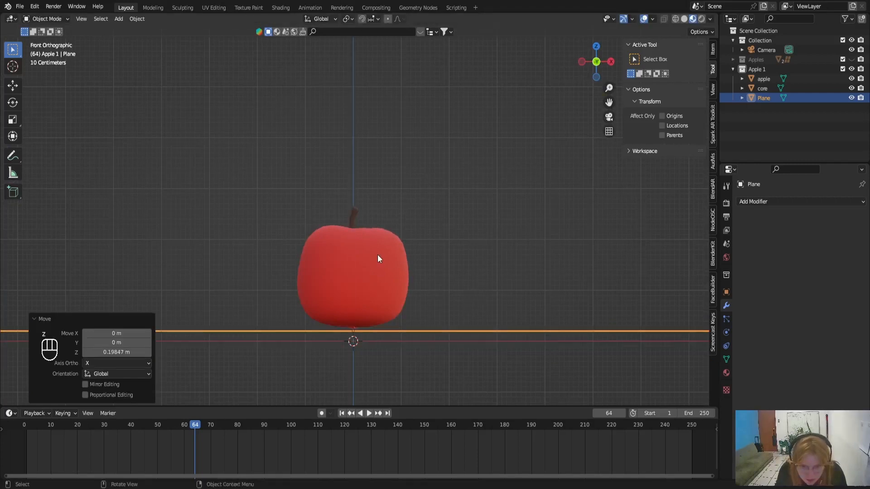
scroll(409, 284, "up", 4)
scroll(409, 284, "down", 4)
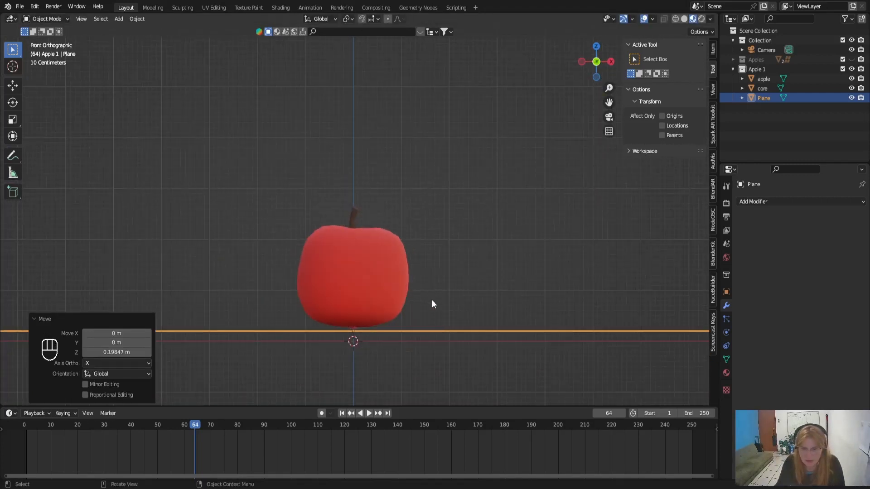
left_click(455, 313)
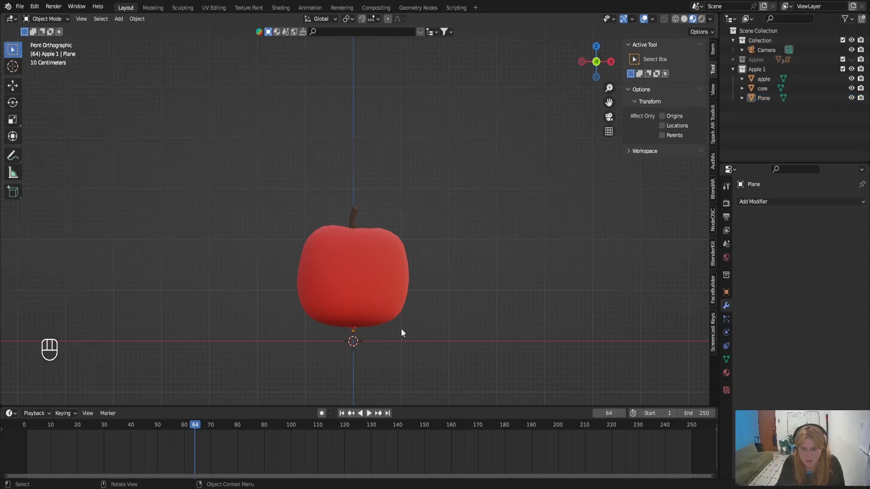
Check the apple and plane through the camera view and select the camera
mouse_move(400, 334)
middle_mouse_down()
mouse_move(377, 359)
mouse_move(324, 332)
mouse_move(386, 332)
middle_mouse_up()
scroll(385, 332, "down", 5)
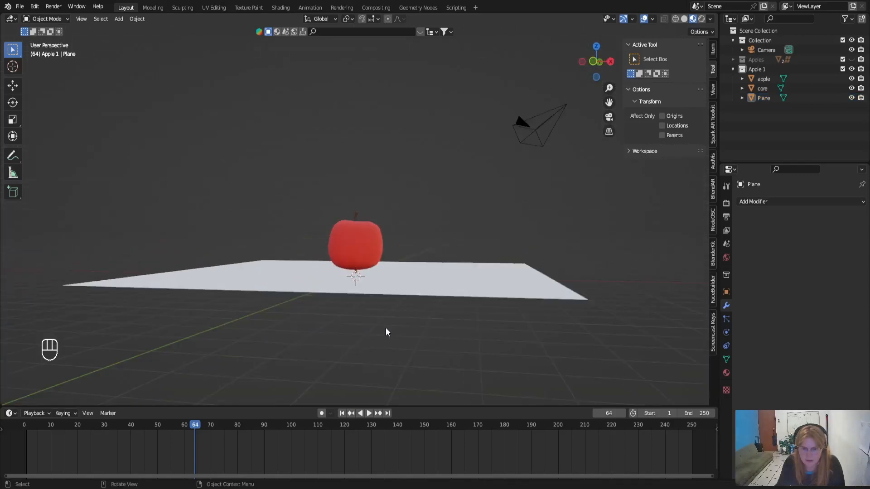
key("KP_0")
key("KP_1")
key("KP_0")
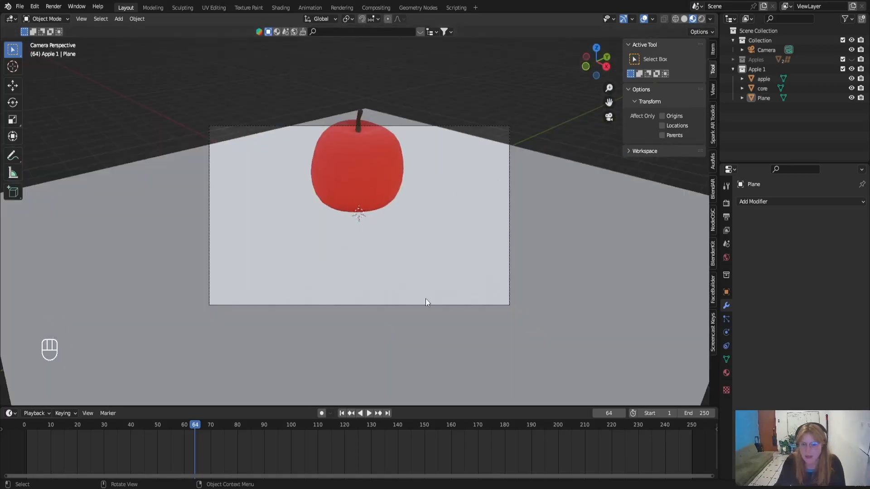
key("KP_0")
key("KP_0")
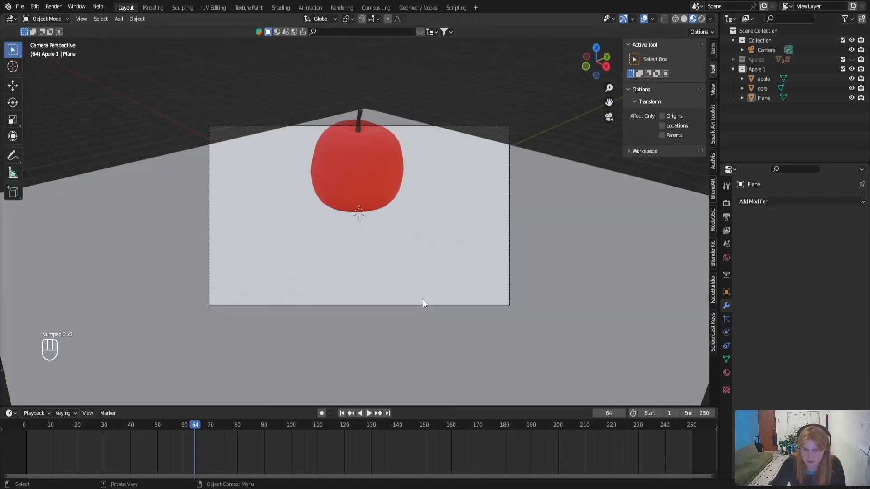
left_click(436, 304)
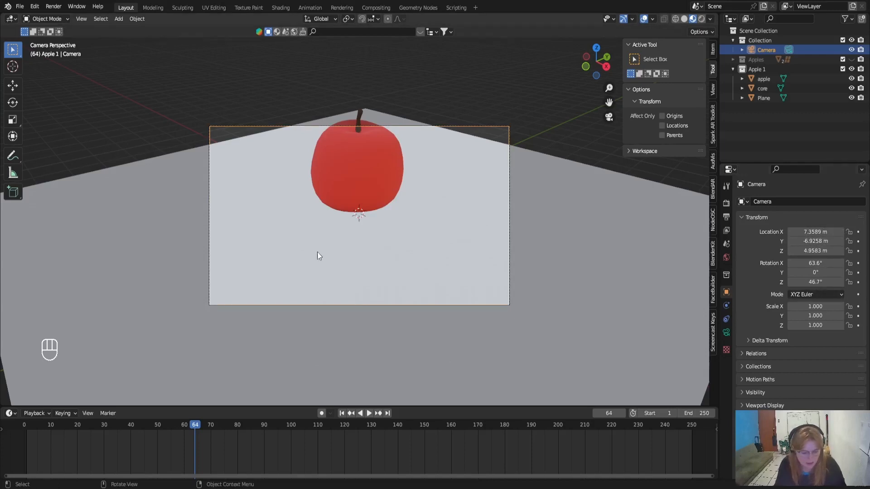
key("shift")
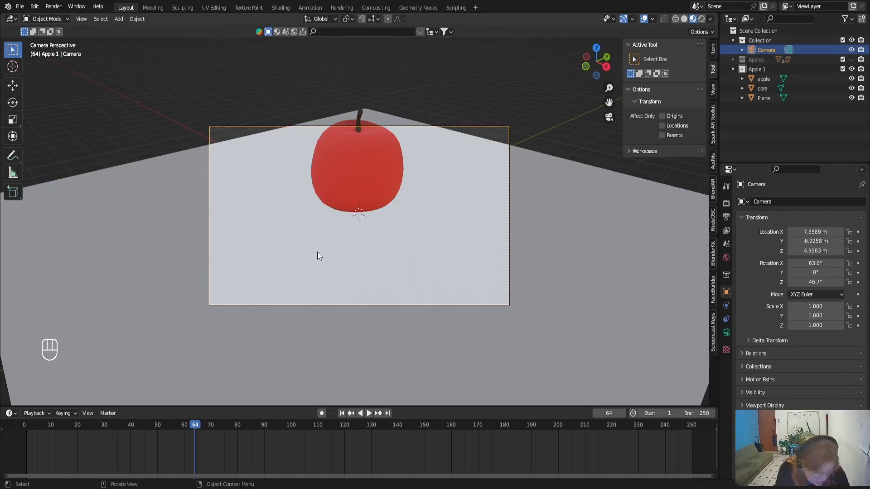
Tilt the camera up with walk navigation to an X rotation of about 70.6°, centring the apple in the frame
key("shift")
key("shift+grave")
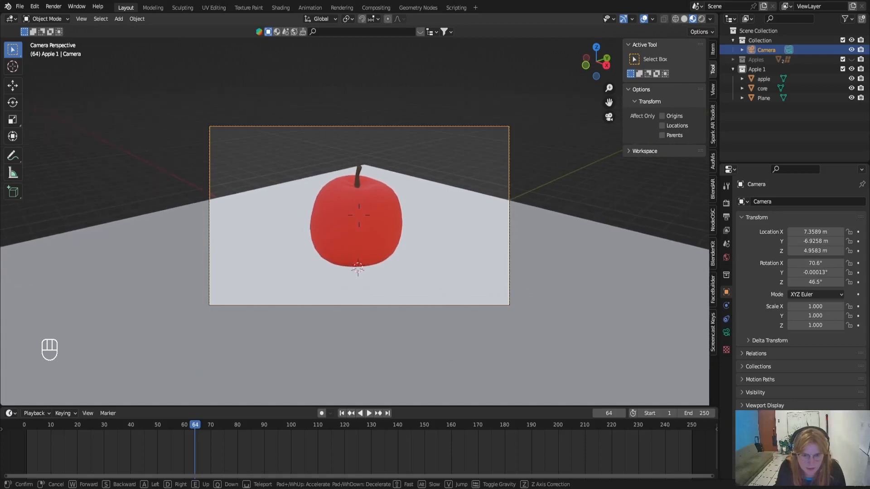
left_click(317, 252)
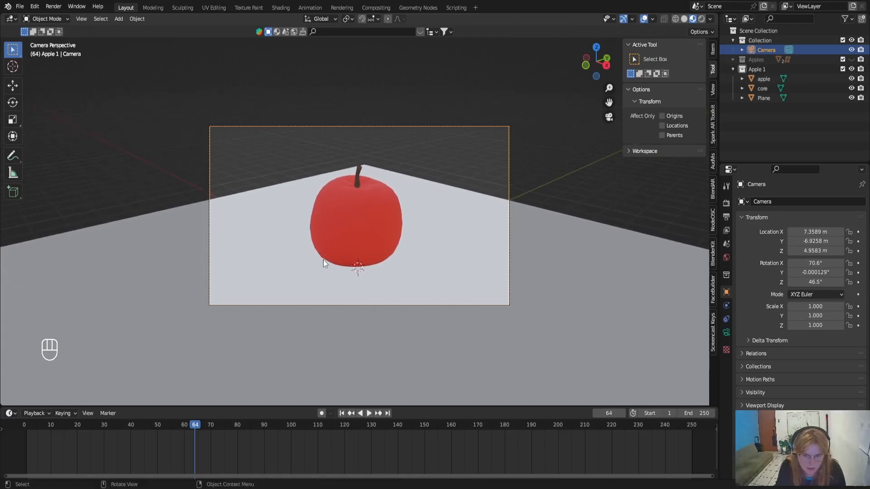
key("Tab")
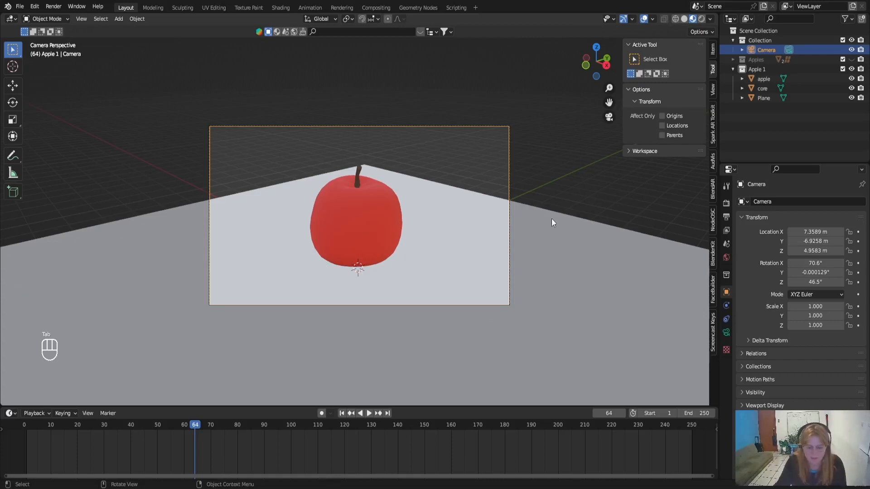
scroll(407, 210, "up", 3)
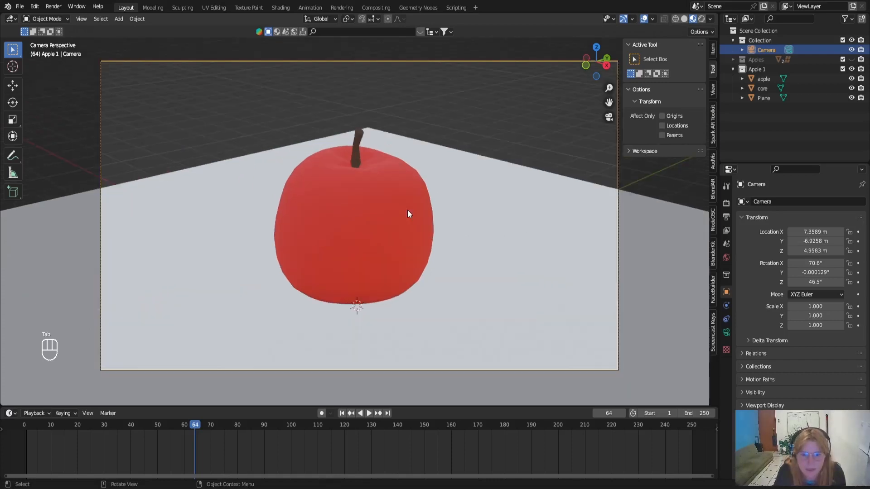
Open the preferences and add a 3 Point Lights setup around the selected apple
left_click(377, 211)
scroll(378, 214, "down", 4)
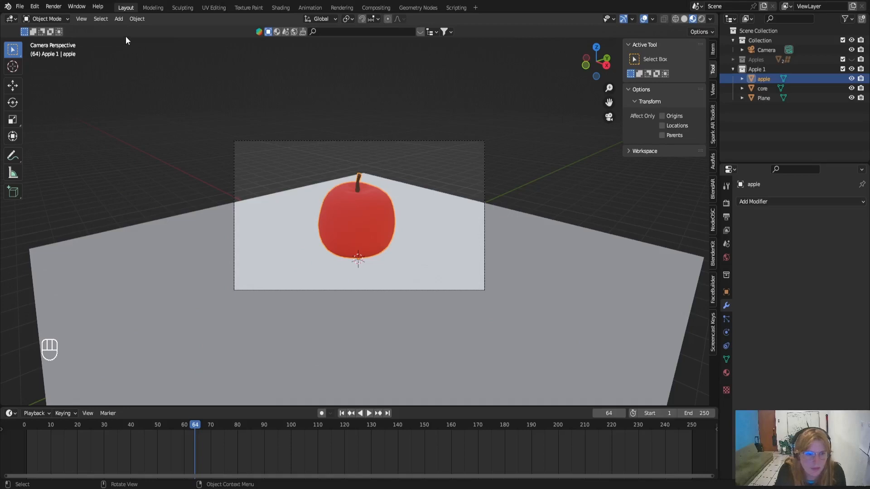
left_click(120, 20)
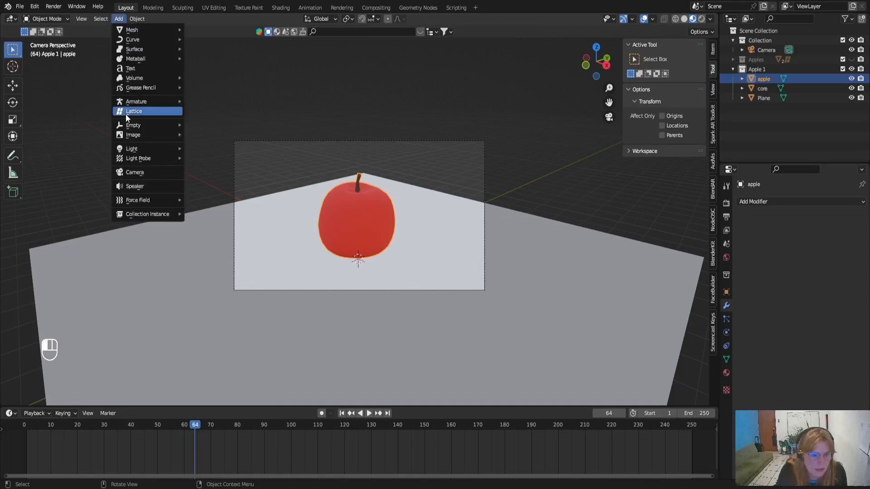
mouse_move(141, 153)
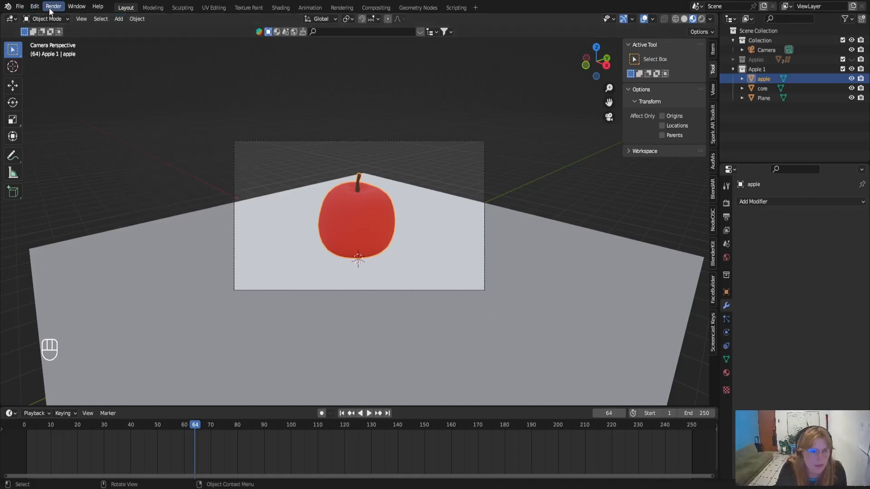
left_click(21, 8)
mouse_move(35, 10)
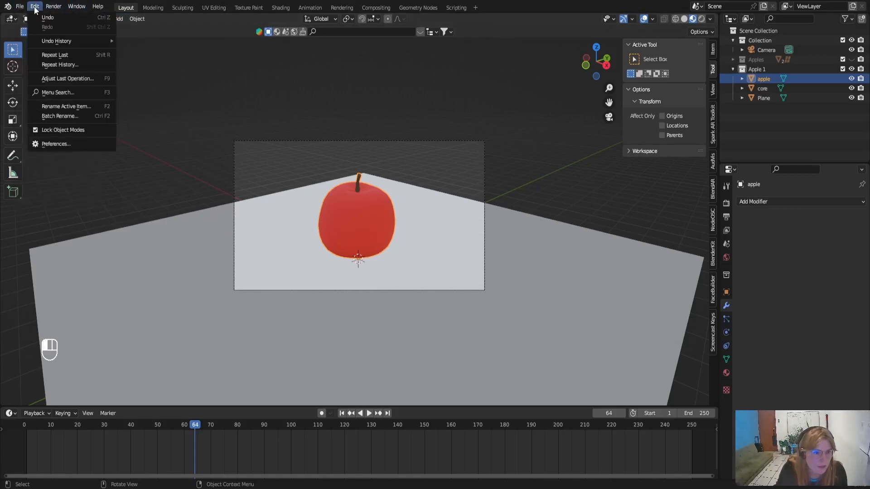
left_click(73, 143)
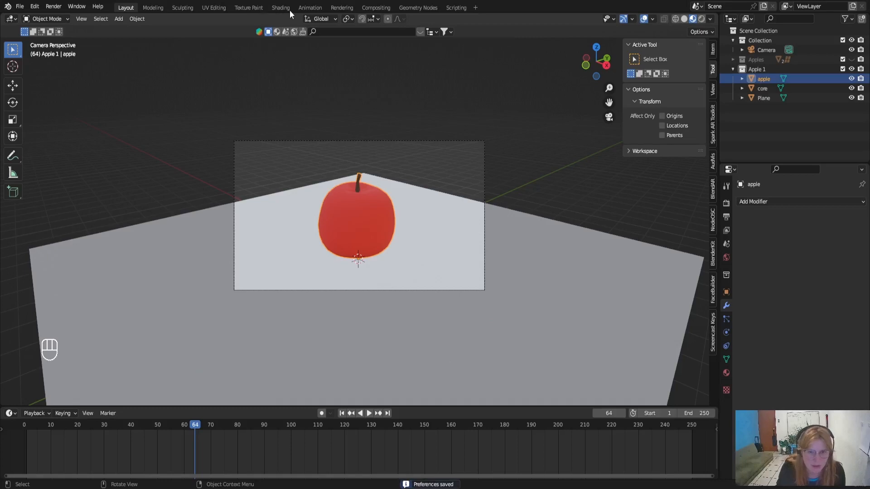
left_click(120, 19)
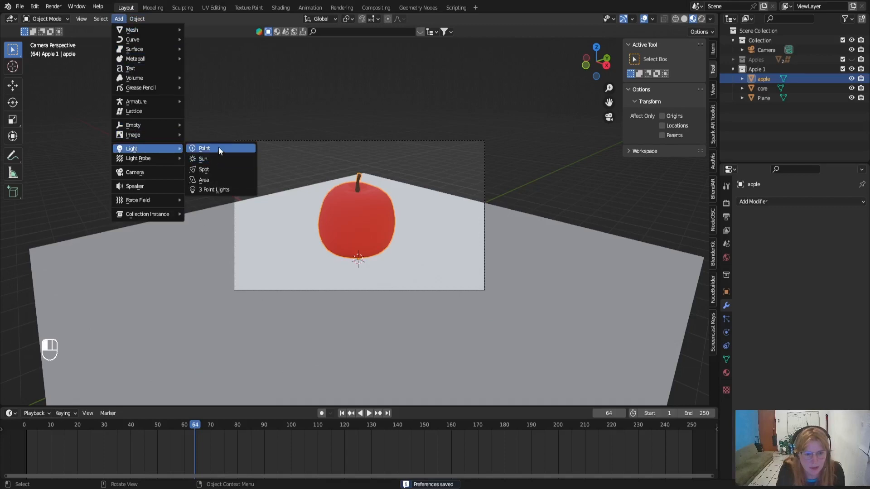
left_click(209, 190)
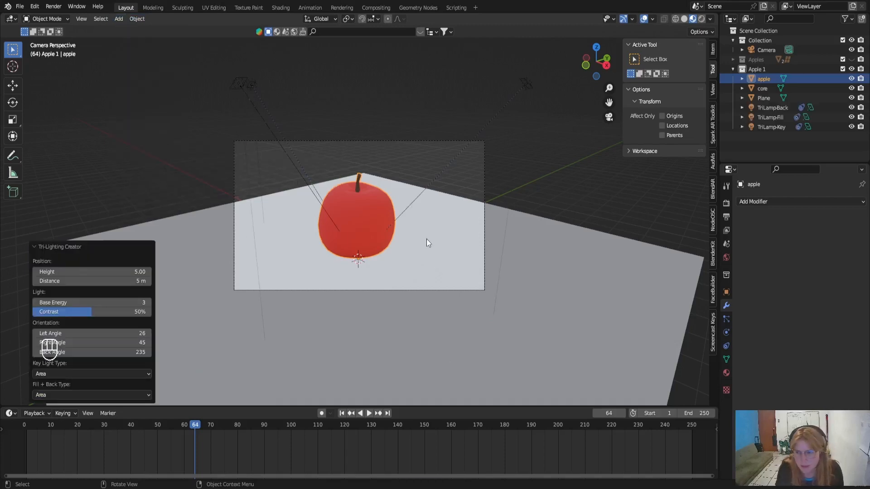
Go through the back, fill and key lamps, show the key lamp's light settings and switch the viewport to rendered shading
left_click(773, 108)
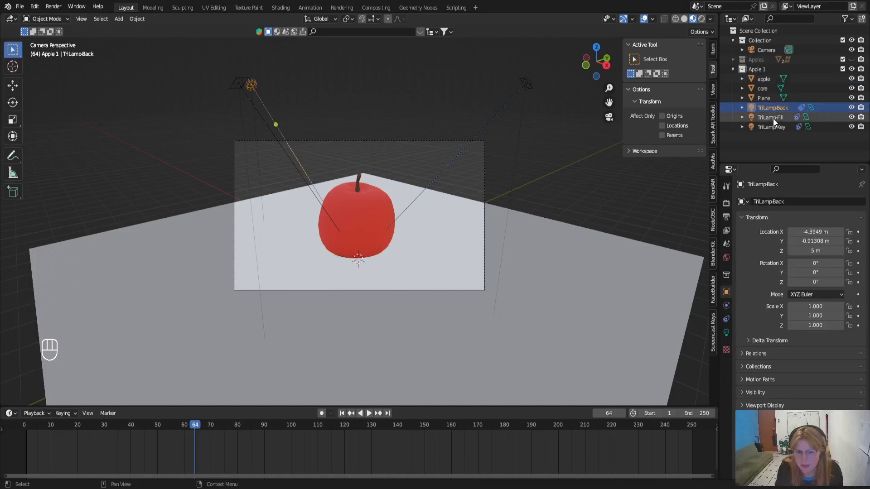
left_click(773, 118)
left_click(771, 129)
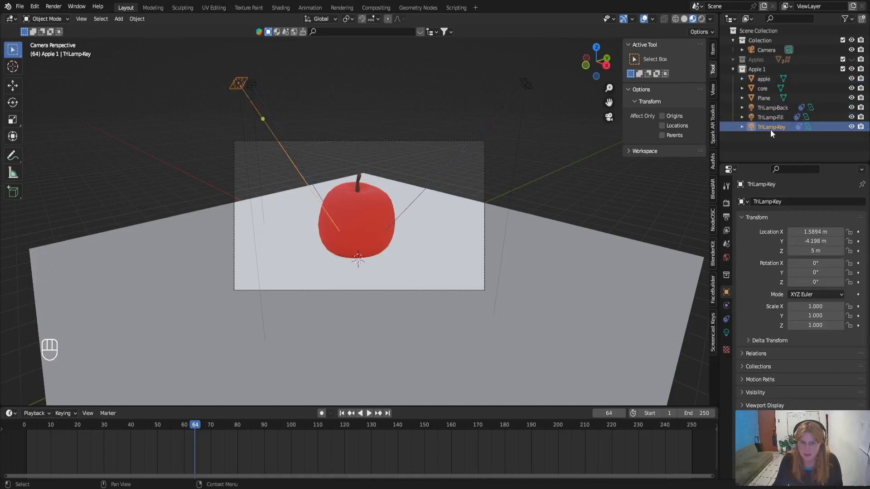
left_click(726, 333)
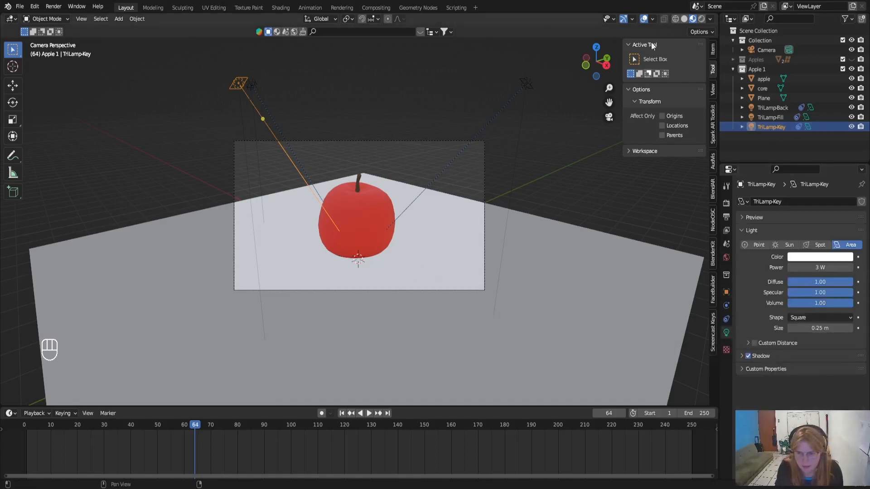
left_click(700, 18)
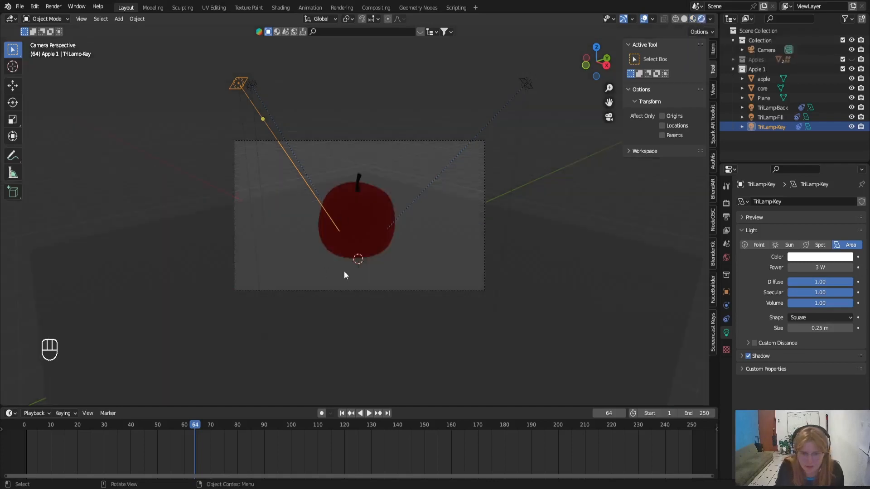
Extrude the ground plane's two rear edges about 7.72 m up along Z to form backdrop walls, and return to Object Mode
left_click(374, 309)
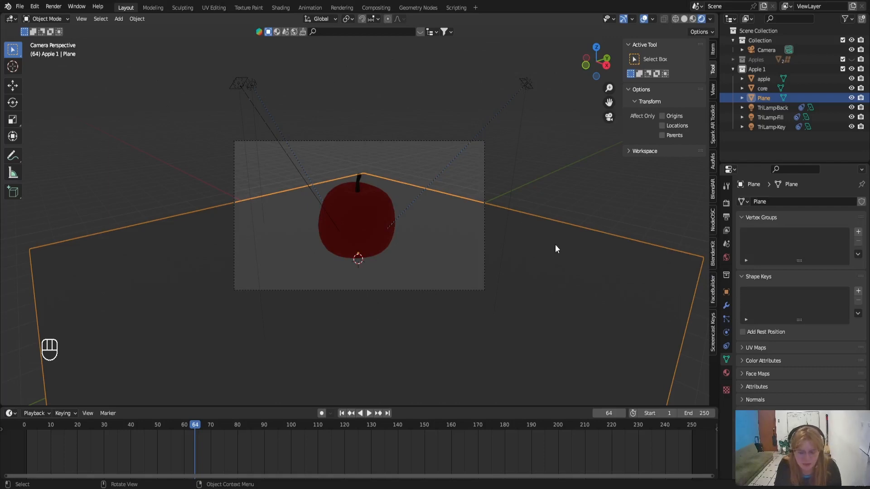
key("Tab")
key("Tab")
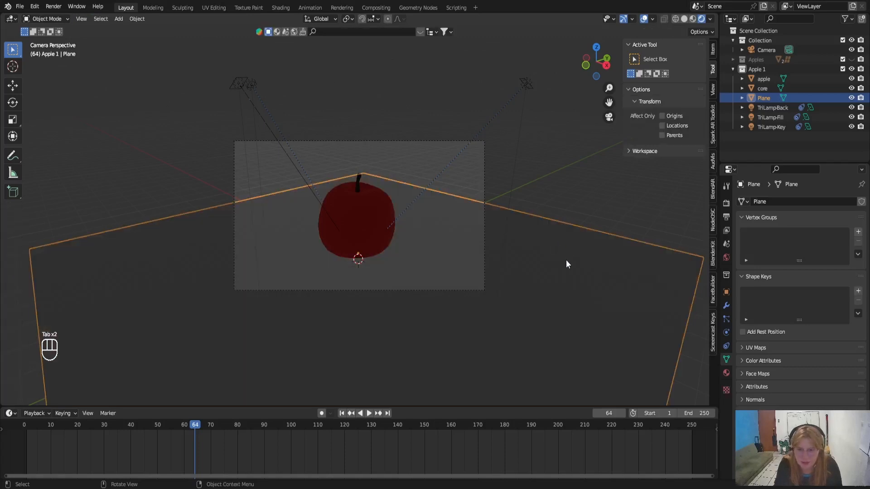
key("Tab")
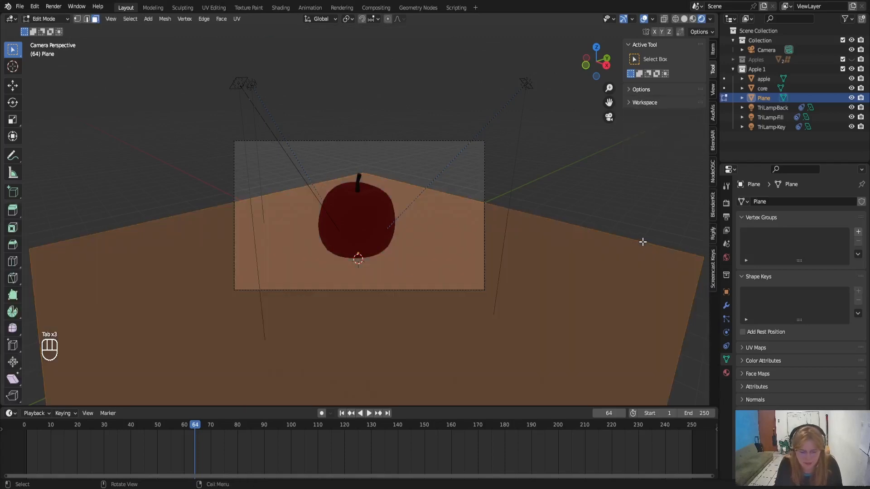
left_click(643, 242)
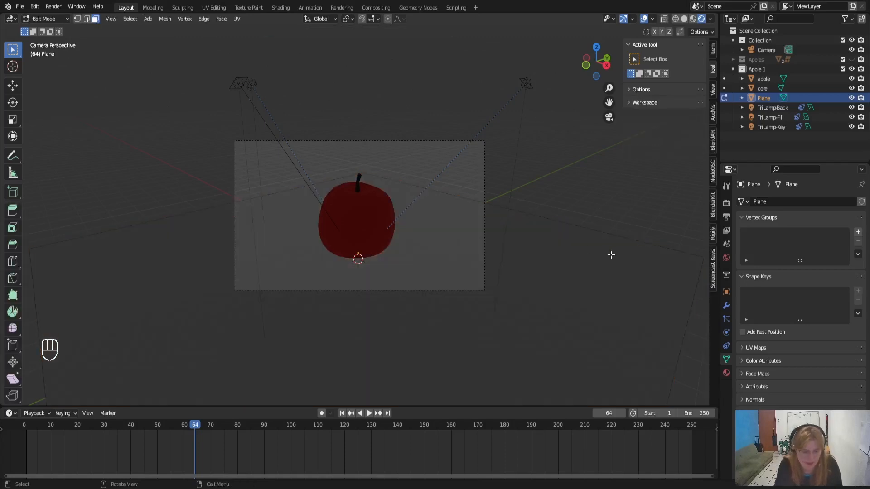
key("2")
left_click(647, 242)
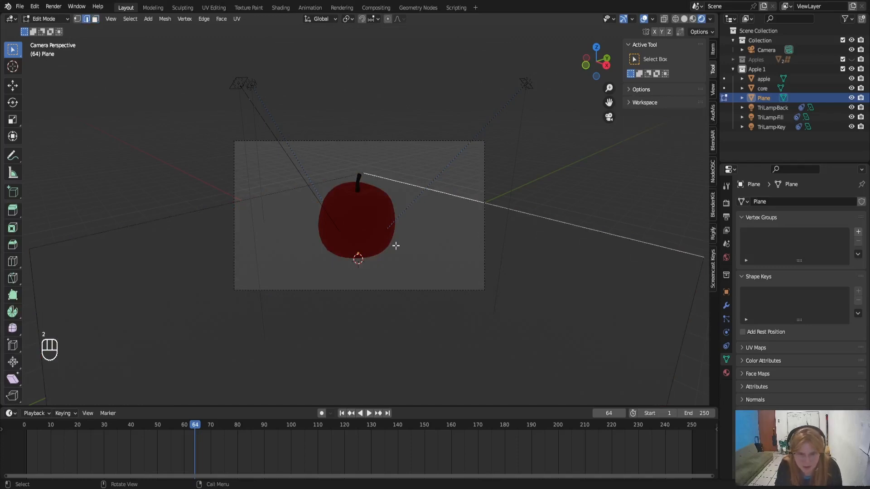
left_click(149, 224, "shift")
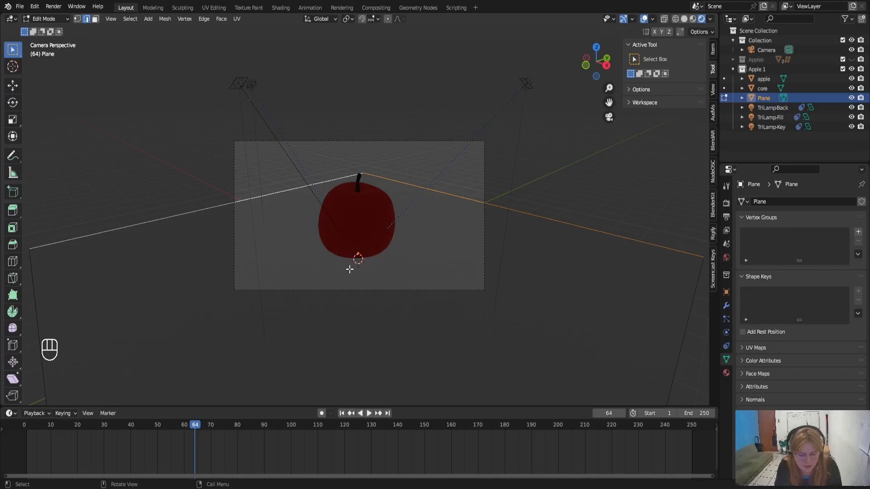
key("e")
key("z")
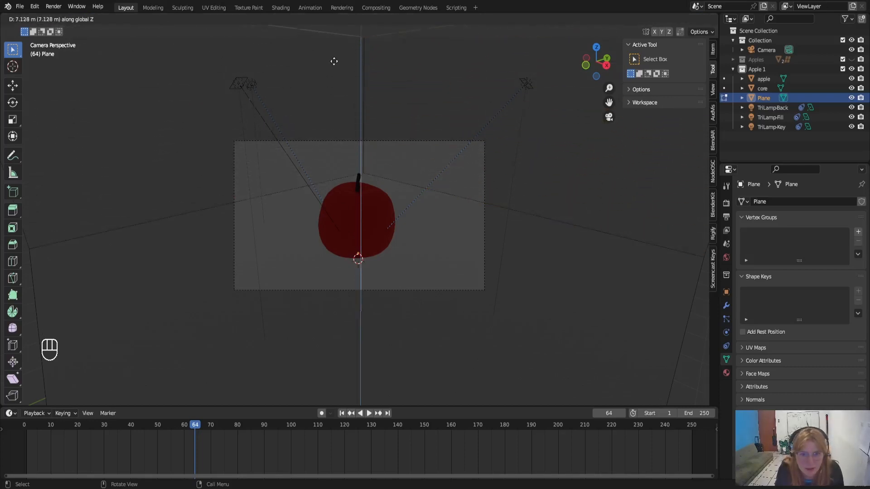
left_click(330, 57)
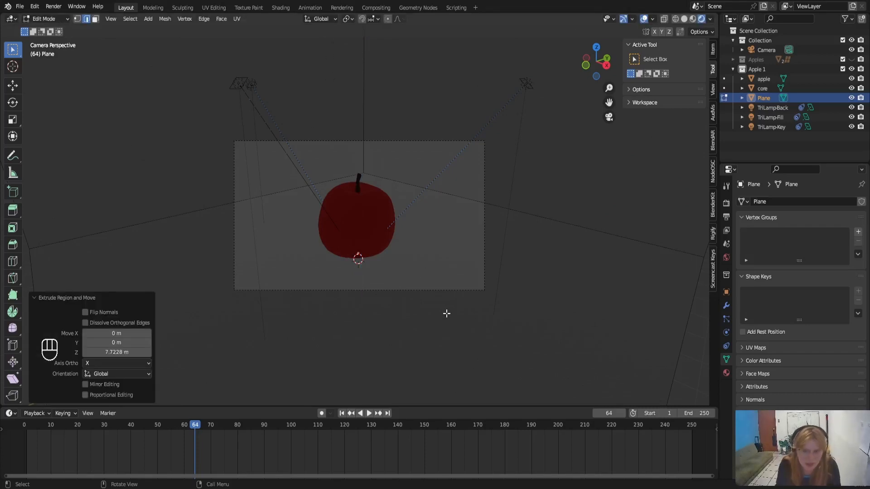
key("Tab")
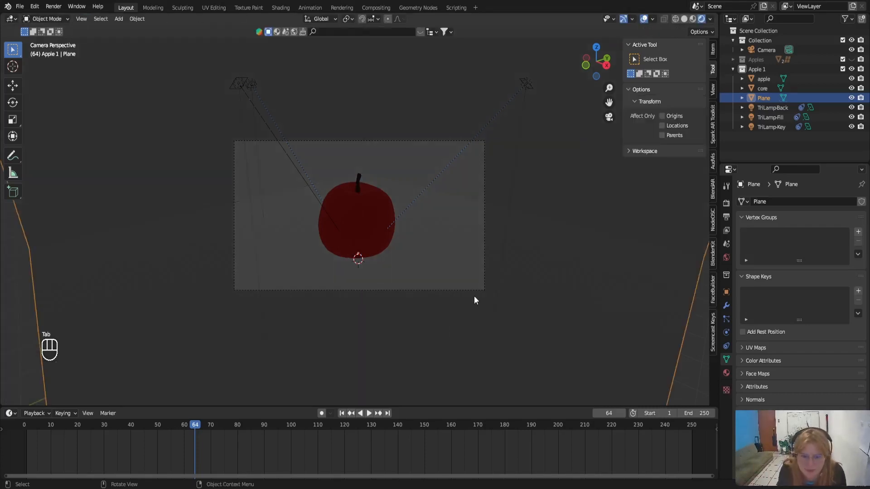
Create a new material on the plane and name it background
left_click(725, 371)
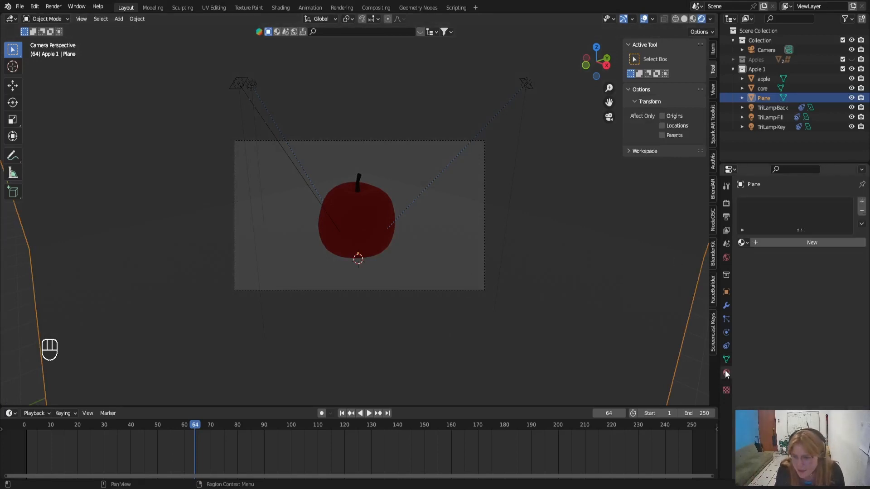
left_click(766, 243)
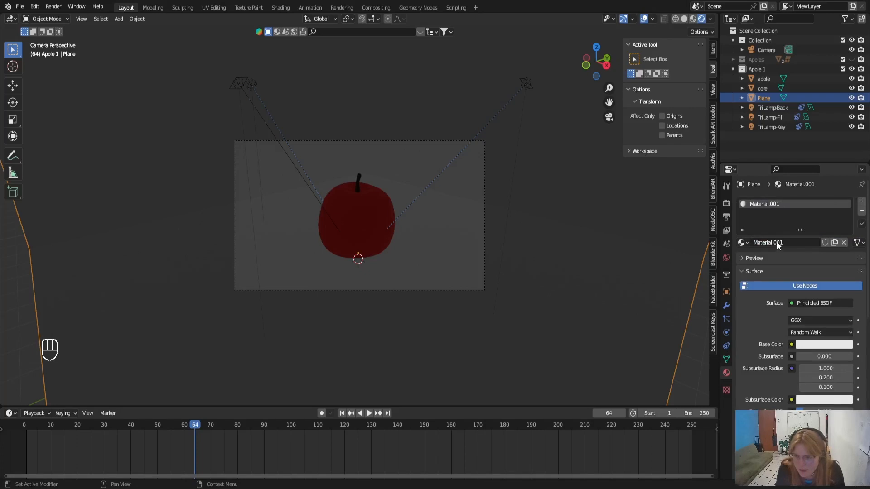
double_click(777, 241)
type("bac")
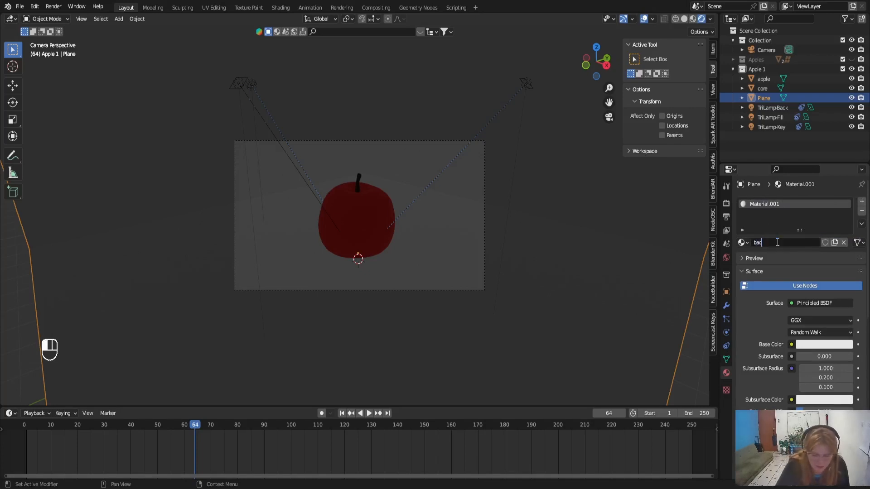
type("kground")
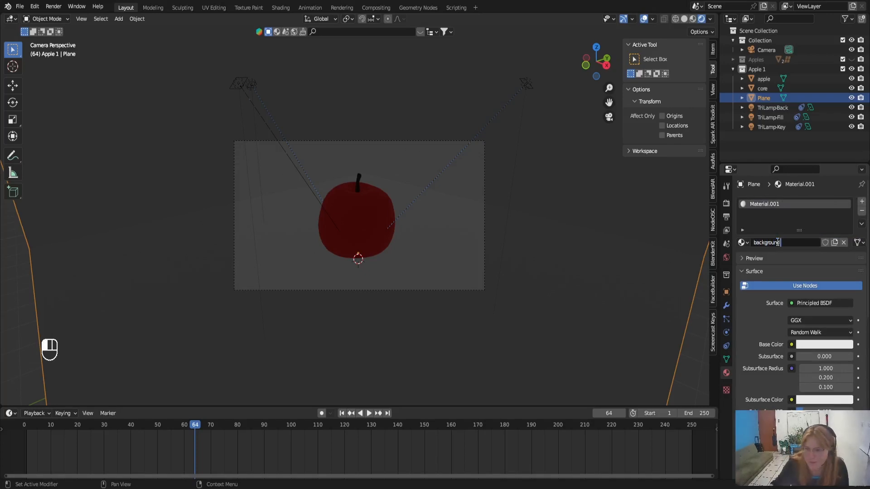
key("Return")
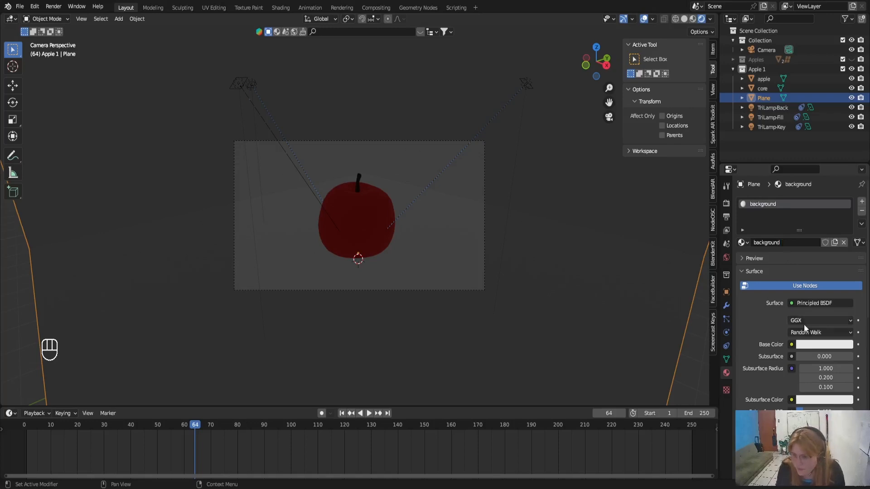
Set the background material's base color to light blue with hue 0.580, saturation 0.411 and value 1.000
scroll(804, 324, "down", 2)
left_click(815, 307)
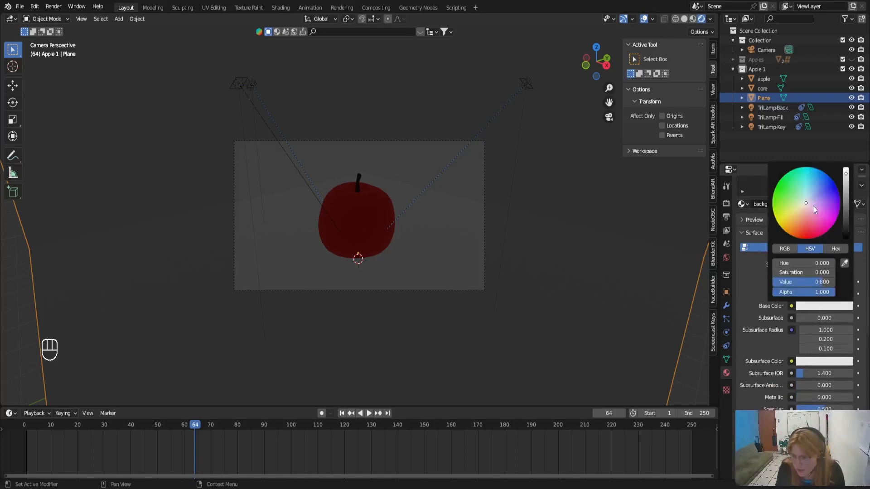
mouse_move(806, 200)
left_mouse_down()
mouse_move(808, 181)
mouse_move(846, 169)
mouse_move(806, 185)
mouse_move(809, 196)
left_mouse_up()
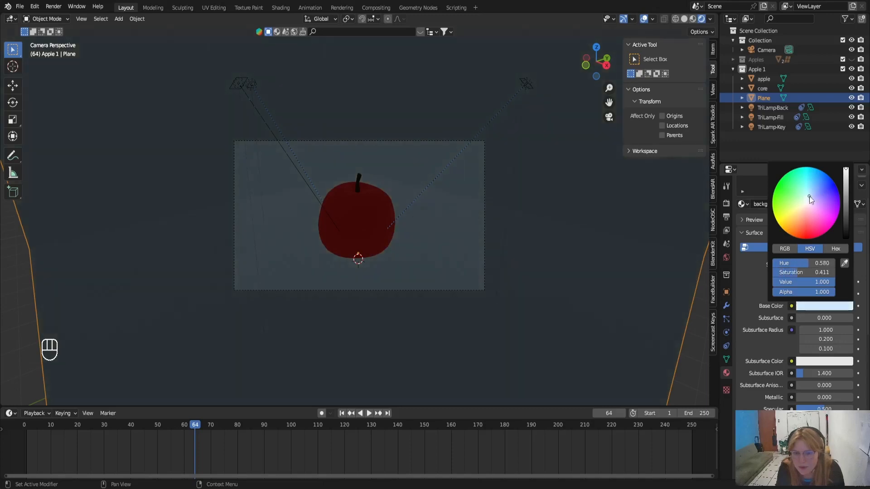
Raise the power of TriLamp-Back to about 66.9 W and of TriLamp-Fill to about 35.1 W
left_click(770, 108)
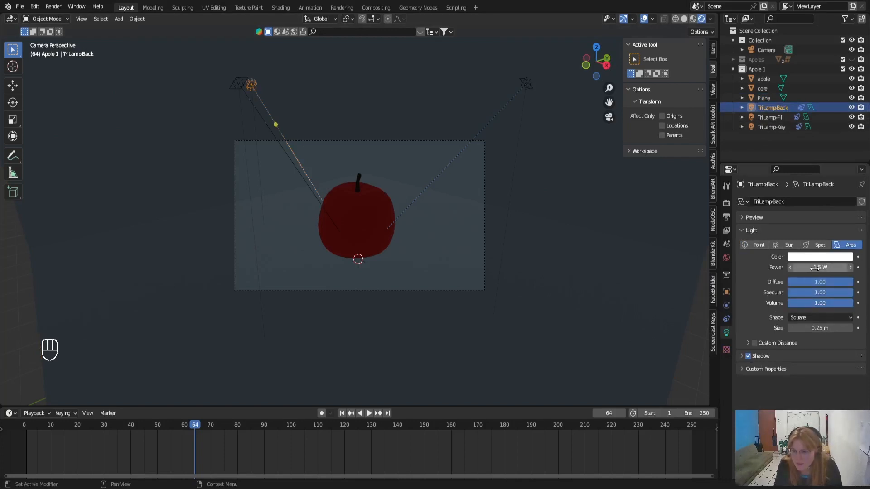
left_click_drag(814, 268, 848, 268)
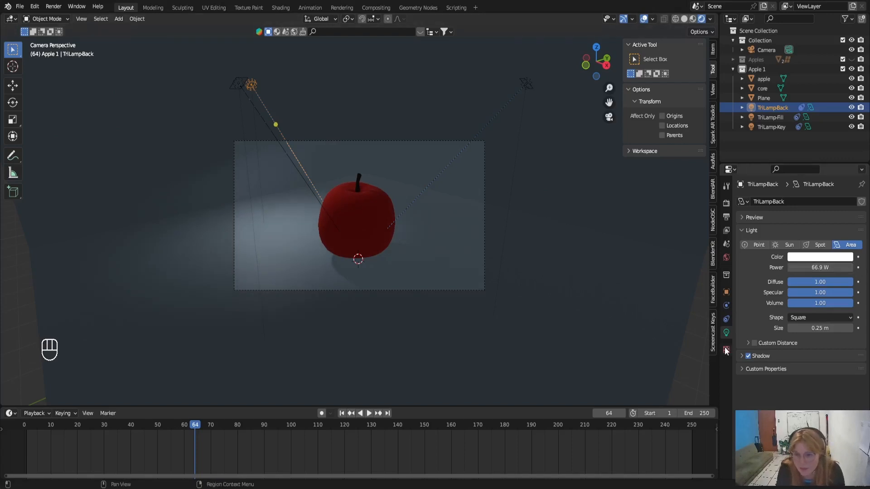
left_click(773, 117)
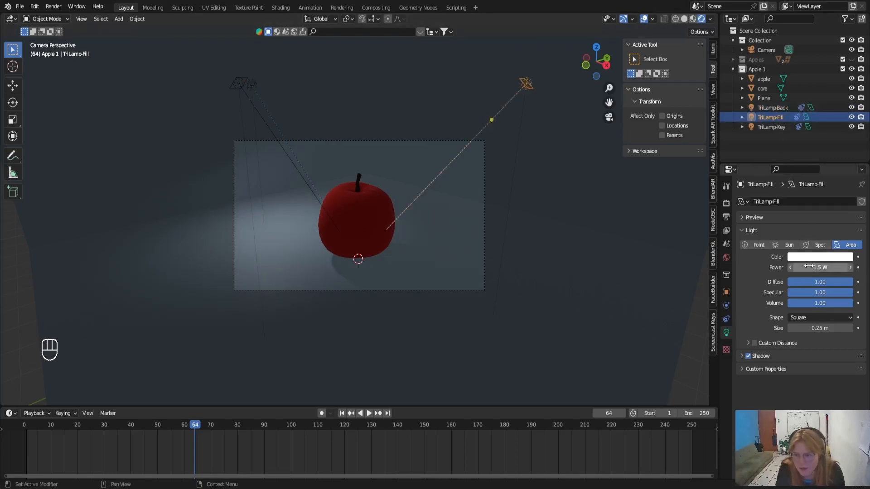
left_click_drag(809, 267, 817, 268)
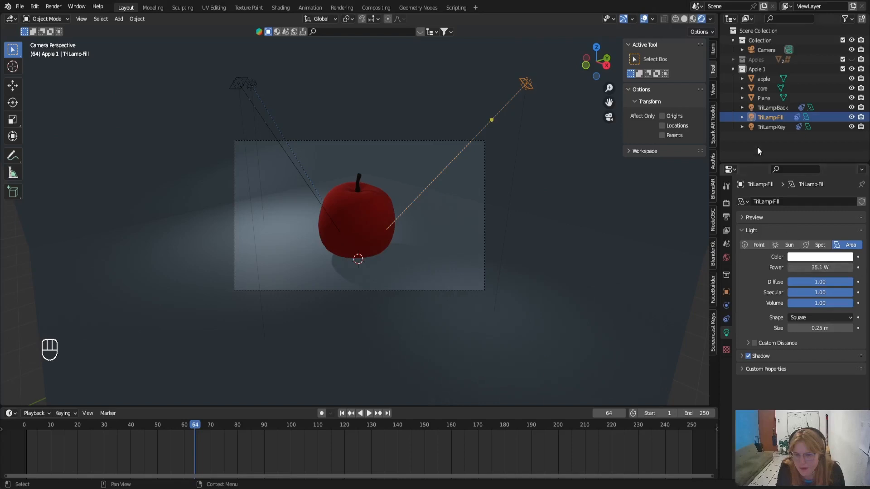
Raise the TriLamp-Key light's power, settling on 50 W
left_click(774, 128)
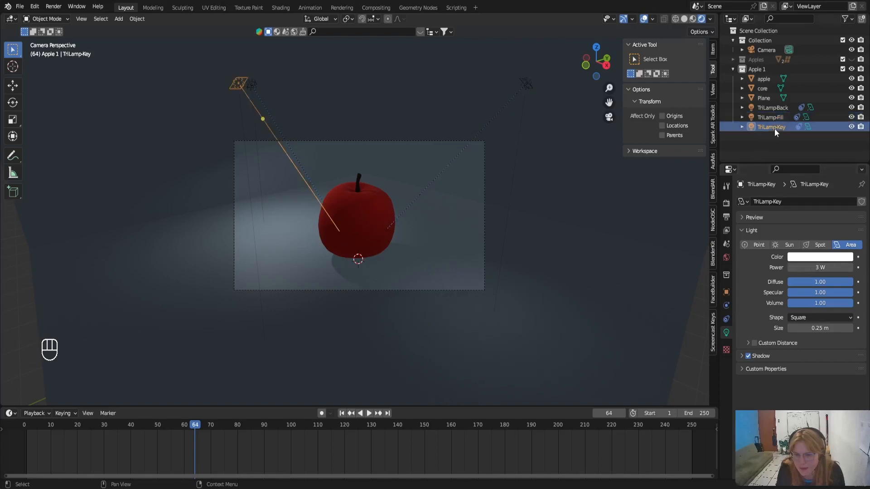
left_click(810, 268)
type("66.6")
key("Return")
left_click_drag(809, 268, 814, 268)
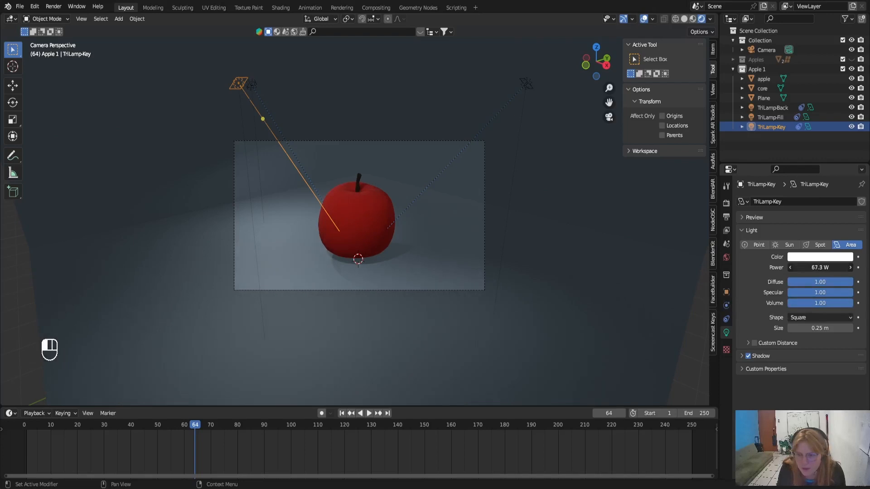
left_click(815, 267)
type("5")
key("Return")
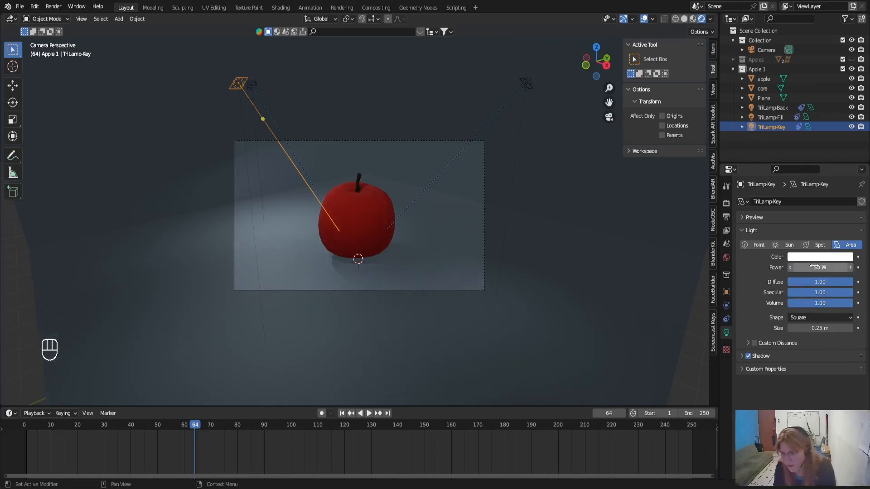
Set the power of both TriLamp-Fill and TriLamp-Back to 30 W
left_click(779, 117)
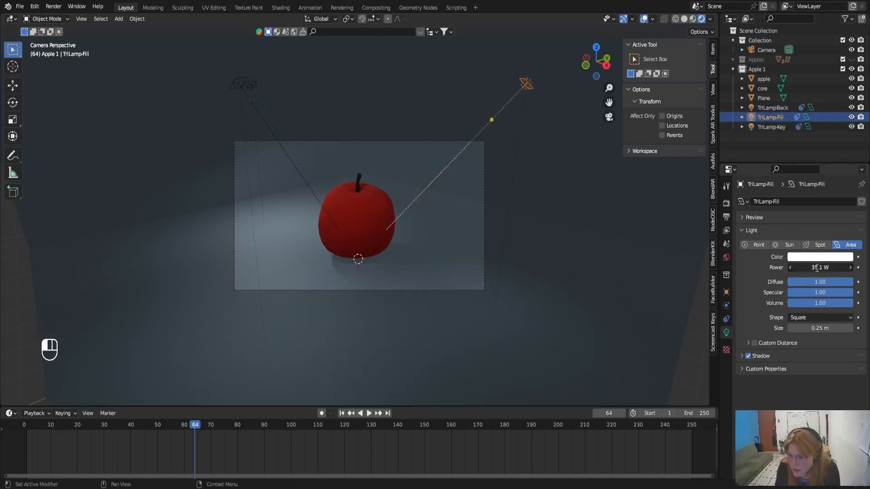
left_click(816, 267)
type("30")
key("Return")
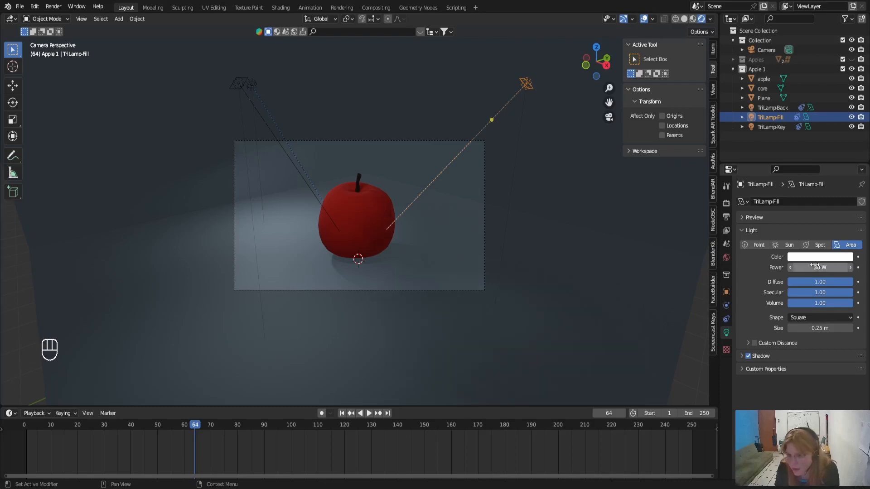
left_click(773, 108)
left_click(821, 268)
type("30")
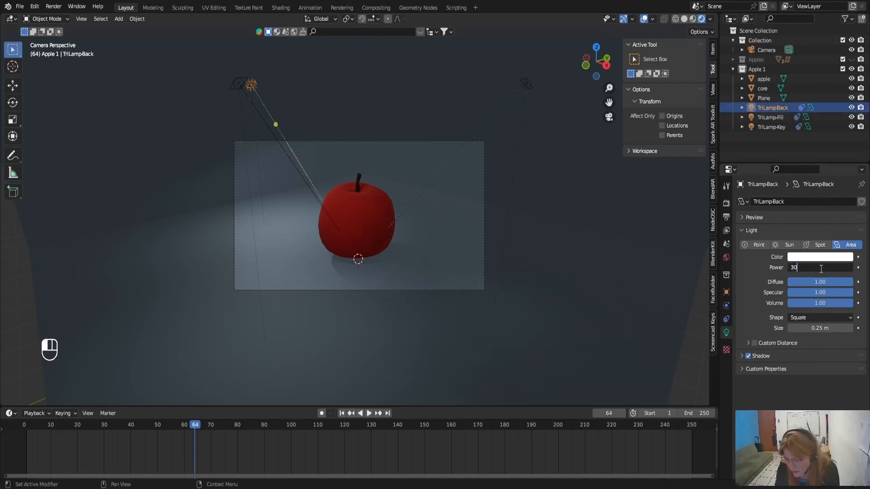
key("Return")
key("Home")
scroll(335, 265, "down", 5)
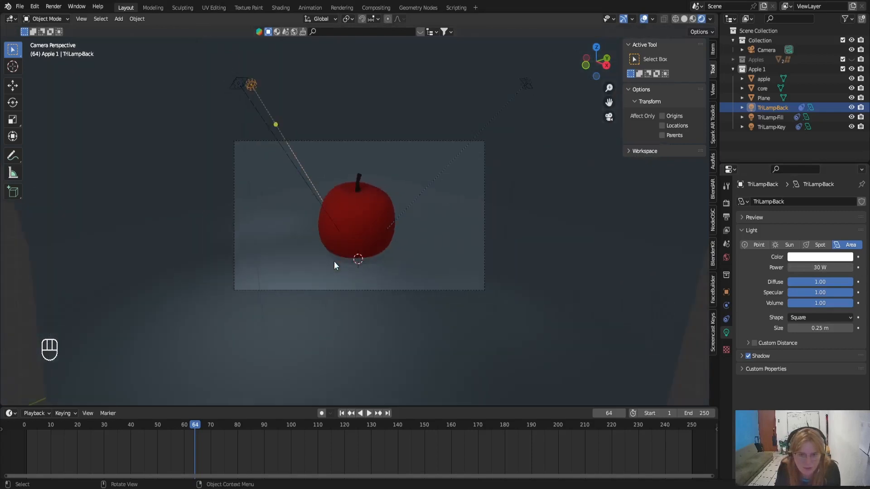
scroll(370, 268, "up", 4)
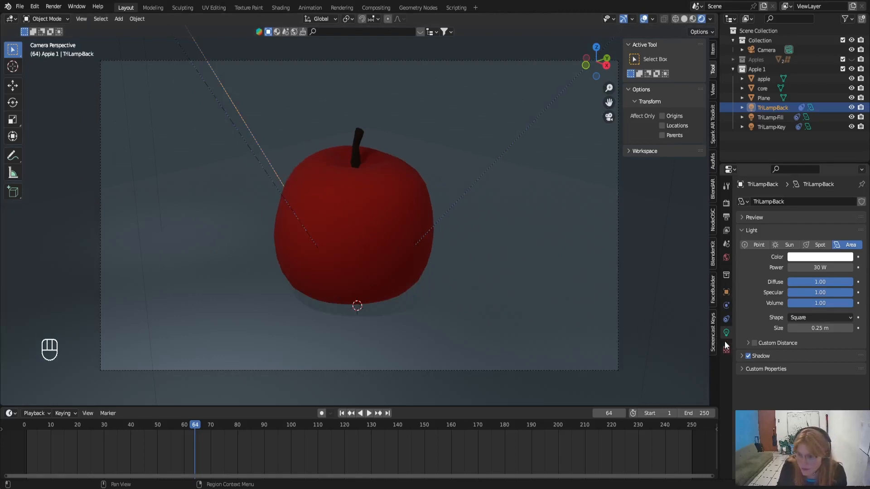
In the Eevee render settings, try Screen Space Reflections' Refraction option and the Bloom effect, switching each on and back off
left_click(727, 203)
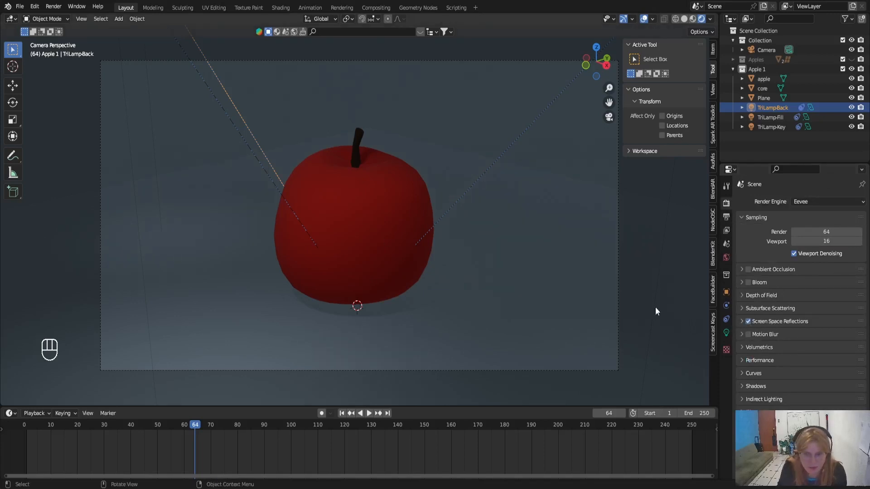
left_click(743, 321)
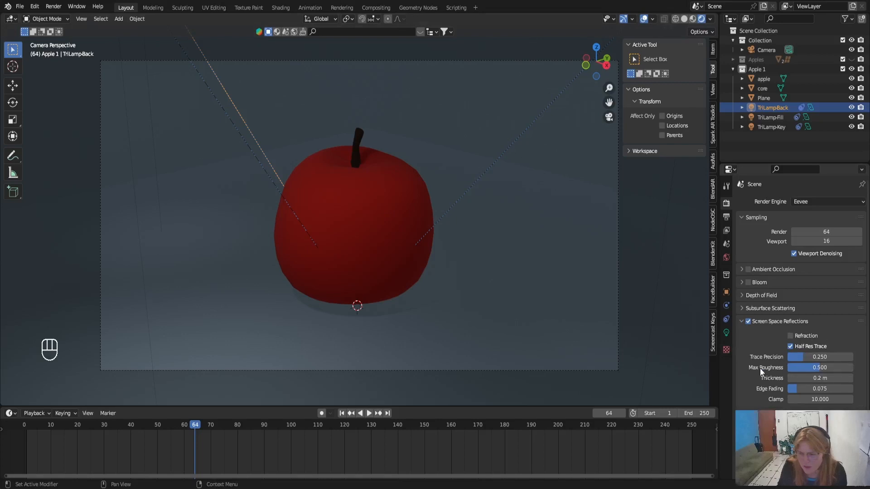
left_click(792, 336)
left_click(791, 336)
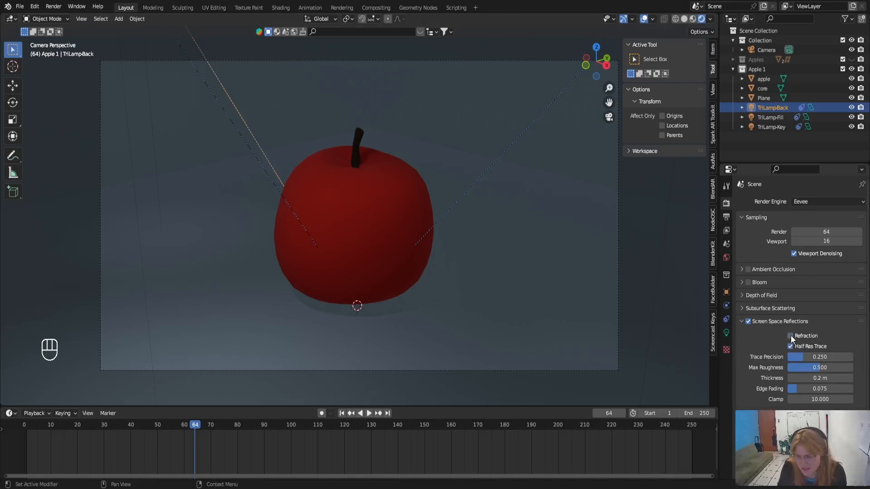
left_click(742, 321)
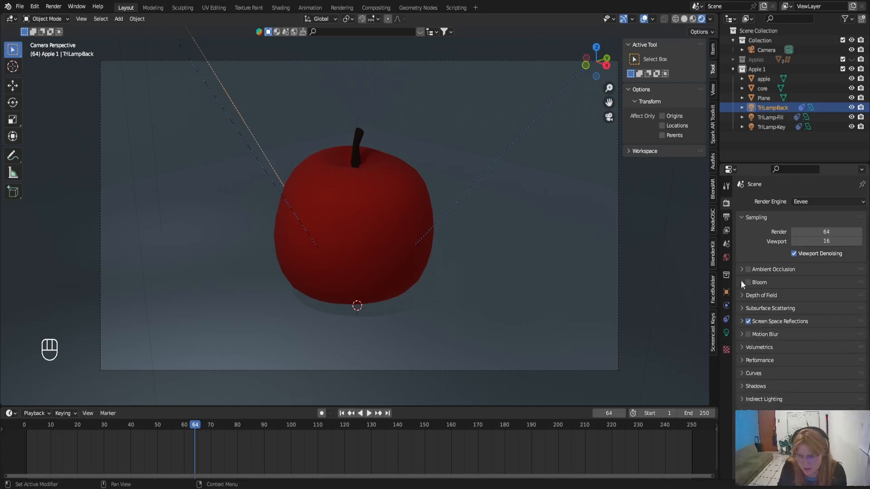
left_click(746, 282)
left_click(746, 282)
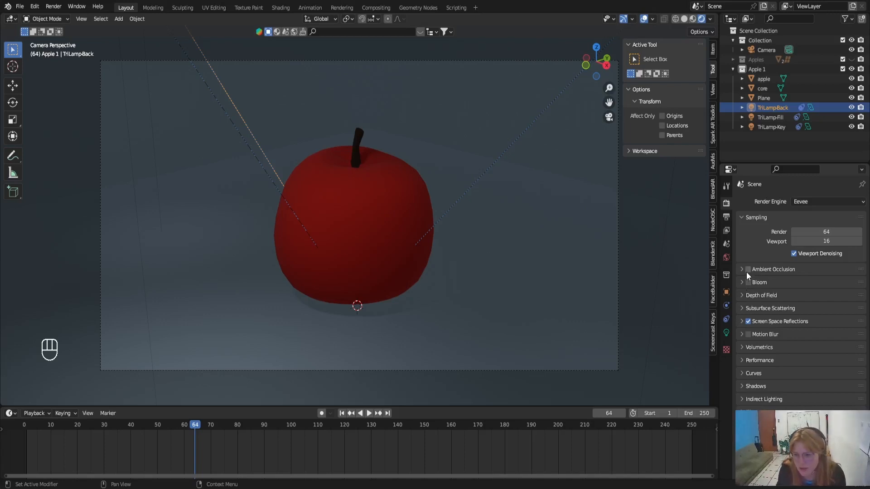
Toggle Ambient Occlusion on and off in the render settings to compare its effect, leaving it off
left_click(748, 270)
left_click(745, 269)
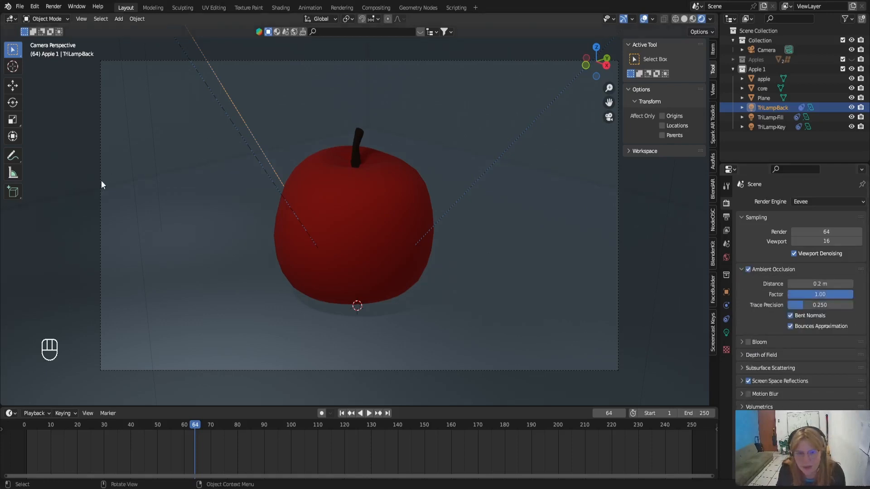
left_click(746, 269)
left_click(746, 270)
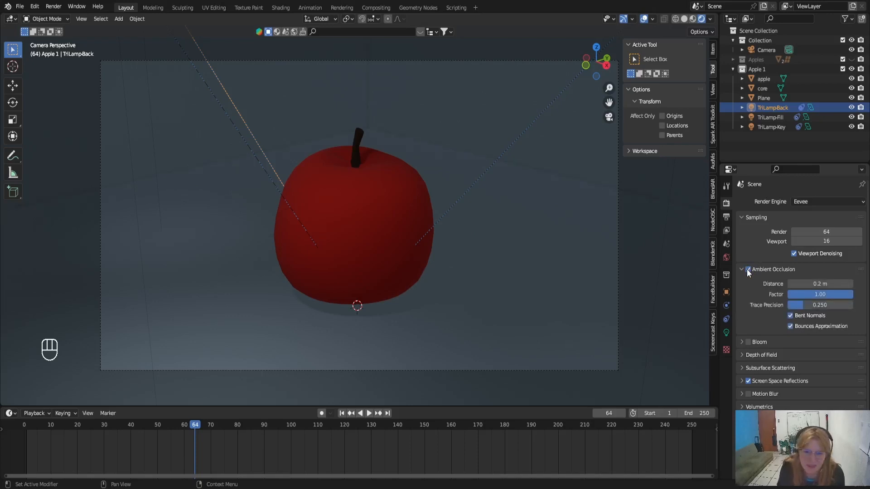
left_click(747, 269)
Examine the lighting and shadows on the apple and backdrop from a free view and through the camera
scroll(366, 195, "down", 2)
scroll(367, 197, "up", 1)
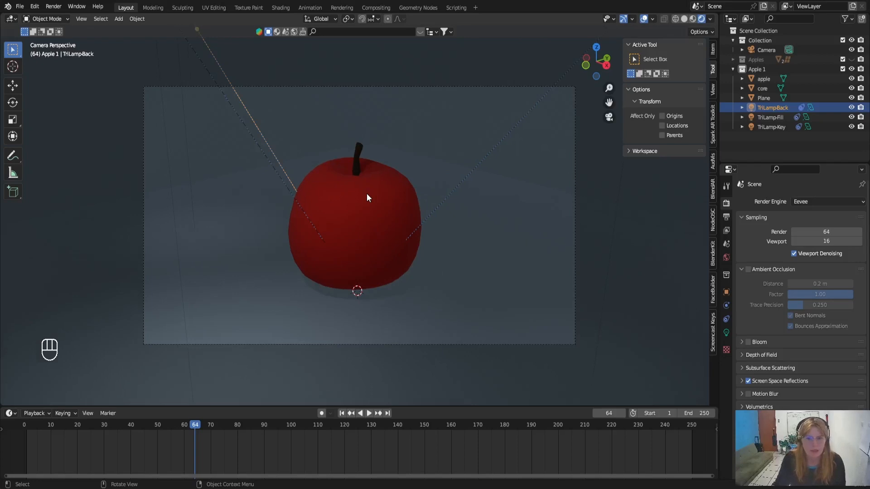
mouse_move(407, 230)
middle_mouse_down()
mouse_move(253, 235)
mouse_move(515, 229)
mouse_move(435, 301)
mouse_move(529, 295)
mouse_move(319, 210)
mouse_move(404, 228)
middle_mouse_up()
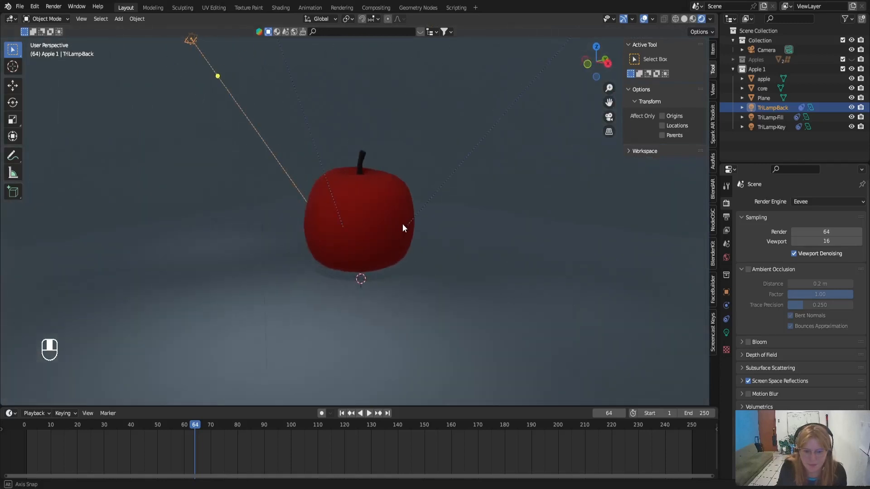
scroll(403, 228, "down", 1)
scroll(403, 228, "up", 4)
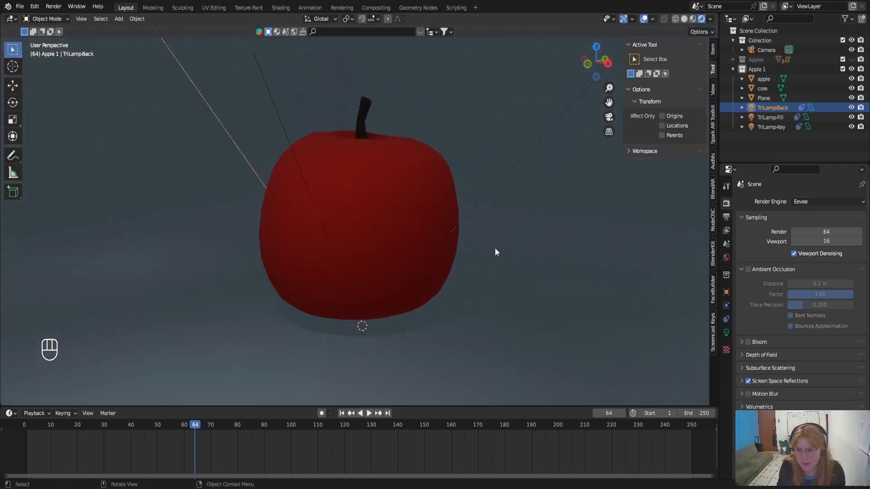
scroll(368, 233, "down", 3)
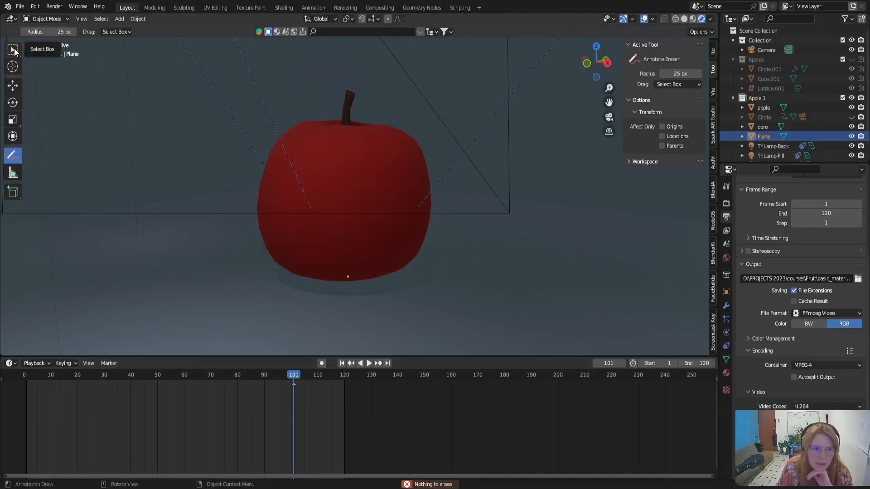
left_click(13, 49)
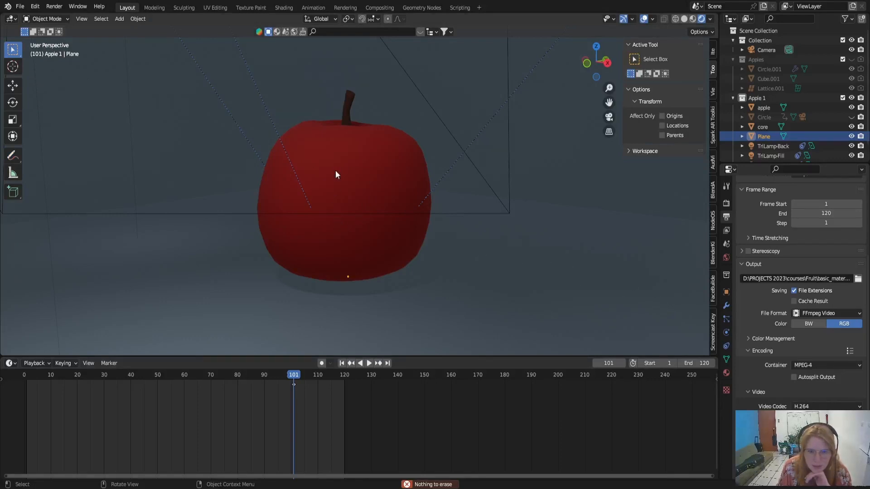
middle_click_drag(336, 175, 307, 233)
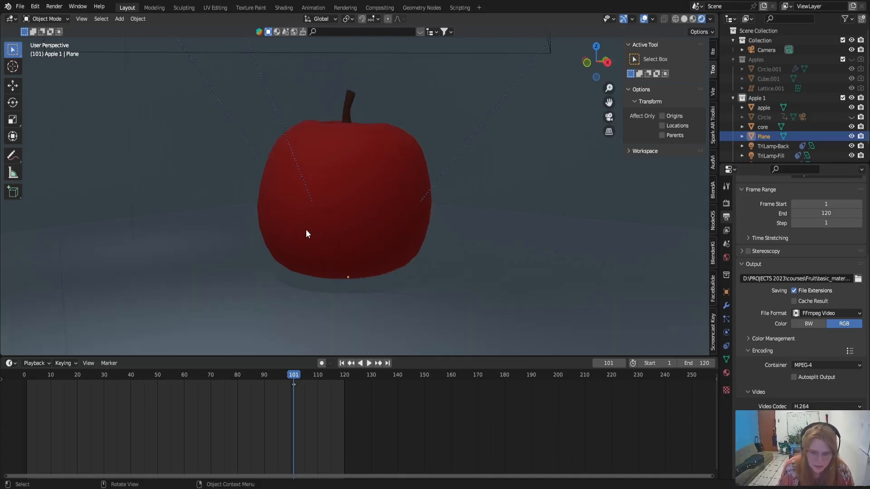
key("KP_0")
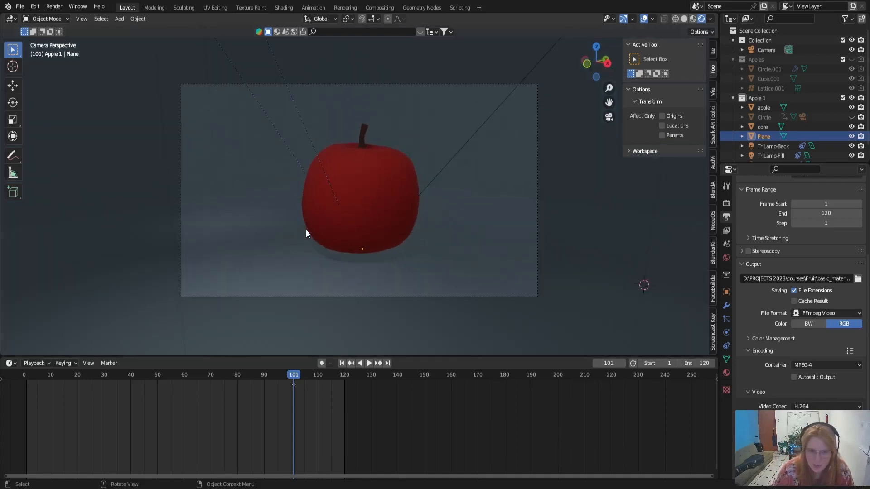
scroll(401, 213, "up", 3)
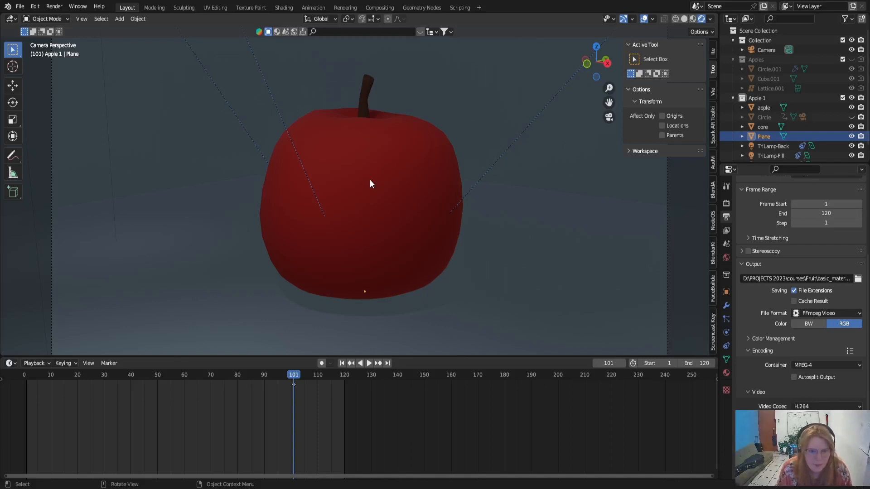
scroll(370, 183, "down", 2)
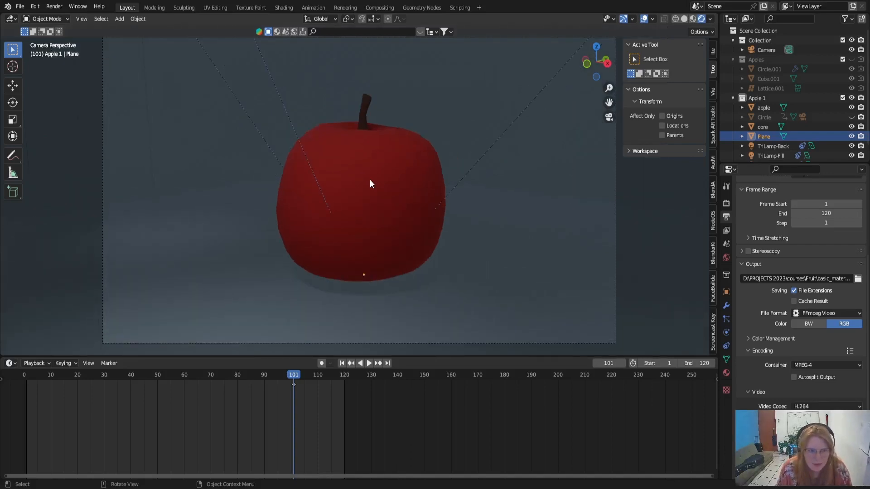
scroll(369, 184, "down", 1)
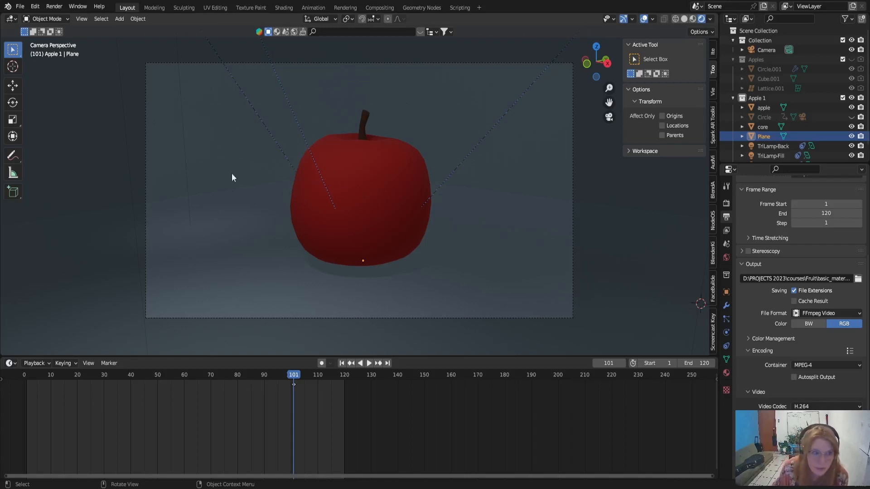
Annotate the camera view with a sun with rays and an arrowhead pointing at the apple's upper-left side
left_click_drag(13, 155, 51, 158)
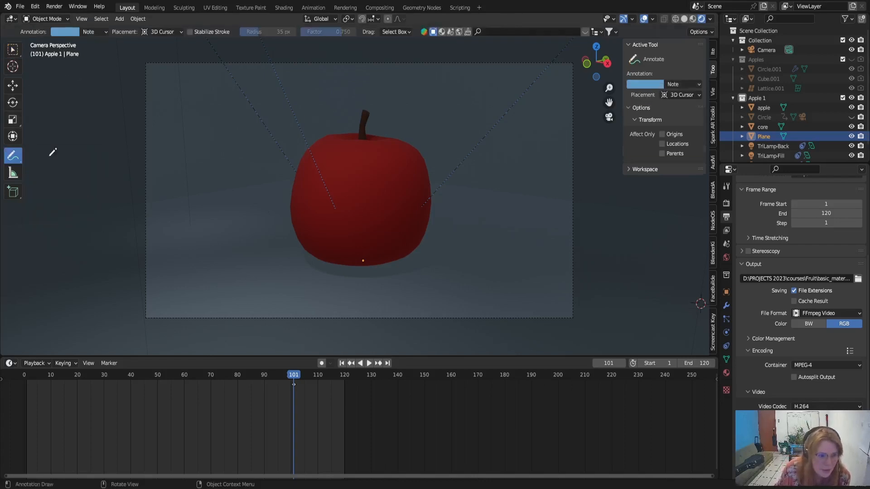
mouse_move(257, 136)
left_mouse_down()
mouse_move(295, 153)
mouse_move(247, 179)
left_mouse_up()
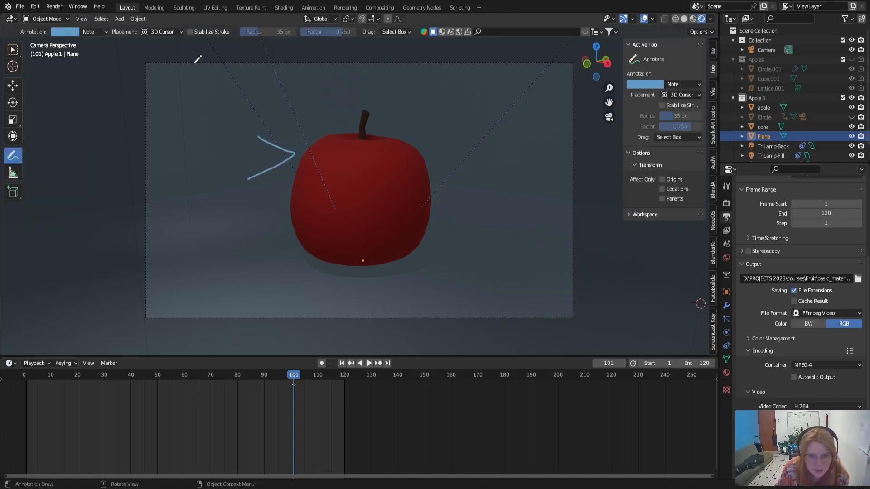
left_click_drag(181, 70, 234, 90)
left_click_drag(185, 129, 183, 147)
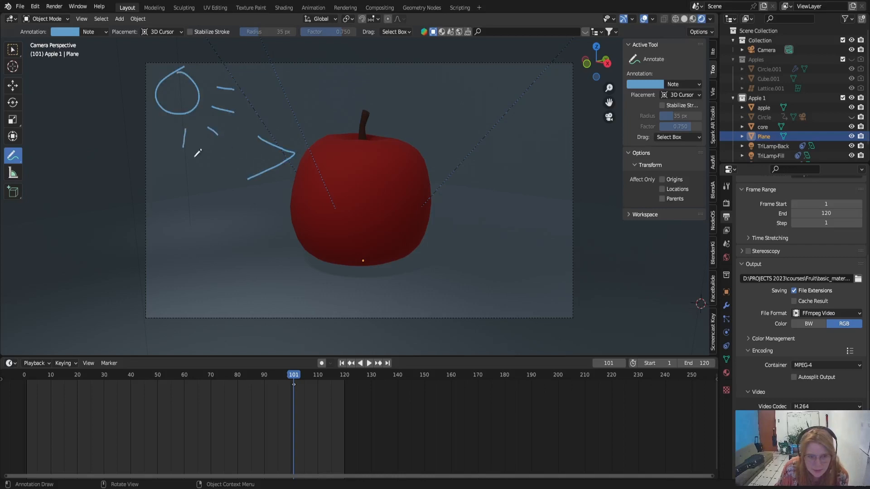
Annotate two rows of numbers beside the apple, -1 and 1 around a scribbled-out 0, and 1, 0, -1 below
mouse_move(236, 204)
left_mouse_down()
mouse_move(248, 220)
mouse_move(260, 210)
left_mouse_up()
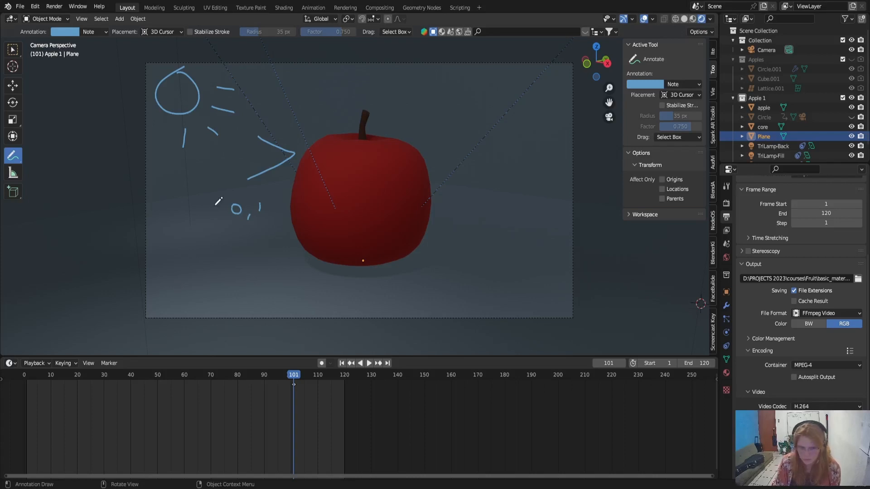
mouse_move(200, 210)
left_mouse_down()
mouse_move(249, 214)
mouse_move(239, 207)
mouse_move(249, 216)
left_mouse_up()
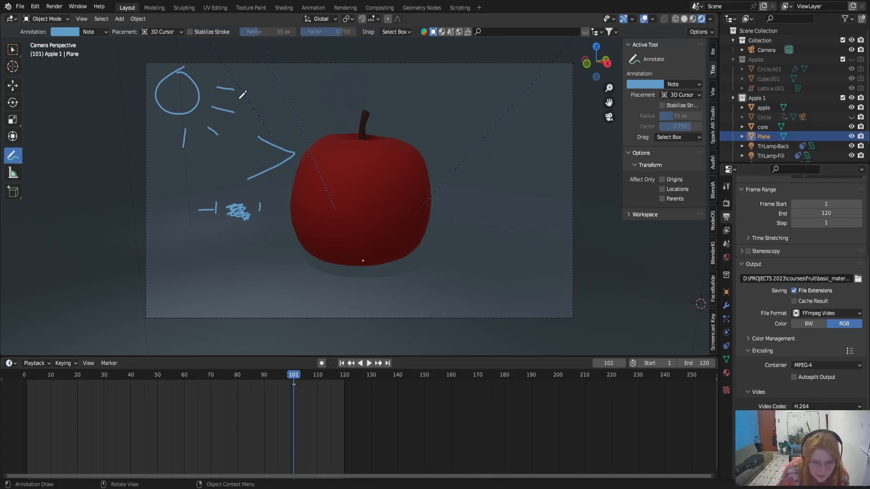
left_click_drag(208, 239, 207, 248)
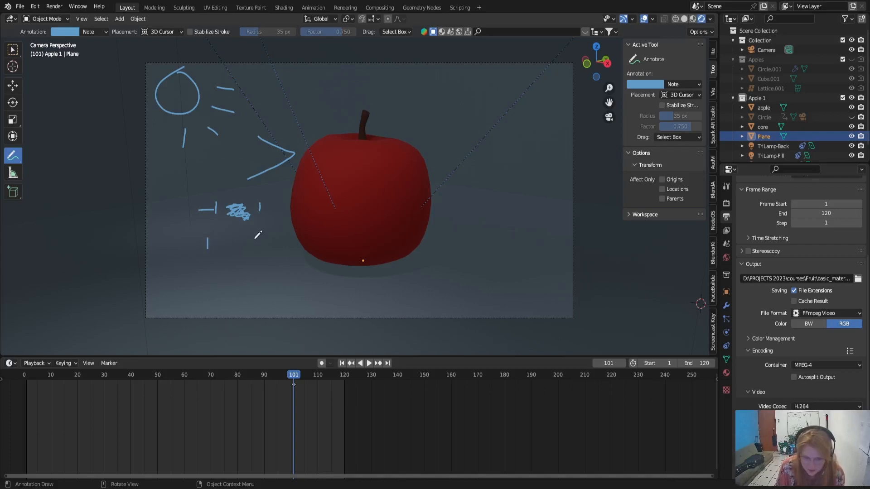
left_click_drag(235, 233, 271, 245)
left_click_drag(278, 237, 277, 258)
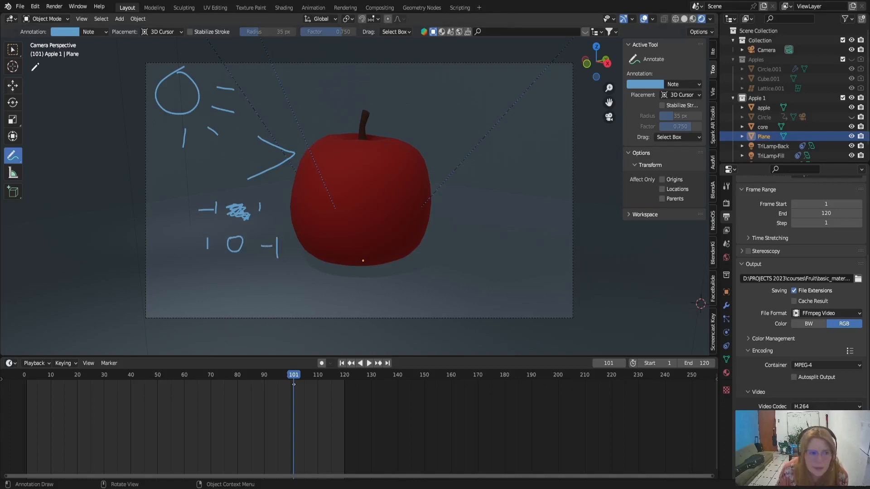
Erase the sun, arrowhead and number annotations with the Annotate Eraser
left_click(15, 160)
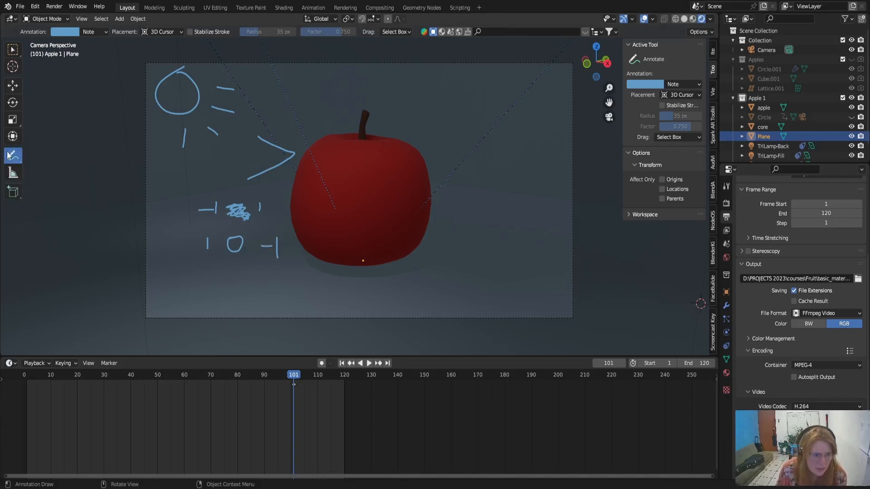
mouse_move(15, 160)
left_mouse_down()
mouse_move(51, 163)
mouse_move(63, 216)
left_mouse_up()
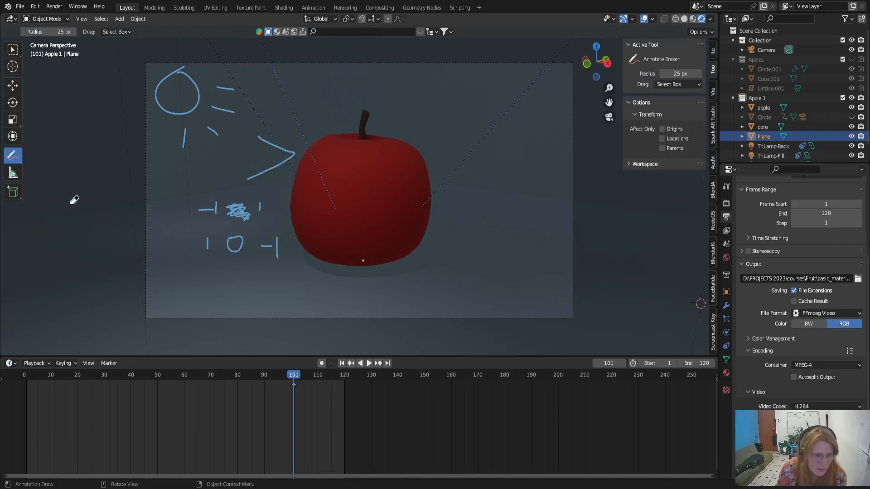
mouse_move(175, 65)
left_mouse_down()
mouse_move(226, 69)
mouse_move(202, 107)
mouse_move(210, 128)
mouse_move(185, 100)
mouse_move(272, 145)
mouse_move(287, 140)
mouse_move(263, 204)
mouse_move(282, 203)
mouse_move(258, 229)
mouse_move(202, 247)
mouse_move(241, 252)
left_mouse_up()
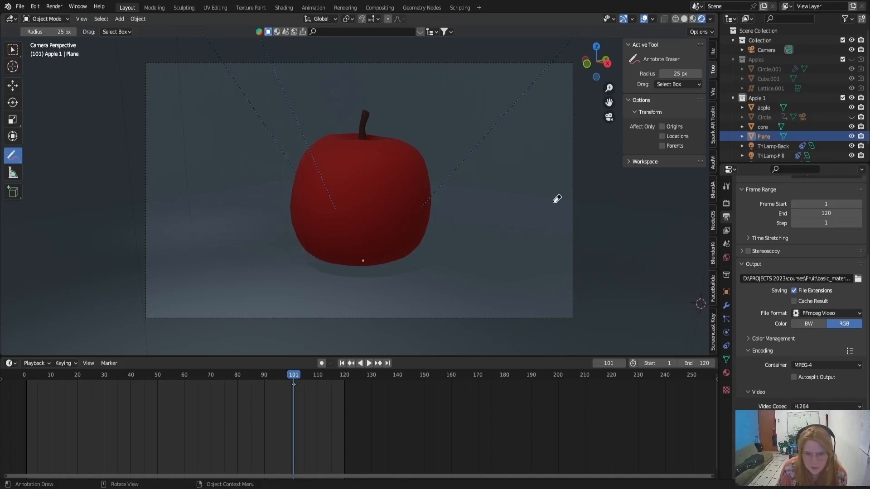
Switch from the Annotate Eraser to the Select Box tool and open the Shading workspace
left_click(13, 49)
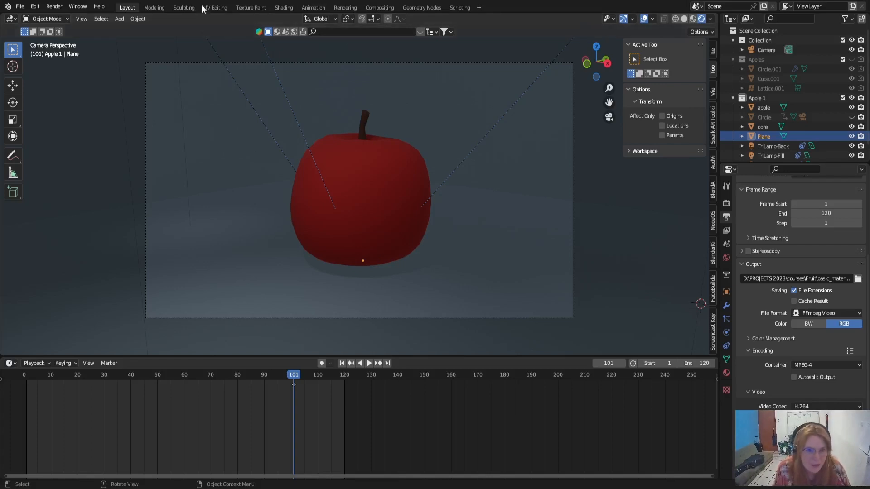
left_click(283, 7)
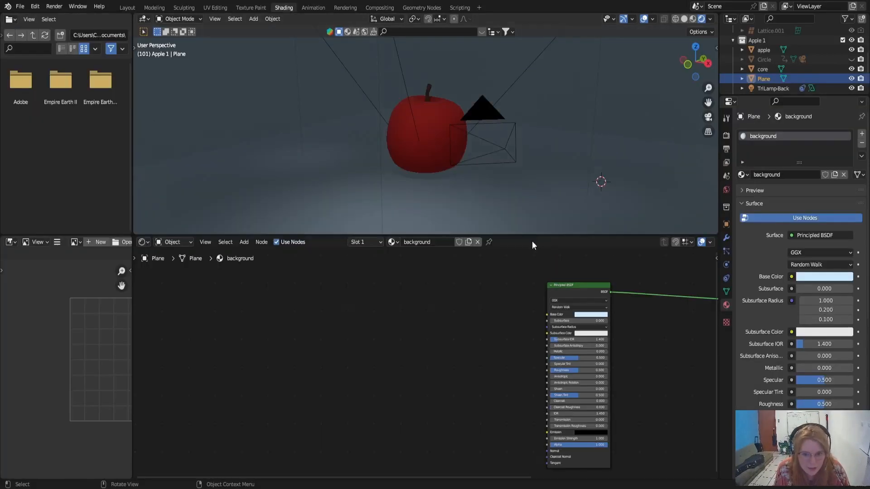
scroll(515, 324, "down", 2)
left_click(393, 244)
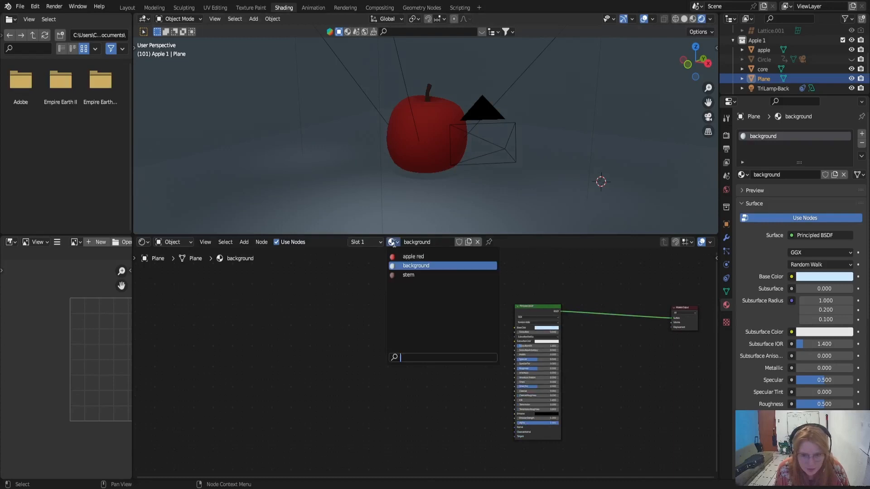
left_click(394, 257)
left_click(388, 242)
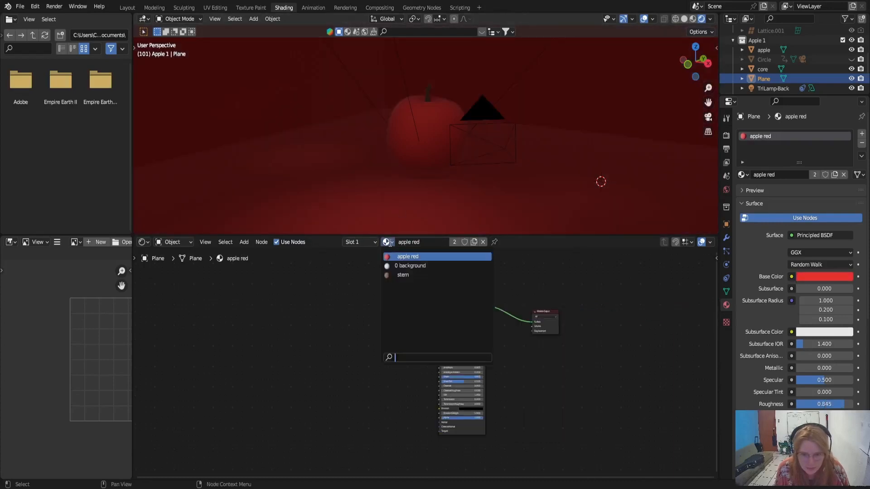
left_click(401, 265)
Select the apple and move the Material Output node of its apple red material farther away from the Principled BSDF node
left_click(422, 150)
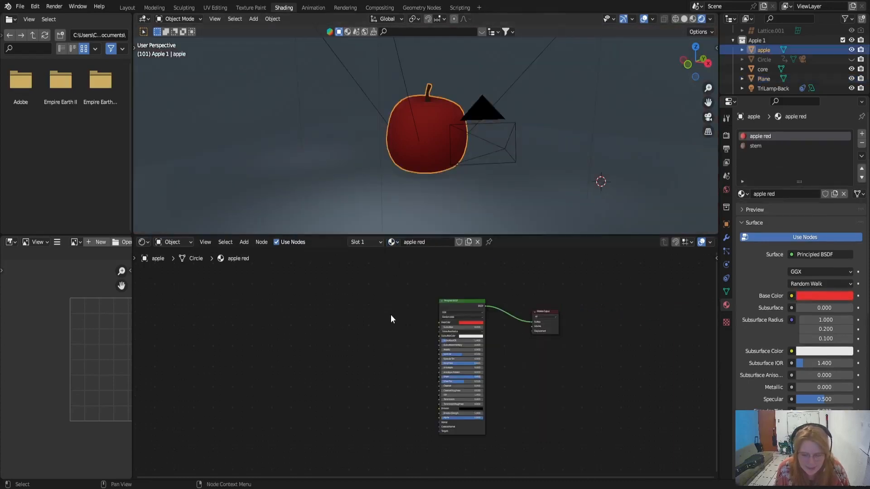
scroll(399, 310, "up", 2)
middle_click_drag(404, 307, 305, 330)
scroll(303, 318, "up", 2)
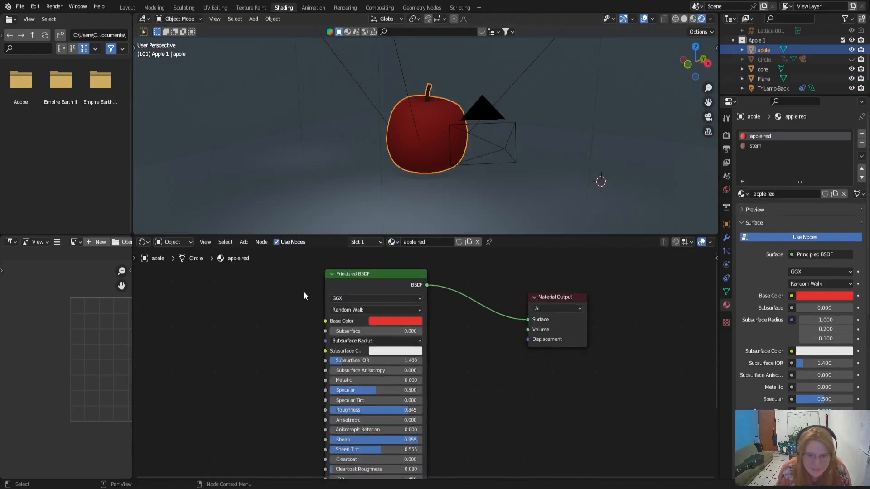
left_click(351, 274)
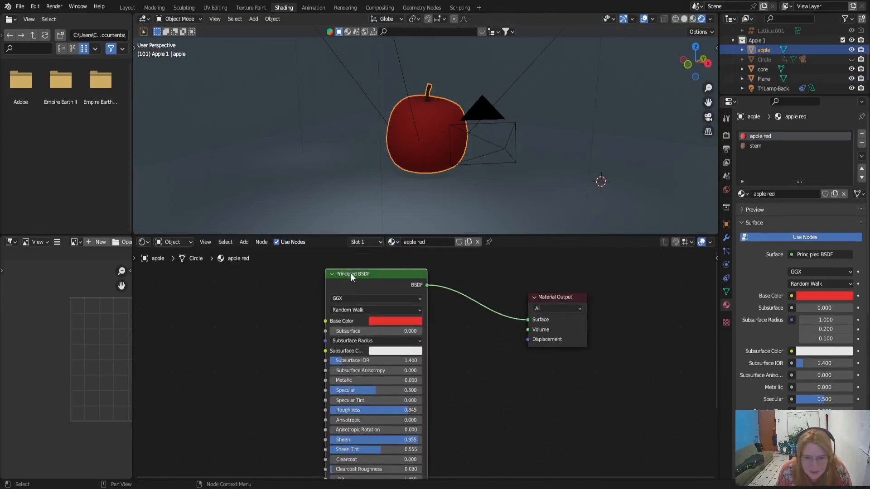
left_click(550, 297)
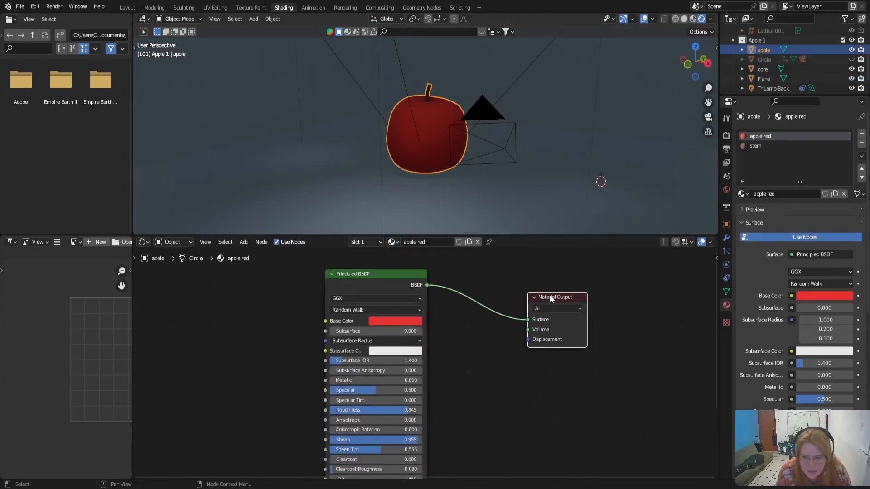
left_click_drag(551, 298, 682, 293)
scroll(559, 354, "down", 1)
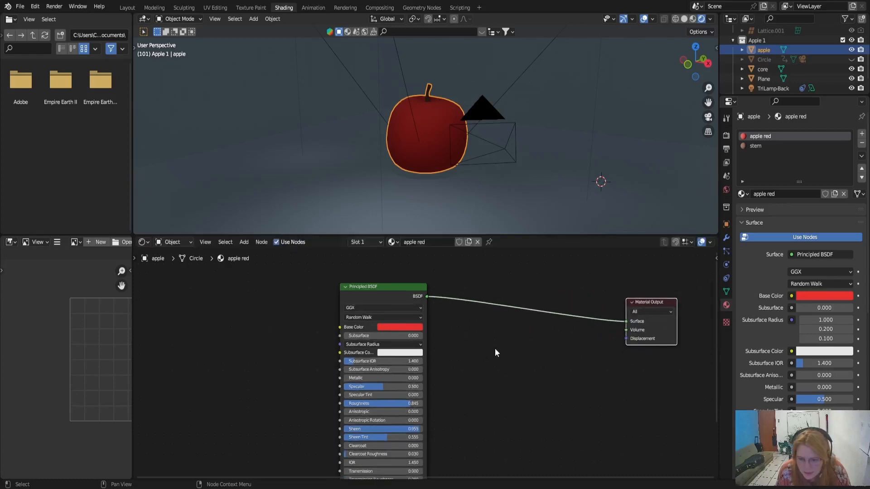
left_click(492, 349)
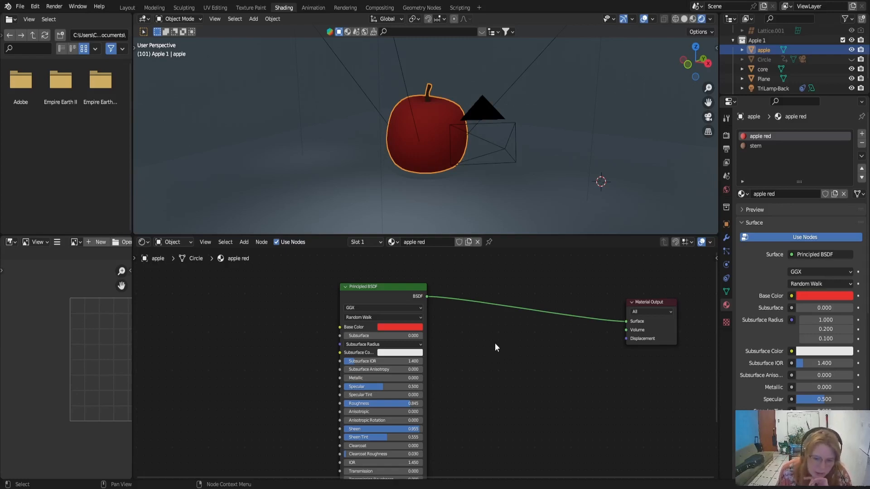
Add a Noise Texture node ahead of the Principled BSDF in the apple red material
middle_click_drag(490, 354, 627, 325)
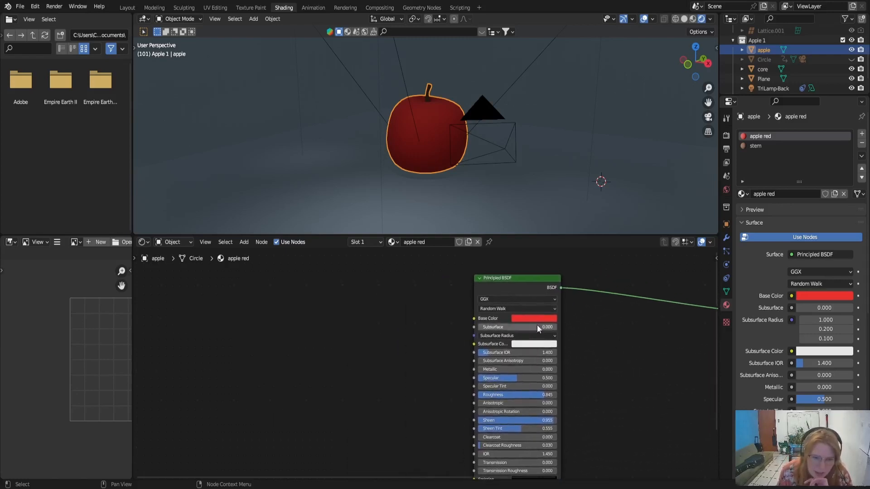
left_click(244, 242)
left_click(255, 250)
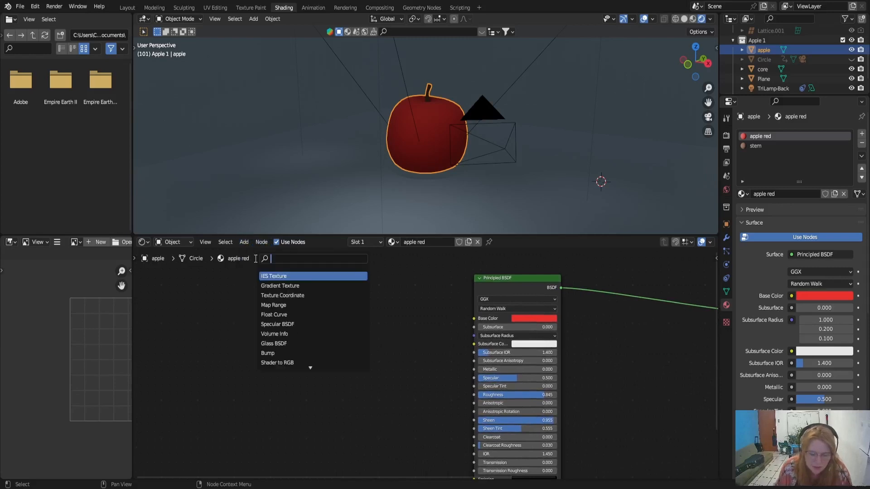
type("noise")
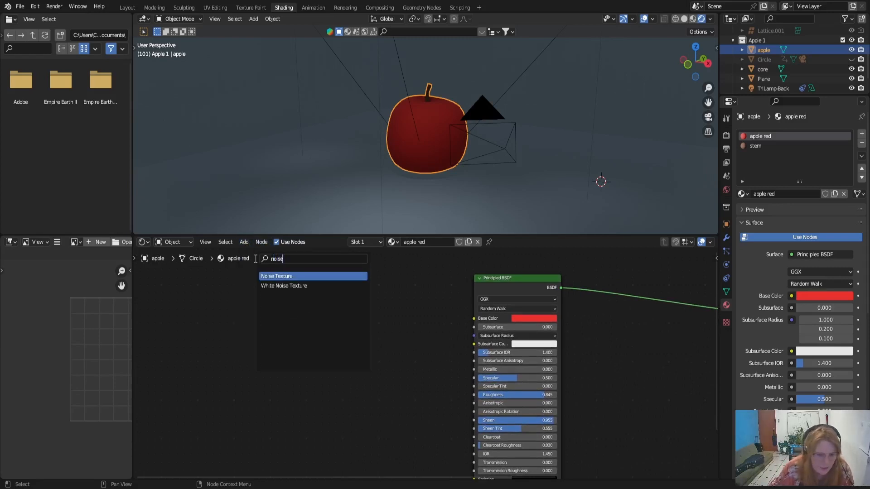
left_click(306, 277)
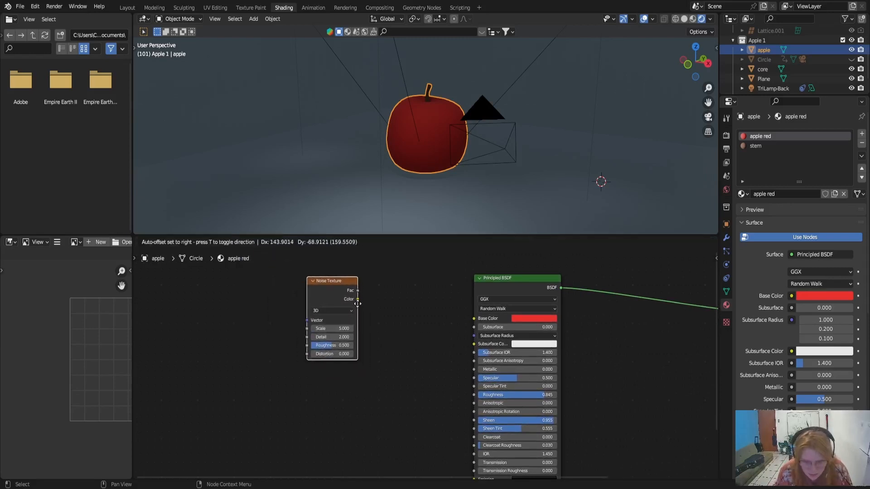
left_click(356, 304)
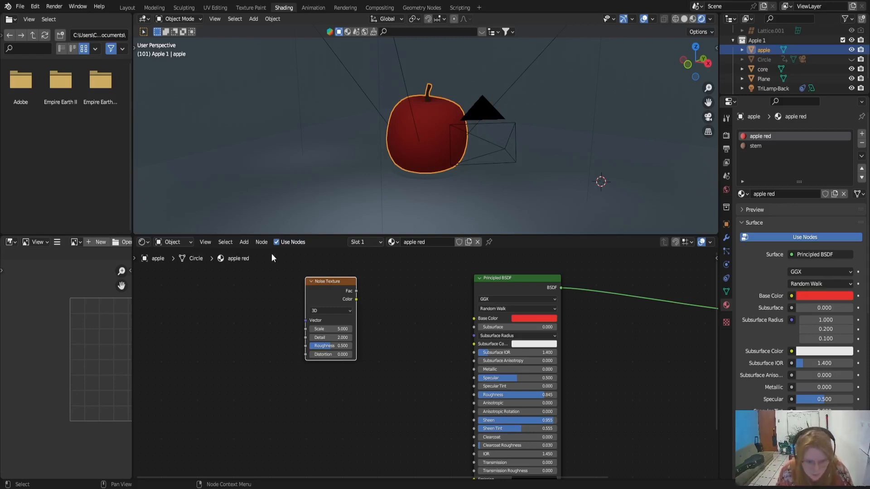
Set the Noise Texture's Detail to 4 and move the node farther from the Principled BSDF
scroll(278, 310, "up", 1)
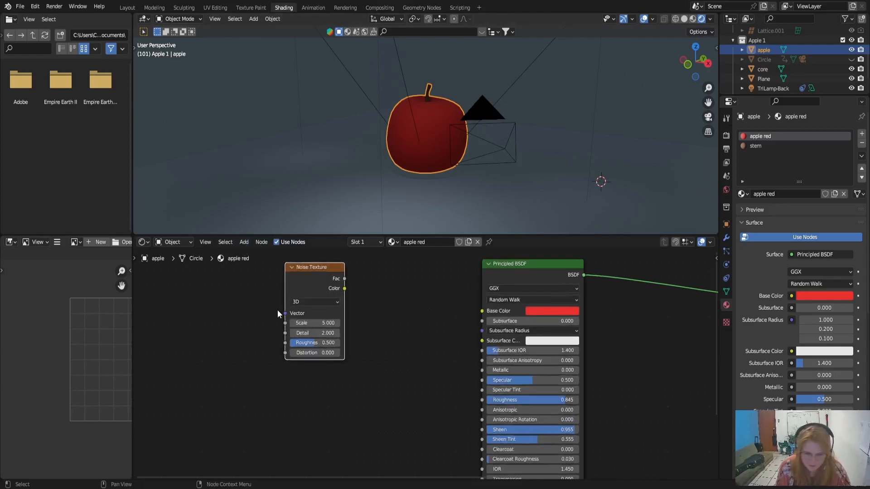
left_click(324, 333)
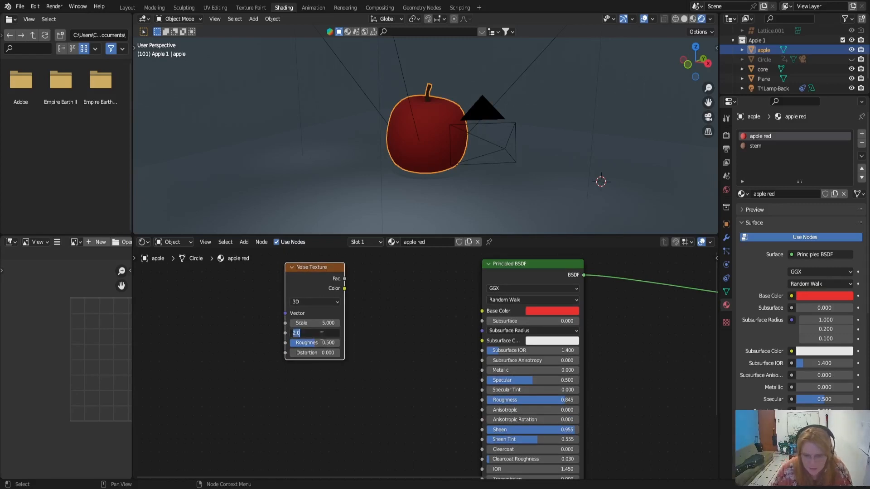
type("4")
key("Return")
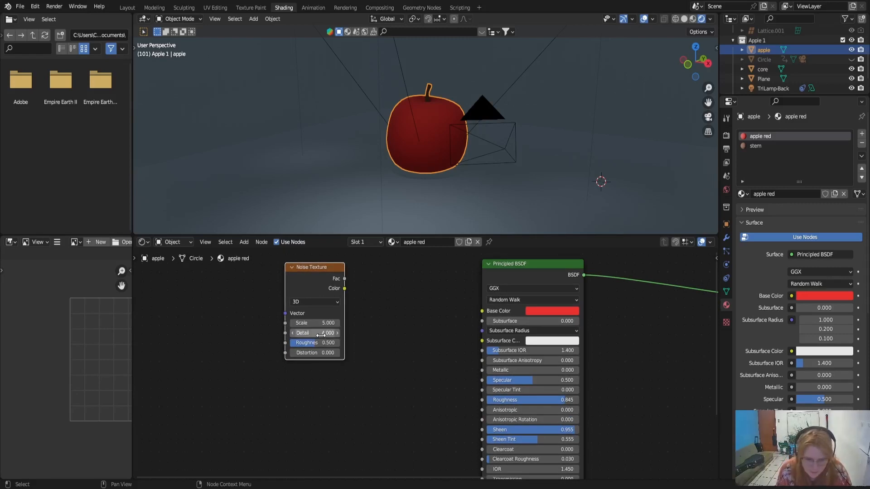
left_click_drag(310, 271, 275, 278)
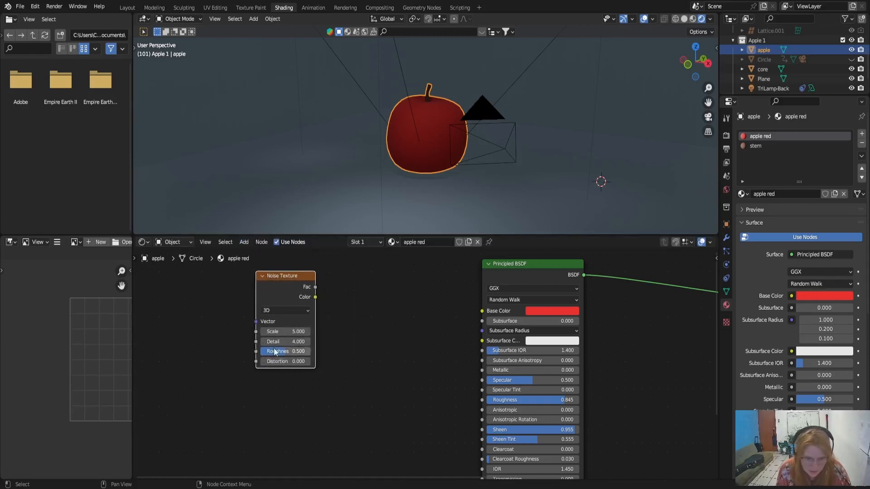
Add a Map Range node after the Noise Texture and connect the noise Fac output to its Value input
left_click(247, 246)
left_click(260, 251)
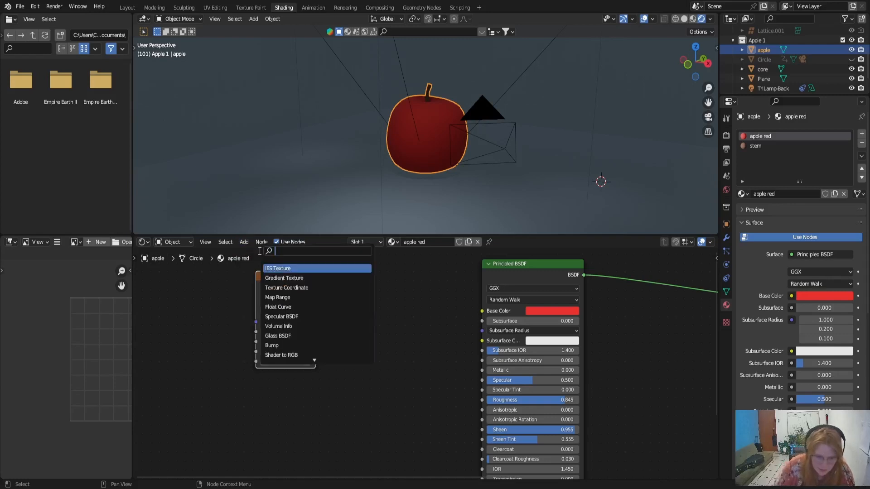
type("map ran")
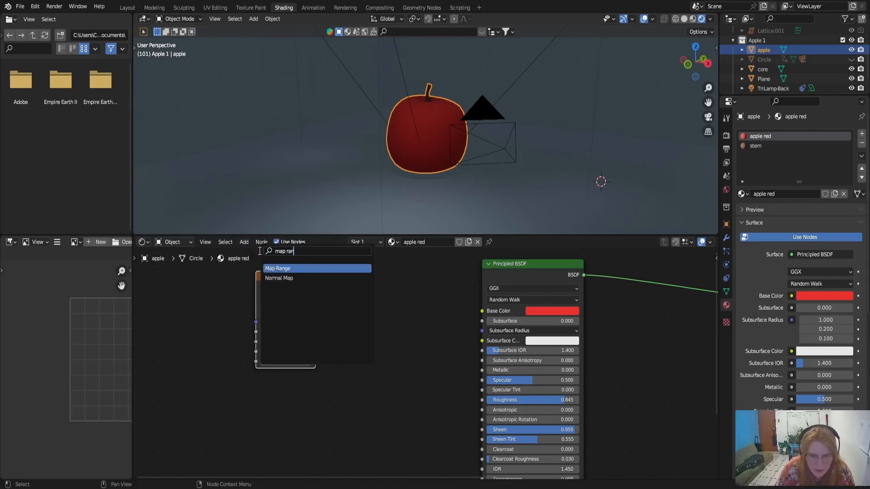
left_click(282, 268)
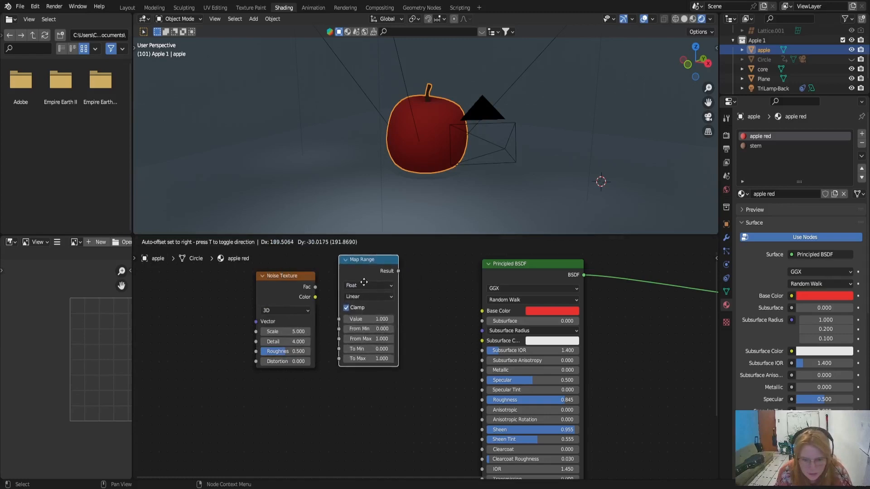
left_click(364, 282)
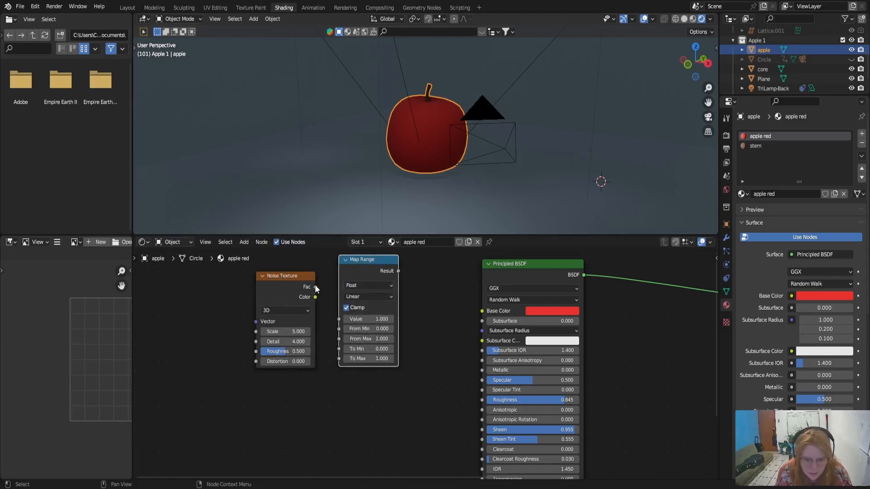
left_click_drag(316, 287, 339, 328)
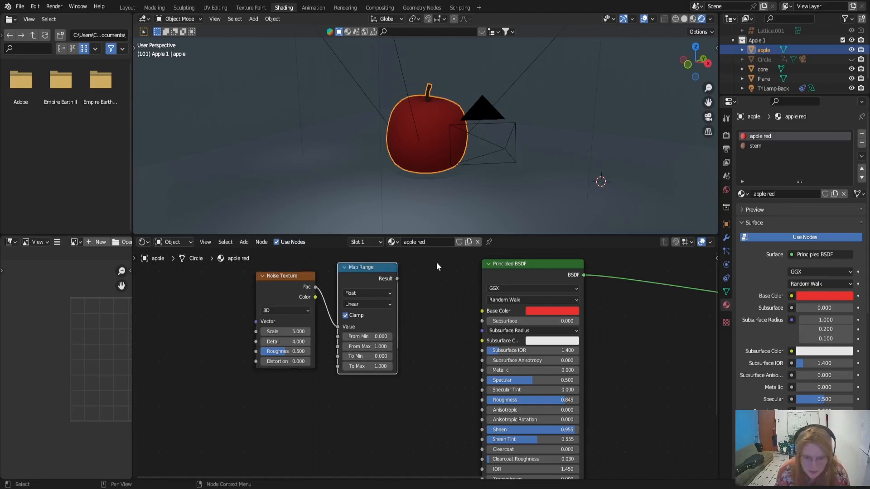
Set the Map Range node's From Min to 0.4 and From Max to 1.25
left_click(380, 337)
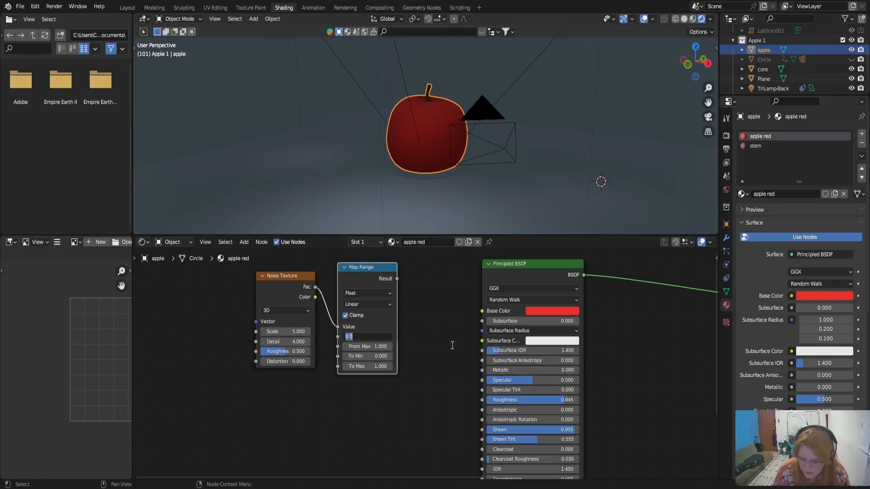
type("0.4")
key("Return")
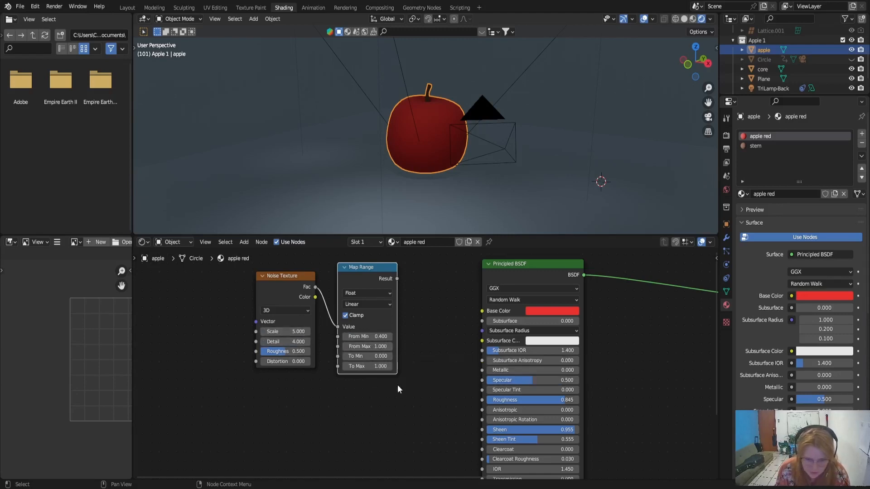
left_click(368, 347)
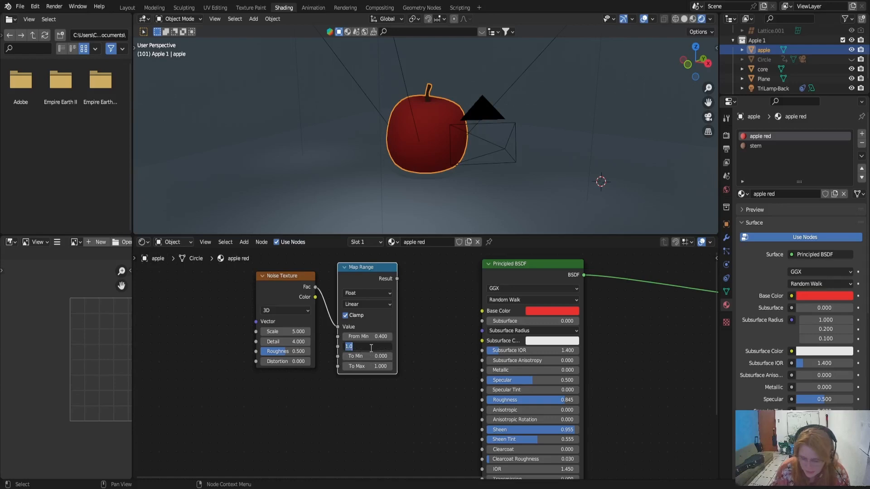
type("1.25")
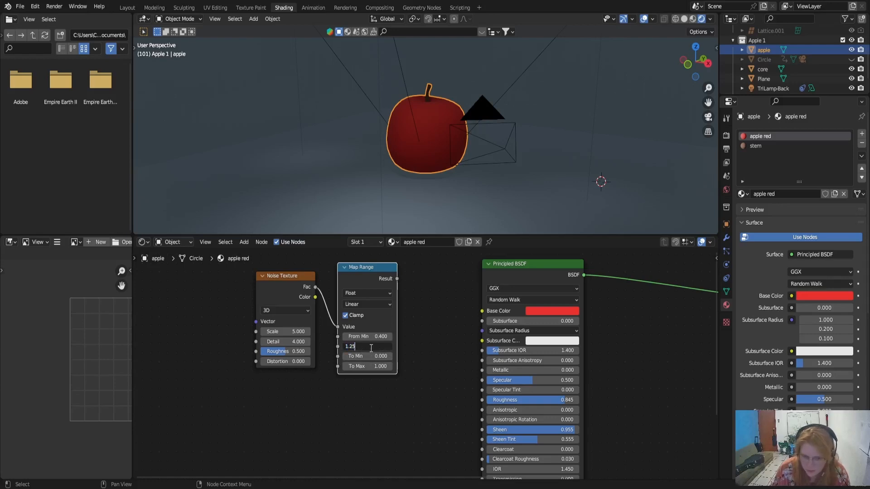
key("Return")
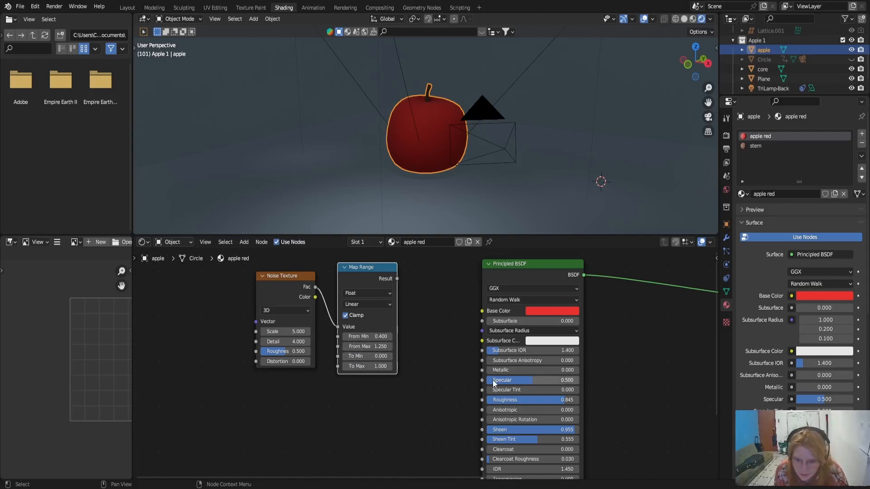
Connect the Map Range Result to the Principled BSDF's Roughness input and move the Principled BSDF closer to the Map Range node
scroll(456, 412, "down", 1)
middle_click_drag(456, 412, 409, 384)
scroll(410, 357, "down", 1)
left_click_drag(359, 271, 433, 375)
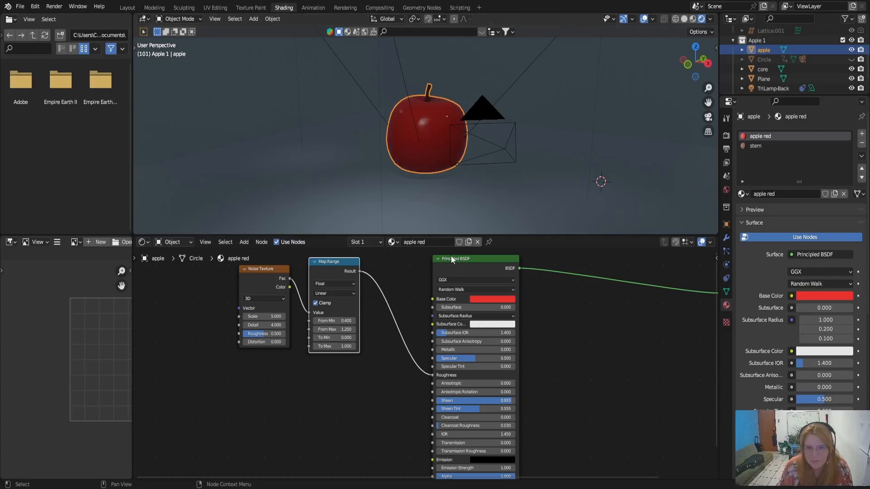
left_click_drag(450, 256, 413, 256)
Inspect the apple's new highlights up close and move the Material Output node farther from the Principled BSDF to make room
scroll(420, 172, "up", 1)
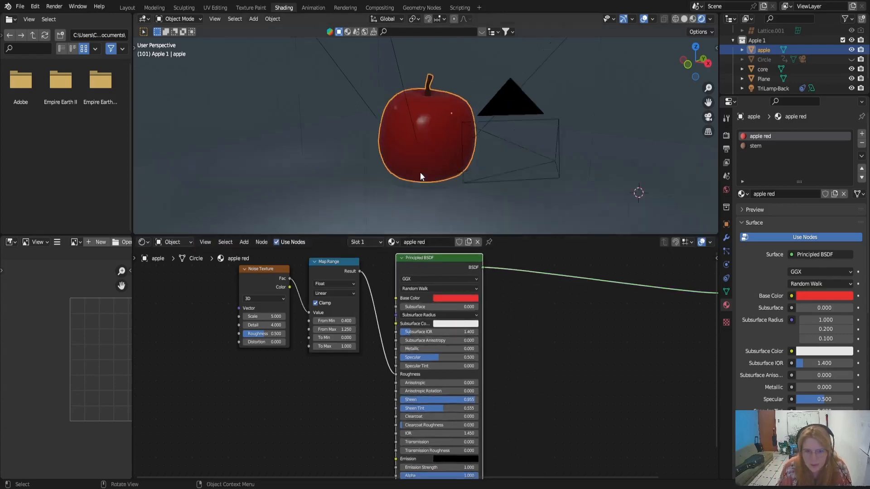
scroll(420, 172, "up", 3)
scroll(420, 172, "down", 1)
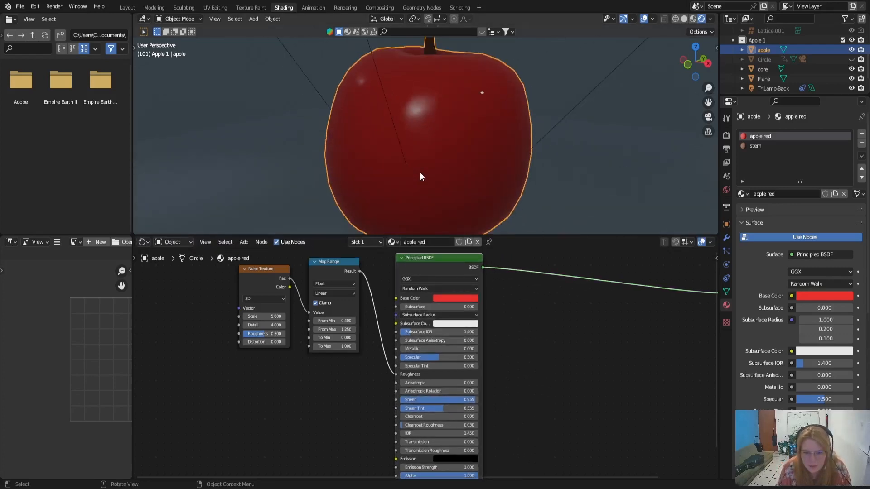
middle_click_drag(483, 113, 351, 141)
scroll(543, 317, "down", 3)
middle_click_drag(542, 345, 297, 364)
left_click_drag(421, 314, 576, 317)
scroll(359, 379, "up", 4)
middle_click_drag(311, 371, 394, 355)
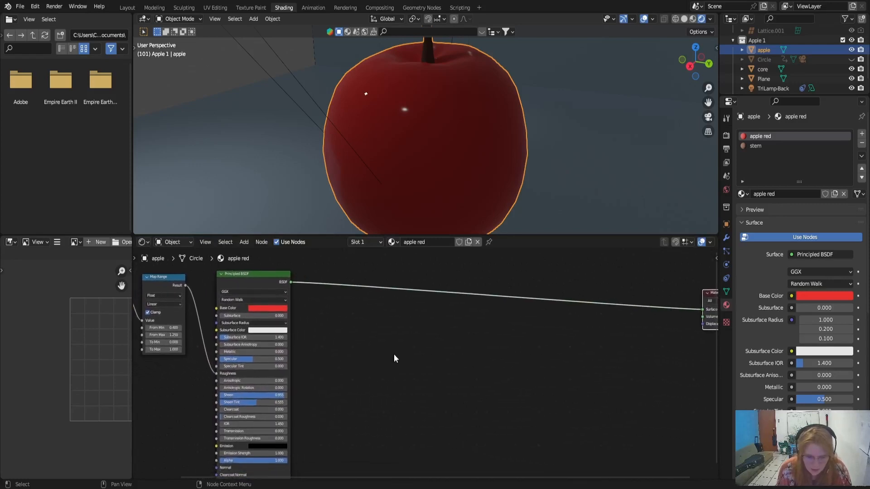
Add a Shader to RGB node on the link between the Principled BSDF and the Material Output, close to the Principled BSDF
left_click(244, 242)
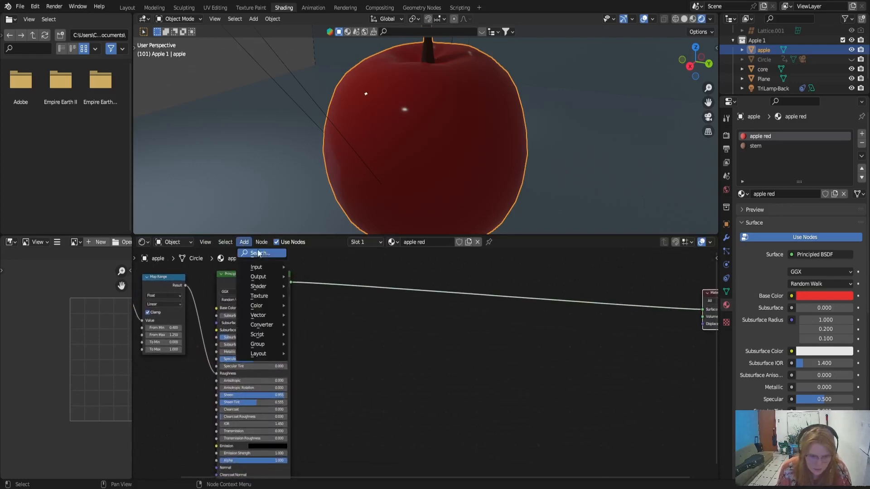
left_click(262, 254)
type("shader")
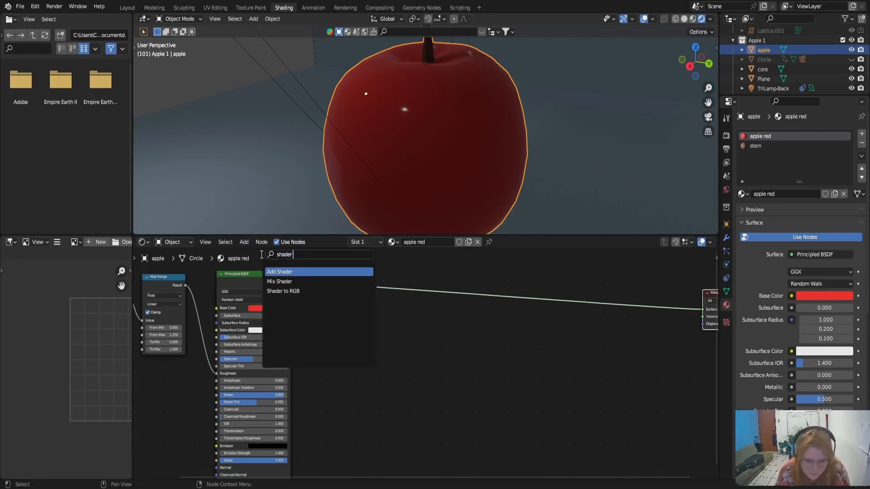
left_click(283, 291)
left_click(352, 321)
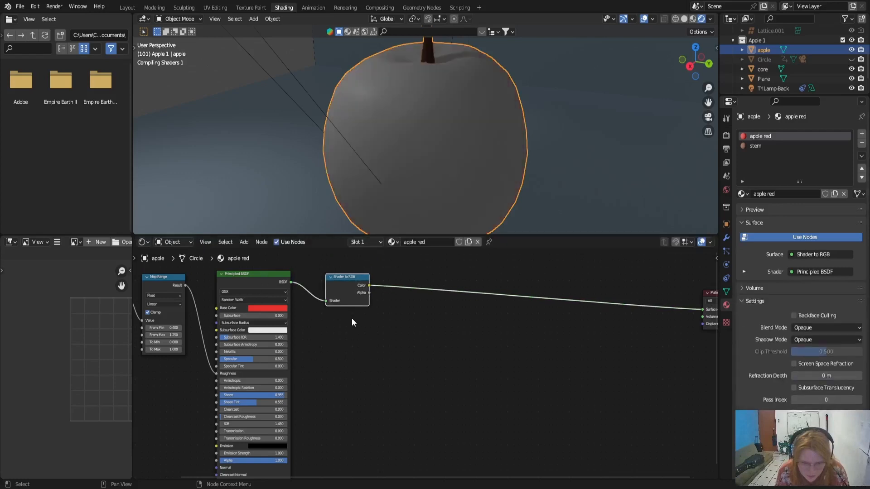
left_click_drag(359, 280, 345, 279)
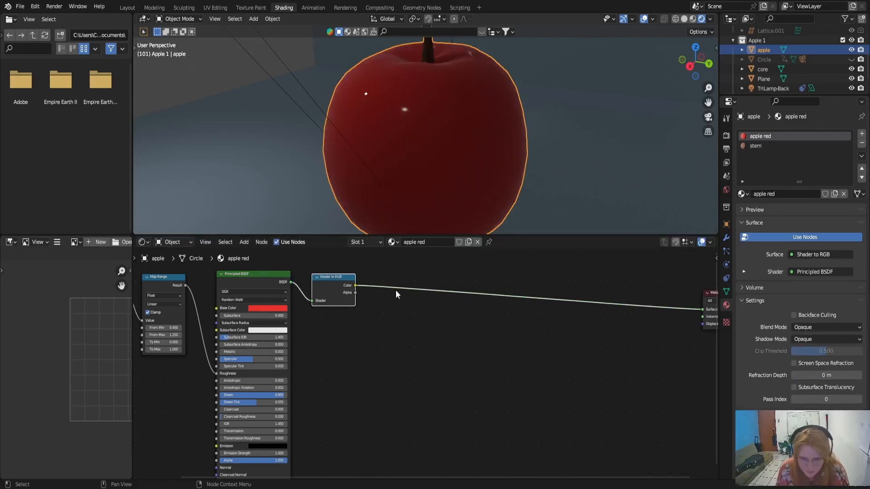
Insert a ColorRamp node on the link between the Shader to RGB node and the Material Output
left_click(243, 242)
left_click(257, 253)
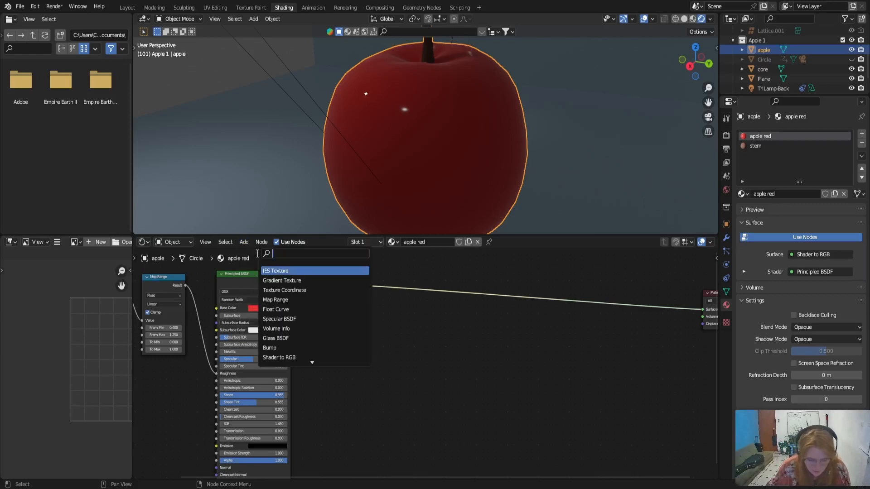
type("color")
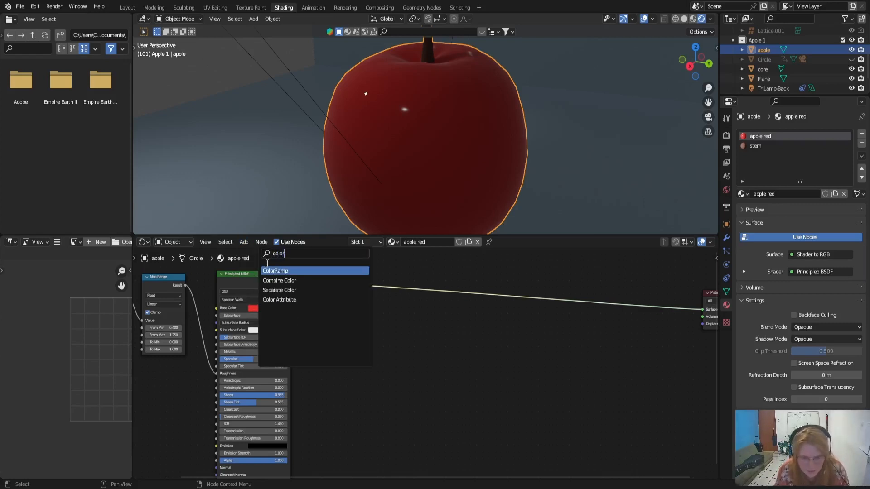
key("Return")
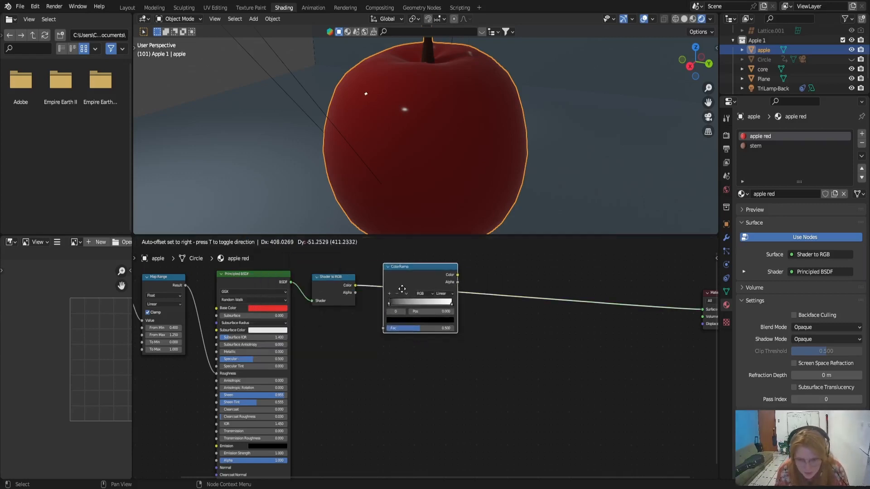
left_click(398, 287)
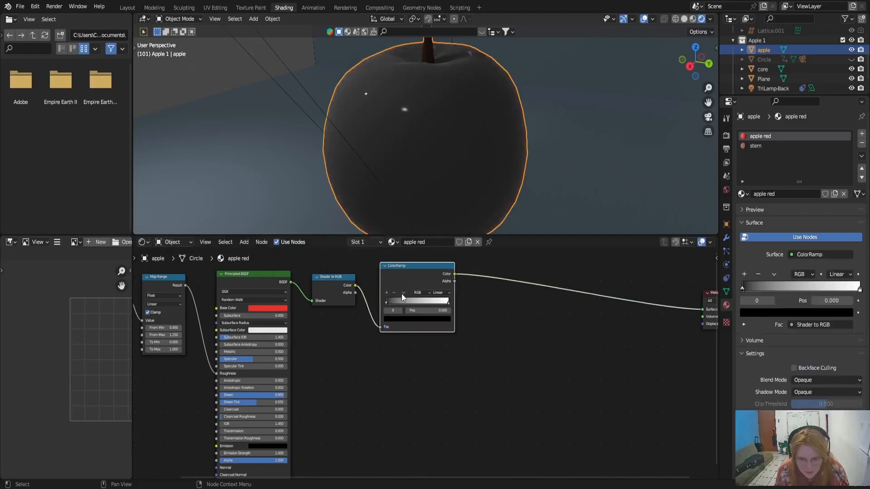
Add a third color stop to the ColorRamp and set its interpolation to Constant
middle_click_drag(392, 349, 363, 394)
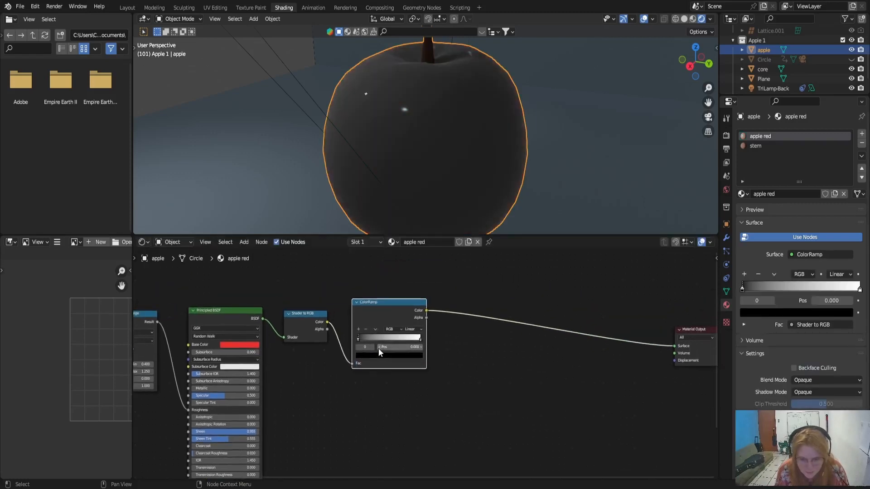
left_click(358, 330)
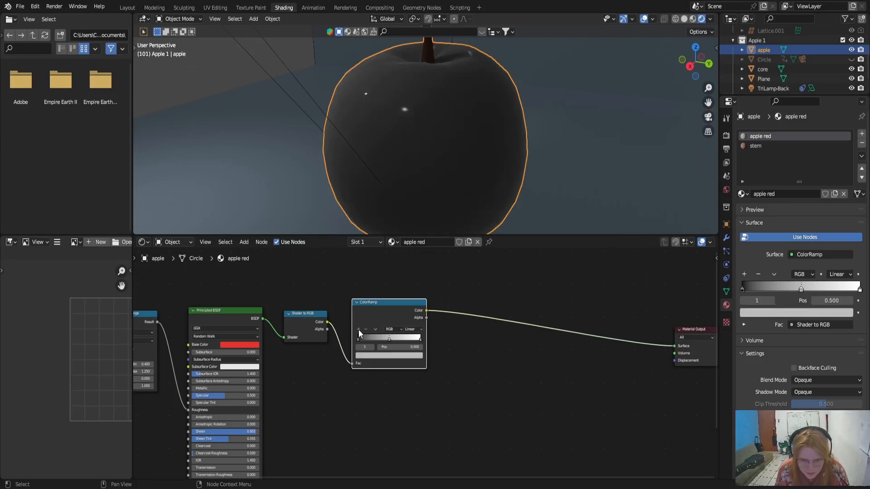
scroll(371, 379, "up", 3)
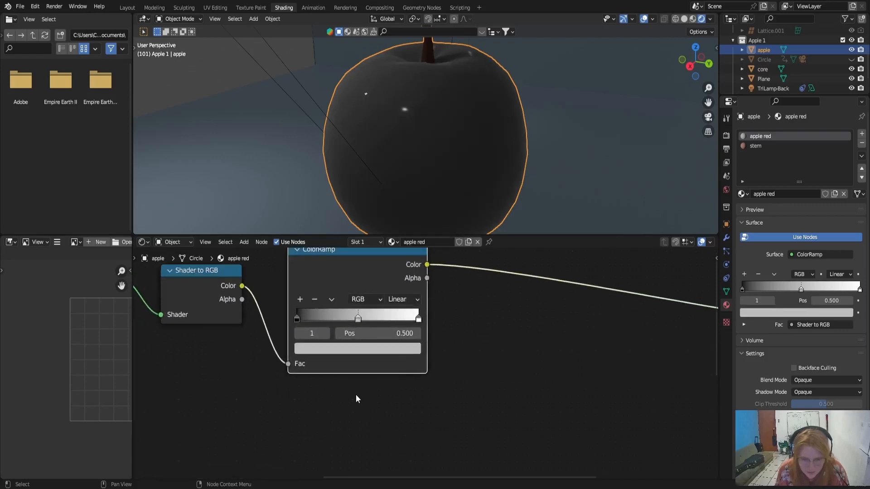
middle_click_drag(325, 402, 301, 431)
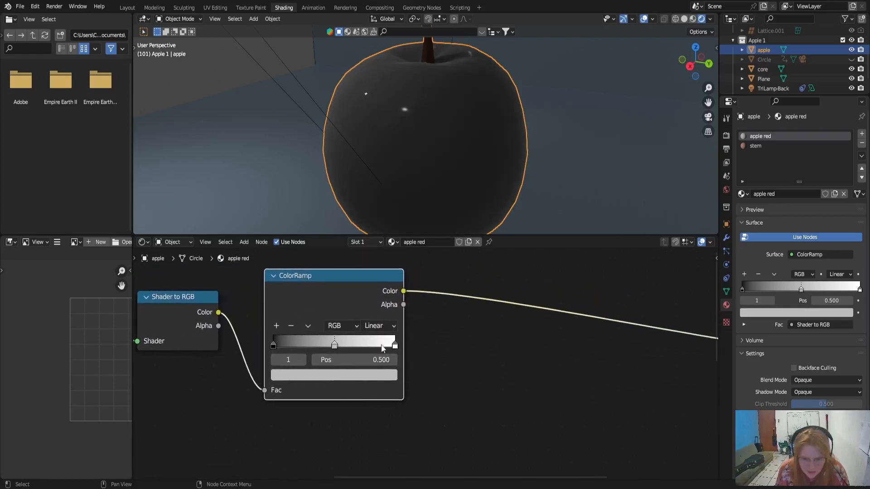
left_click(379, 327)
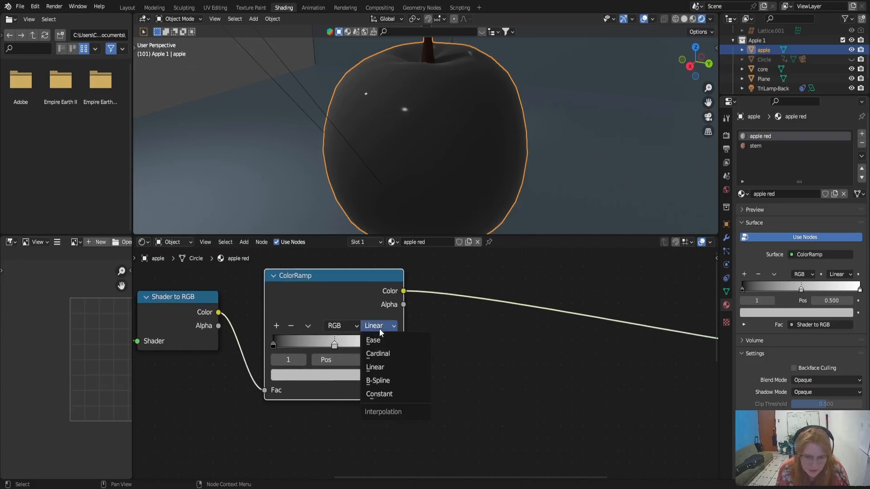
left_click(389, 394)
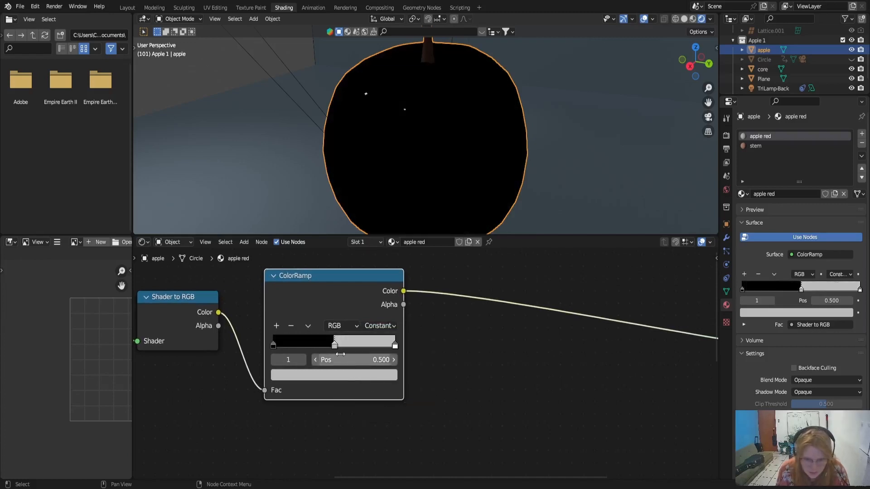
Change the ColorRamp's first stop, at position 0, from black to a deep saturated red
left_click(274, 346)
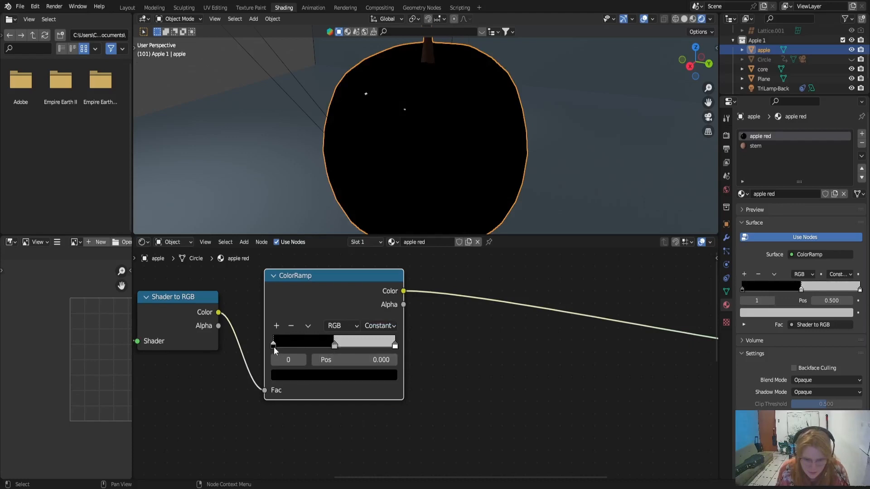
left_click(299, 376)
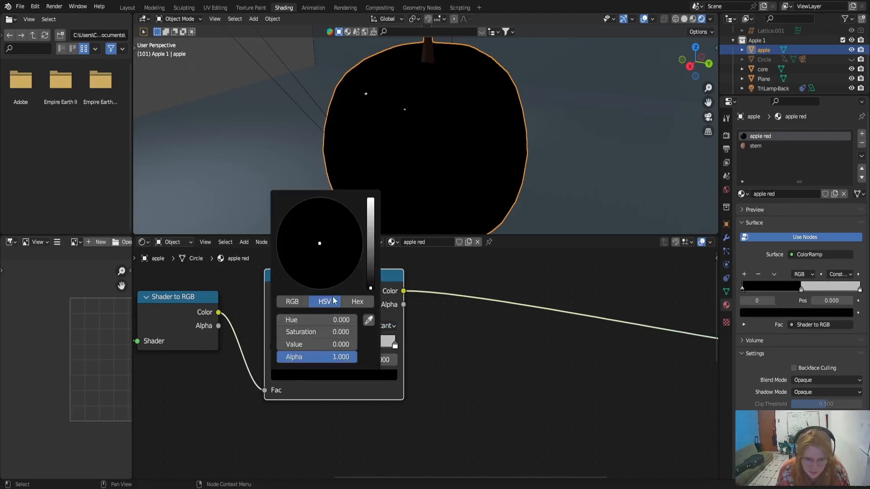
left_click_drag(370, 288, 371, 226)
left_click_drag(309, 274, 320, 290)
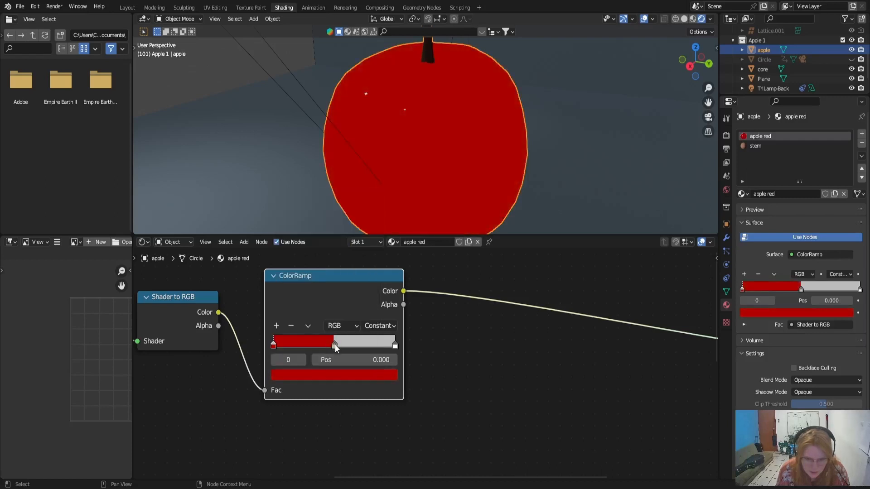
Color the ColorRamp's middle stop golden tan with hue 0.084, saturation 0.865 and value 0.5, and its last stop pale yellow
left_click(336, 345)
left_click(344, 377)
left_click_drag(320, 247, 305, 265)
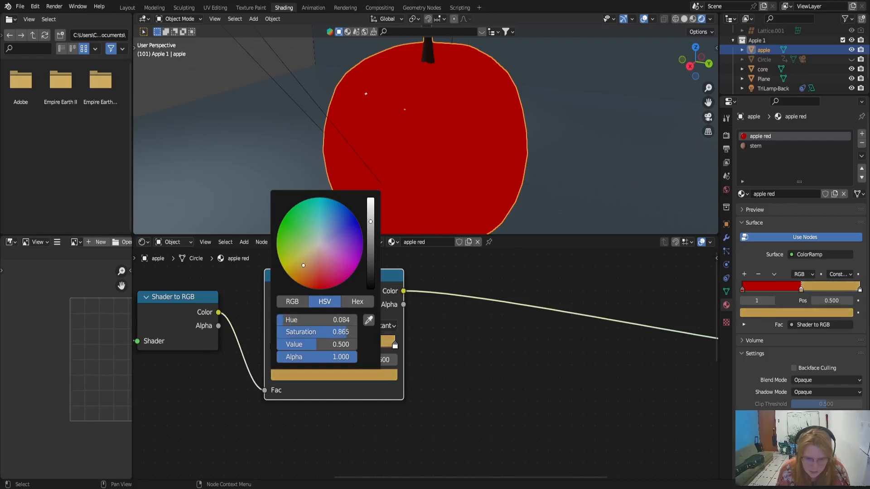
left_click(395, 345)
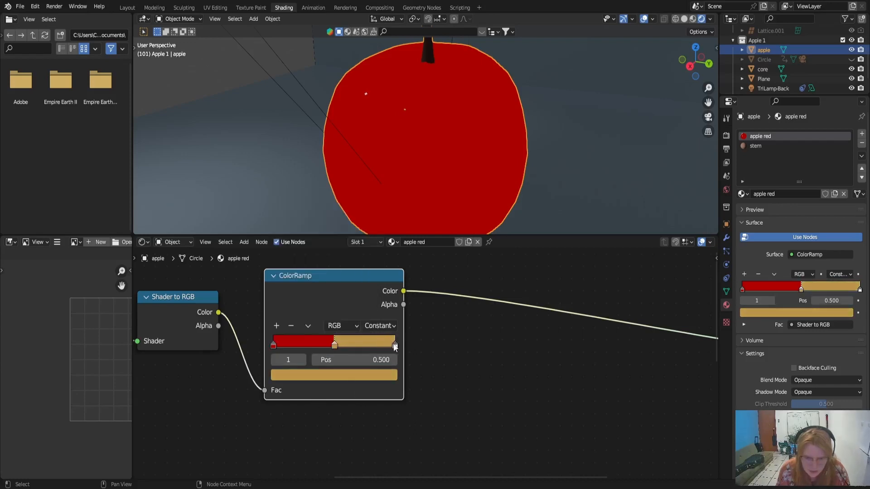
left_click(379, 378)
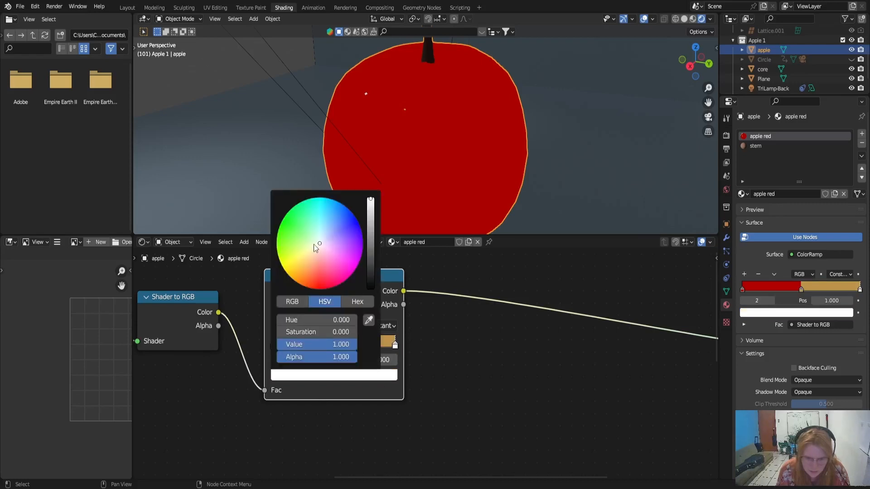
left_click_drag(313, 245, 308, 248)
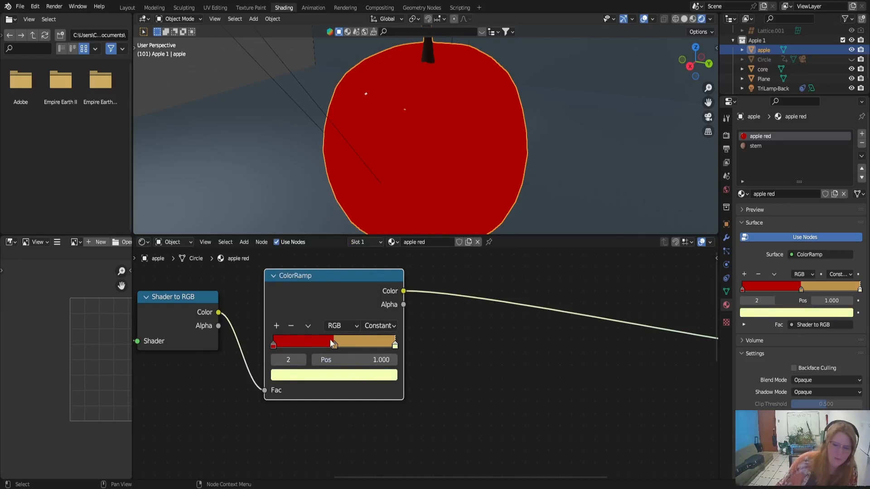
Move the ColorRamp's tan stop close to the red one and the pale yellow stop to about 0.232, then check the whole apple
left_click_drag(334, 344, 290, 344)
left_click_drag(395, 344, 297, 350)
scroll(392, 175, "down", 3)
middle_click_drag(392, 175, 406, 159)
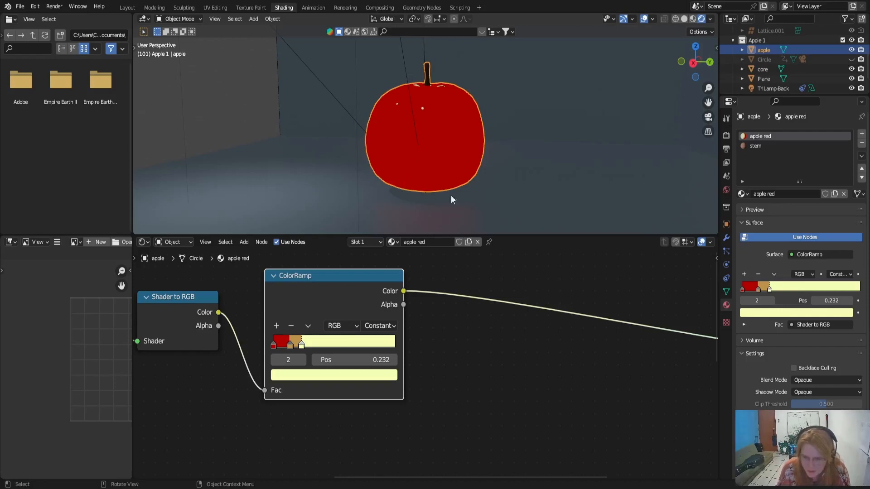
Insert a Hue Saturation Value node on the link between the ColorRamp and the Material Output
middle_click_drag(482, 286, 313, 320)
left_click(247, 243)
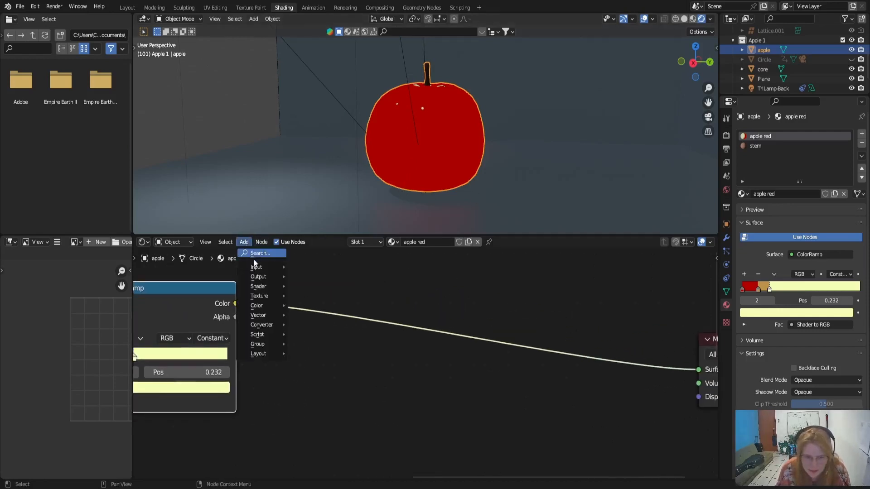
left_click(261, 254)
type("hue")
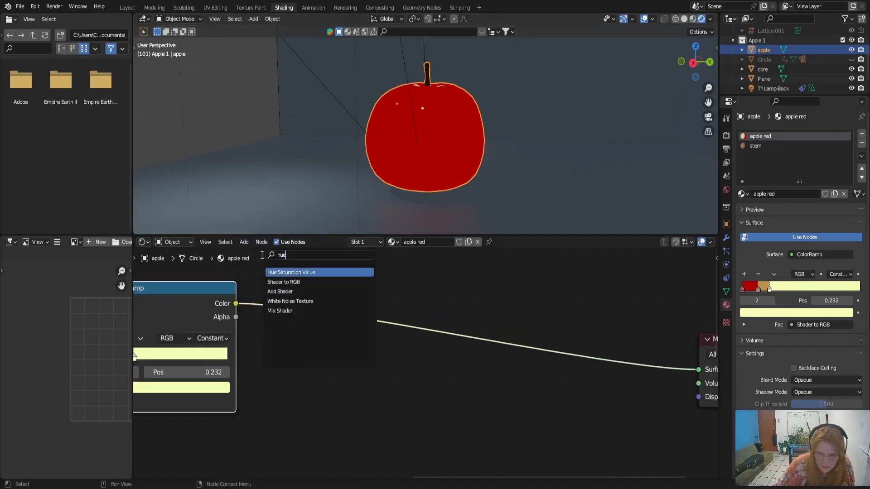
key("Return")
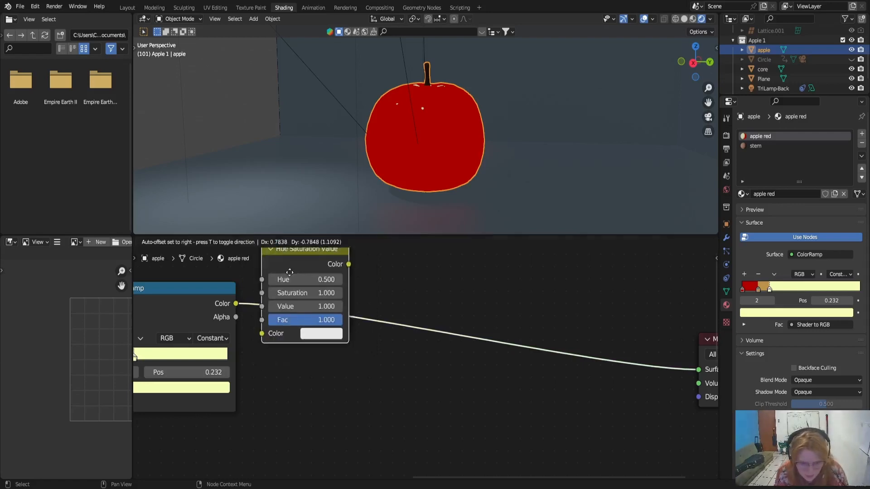
left_click(329, 299)
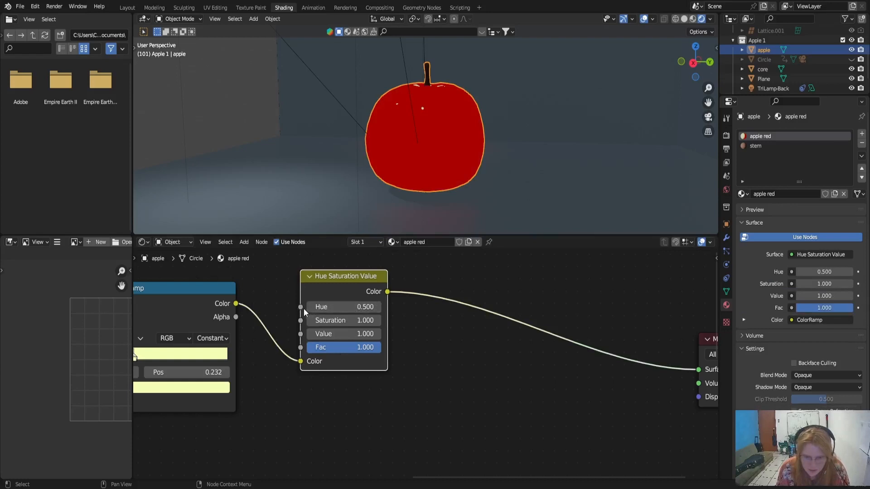
Set the Hue Saturation Value node's Hue to 0.48
left_click(310, 308)
left_click(377, 307)
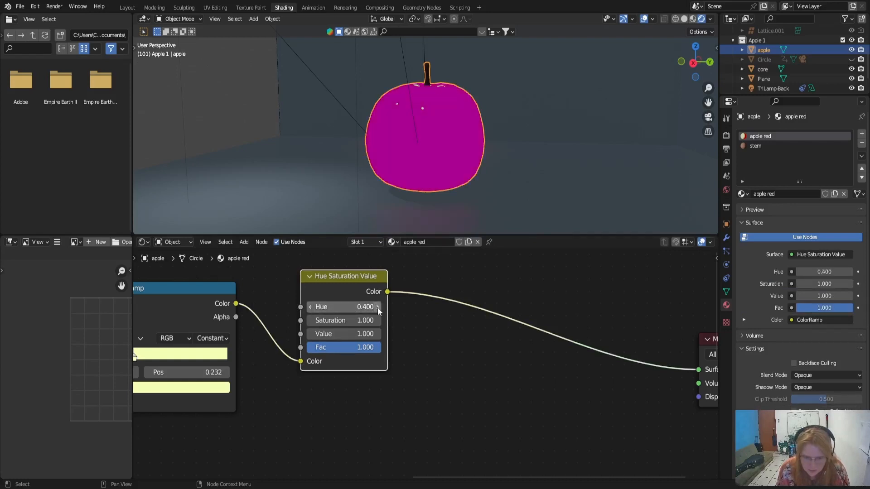
left_click(355, 307)
key("BackSpace")
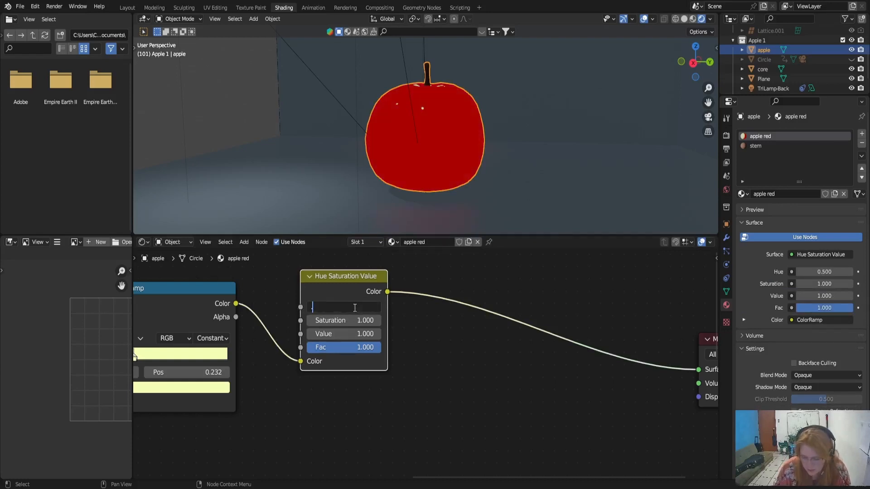
type(".48")
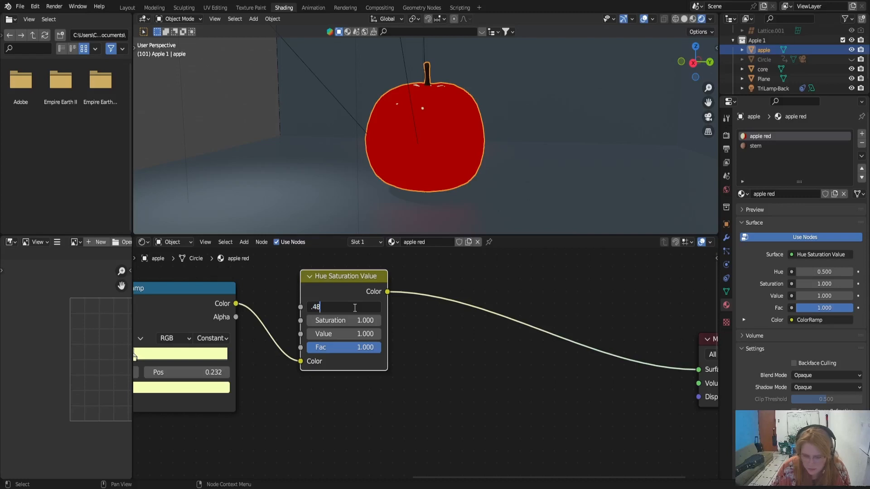
key("Return")
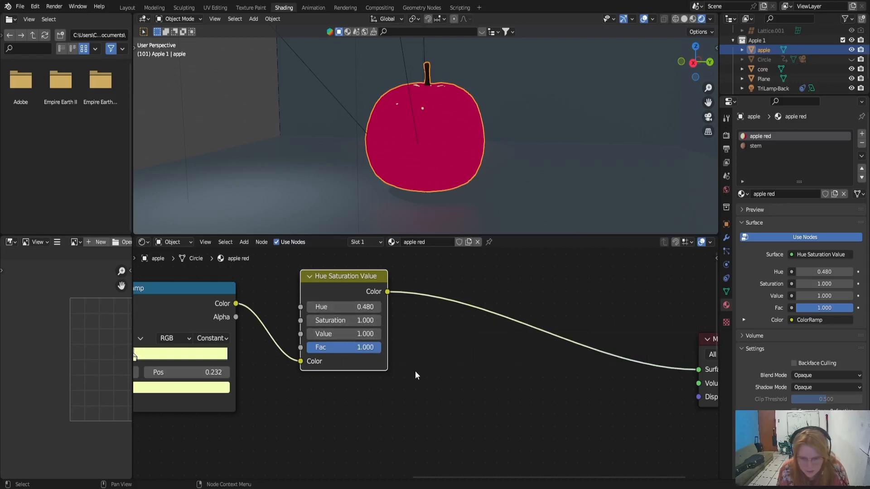
scroll(414, 373, "down", 1)
scroll(415, 377, "down", 1)
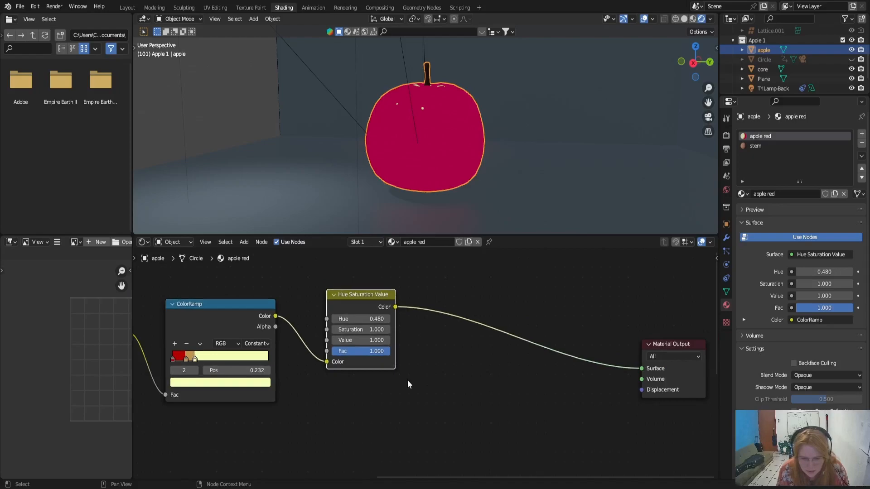
scroll(361, 369, "down", 1)
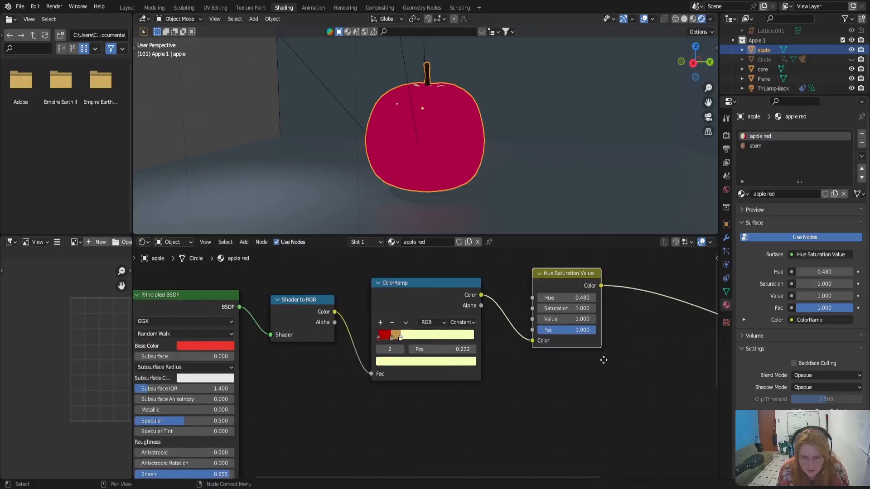
middle_click_drag(602, 359, 362, 345)
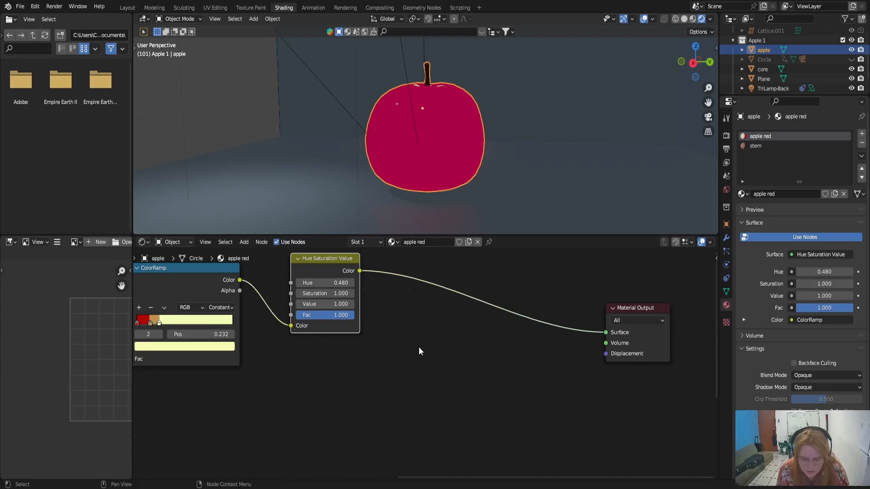
scroll(418, 352, "down", 1)
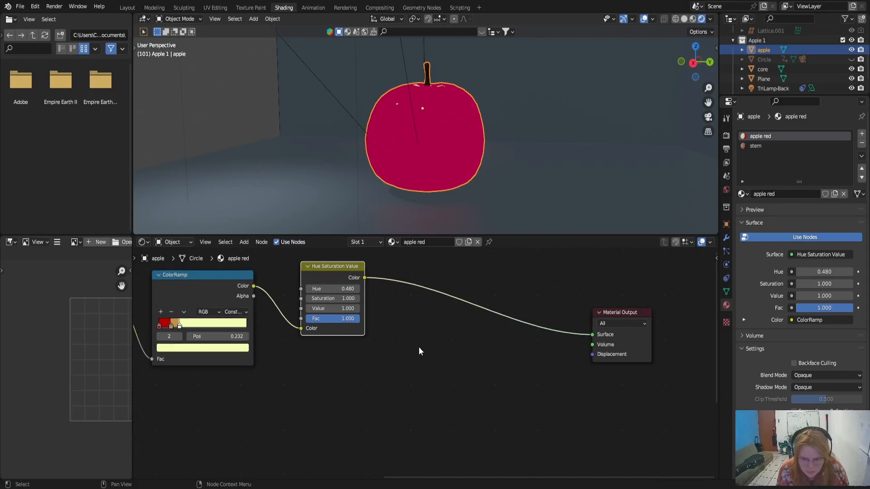
scroll(419, 346, "down", 1)
scroll(419, 347, "up", 2)
scroll(420, 347, "down", 1)
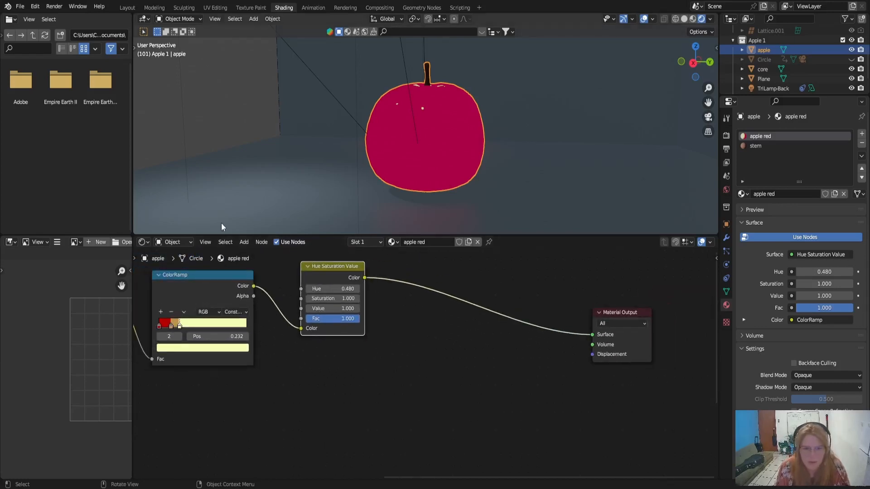
Insert an RGB Curves node between Hue Saturation Value and Material Output, and bend its combined curve down to X 0.64545, Y 0.36250
left_click(244, 242)
left_click(258, 251)
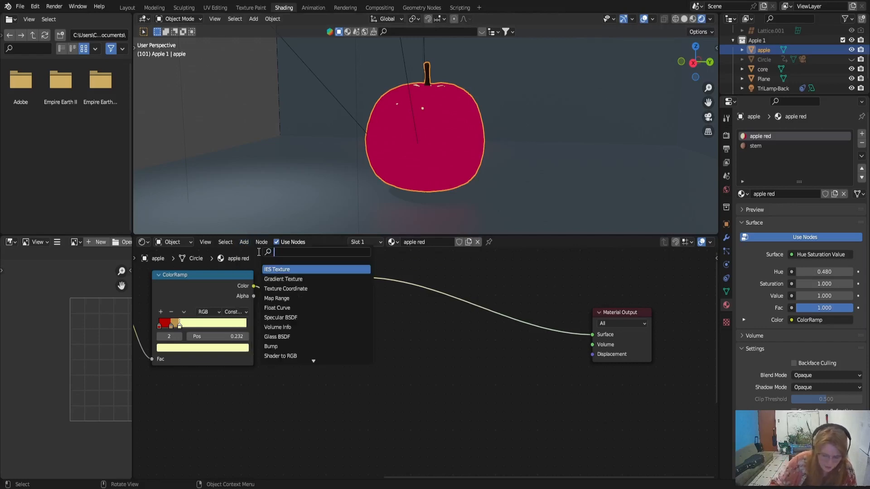
type("RGB")
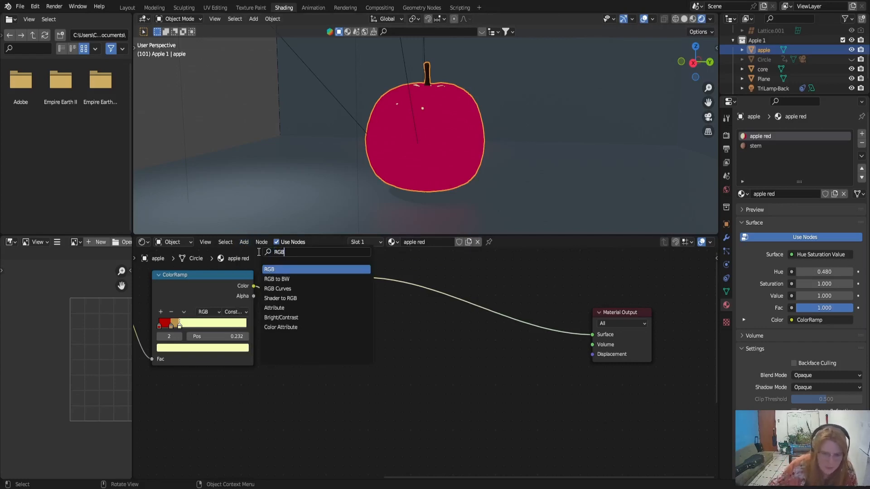
left_click(278, 289)
left_click(448, 298)
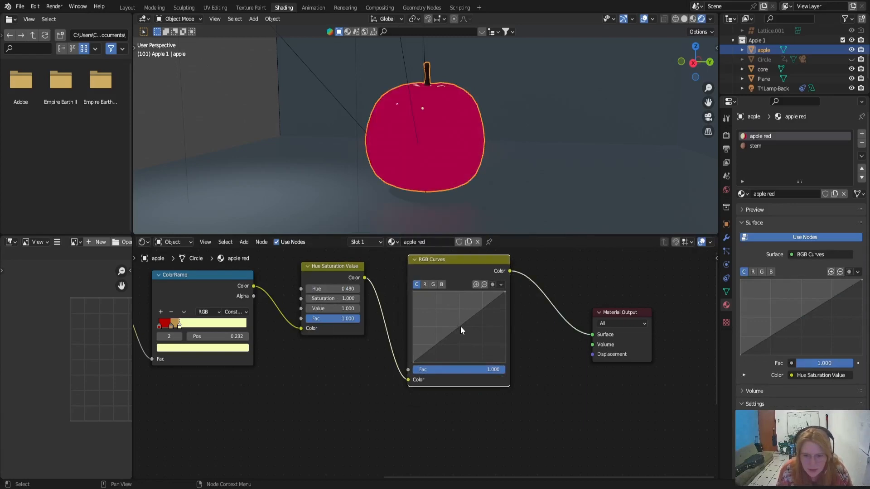
left_click_drag(461, 326, 469, 336)
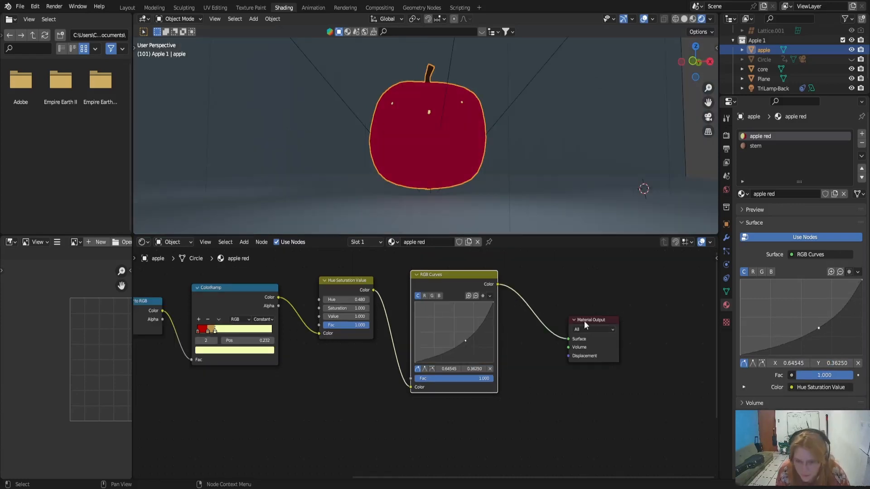
Move the Material Output farther from the RGB Curves node and insert a Mix Shader on the link between them
left_click_drag(584, 321, 671, 326)
middle_click_drag(580, 384, 369, 394)
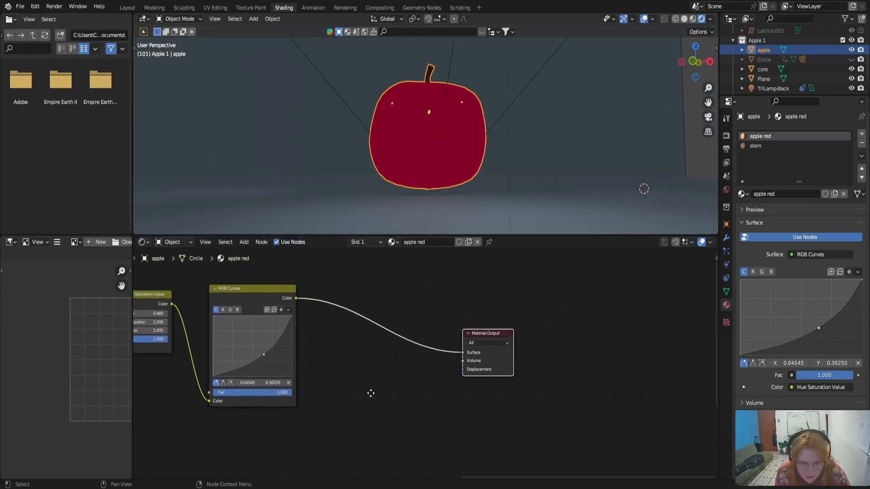
left_click(243, 242)
left_click(256, 252)
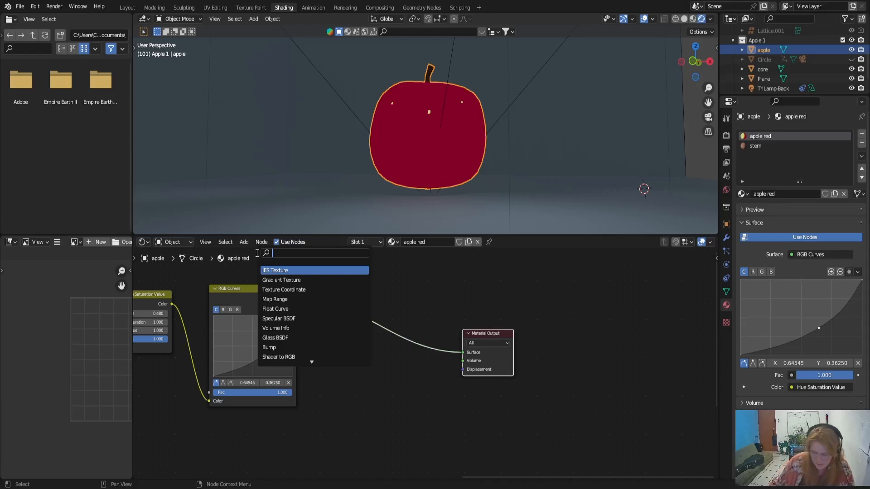
type("mix")
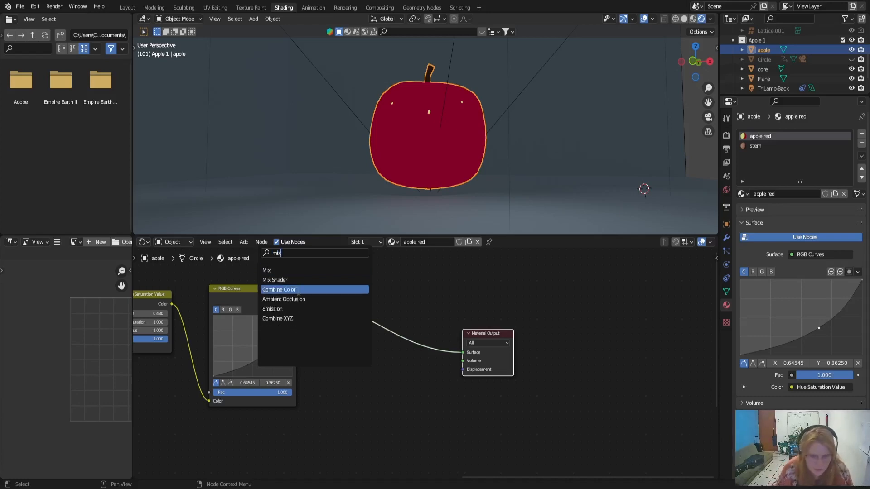
left_click(301, 278)
left_click(400, 361)
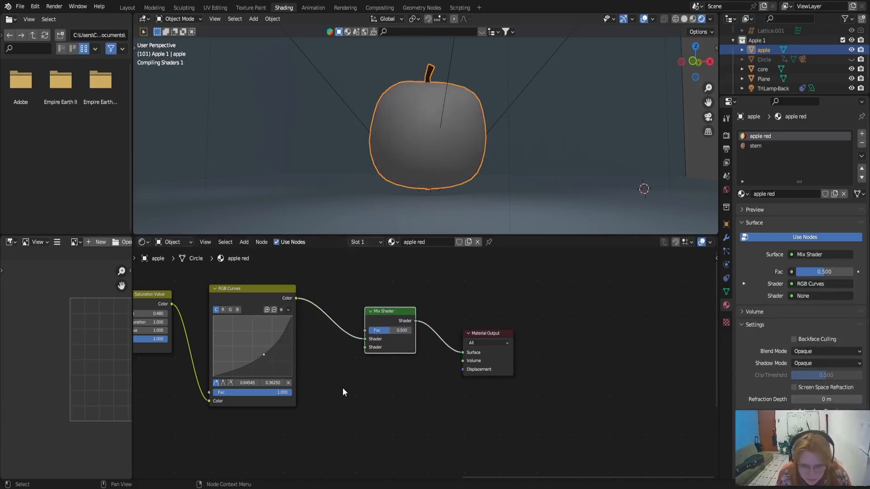
Add a second Noise Texture node in the empty space beside the Principled BSDF, below the main node chain
scroll(342, 392, "down", 5)
middle_click_drag(413, 396, 544, 305)
left_click(242, 242)
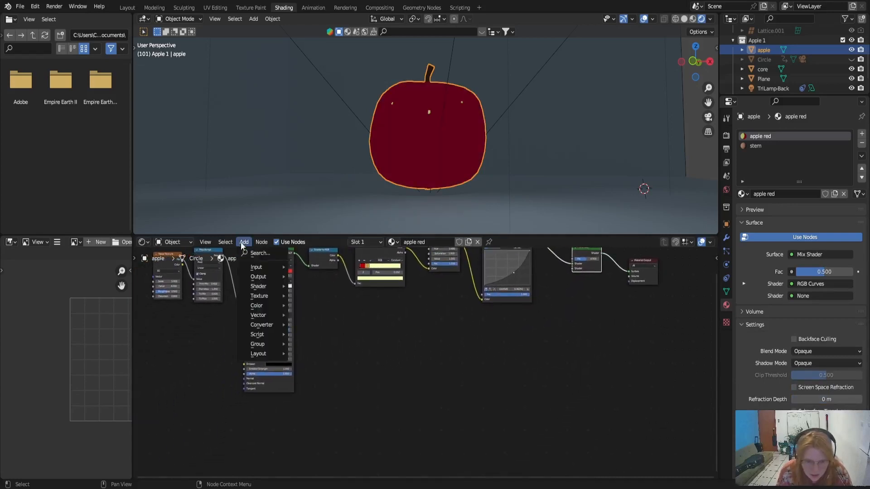
left_click(257, 254)
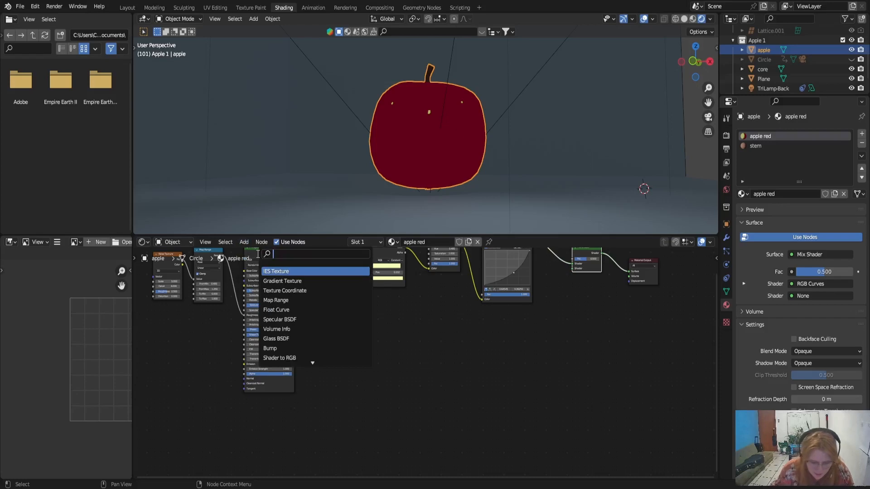
type("noise")
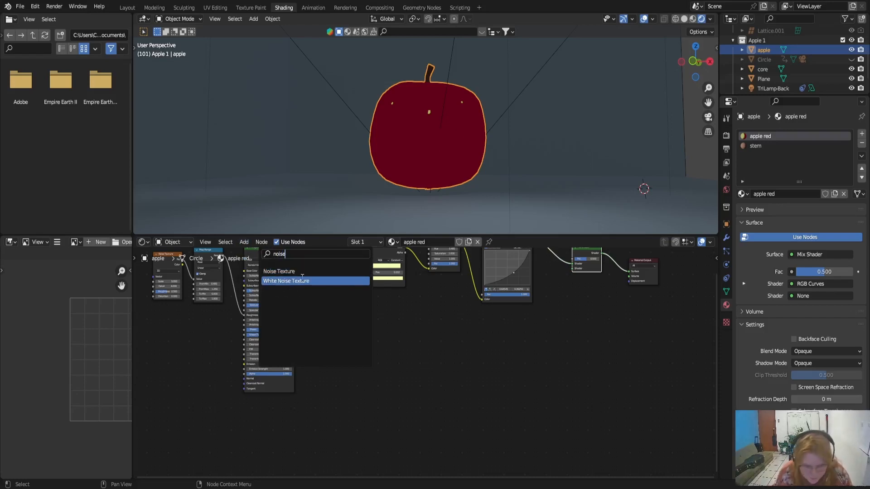
left_click(283, 272)
left_click(353, 355)
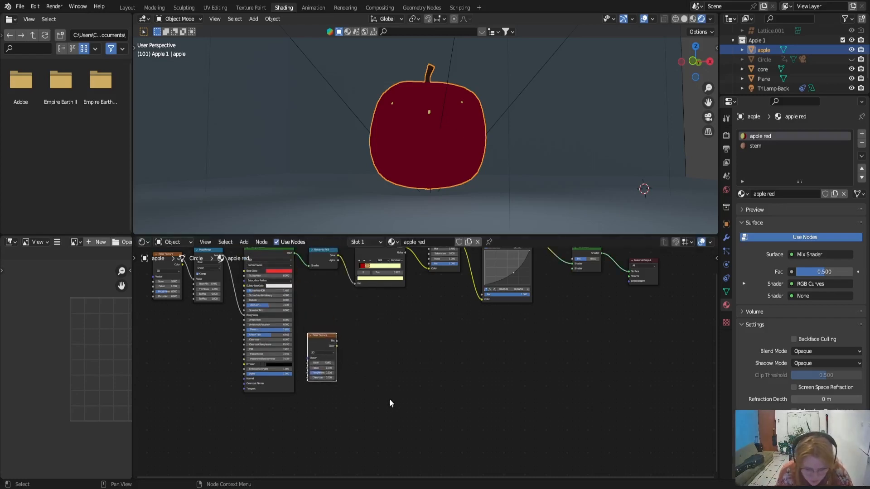
Add a Bump node beside the new Noise Texture and link the noise's Fac output to the Bump's Height input
left_click(243, 242)
left_click(255, 252)
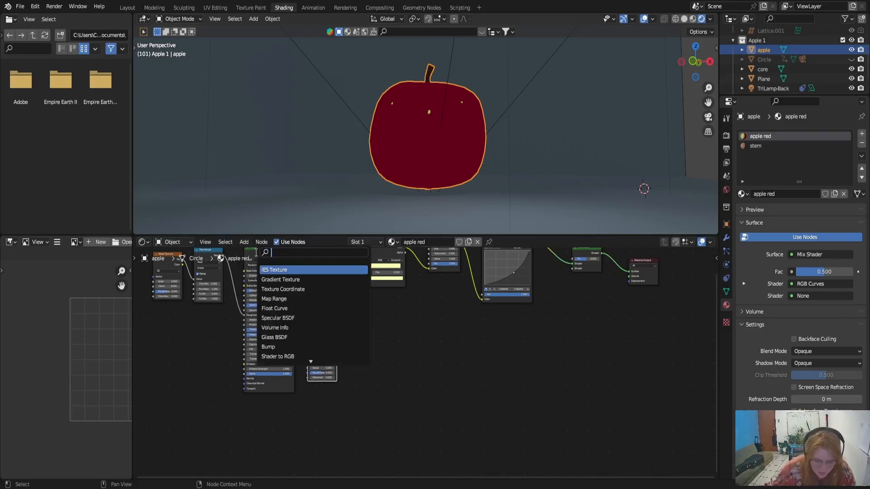
type("bump")
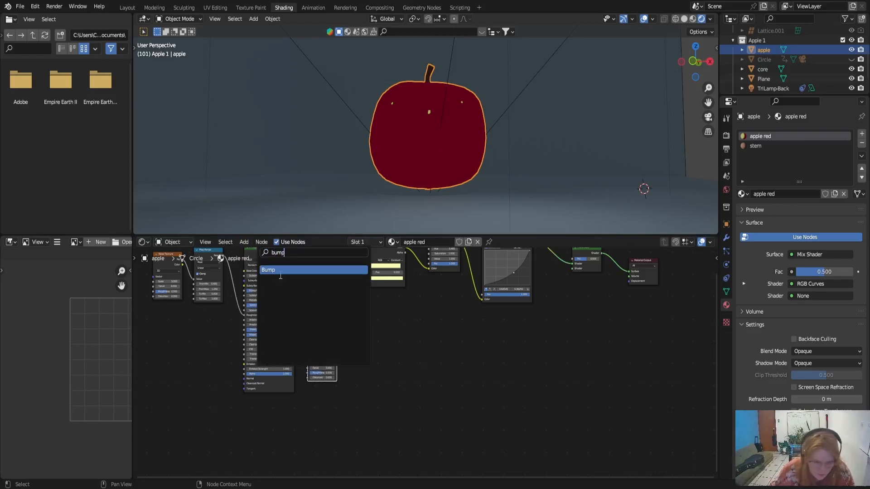
left_click(280, 271)
left_click(389, 355)
scroll(360, 405, "up", 4)
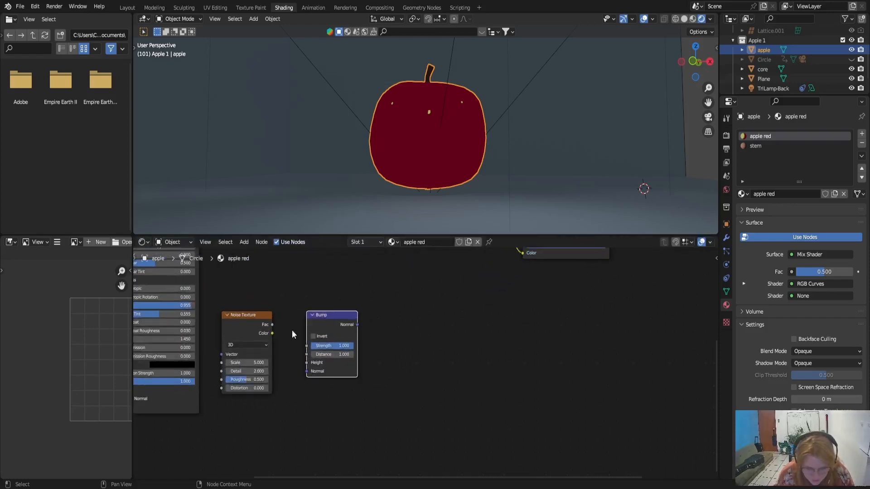
left_click(273, 325)
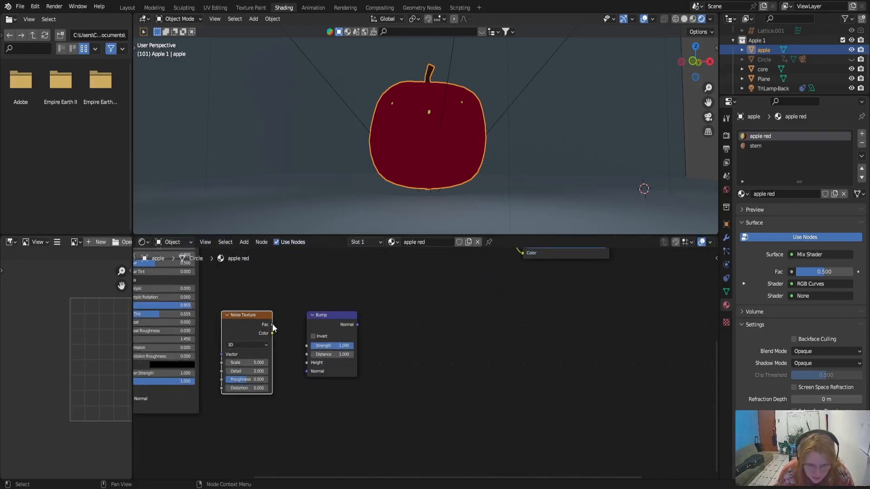
left_click_drag(272, 324, 288, 329)
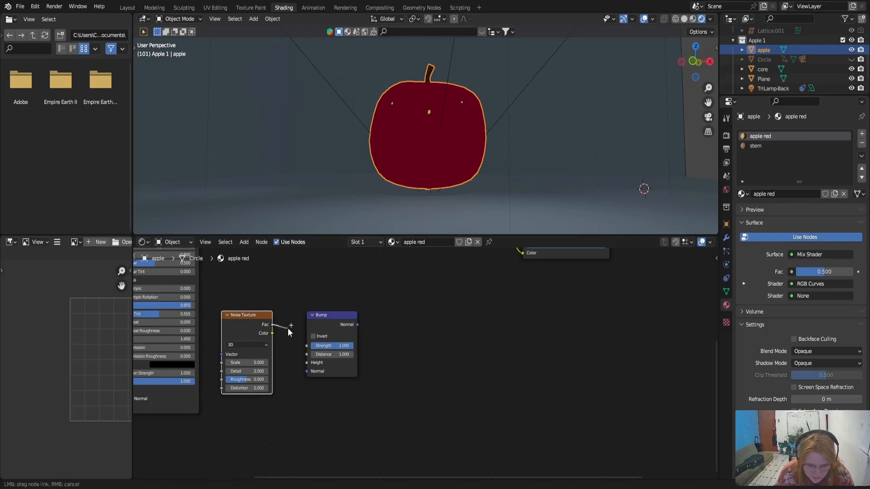
left_click_drag(305, 375, 305, 362)
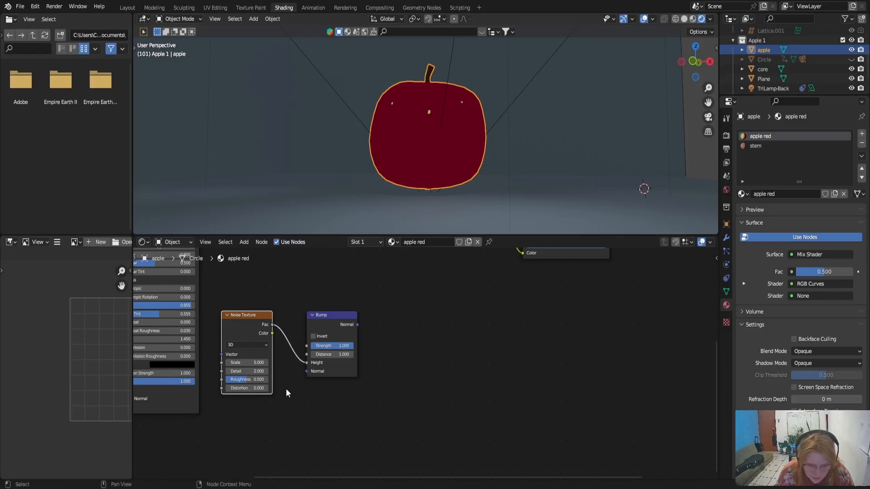
Move the Bump node closer to the Noise Texture and set its Strength to 0.208
left_click_drag(324, 316, 312, 318)
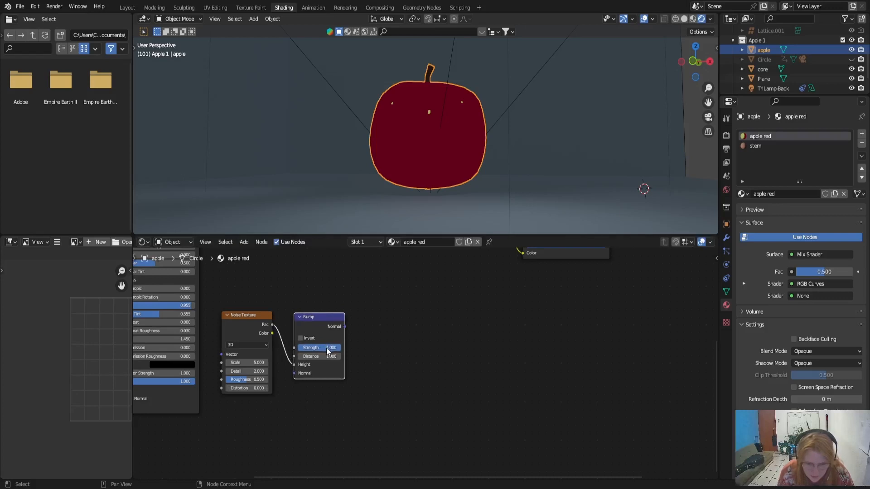
left_click_drag(343, 350, 307, 347)
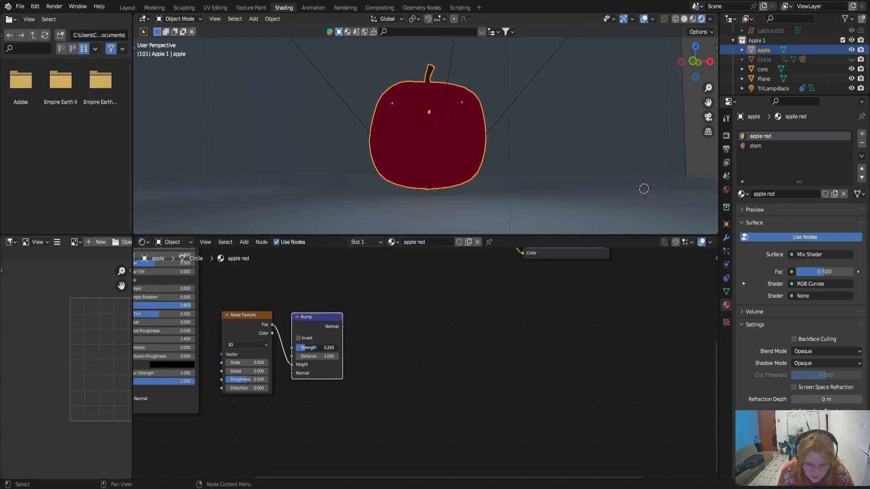
left_click_drag(301, 347, 299, 347)
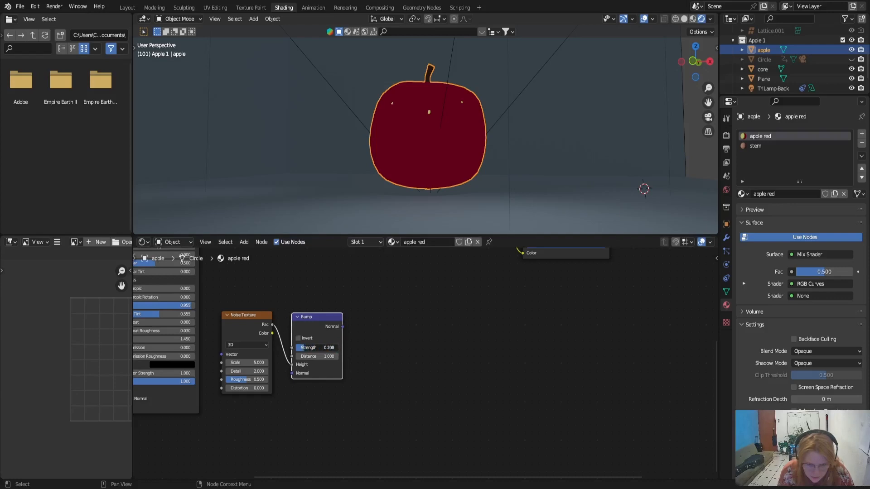
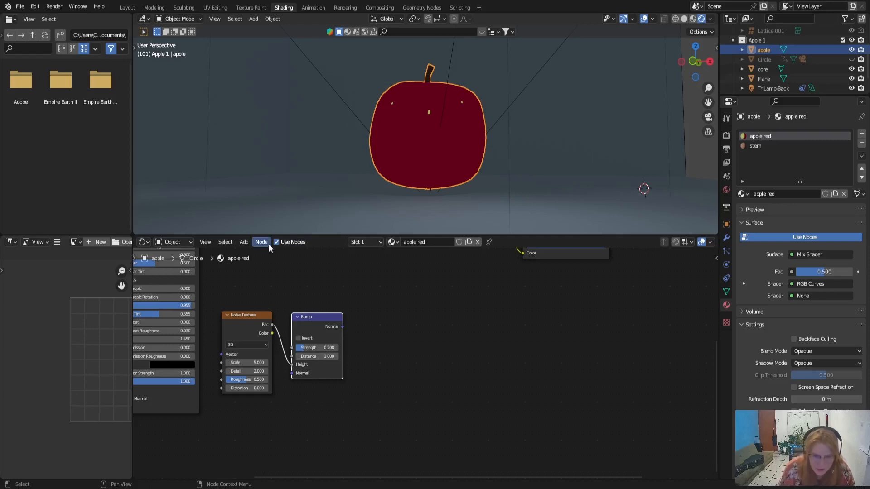
Add a Glossy BSDF beside the Bump node and link the Bump's Normal output to its Normal input
left_click(246, 243)
left_click(255, 256)
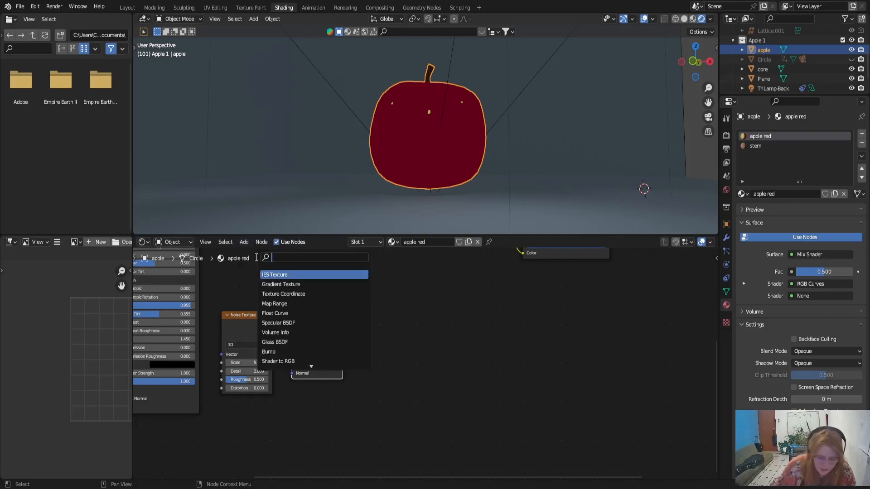
type("glossy")
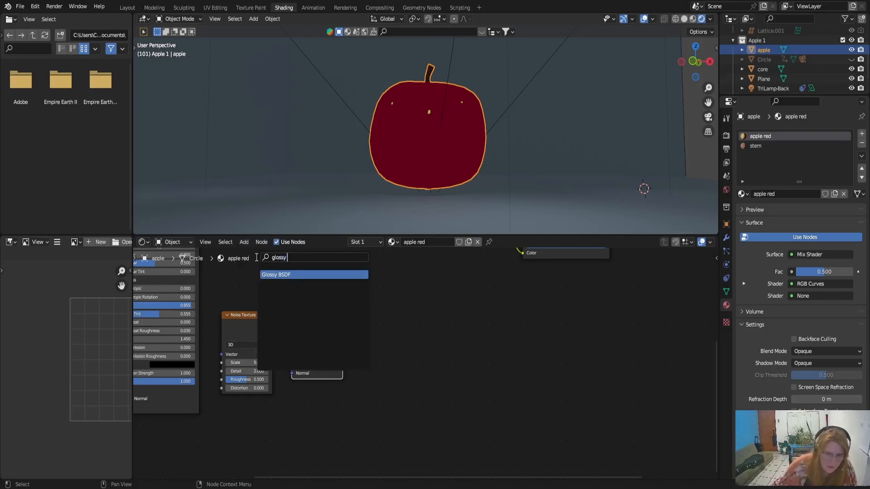
left_click(289, 275)
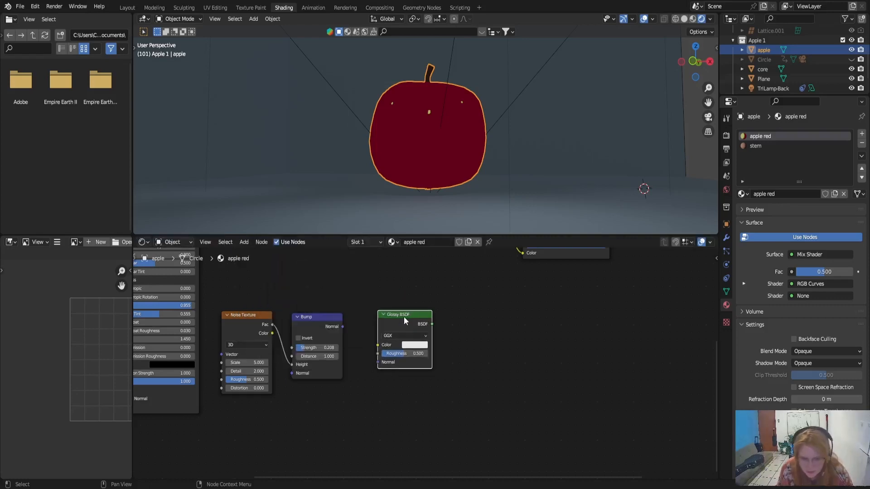
left_click(383, 312)
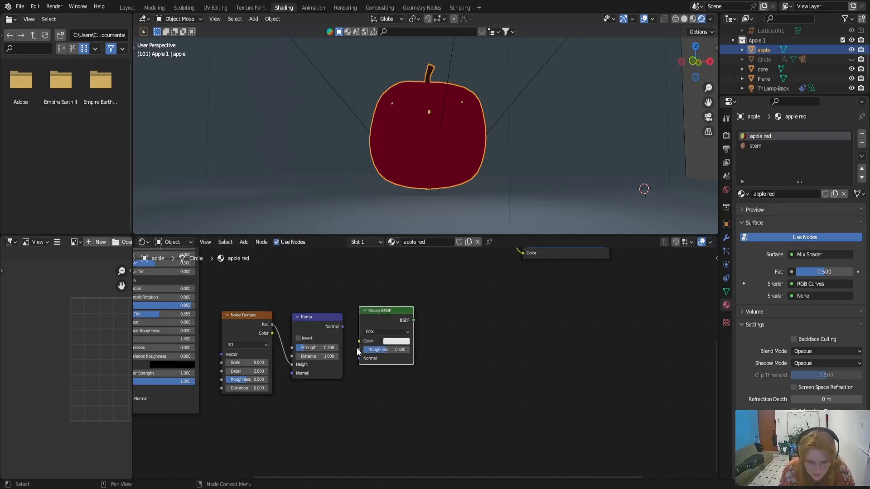
left_click_drag(343, 326, 359, 358)
scroll(381, 379, "down", 1)
middle_click_drag(381, 379, 299, 396)
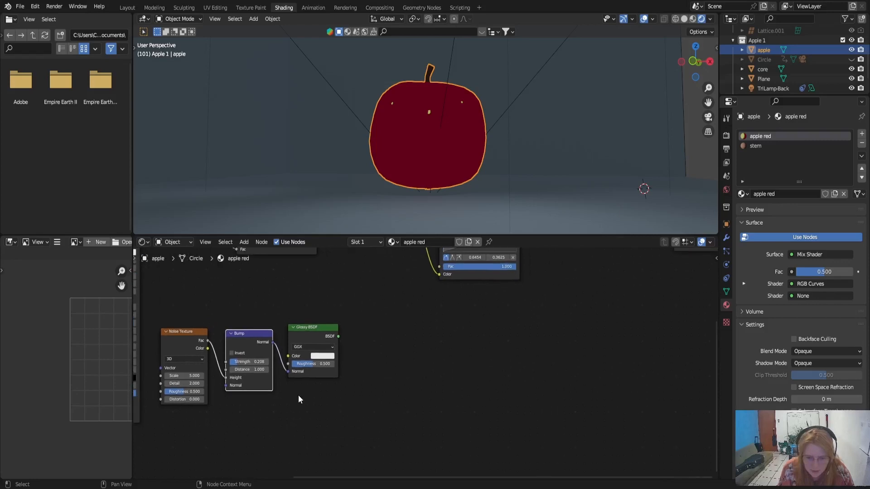
Add a Shader to RGB node after the Glossy BSDF and link the BSDF output to its Shader input
key("shift+a")
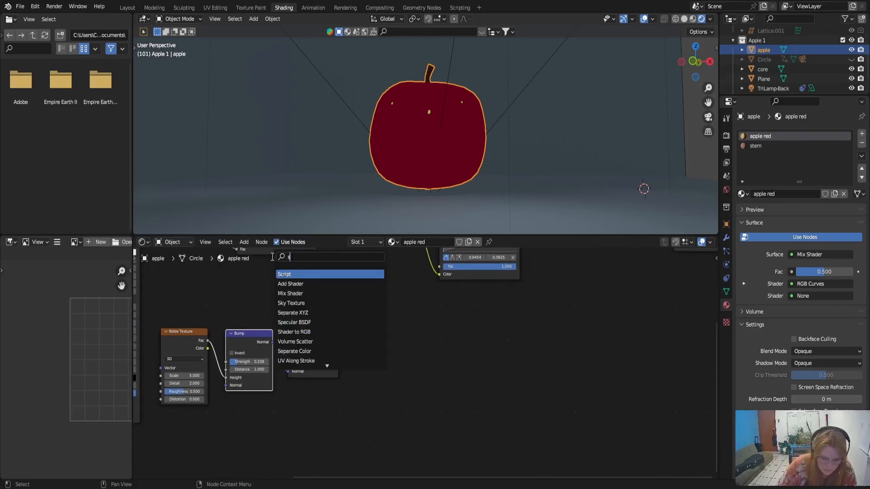
type("shad")
left_click(294, 293)
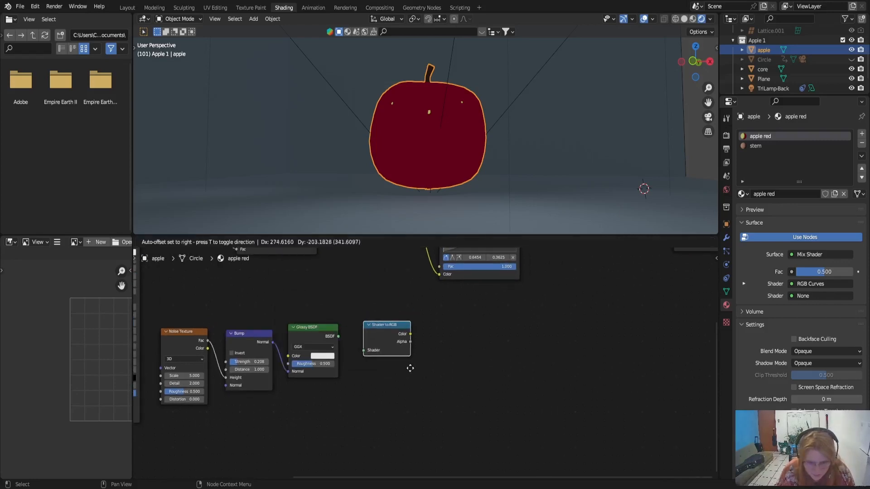
left_click_drag(339, 336, 357, 360)
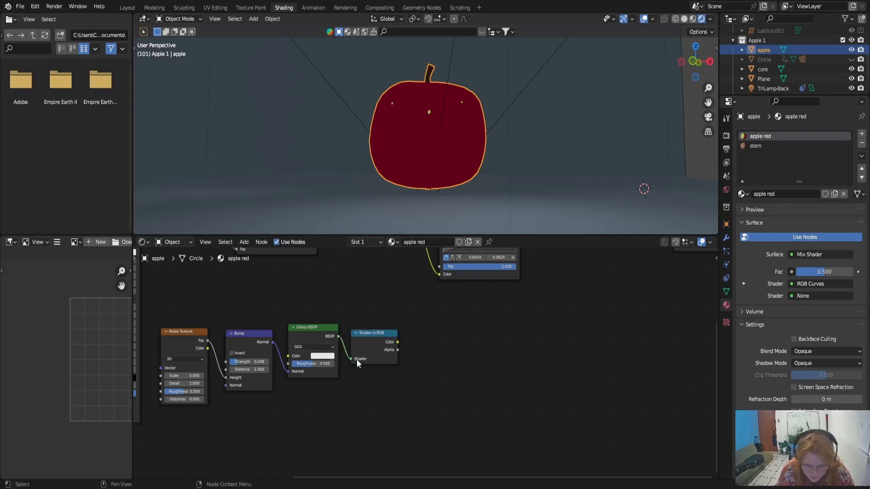
Give the Glossy BSDF a pale pink color and set its Roughness to 0.238
middle_click_drag(414, 388, 327, 377)
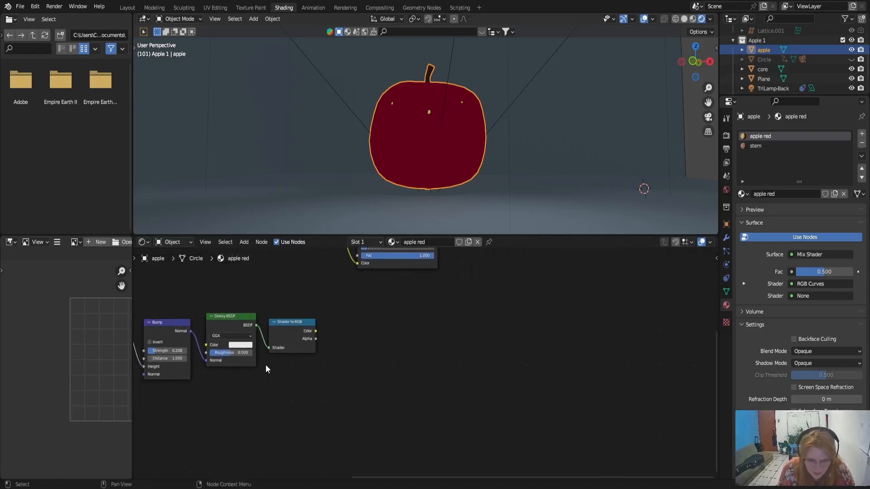
left_click(240, 345)
left_click(256, 274)
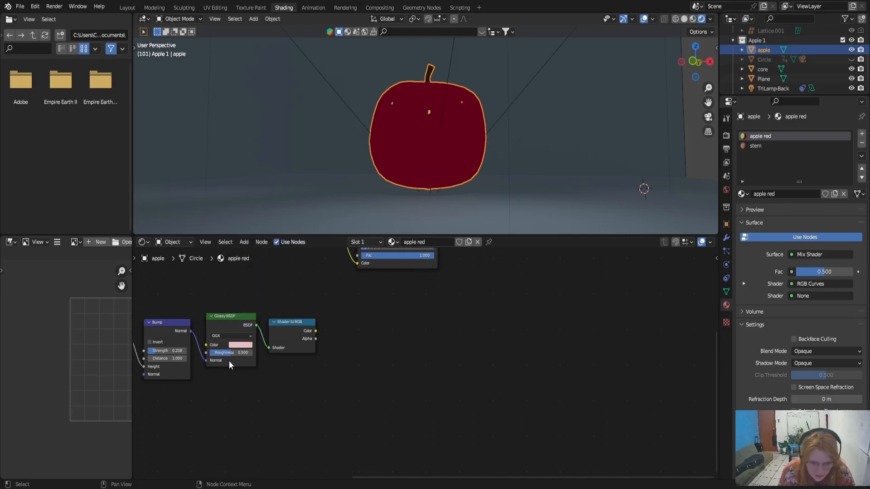
left_click_drag(224, 352, 219, 352)
Add a ColorRamp node beside the Shader to RGB node that follows the Glossy BSDF
left_click(249, 242)
left_click(254, 251)
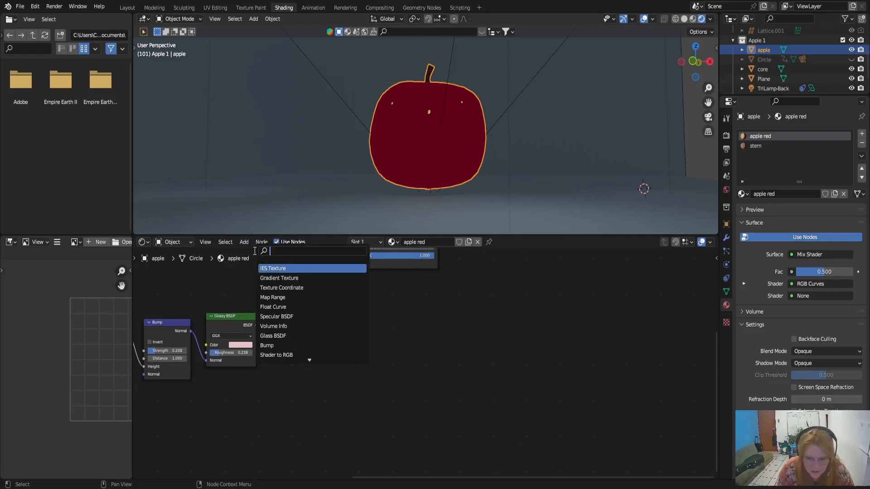
type("colo")
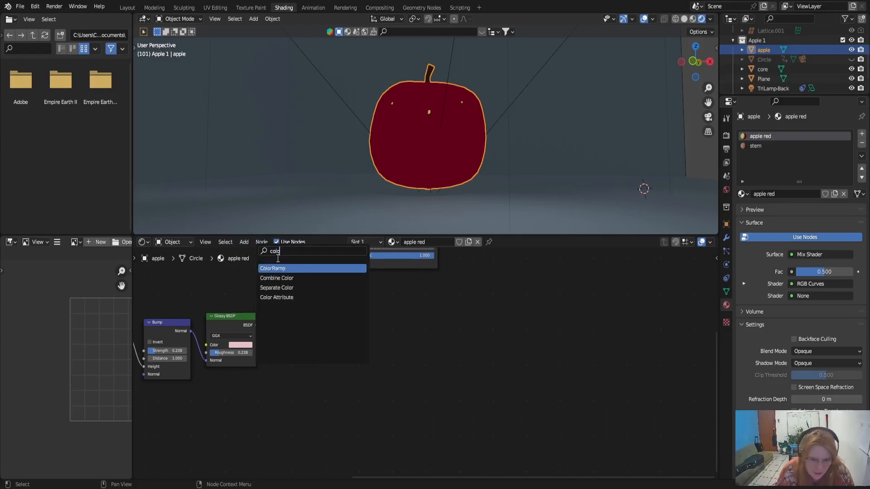
left_click(288, 269)
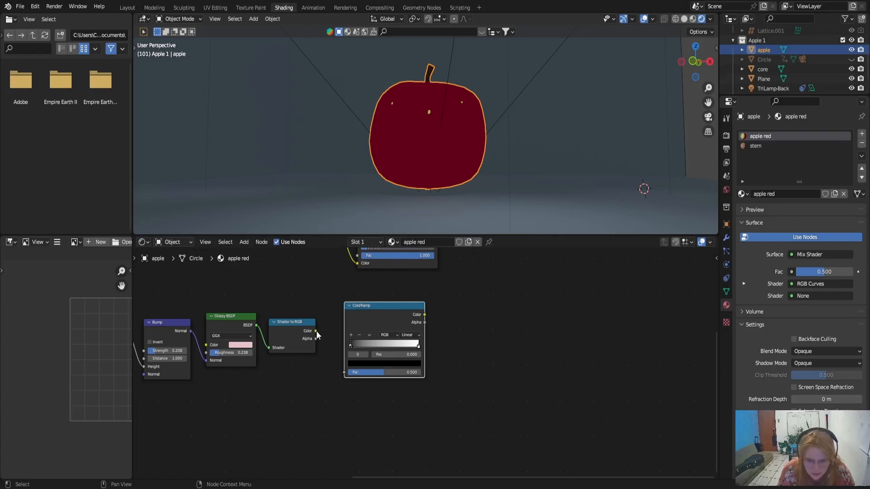
Link the Color output of the glossy chain's Shader to RGB node to the new ColorRamp's Fac input and move the ramp slightly closer
left_click_drag(316, 332, 345, 372)
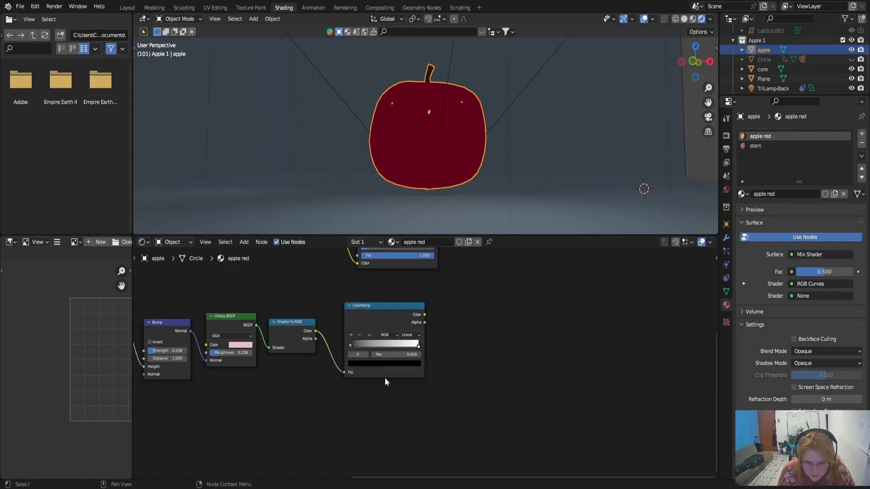
left_click_drag(401, 308, 390, 314)
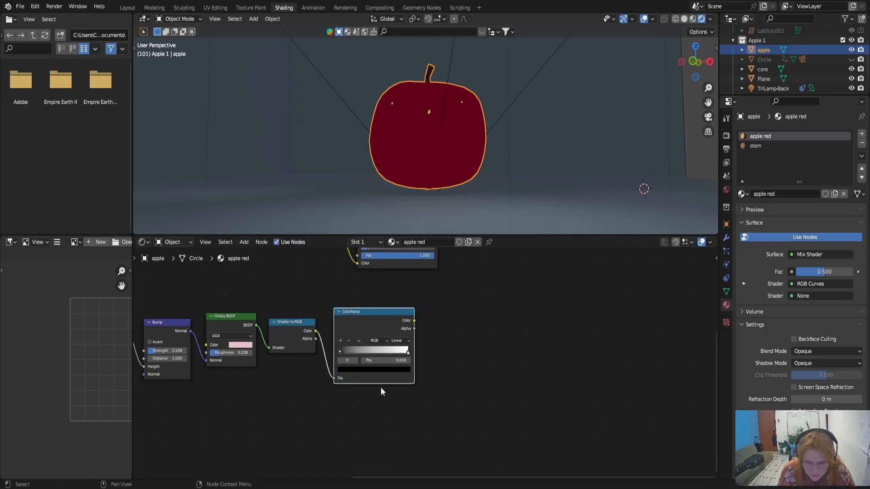
Set the glossy chain's ColorRamp interpolation to Constant and move its white stop to position 0.200
left_click(399, 340)
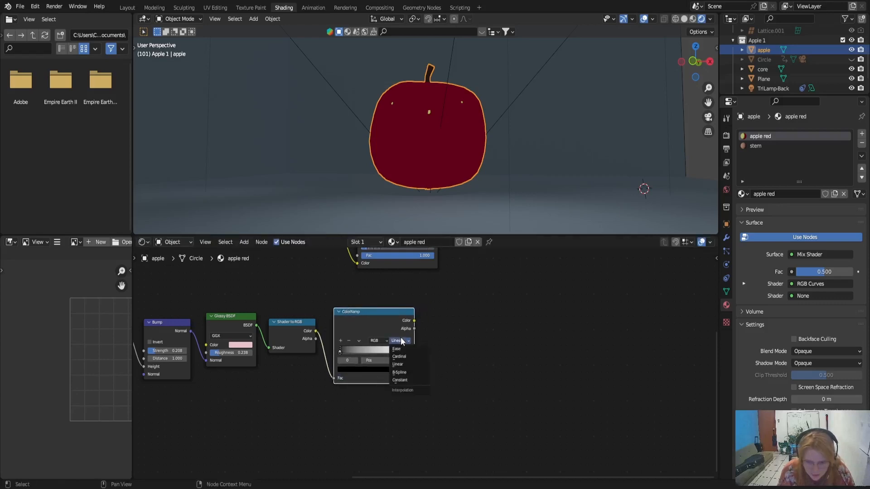
left_click(406, 380)
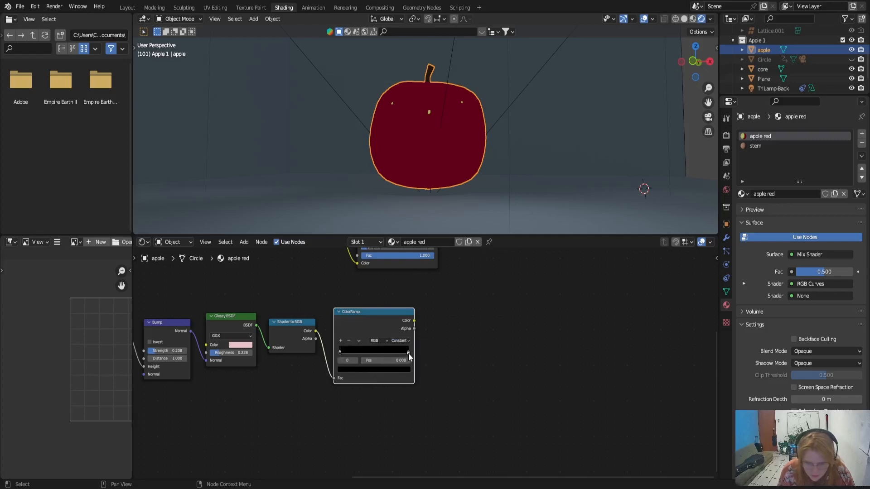
mouse_move(409, 353)
left_mouse_down()
mouse_move(389, 355)
mouse_move(415, 348)
left_mouse_up()
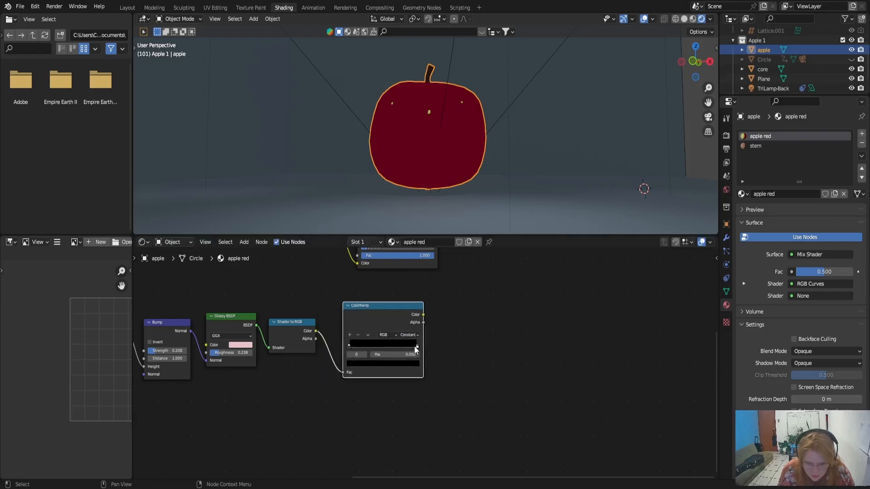
left_click(416, 347)
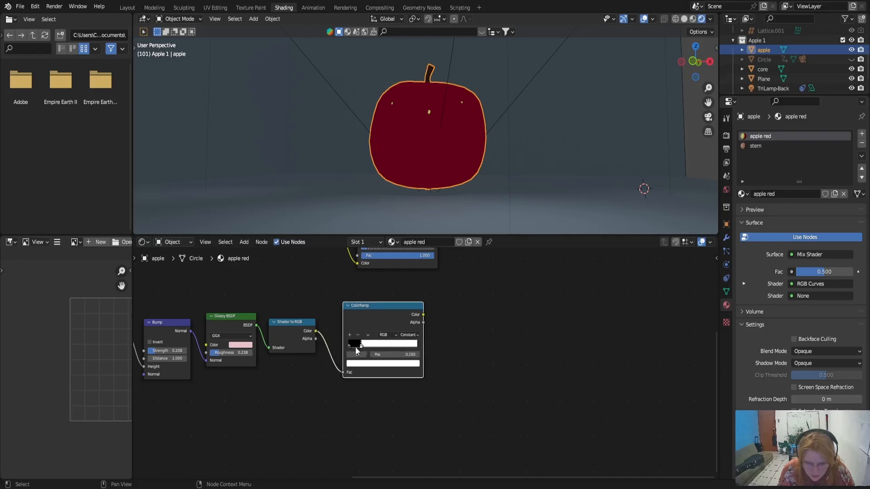
Add a Map Range node and place it after the glossy chain's ColorRamp
middle_click_drag(424, 397, 301, 401)
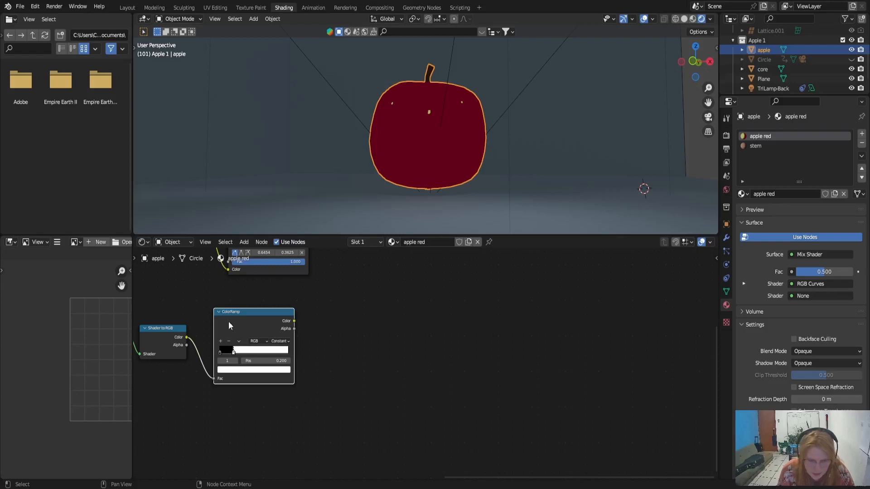
left_click(244, 242)
left_click(256, 253)
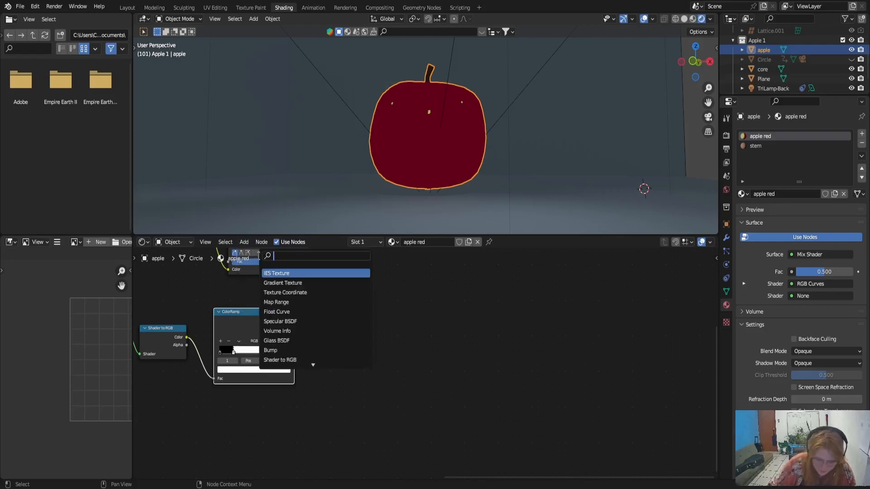
type("map ran")
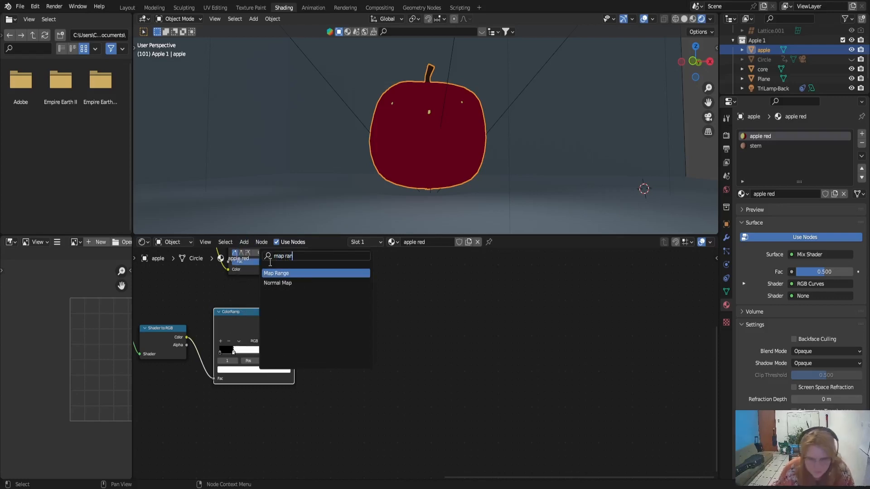
key("Return")
left_click(366, 325)
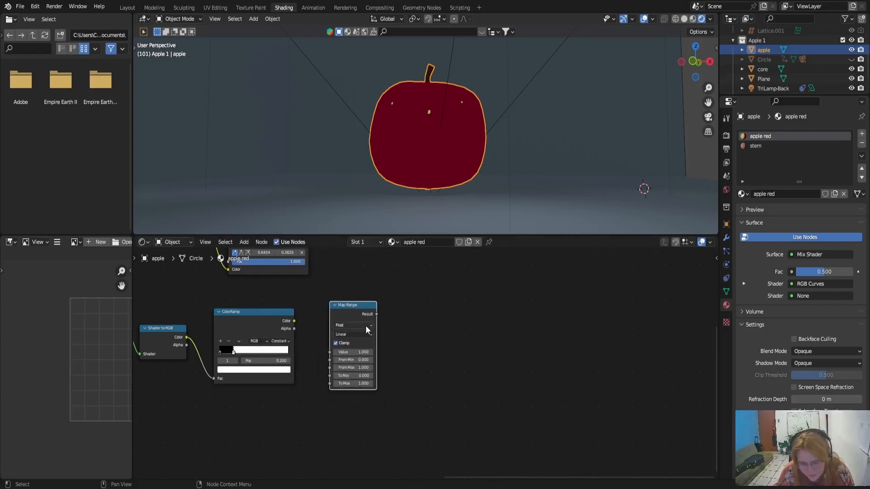
Set the Map Range node's Value to 0, From Min to 1 and To Max to 0.53
left_click(361, 353)
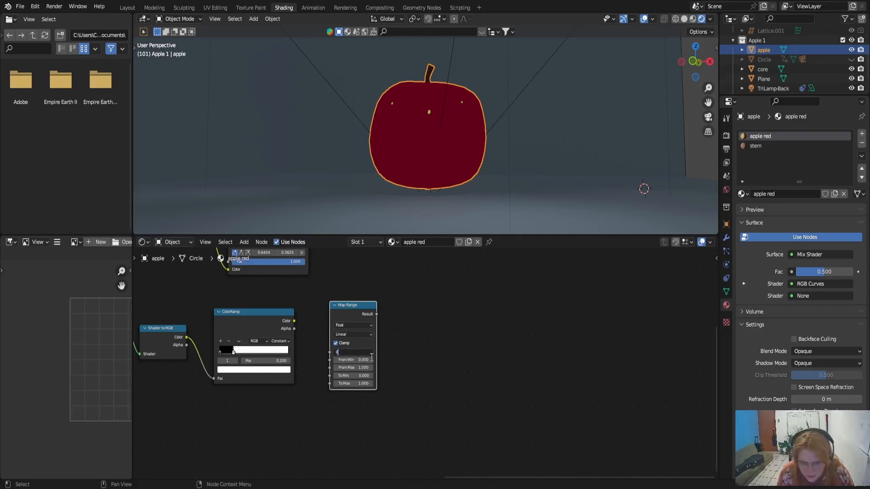
type("0")
key("Return")
left_click(363, 359)
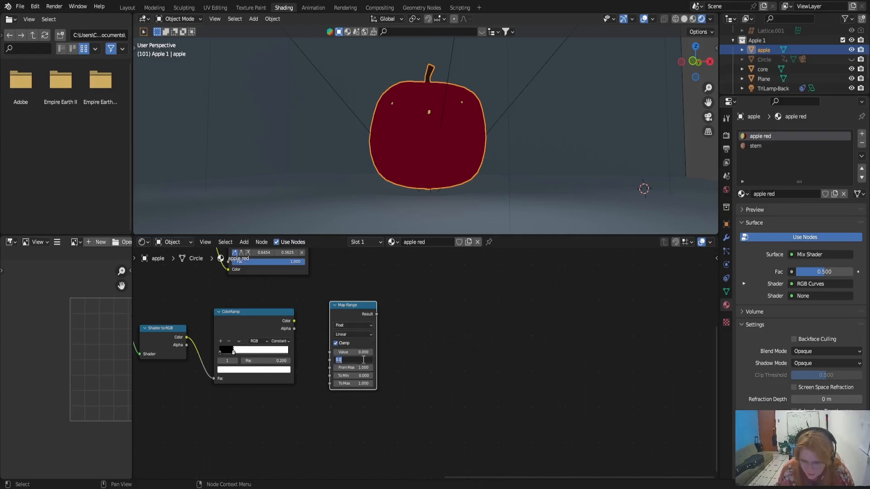
left_click(366, 383)
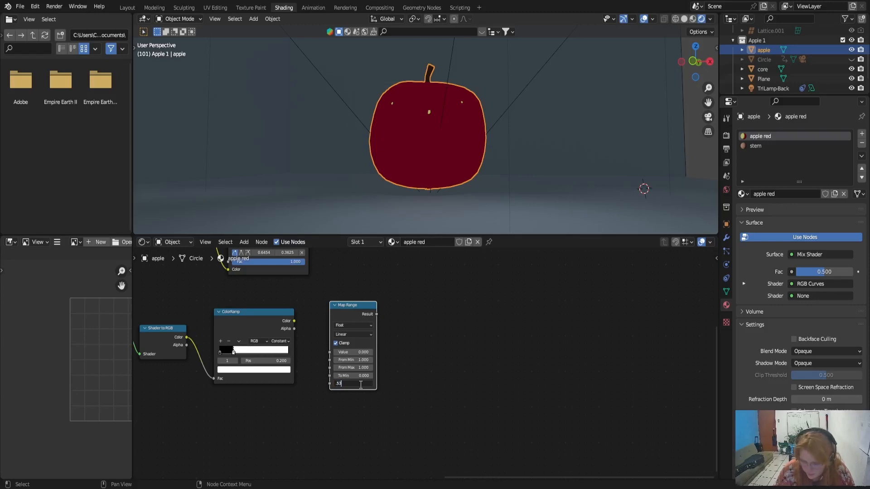
key("Return")
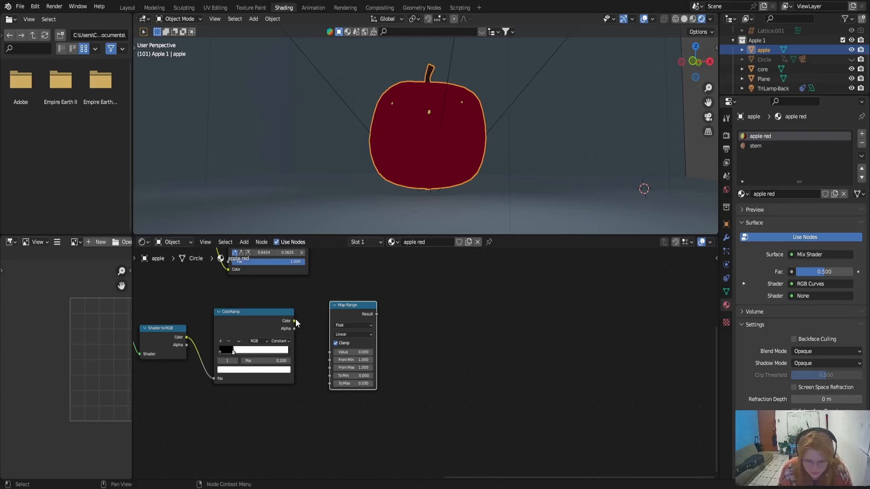
Connect the lower ColorRamp's Color to the Map Range Value, and move the Mix Shader and Material Output nodes farther from the RGB Curves node
left_click_drag(295, 321, 329, 353)
scroll(388, 314, "down", 6)
middle_click_drag(387, 317, 346, 383)
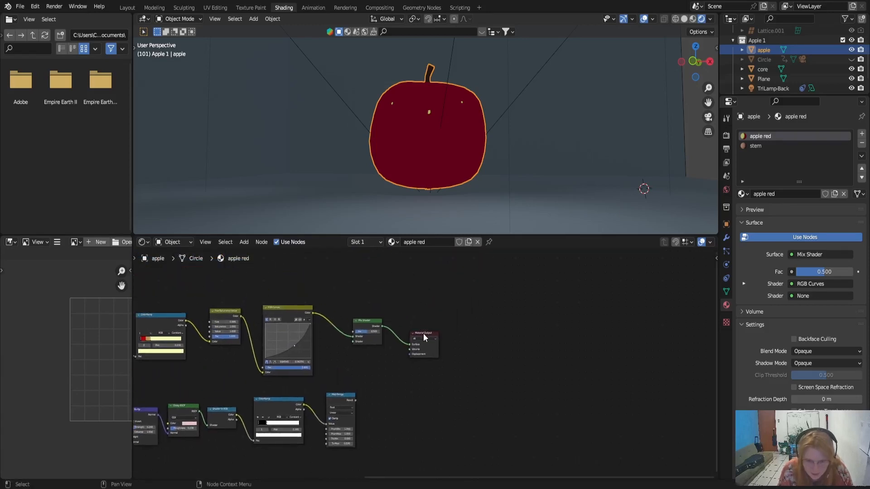
left_click_drag(425, 338, 504, 338)
left_click_drag(369, 324, 428, 330)
Connect the Map Range Result to the Mix Shader's Fac and the lower ColorRamp's Color to its empty Shader input
scroll(421, 363, "up", 2)
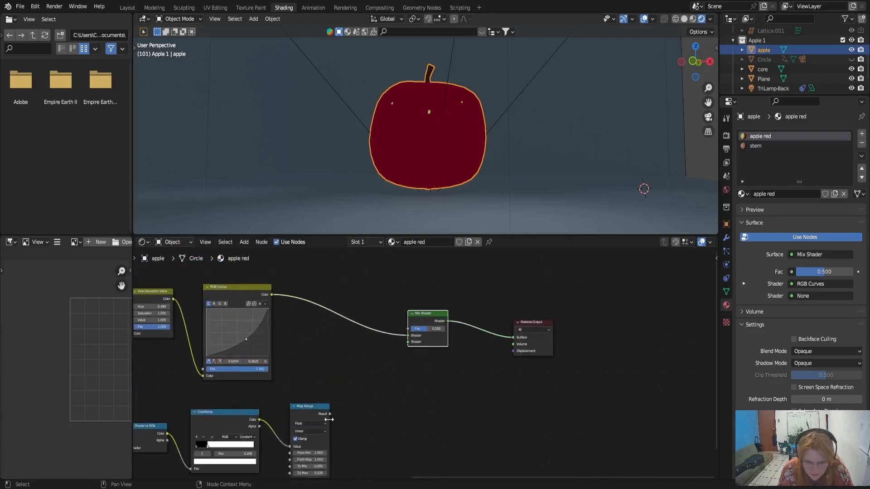
left_click_drag(330, 414, 409, 329)
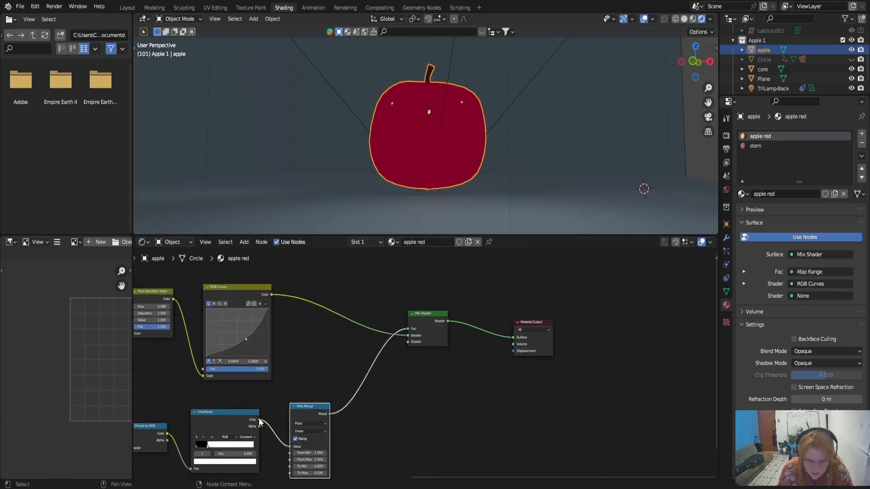
left_click_drag(259, 420, 407, 343)
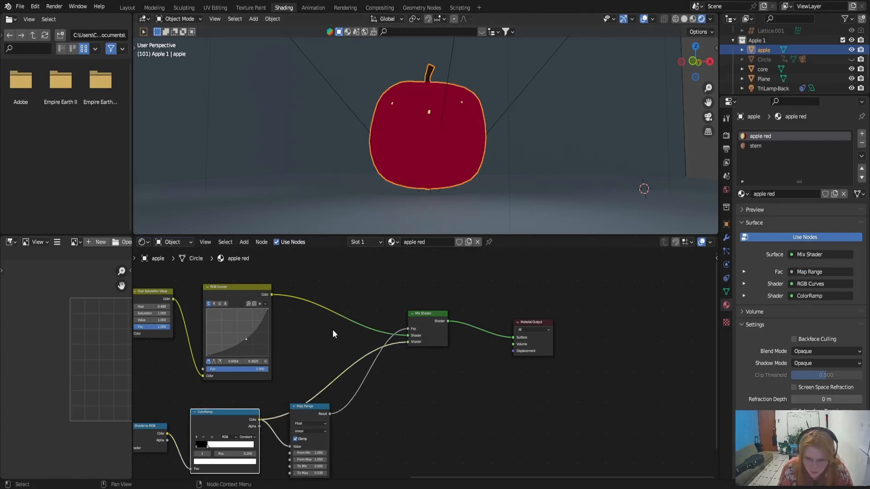
Shift the pale yellow stop of the upper ColorRamp to position 0.200
scroll(405, 159, "down", 4)
scroll(404, 168, "up", 5)
middle_click_drag(405, 169, 380, 246)
scroll(218, 385, "down", 6)
scroll(388, 357, "up", 6)
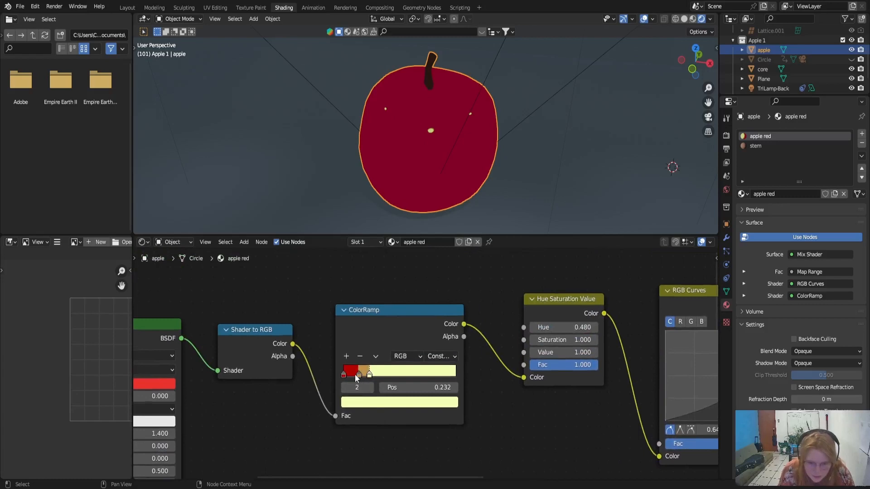
mouse_move(355, 375)
left_mouse_down()
mouse_move(346, 375)
mouse_move(358, 374)
left_mouse_up()
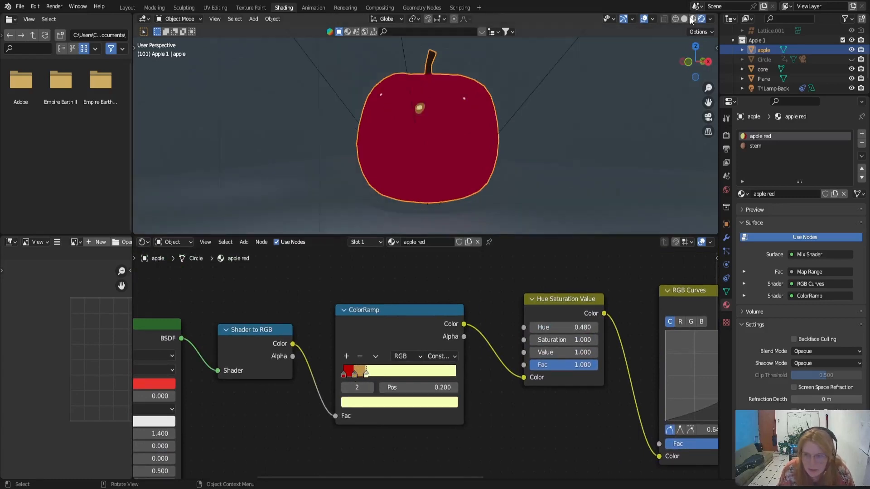
Examine the apple from several sides in material preview and in rendered shading
left_click(693, 19)
mouse_move(516, 125)
middle_mouse_down()
mouse_move(393, 174)
mouse_move(280, 146)
mouse_move(173, 142)
mouse_move(673, 134)
mouse_move(236, 138)
middle_mouse_up()
middle_click_drag(417, 140, 458, 136)
left_click(702, 19)
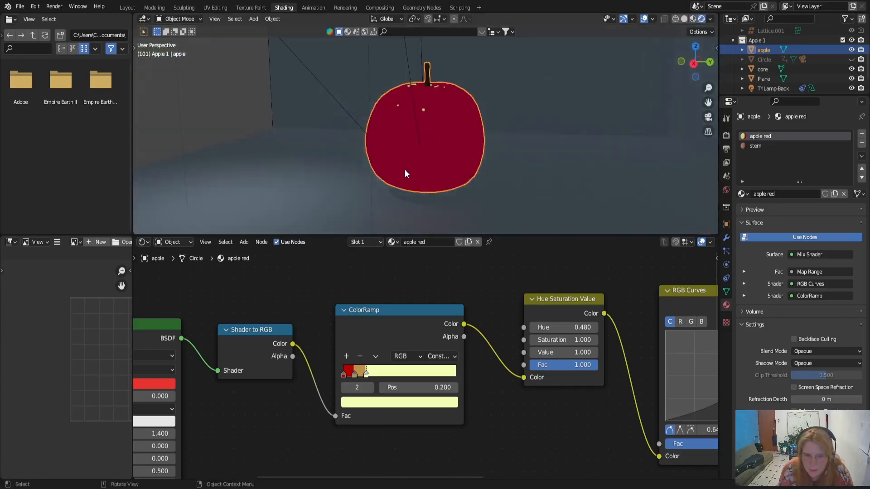
middle_click_drag(404, 172, 472, 165)
Move the upper ColorRamp's tan stop to 0.027 and its pale yellow stop to 0.041, close to the red end
mouse_move(367, 375)
left_mouse_down()
mouse_move(414, 375)
mouse_move(363, 368)
left_mouse_up()
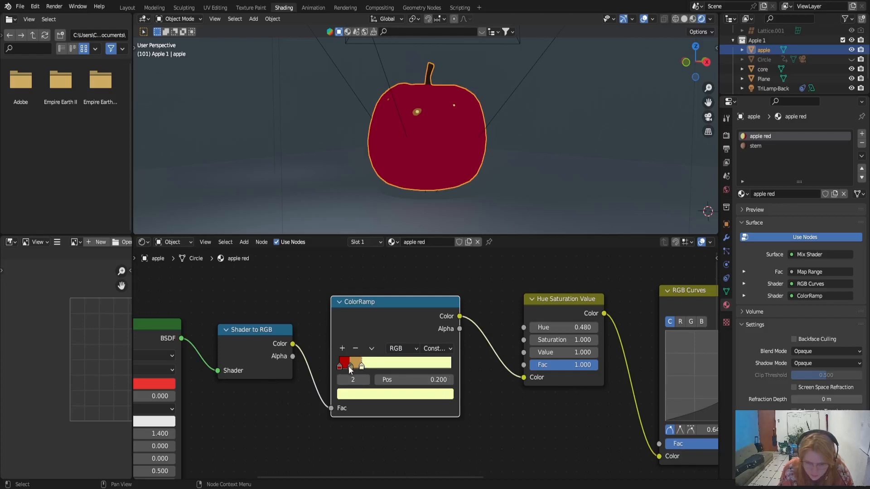
left_click_drag(345, 367, 374, 367)
mouse_move(434, 368)
left_mouse_down()
mouse_move(346, 369)
mouse_move(463, 366)
mouse_move(326, 367)
mouse_move(360, 366)
mouse_move(343, 367)
left_mouse_up()
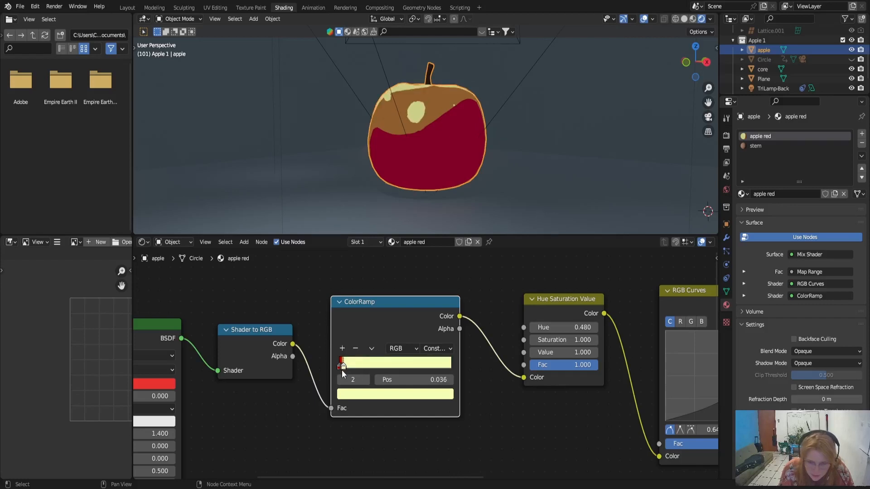
scroll(335, 378, "up", 2)
scroll(334, 377, "up", 4)
middle_click_drag(254, 386, 417, 380)
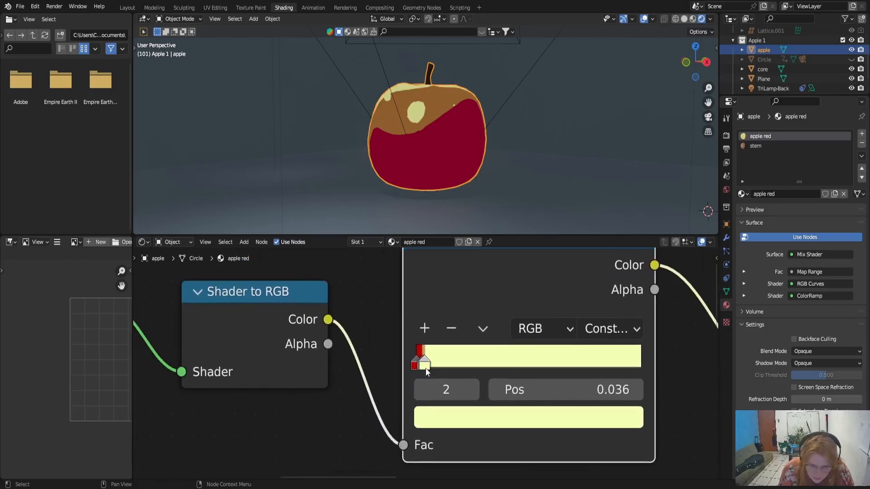
left_click_drag(427, 367, 429, 368)
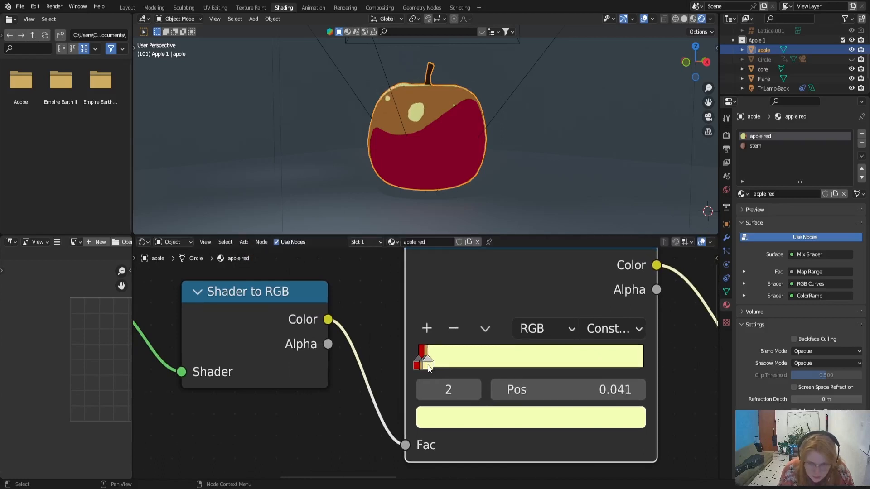
Examine the apple's new shading, switching to the camera view and playing the animation
middle_click_drag(449, 149, 498, 81)
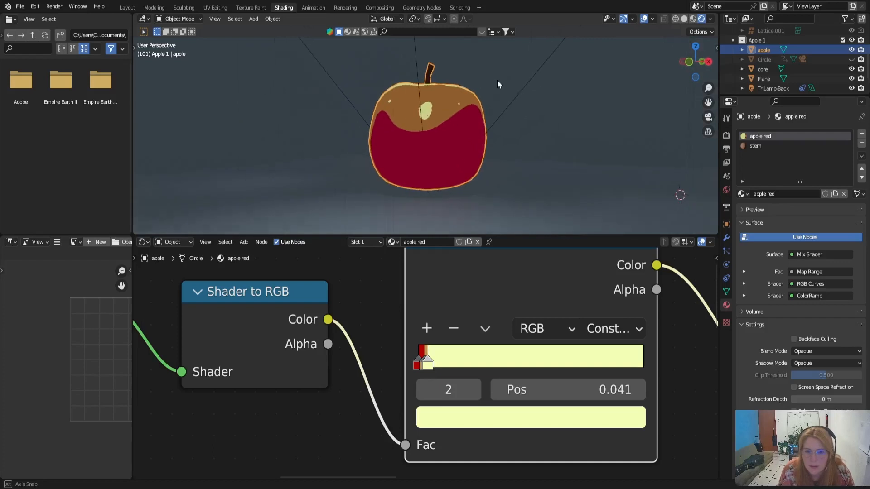
scroll(490, 165, "down", 5)
scroll(442, 145, "up", 5)
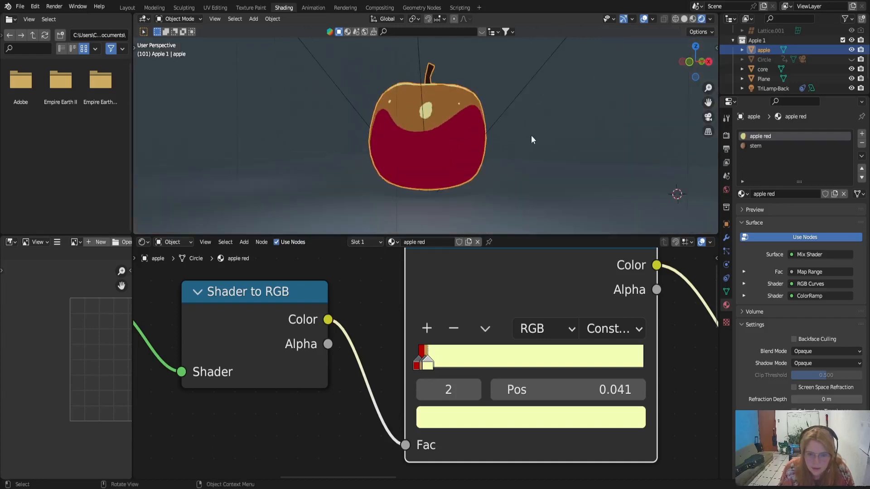
left_click(514, 131)
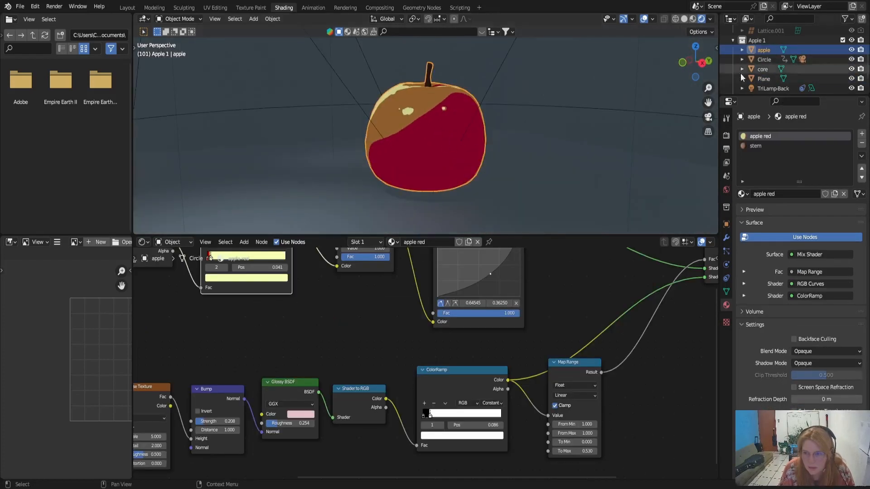
key("KP_0")
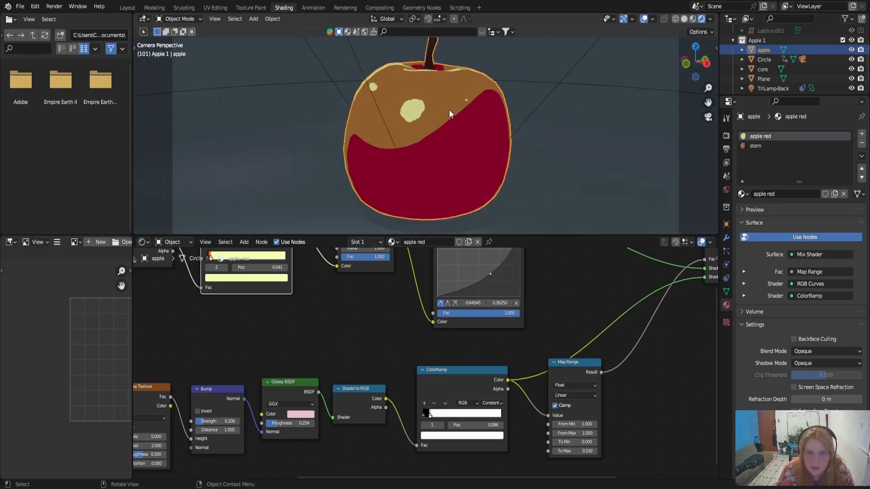
key("space")
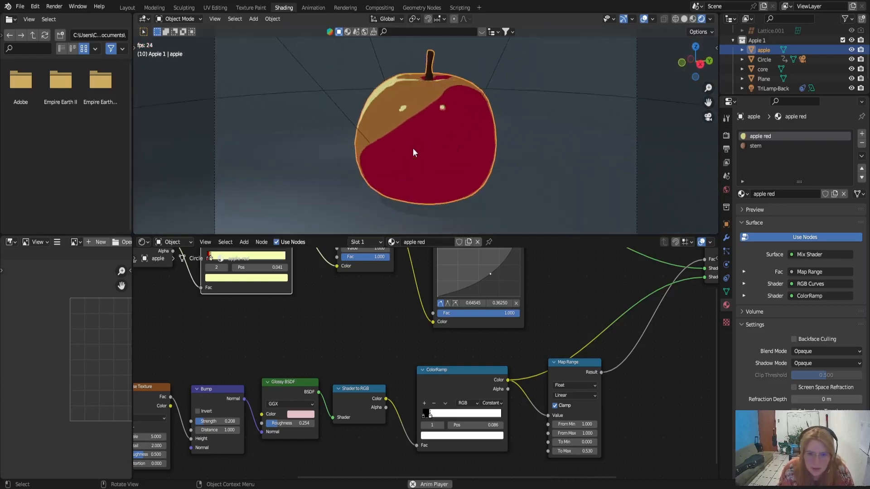
Stop the playback and recolour the upper ColorRamp's tan stop to a muted red with hue 0.018 and saturation 0.841
scroll(290, 311, "up", 1)
middle_click_drag(290, 311, 478, 368)
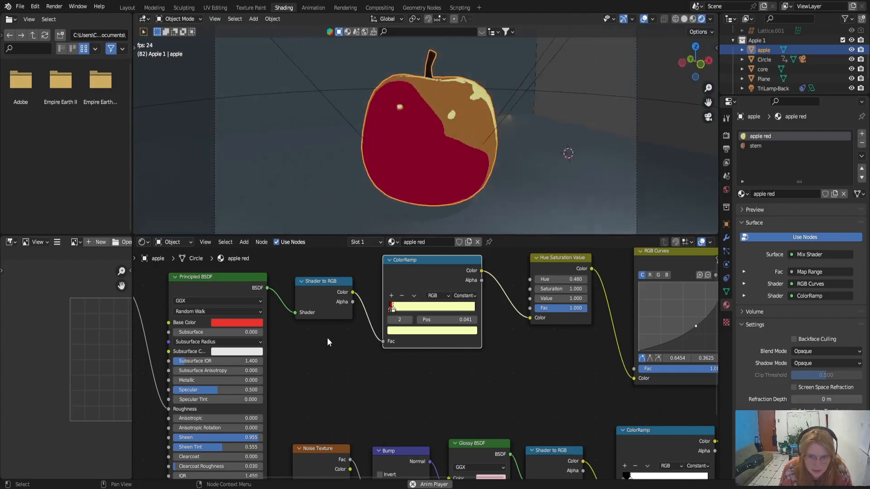
scroll(327, 338, "up", 1)
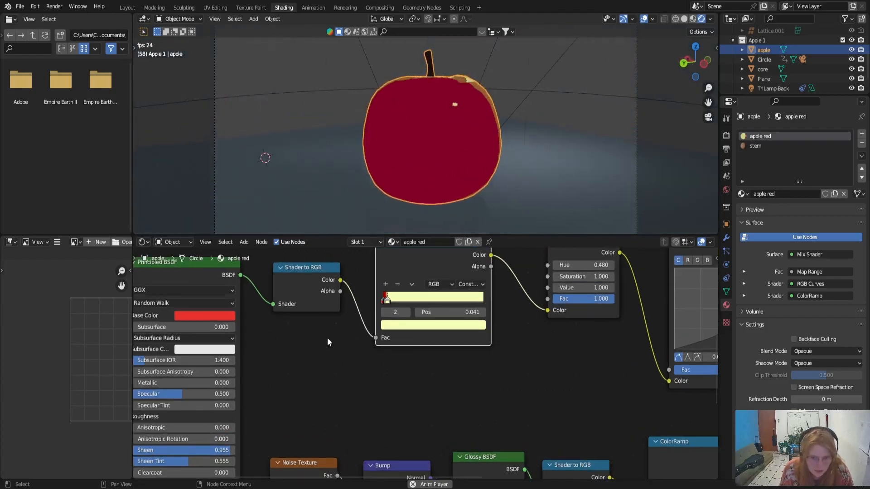
scroll(382, 302, "up", 2)
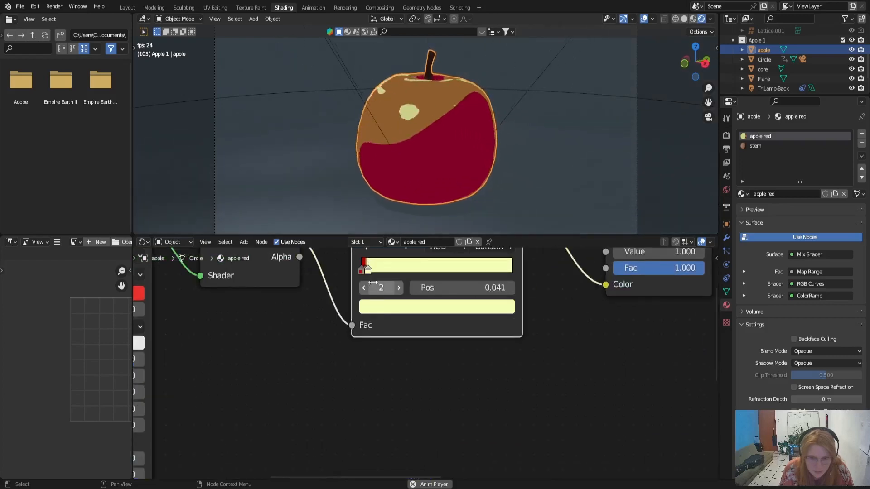
key("space")
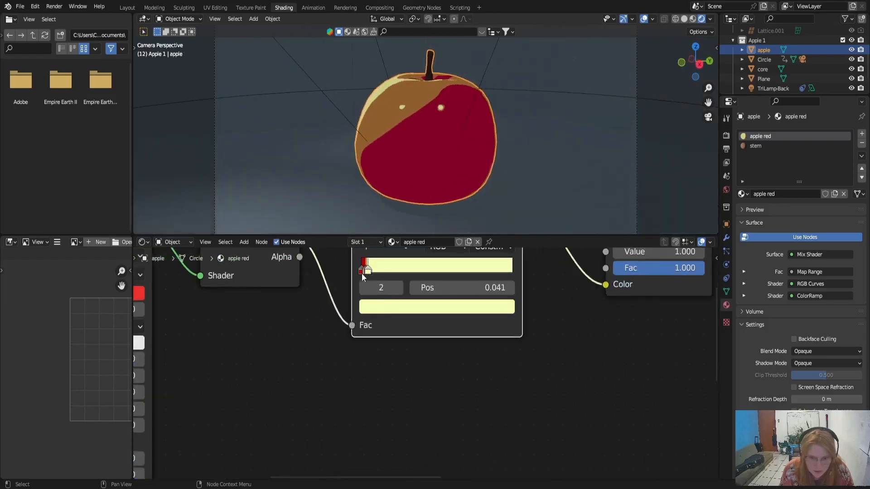
left_click(363, 272)
left_click(401, 312)
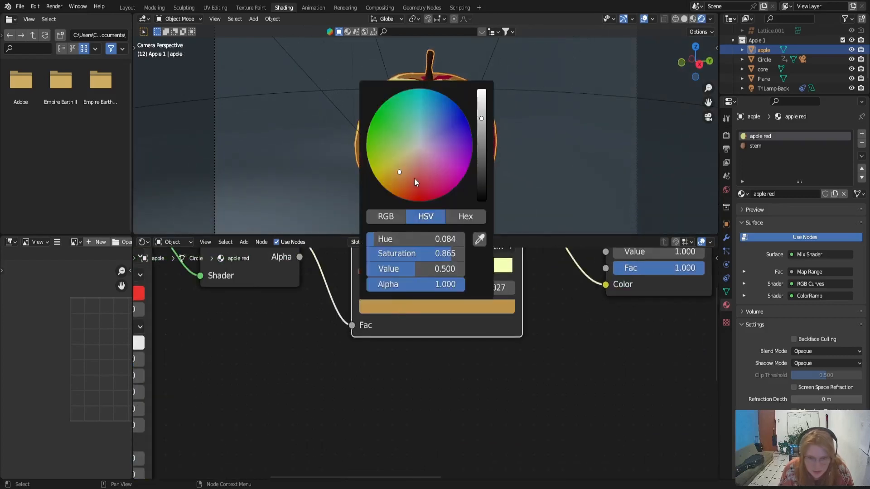
left_click_drag(415, 178, 414, 177)
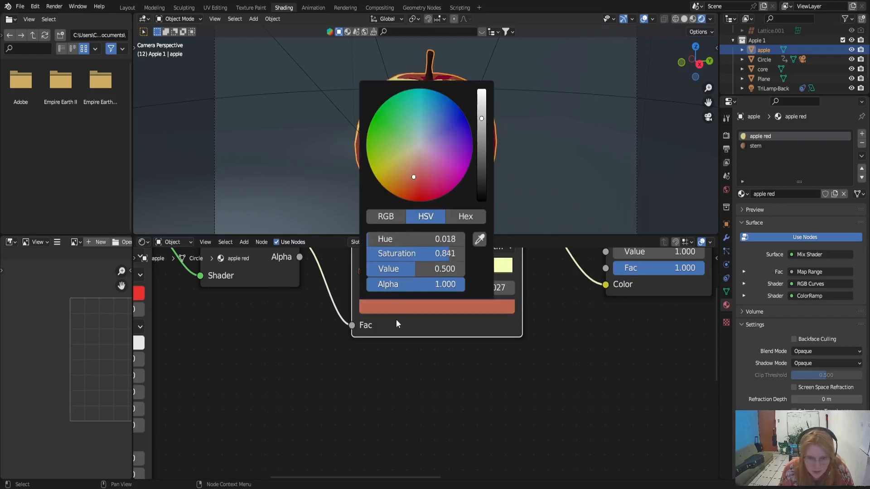
Play the animation to check the new colour, and set the upper ColorRamp's interpolation to Linear
key("space")
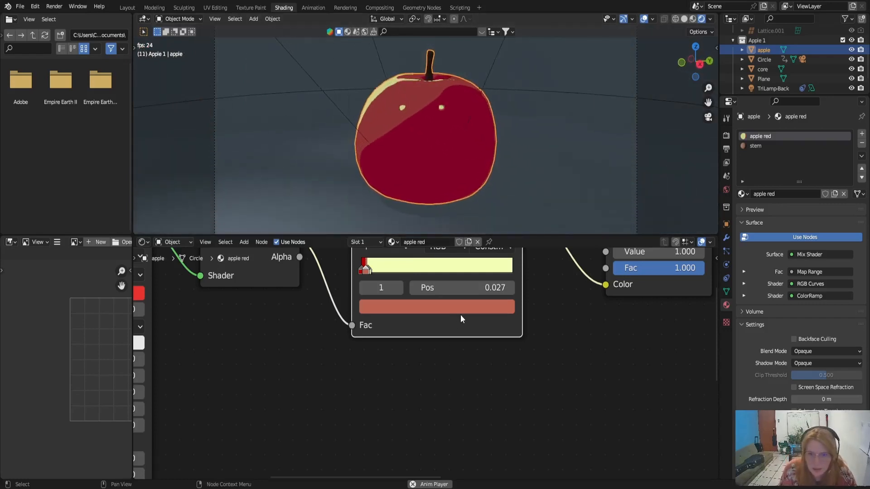
scroll(460, 314, "down", 2)
left_click(426, 338)
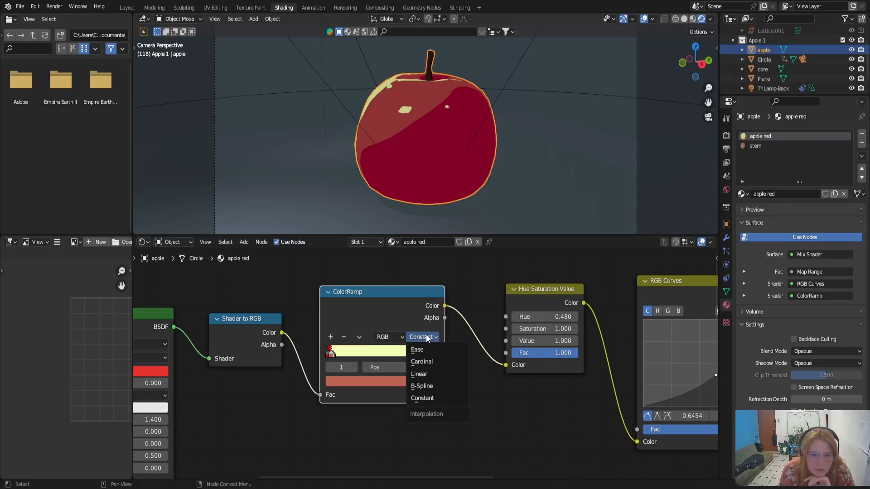
left_click(419, 374)
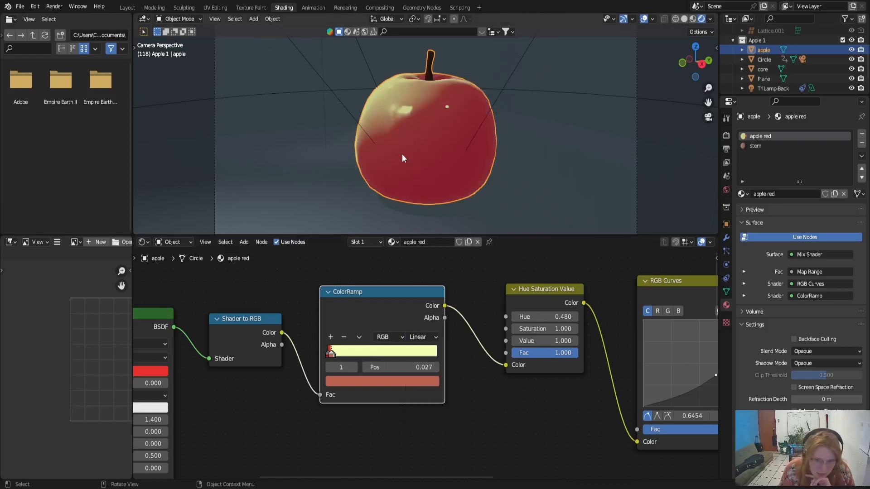
middle_click_drag(402, 153, 422, 142)
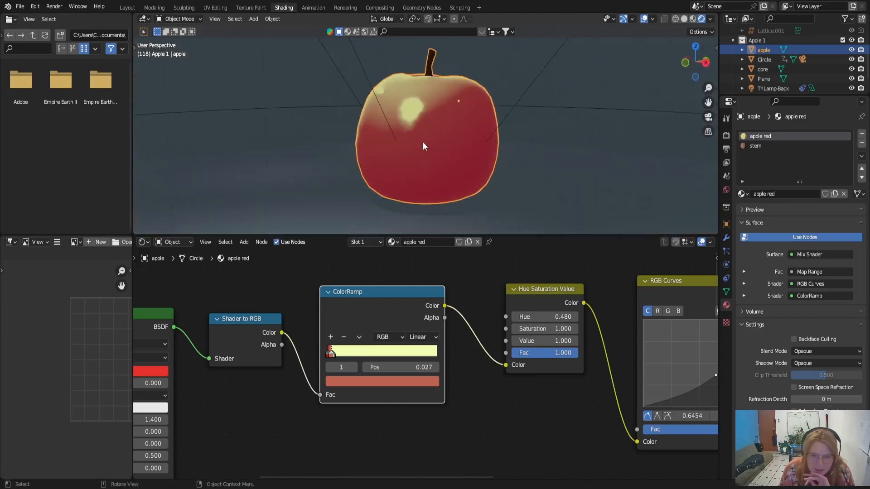
key("KP_0")
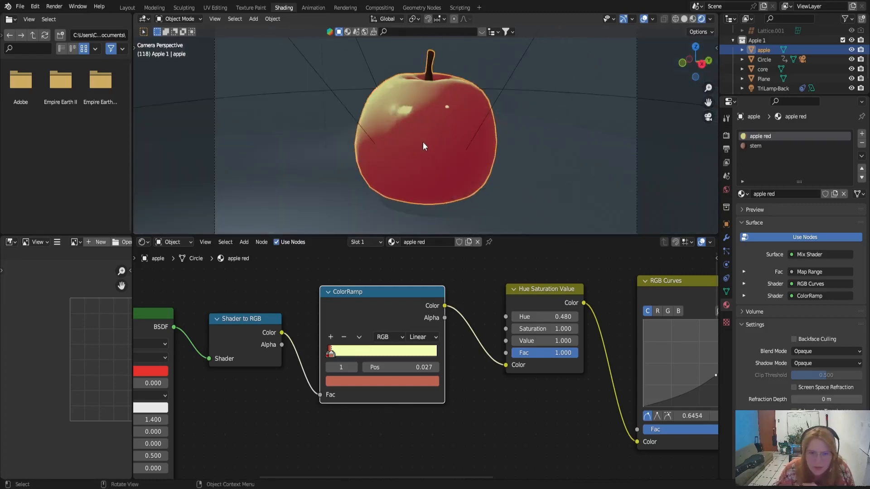
Move the upper ColorRamp's muted red stop to 0.018 and its pale yellow stop to 0.036
mouse_move(328, 350)
left_mouse_down()
mouse_move(339, 356)
mouse_move(329, 356)
left_mouse_up()
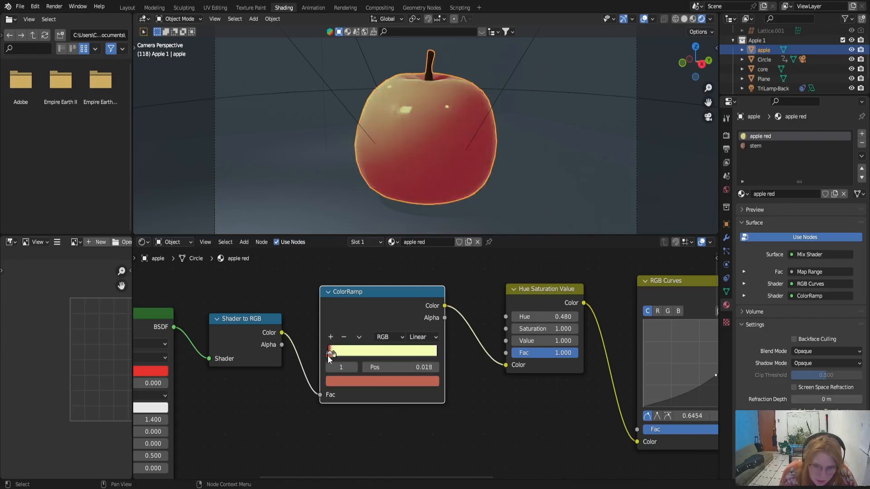
scroll(440, 157, "up", 6)
scroll(441, 157, "down", 4)
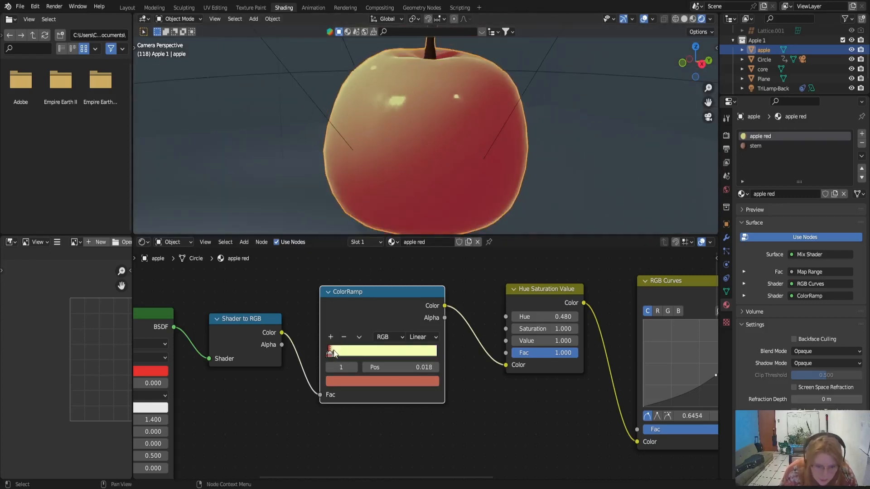
left_click_drag(336, 354, 334, 355)
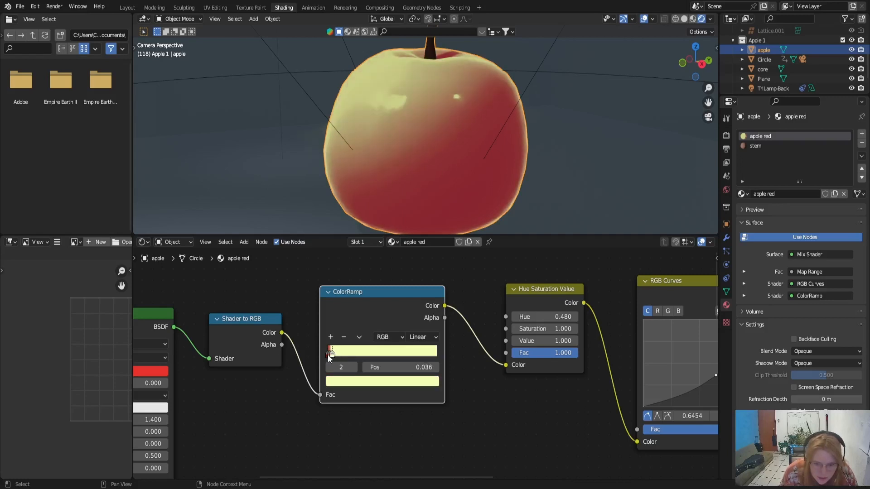
scroll(407, 171, "down", 3)
scroll(406, 170, "up", 2)
scroll(407, 163, "down", 1)
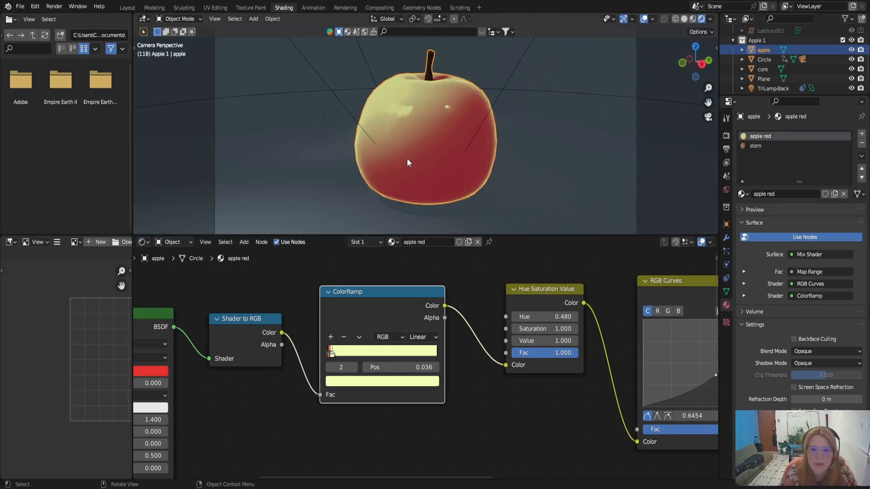
Recolour the upper ColorRamp's pale yellow stop at position 0.036 to a warm golden yellow
left_click(365, 384)
mouse_move(348, 280)
left_mouse_down()
mouse_move(362, 288)
mouse_move(351, 284)
left_mouse_up()
scroll(464, 196, "down", 2)
scroll(463, 196, "up", 4)
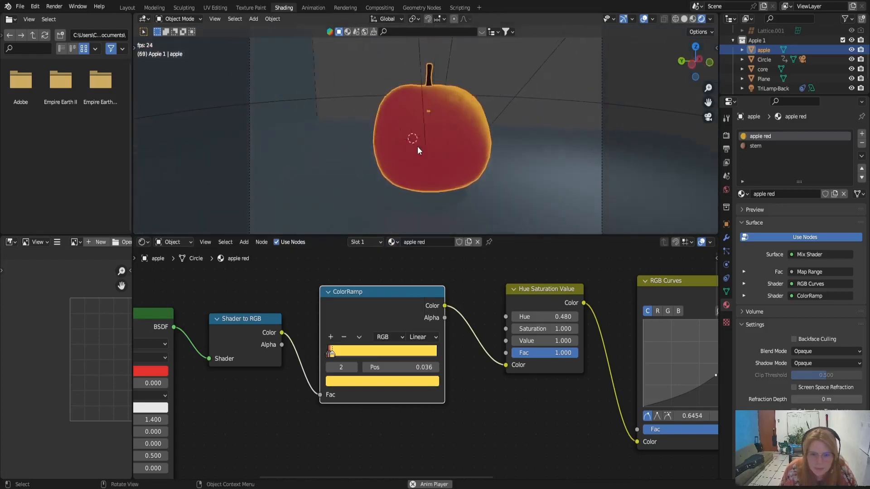
Play and pause the animation repeatedly to check the red-and-golden shading from several camera angles
key("space")
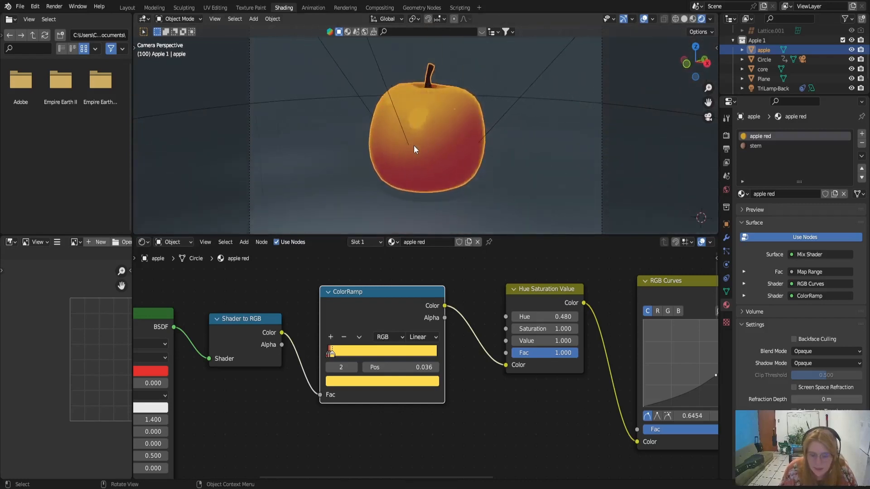
key("space")
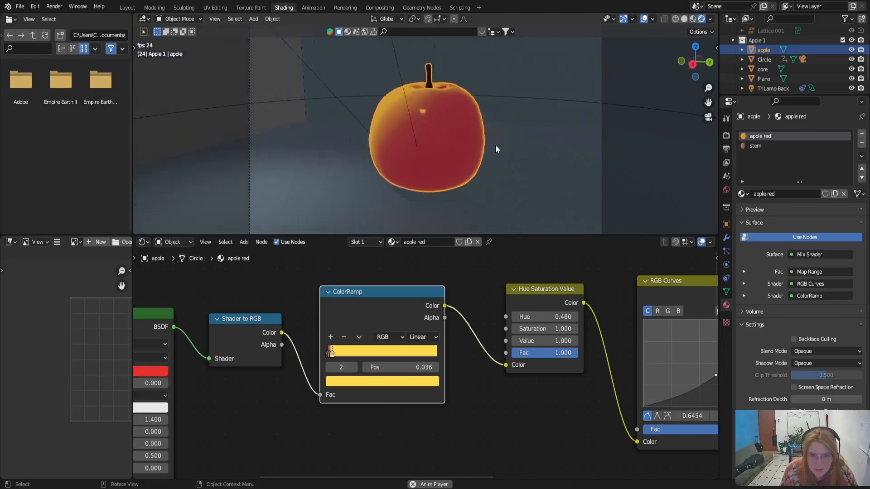
key("space")
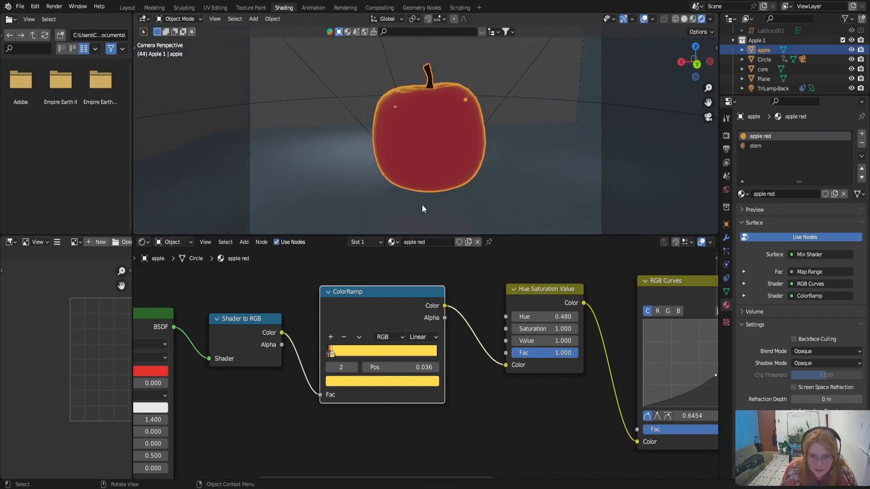
key("space")
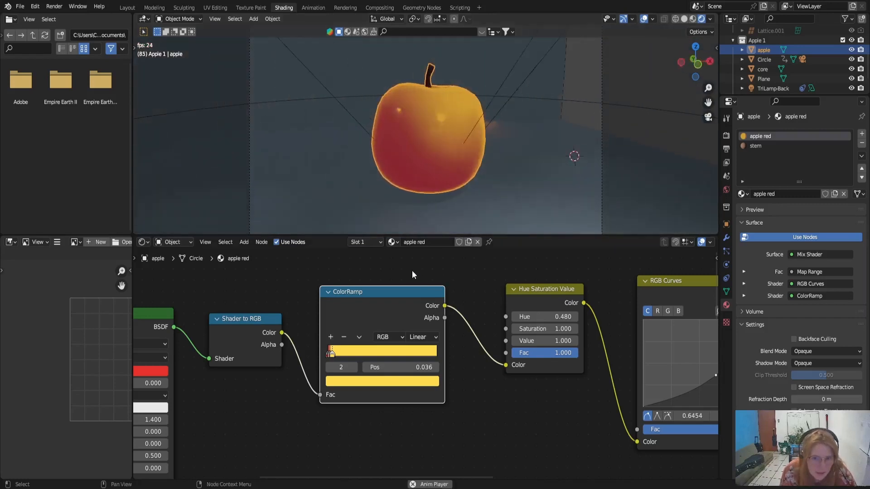
key("space")
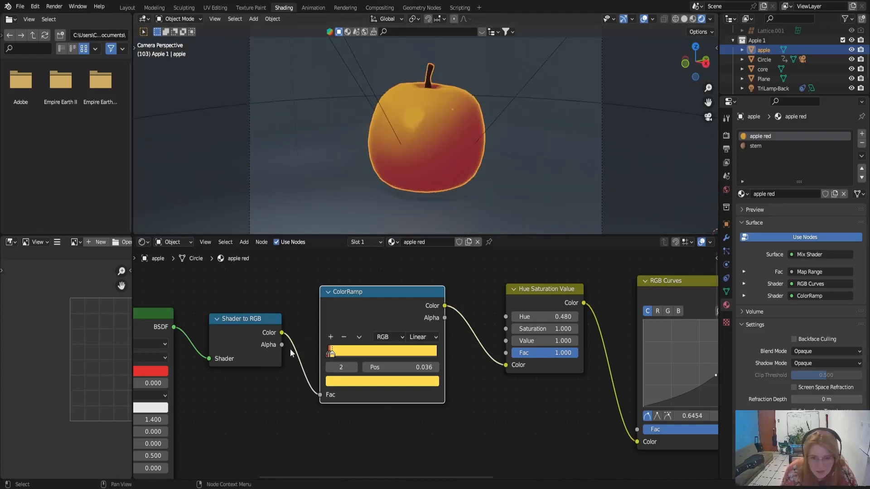
Set the colour of the Glossy BSDF in the apple's highlight branch to white
scroll(299, 363, "down", 5)
middle_click_drag(391, 417, 252, 248)
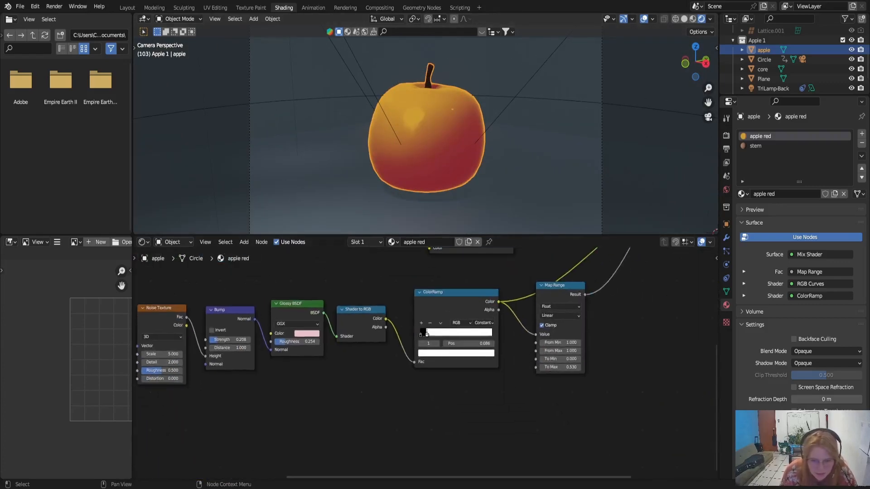
scroll(610, 404, "down", 3)
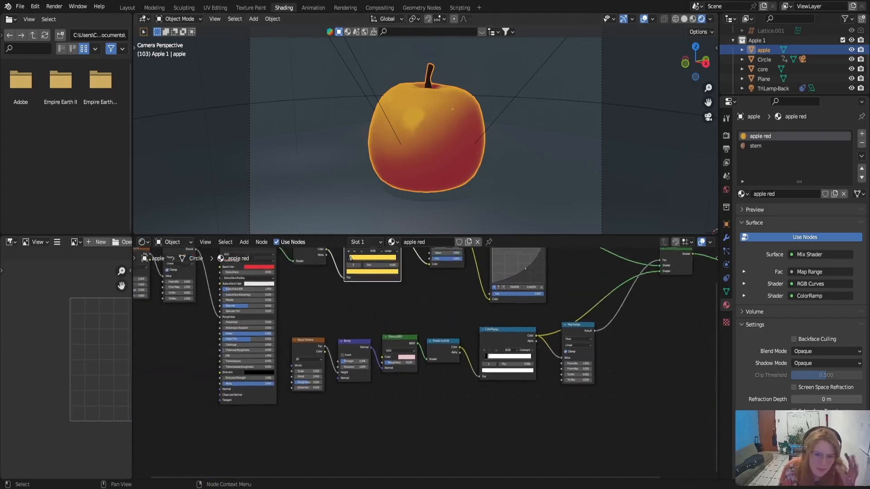
middle_click_drag(419, 329, 554, 345)
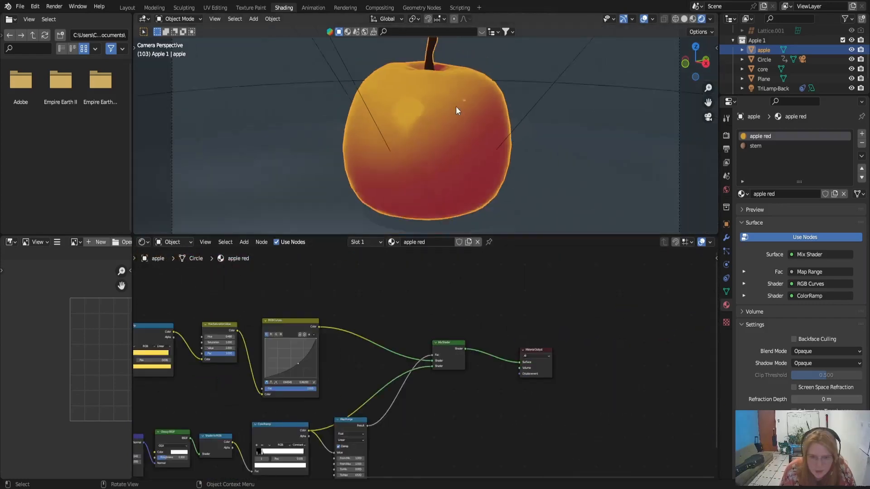
Play the animation with the whole camera frame in view to check the highlight, and stop it
scroll(428, 126, "down", 3)
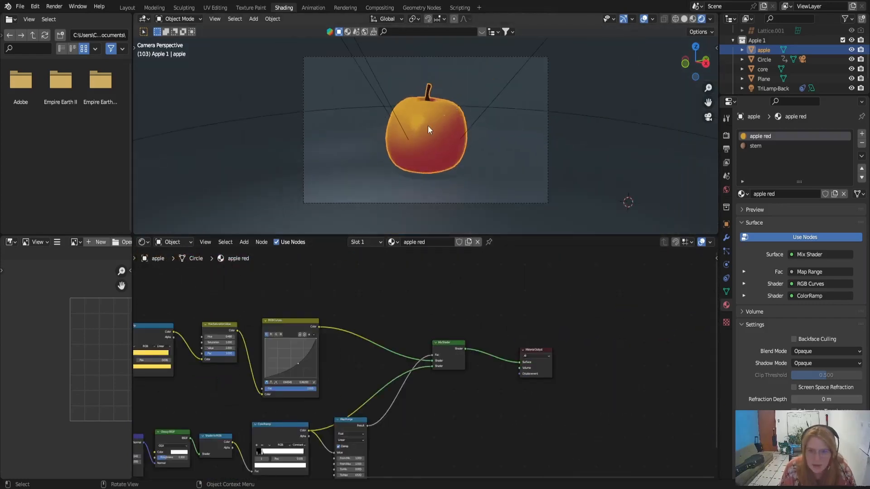
key("space")
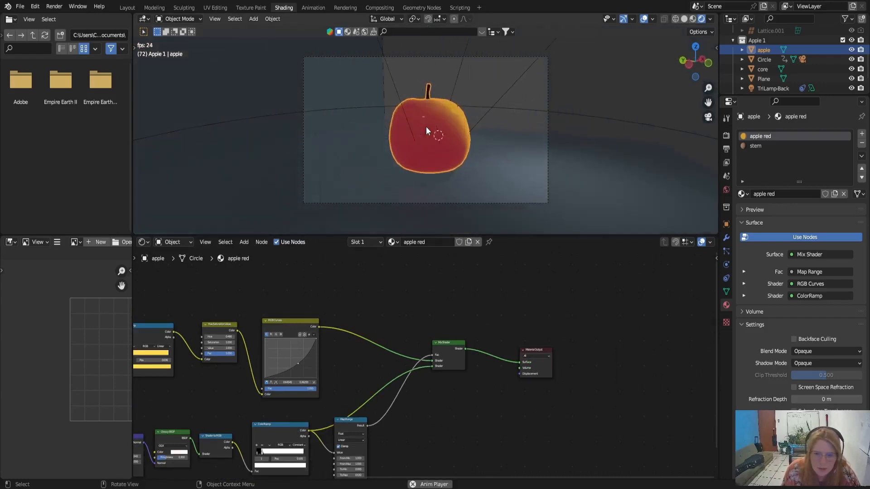
key("space")
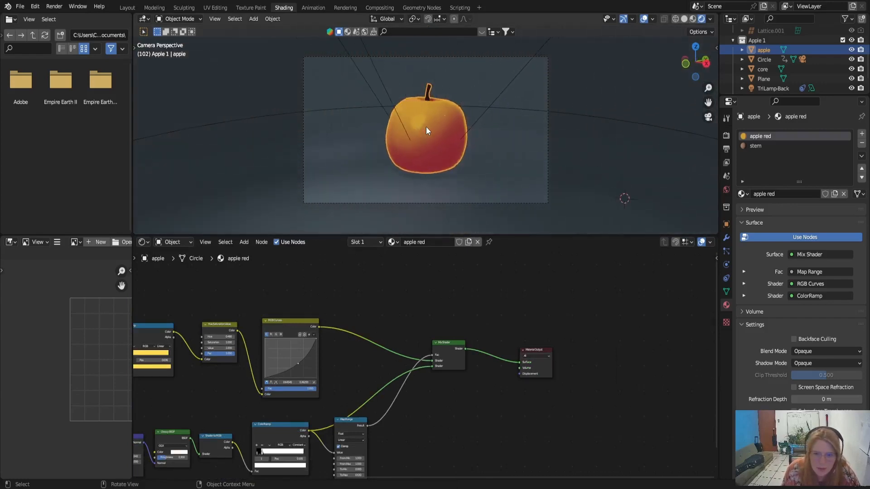
Select the background plane and inspect the nodes of its material
left_click(184, 144)
scroll(556, 78, "down", 4)
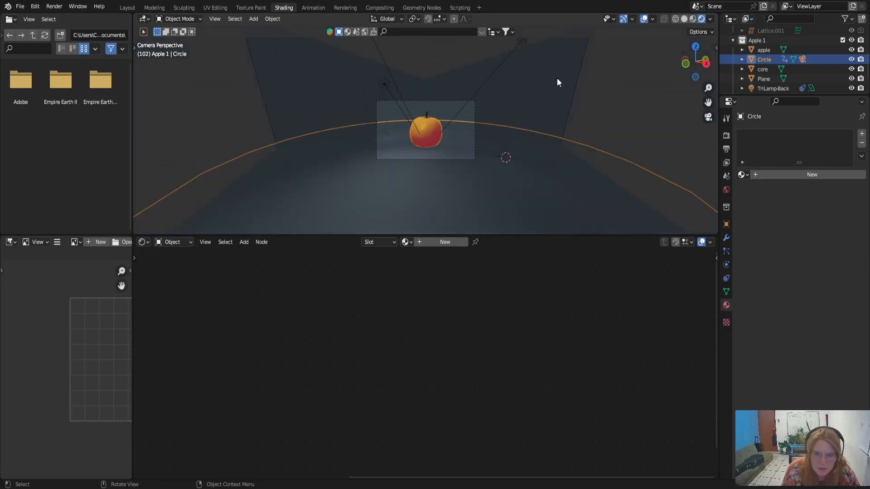
left_click(532, 110)
scroll(443, 174, "up", 4)
scroll(442, 174, "down", 3)
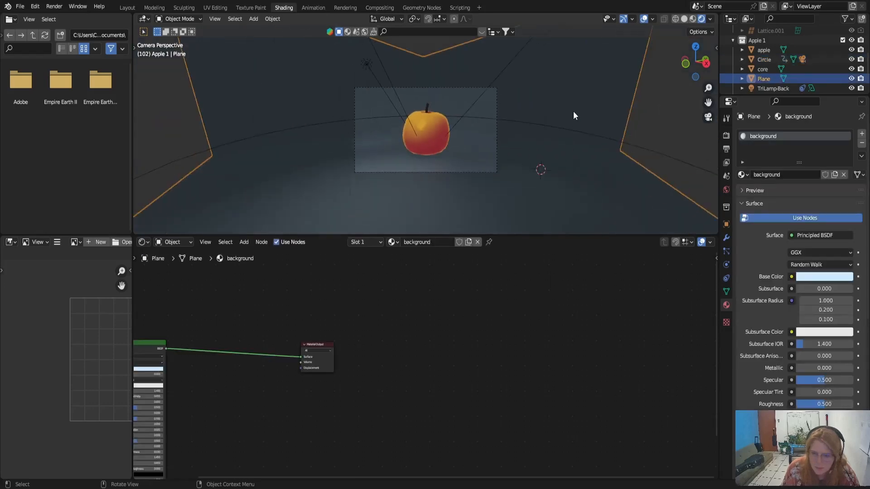
key("Home")
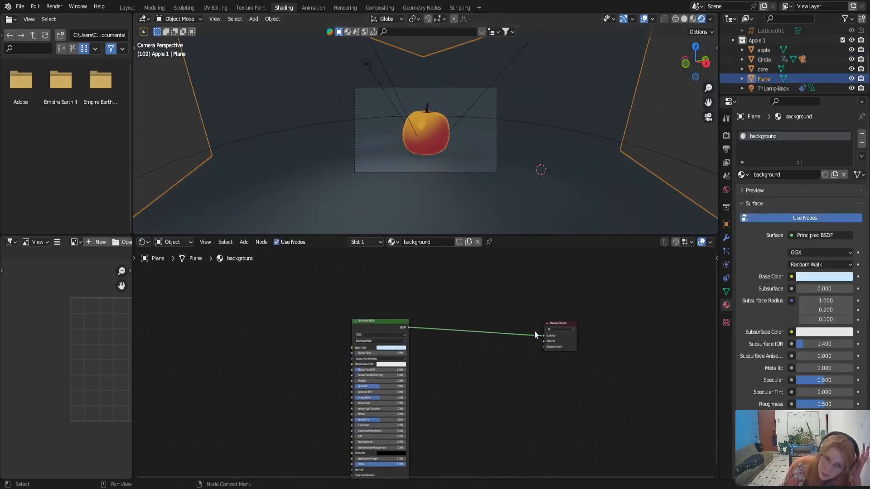
Copy all the apple material's nodes except the Material Output into the background plane's material, placing them above its existing nodes
left_click(427, 132)
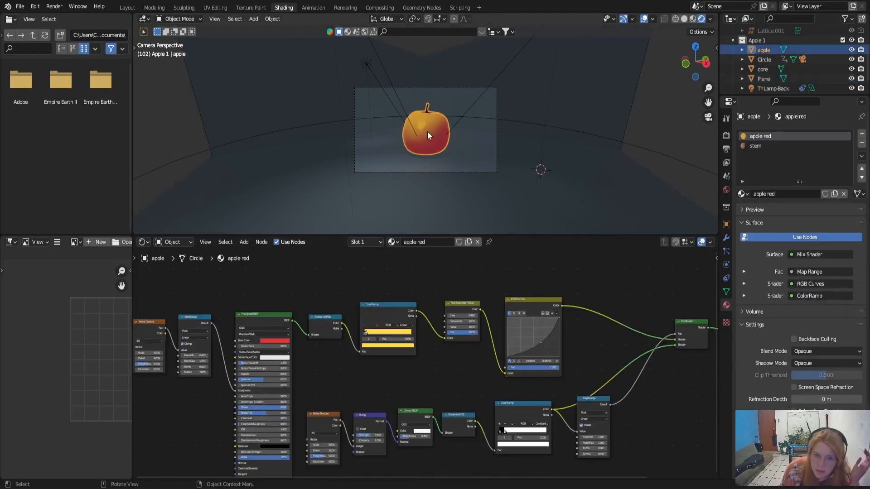
key("Home")
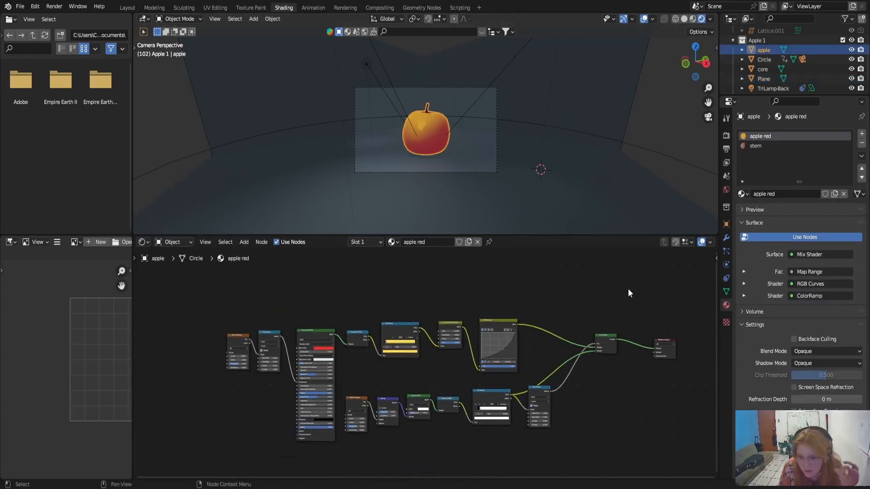
left_click_drag(628, 289, 203, 442)
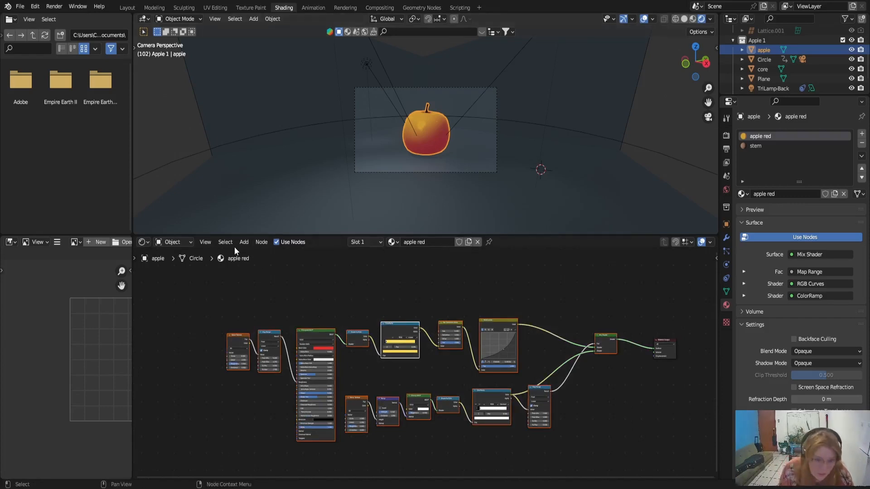
left_click(314, 145)
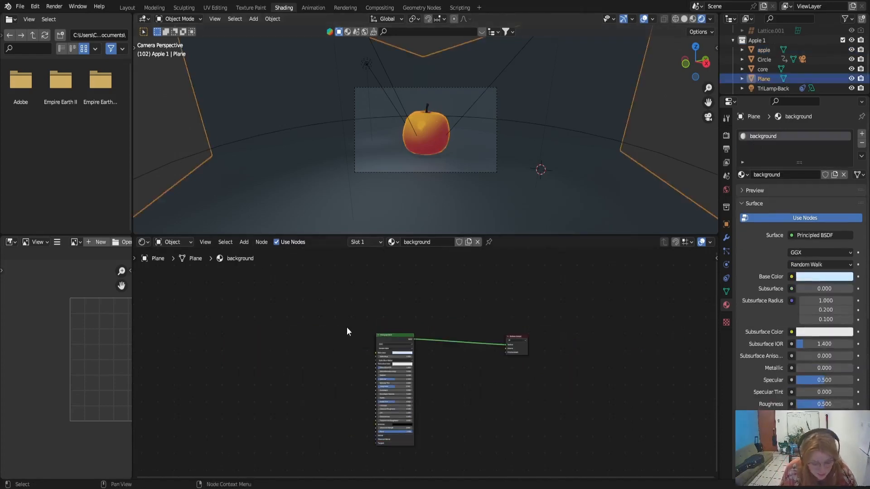
key("ctrl+v")
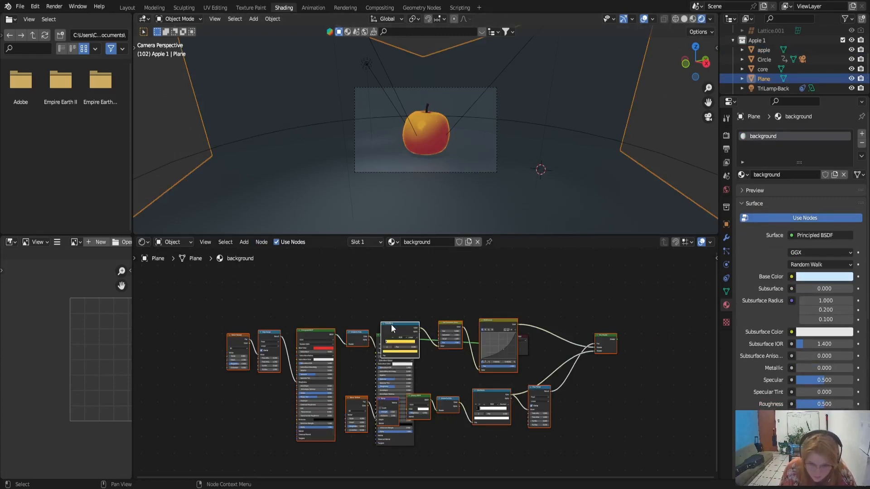
left_click_drag(391, 324, 357, 274)
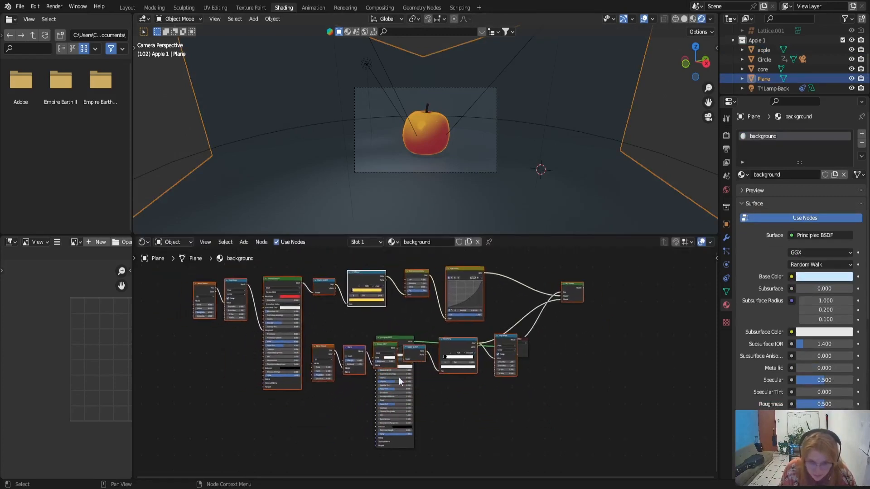
Delete the background's original Principled BSDF and connect the pasted Mix Shader to the Material Output, moved beyond the pasted nodes
left_click(400, 340)
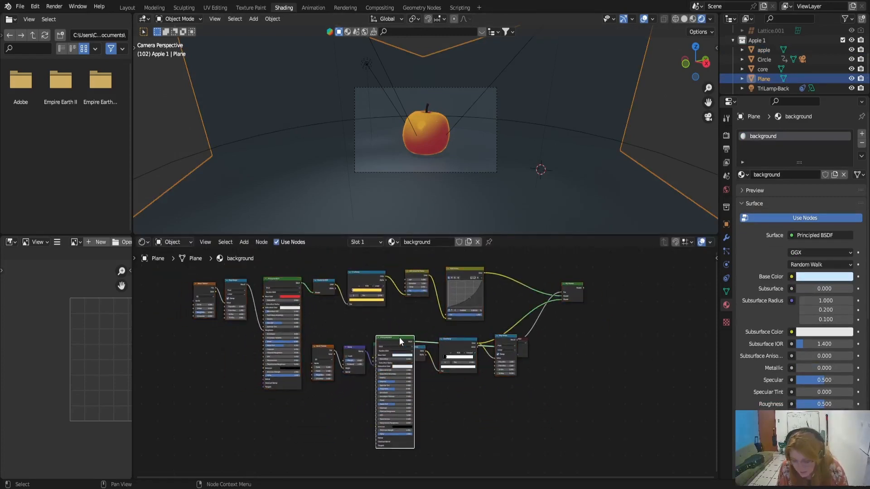
key("x")
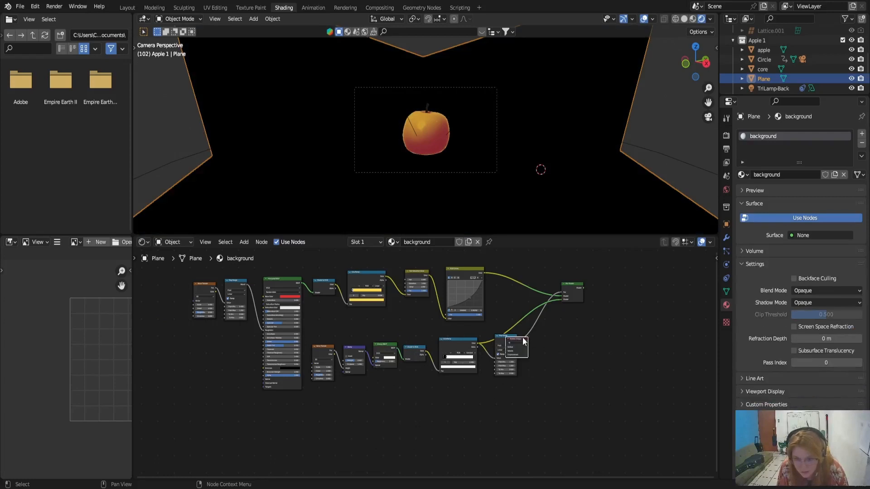
left_click_drag(523, 341, 633, 277)
left_click_drag(583, 287, 616, 281)
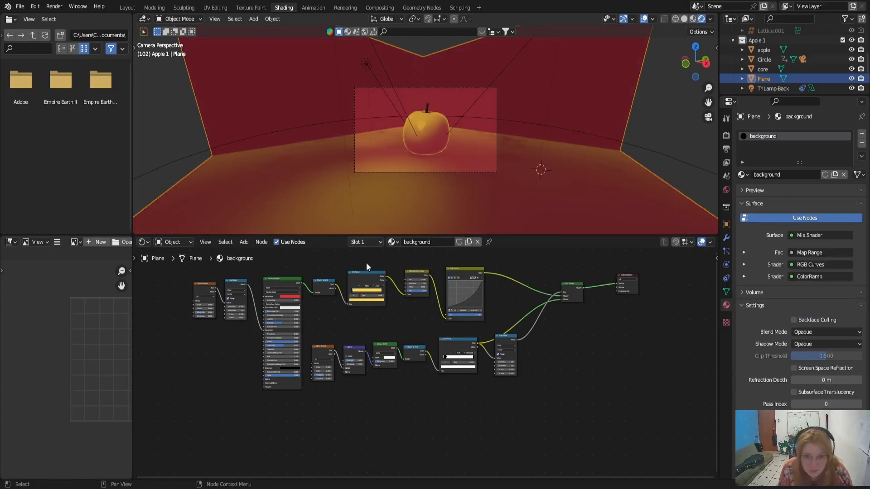
Recolour the golden stop of the background's upper ColorRamp to bright green
scroll(423, 362, "up", 3)
middle_click_drag(315, 302, 486, 424)
scroll(464, 412, "up", 10)
middle_click_drag(407, 415, 256, 364)
scroll(367, 366, "up", 2)
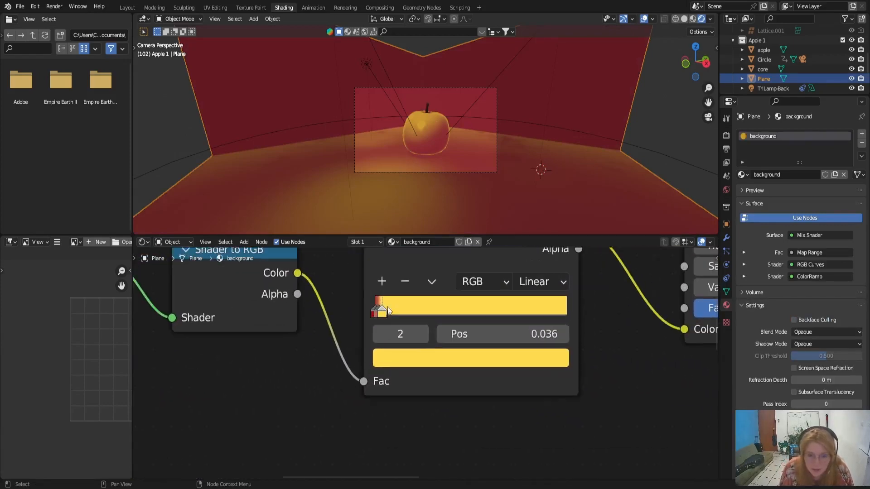
left_click(396, 366)
left_click_drag(412, 181, 390, 123)
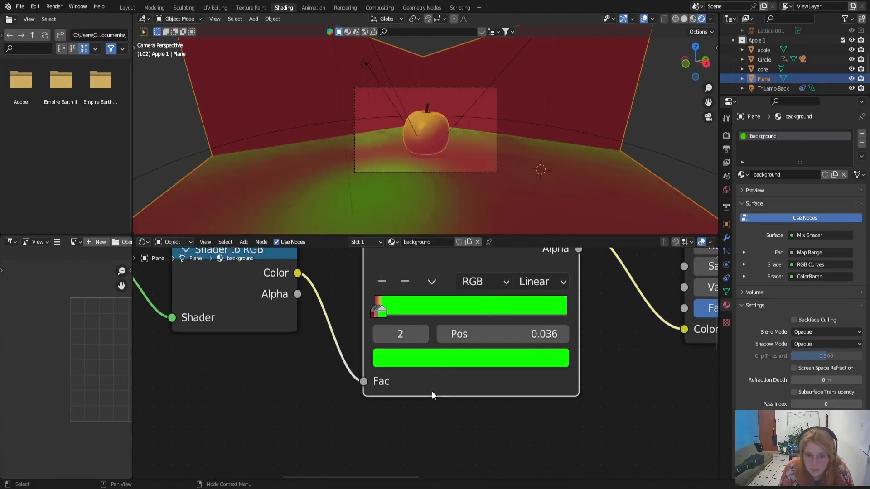
Recolour the dark red stop at position 0.000 of the background's ColorRamp to a muted blue-teal
left_click(374, 311)
left_click(393, 354)
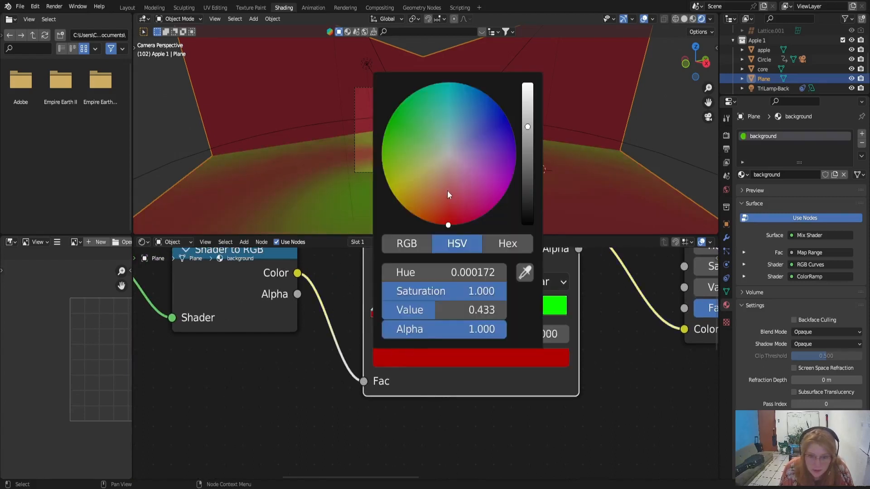
left_click(499, 125)
left_click_drag(498, 125, 451, 132)
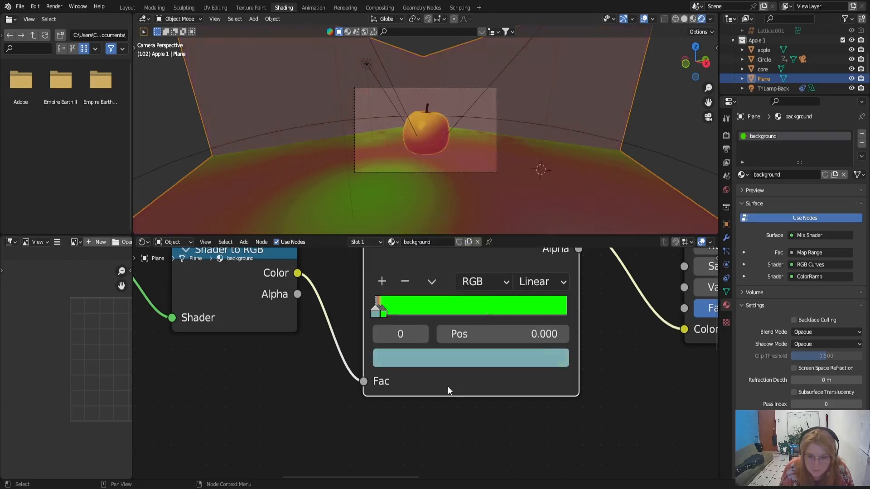
Recolour the ColorRamp's stop at position 0.018 to light grey with hue 0.375 and saturation 0.042
left_click(384, 311)
left_click(376, 312)
left_click(379, 307)
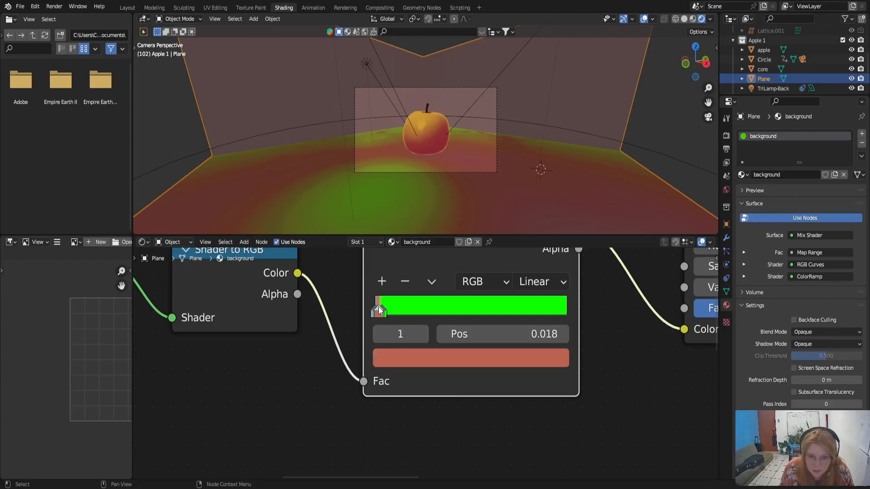
left_click(404, 357)
left_click(434, 170)
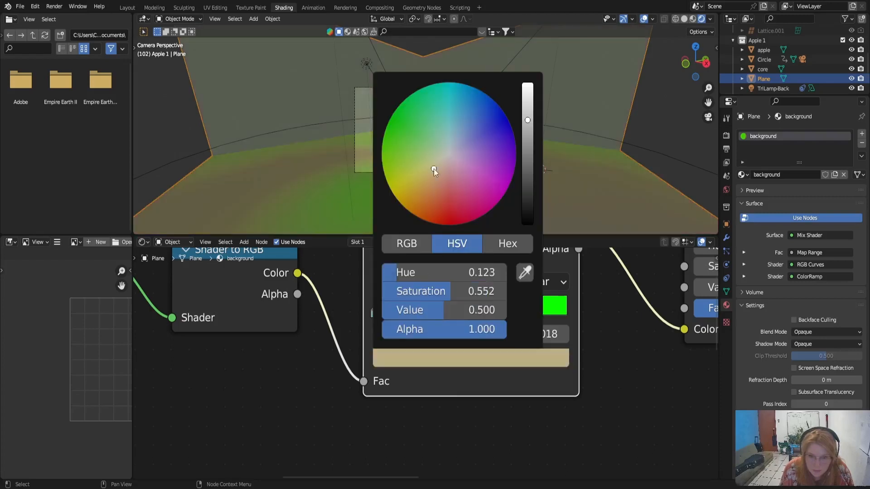
left_click_drag(434, 168, 448, 152)
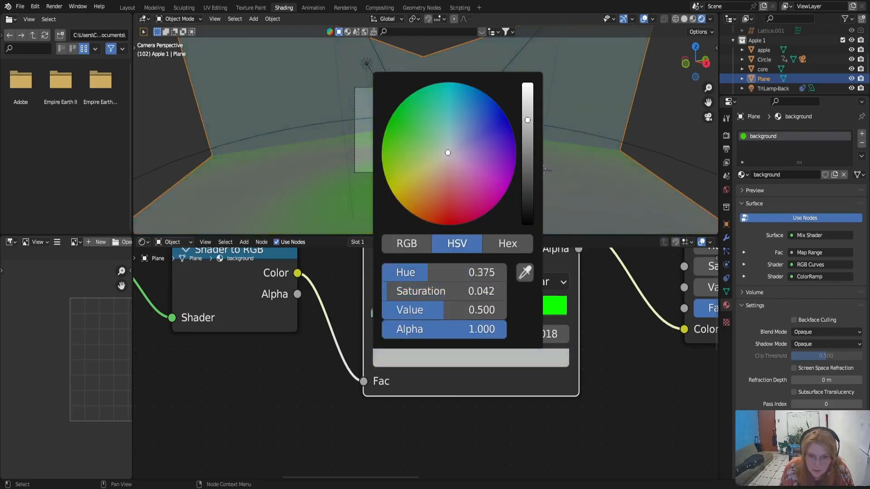
Set the background ColorRamp's interpolation to Constant and play the animation to check the backdrop
scroll(414, 165, "up", 3)
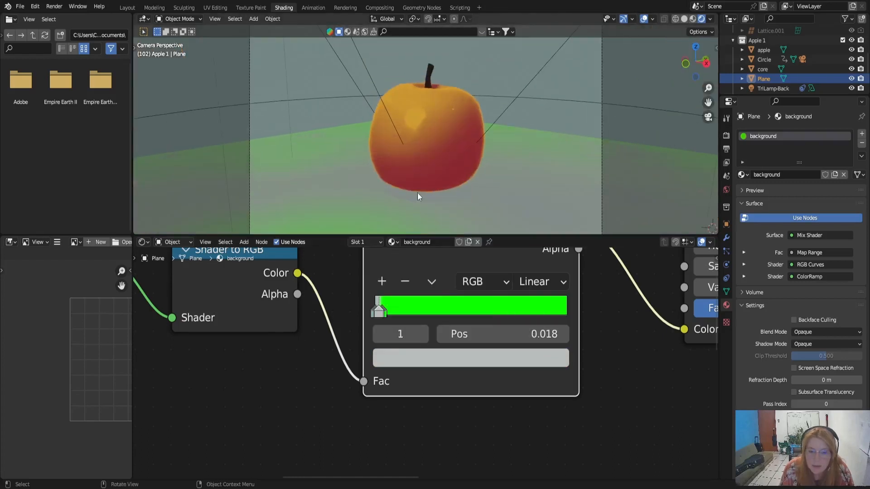
left_click(543, 286)
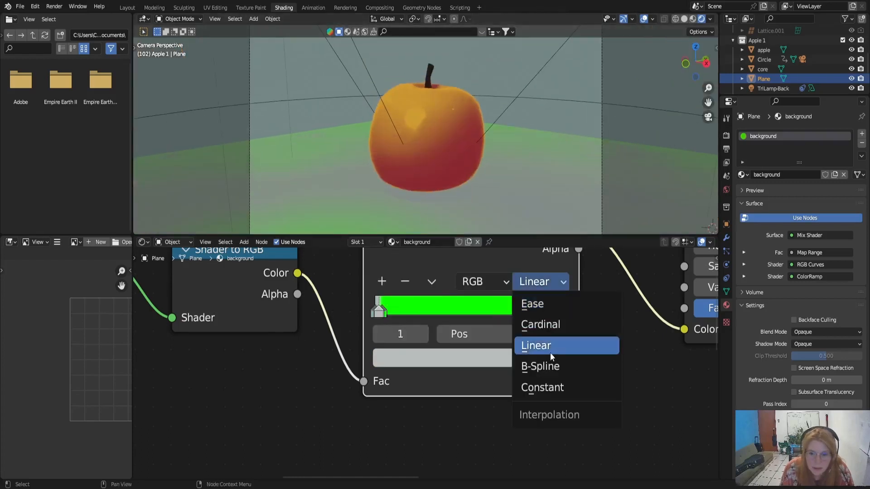
left_click(554, 386)
scroll(442, 181, "down", 2)
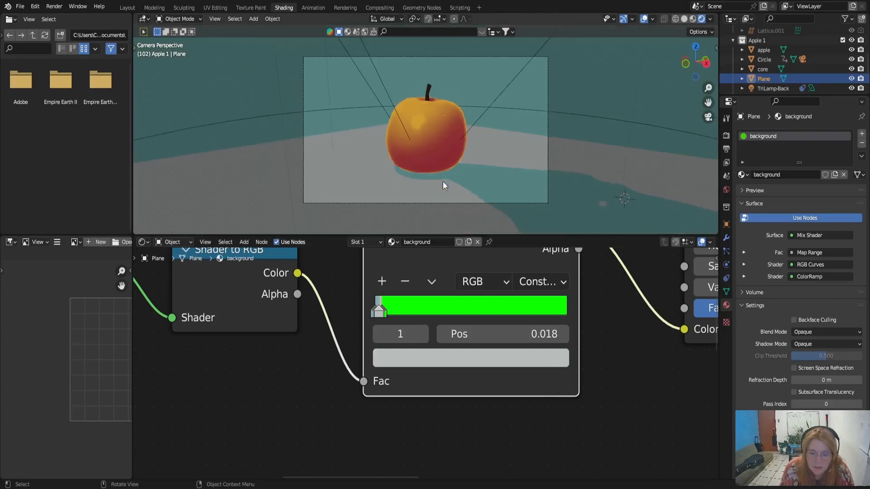
scroll(453, 167, "up", 1)
key("space")
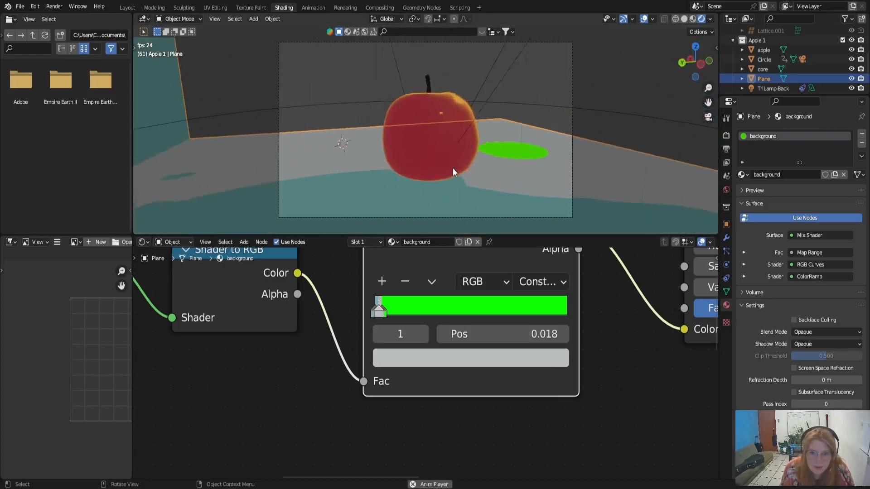
Recolour the background ColorRamp's stop at position 0.036 to pale yellow with hue 0.180 and saturation 0.348, and preview the animation
key("space")
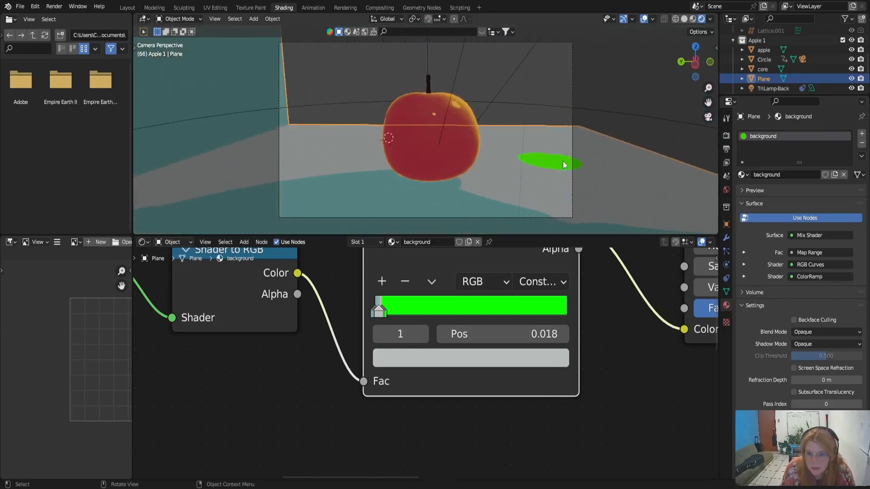
left_click(386, 313)
left_click(408, 358)
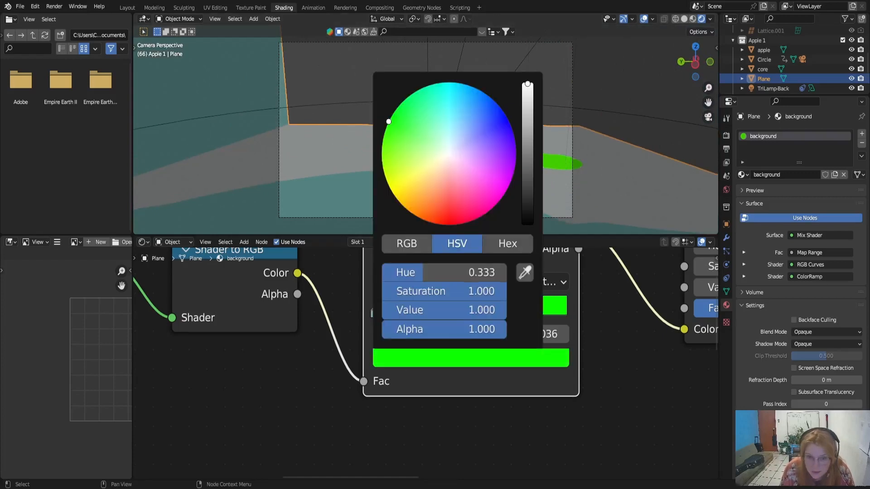
mouse_move(440, 154)
left_mouse_down()
mouse_move(424, 176)
mouse_move(427, 164)
left_mouse_up()
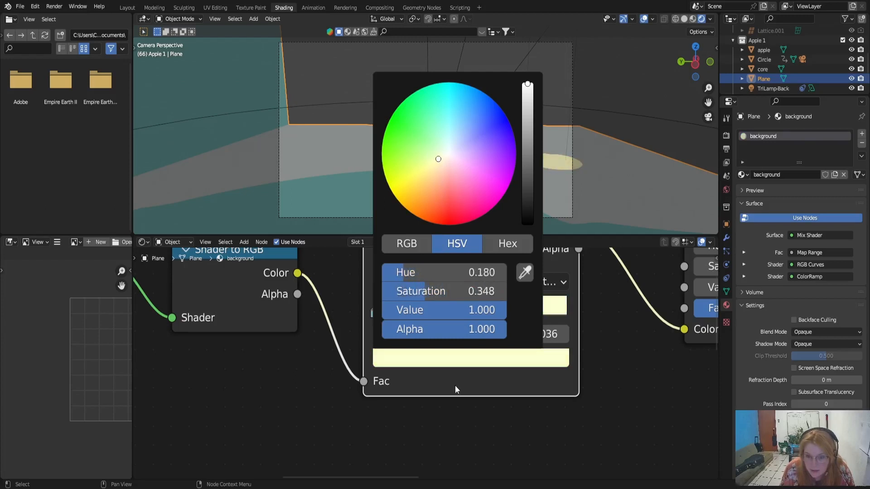
key("space")
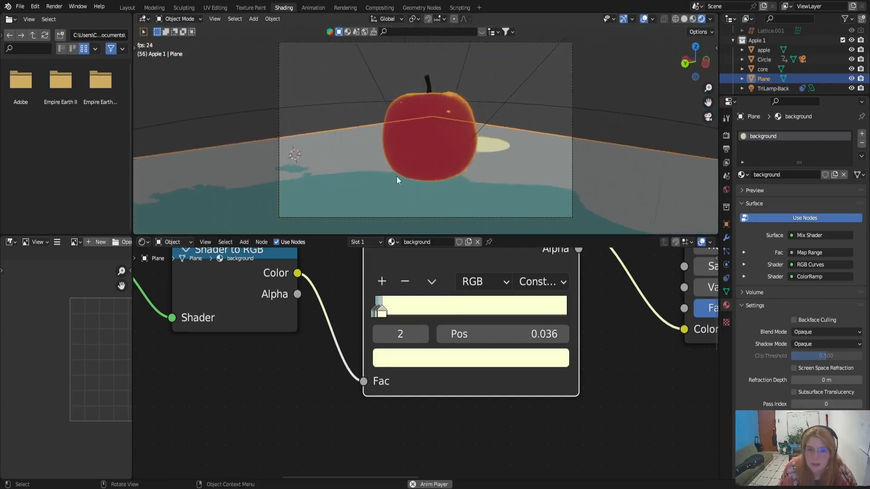
key("space")
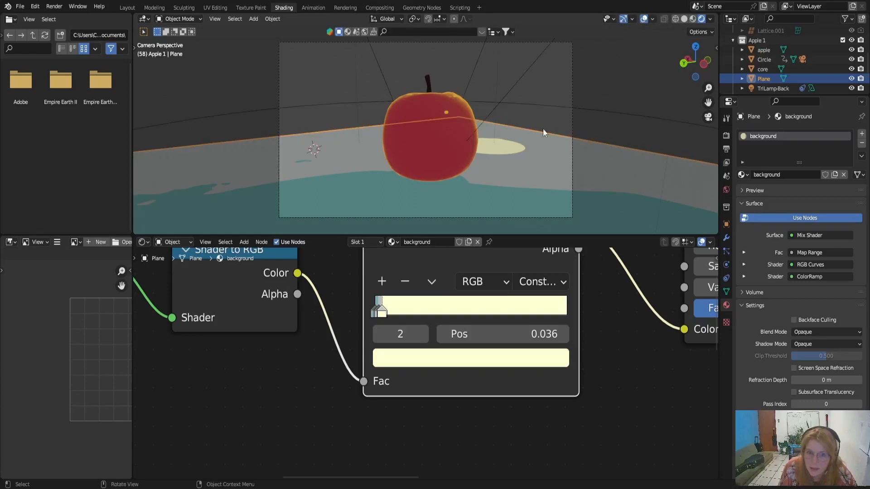
Hide the viewport's overlays and gizmos, and enable Screencast Keys
left_click(643, 20)
left_click(623, 21)
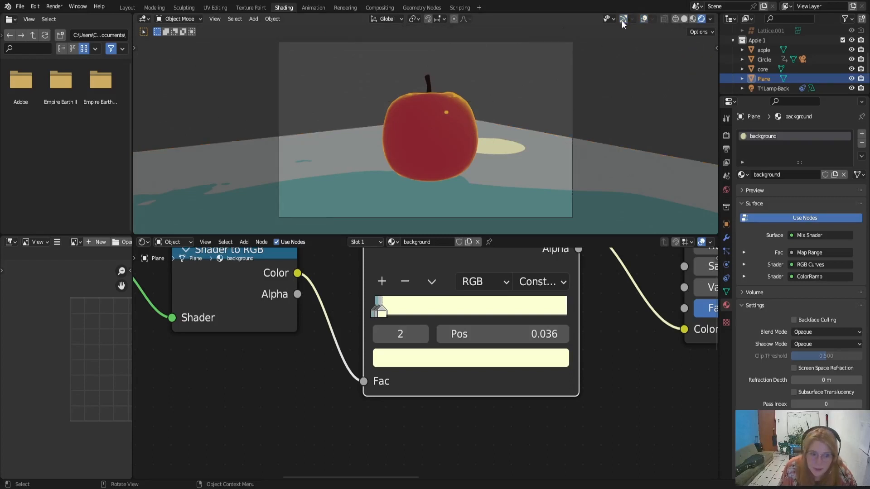
left_click(716, 49)
left_click(714, 224)
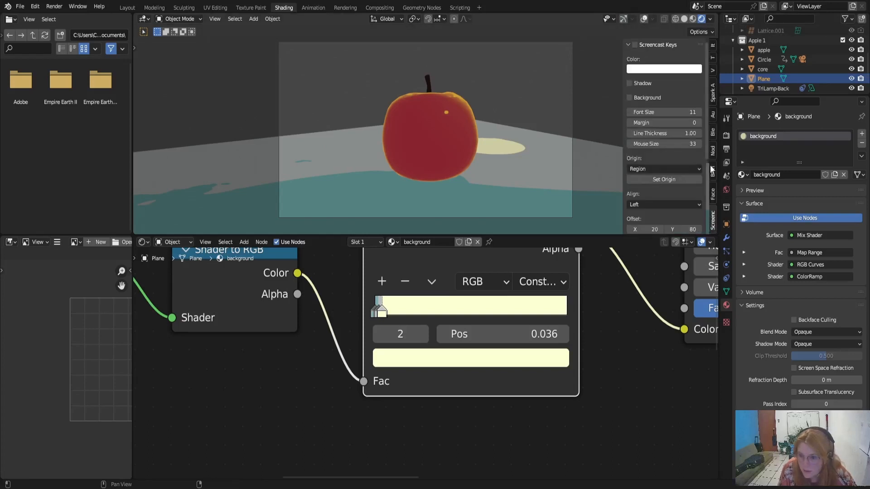
left_click(583, 85)
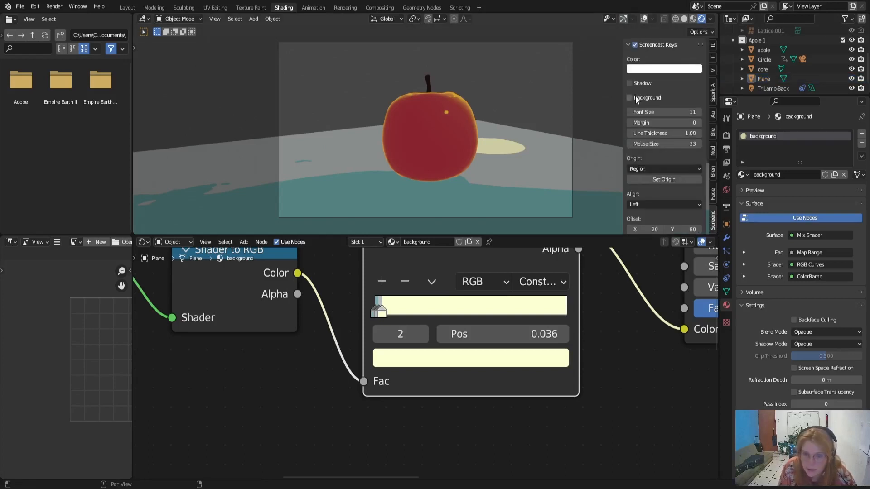
left_click(688, 44)
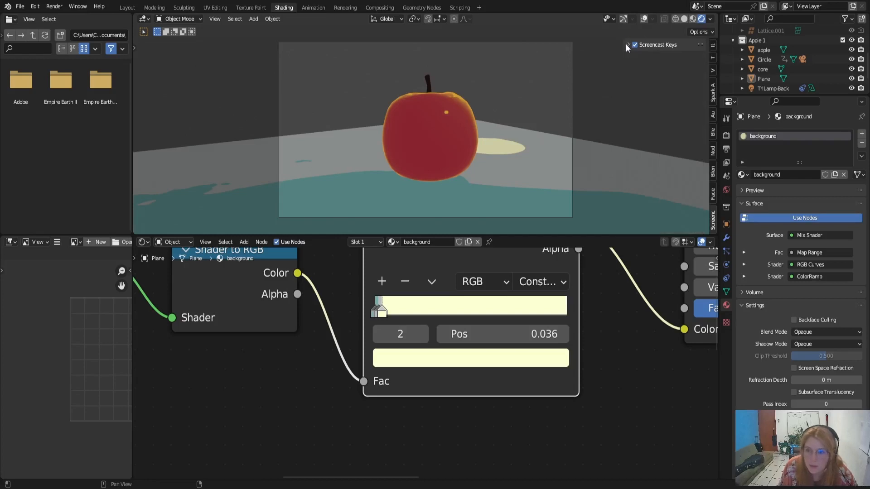
key("space")
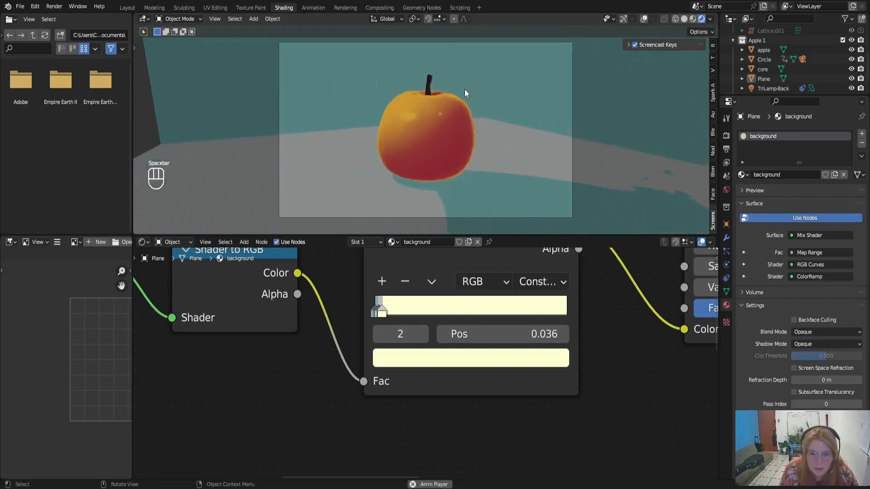
Select the apple and set the interpolation of its material's upper ColorRamp to Constant, with the viewport gizmos shown again
left_click(446, 153)
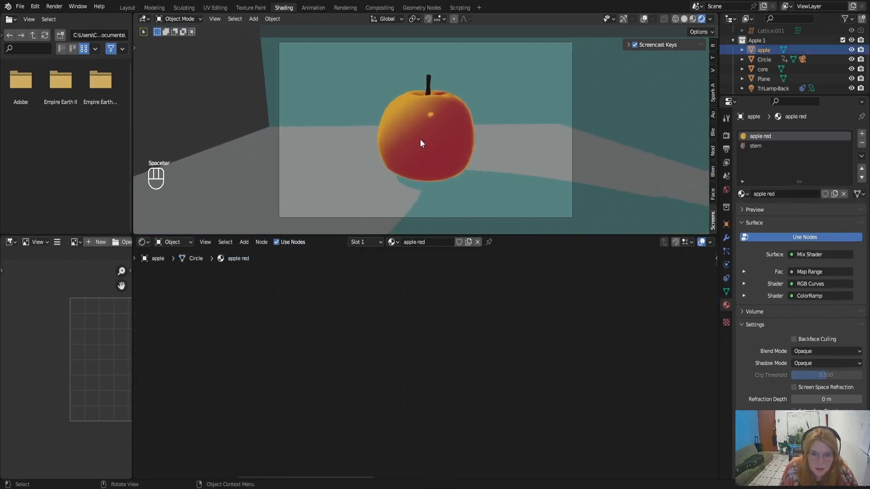
left_click(624, 18)
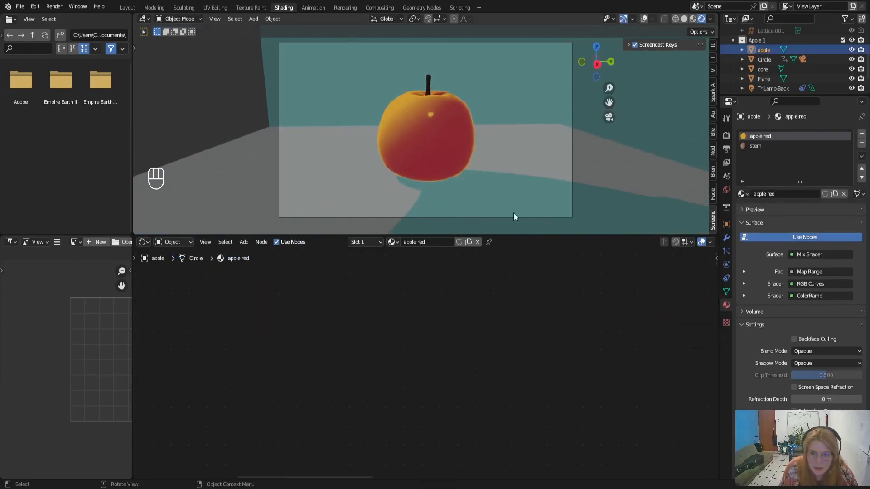
middle_click_drag(534, 358, 387, 240)
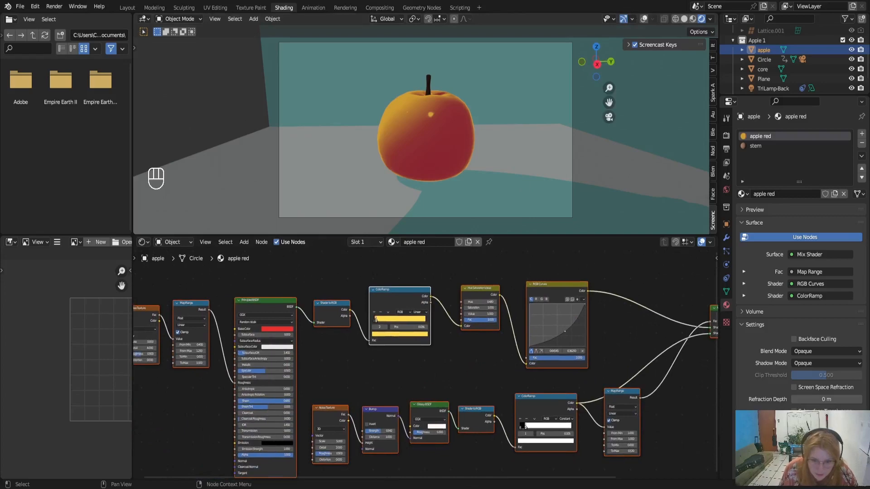
scroll(426, 363, "up", 2)
left_click(419, 287)
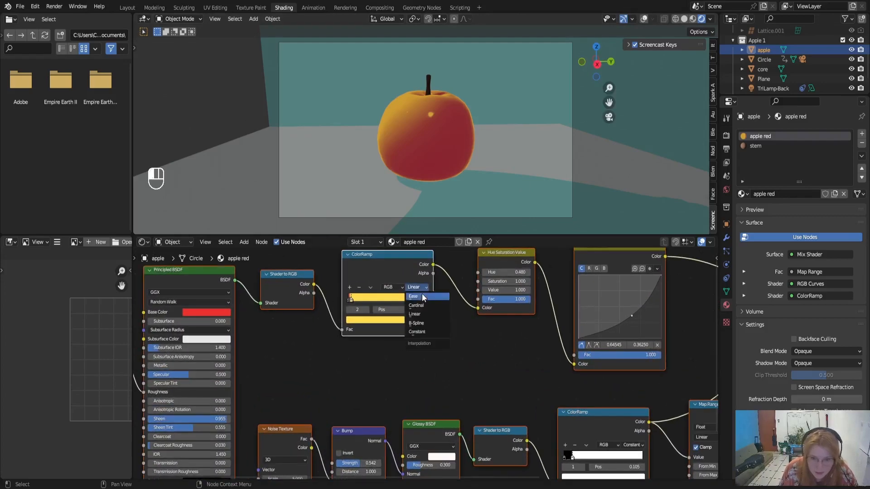
left_click(426, 332)
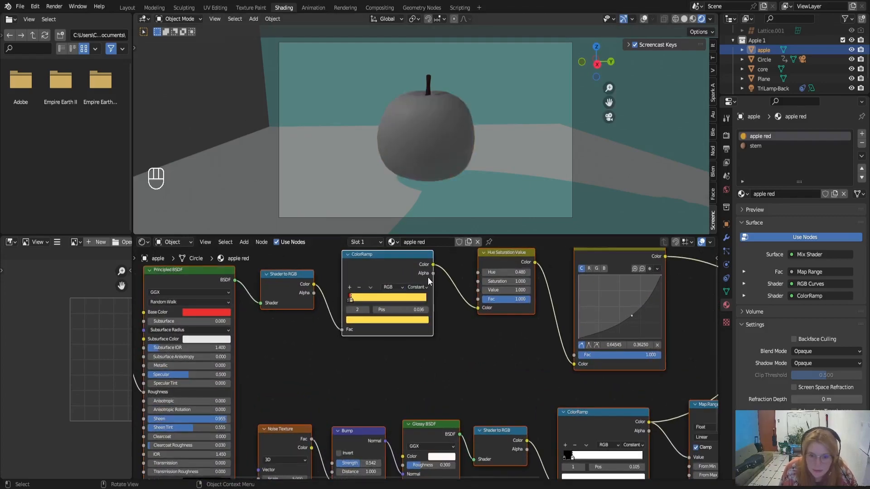
Play the animation to examine the banded shading on the apple and background as the camera circles them
key("space")
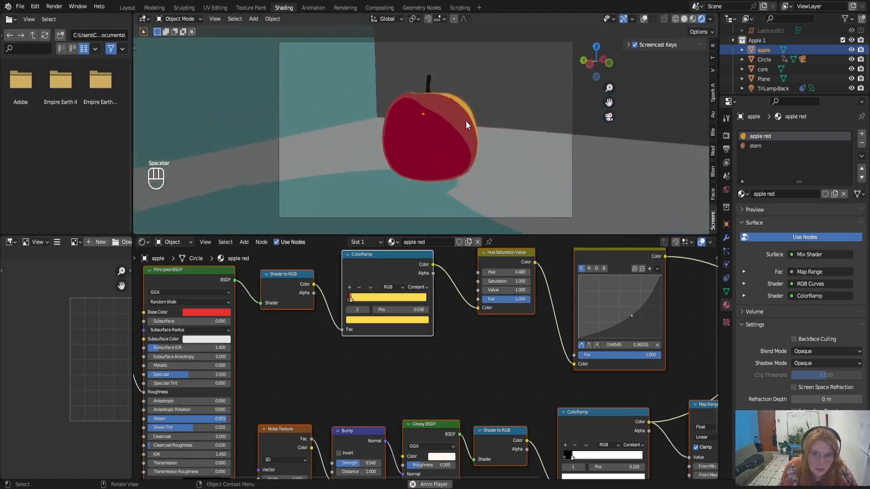
key("space")
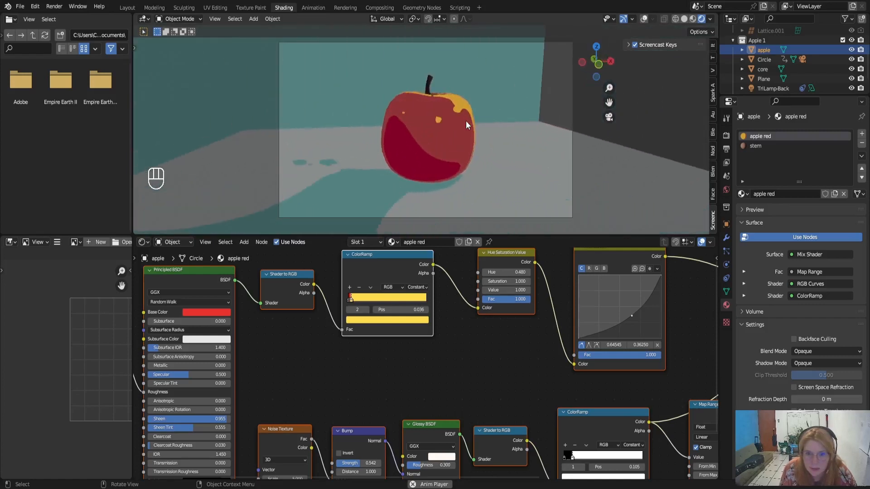
key("space")
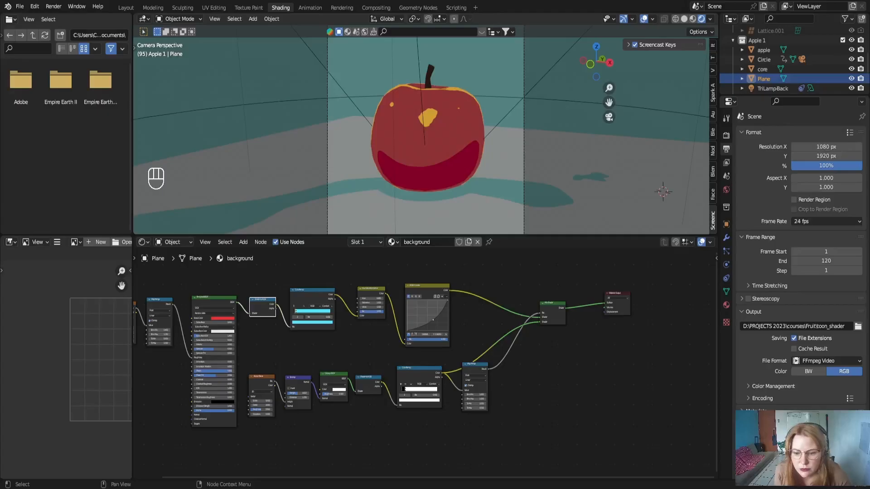
left_click(664, 319)
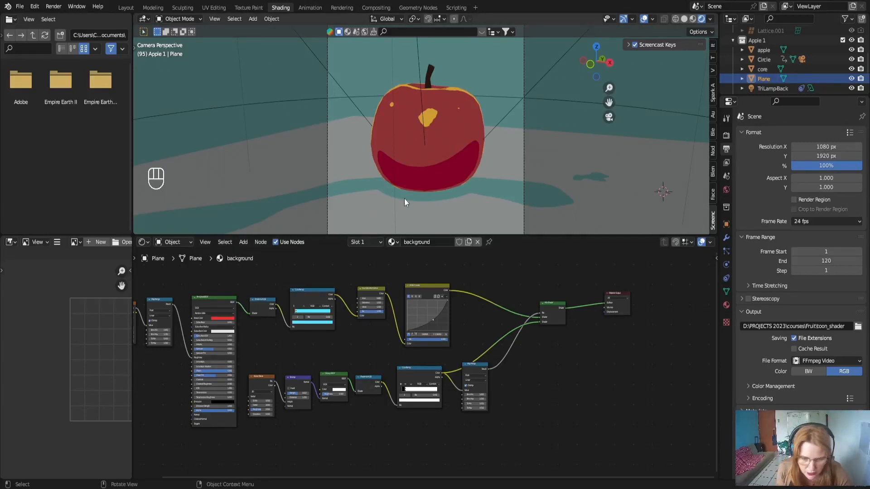
key("space")
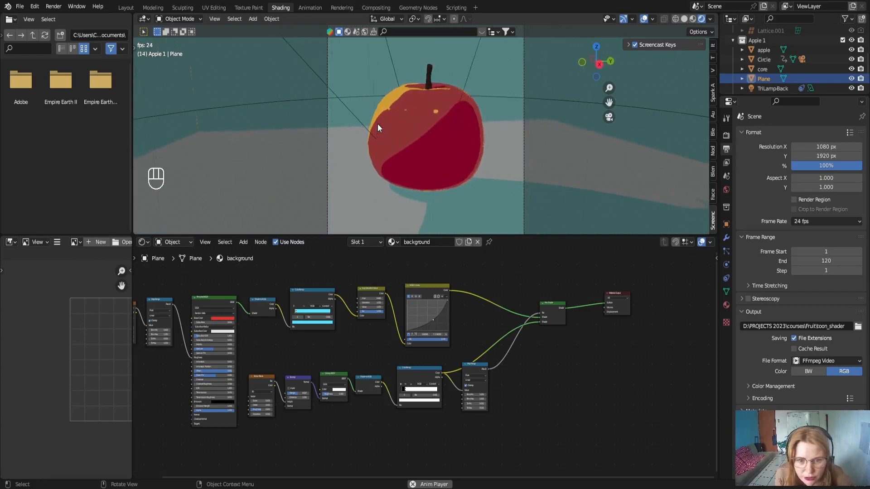
key("space")
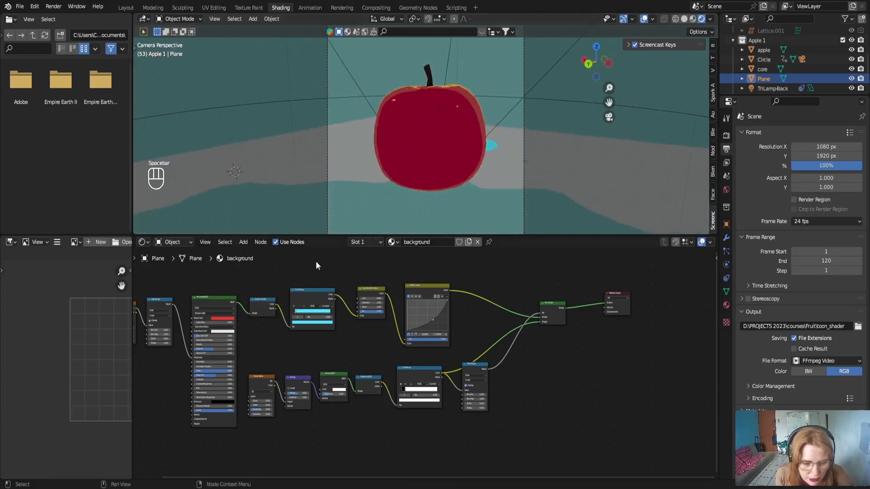
Move the background material's toon-shading nodes well below the Principled BSDF and Material Output nodes
scroll(305, 357, "down", 2)
middle_click_drag(300, 364, 453, 337)
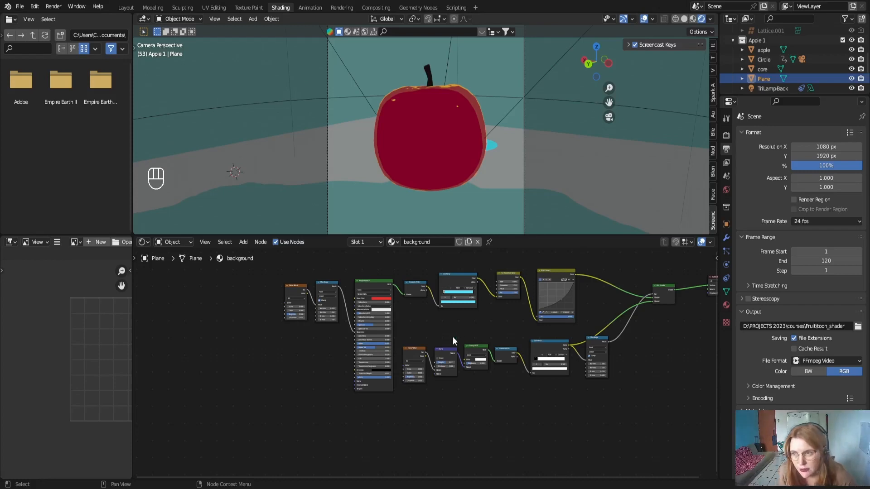
scroll(453, 337, "up", 3)
middle_click_drag(486, 308, 301, 383)
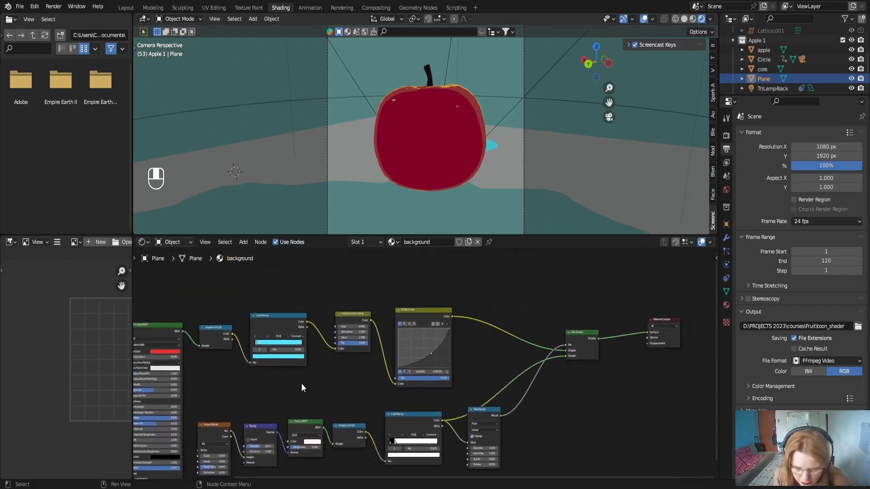
left_click_drag(275, 325, 275, 363)
left_click(350, 315)
scroll(426, 358, "down", 3)
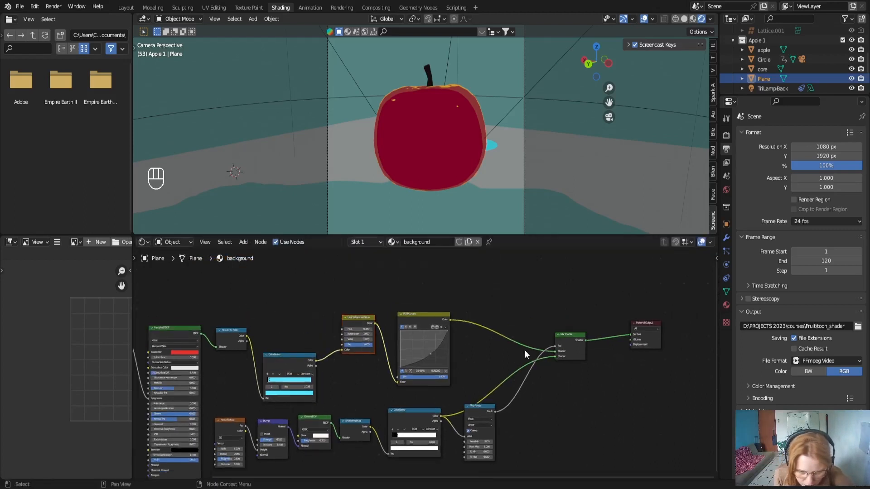
left_click_drag(531, 302, 404, 410)
left_click_drag(267, 461, 267, 461)
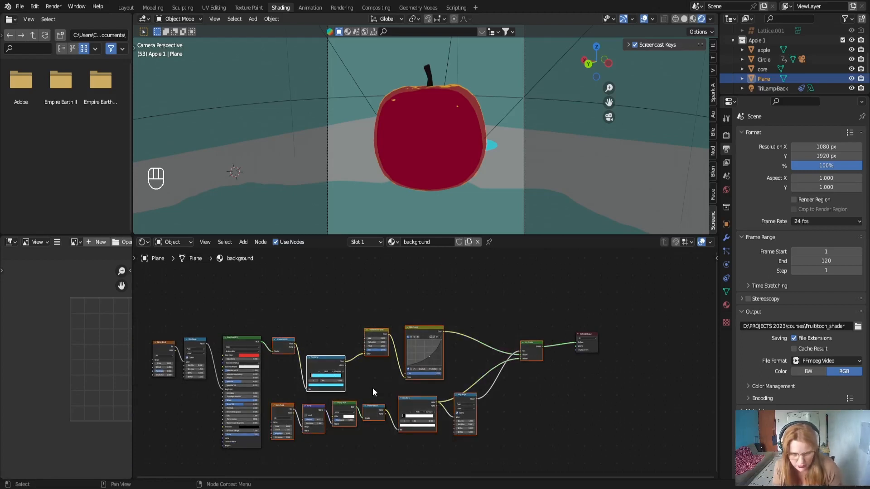
left_click_drag(429, 329, 426, 468)
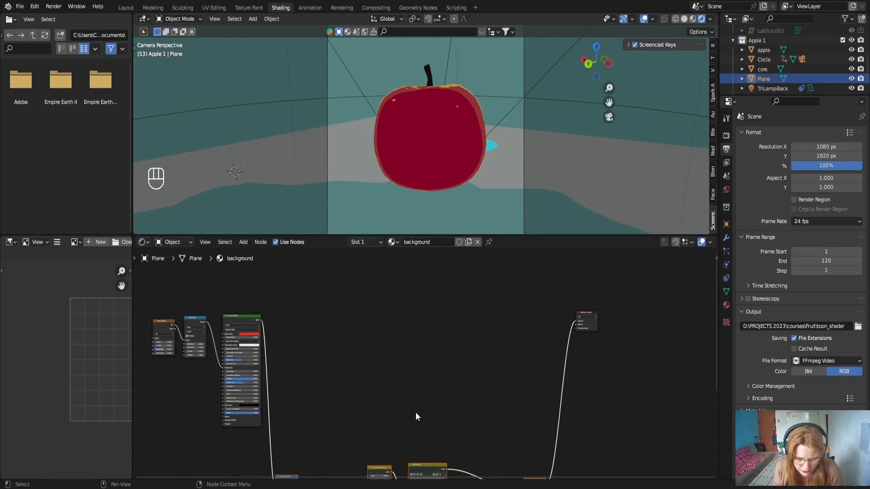
Try linking the background's Principled BSDF straight to the Material Output's surface, and undo the relinking
left_click(261, 320)
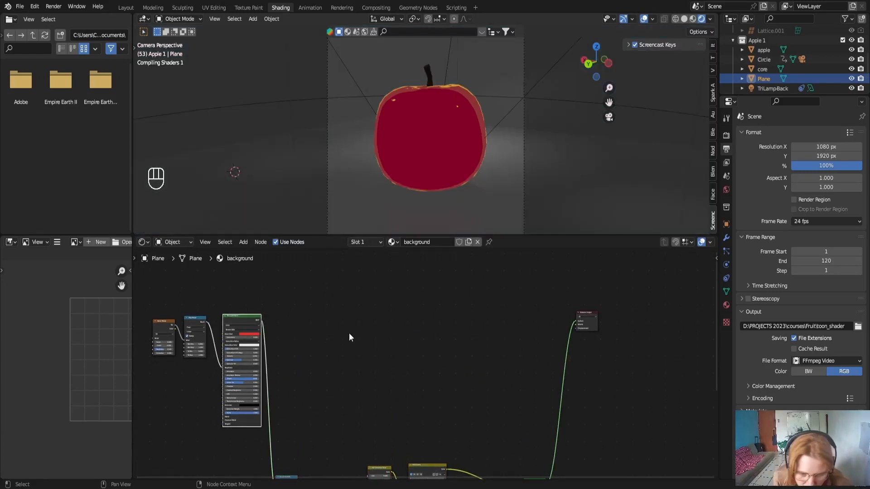
scroll(285, 464, "down", 4)
middle_click_drag(286, 429, 333, 380)
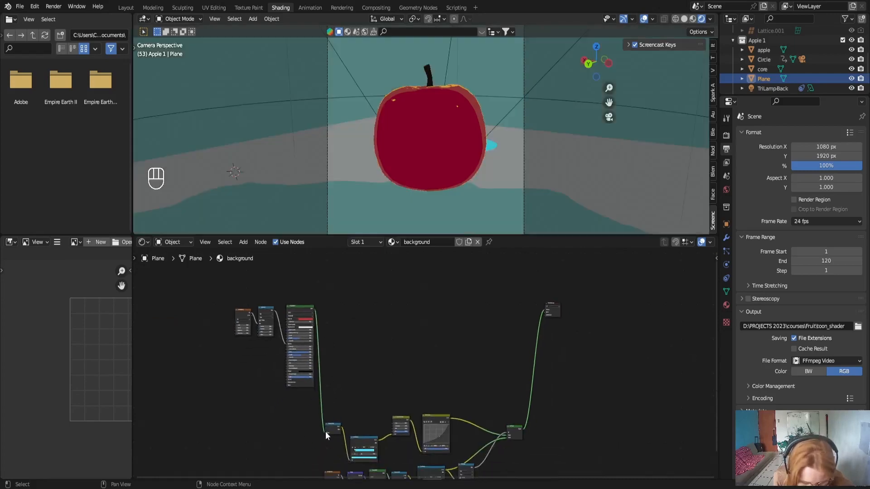
mouse_move(325, 430)
left_mouse_down()
mouse_move(331, 399)
mouse_move(518, 306)
mouse_move(546, 309)
left_mouse_up()
scroll(363, 336, "up", 2)
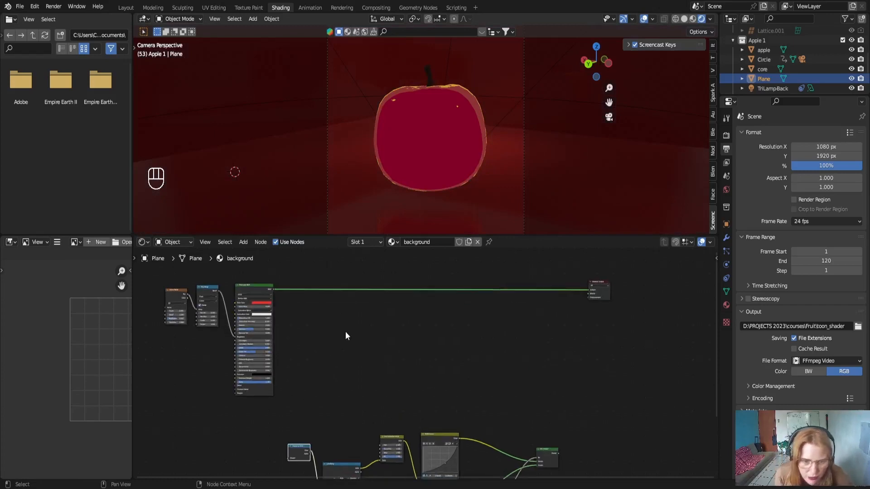
middle_click_drag(345, 336, 546, 353)
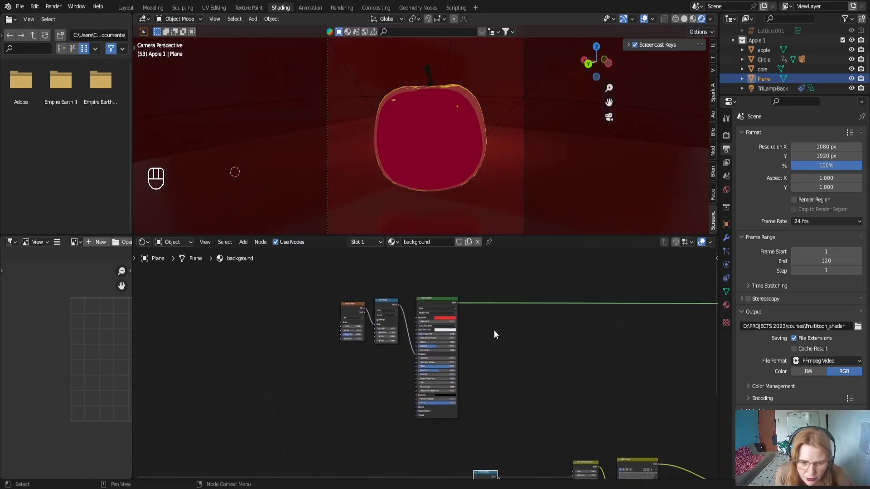
key("ctrl+z")
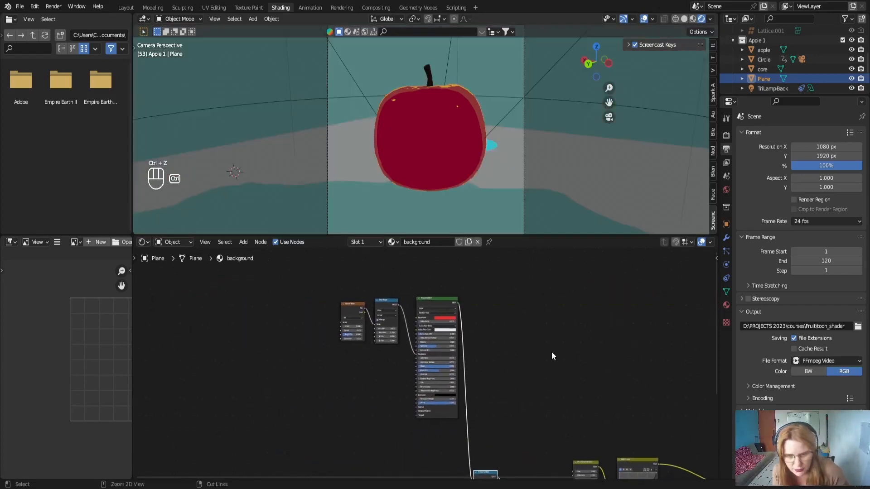
Assign the apple red material to the plane and move its toon-shading nodes below the Principled BSDF
left_click(392, 242)
left_click(403, 257)
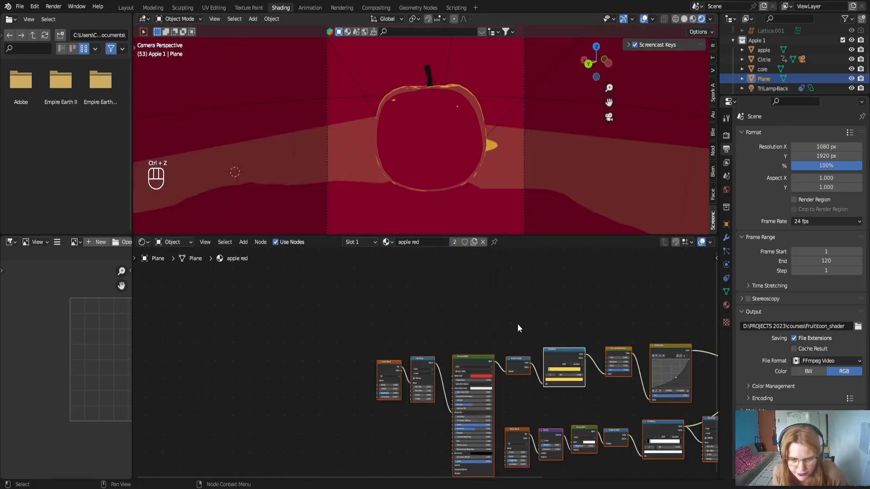
middle_click_drag(517, 327, 288, 272)
left_click_drag(562, 274, 289, 473)
Connect the apple red material's Principled BSDF directly to the Material Output's surface, bypassing the toon-shading nodes
scroll(286, 436, "down", 1)
middle_click_drag(287, 435, 293, 400)
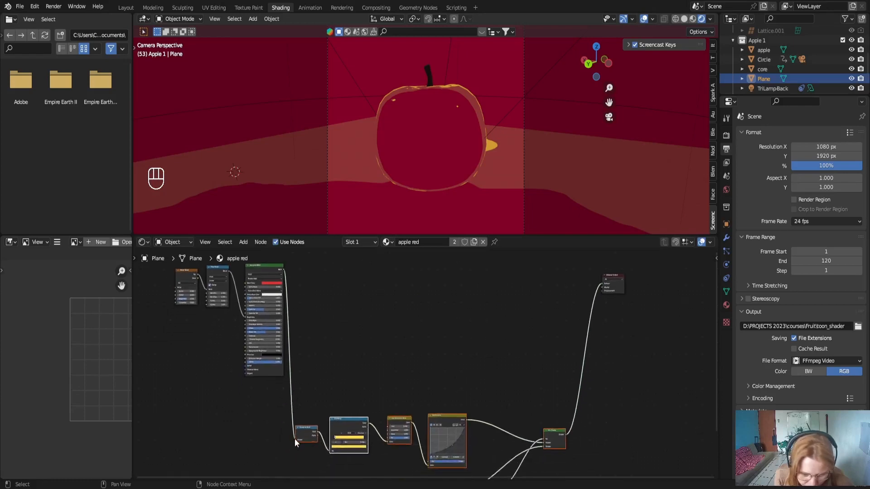
left_click_drag(295, 438, 603, 284)
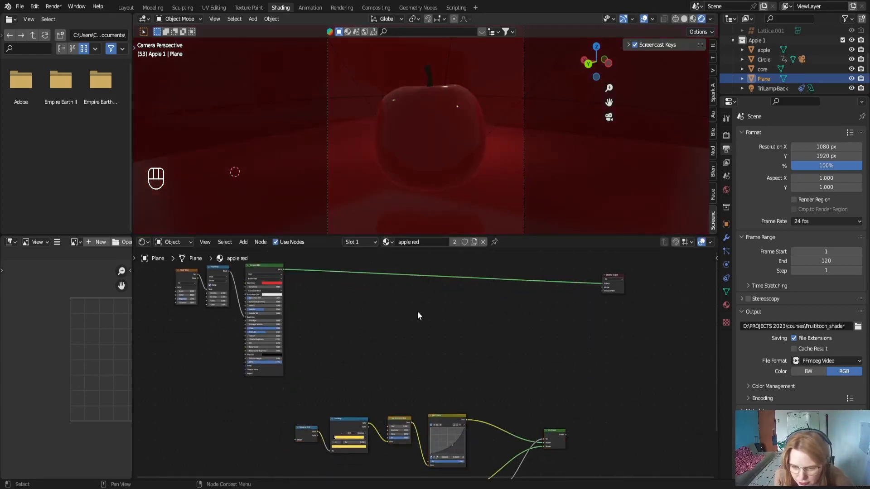
middle_click_drag(418, 312, 359, 359)
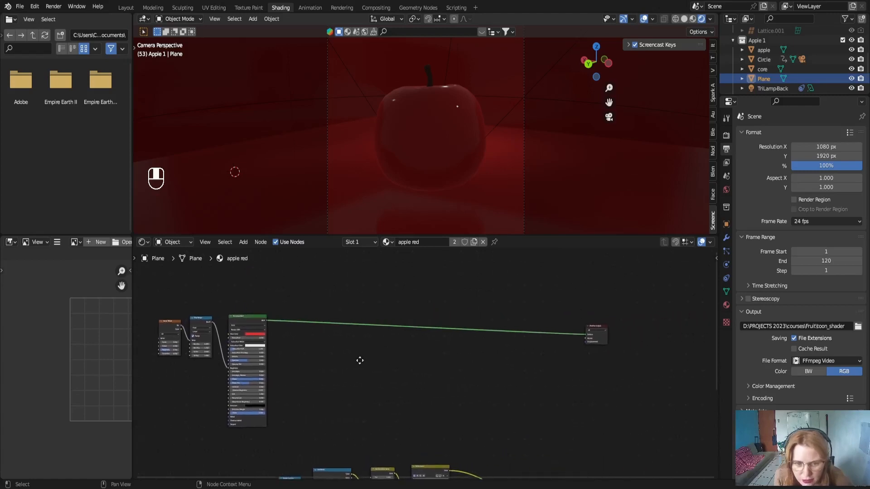
left_click(388, 242)
left_click(417, 264)
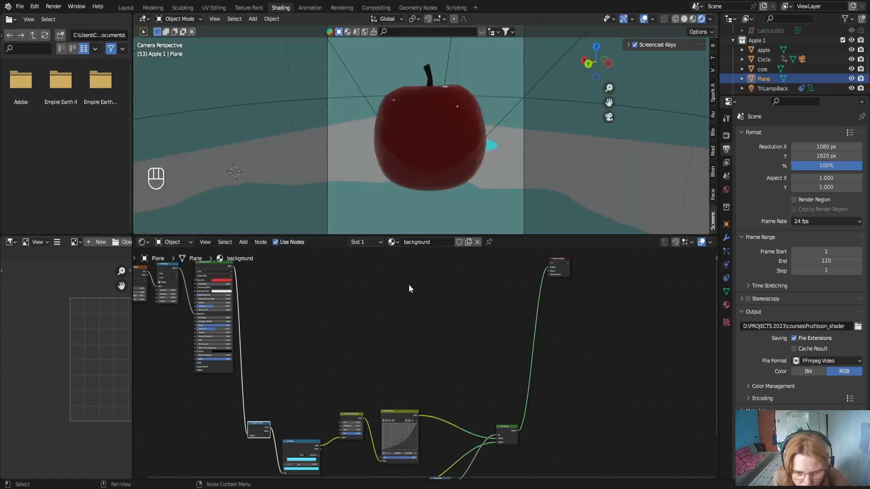
left_click(392, 243)
left_click(399, 255)
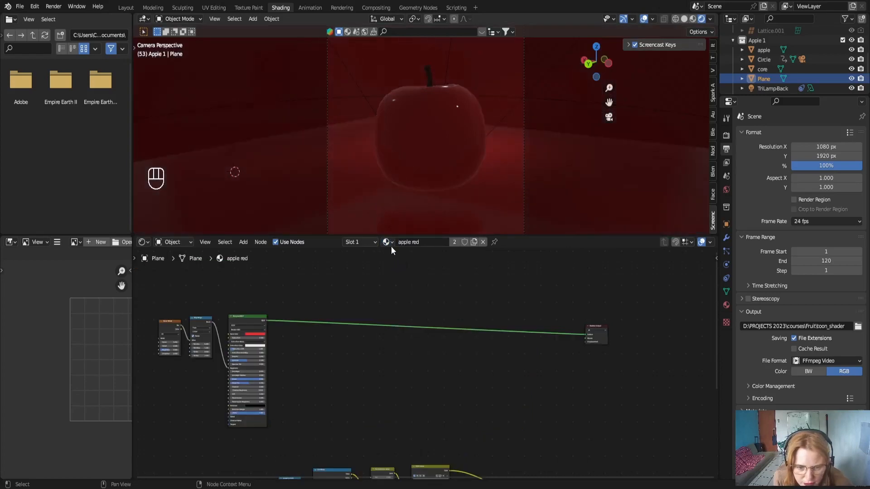
Unlink the roughness input of the apple red material's Principled BSDF and delete the Noise Texture and Map Range nodes
middle_click_drag(356, 295, 564, 276)
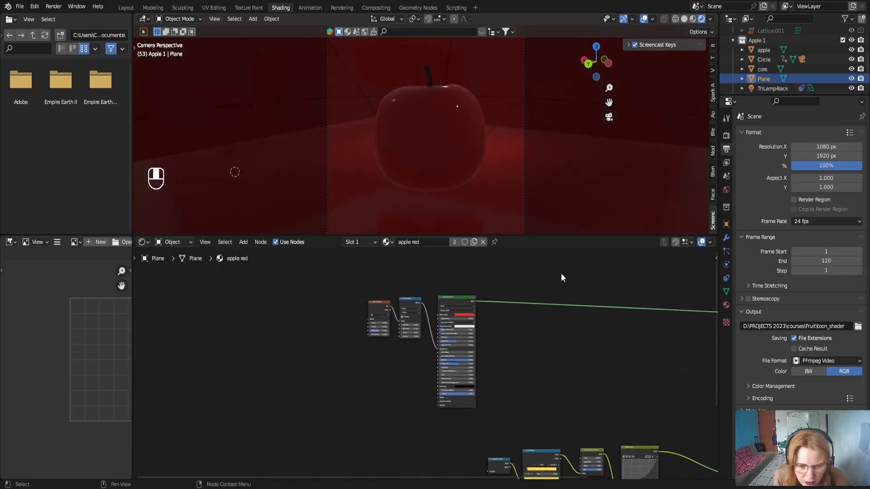
scroll(362, 345, "up", 2)
middle_click_drag(397, 325, 380, 371)
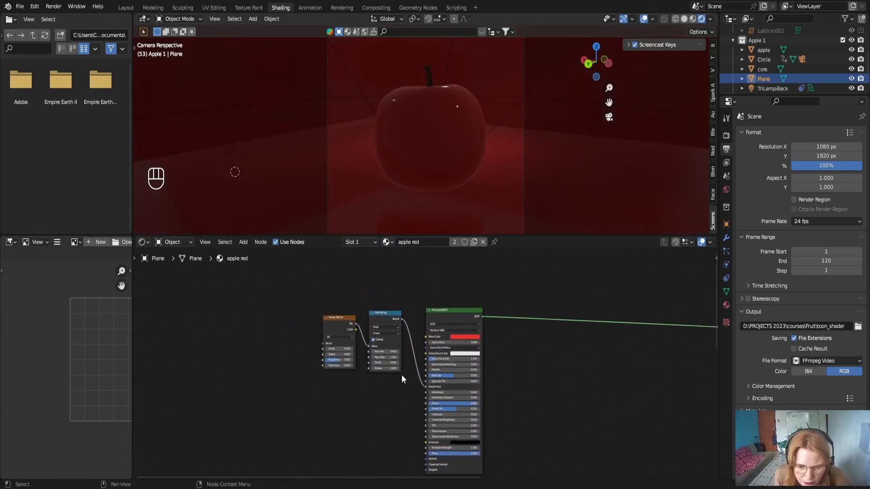
left_click_drag(423, 387, 410, 315)
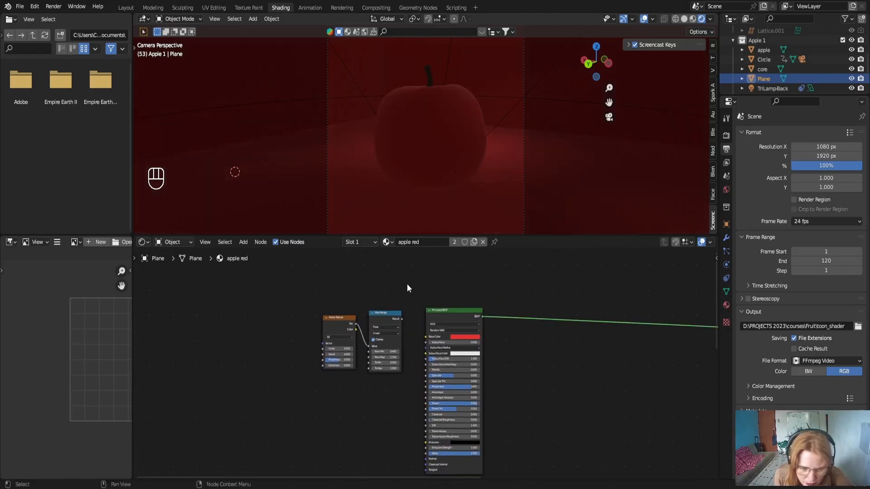
left_click_drag(407, 284, 297, 375)
left_click_drag(381, 314, 339, 304)
key("Delete")
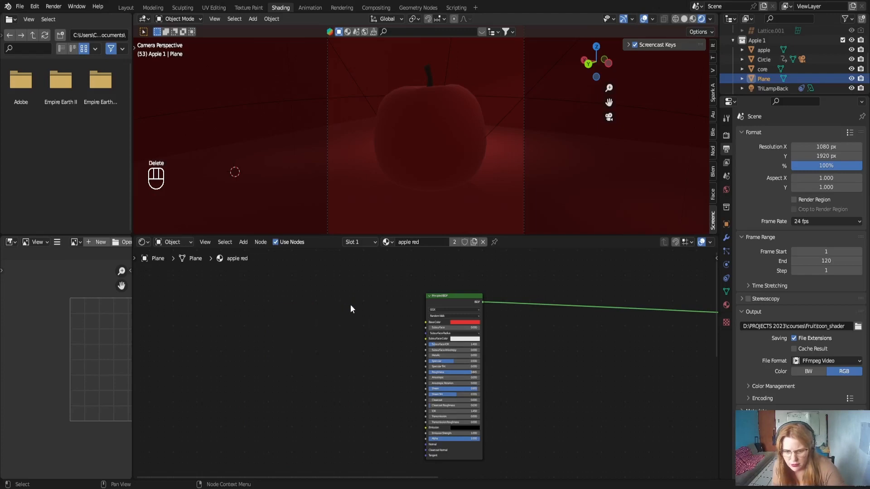
Add an Image Texture node beside the Principled BSDF and connect its Color output to the Base Color
left_click(243, 242)
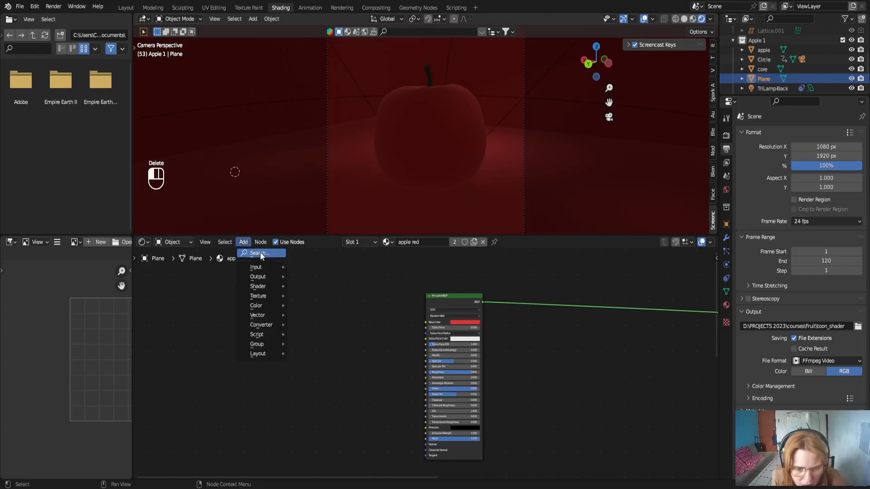
left_click(261, 254)
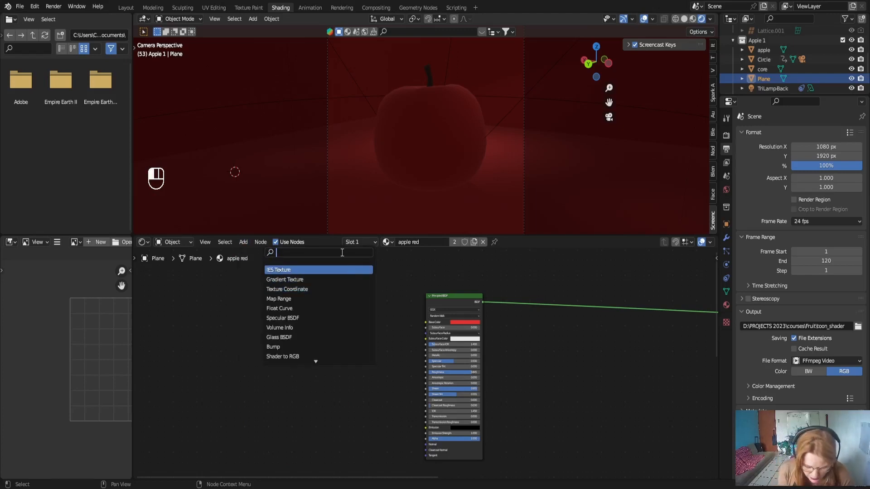
type("im")
left_click(314, 270)
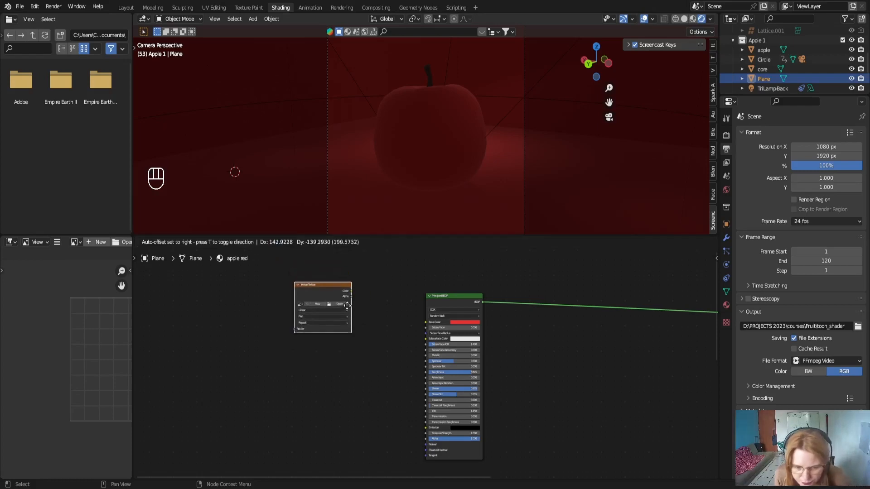
left_click_drag(374, 299, 428, 320)
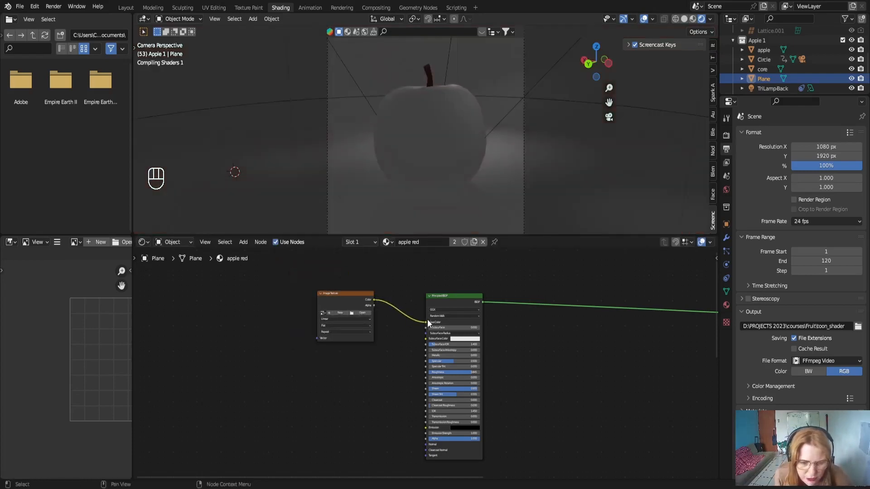
scroll(381, 317, "up", 2)
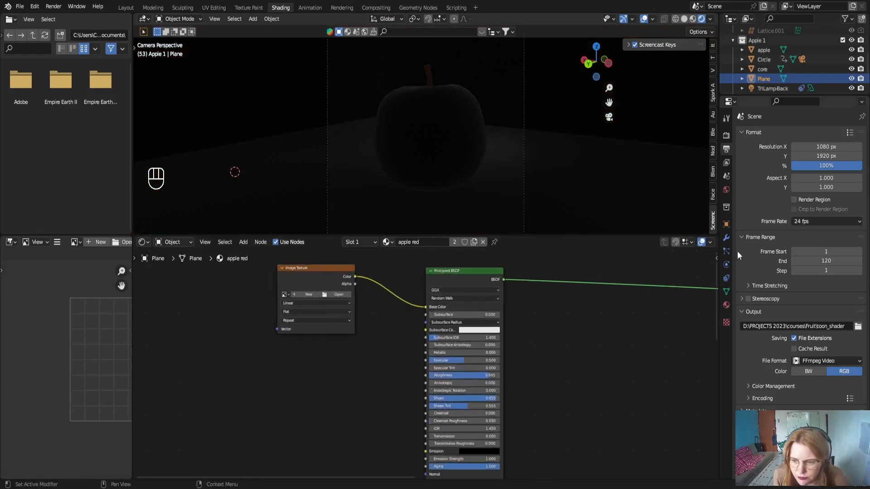
left_click(726, 305)
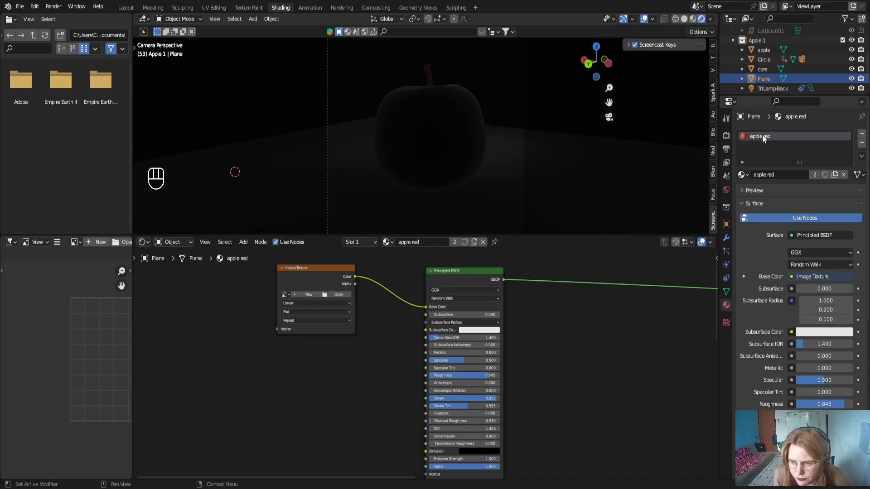
left_click(386, 241)
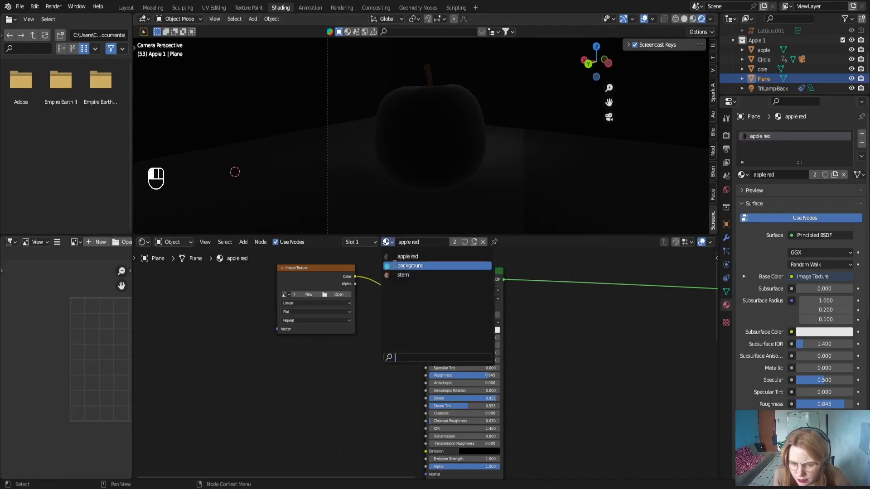
left_click(408, 266)
left_click(386, 242)
left_click(408, 257)
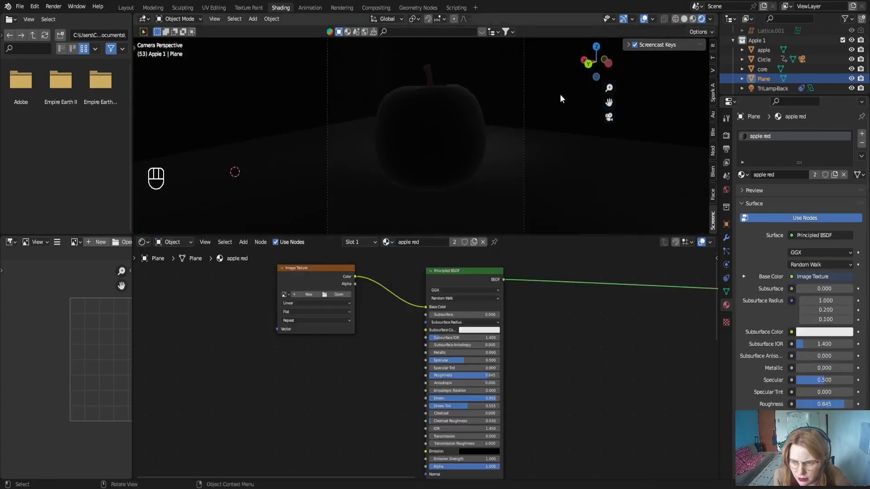
Change the 3D viewport shading to Material Preview
left_click(693, 18)
scroll(346, 309, "down", 1)
scroll(341, 344, "up", 2)
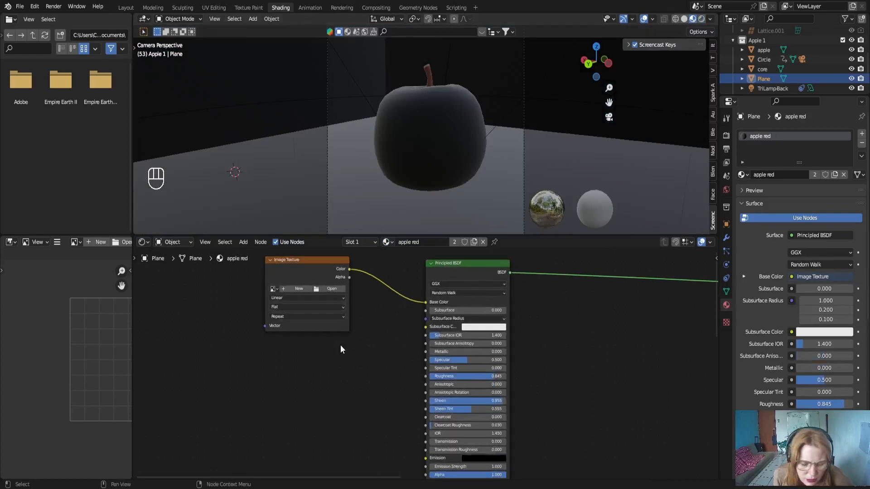
Create a new blank 1024 × 1024 px image named apple_red in the Image Texture node
middle_click_drag(341, 345, 411, 360)
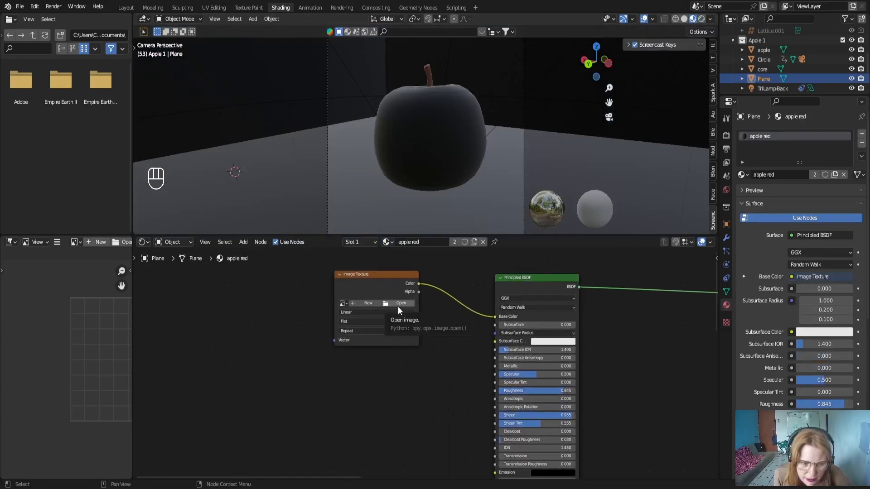
left_click(371, 303)
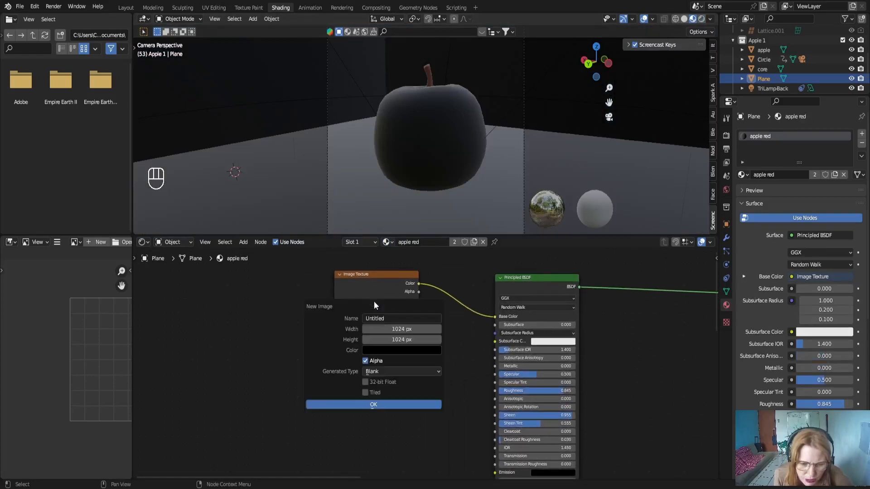
left_click(389, 319)
type("ap")
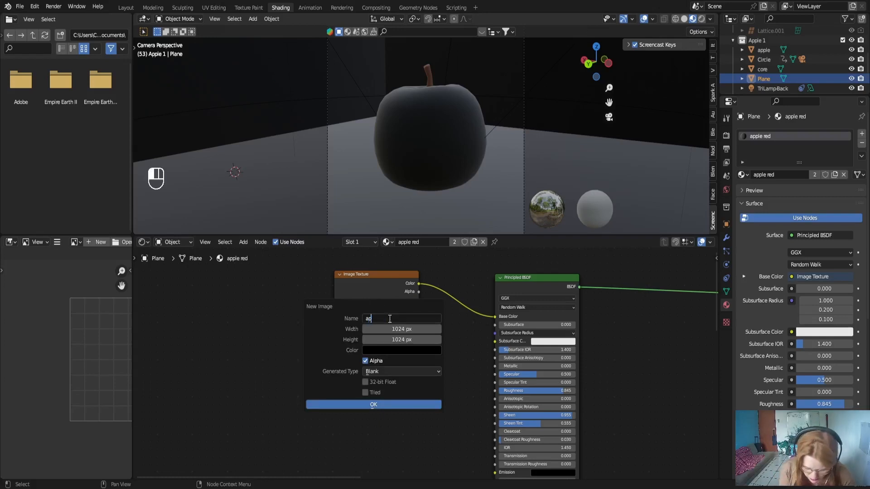
type("ple_red")
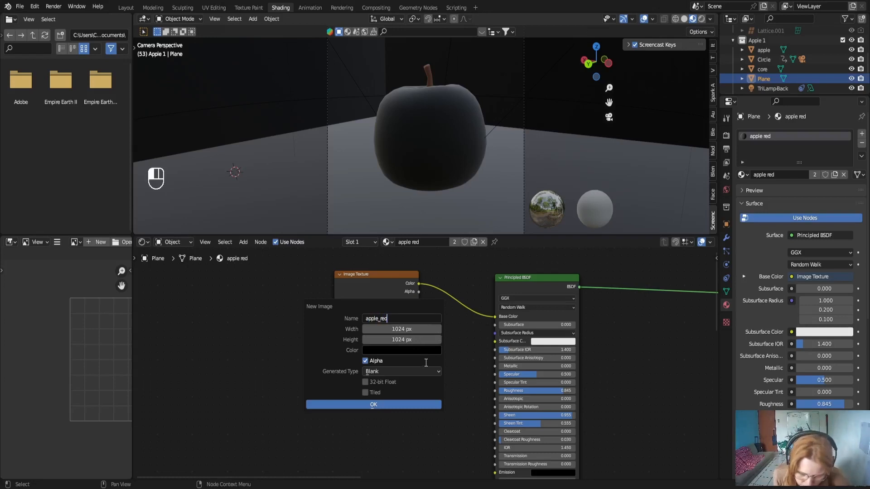
key("Return")
left_click(413, 331)
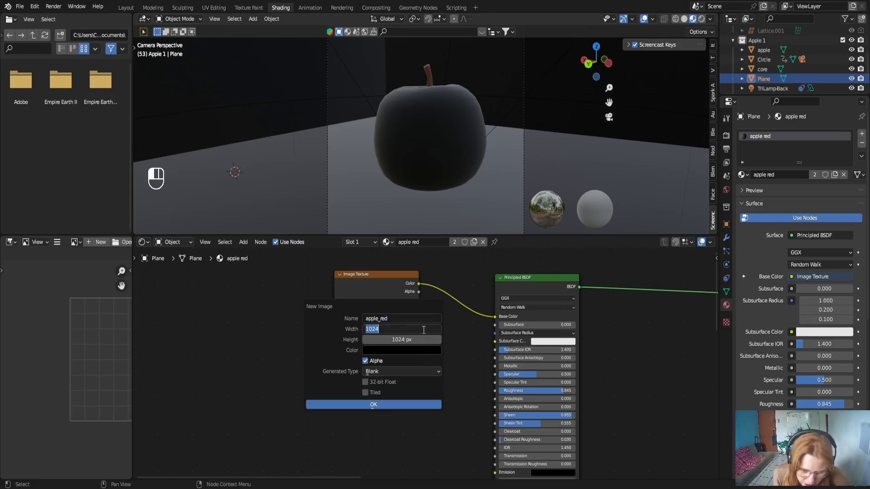
key("Return")
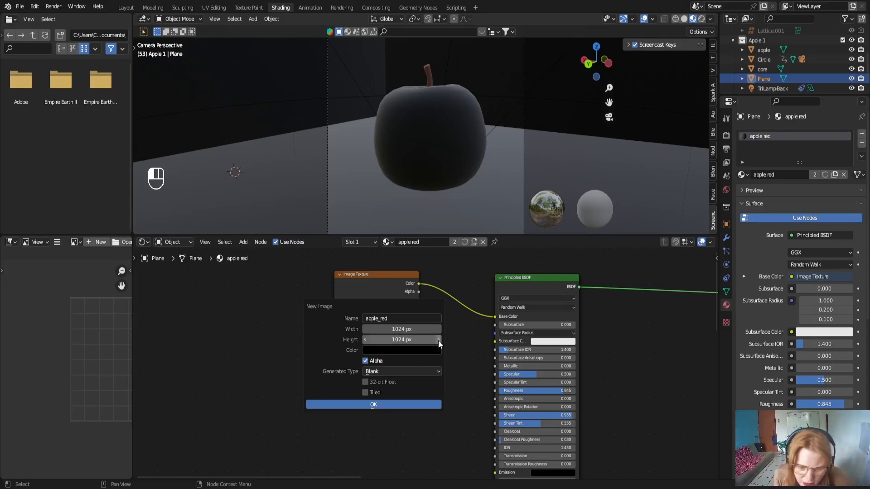
left_click(380, 407)
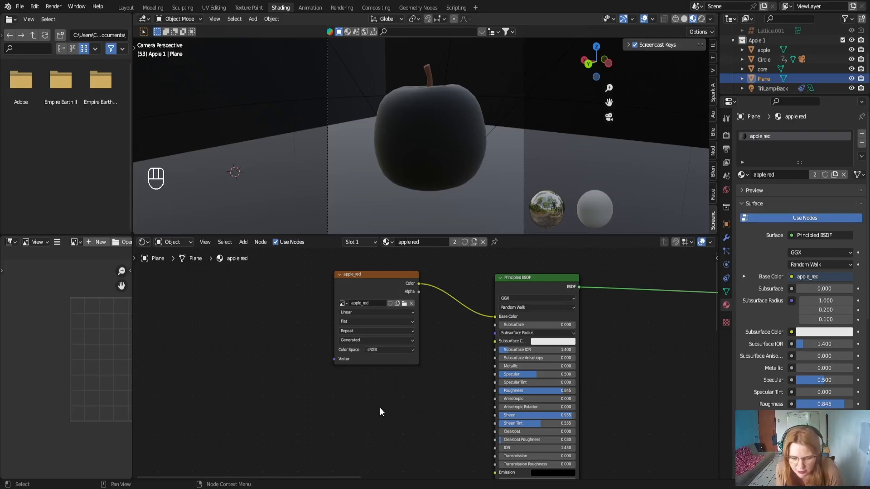
scroll(428, 443, "down", 1)
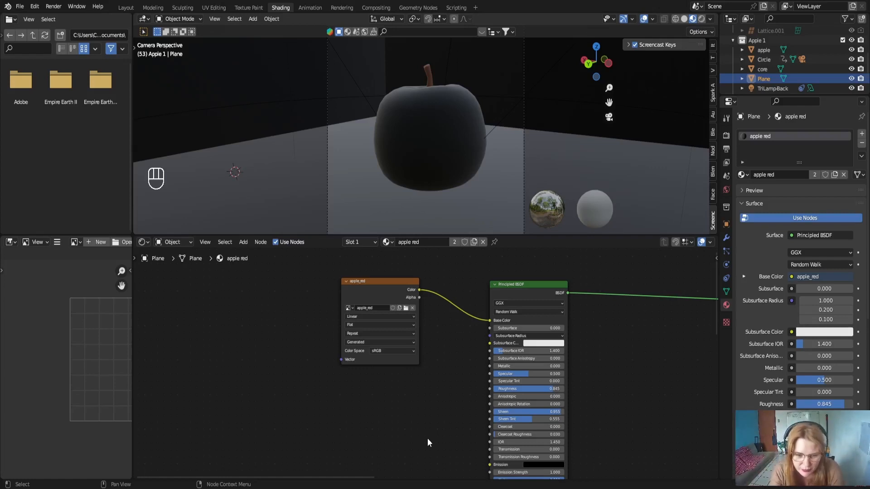
scroll(420, 374, "up", 1)
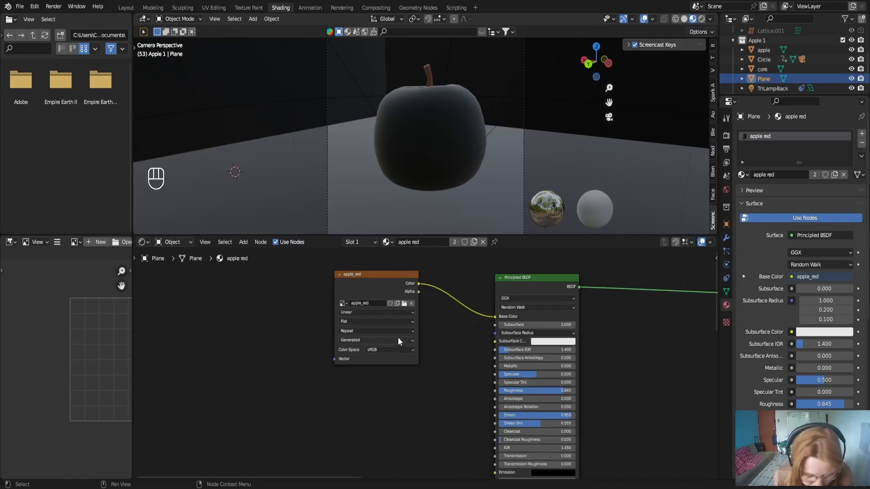
scroll(465, 312, "down", 2)
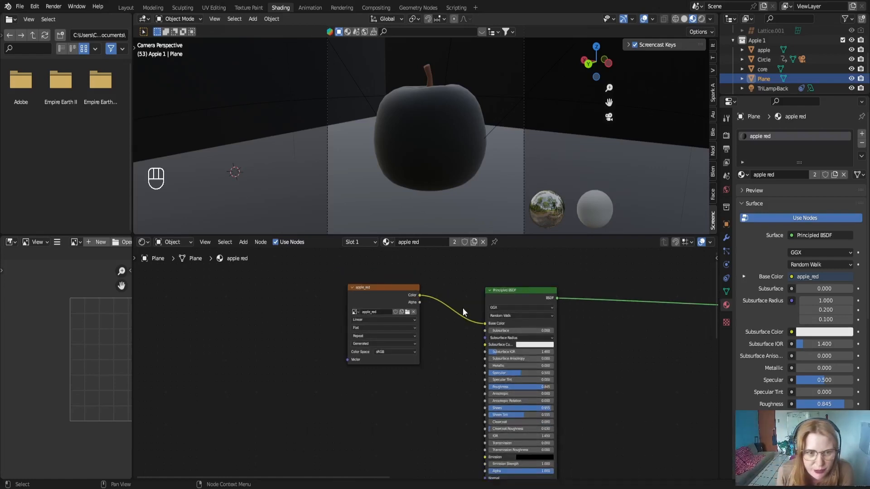
Switch to the Texture Paint workspace and hide the Plane object in the viewport
left_click(249, 8)
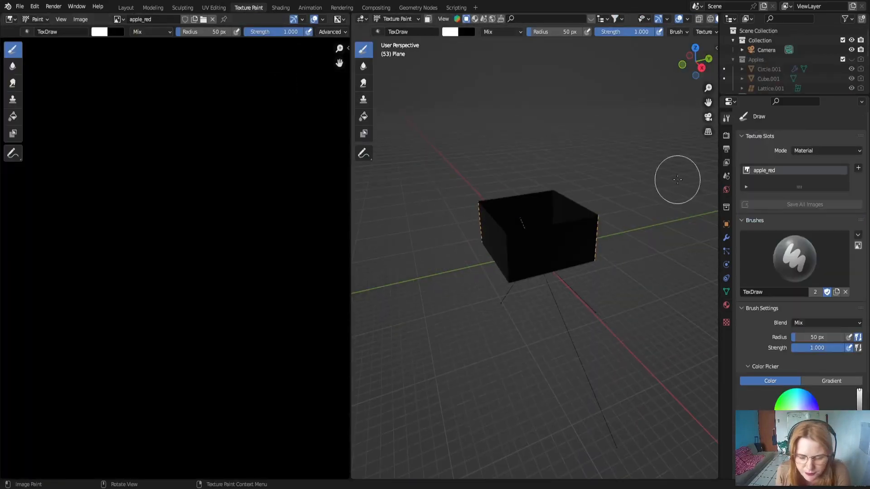
scroll(789, 72, "down", 5)
left_click(852, 55)
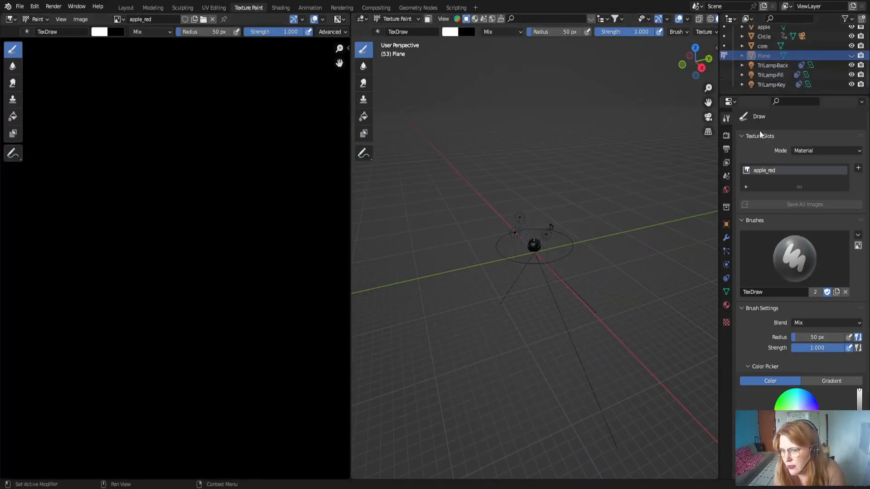
Try painting a white TexDraw stroke with a 50 px radius across the front of the apple
scroll(579, 272, "up", 5)
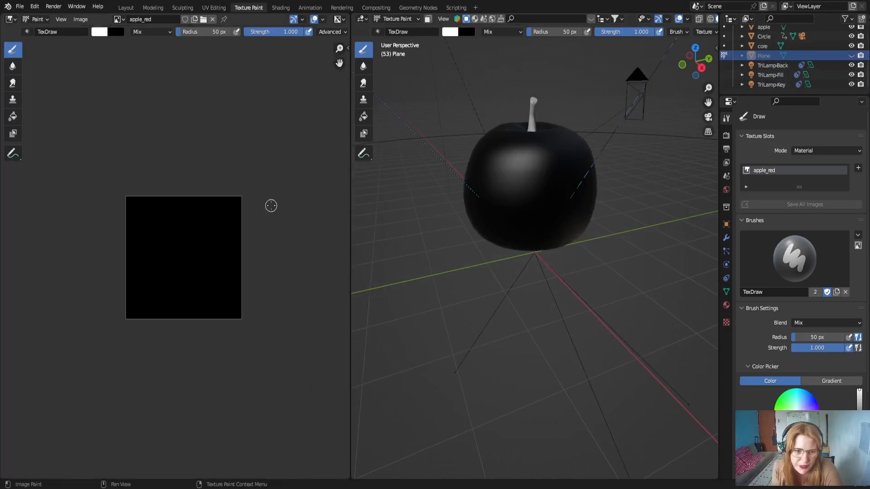
mouse_move(549, 163)
left_mouse_down()
mouse_move(529, 179)
mouse_move(515, 155)
mouse_move(549, 154)
mouse_move(538, 188)
left_mouse_up()
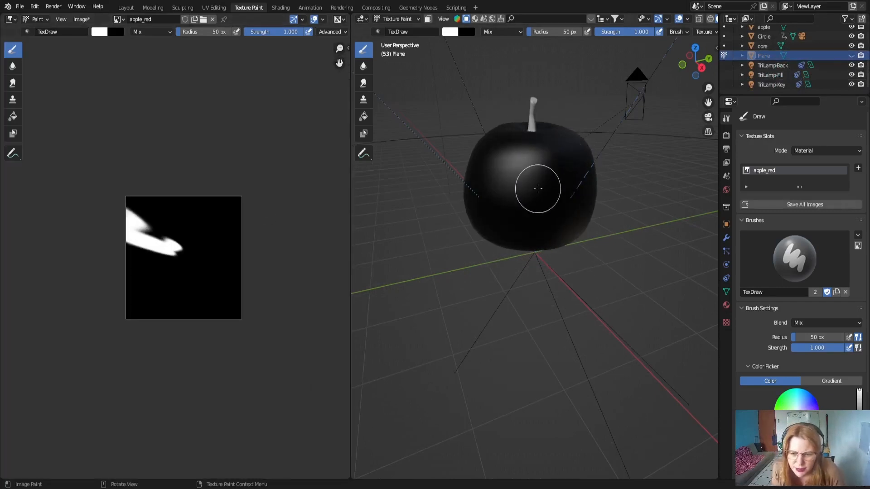
mouse_move(521, 182)
middle_mouse_down()
mouse_move(509, 193)
mouse_move(522, 126)
mouse_move(529, 184)
middle_mouse_up()
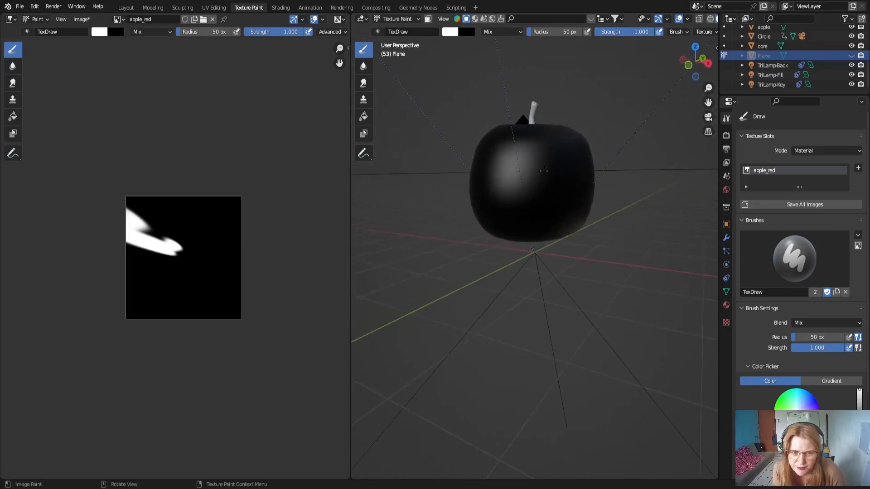
In the UV Editing workspace, leave the plane's Edit Mode and enter Edit Mode on the apple instead
left_click(214, 7)
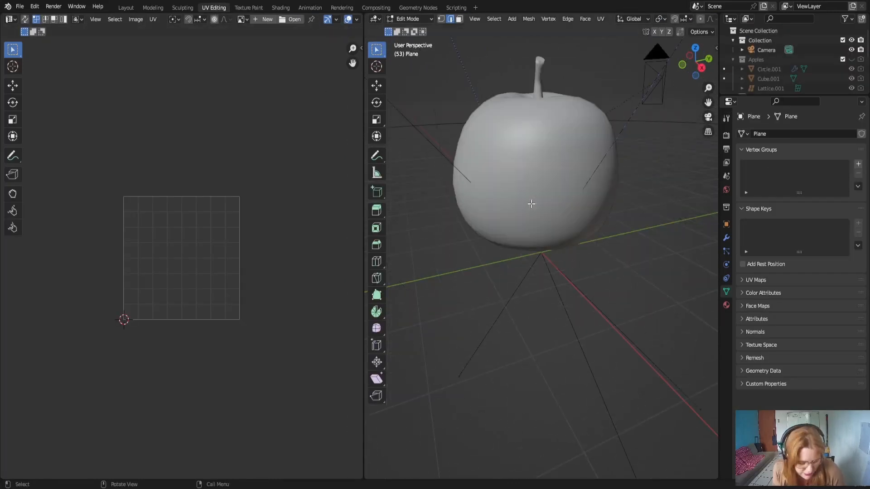
key("Tab")
scroll(538, 203, "down", 4)
left_click(542, 204)
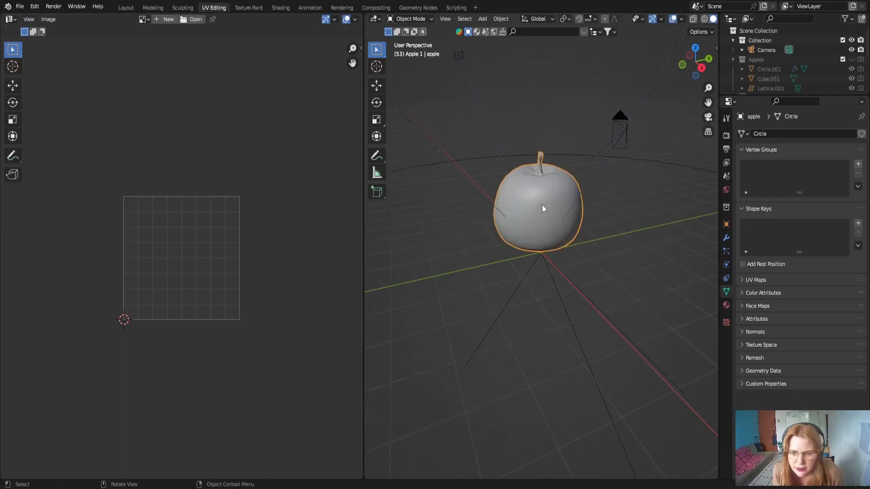
key("Tab")
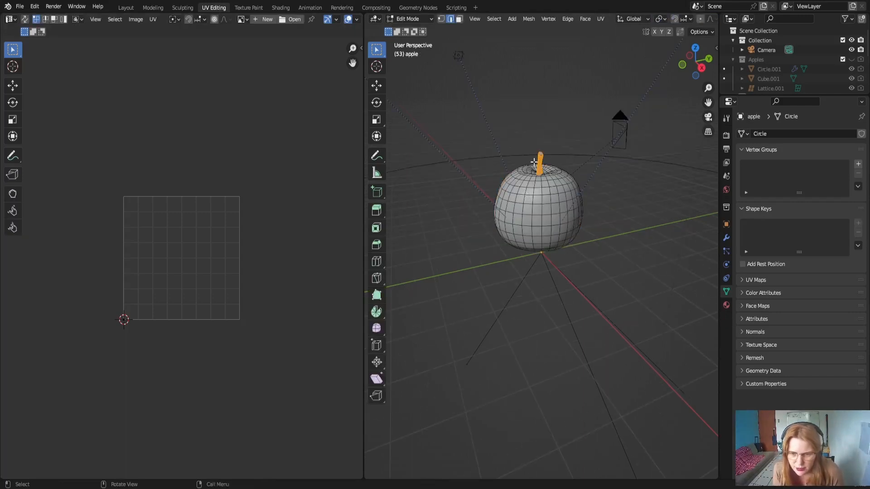
Display the material slots of the apple mesh in the material properties
scroll(534, 162, "up", 2)
middle_click_drag(534, 134, 533, 206, "shift")
scroll(532, 206, "up", 4)
scroll(533, 207, "down", 2)
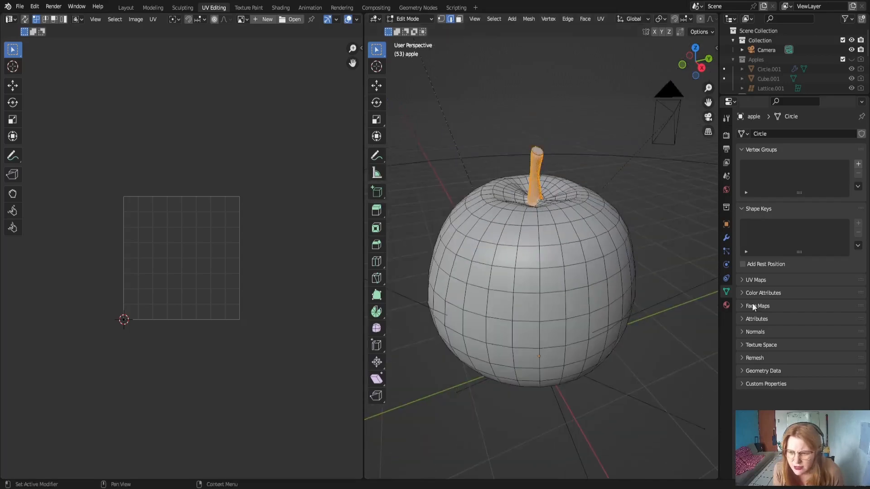
left_click(726, 305)
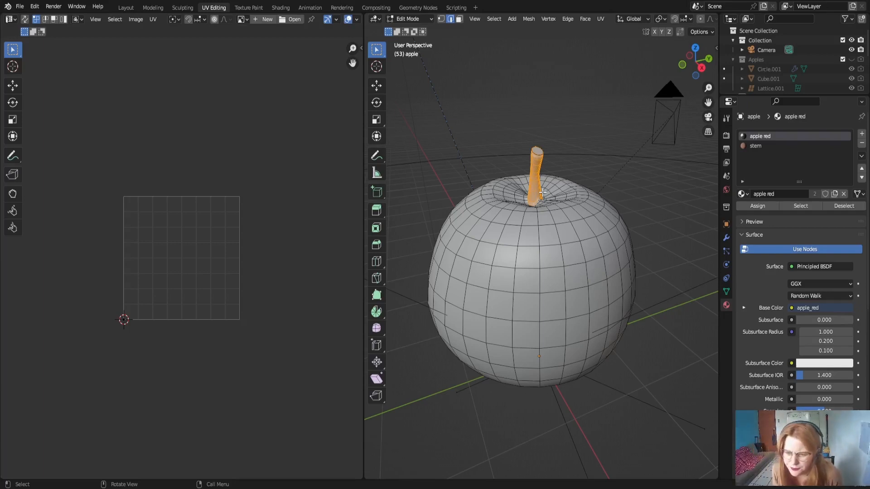
Invert the mesh selection to the apple body and deselect the edge loop around the top of the stem
key("ctrl+i")
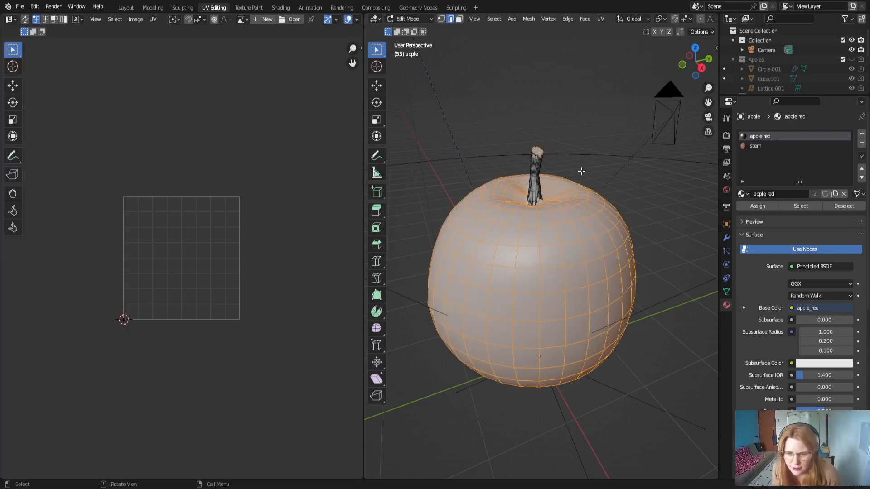
scroll(582, 171, "up", 4)
middle_click_drag(562, 111, 542, 233, "shift")
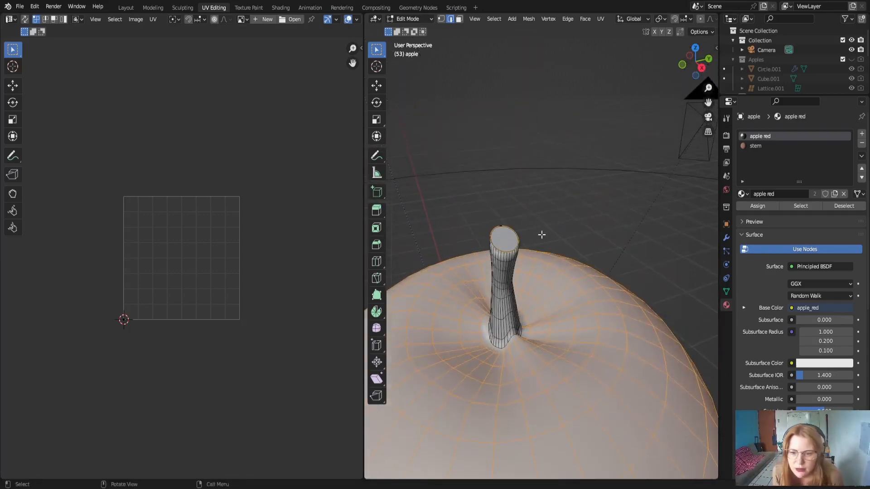
scroll(514, 252, "up", 2)
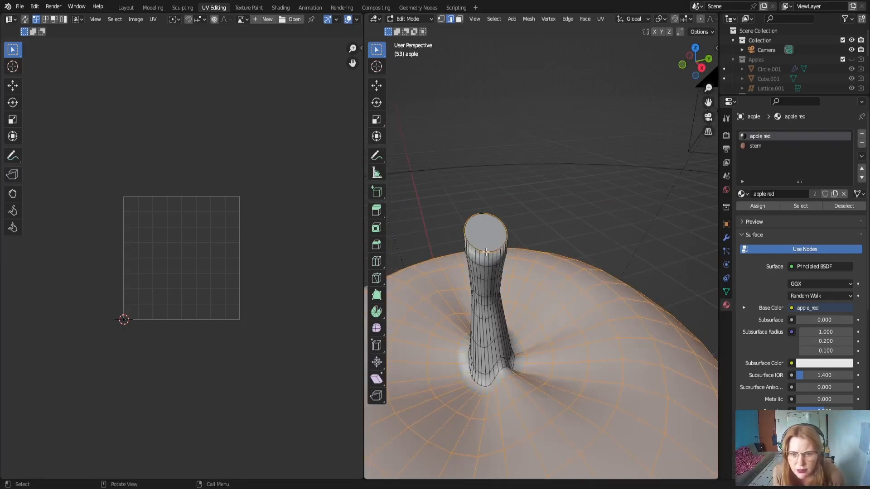
scroll(486, 252, "up", 2)
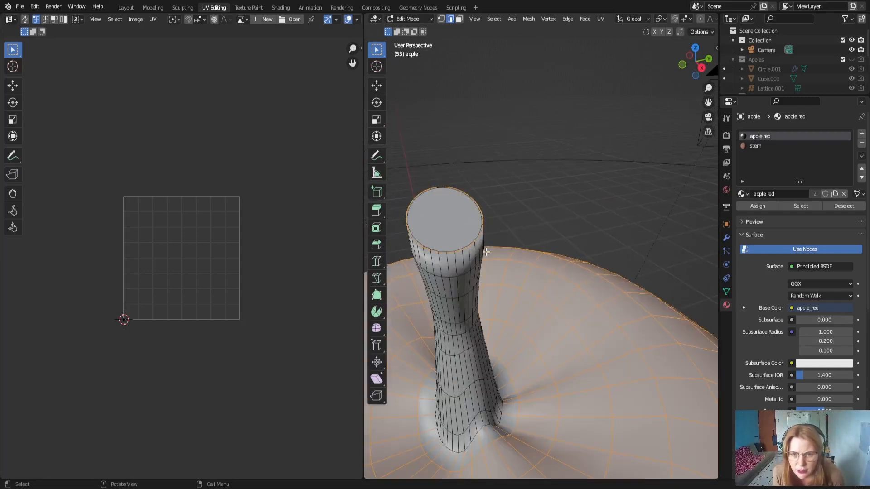
left_click(455, 252, "alt")
key("ctrl+z")
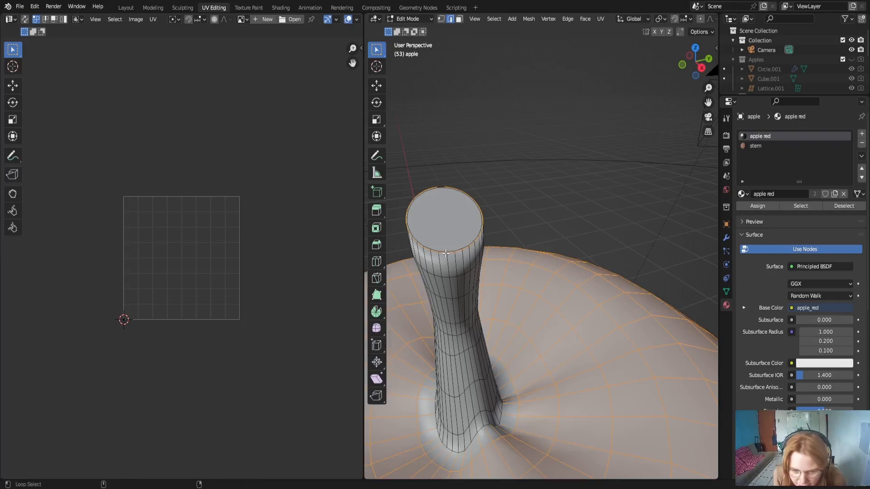
left_click(448, 252, "alt+shift")
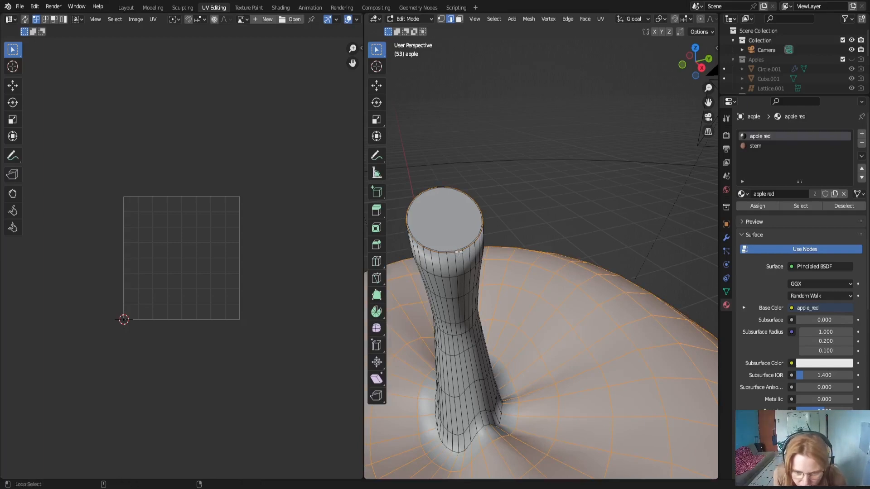
scroll(488, 267, "down", 6)
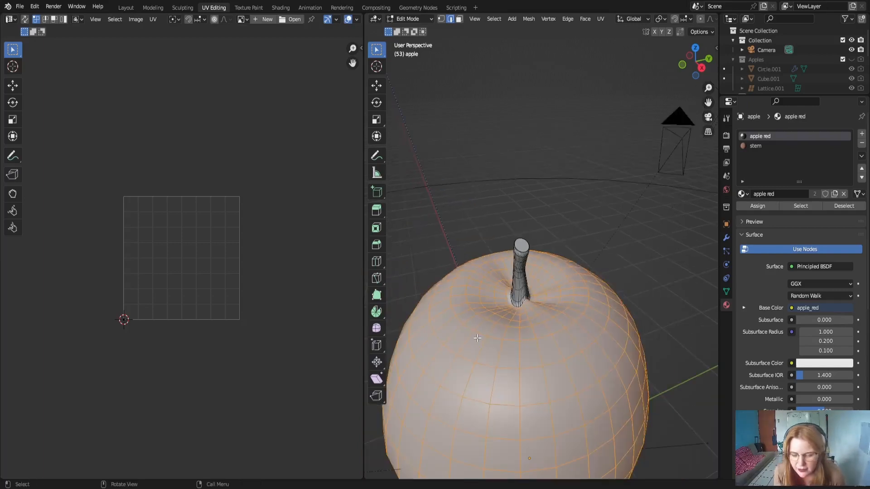
middle_click_drag(477, 339, 503, 300)
scroll(503, 300, "down", 6)
middle_click_drag(484, 332, 510, 344)
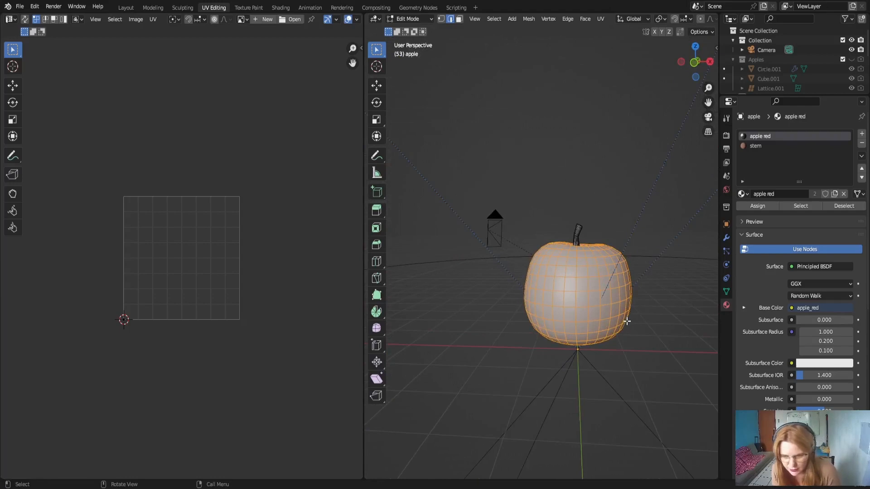
key("u")
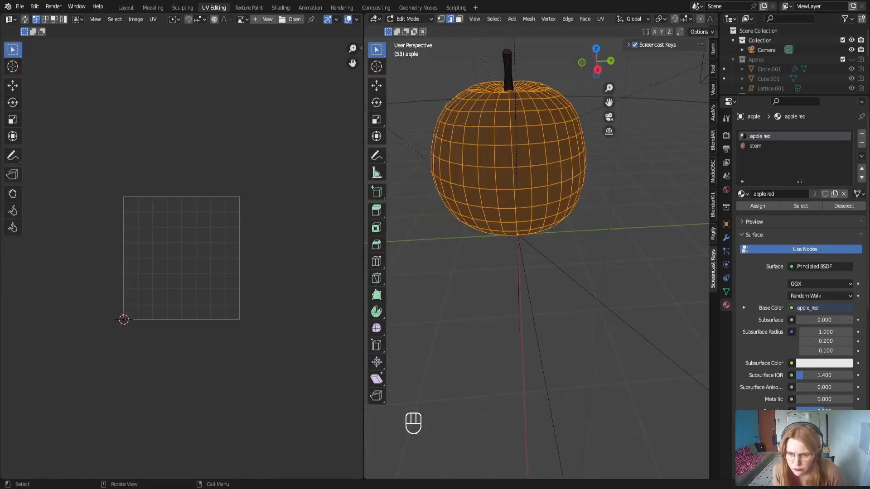
left_click(618, 148)
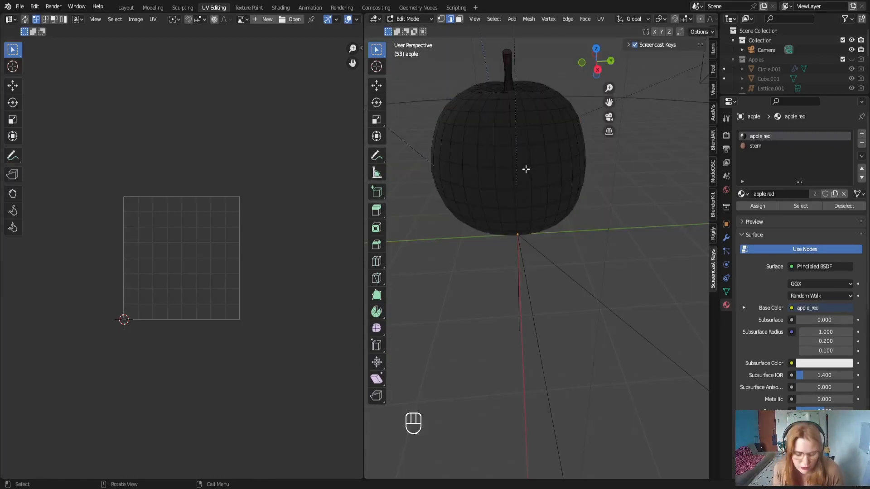
key("ctrl+z")
Widen the 3D viewport and unwrap the selected apple body with Smart UV Project, using an island margin of 0.1
middle_click_drag(466, 217, 477, 200)
scroll(477, 201, "up", 3)
middle_click_drag(494, 149, 493, 159, "shift")
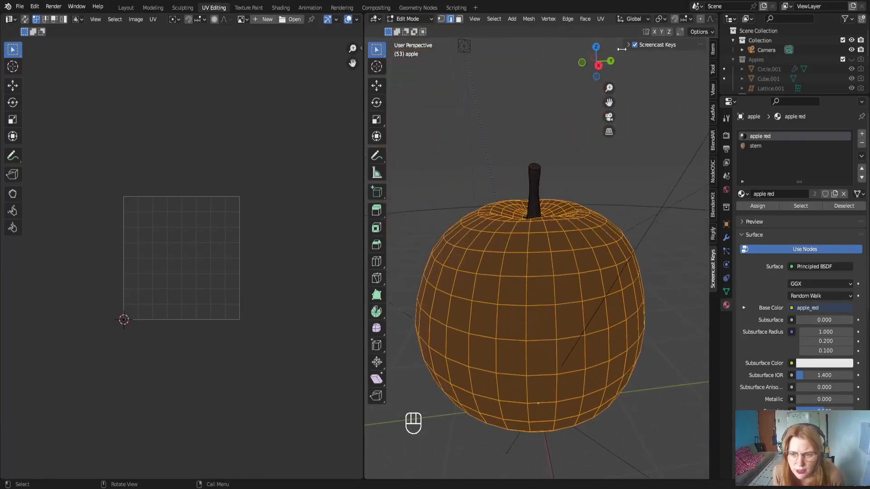
scroll(530, 307, "down", 5)
middle_click_drag(530, 307, 521, 276)
scroll(527, 280, "up", 4)
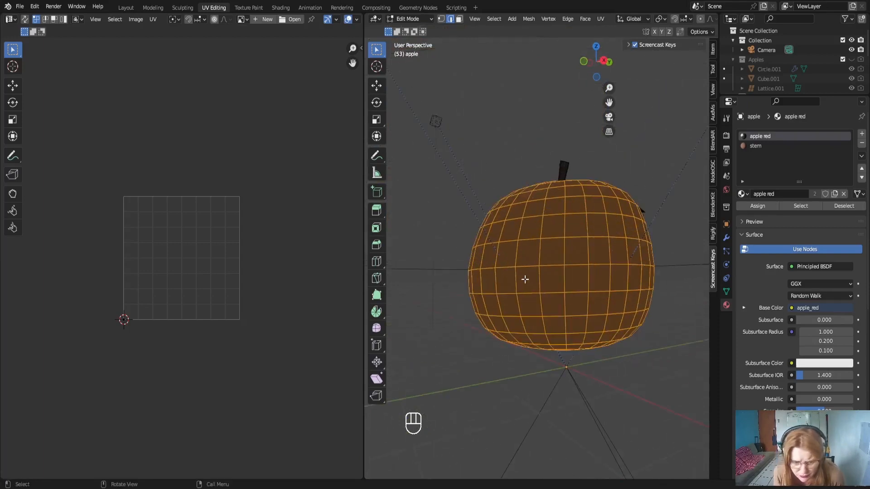
left_click_drag(363, 267, 270, 267)
key("u")
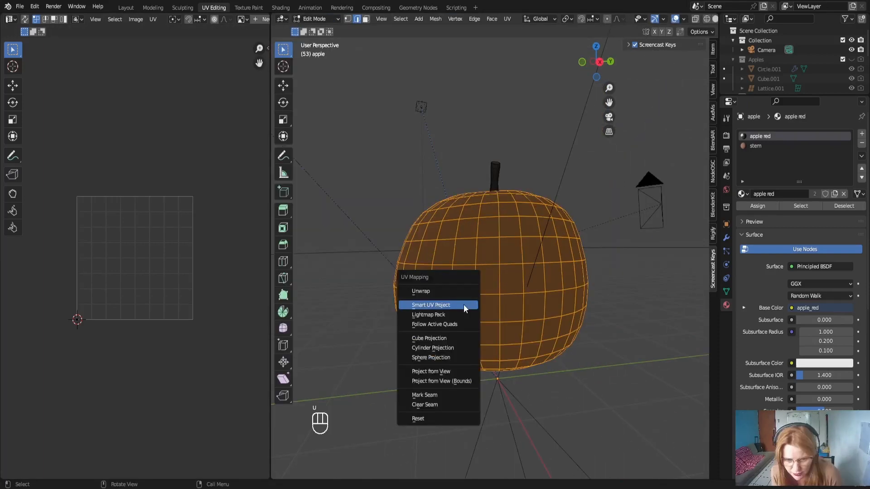
left_click(438, 306)
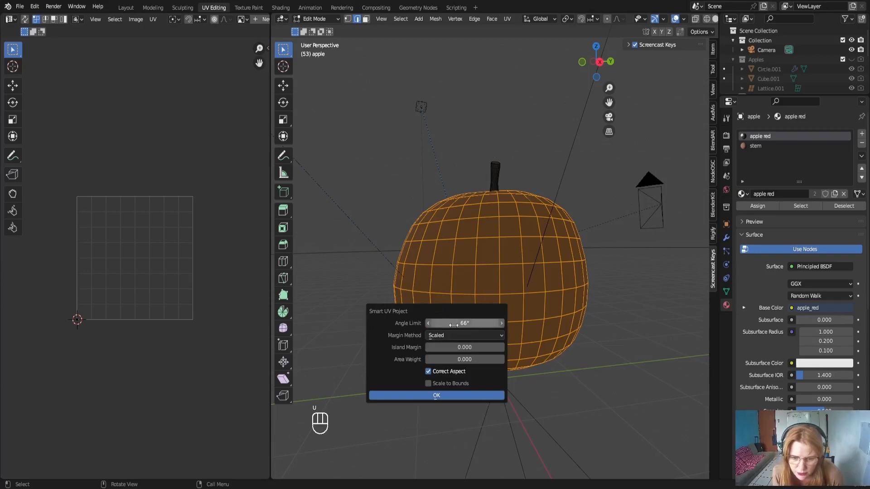
left_click(475, 347)
type("0.1")
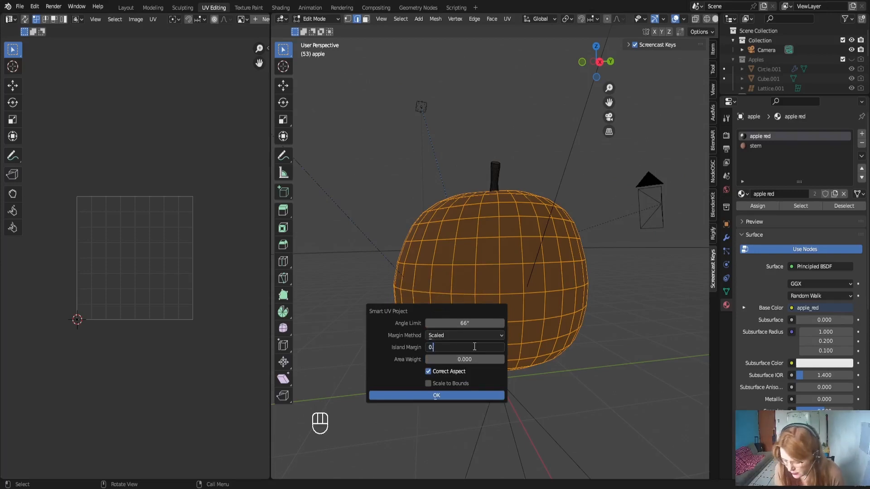
key("Return")
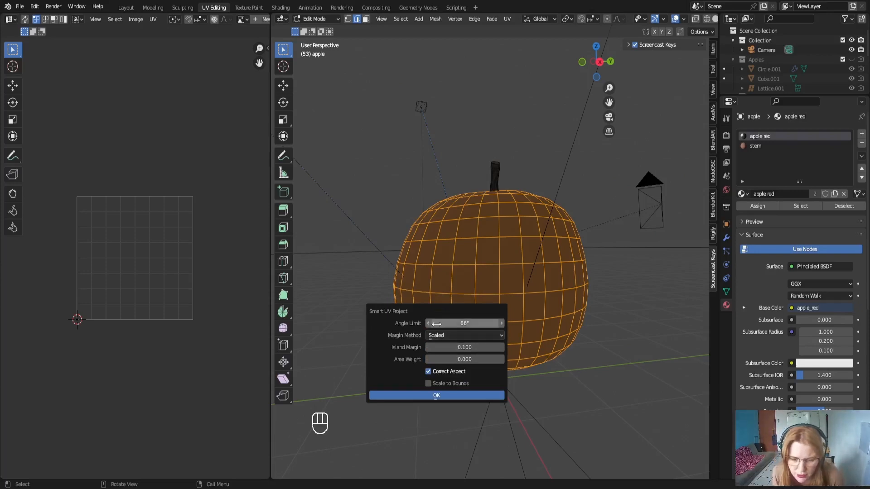
left_click(437, 396)
Examine the layout of the apple body's UV islands in the UV editor
scroll(145, 292, "up", 5)
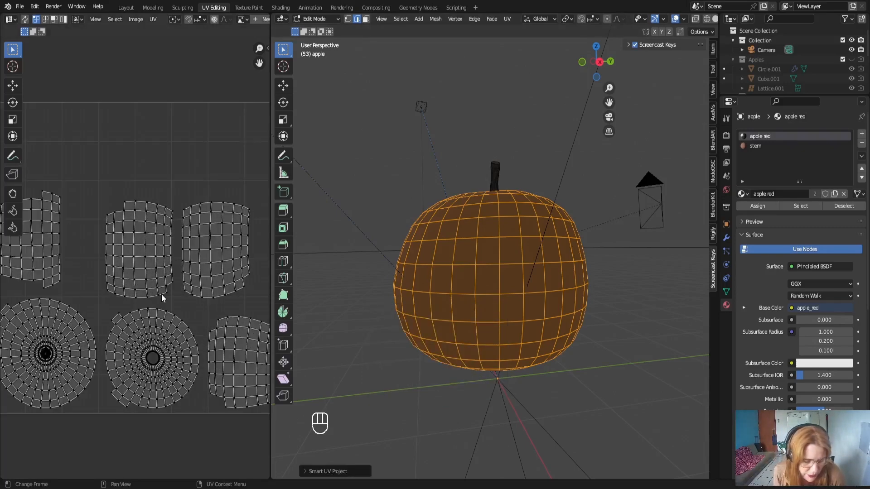
middle_click_drag(161, 295, 201, 207)
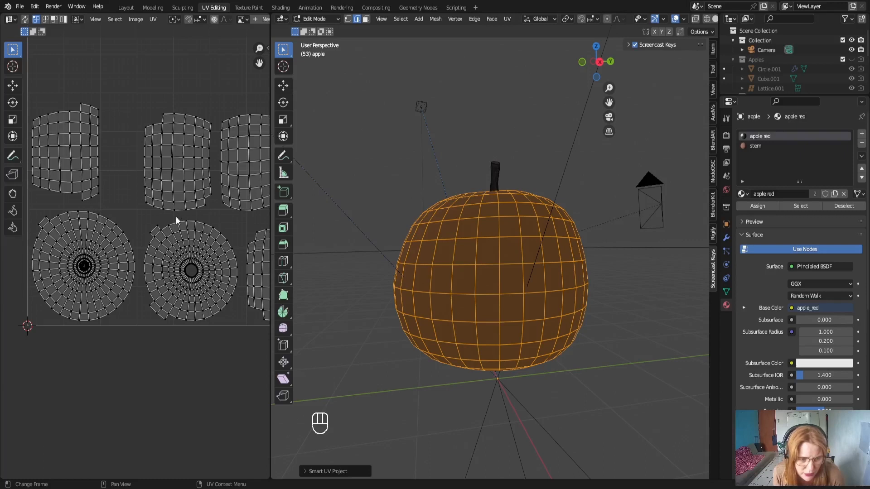
middle_click_drag(235, 243, 262, 253)
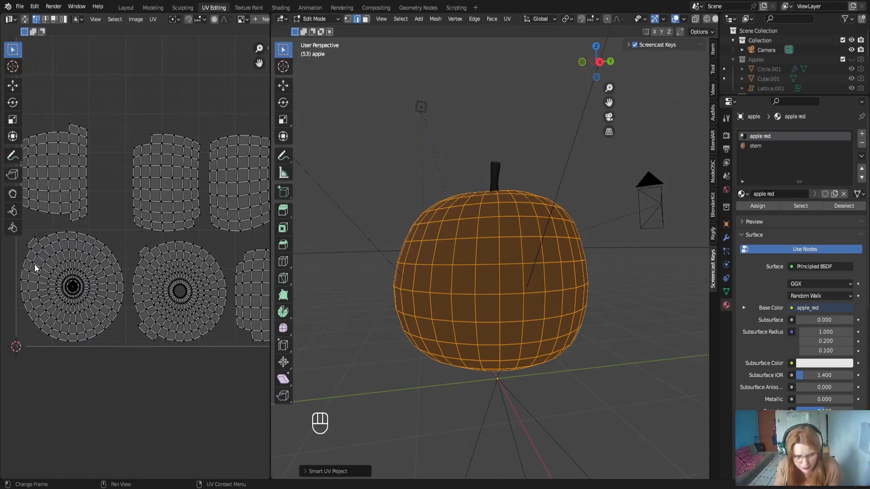
scroll(138, 343, "down", 3)
scroll(137, 343, "up", 1)
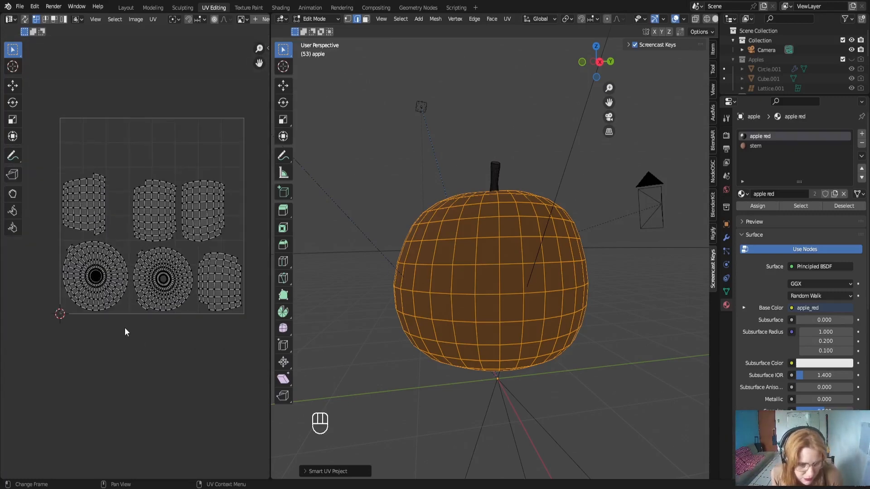
scroll(124, 328, "up", 3)
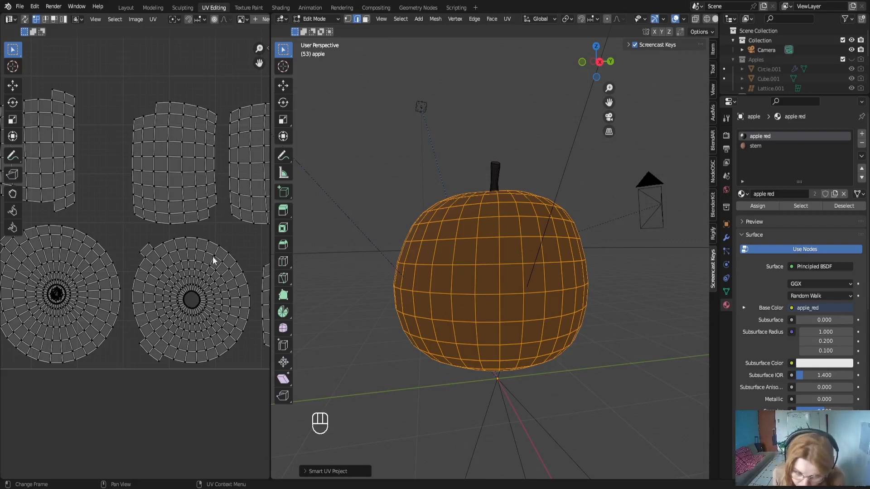
scroll(213, 259, "down", 4)
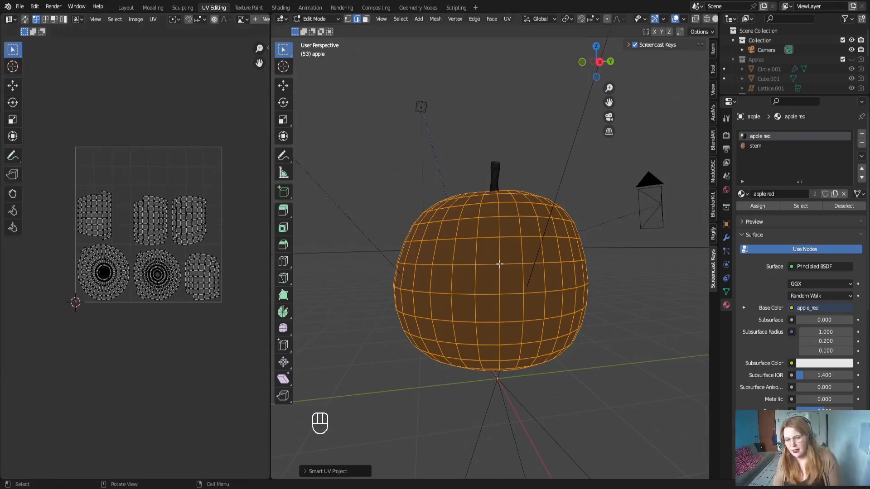
scroll(455, 253, "up", 2)
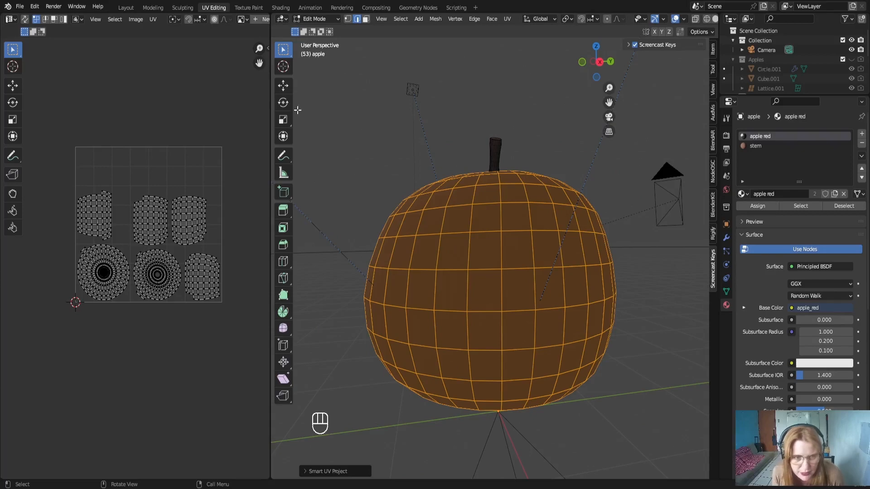
In the Texture Paint workspace, try painting a white TexDraw stroke on the unwrapped apple
left_click(255, 10)
left_click_drag(563, 159, 499, 185)
mouse_move(499, 184)
middle_mouse_down()
mouse_move(401, 233)
mouse_move(649, 170)
mouse_move(598, 153)
mouse_move(524, 175)
mouse_move(617, 195)
mouse_move(408, 198)
middle_mouse_up()
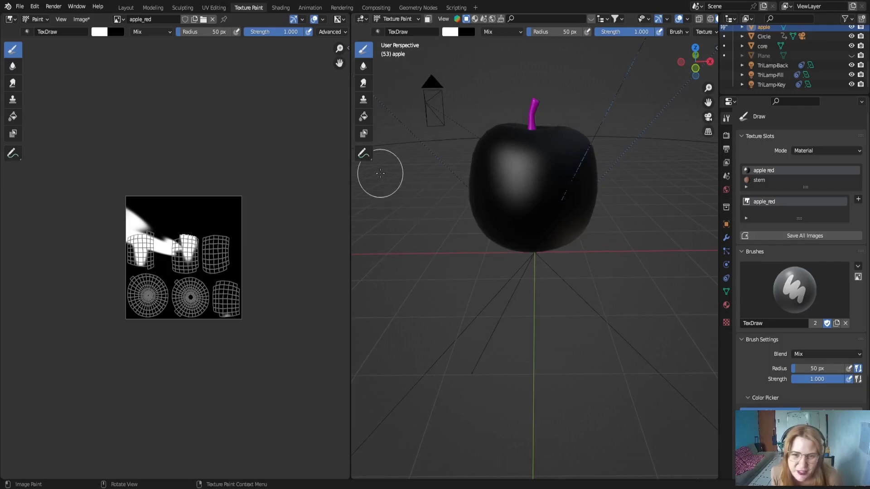
In the Layout workspace, enter Edit Mode on the apple and recalculate the selected faces' normals to the outside
left_click(124, 7)
key("Tab")
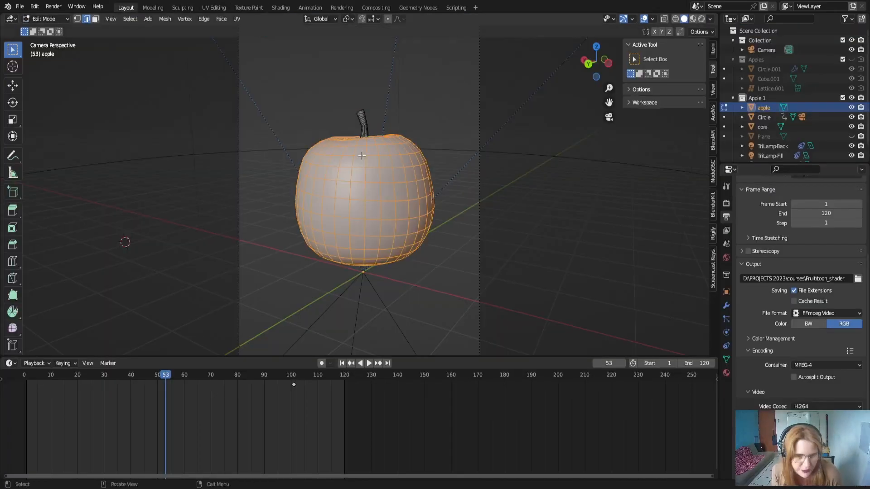
left_click(169, 20)
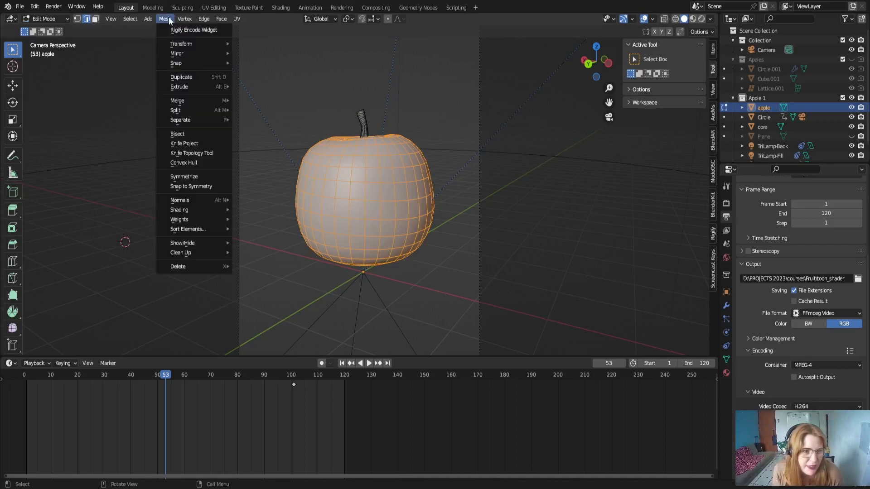
mouse_move(202, 201)
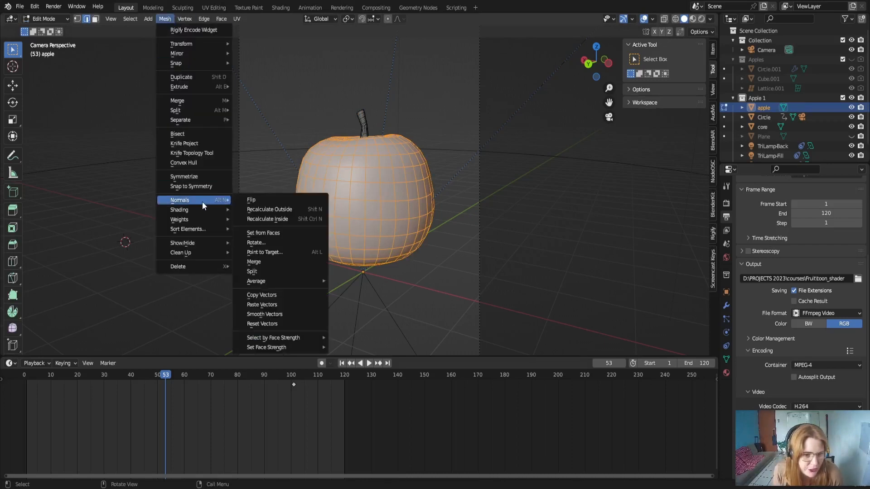
left_click(301, 212)
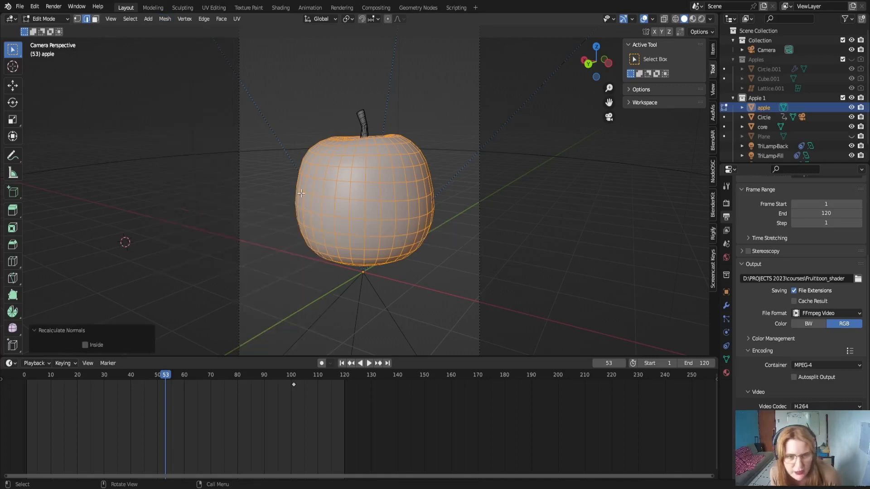
Return to the Texture Paint workspace and paint the front of the apple white with the 50 px TexDraw brush
left_click(250, 7)
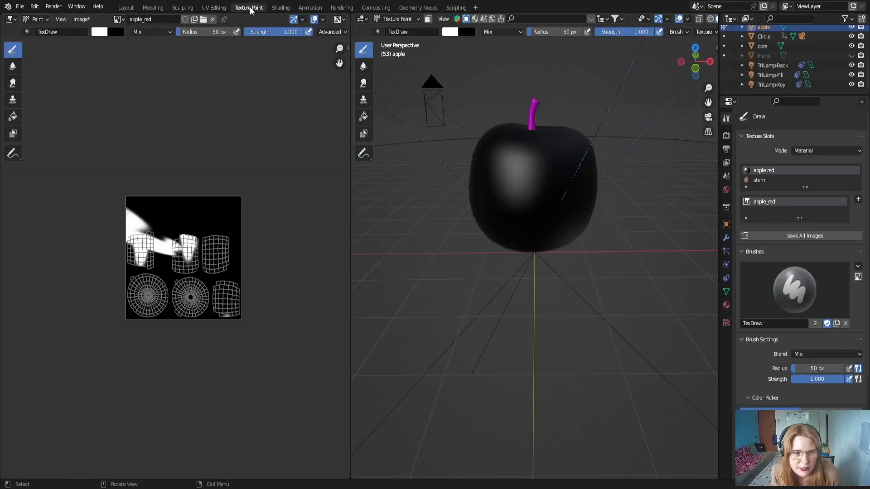
mouse_move(484, 186)
left_mouse_down()
mouse_move(533, 169)
mouse_move(540, 187)
mouse_move(491, 171)
mouse_move(553, 151)
mouse_move(518, 227)
mouse_move(491, 200)
mouse_move(569, 165)
mouse_move(559, 177)
left_mouse_up()
mouse_move(559, 176)
middle_mouse_down()
mouse_move(419, 191)
mouse_move(511, 171)
mouse_move(553, 177)
mouse_move(531, 177)
mouse_move(492, 139)
middle_mouse_up()
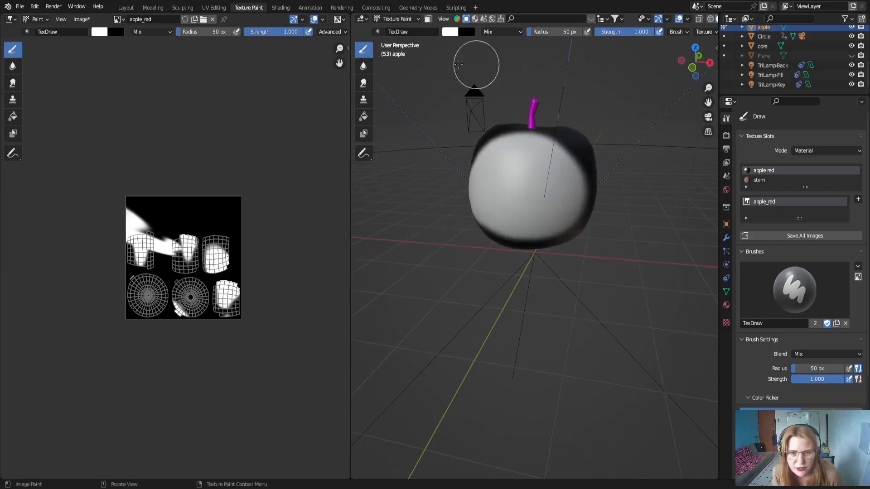
scroll(547, 174, "up", 1)
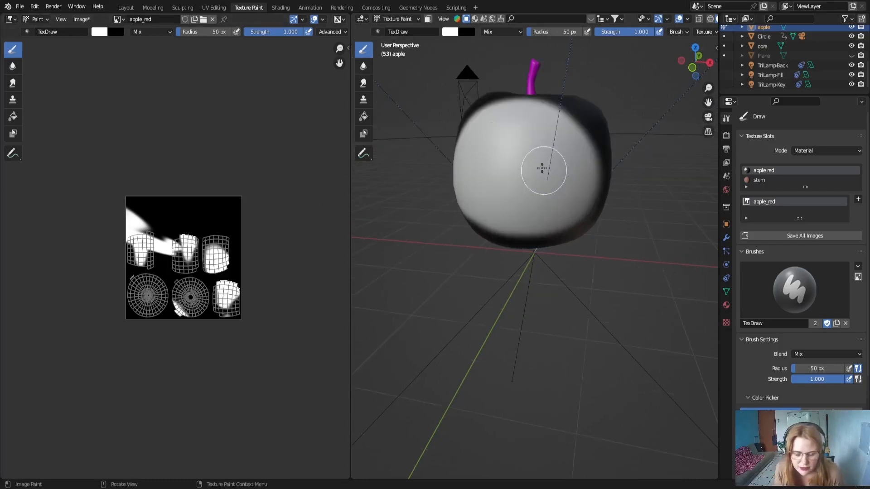
mouse_move(522, 134)
middle_mouse_down("shift")
mouse_move(504, 207)
mouse_move(491, 180)
middle_mouse_up("shift")
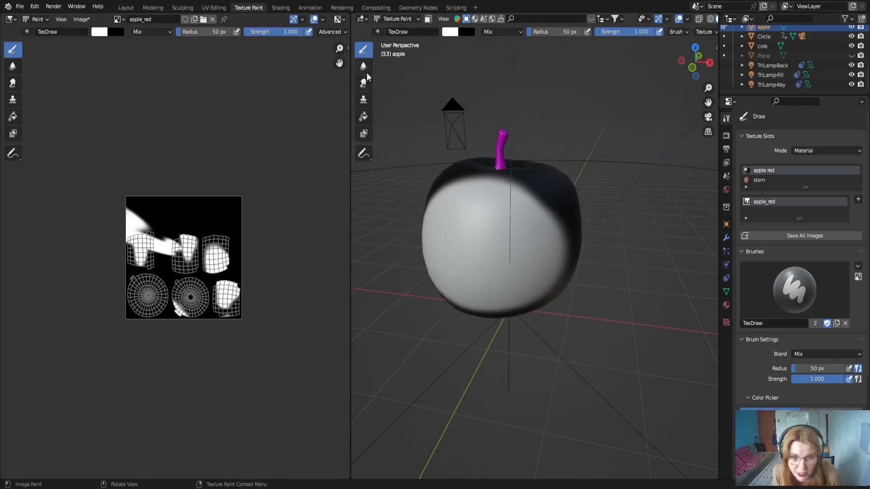
Fill the whole apple body with white on the apple_red texture using the Fill tool
left_click(364, 104)
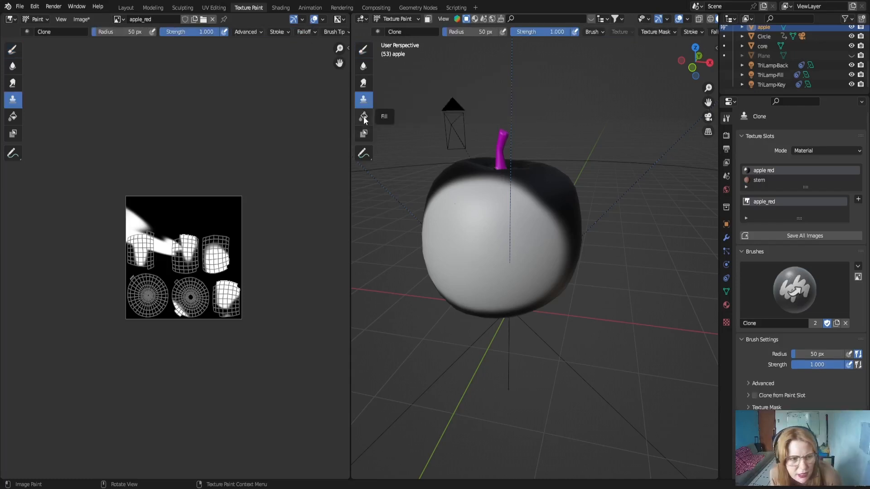
left_click(364, 116)
left_click(554, 189)
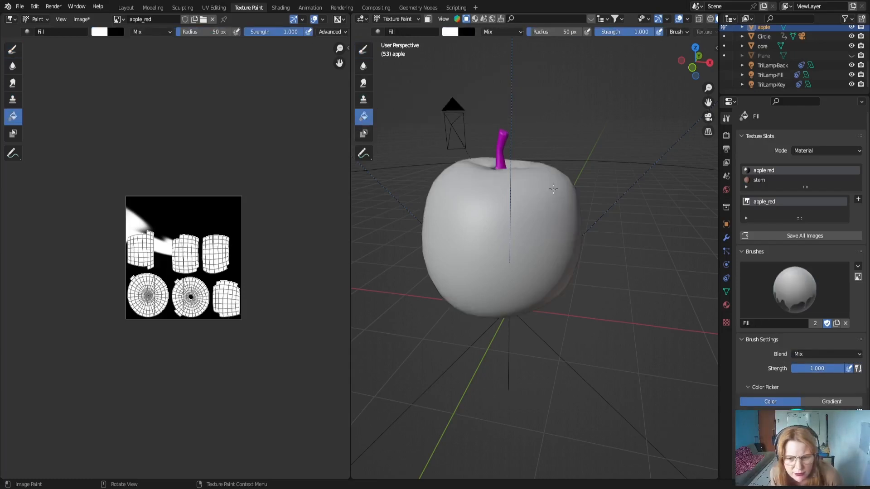
mouse_move(454, 183)
middle_mouse_down()
mouse_move(457, 211)
mouse_move(388, 138)
middle_mouse_up()
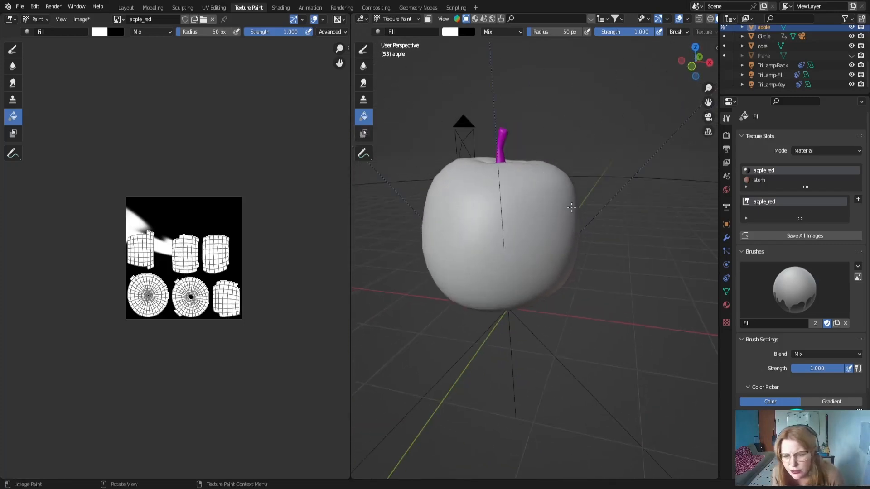
Examine the white fill on the apple from above around the stem and along its sides, and widen the 3D viewport
middle_click_drag(551, 251, 484, 343)
scroll(431, 210, "up", 6)
scroll(422, 165, "down", 2)
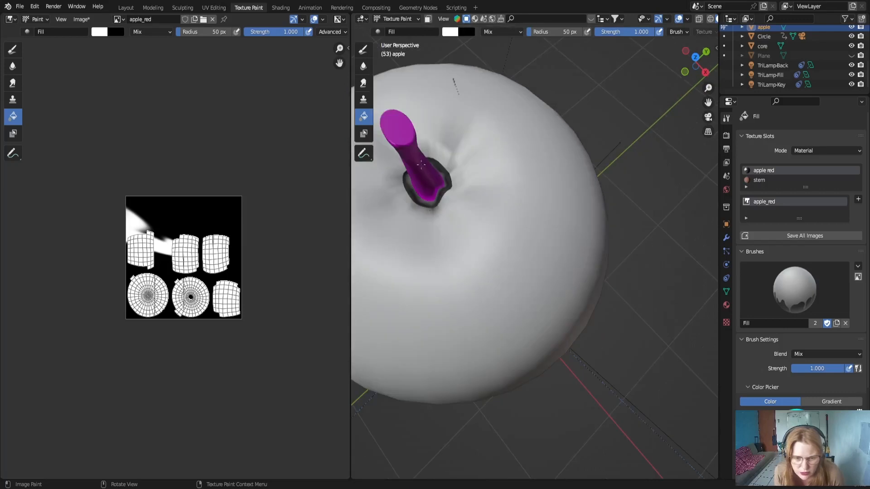
middle_click_drag(436, 232, 439, 145)
scroll(453, 158, "down", 5)
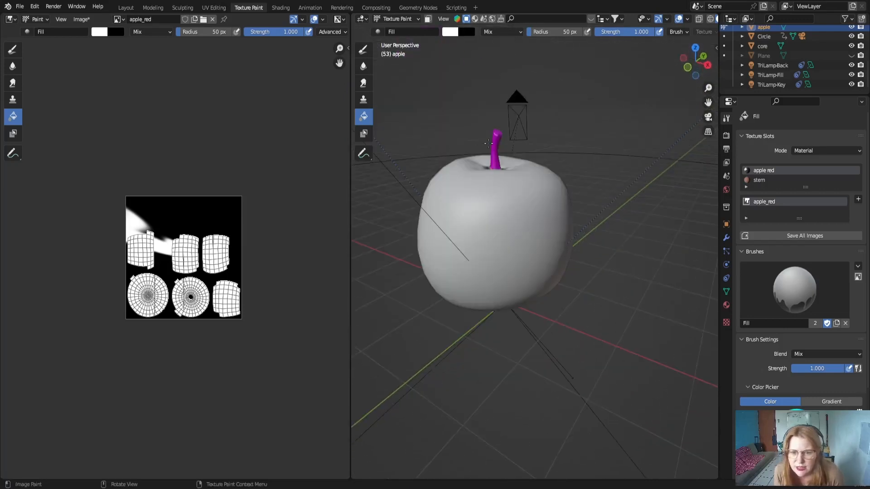
middle_click_drag(474, 170, 542, 228)
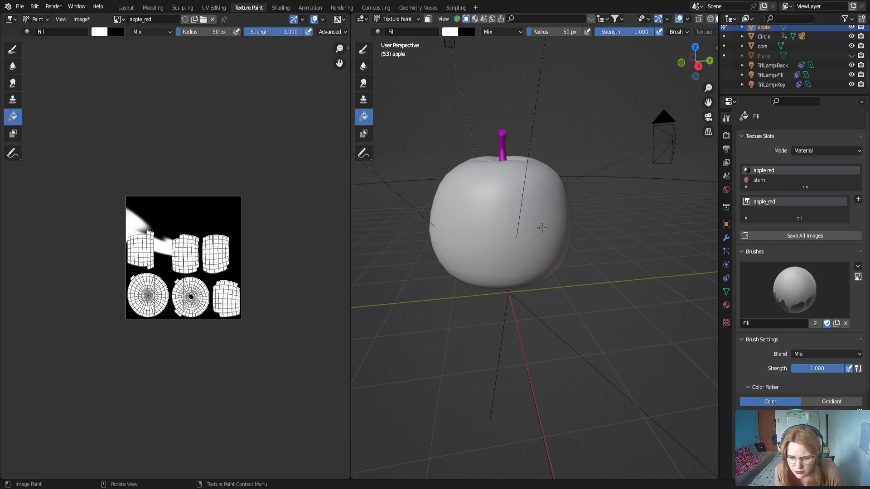
scroll(542, 228, "up", 5)
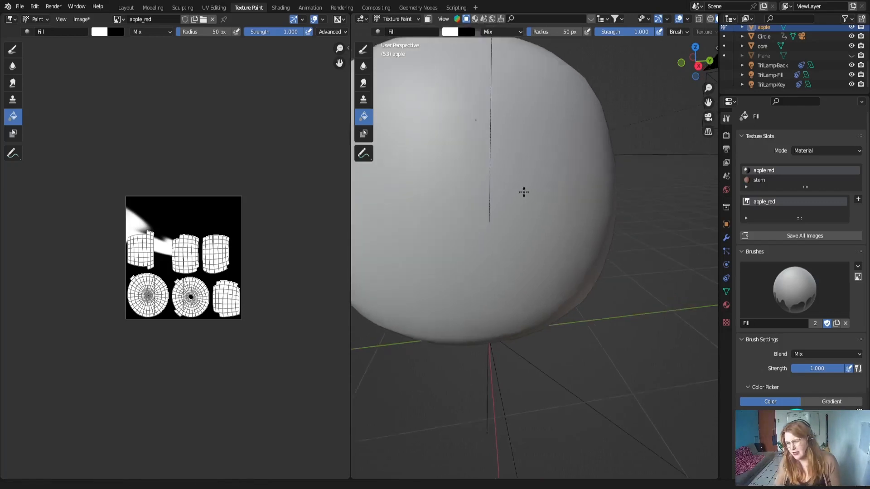
scroll(584, 287, "down", 5)
scroll(589, 285, "down", 2)
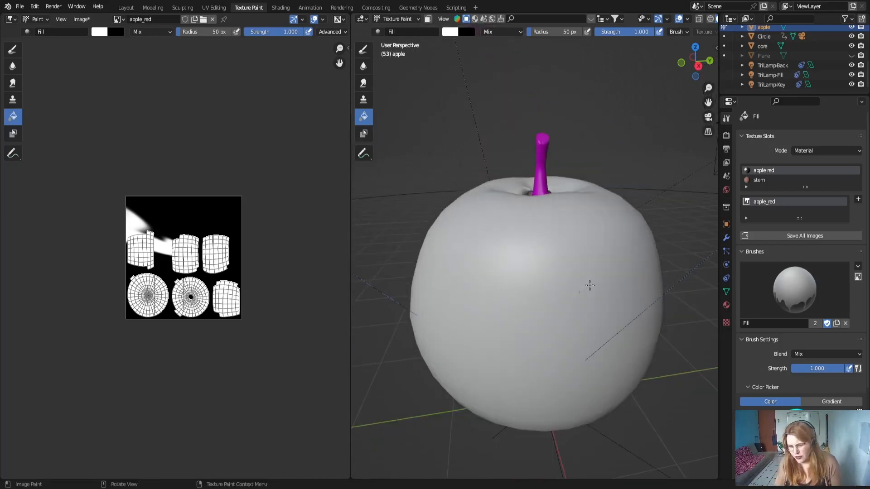
middle_click_drag(567, 274, 526, 281)
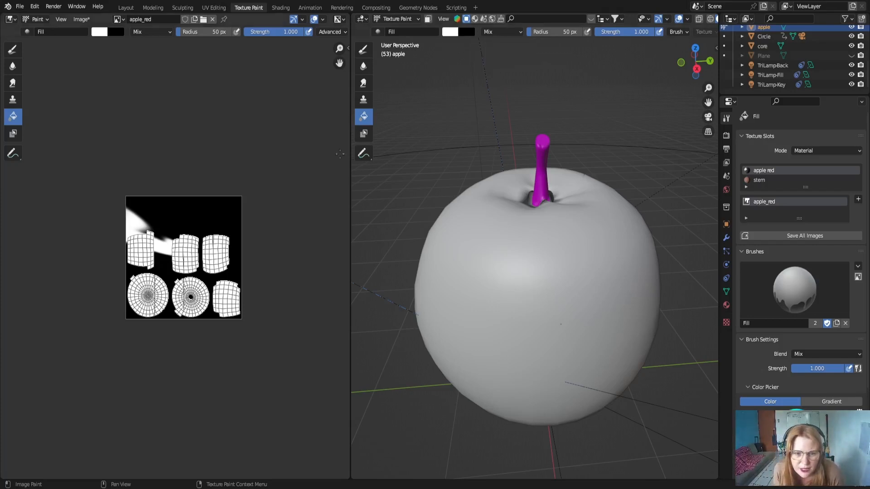
left_click_drag(351, 171, 281, 169)
scroll(380, 140, "down", 3)
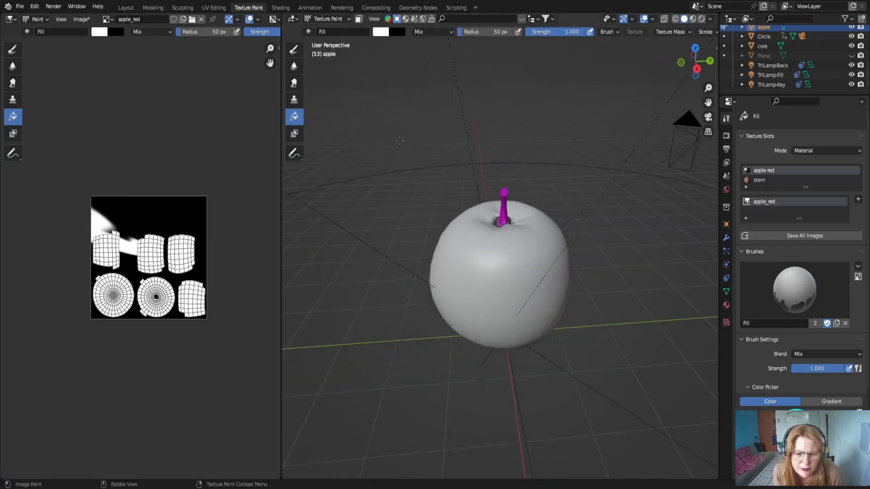
In the Layout workspace, enable the Screencast Keys display
left_click(125, 7)
left_click(118, 18)
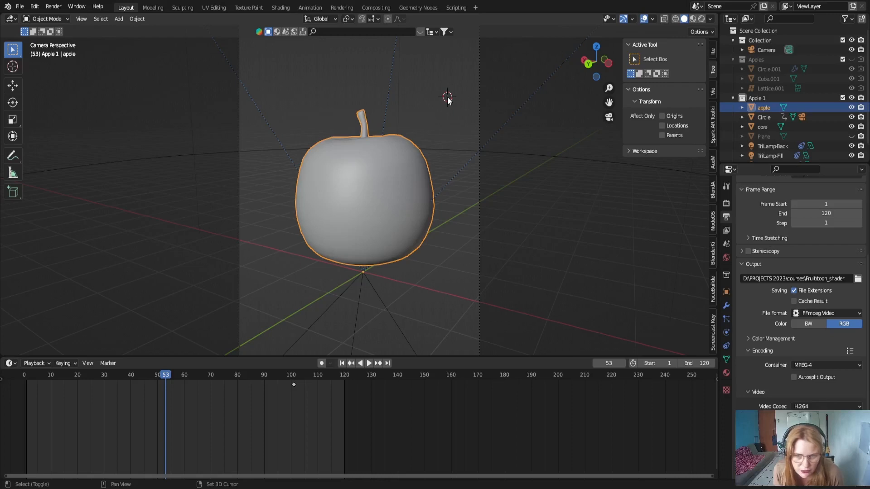
left_click(713, 335)
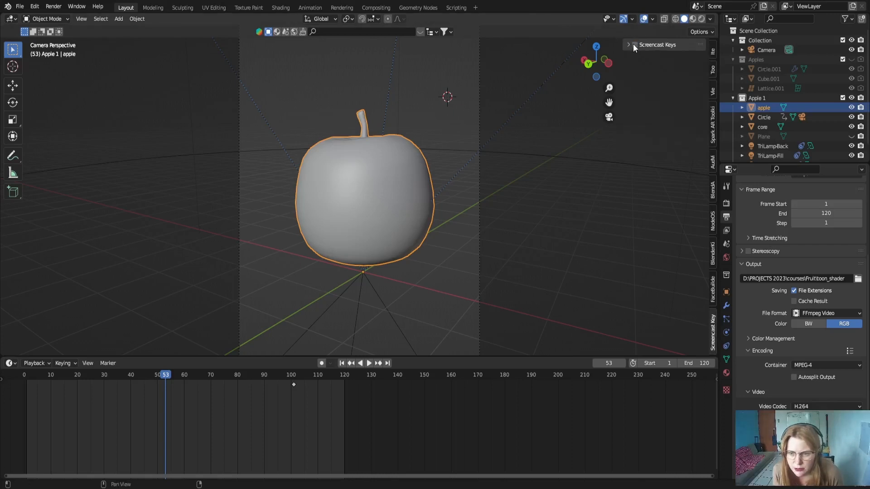
left_click(635, 45)
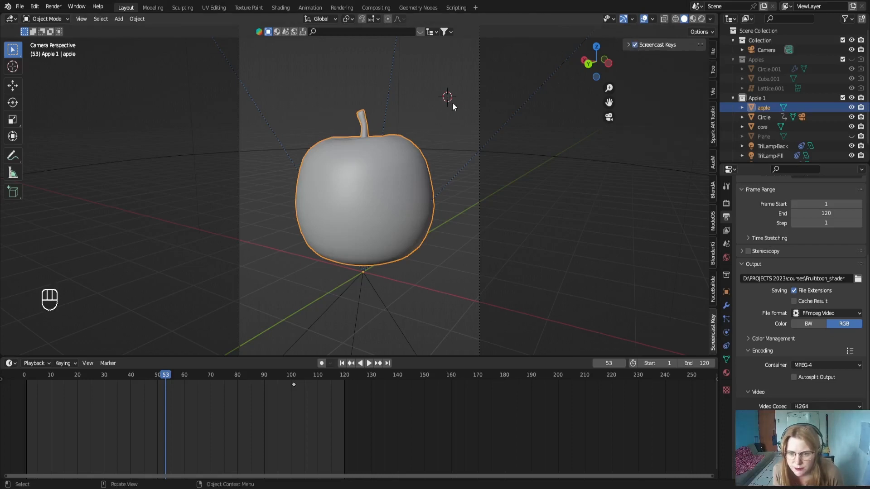
Add the painting of three red apples to the scene as a reference image
left_click(119, 19)
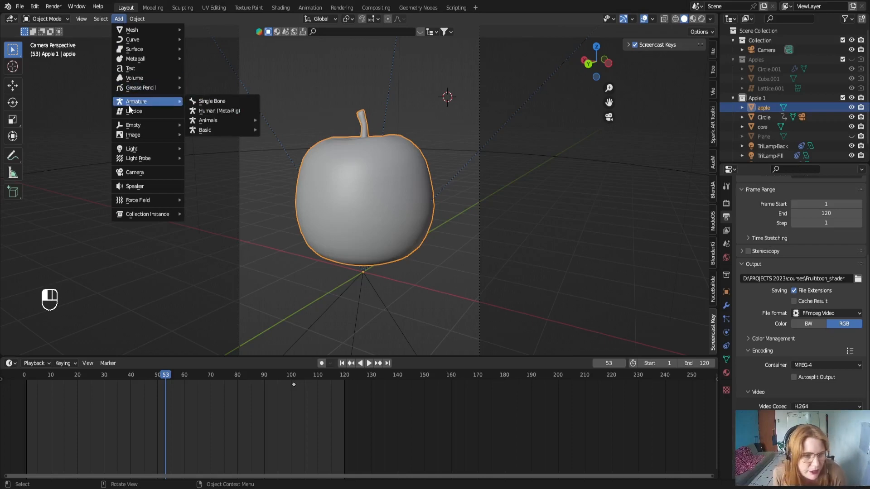
mouse_move(136, 137)
left_click(235, 134)
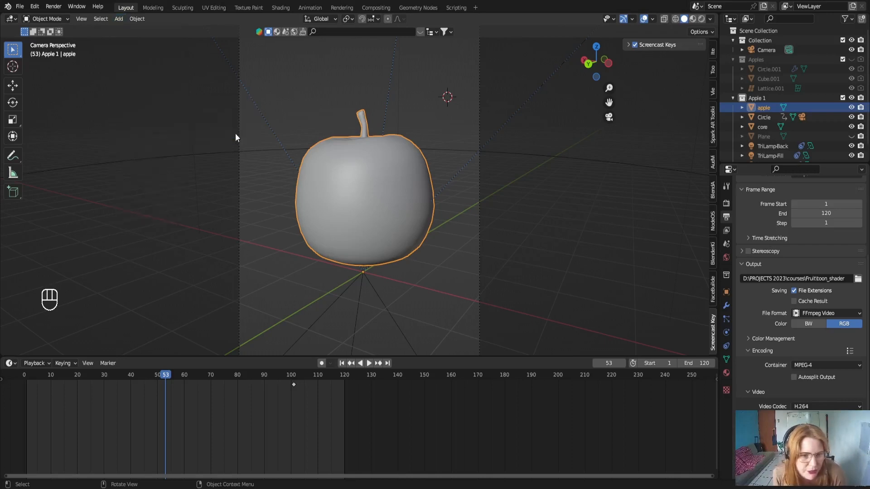
double_click(341, 158)
scroll(429, 117, "down", 2)
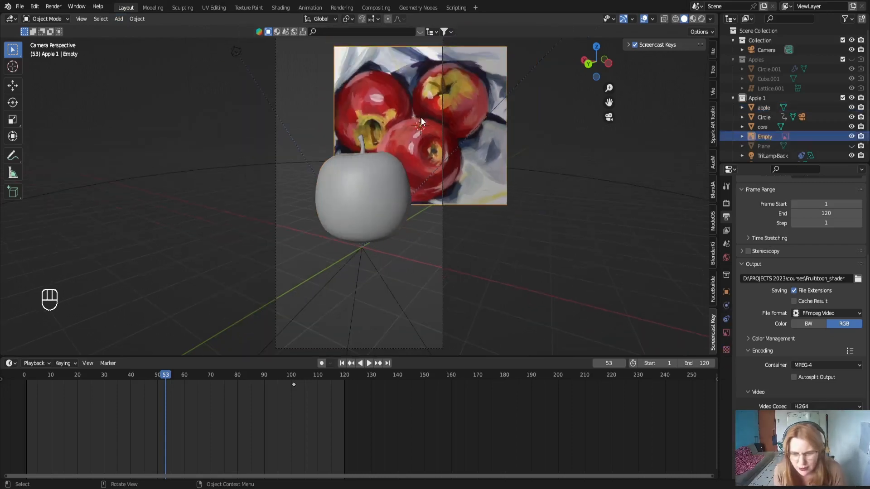
Move the reference image about 4.22 m along the global X axis, then raise it about 0.96 m above the apple
key("g")
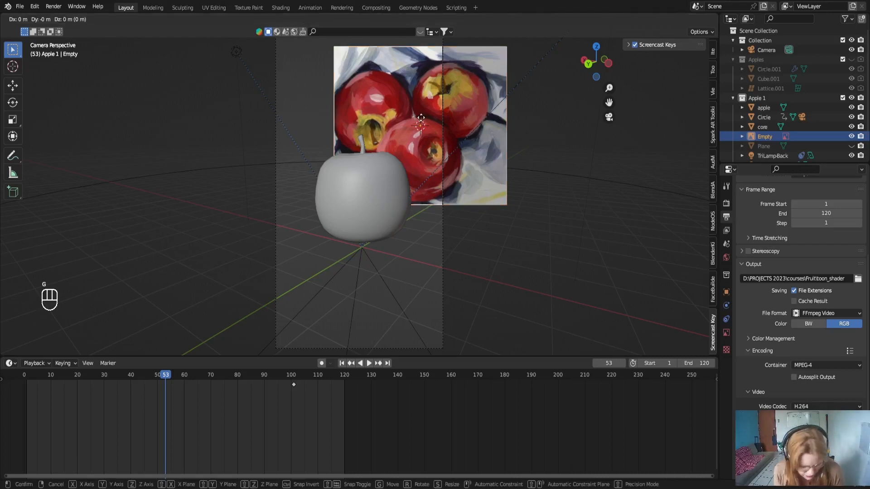
key("z")
key("y")
key("z")
key("x")
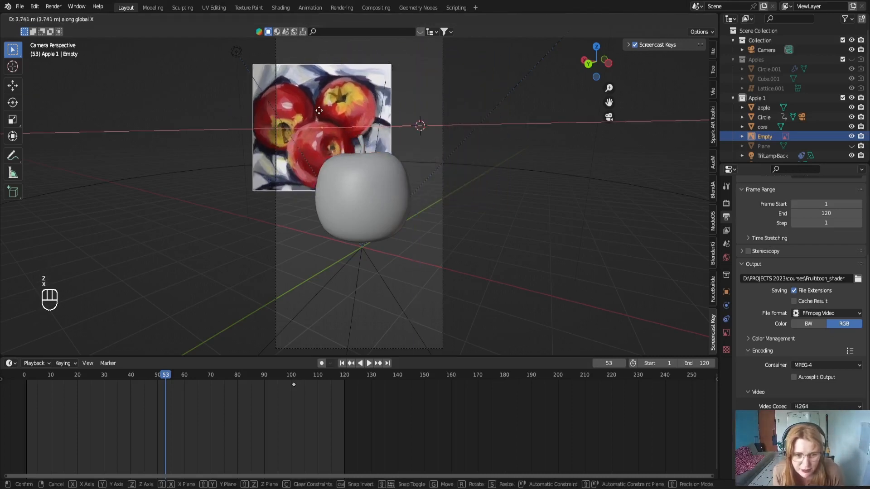
left_click(313, 110)
key("g")
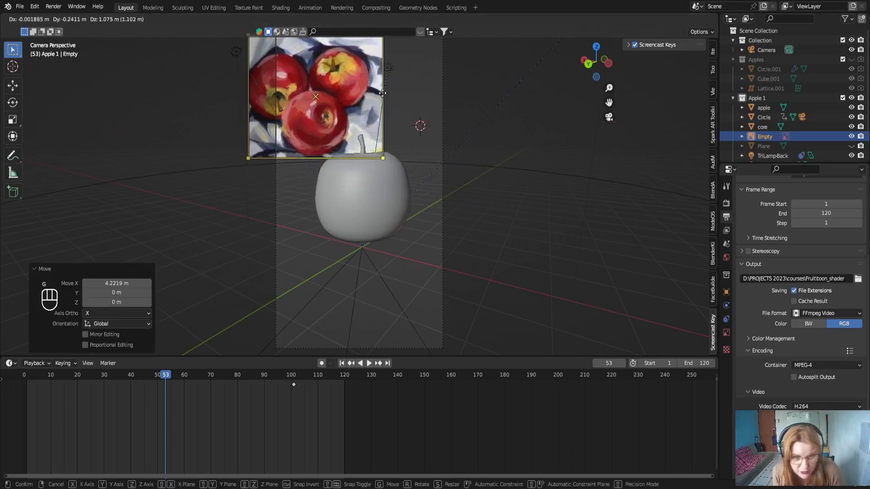
left_click(386, 105)
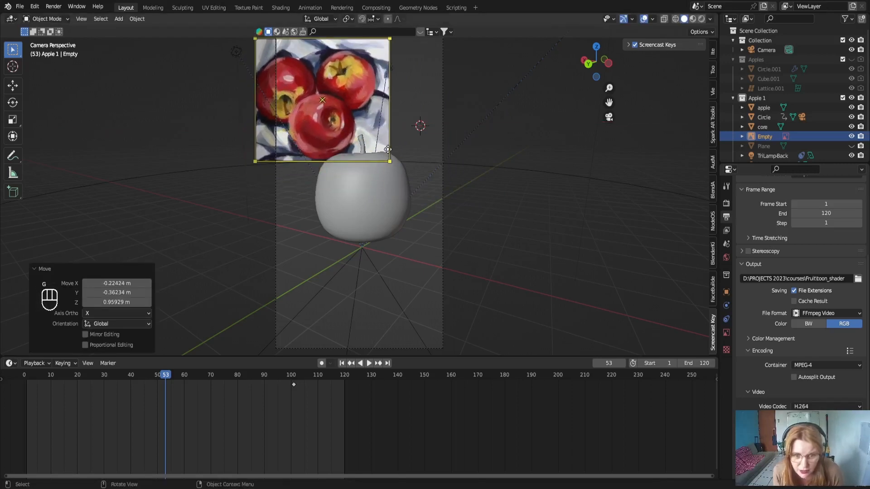
Nudge the reference image slightly along the global X axis
middle_click_drag(404, 149, 426, 218, "shift")
left_click(390, 184)
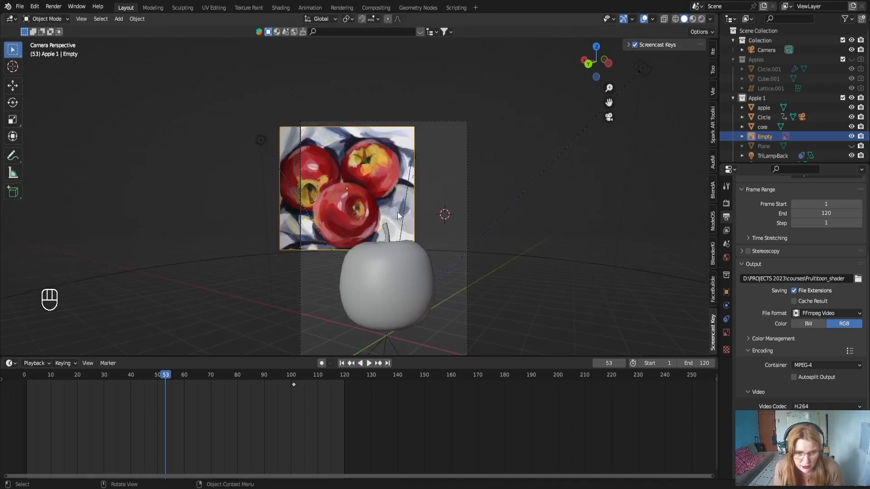
key("g")
key("z")
key("x")
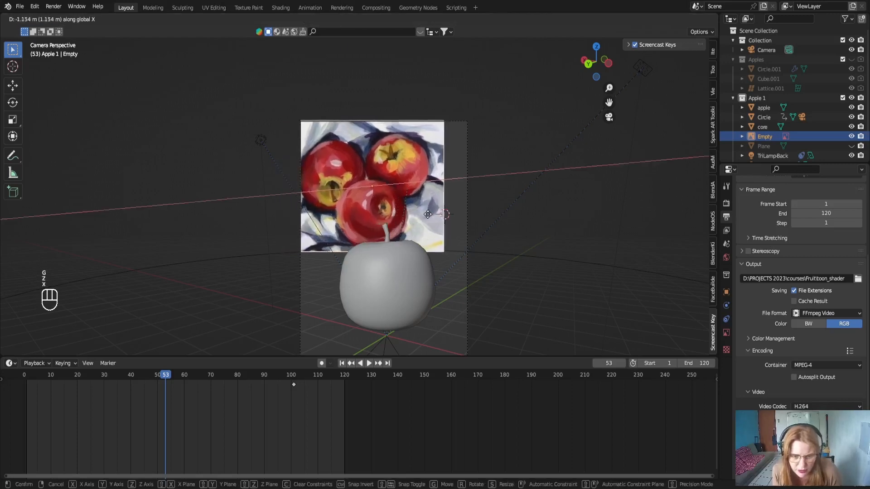
left_click(403, 238)
Select the apple and rotate it about -47° around the global Y axis
left_click(400, 290)
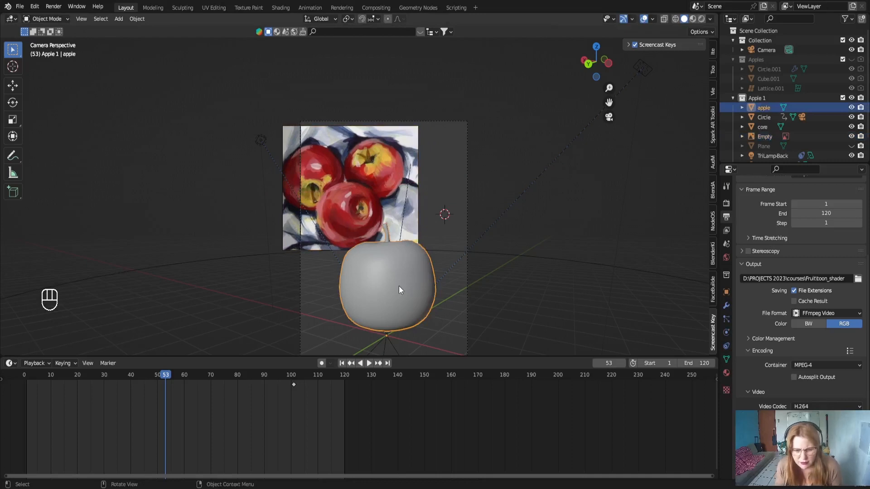
scroll(399, 287, "up", 3)
middle_click_drag(417, 273, 385, 222, "shift")
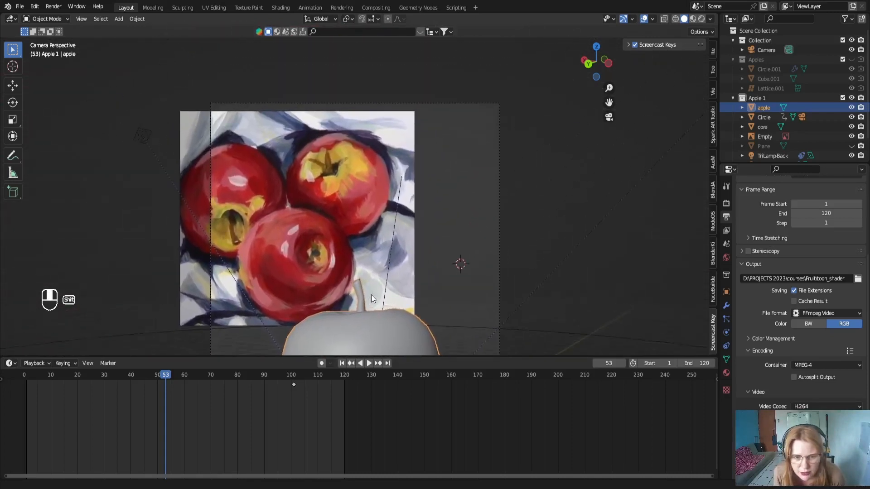
scroll(390, 202, "down", 4)
scroll(374, 204, "up", 2)
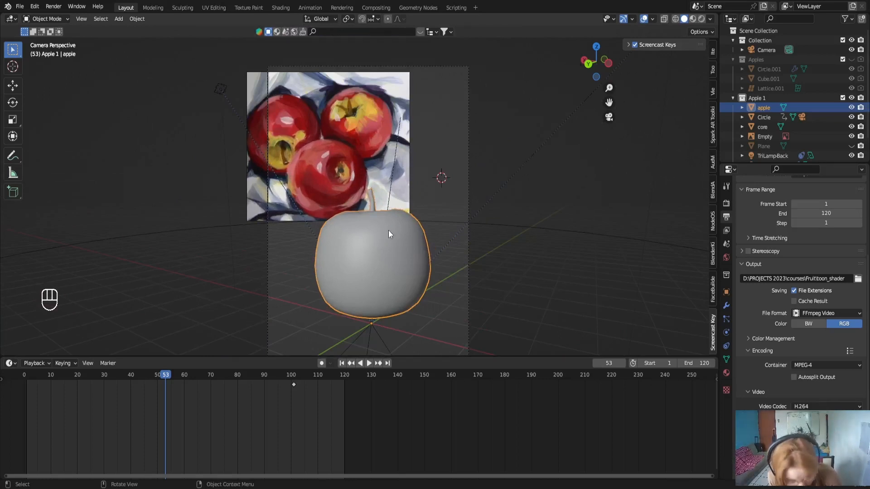
key("r")
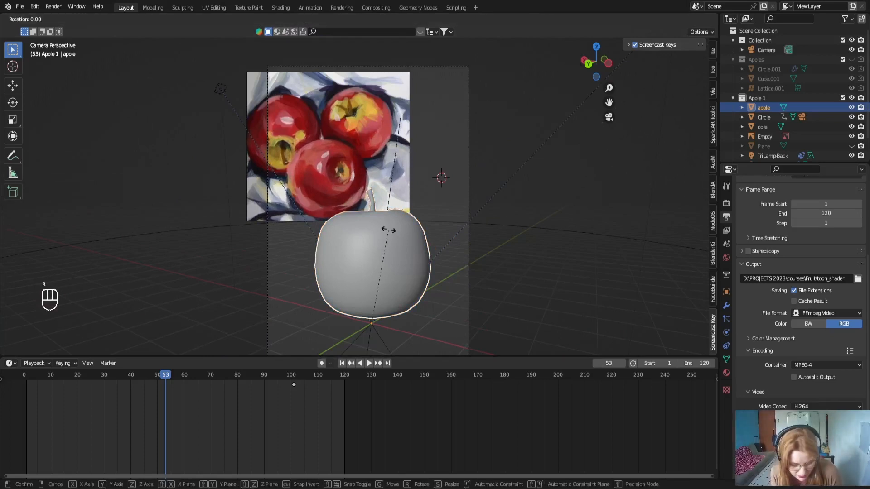
key("y")
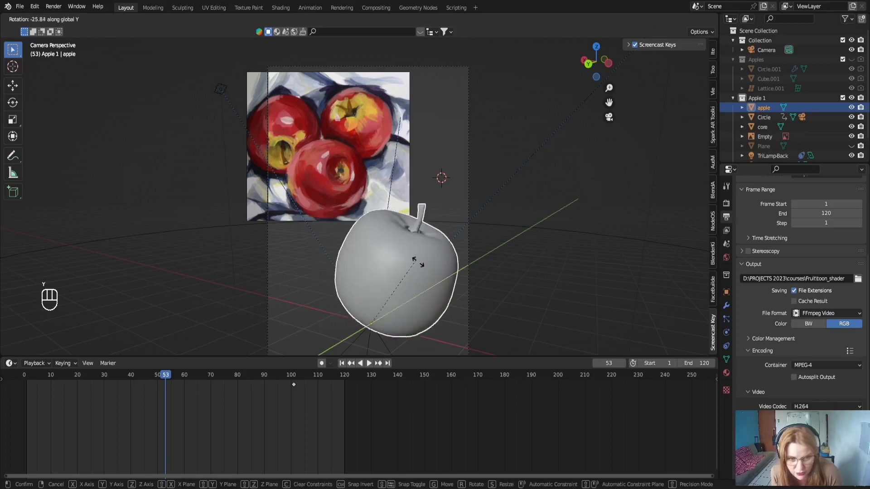
left_click(430, 285)
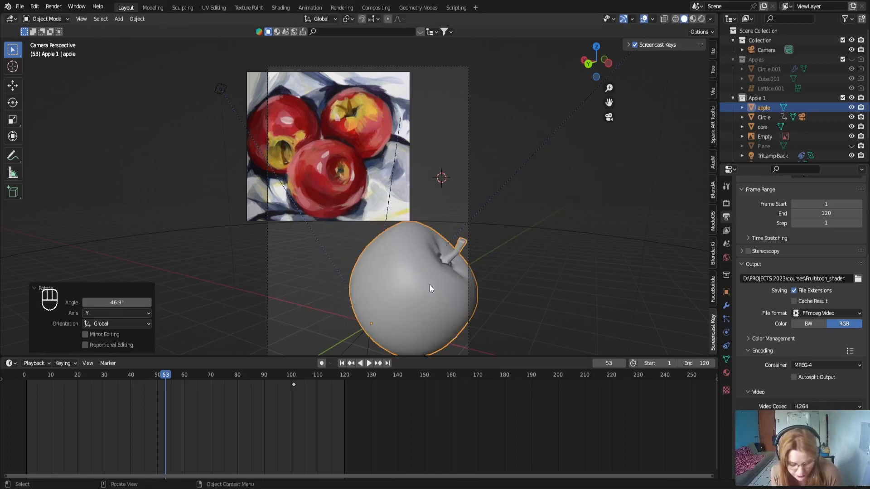
Rotate the apple about -54° around the global X axis so its stem end faces the camera
scroll(430, 285, "down", 2)
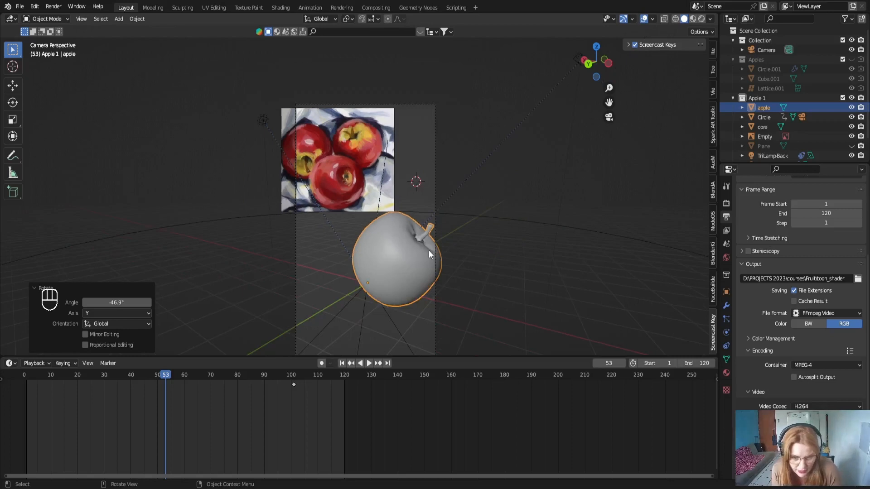
key("r")
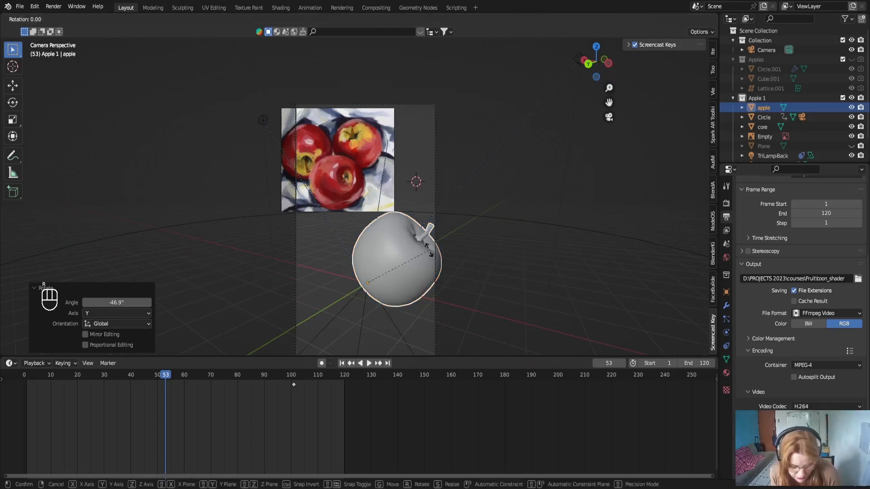
key("z")
key("x")
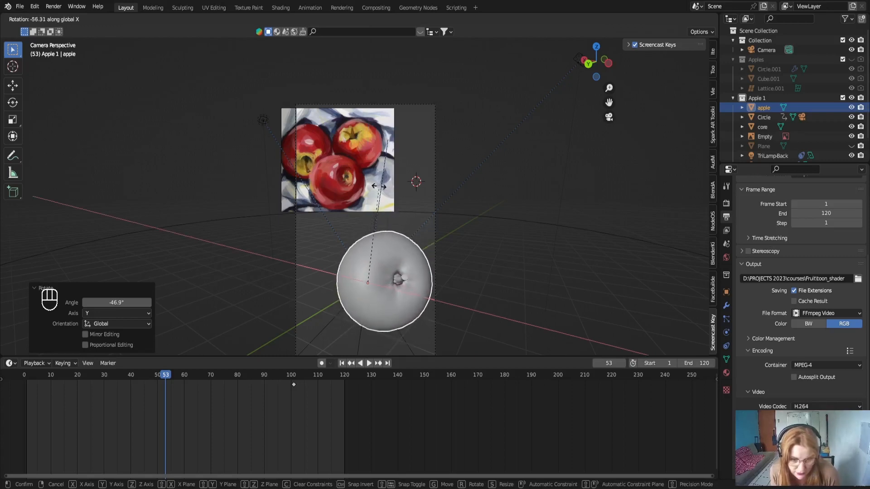
left_click(396, 106)
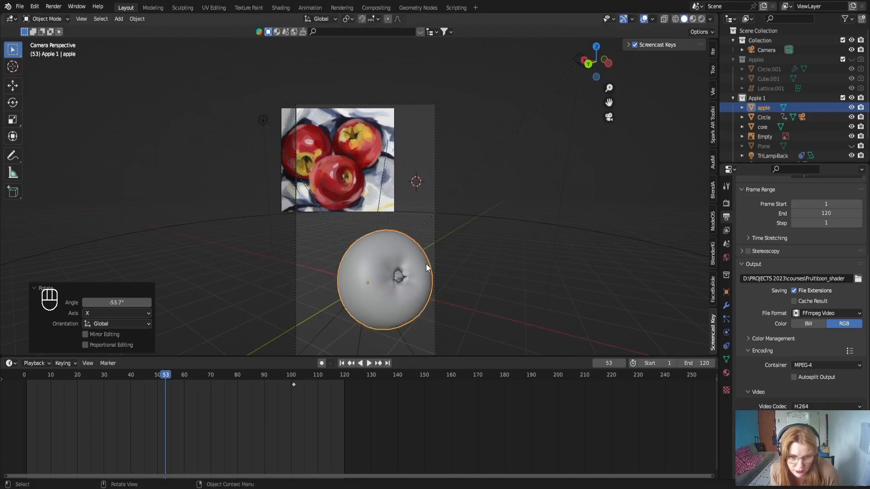
Rotate the apple about -30° around the global Z axis
key("x")
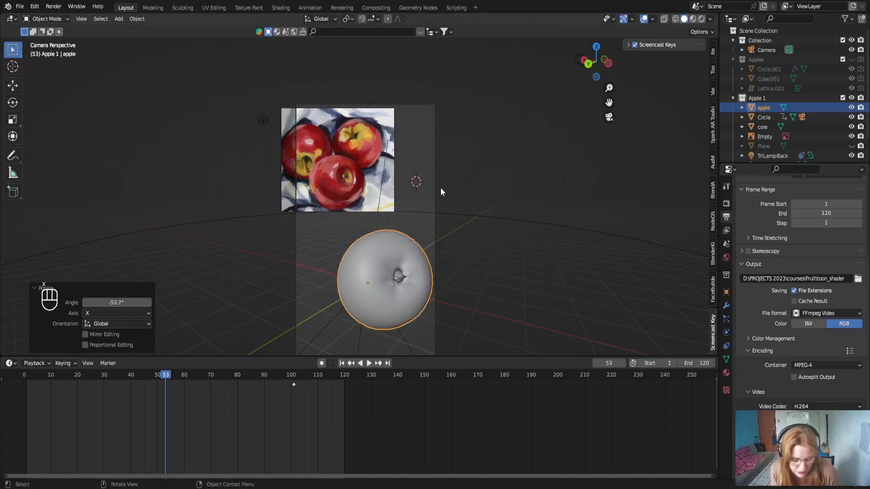
key("r")
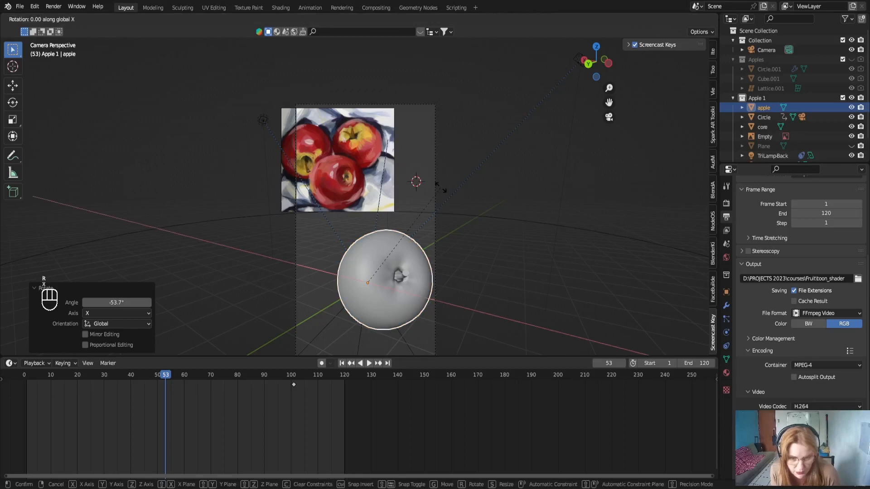
key("z")
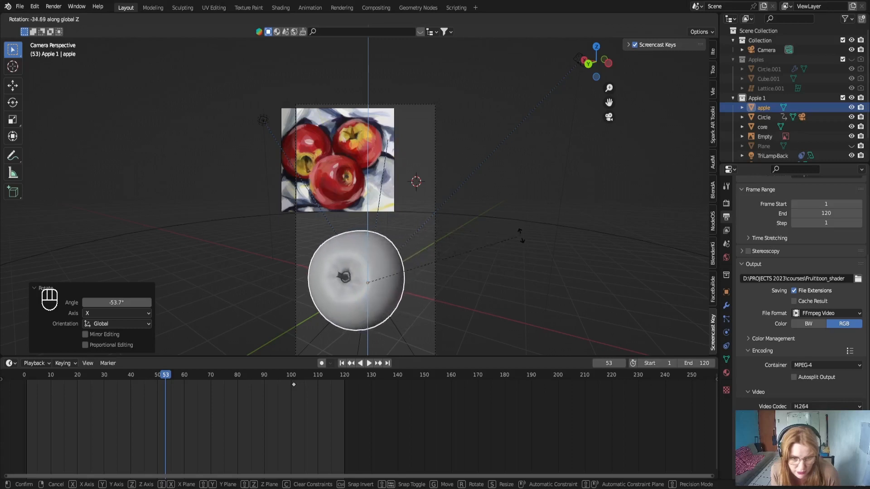
left_click(497, 228)
Move the apple about 1.29 m along the global X axis
key("g")
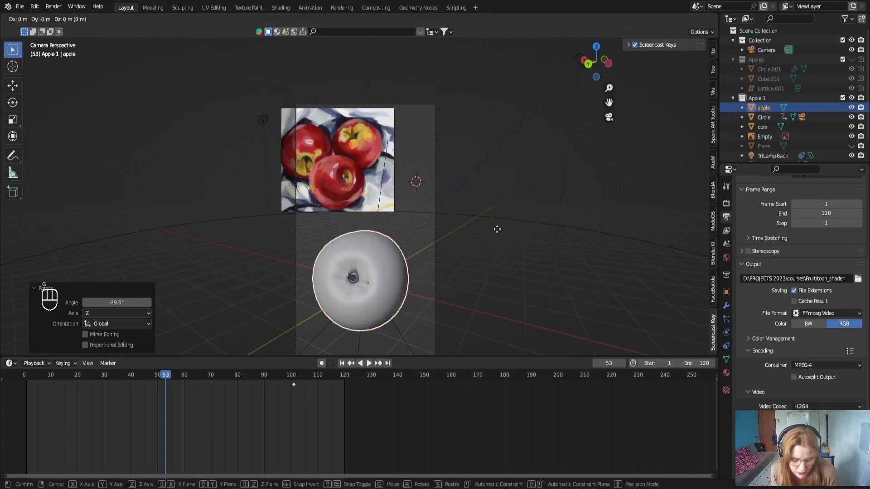
key("y")
key("z")
key("x")
key("z")
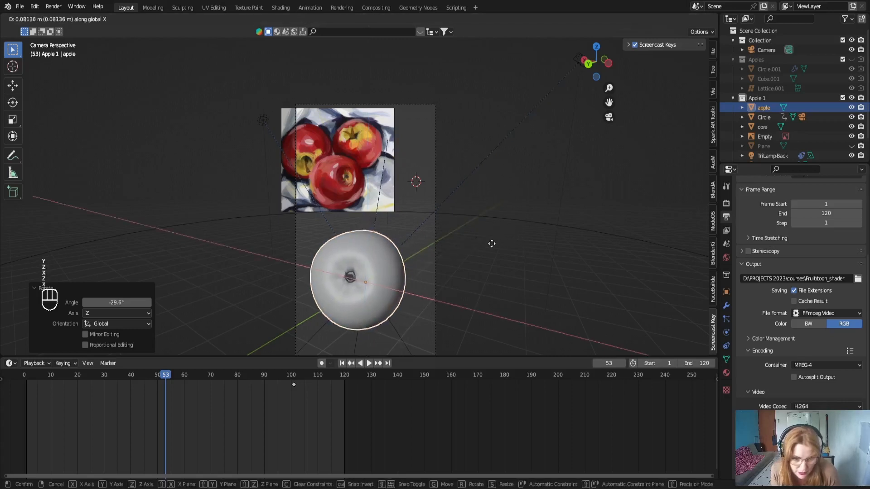
key("x")
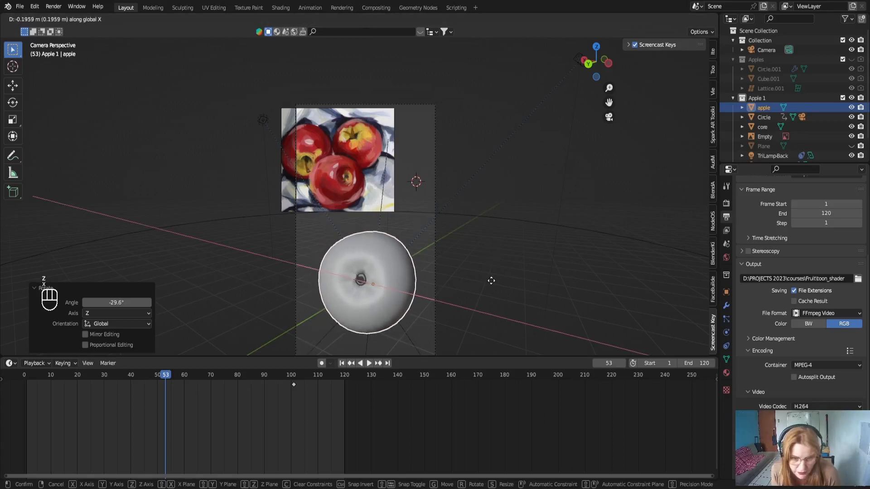
left_click(459, 250)
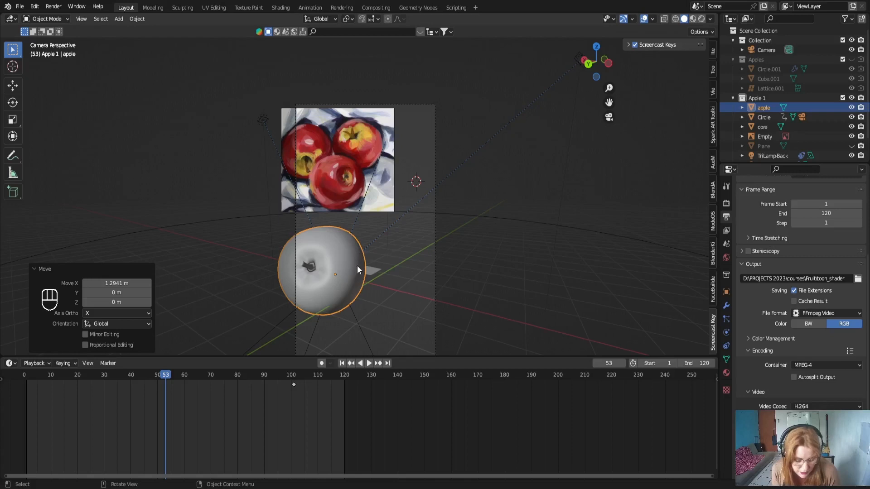
Rotate the apple about -44° around the global Y axis
key("r")
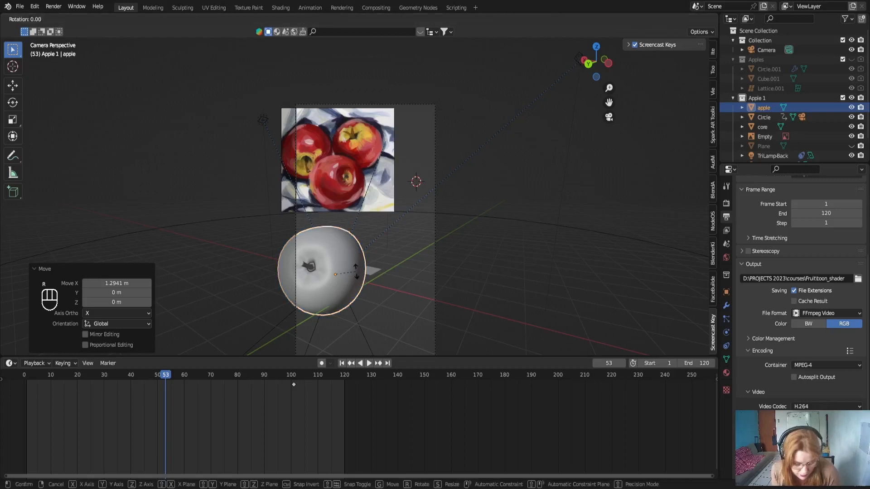
key("y")
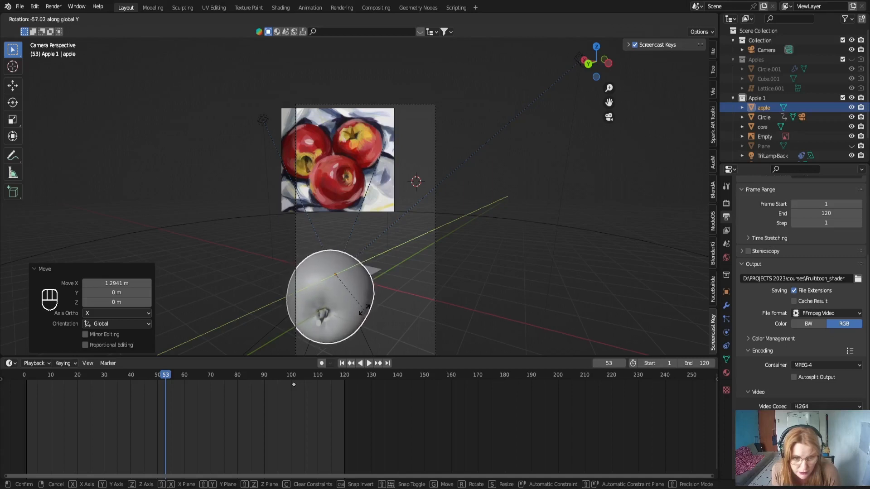
left_click(363, 299)
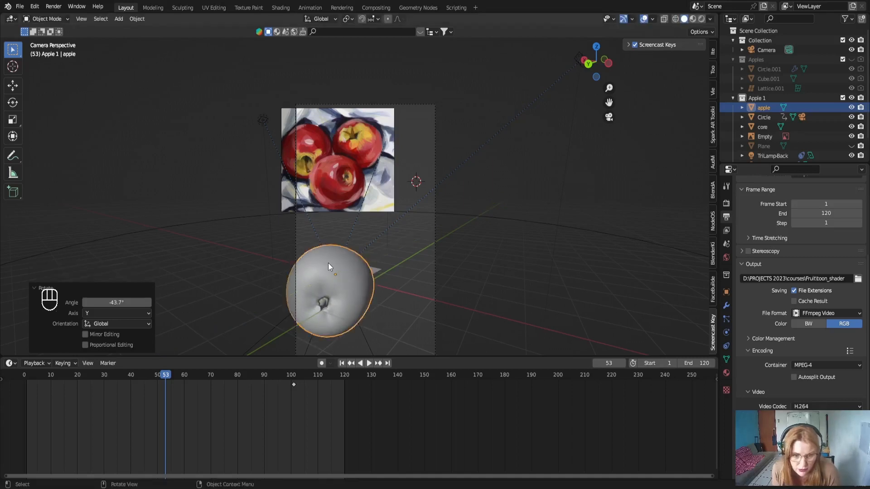
Rotate the apple about 11° around the global X axis, then refine its rotation to X -58.8°, Y -95.6°, Z 9.83°
key("r")
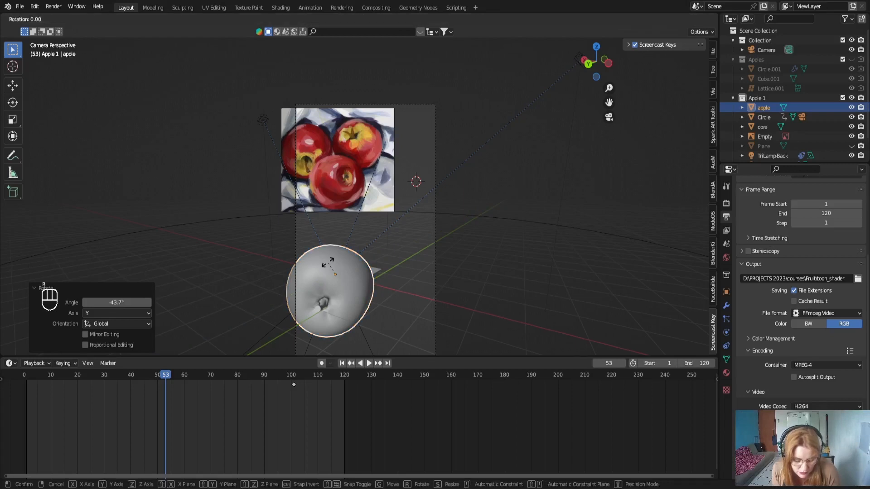
key("x")
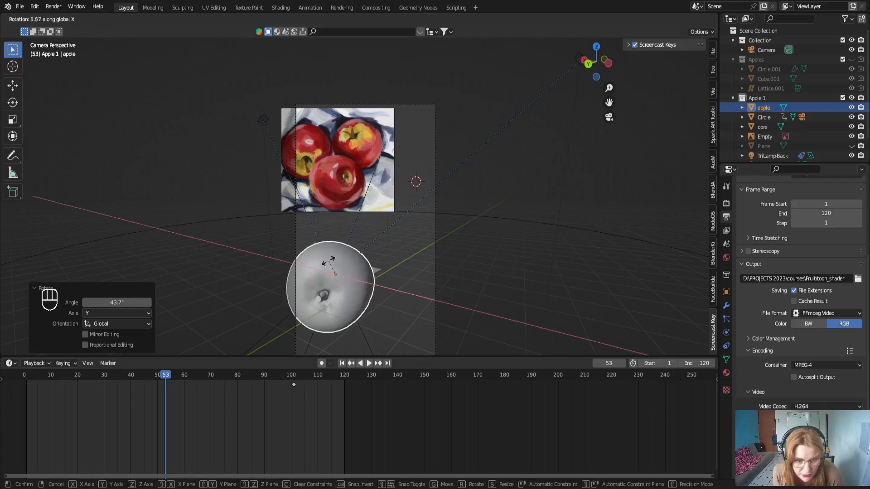
left_click(330, 263)
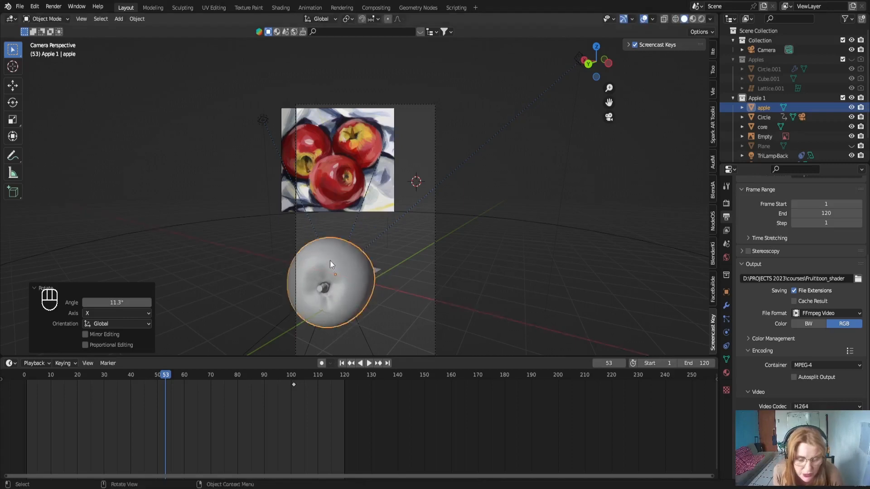
key("z")
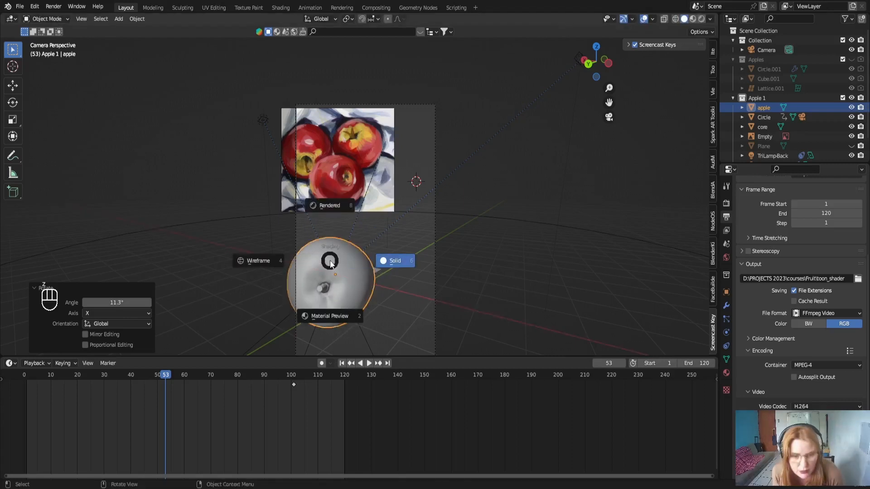
key("Escape")
left_click(726, 292)
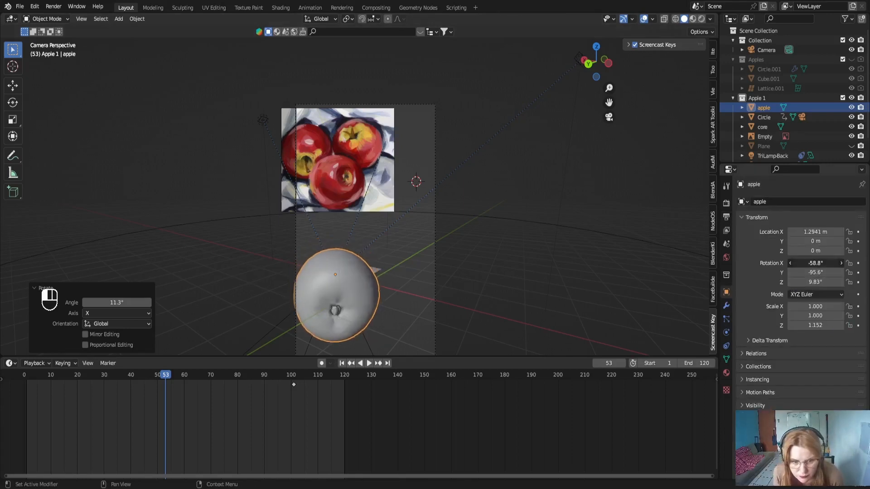
Duplicate the apple, rotate the copy and shift it along the Y axis away from the first apple
key("shift+d")
key("r")
left_click(402, 291)
mouse_move(815, 263)
left_mouse_down()
mouse_move(838, 273)
mouse_move(823, 272)
mouse_move(821, 264)
left_mouse_up()
key("g")
key("y")
left_click(441, 272)
Adjust the second apple's height and Z rotation so it sits behind the first like the rear apple in the reference
key("g")
key("z")
left_click(441, 302)
left_click_drag(815, 283, 822, 263)
key("g")
key("z")
left_click(646, 303)
Duplicate the second apple and place the copy in front of the other two apples
key("shift+d")
left_click(400, 346)
middle_click_drag(453, 289, 401, 291)
key("g")
left_click(360, 265)
key("KP_0")
Adjust the third apple's location and its X, Y and Z rotation, bringing the Y rotation to 160° and Z to -128°
left_click_drag(815, 264, 843, 272)
left_click_drag(816, 283, 793, 283)
left_click_drag(815, 251, 834, 251)
left_click_drag(816, 232, 779, 232)
left_click_drag(816, 282, 822, 263)
left_click_drag(816, 273, 836, 273)
left_click_drag(815, 283, 804, 283)
mouse_move(816, 263)
left_mouse_down()
mouse_move(824, 263)
mouse_move(810, 263)
left_mouse_up()
Reposition the third apple to about X -2.22 m, Y 1.89 m, Z 0.28 m
key("g")
left_click(305, 287)
middle_click_drag(305, 287, 358, 272)
key("g")
left_click(250, 253)
key("KP_0")
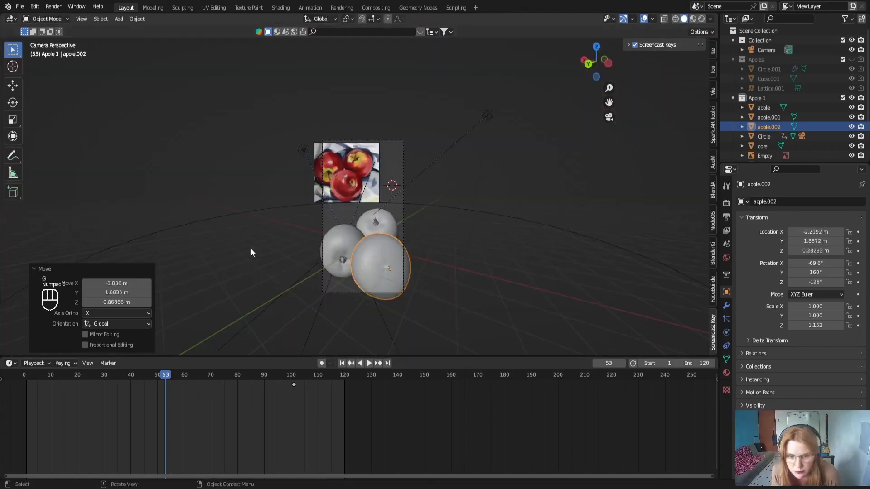
Set the third apple's X rotation to -66°, scale it down to about 0.815 and move it closer to the other apples
left_click_drag(816, 263, 809, 263)
middle_click_drag(389, 254, 435, 281)
key("s")
left_click(450, 278)
key("g")
key("KP_0")
scroll(420, 290, "up", 3)
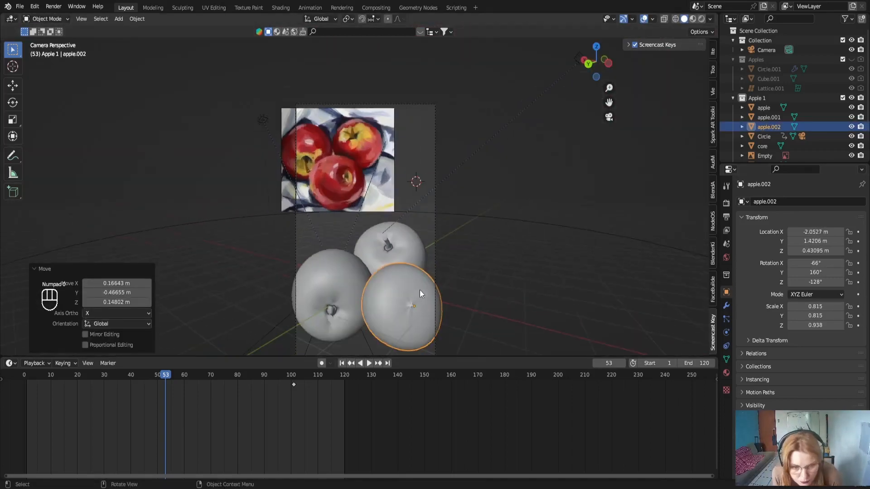
Rotate the third apple to about X -53.6°, Y 191°, Z -127° to match the front apple in the reference
key("r")
left_click(439, 301)
left_click_drag(815, 232, 834, 232)
left_click_drag(816, 273, 811, 273)
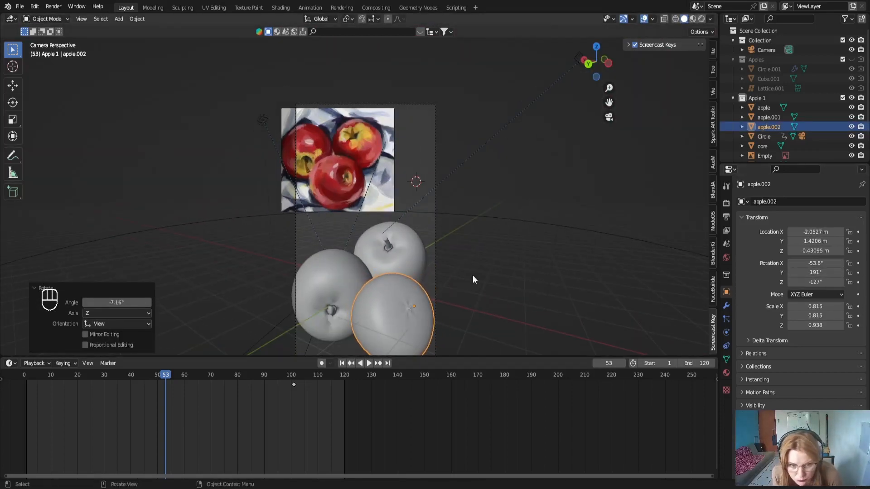
left_click(472, 276)
Add a plane, move it along the Y axis and rotate it 90° around the X axis so it stands upright
scroll(453, 267, "down", 1)
key("shift+a")
left_click(290, 206)
key("g")
key("y")
left_click(408, 238)
key("r")
key("x")
key("9")
key("0")
key("Return")
Scale the plane to about 3.787, turn it to about 187° around Z and move it behind the apples
key("s")
left_click(499, 253)
left_click(12, 103)
left_click_drag(363, 181, 332, 180)
key("g")
key("y")
left_click(356, 217)
left_click(324, 176)
key("g")
left_click(410, 187)
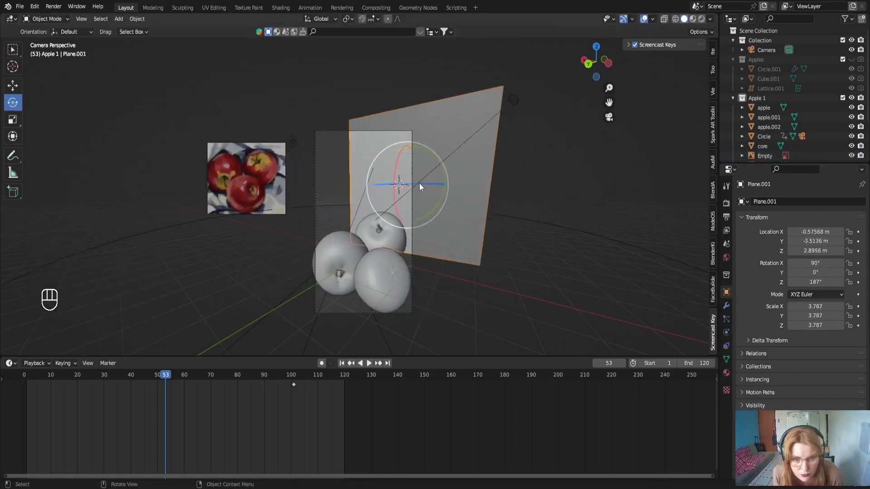
Rotate the plane toward the camera, then lower and enlarge it to fill the background behind the apples
left_click_drag(420, 187, 486, 282)
key("g")
left_click(449, 353)
key("s")
left_click(536, 308)
Move the reference image beside the apple group, to about X 4.27 m, Y 2.81 m, Z 0.53 m
left_click(227, 181)
middle_click_drag(281, 227, 363, 281)
key("g")
left_click(346, 300)
key("KP_0")
left_click(439, 266)
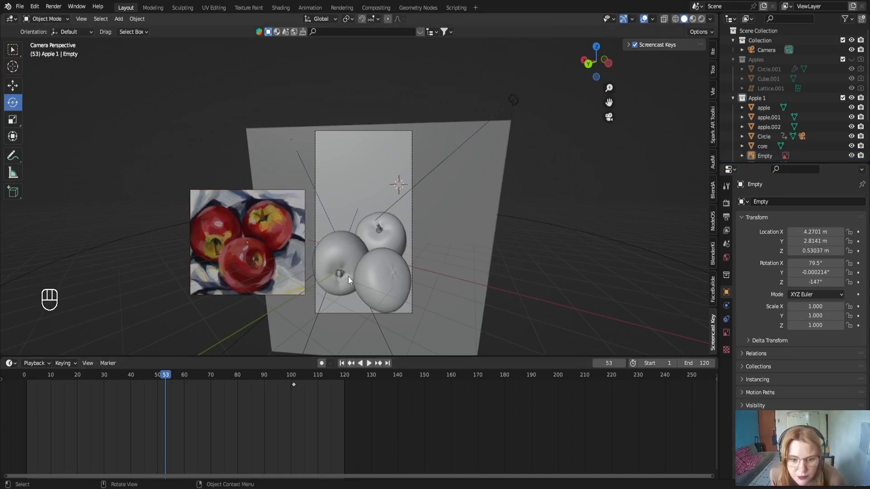
middle_click_drag(470, 280, 454, 258, "shift")
scroll(453, 200, "up", 1)
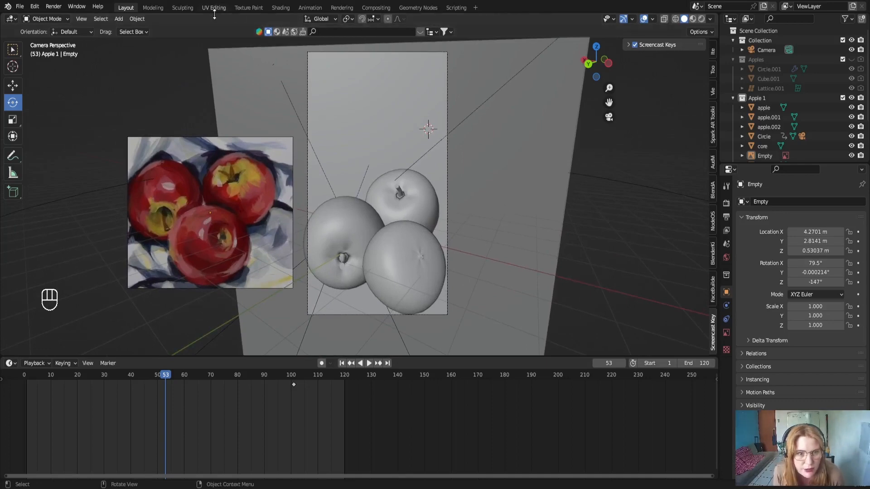
Switch to the Texture Paint workspace and frame the reference image and the three apples in the camera view
left_click(248, 8)
scroll(408, 199, "down", 4)
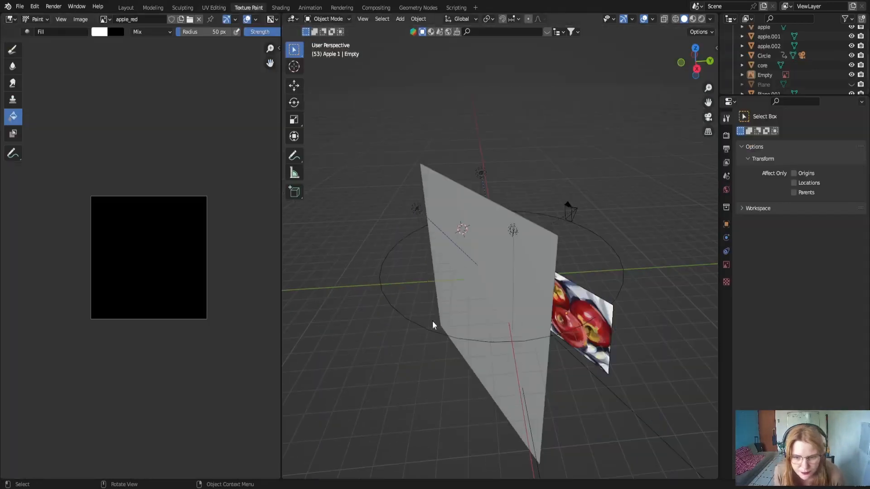
middle_click_drag(432, 325, 325, 317)
key("KP_0")
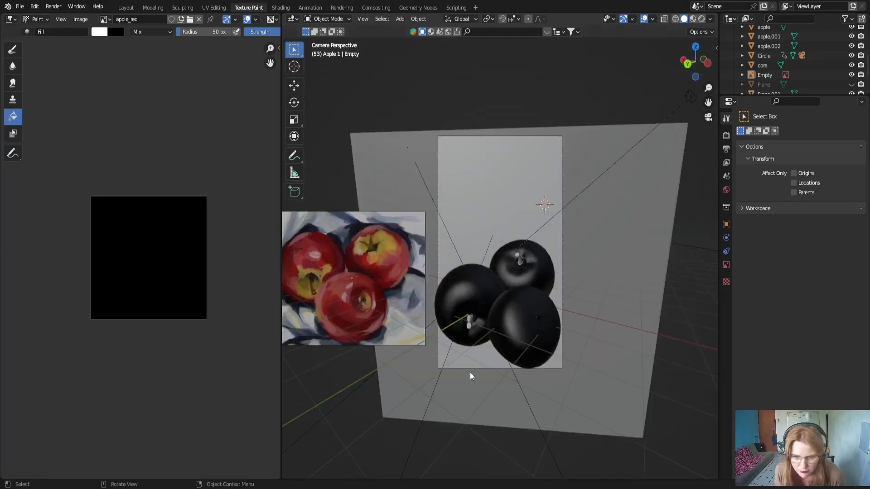
scroll(470, 373, "down", 2)
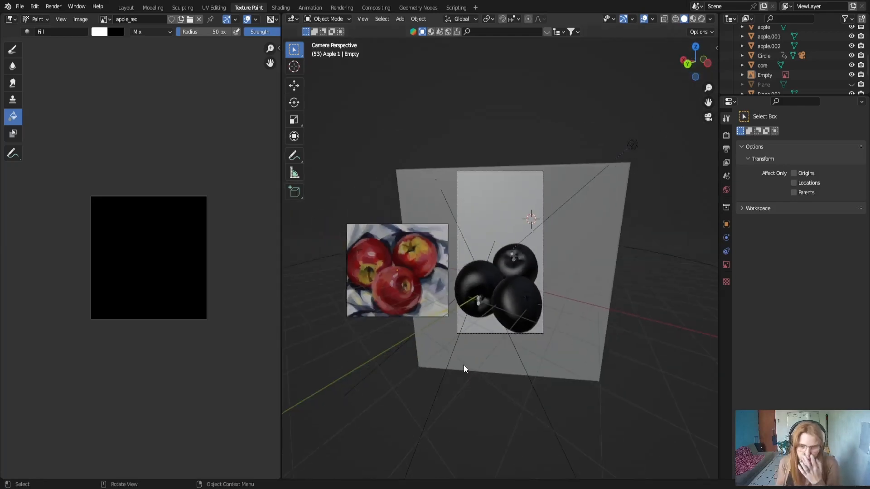
scroll(531, 304, "up", 3)
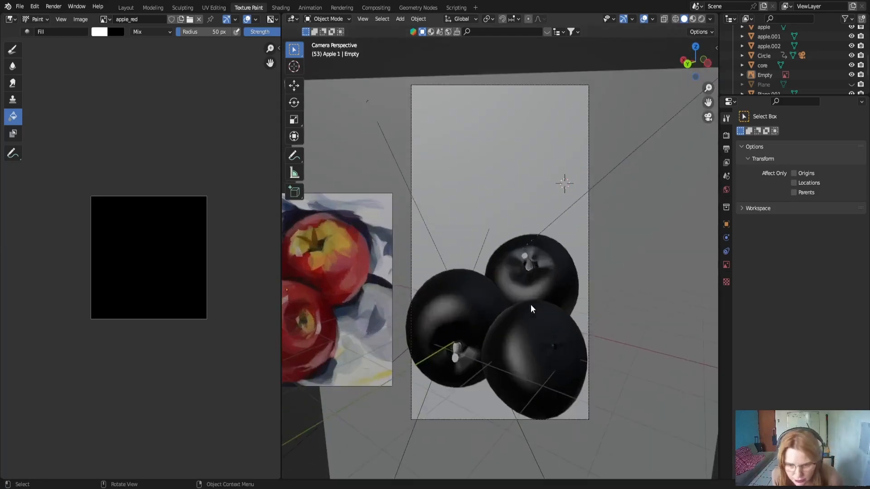
scroll(510, 310, "down", 3)
scroll(496, 275, "up", 4)
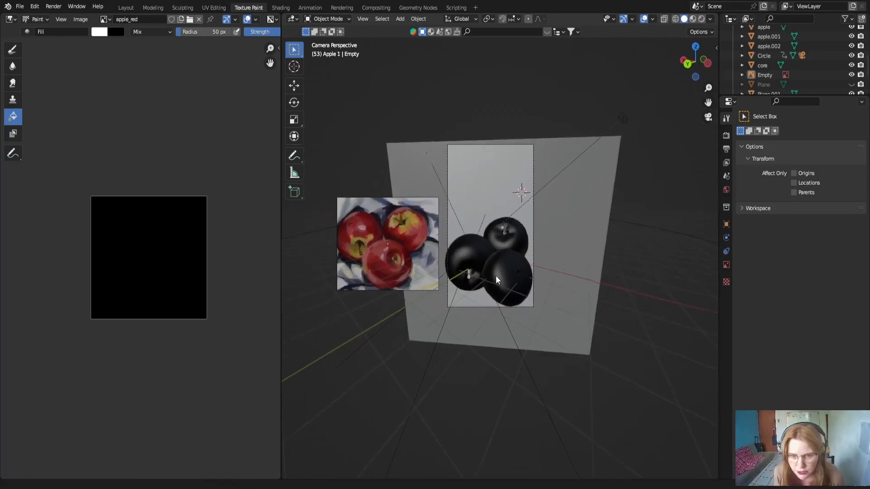
scroll(485, 250, "down", 3)
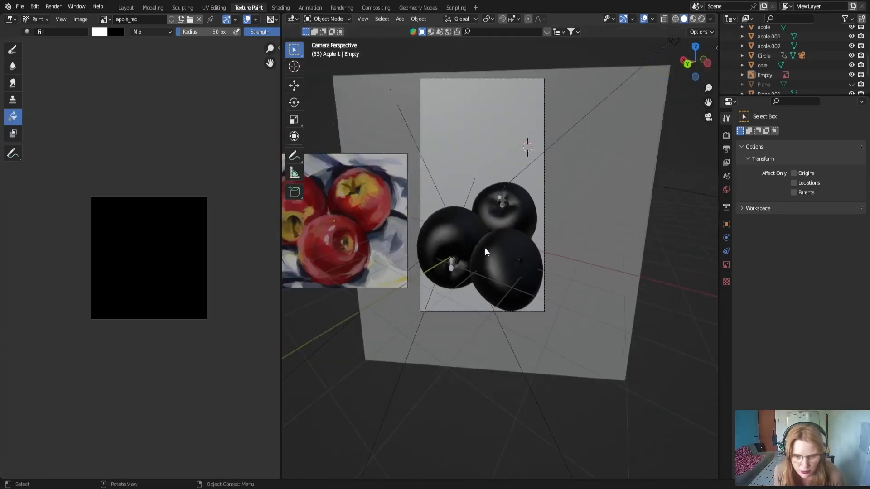
scroll(486, 249, "down", 1)
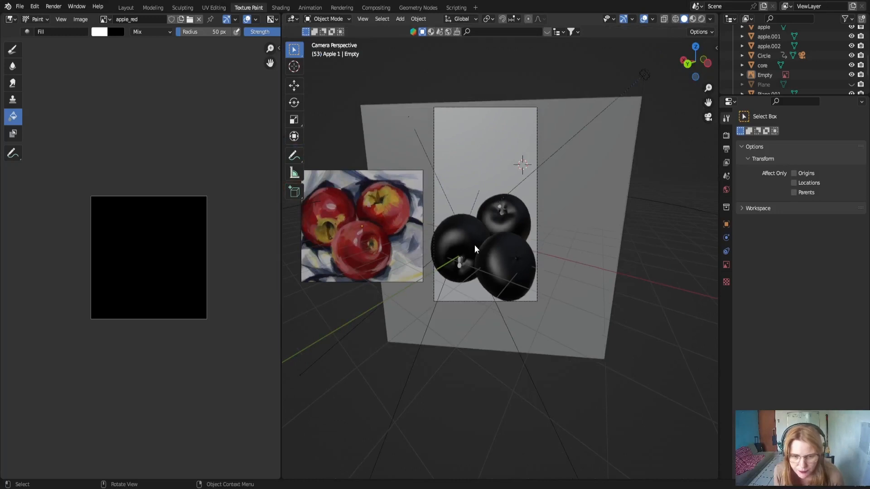
scroll(475, 249, "up", 1)
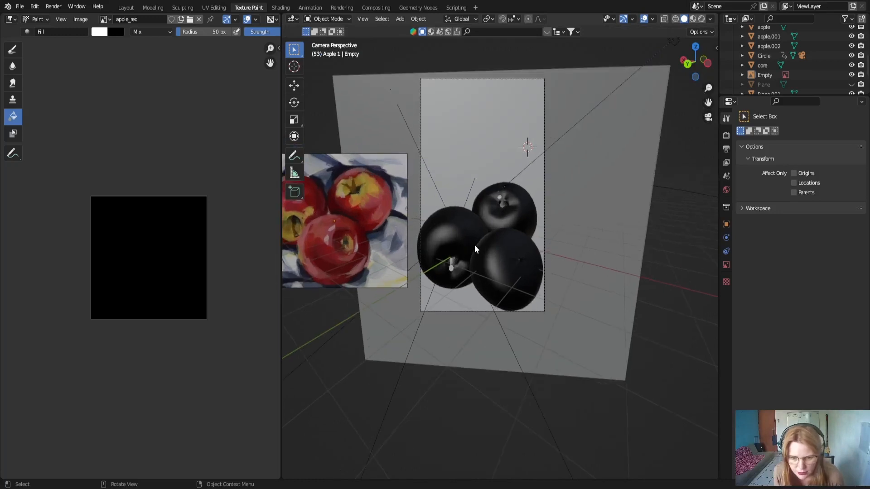
middle_click_drag(474, 246, 524, 233, "shift")
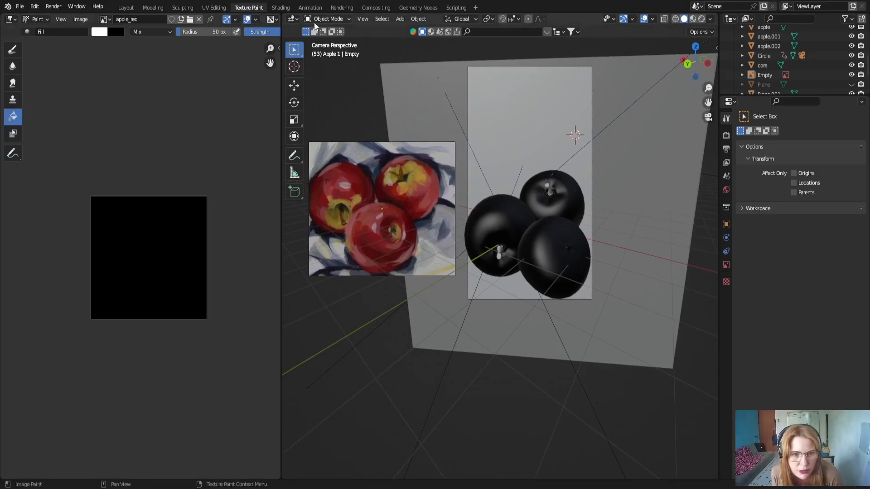
left_click(333, 21)
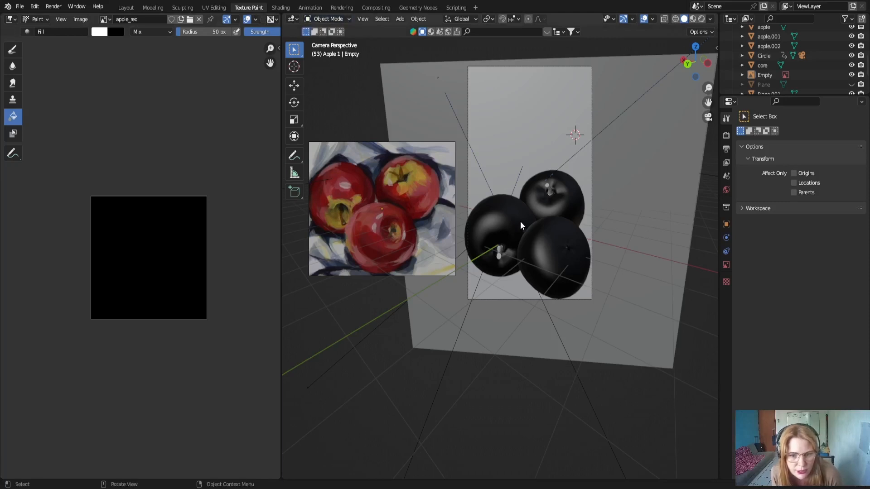
left_click(293, 19)
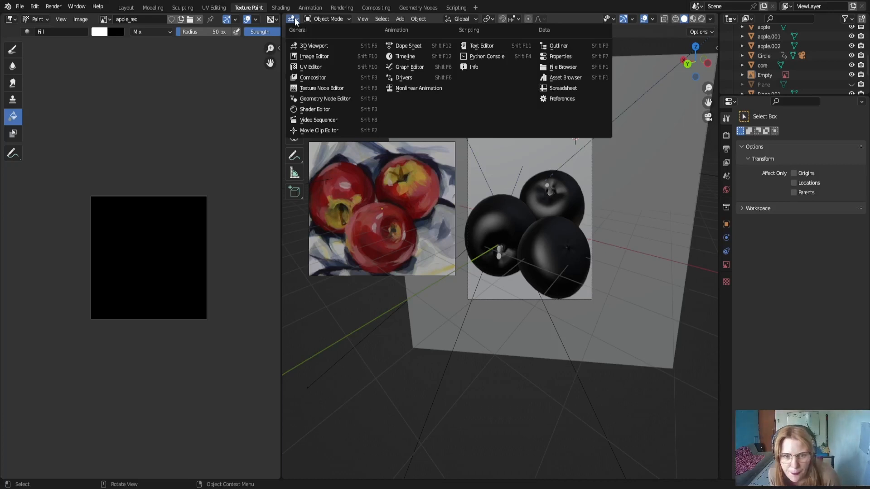
left_click(340, 19)
left_click(341, 20)
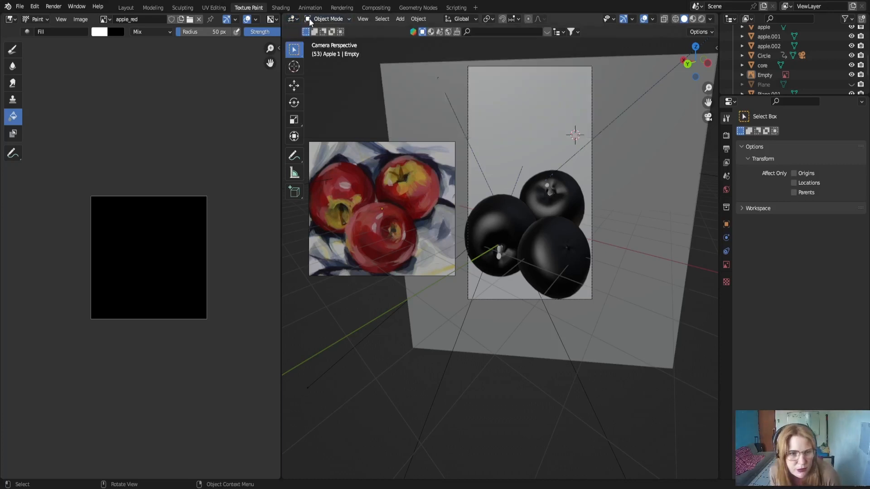
left_click(280, 8)
left_click(248, 7)
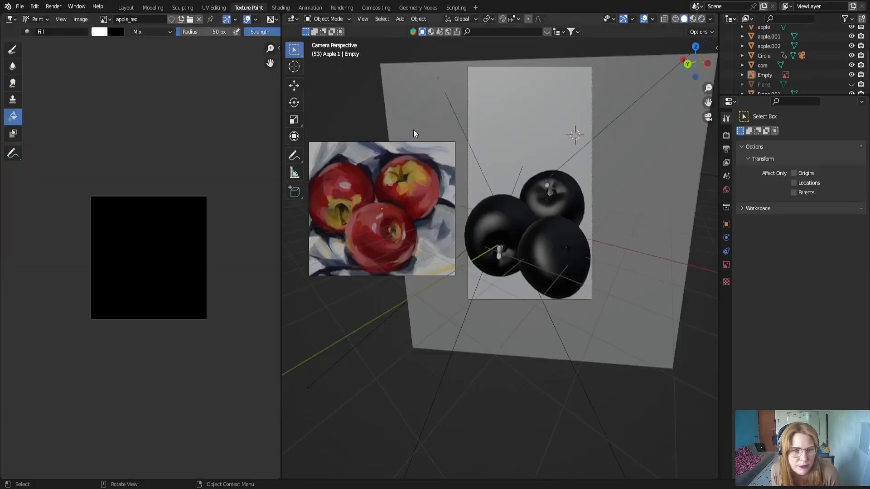
Select the original apple beside the reference image and switch it to Texture Paint mode
left_click(545, 235)
left_click(500, 218)
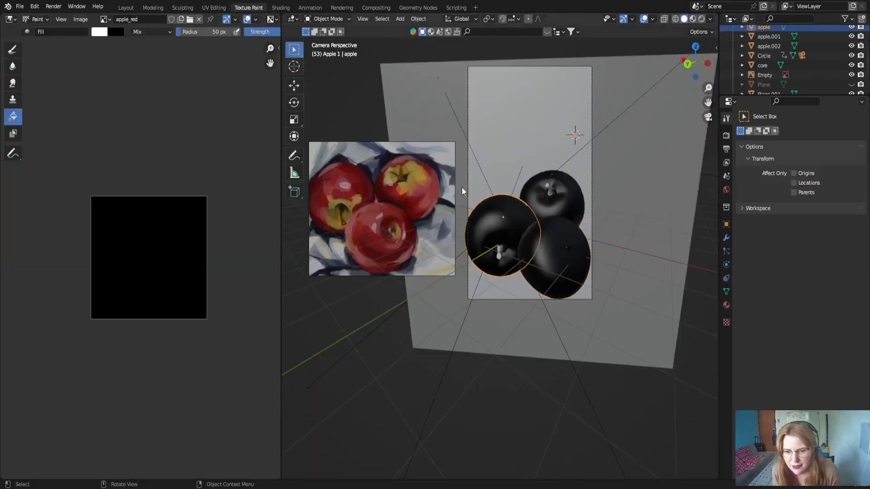
left_click(329, 19)
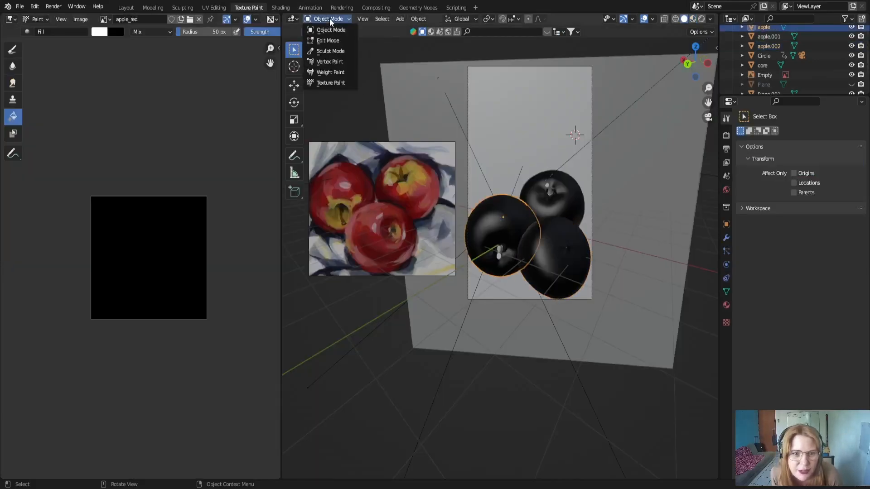
left_click(327, 83)
scroll(494, 231, "up", 5)
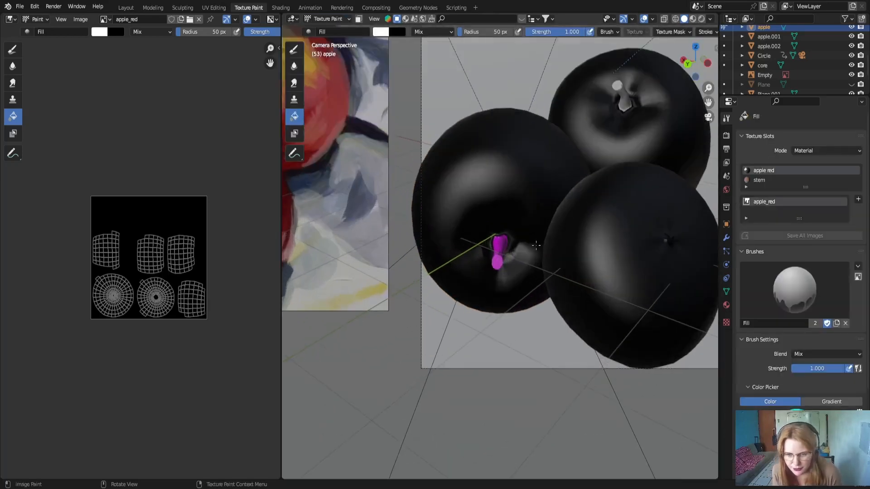
scroll(492, 199, "down", 4)
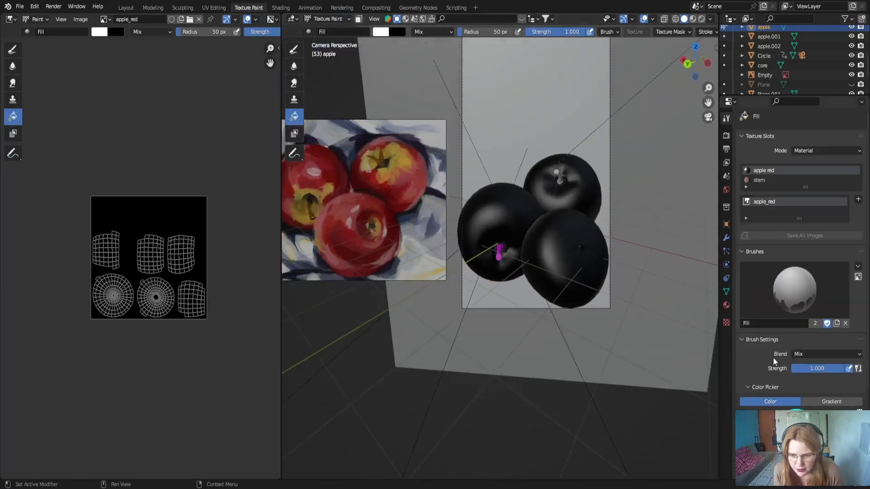
Activate the Draw brush and sample a dark red from the left apple in the reference image as its color
left_click(294, 49)
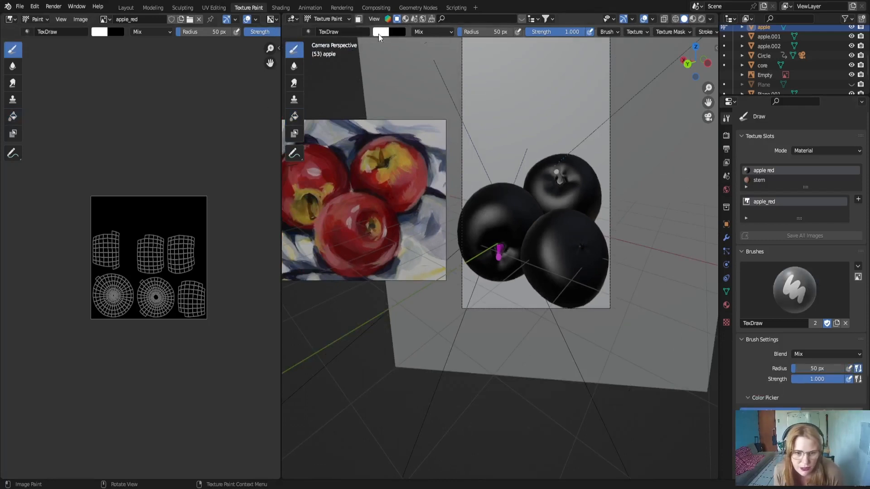
left_click(380, 33)
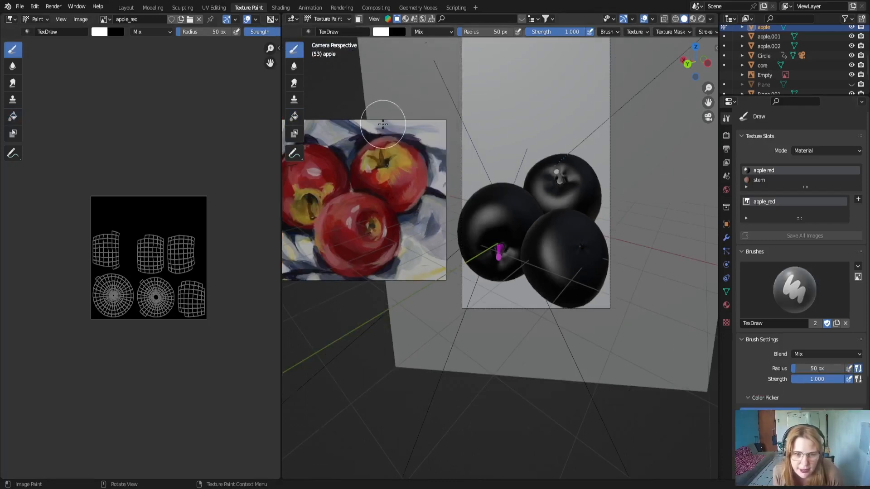
scroll(383, 124, "down", 3)
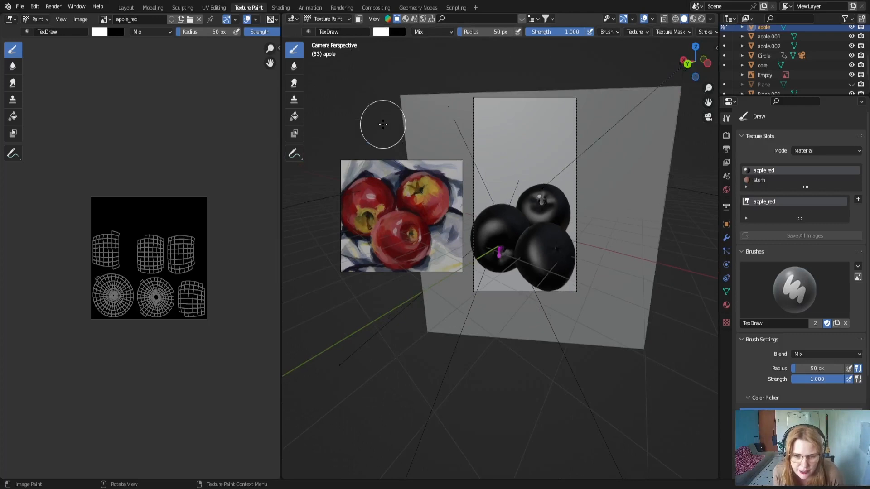
left_click(381, 32)
left_click(449, 137)
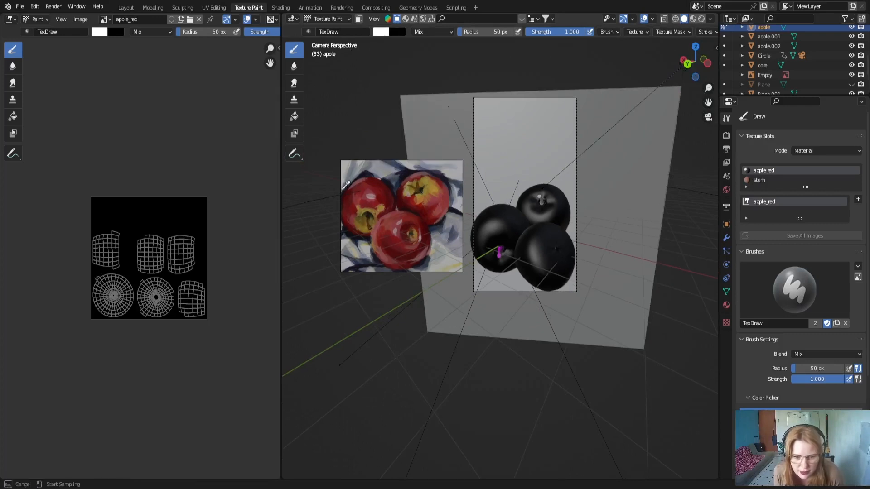
left_click(387, 182)
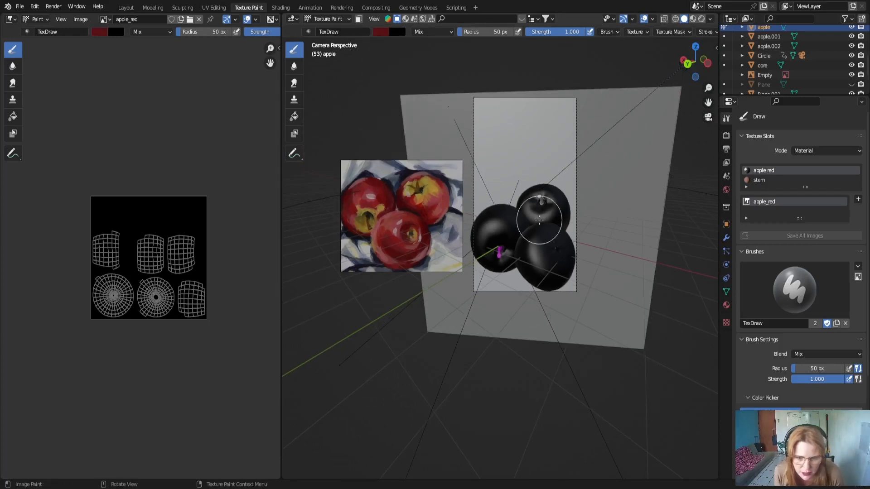
Set the brush radius to 16 px for painting on the apples
scroll(517, 199, "up", 2)
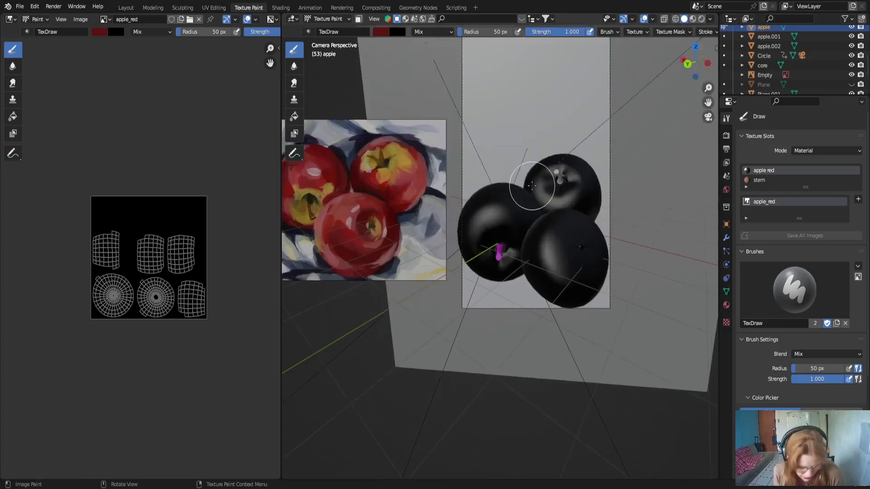
key("f")
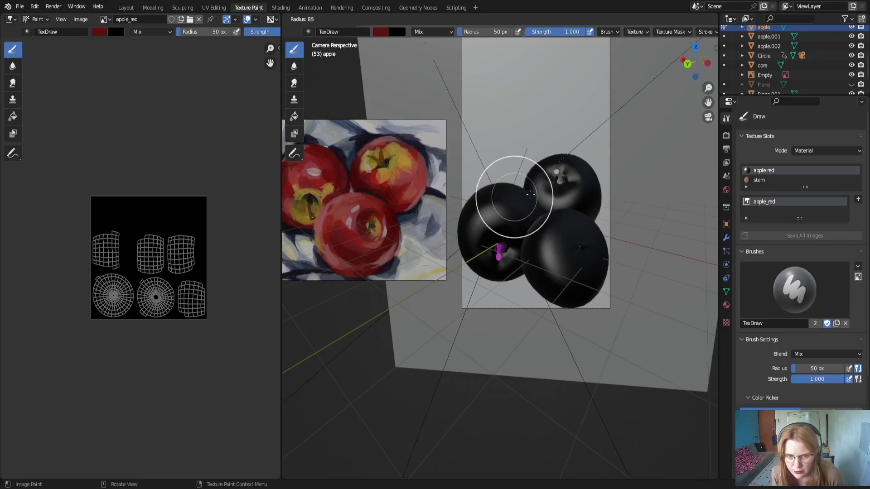
left_click(499, 203)
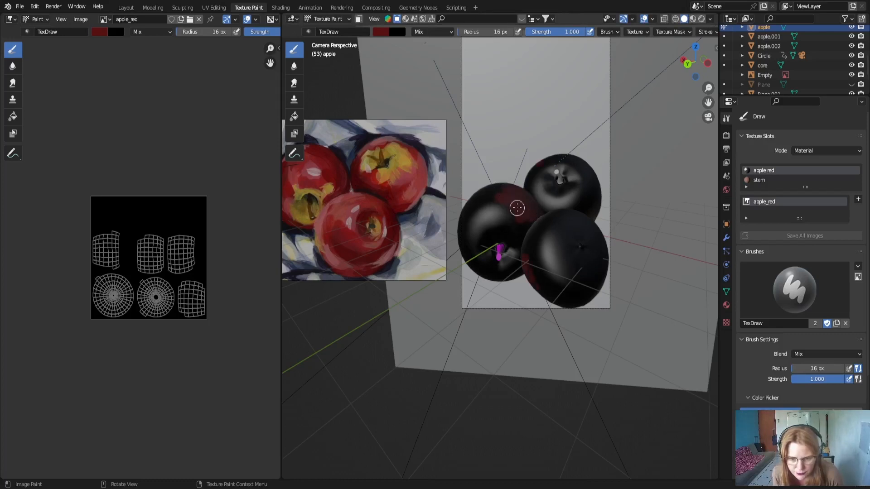
Paint dark red strokes over the upper side of the left apple, extending them toward its stem
left_click_drag(517, 208, 525, 216)
scroll(528, 243, "up", 1)
scroll(538, 263, "down", 1)
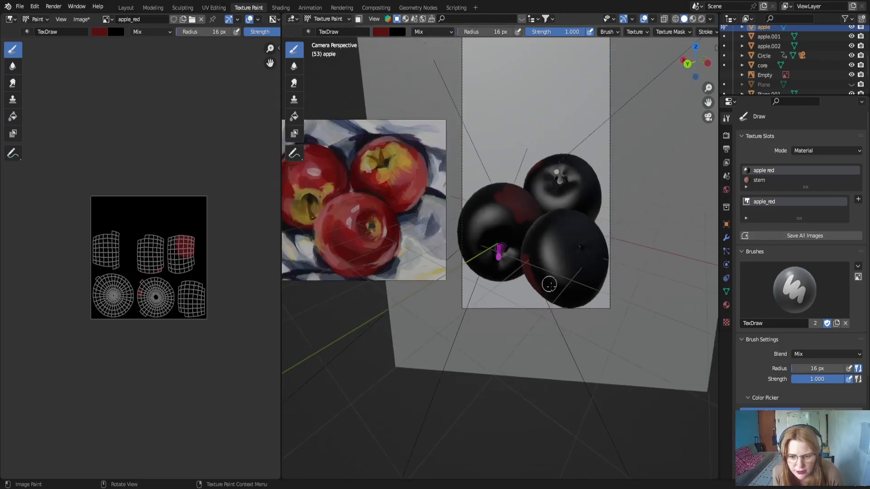
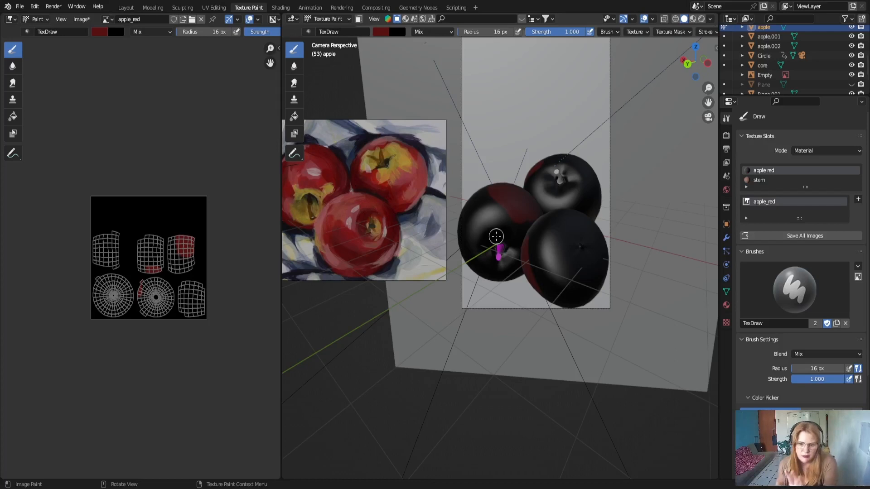
scroll(496, 236, "up", 2)
scroll(514, 245, "down", 2)
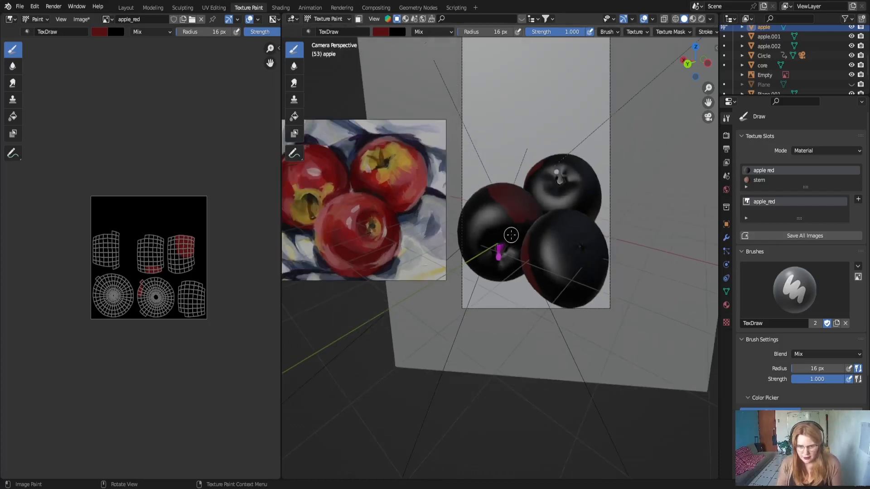
scroll(493, 254, "up", 3)
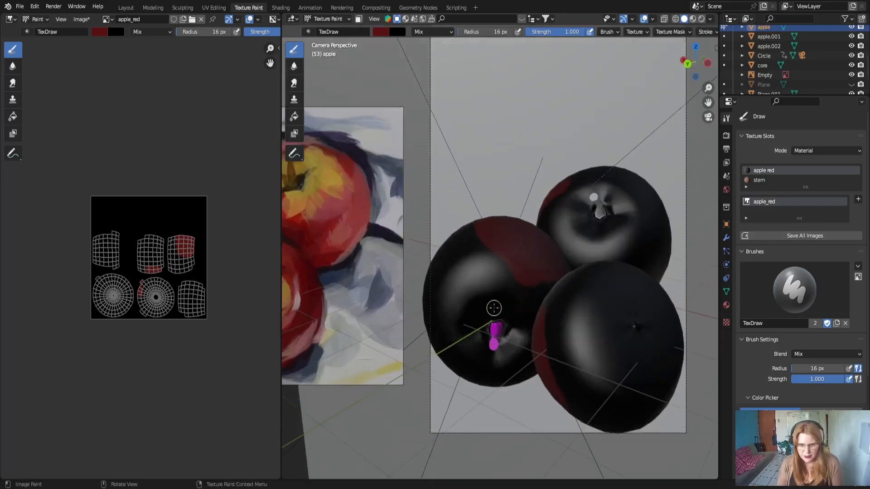
scroll(494, 308, "down", 4)
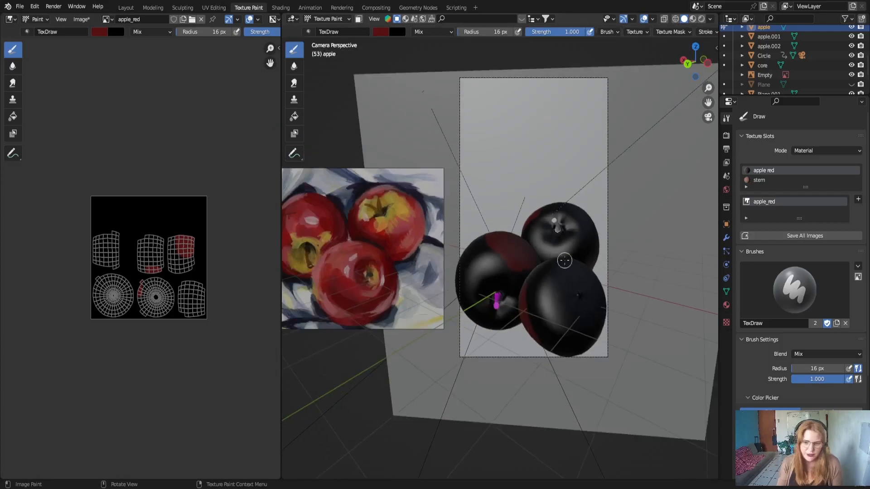
scroll(514, 254, "up", 2)
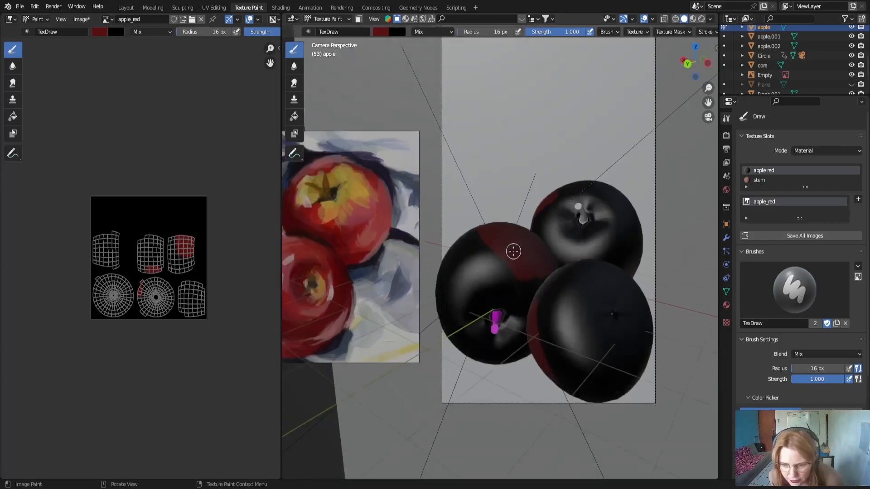
scroll(514, 251, "down", 2)
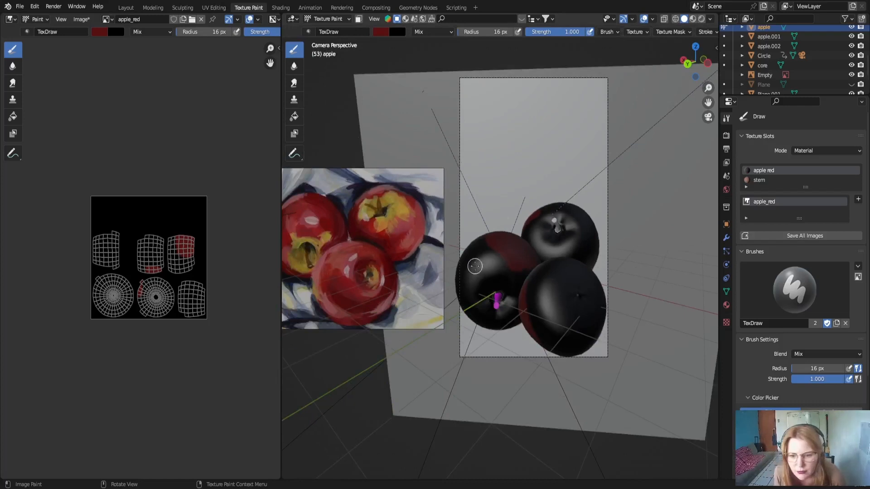
scroll(497, 252, "up", 2)
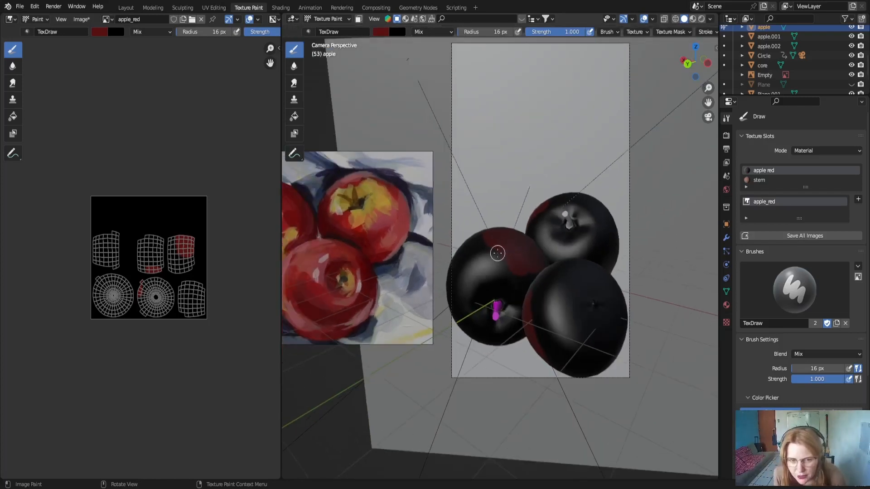
scroll(497, 253, "down", 1)
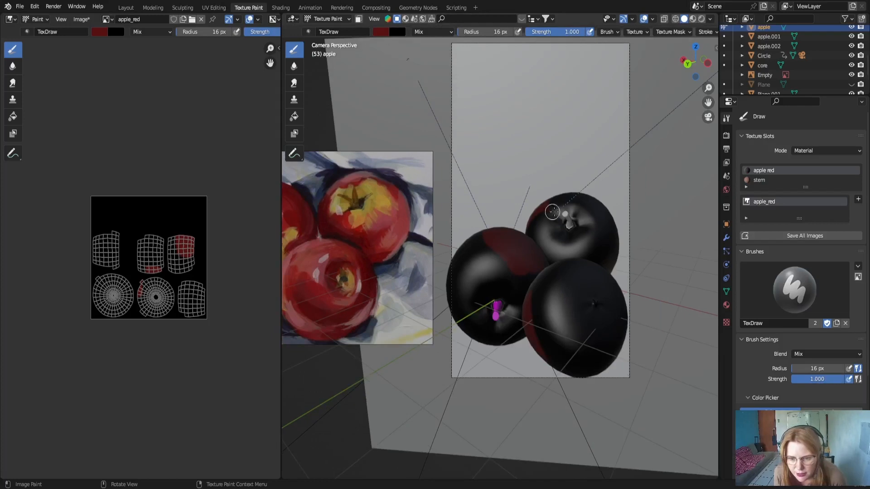
mouse_move(489, 266)
left_mouse_down()
mouse_move(505, 277)
mouse_move(493, 262)
left_mouse_up()
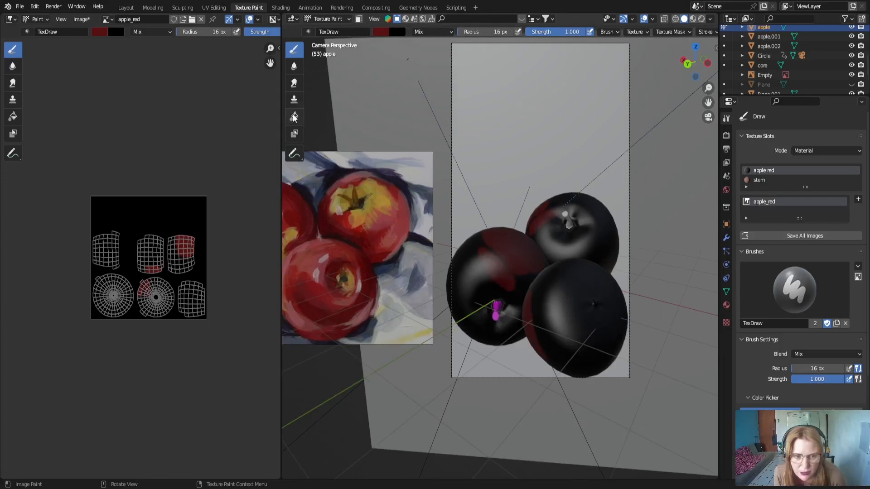
Sample a new red from the reference image's left apple and brighten it for the Draw brush
middle_click_drag(374, 215, 484, 201, "shift")
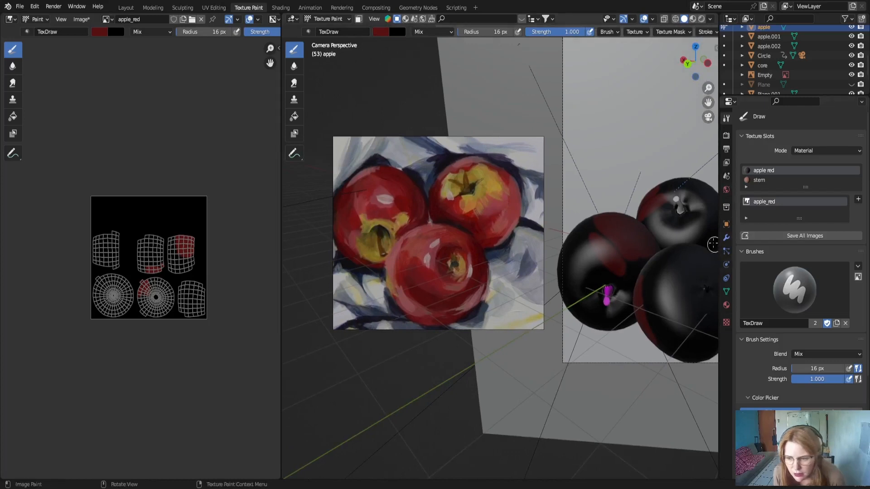
left_click(381, 32)
left_click(448, 138)
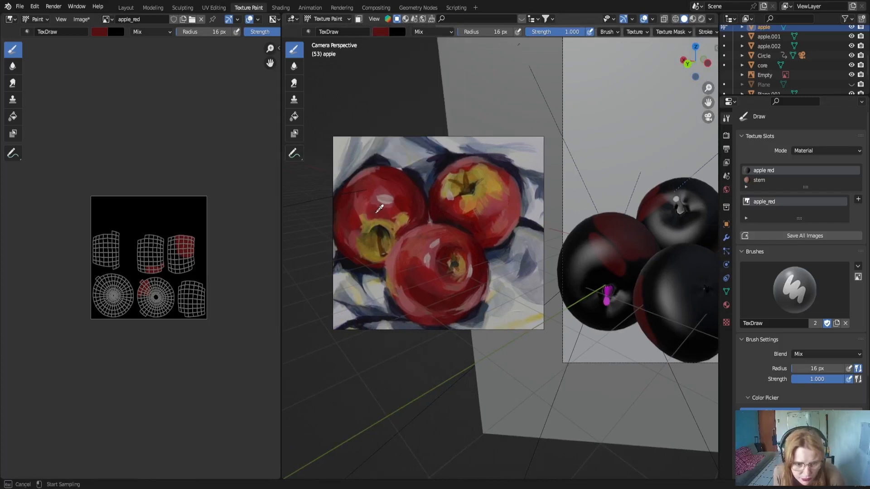
left_click(367, 189)
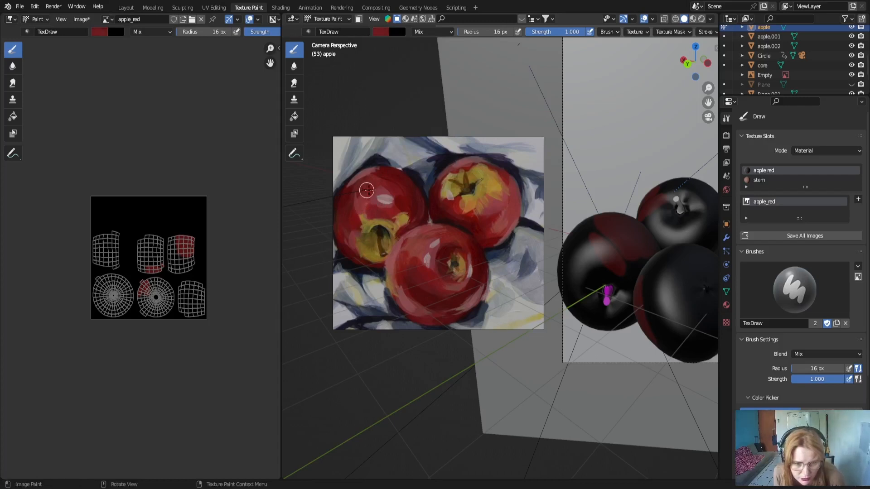
left_click(380, 32)
left_click_drag(451, 81, 451, 54)
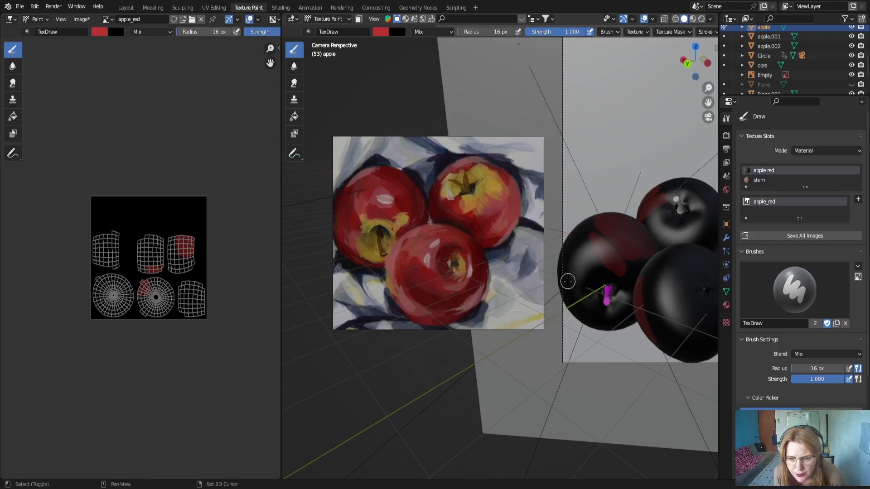
Switch the viewport shading of the apple scene to Material Preview
middle_click_drag(568, 280, 467, 276, "shift")
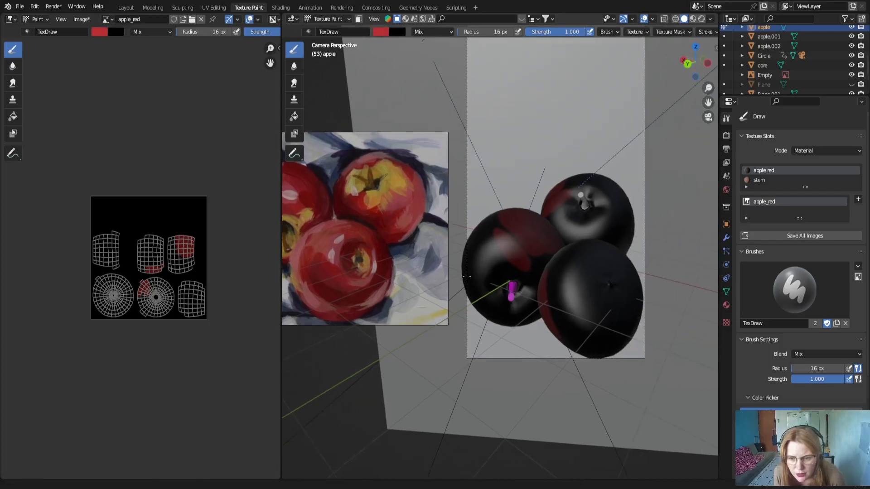
left_click(703, 22)
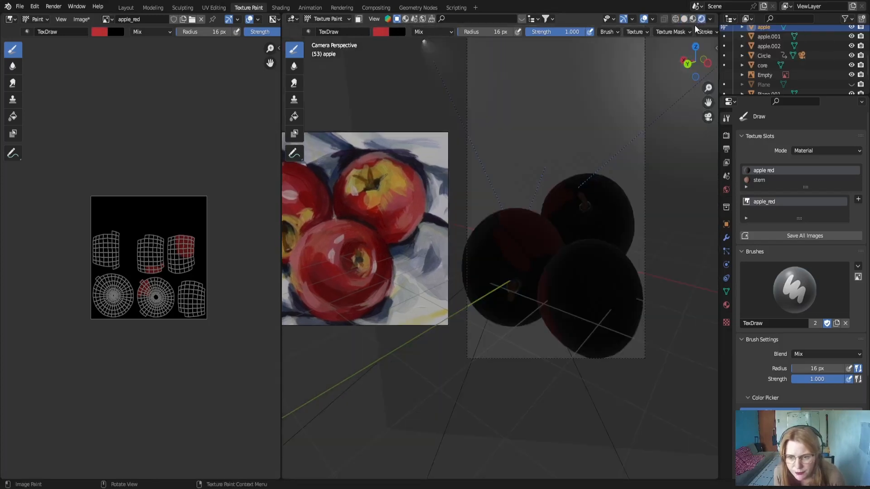
left_click(692, 19)
Try a bright red brush stroke on the left apple and undo it
scroll(513, 252, "up", 2)
scroll(514, 252, "down", 2)
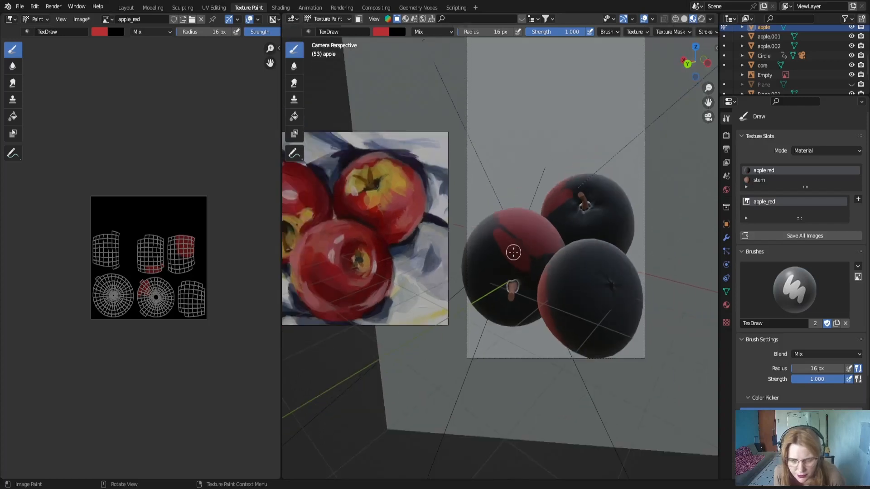
mouse_move(514, 252)
left_mouse_down()
mouse_move(508, 222)
mouse_move(520, 222)
mouse_move(524, 241)
left_mouse_up()
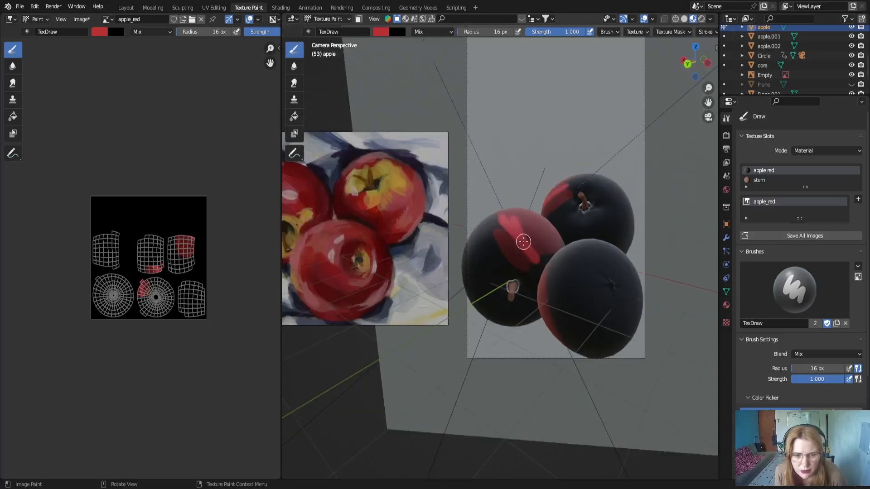
key("ctrl+z")
Fill the apple texture with white, then refill it with a base red sampled from the reference image, using the Fill tool
left_click(294, 117)
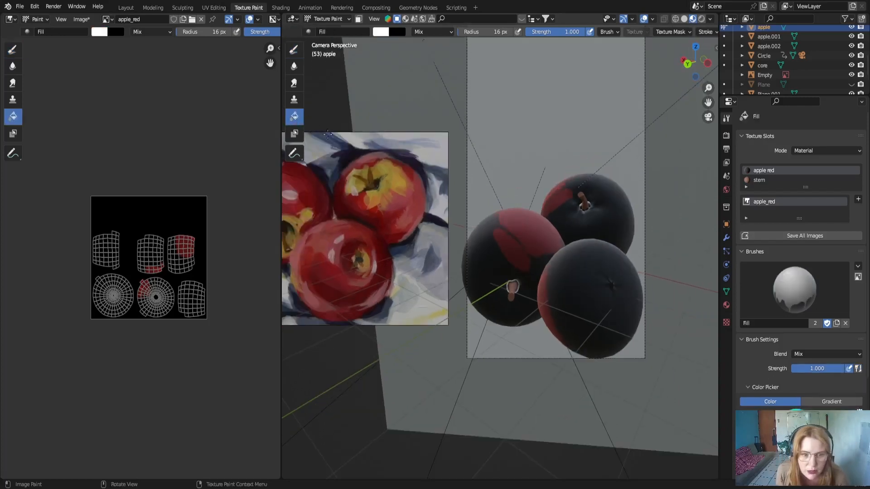
left_click(497, 253)
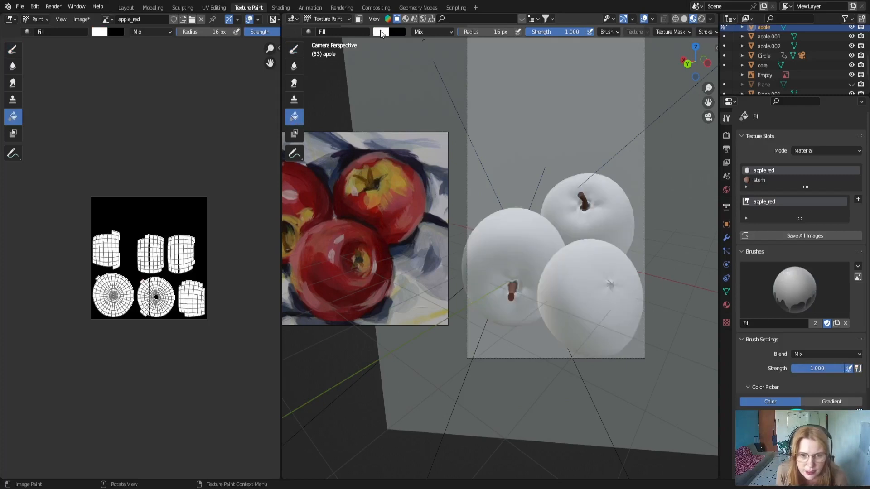
left_click(381, 33)
left_click(450, 137)
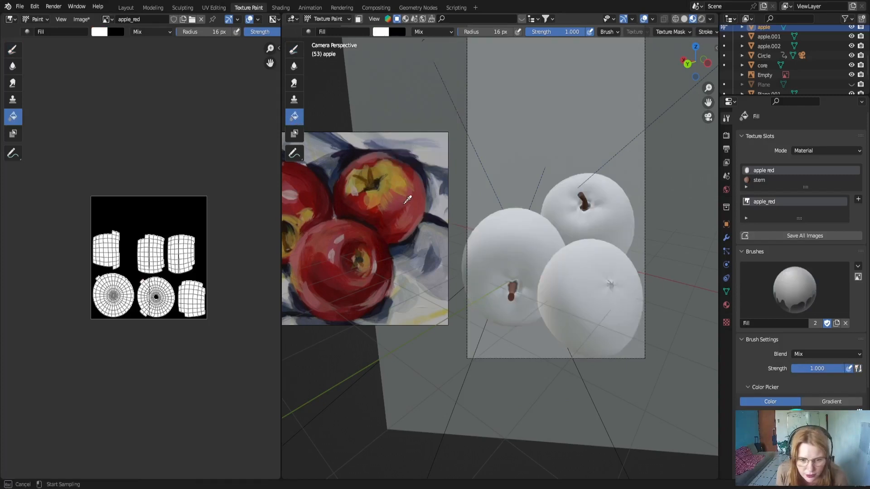
left_click(294, 177)
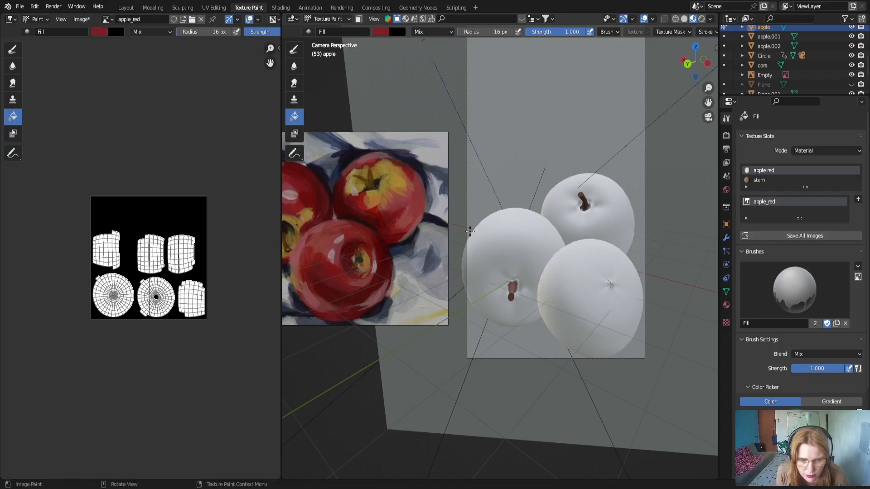
left_click(506, 239)
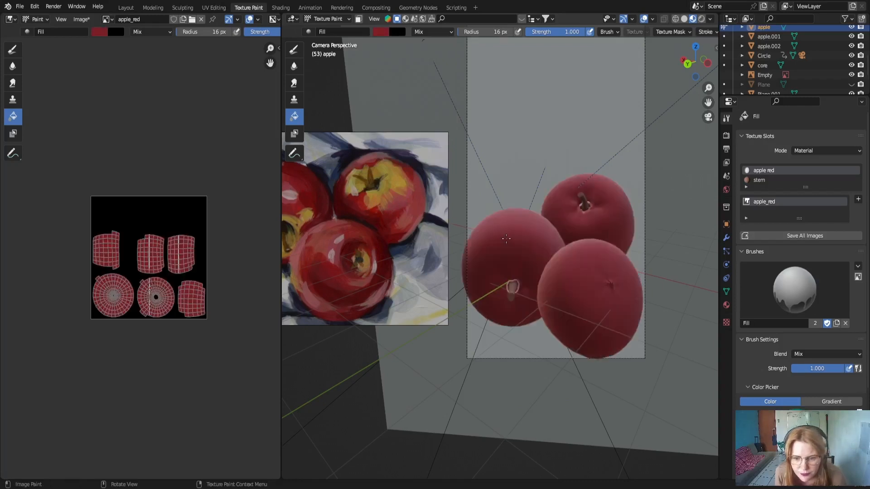
scroll(506, 239, "down", 1)
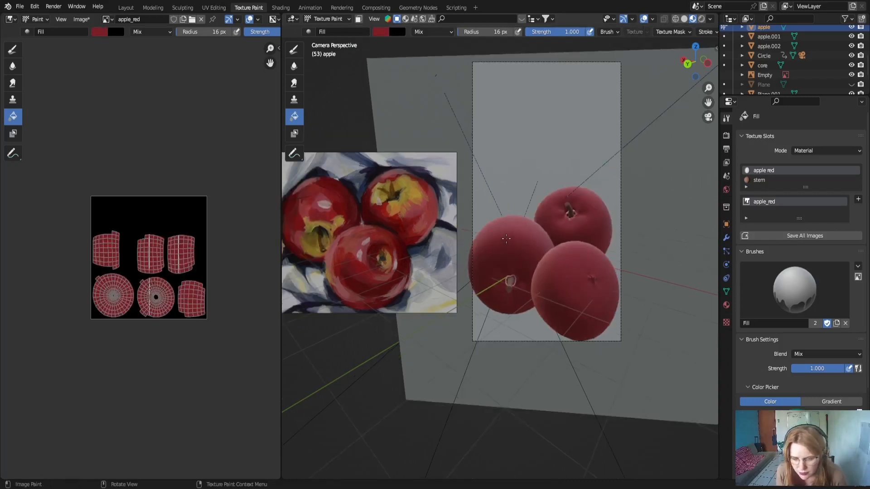
scroll(506, 239, "up", 2)
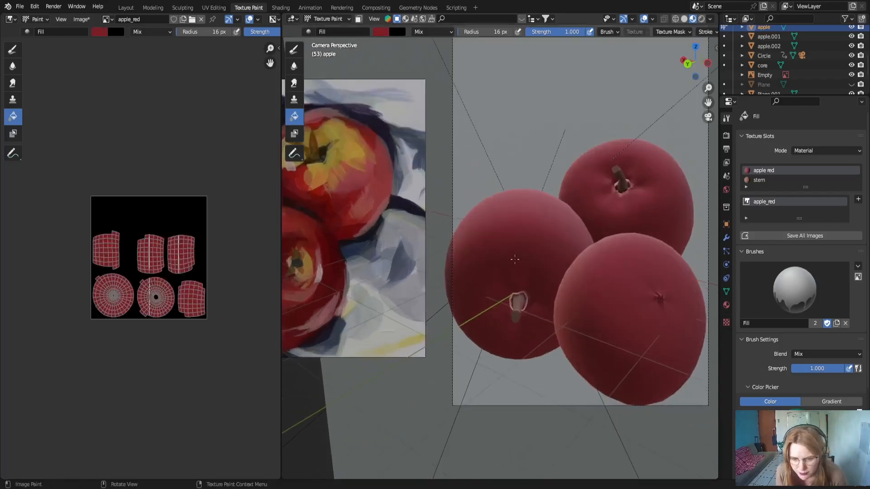
scroll(529, 280, "up", 1)
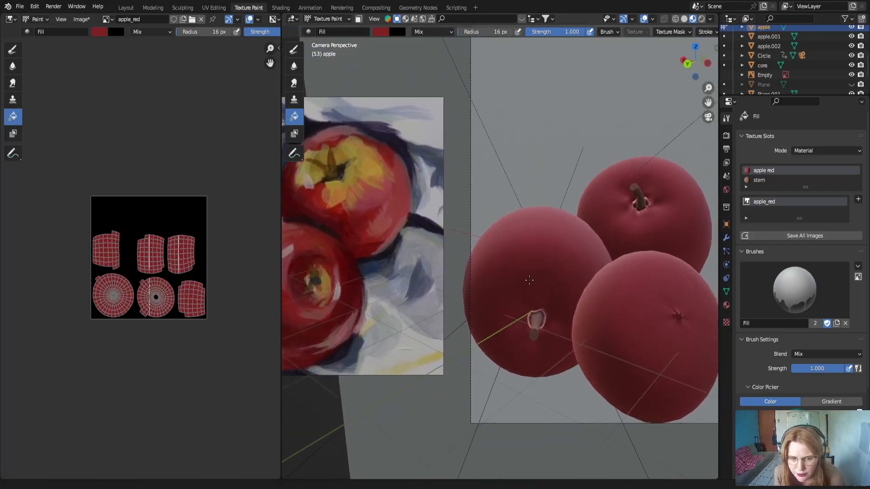
scroll(529, 280, "down", 1)
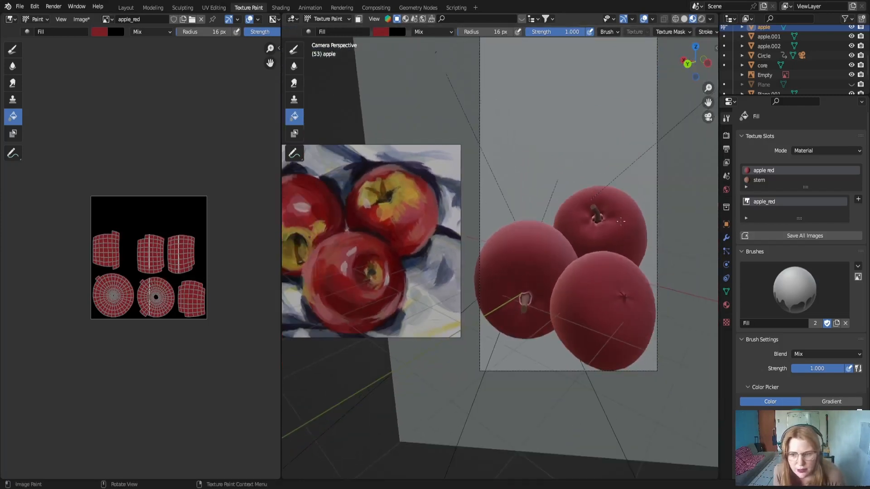
Switch from the Fill tool to the Draw tool and check which brushes are available for it
left_click(798, 290)
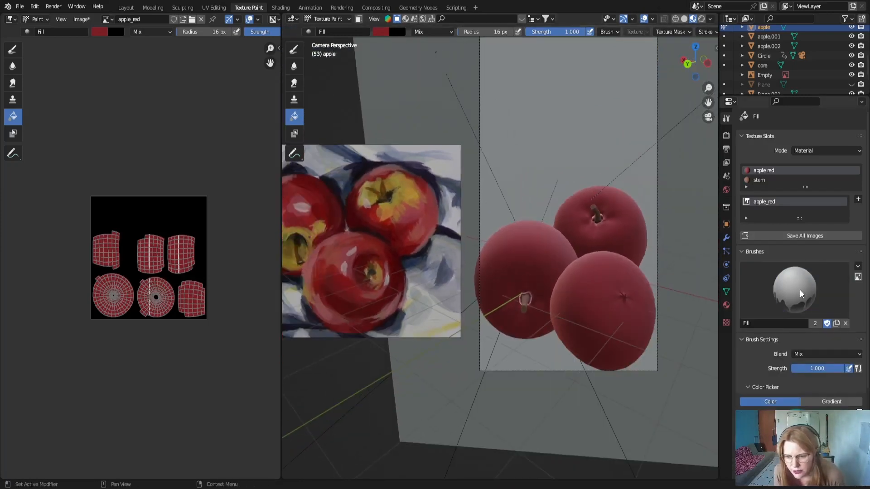
left_click(293, 49)
left_click(811, 289)
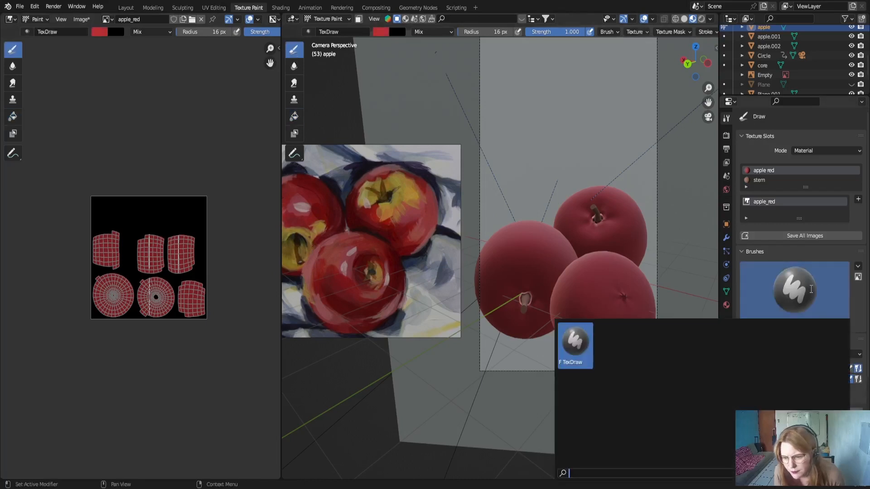
left_click(811, 290)
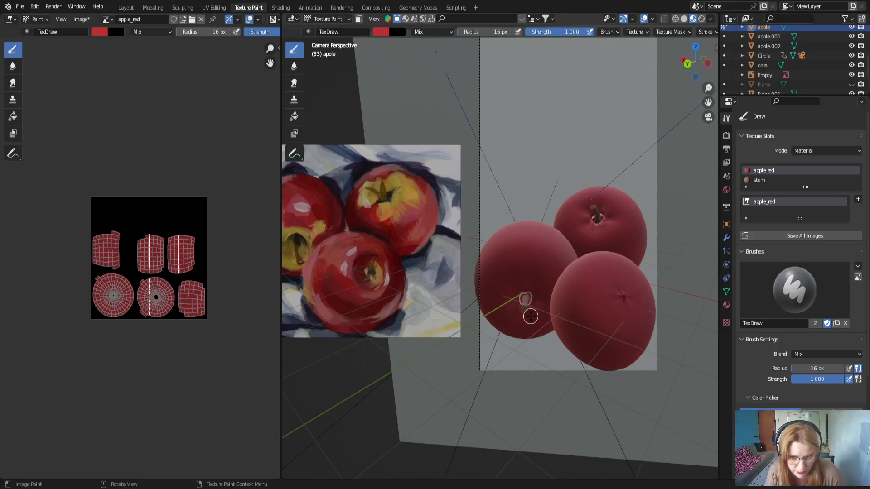
Append the CR brush set from an external Blender file and choose CR stroke as the Draw tool's brush
scroll(530, 316, "up", 3)
scroll(530, 316, "down", 3)
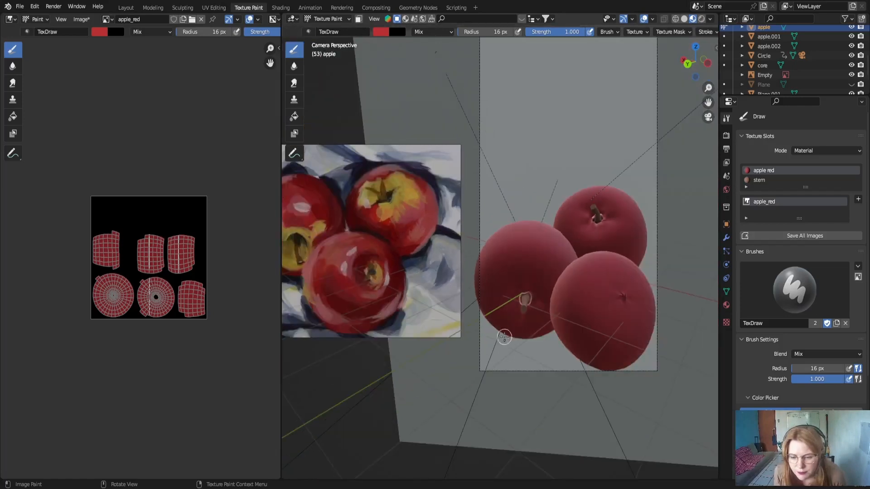
middle_click_drag(524, 304, 562, 278, "shift")
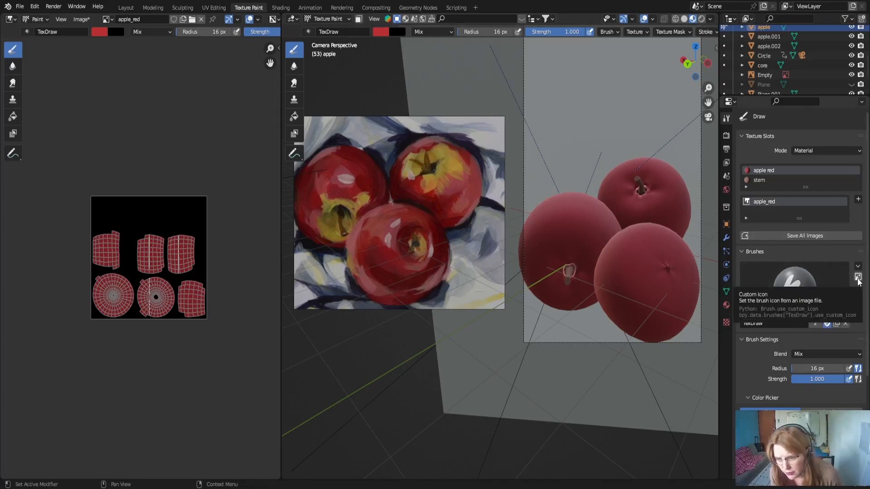
left_click(20, 7)
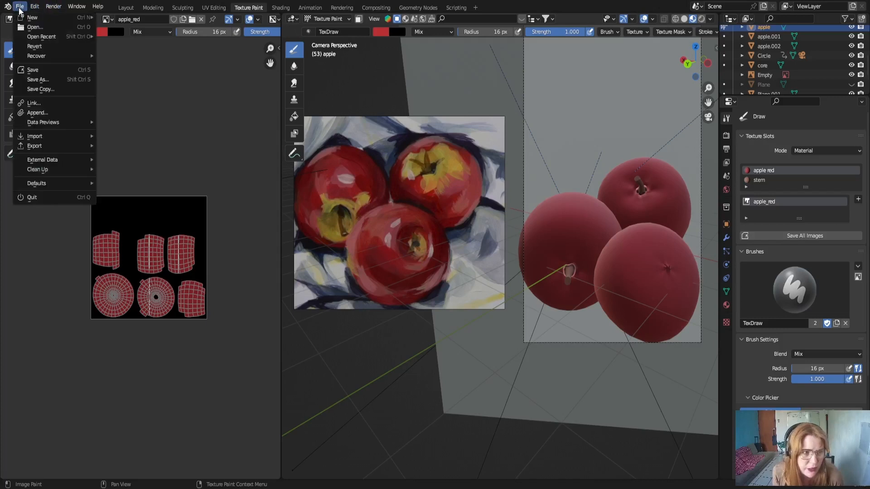
left_click(62, 112)
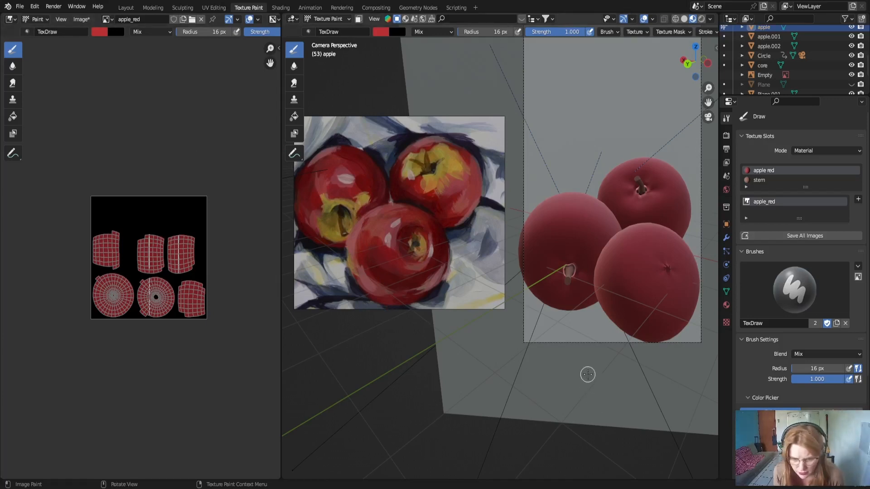
left_click(803, 289)
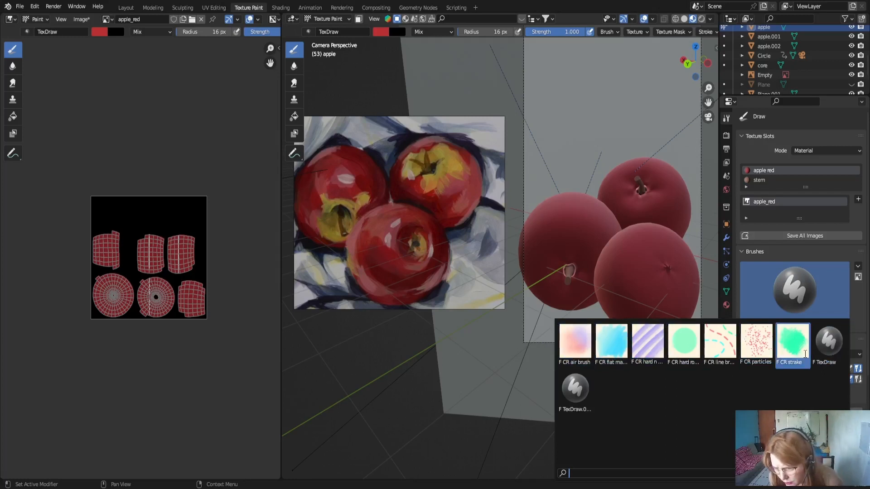
left_click(796, 343)
Try a pale green CR stroke brush mark on the upper part of the left apple and undo it
mouse_move(560, 262)
left_mouse_down()
mouse_move(569, 239)
mouse_move(561, 223)
mouse_move(572, 240)
mouse_move(589, 245)
mouse_move(591, 234)
left_mouse_up()
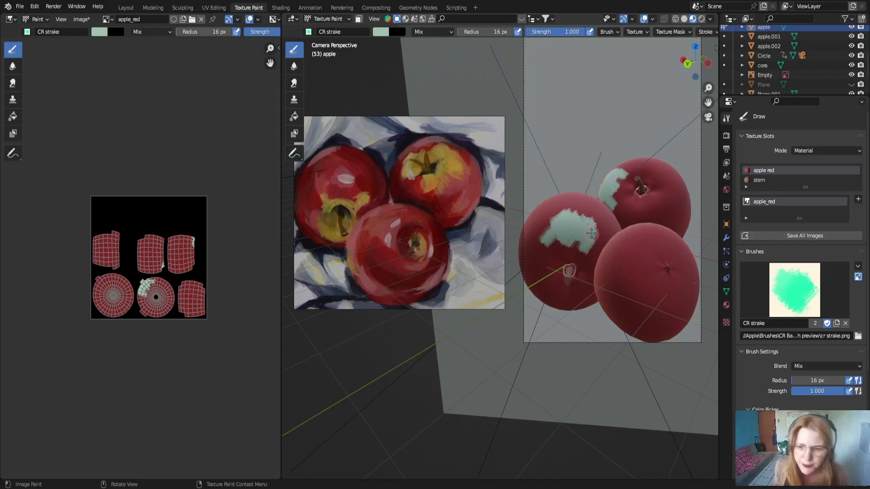
key("ctrl+z")
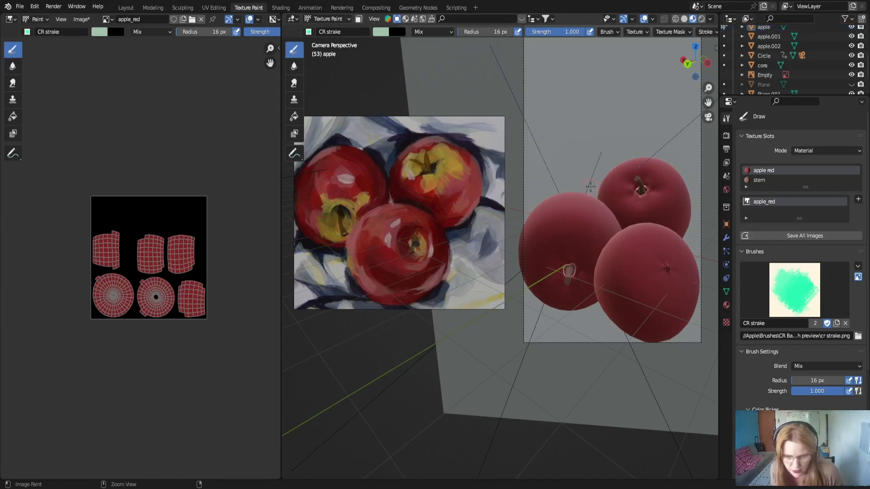
Open the color picker for the CR stroke brush's primary color
left_click(381, 32)
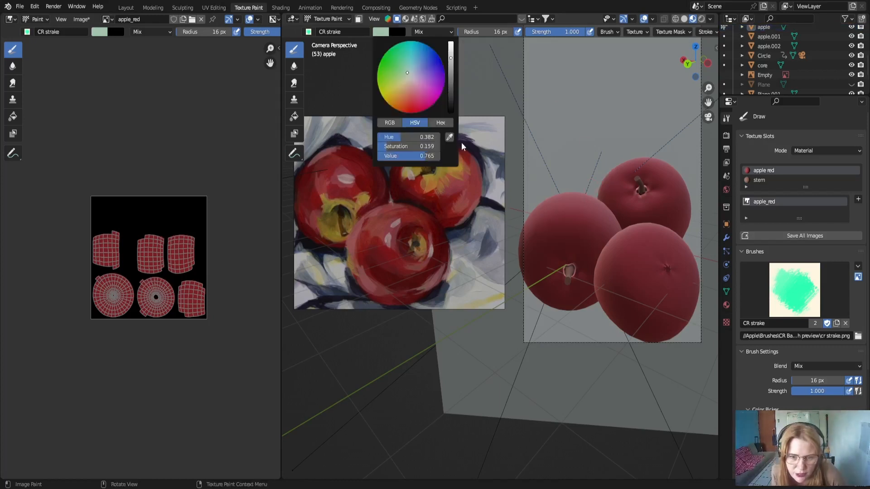
Sample a red from the reference apples and brighten the brush color to a value of 0.627
left_click(450, 137)
left_click(345, 161)
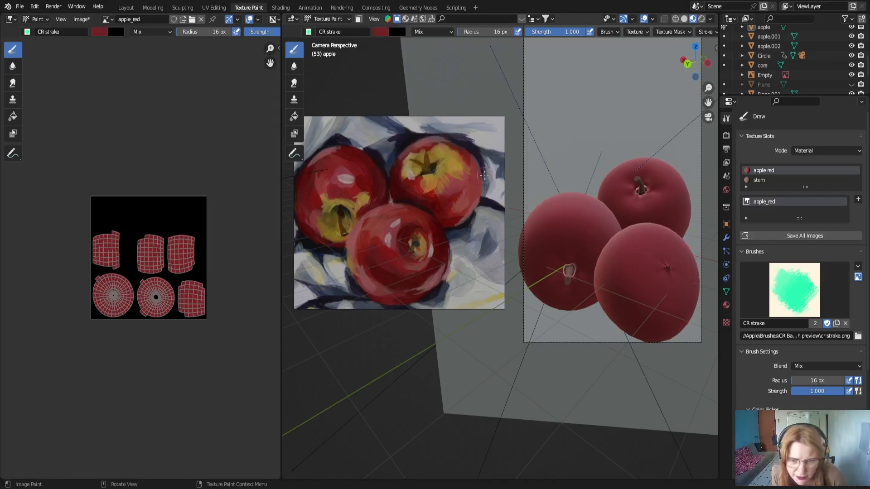
left_click(381, 32)
left_click_drag(450, 82, 451, 68)
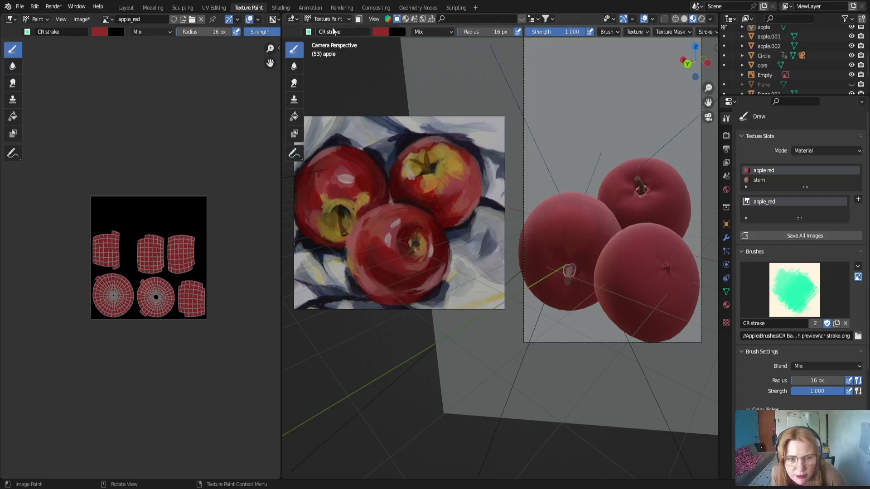
left_click(381, 31)
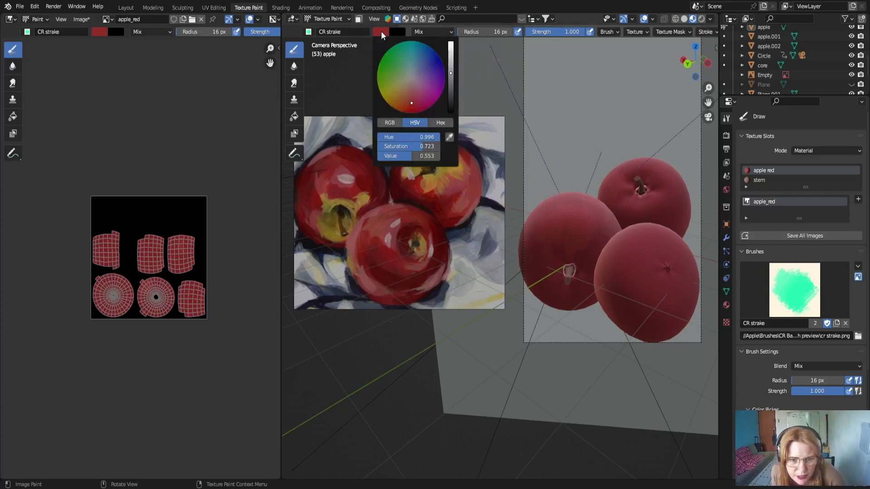
left_click(380, 33)
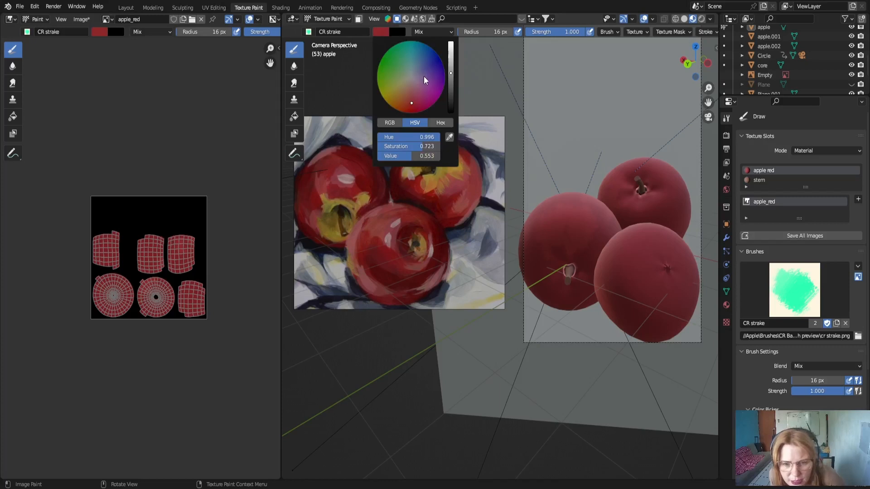
mouse_move(448, 73)
left_mouse_down()
mouse_move(450, 58)
mouse_move(450, 68)
left_mouse_up()
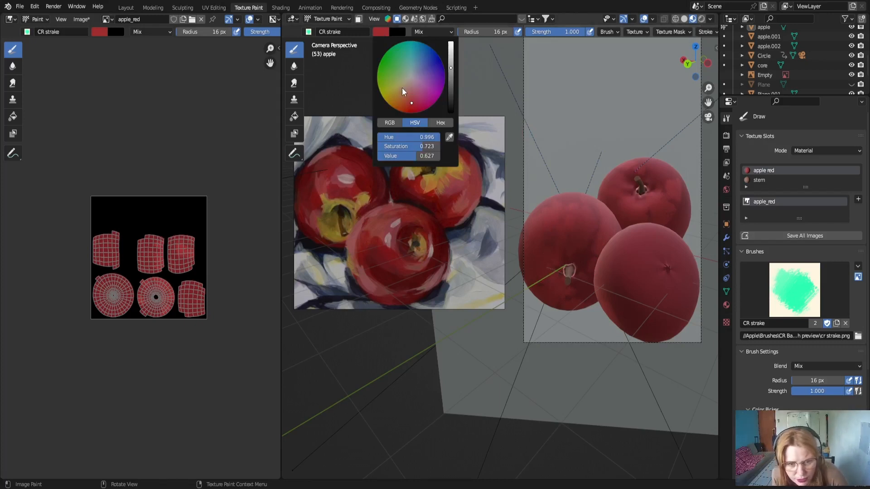
Sample the dark red at the edge of the reference's left apple and paint dark patches on the left 3D apple
left_click(449, 137)
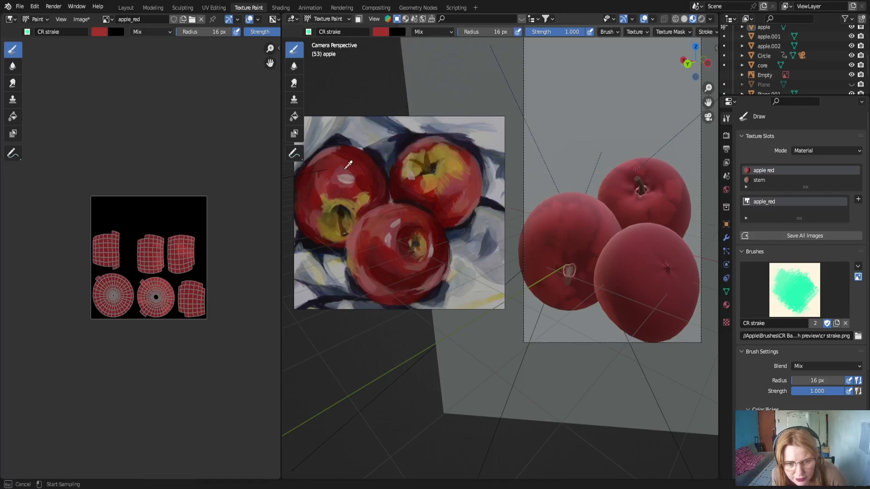
left_click(309, 174)
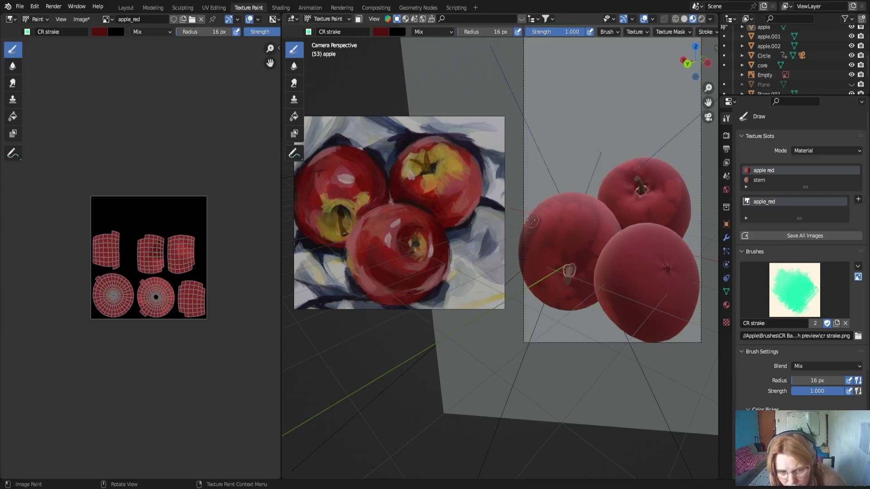
left_click_drag(539, 220, 542, 228)
mouse_move(589, 202)
left_mouse_down()
mouse_move(612, 226)
mouse_move(594, 248)
left_mouse_up()
Adjust the dark red's value slightly and paint shadow patches on the left and back apples
left_click(381, 32)
mouse_move(451, 88)
left_mouse_down()
mouse_move(451, 78)
mouse_move(451, 91)
left_mouse_up()
left_click(381, 32)
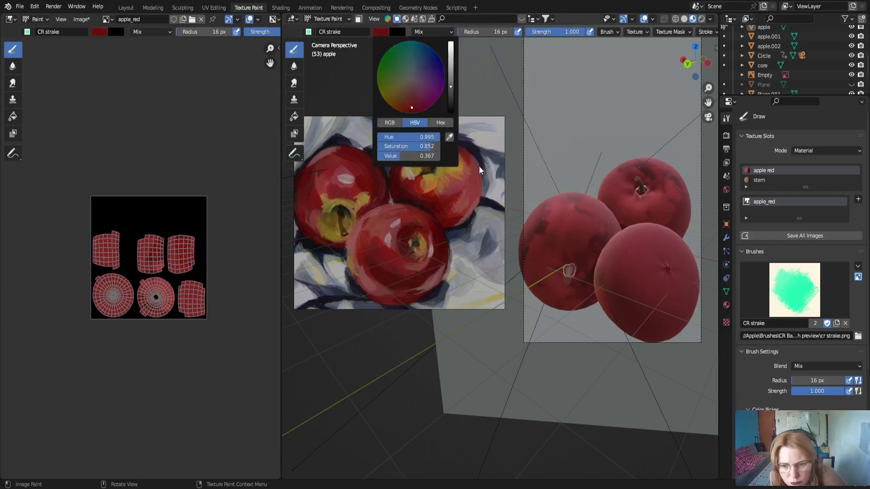
left_click_drag(539, 238, 539, 278)
left_click_drag(618, 211, 663, 219)
Brighten the brush red and paint a lighter stroke on the upper part of the left apple
left_click(381, 31)
left_click_drag(450, 91, 451, 54)
left_click(381, 32)
left_click_drag(533, 224, 547, 203)
Raise the brush color to full value, desaturate it to pink, and paint a light patch across the left apple's top
left_click(381, 32)
left_click_drag(451, 54, 451, 42)
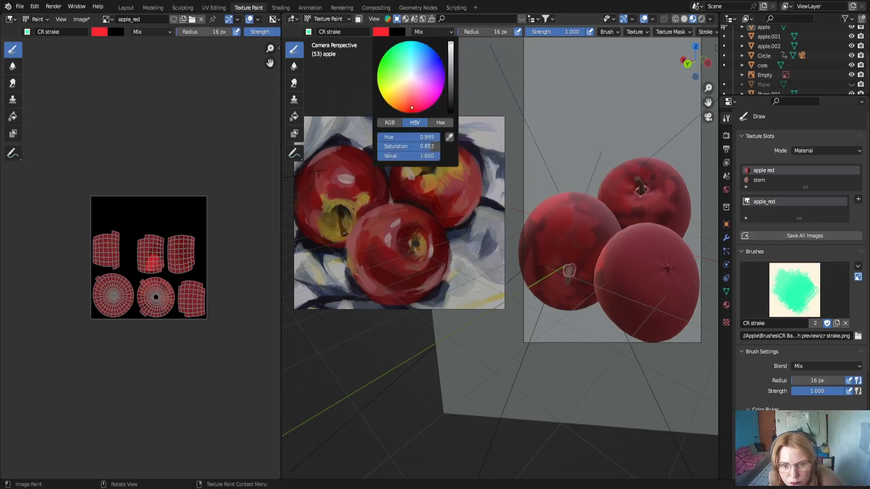
left_click_drag(412, 107, 411, 96)
left_click_drag(539, 210, 569, 197)
Lower the brush strength to 0.261 and paint soft pink strokes on the middle of the left apple
left_click_drag(578, 32, 536, 31)
left_click_drag(575, 235, 571, 256)
left_click_drag(555, 254, 569, 246)
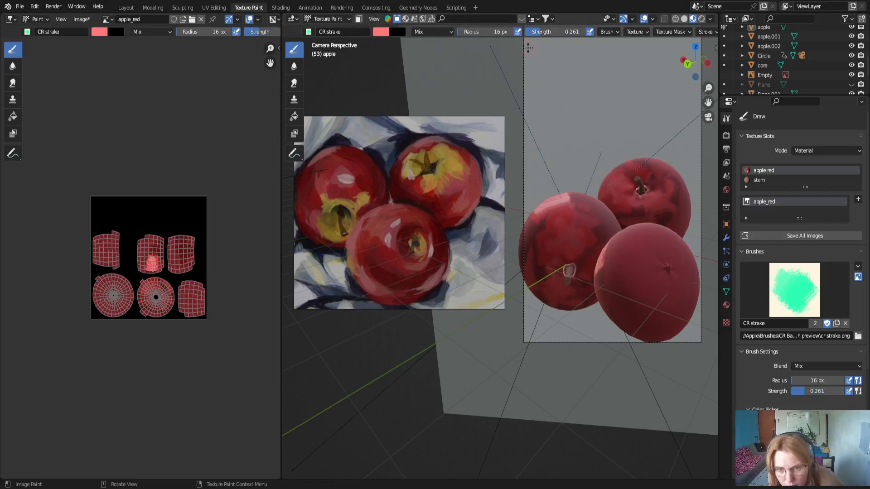
Use a paler pink at higher strength to paint glossy highlights on the left and back apples
left_click(380, 32)
left_click_drag(412, 95, 412, 87)
left_click_drag(539, 32, 577, 32)
left_click_drag(566, 238, 587, 241)
key("f")
left_click_drag(614, 178, 611, 188)
left_click_drag(565, 235, 579, 243)
left_click_drag(612, 187, 618, 179)
Set the brush to strength 0.239 and radius 18 px, and paint soft light patches near both stems
left_click_drag(578, 32, 538, 32)
key("f")
left_click(545, 240)
left_click_drag(546, 272, 546, 287)
left_click_drag(638, 210, 649, 210)
Choose yellow at strength 0.739 and radius 10 px, and paint yellow patches around the left apple's stem
left_click(379, 33)
left_click_drag(412, 87, 425, 83)
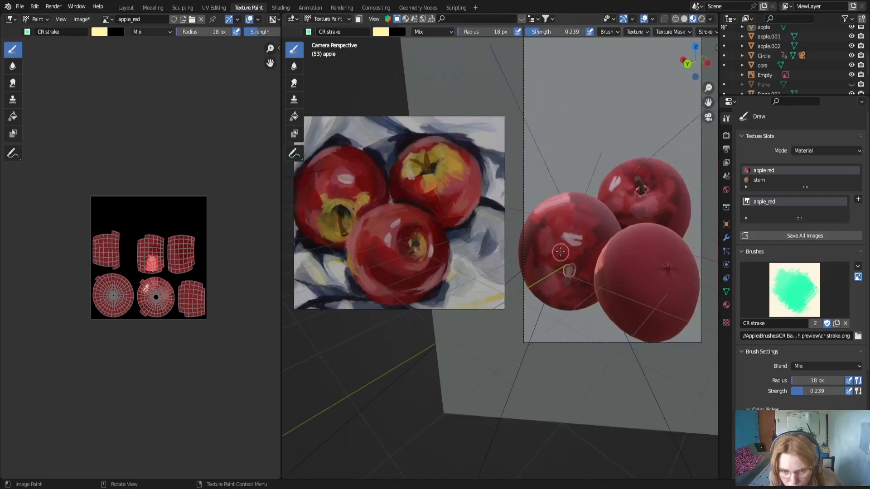
left_click_drag(539, 32, 569, 32)
scroll(610, 305, "up", 2)
scroll(555, 268, "down", 1)
key("f")
mouse_move(571, 248)
left_mouse_down()
mouse_move(586, 263)
mouse_move(607, 246)
mouse_move(606, 265)
left_mouse_up()
mouse_move(573, 261)
left_mouse_down()
mouse_move(586, 290)
mouse_move(567, 288)
mouse_move(577, 288)
left_mouse_up()
scroll(585, 276, "down", 1)
Darken the yellow slightly and paint more strokes around the left apple's stem
left_click(381, 32)
mouse_move(410, 81)
left_mouse_down()
mouse_move(400, 83)
mouse_move(451, 61)
left_mouse_up()
left_click_drag(550, 270, 565, 288)
mouse_move(572, 287)
left_mouse_down()
mouse_move(582, 275)
mouse_move(561, 252)
left_mouse_up()
Darken the brush color to olive and paint shading inside the left apple's stem cavity
left_click(382, 33)
left_click_drag(451, 61, 451, 80)
scroll(576, 277, "up", 1)
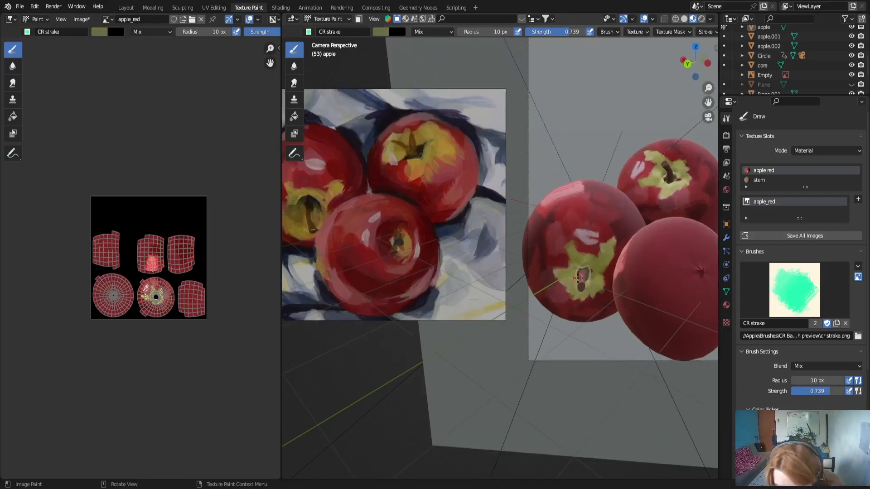
mouse_move(575, 276)
left_mouse_down()
mouse_move(590, 266)
mouse_move(597, 280)
left_mouse_up()
mouse_move(580, 268)
left_mouse_down()
mouse_move(576, 285)
mouse_move(588, 283)
left_mouse_up()
Darken the brush color to a deep olive and reduce the radius to 1 px
left_click(382, 32)
left_click_drag(451, 81, 451, 91)
left_click_drag(485, 32, 464, 33)
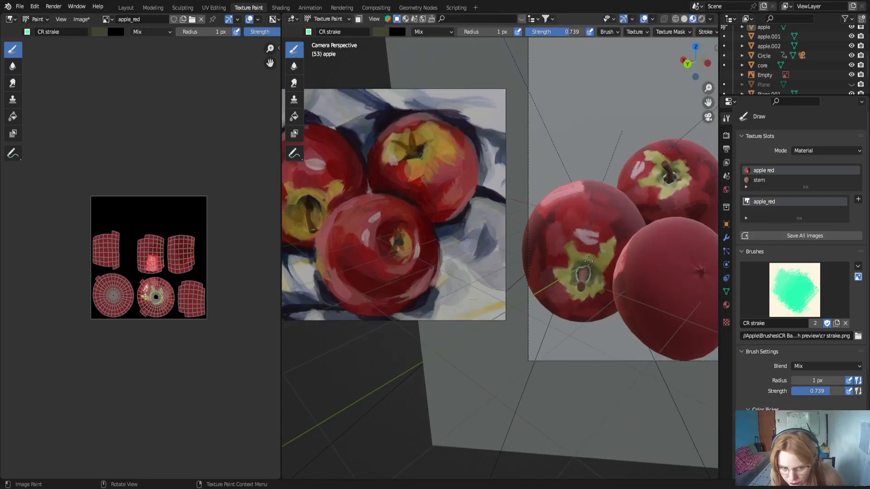
Switch to the CR hard round brush, darken its color to deep green, and set the strength to 0.440
scroll(603, 259, "up", 2)
mouse_move(562, 32)
left_mouse_down()
mouse_move(589, 32)
mouse_move(534, 33)
left_mouse_up()
left_click(794, 290)
left_click(680, 327)
left_click(382, 32)
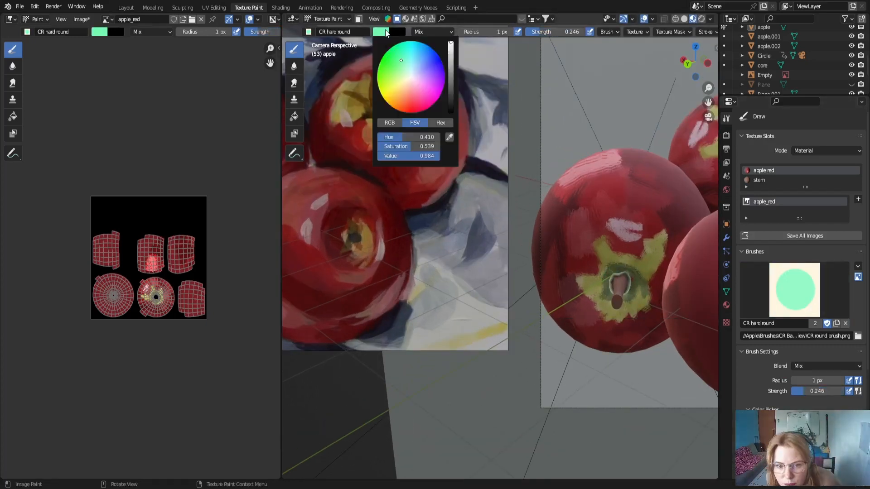
left_click_drag(451, 55, 451, 87)
scroll(600, 280, "down", 2)
scroll(623, 288, "up", 3)
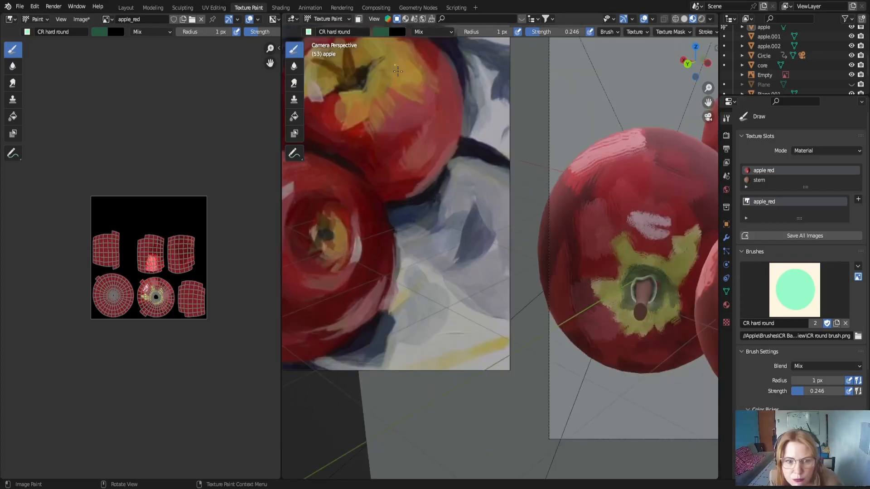
left_click_drag(546, 33, 558, 32)
scroll(658, 294, "up", 4)
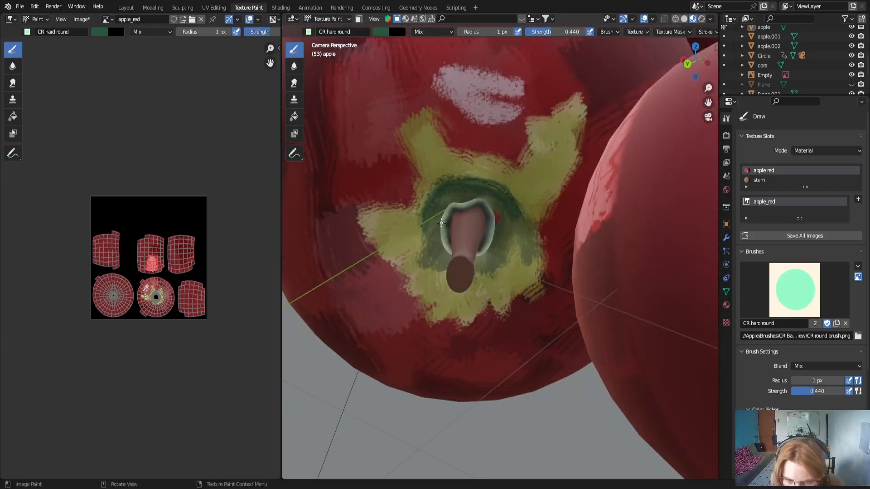
Paint dark green along the stem hole's edge in the texture image and darken the brush value to 0.267
scroll(153, 302, "up", 12)
left_click_drag(177, 212, 168, 232)
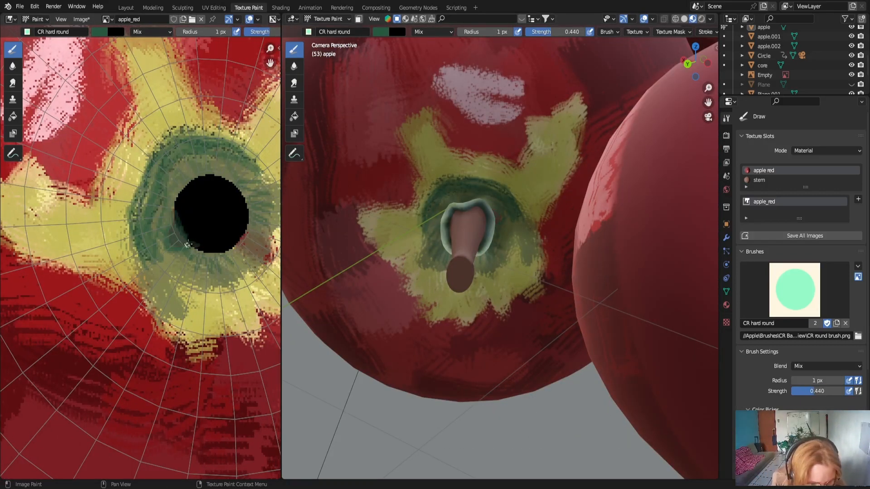
left_click(380, 32)
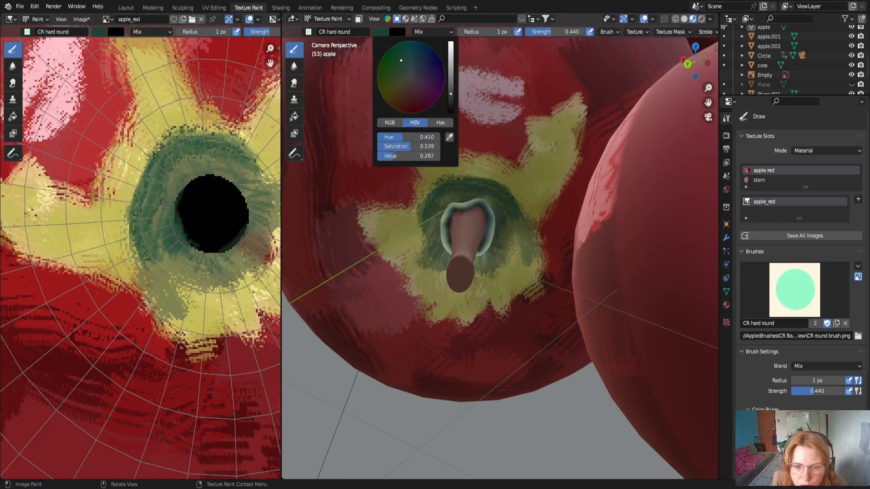
scroll(438, 259, "down", 5)
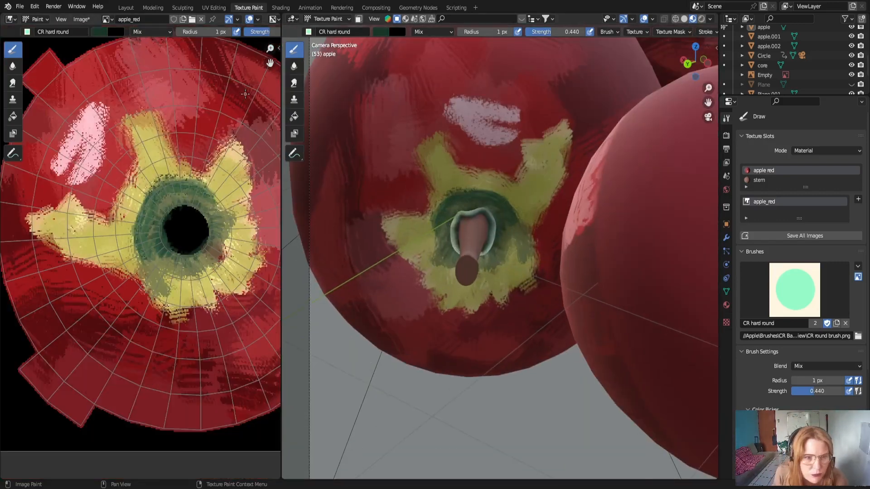
scroll(151, 186, "up", 3)
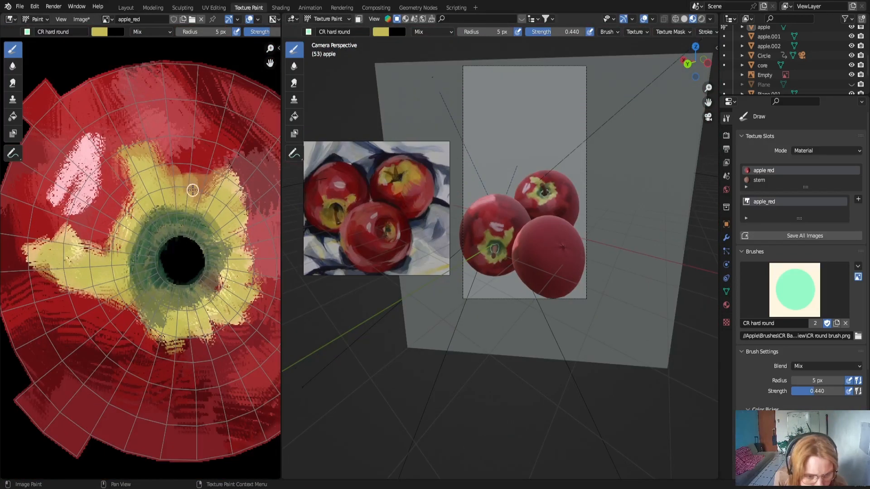
Switch to the CR stroke brush, sample yellow, and paint along the lower edge of the texture's yellow patch
left_click(794, 290)
left_click(793, 346)
left_click(381, 32)
key("s")
scroll(143, 257, "up", 3)
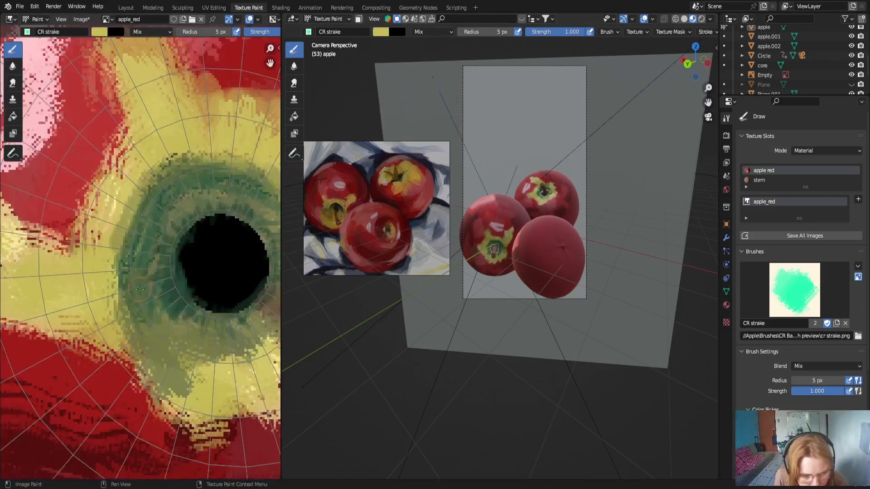
scroll(139, 289, "down", 1)
left_click_drag(175, 392, 113, 339)
left_click_drag(150, 372, 131, 336)
left_click_drag(110, 327, 98, 316)
scroll(104, 317, "down", 2)
Sample red from the apple texture, paint it near the yellow patch's outer arm, and set the radius to 15 px
left_click(381, 32)
left_click(451, 138)
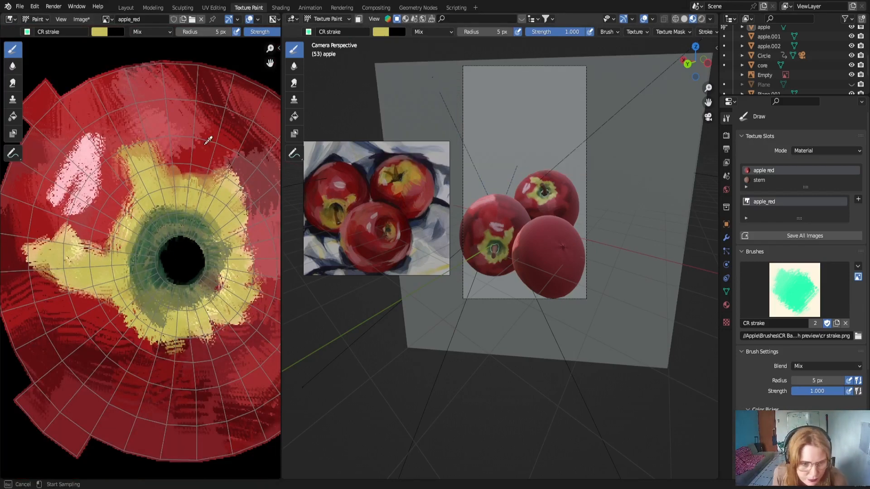
left_click(200, 155)
mouse_move(93, 234)
left_mouse_down()
mouse_move(106, 249)
mouse_move(123, 191)
mouse_move(79, 236)
left_mouse_up()
key("f")
scroll(109, 317, "up", 1)
Sample green from the texture, set the radius to 7 px, and paint strokes around the stem hole
left_click(380, 32)
left_click(451, 137)
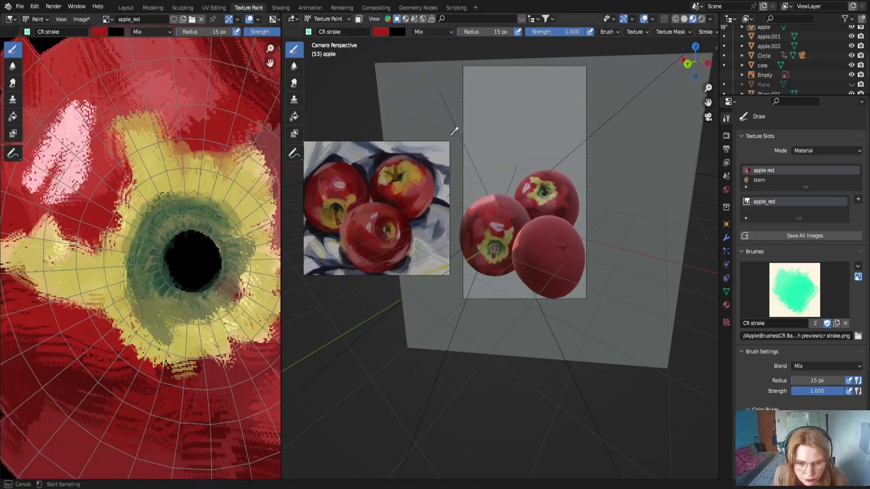
left_click(159, 295)
key("f")
left_click(158, 277)
left_click_drag(170, 316, 145, 308)
left_click_drag(117, 274, 118, 257)
Undo the small test stroke and extend the green ring along the right side of the stem hole
middle_click_drag(195, 268, 156, 266)
left_click_drag(206, 285, 202, 281)
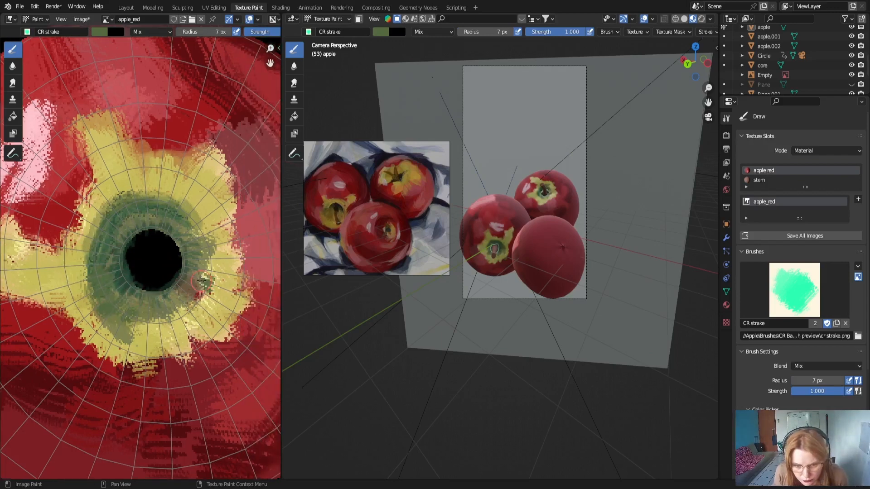
key("ctrl+z")
mouse_move(176, 193)
left_mouse_down()
mouse_move(204, 231)
mouse_move(207, 275)
left_mouse_up()
Sample near-black from the reference's left stem cavity and paint 2 px dark strokes over the texture's green ring
left_click(381, 32)
left_click(451, 138)
left_click(336, 212)
key("f")
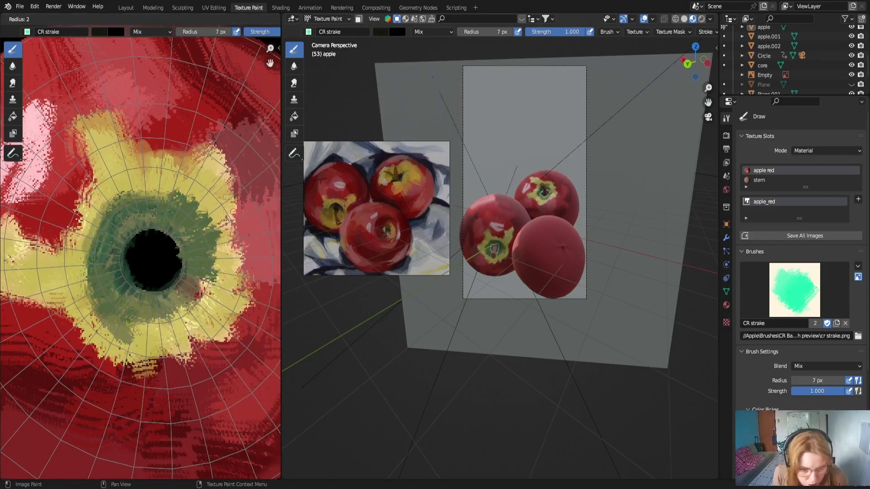
left_click(226, 221)
left_click_drag(182, 219, 201, 233)
left_click_drag(189, 197, 191, 218)
scroll(222, 272, "down", 2)
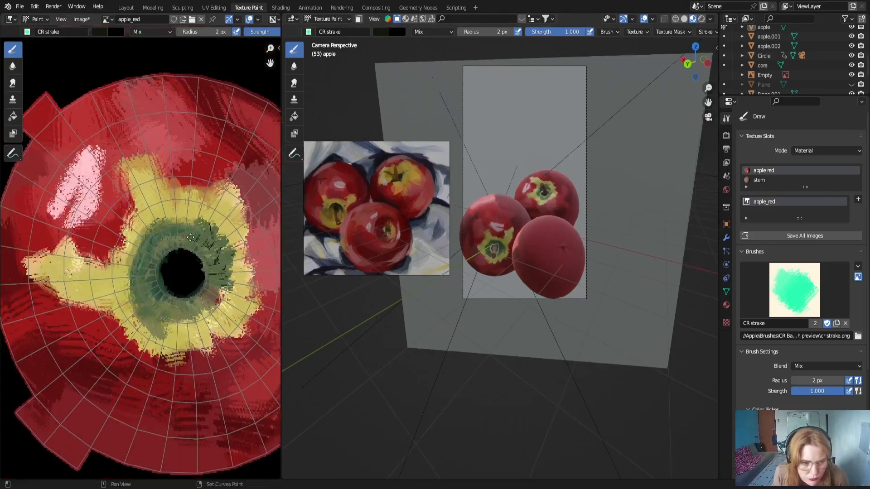
Sample red from the reference's left apple, set the radius to 19 px, and paint over the texture's pink highlight
middle_click_drag(181, 245, 239, 276)
left_click(380, 32)
left_click(451, 138)
left_click(354, 184)
key("f")
mouse_move(152, 246)
left_mouse_down()
mouse_move(175, 220)
mouse_move(194, 250)
left_mouse_up()
left_click_drag(170, 258, 154, 267)
Adjust the brush color to a pale pink for the highlights
left_click(380, 32)
left_click(410, 81)
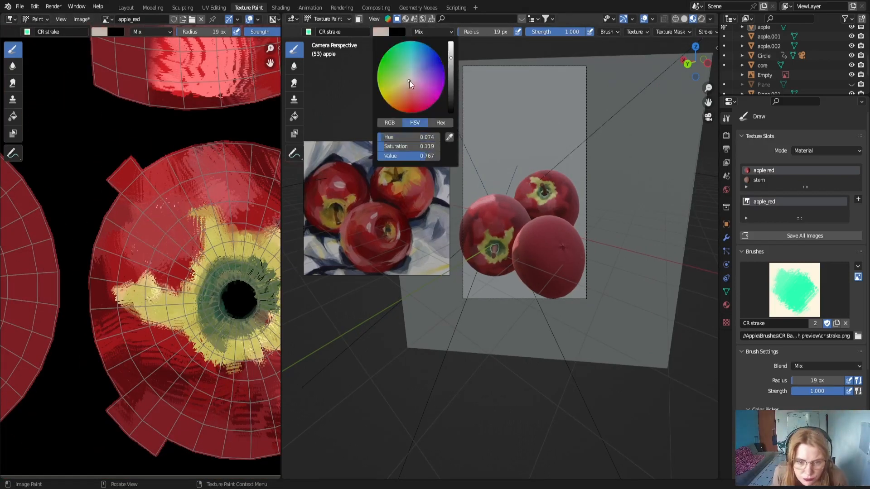
left_click_drag(409, 82, 411, 85)
Try pale pink highlight strokes at several spots on the upper part of the apple texture, undoing them
left_click_drag(129, 216, 112, 247)
key("ctrl+z")
key("ctrl+z")
mouse_move(147, 204)
left_mouse_down()
mouse_move(122, 240)
mouse_move(178, 177)
left_mouse_up()
key("ctrl+z")
scroll(218, 200, "down", 1)
left_click_drag(236, 196, 241, 201)
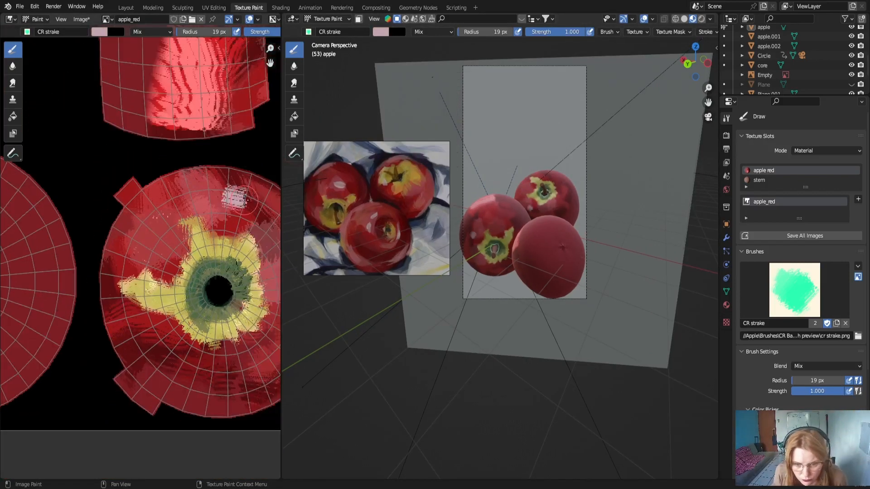
key("ctrl+z")
left_click_drag(140, 215, 131, 237)
scroll(462, 195, "up", 1)
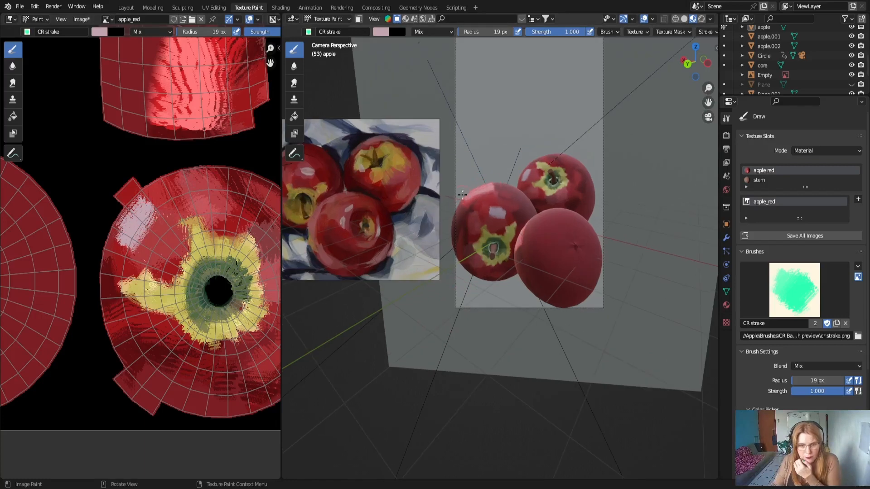
key("ctrl+z")
key("ctrl+z")
Make the highlight color pinker, set the radius to 10 px, and undo the trial highlight on the left apple
mouse_move(473, 199)
left_mouse_down()
mouse_move(492, 187)
mouse_move(505, 194)
mouse_move(502, 219)
mouse_move(487, 191)
mouse_move(500, 197)
mouse_move(514, 231)
left_mouse_up()
left_click(380, 32)
left_click(391, 84)
key("f")
scroll(498, 212, "up", 3)
scroll(495, 216, "down", 4)
key("ctrl+z")
key("ctrl+z")
scroll(496, 216, "up", 1)
key("ctrl+z")
scroll(496, 215, "down", 1)
scroll(495, 217, "up", 3)
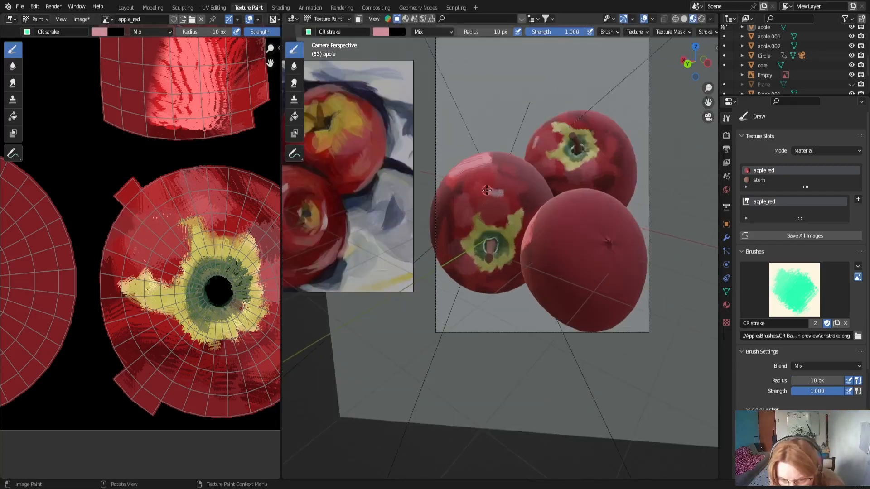
Paint the pale pink highlight above the left apple's stem area and change the brush color to a dark olive
scroll(489, 199, "down", 3)
left_click(381, 33)
left_click(426, 85)
scroll(494, 218, "up", 5)
scroll(493, 231, "down", 3)
scroll(487, 246, "up", 3)
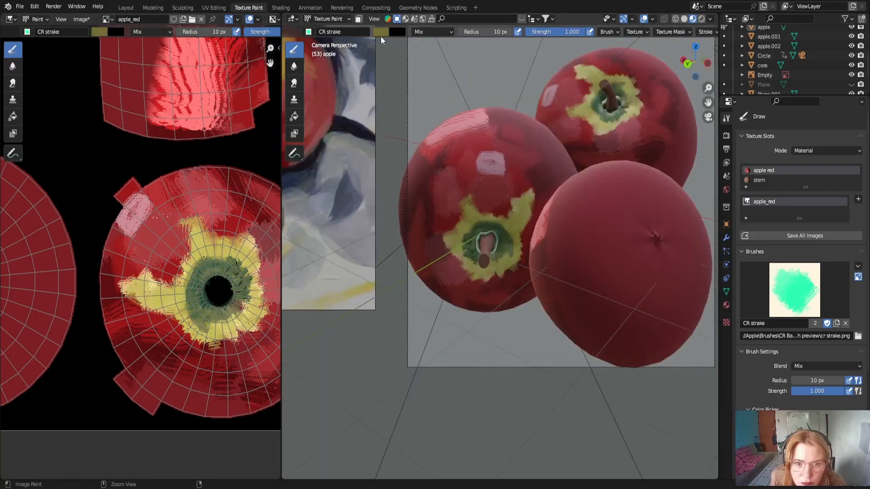
Sample a bright red as the brush color and dab it onto the left apple around the yellow-green stem area
scroll(474, 207, "down", 5)
scroll(474, 208, "up", 1)
left_click(381, 33)
left_click(448, 138)
mouse_move(517, 229)
left_mouse_down()
mouse_move(510, 239)
mouse_move(520, 227)
left_mouse_up()
scroll(507, 234, "up", 1)
scroll(498, 231, "down", 1)
left_click(380, 32)
left_click(448, 137)
left_click_drag(482, 260, 477, 264)
scroll(493, 240, "down", 2)
scroll(494, 240, "up", 3)
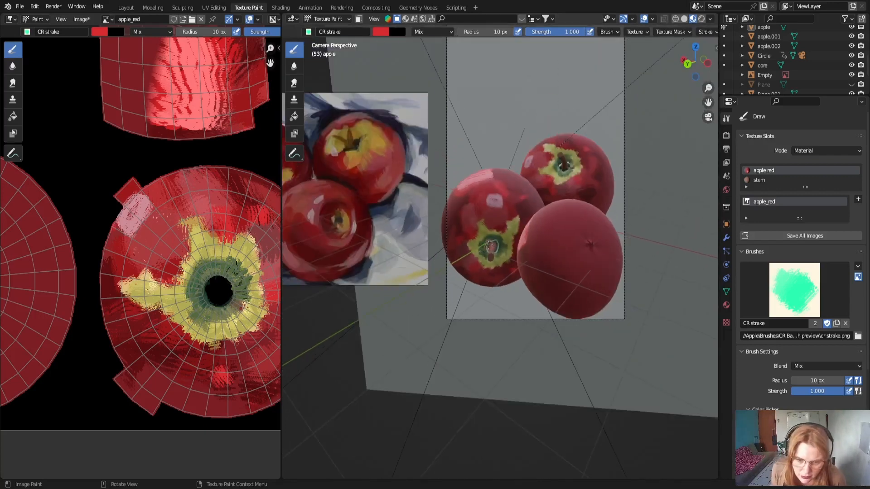
Pick a lighter red, try it over the stem area at 0.433 strength and 24 px radius, and undo the last strokes
left_click_drag(575, 32, 542, 33)
left_click(381, 32)
left_click(408, 104)
scroll(501, 253, "down", 2)
mouse_move(481, 245)
left_mouse_down()
mouse_move(476, 262)
mouse_move(498, 252)
left_mouse_up()
key("f")
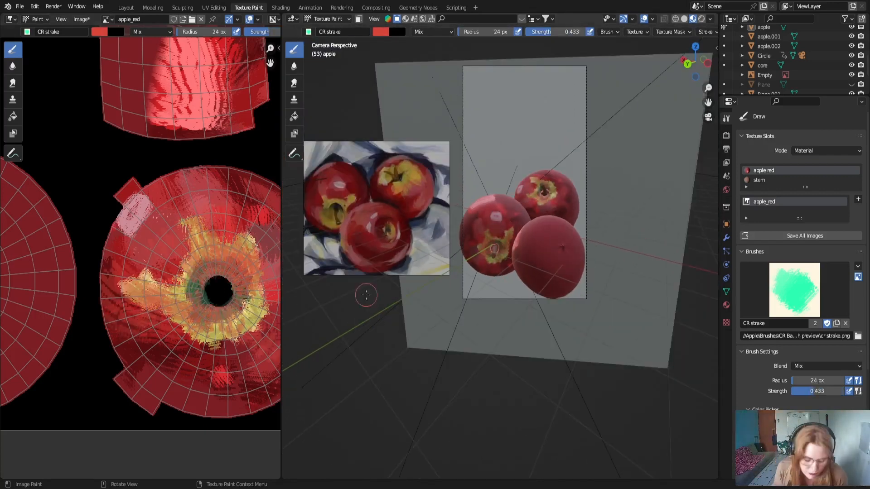
key("ctrl+z")
key("ctrl+z")
Paint lighter red strokes over the left apple, raising the strength to 0.881 and setting the radius to 23 px
left_click_drag(561, 32, 540, 32)
left_click_drag(485, 247, 497, 249)
scroll(501, 253, "up", 4)
left_click_drag(535, 32, 580, 32)
scroll(480, 202, "up", 8)
mouse_move(479, 195)
left_mouse_down()
mouse_move(473, 202)
mouse_move(522, 203)
left_mouse_up()
scroll(489, 199, "down", 10)
key("ctrl+z")
key("f")
Check the apples in rendered shading, return to material preview, and undo the red strokes over the yellow-green stem area
scroll(567, 209, "down", 2)
scroll(567, 209, "down", 1)
left_click(701, 19)
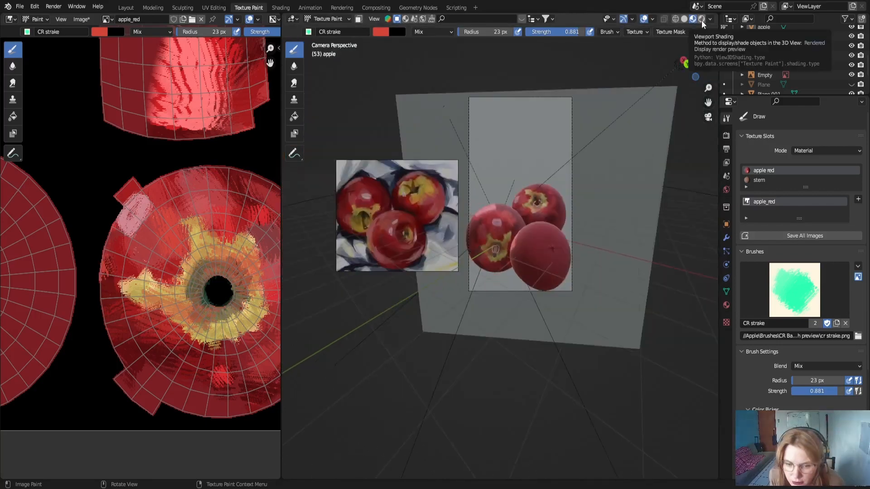
left_click(692, 19)
scroll(521, 204, "up", 3)
key("ctrl+z")
key("ctrl+z")
key("ctrl+z")
key("ctrl+z")
scroll(497, 225, "down", 2)
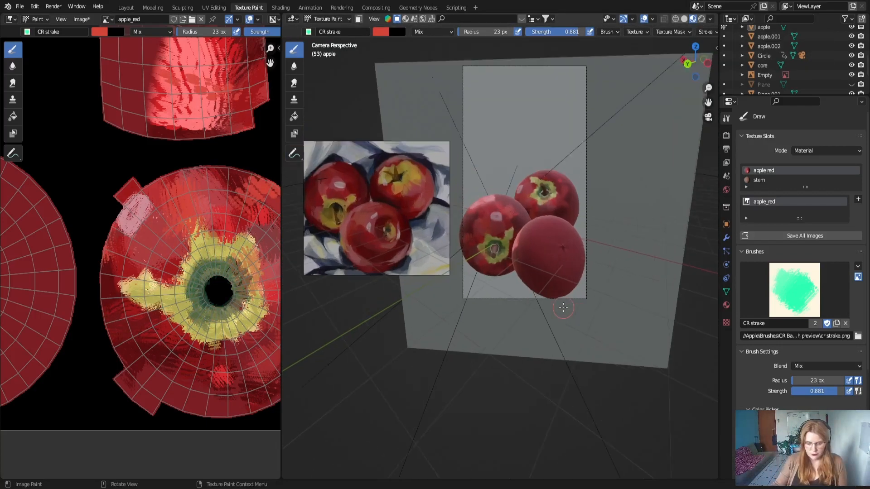
Select the stem material as the active texture slot
scroll(564, 308, "up", 3)
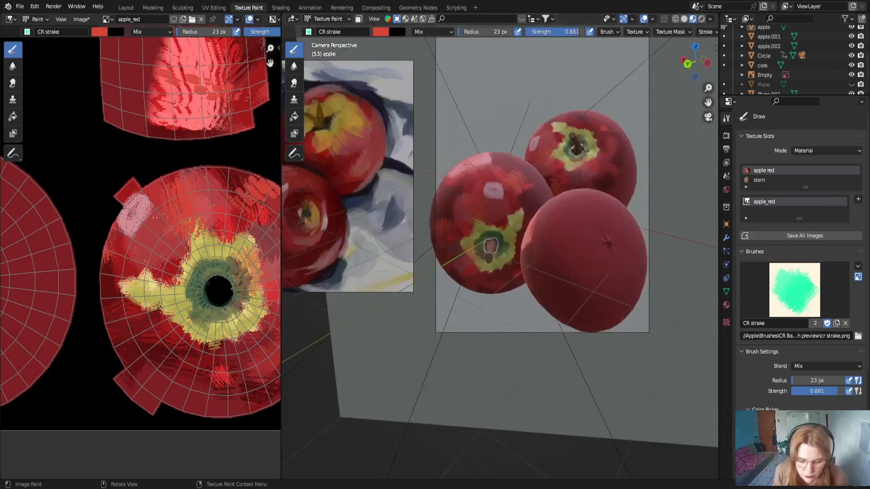
scroll(565, 263, "down", 3)
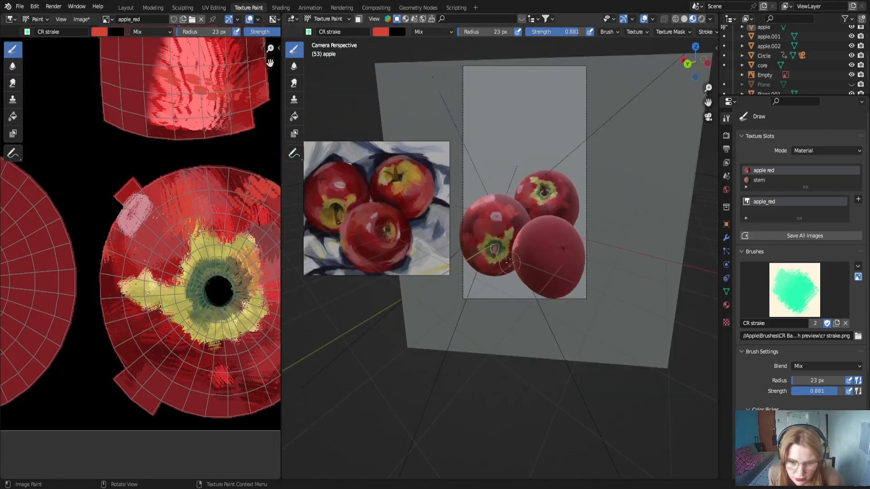
scroll(510, 263, "up", 2)
scroll(510, 263, "down", 1)
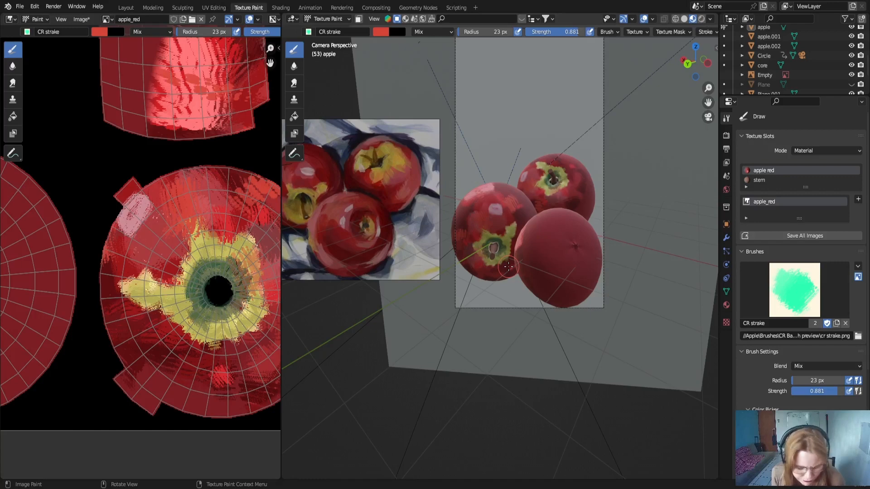
key("Tab")
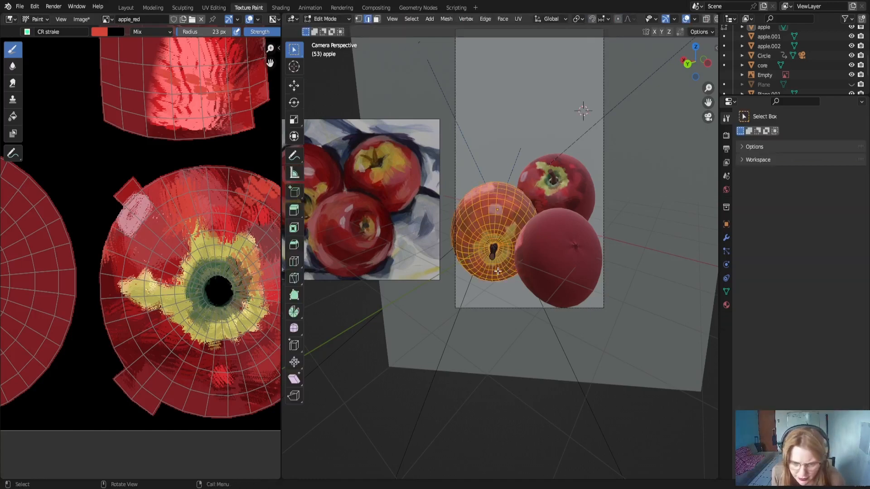
key("Tab")
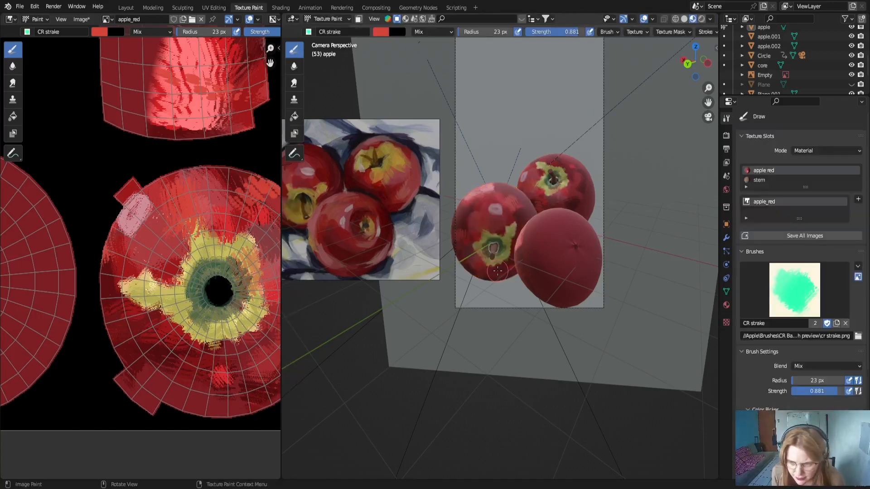
left_click(756, 181)
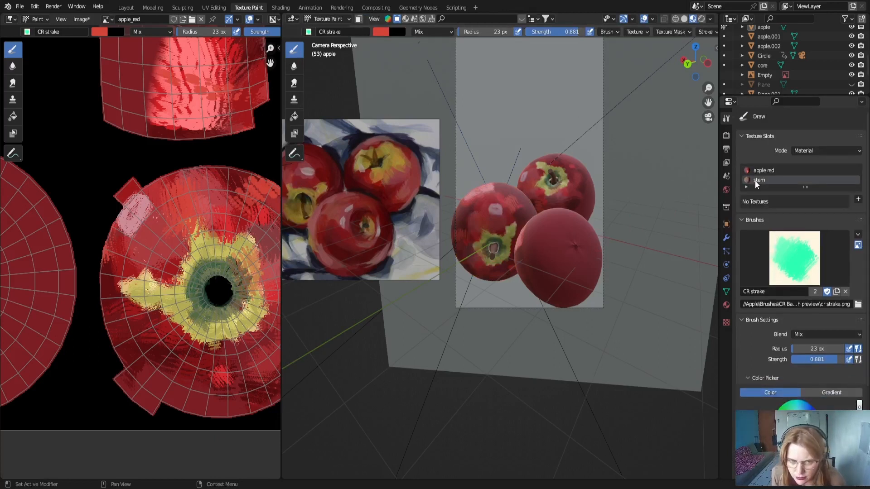
Switch to the Layout workspace and enter Edit Mode on the left apple
left_click(123, 7)
left_click(354, 244)
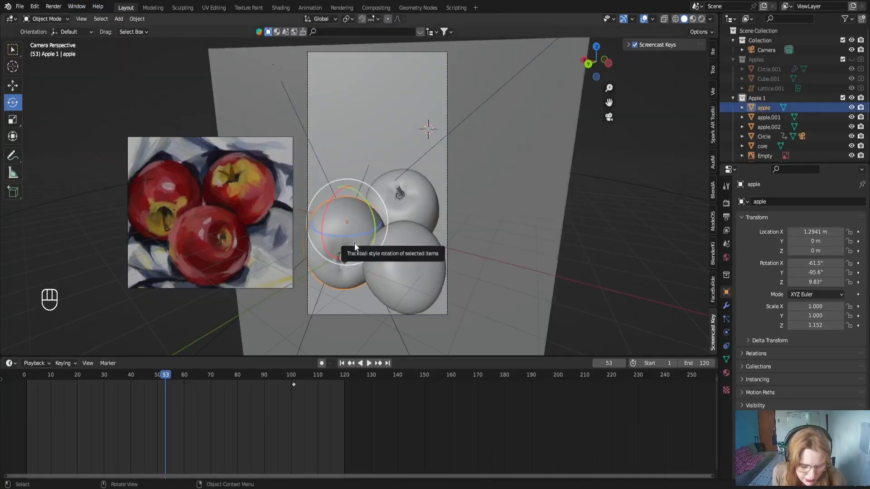
scroll(354, 243, "up", 2)
middle_click_drag(363, 251, 472, 131, "shift")
key("Tab")
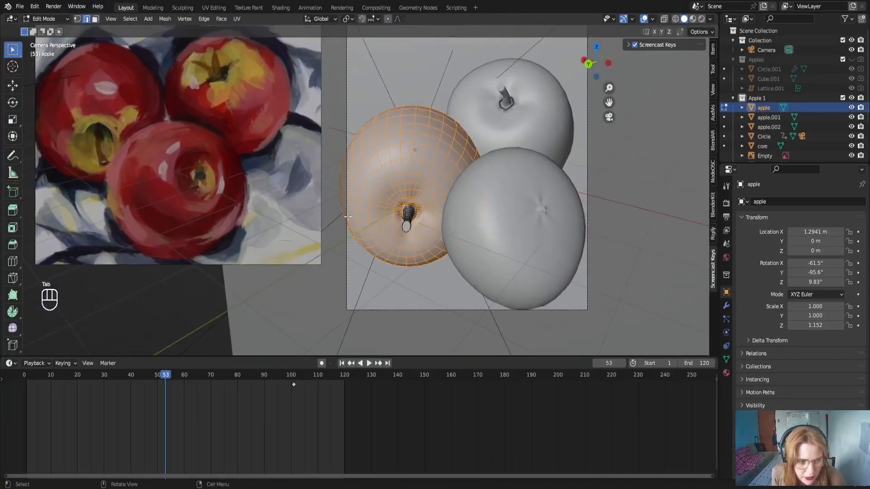
scroll(365, 239, "up", 2)
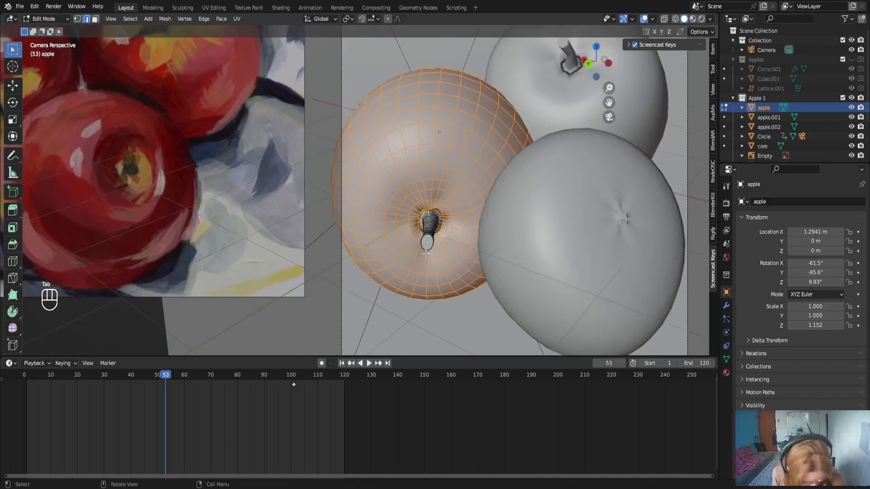
scroll(426, 254, "down", 4)
scroll(384, 258, "up", 3)
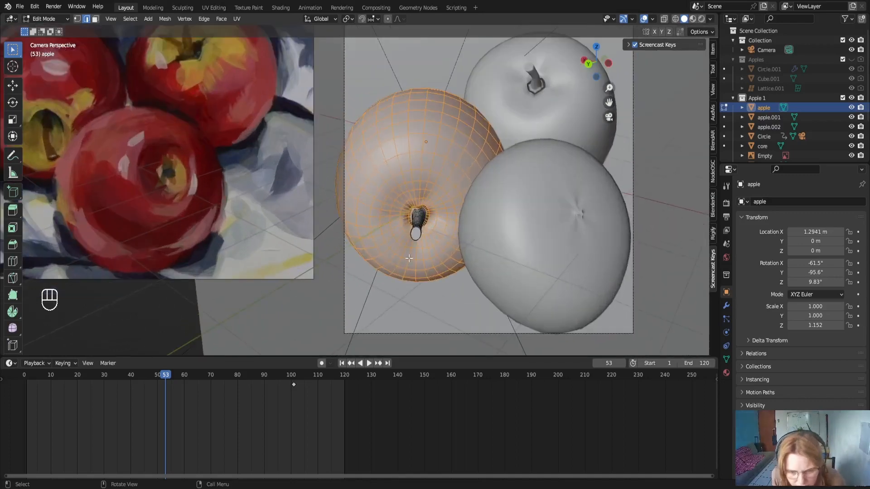
middle_click_drag(409, 258, 328, 164)
scroll(296, 198, "up", 4)
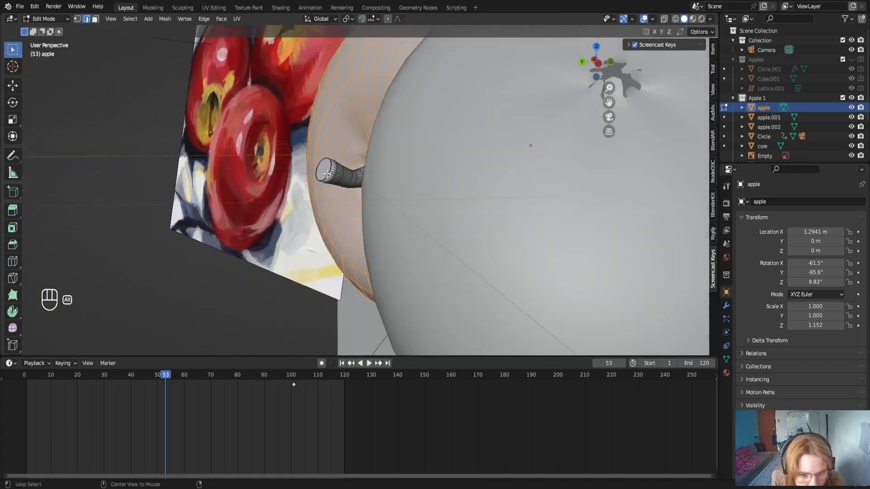
Try to select the edge loops around the outer end of the left apple's stem
left_click(327, 174, "alt")
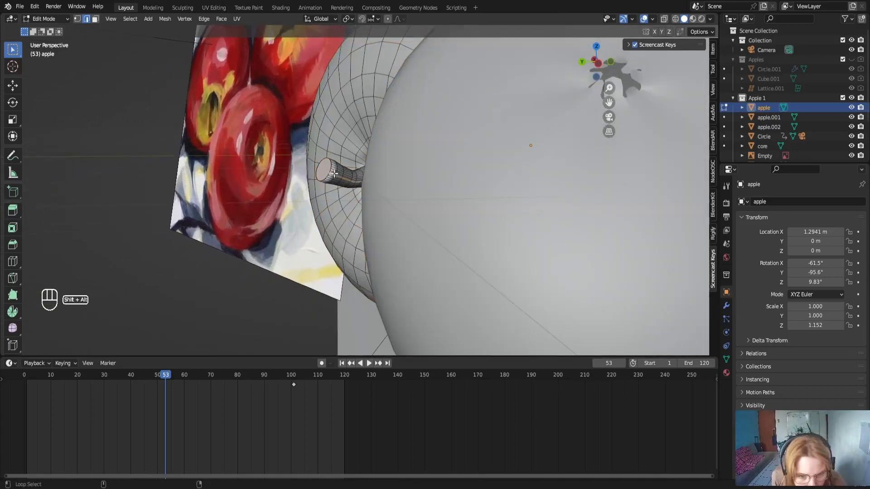
key("ctrl+z")
scroll(334, 173, "up", 3)
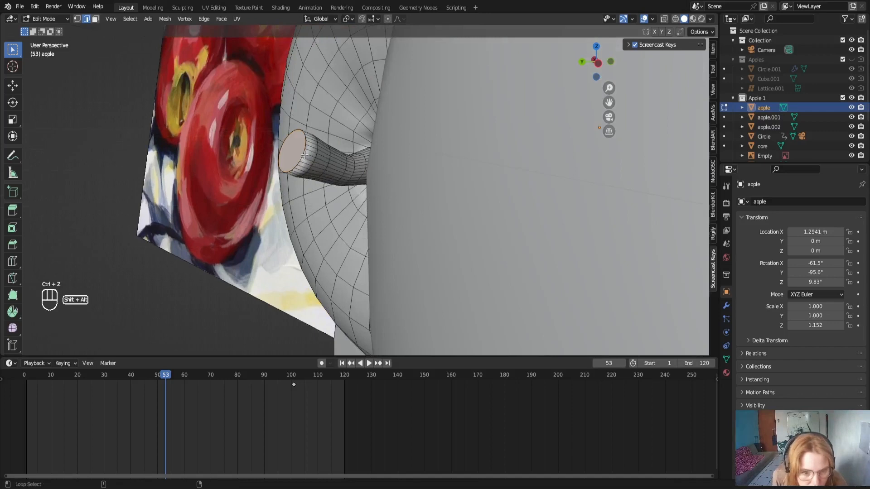
key("ctrl+z")
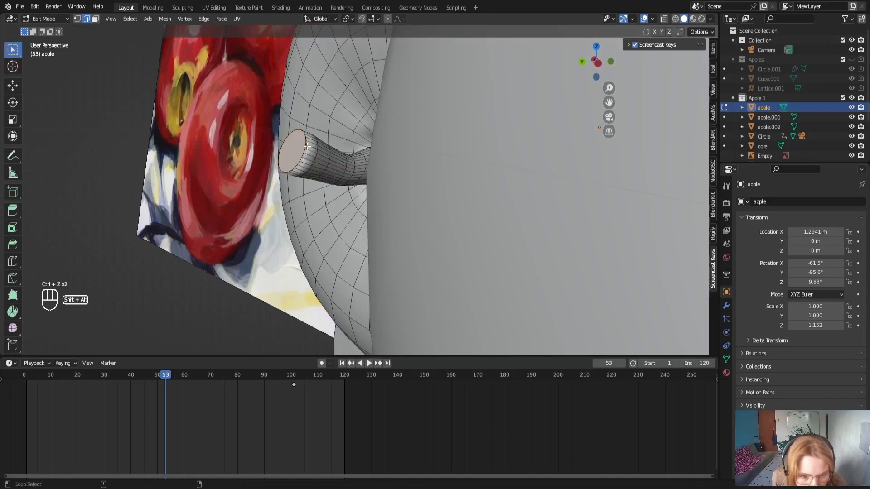
left_click(307, 143, "alt+shift")
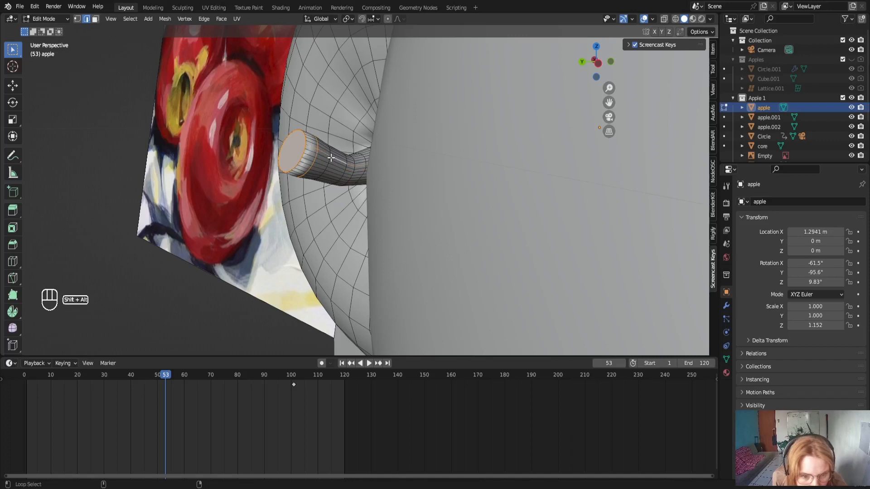
key("ctrl+z")
left_click(205, 173, "alt+shift")
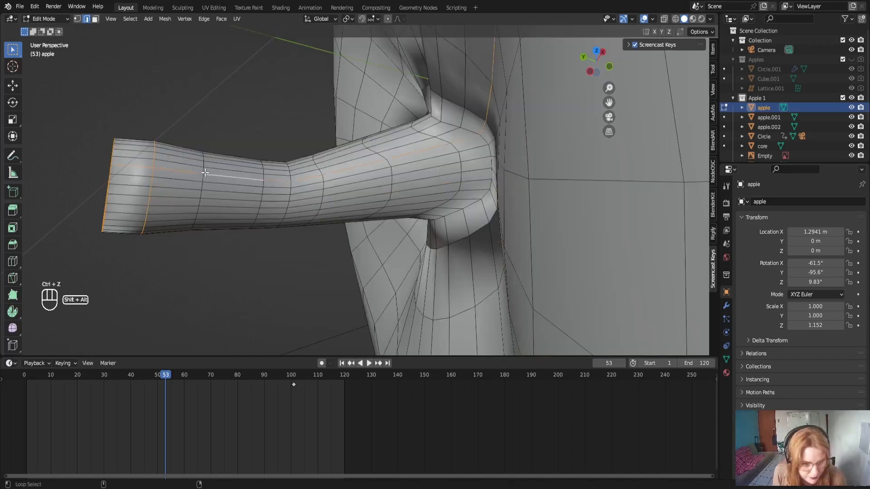
key("ctrl+z")
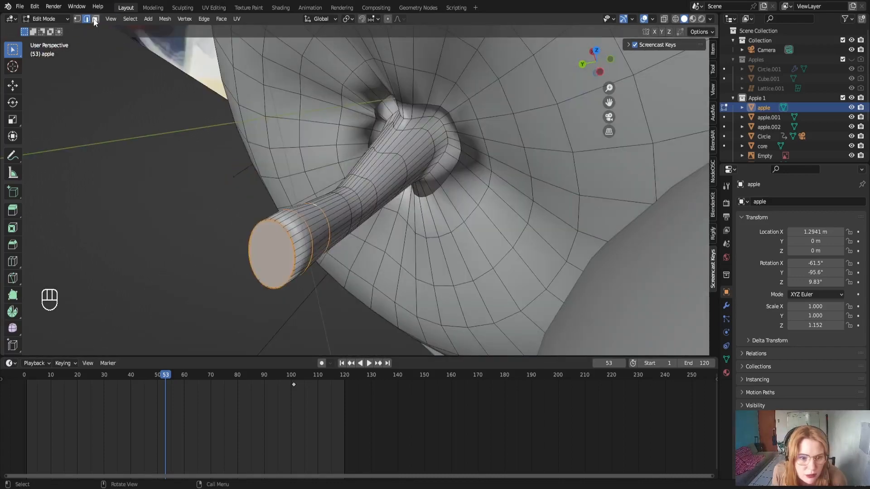
Select the faces of the stem's outer end, using face selection and wireframe shading
left_click(94, 20)
middle_click_drag(248, 237, 188, 232)
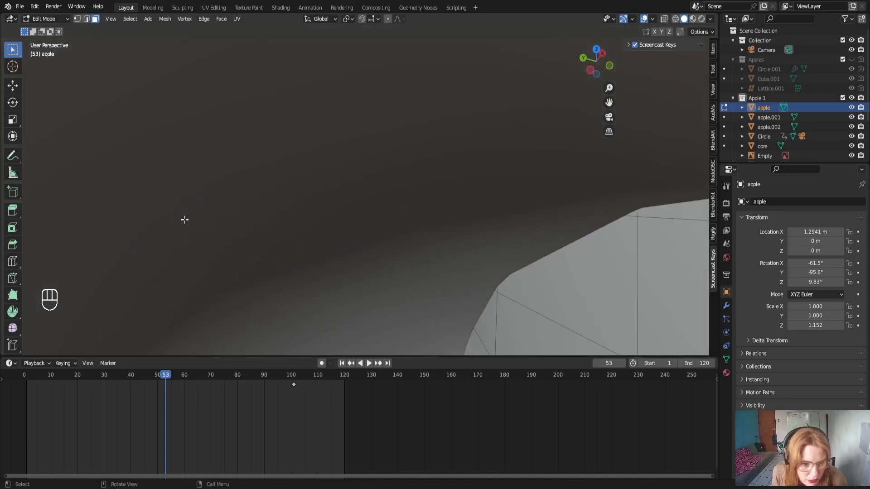
scroll(185, 220, "up", 2)
left_click_drag(208, 100, 54, 248)
left_click(675, 19)
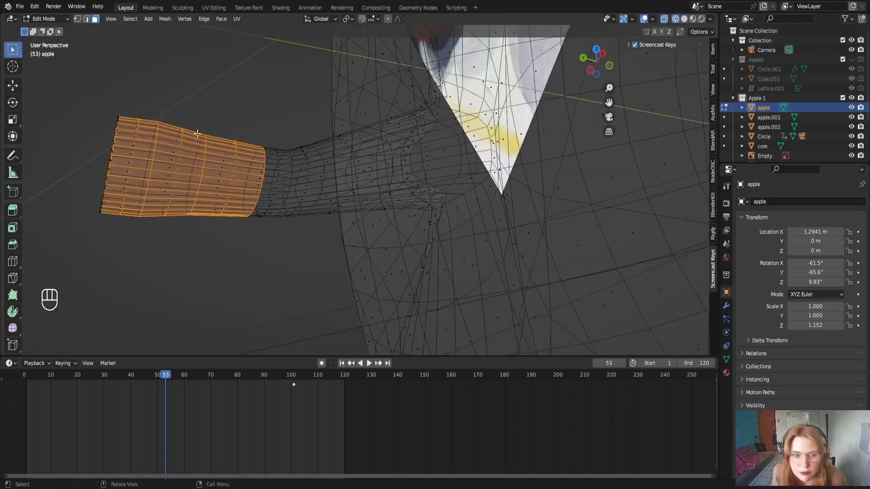
mouse_move(258, 71)
left_mouse_down()
mouse_move(101, 240)
mouse_move(72, 259)
left_mouse_up()
left_click_drag(230, 96, 51, 230)
middle_click_drag(201, 175, 192, 112)
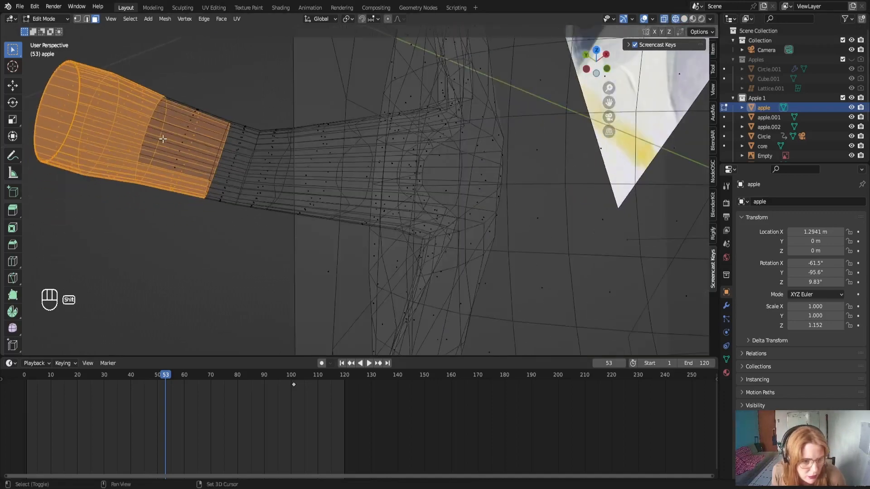
left_click(192, 111, "shift")
middle_click_drag(155, 140, 234, 139)
Rotate the selected stem end 15.3° and move it by X -0.054657, Y 0.021998, Z -0.065687 m
scroll(234, 140, "down", 6)
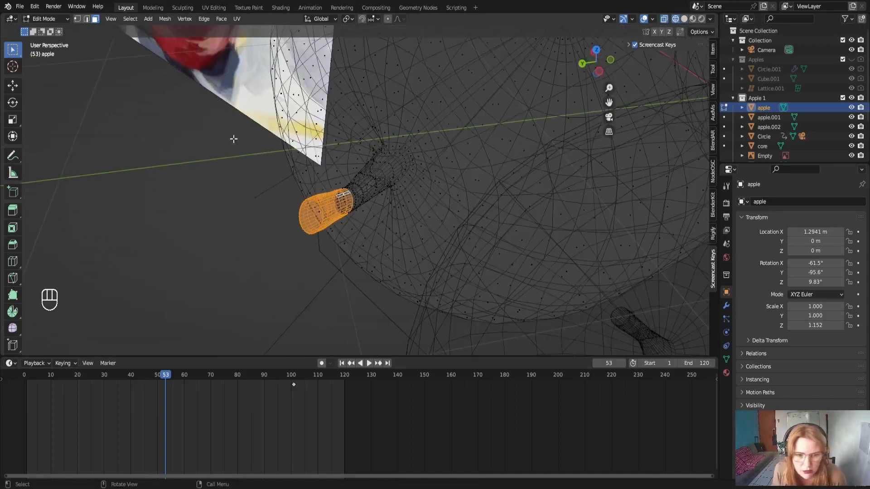
scroll(292, 228, "down", 3)
middle_click_drag(283, 261, 383, 235)
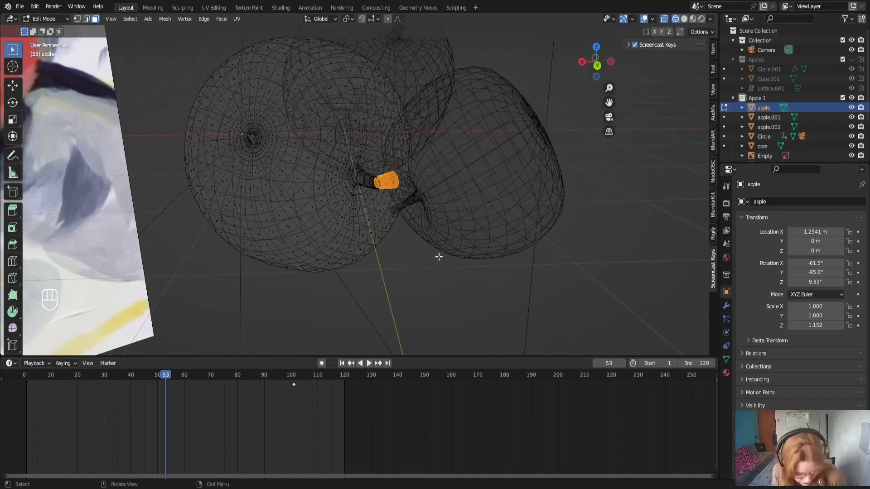
key("r")
left_click(455, 324)
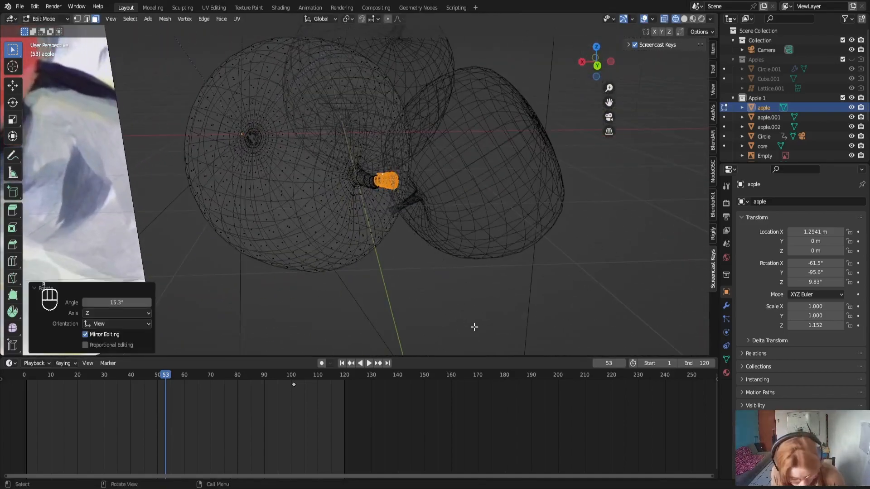
key("g")
left_click(491, 39)
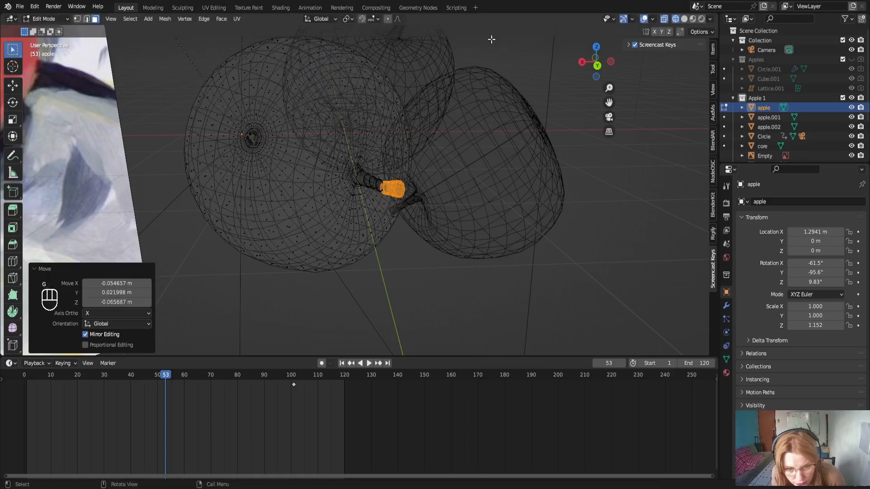
Set the left apple's Y rotation to -93.7° in the camera view and undo the stem end's move
key("KP_0")
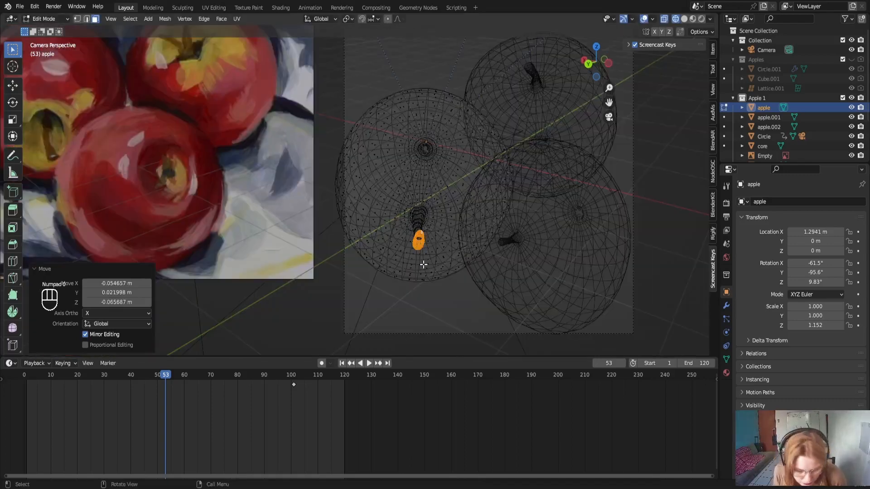
scroll(422, 283, "up", 1)
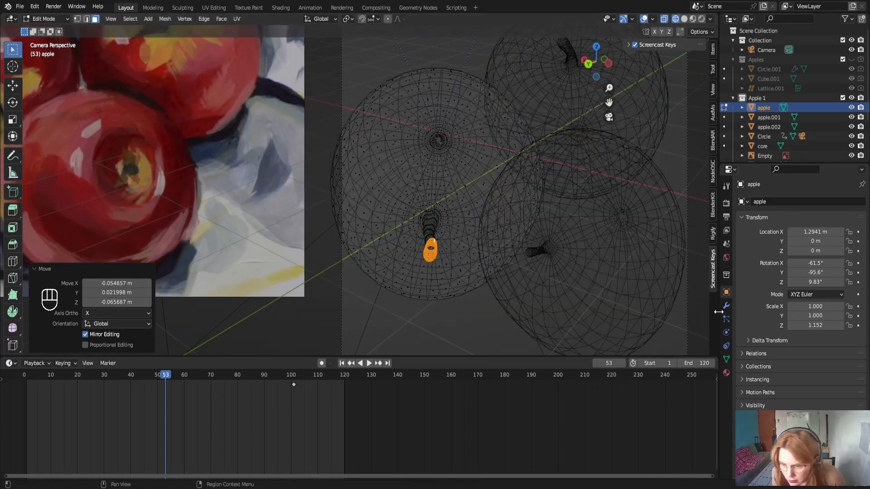
left_click_drag(816, 273, 823, 272)
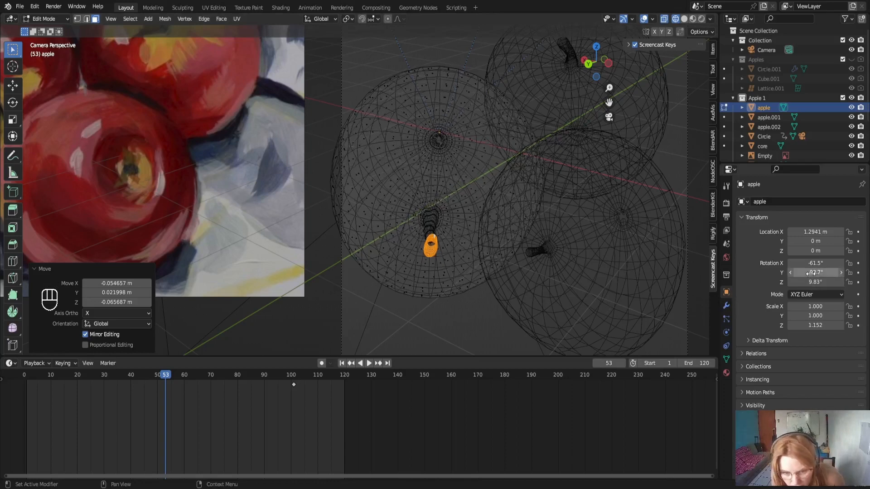
key("ctrl+z")
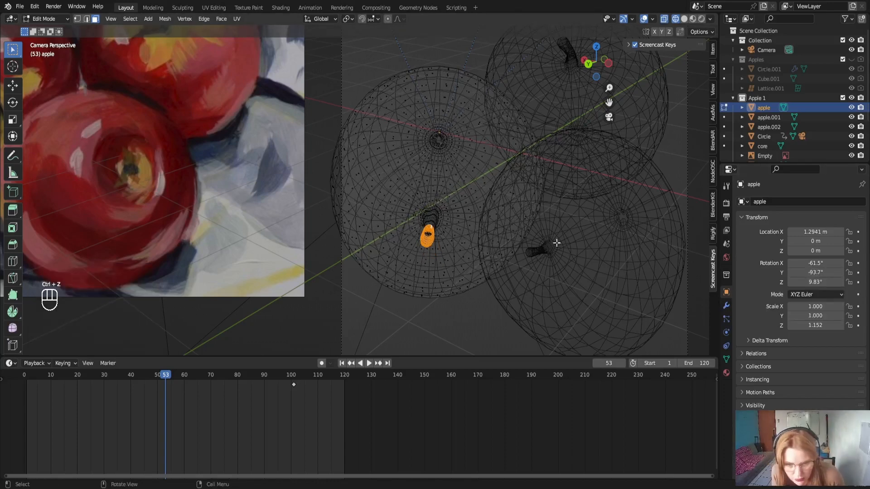
Move the selected stem end by X -0.002709, Y 0.019125, Z -0.093762 m and rotate it 21.8° about the global Z axis
key("g")
left_click(500, 346)
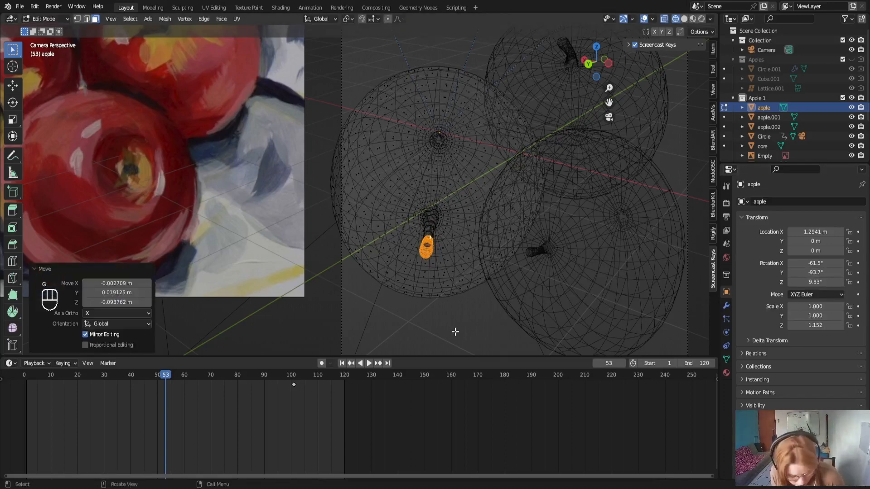
key("r")
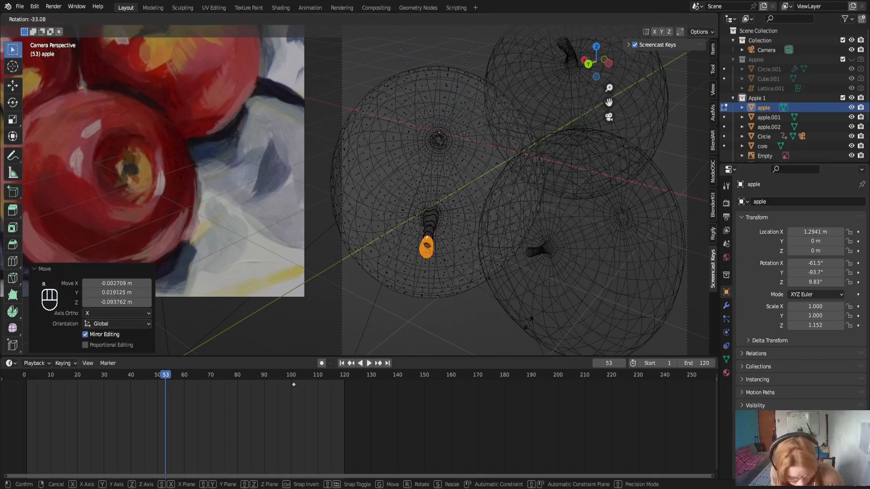
key("z")
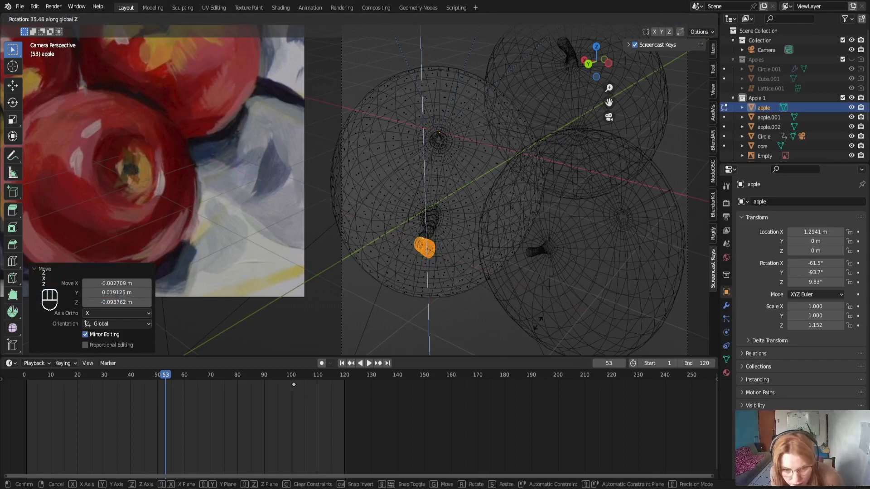
left_click(485, 313)
scroll(457, 267, "down", 3)
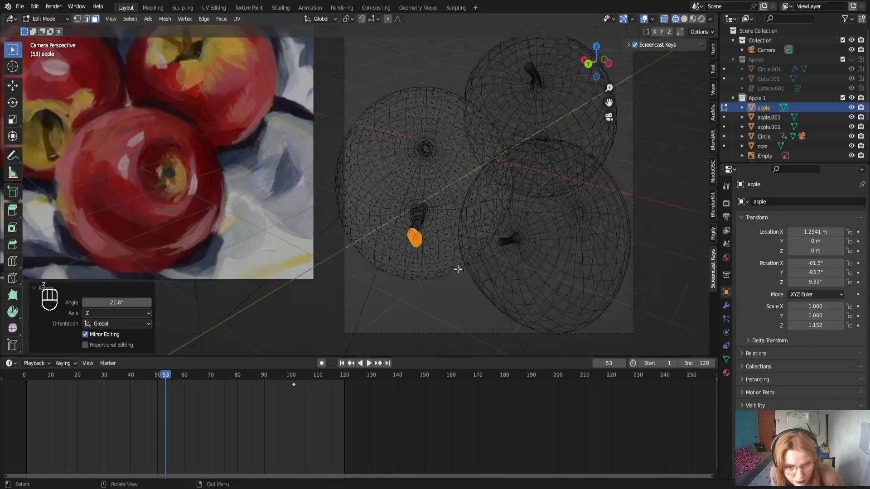
Move the stem end by X -0.10612, Y -0.073345, Z 0.014089 m and rotate it 1.38° about the global Z axis
key("g")
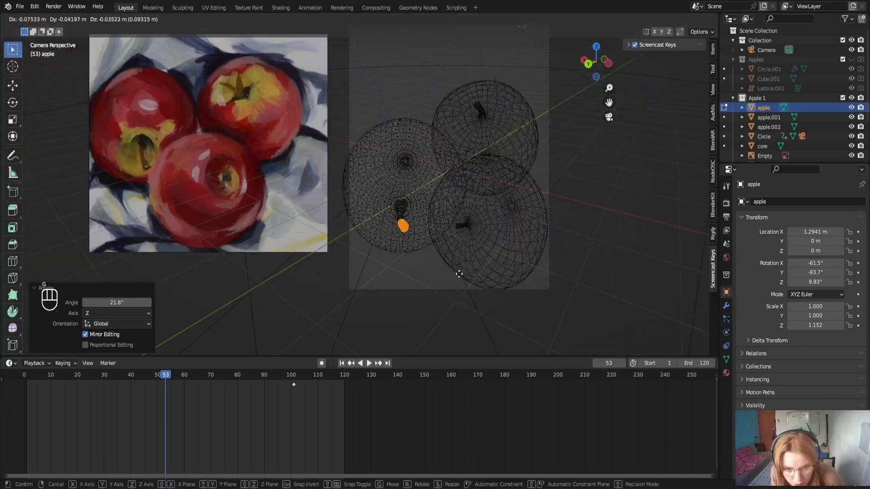
left_click(461, 271)
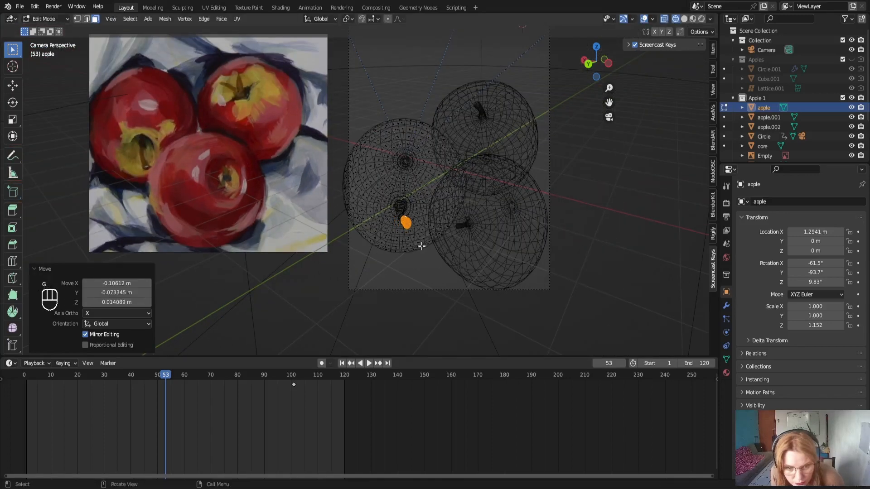
scroll(421, 246, "up", 2)
scroll(421, 246, "down", 1)
key("r")
key("z")
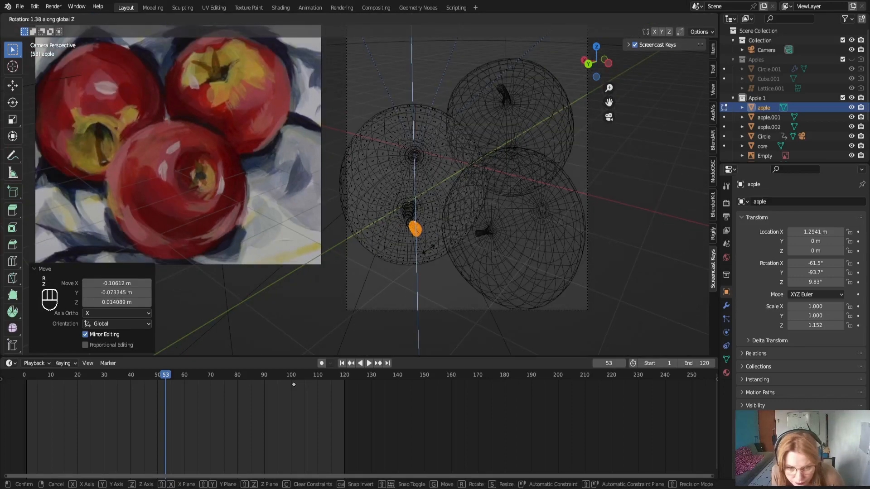
left_click(428, 248)
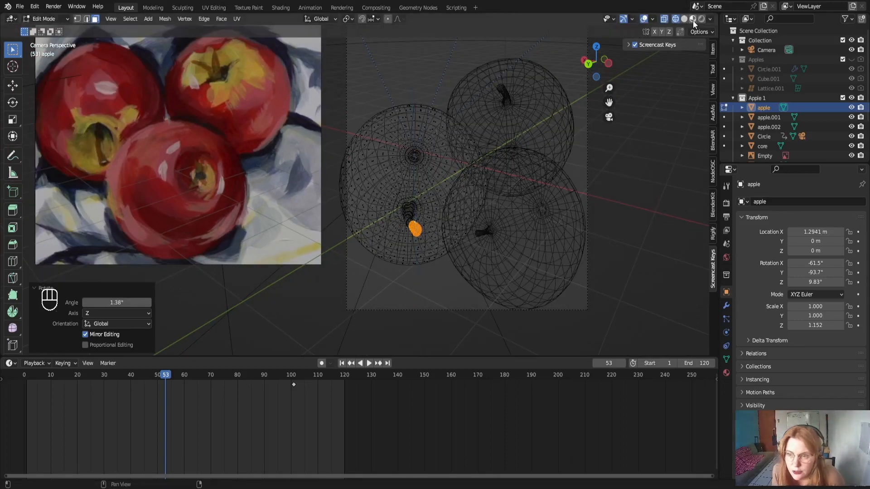
Clear the stem end selection in material preview shading and show the left apple's stem material
left_click(693, 19)
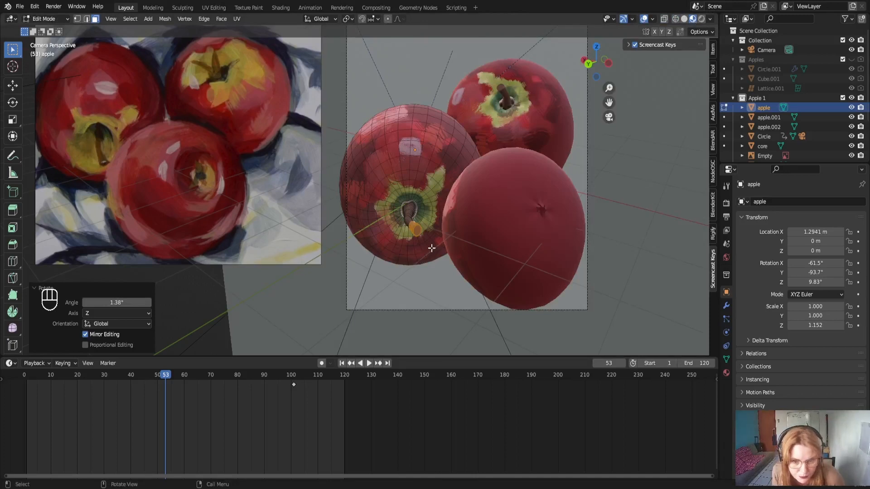
scroll(431, 248, "down", 1)
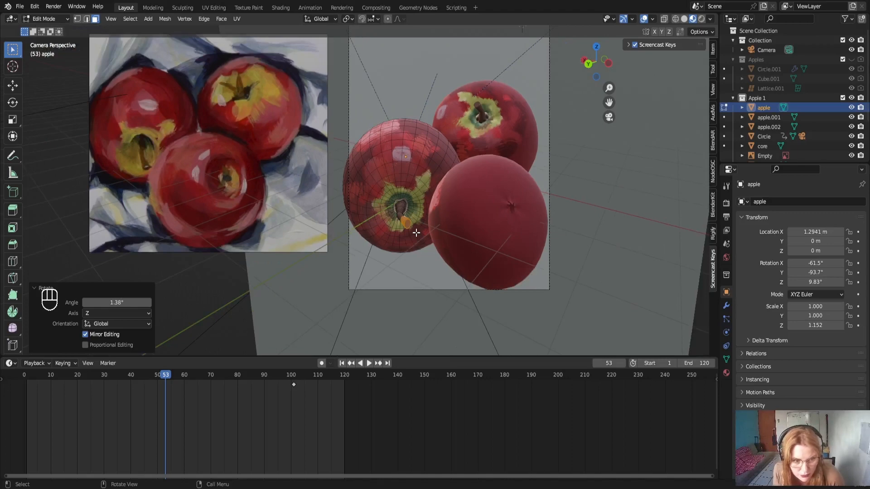
scroll(416, 232, "up", 1)
left_click(438, 245)
scroll(464, 269, "down", 1)
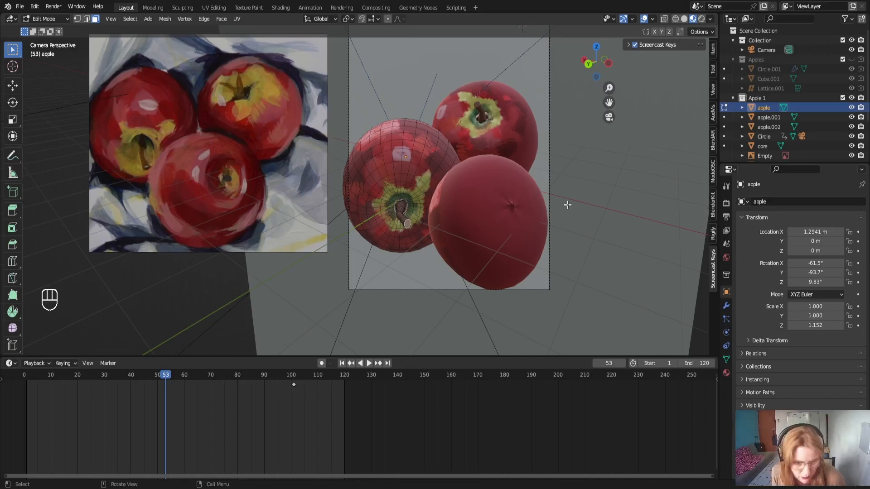
left_click(727, 373)
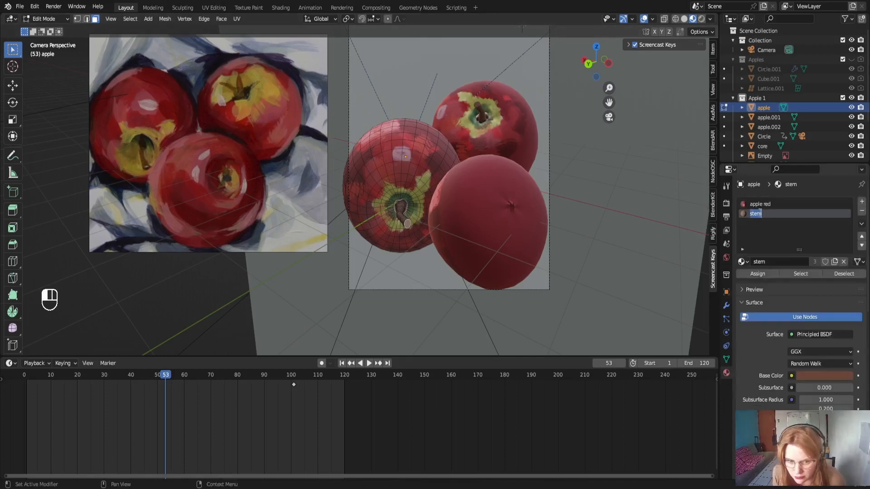
key("Return")
Select the edge loop around the inner bend of the left apple's stem, using edge selection
middle_click_drag(417, 262, 476, 185)
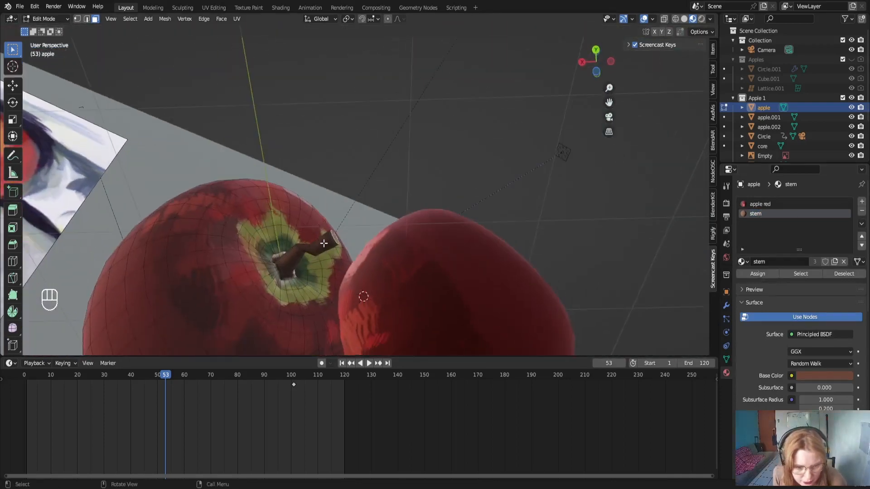
scroll(324, 243, "up", 2)
middle_click_drag(320, 259, 402, 182, "shift")
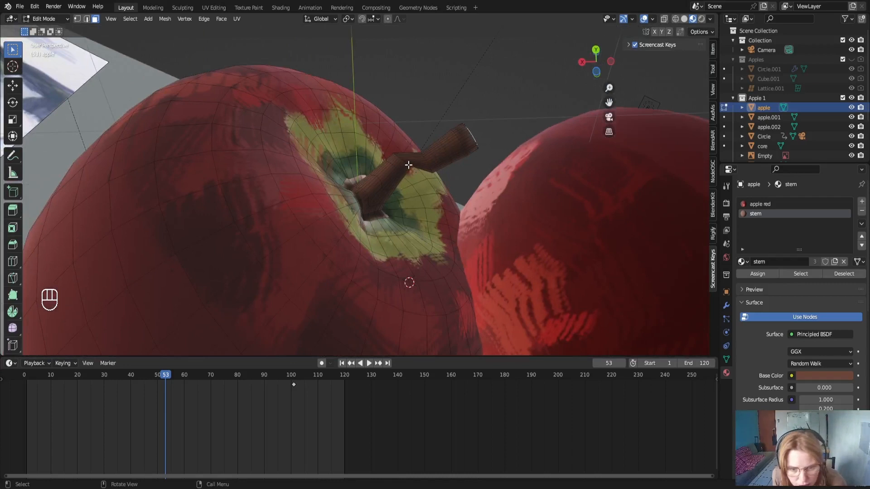
left_click(408, 165)
left_click(86, 18)
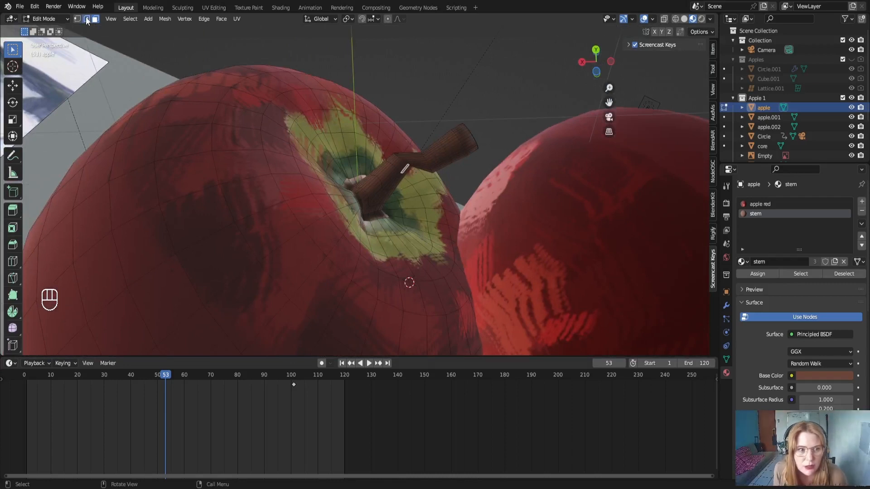
left_click(397, 155, "alt")
left_click(403, 162, "alt")
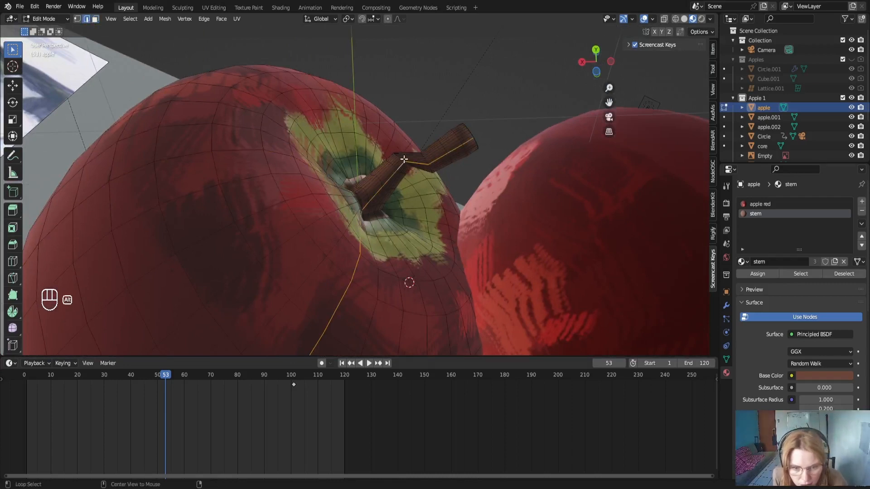
left_click(401, 157, "alt")
scroll(402, 171, "up", 4)
middle_click_drag(402, 171, 393, 203, "shift")
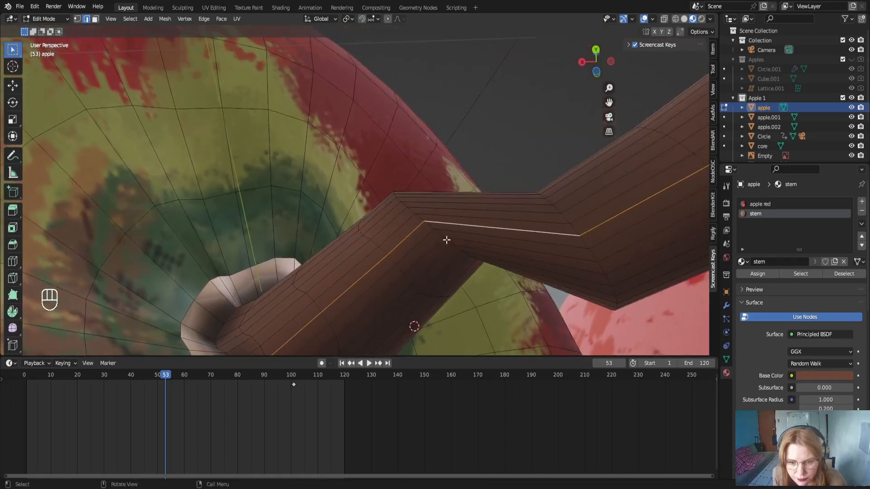
left_click(445, 238, "alt+shift")
left_click(445, 238)
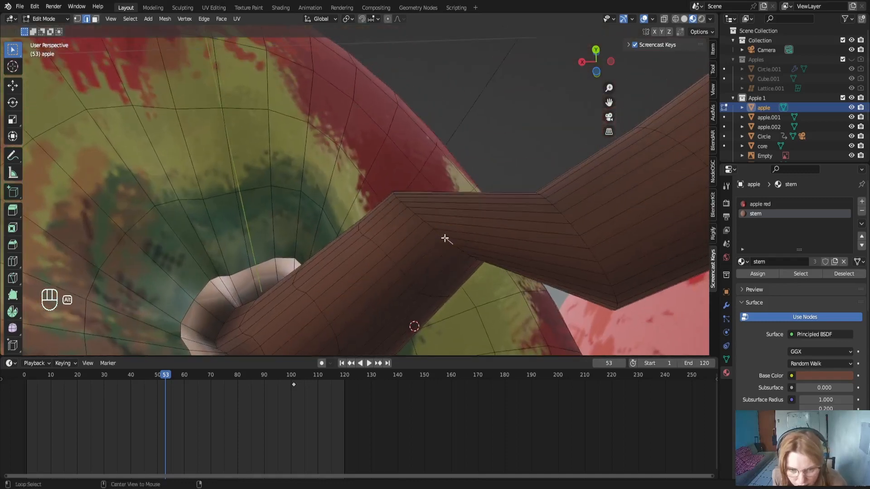
left_click(445, 238, "alt")
Move the bend's edge loop by X -0.022764, Y -0.019045, Z -0.014566 m and scale it up slightly
scroll(445, 238, "down", 8)
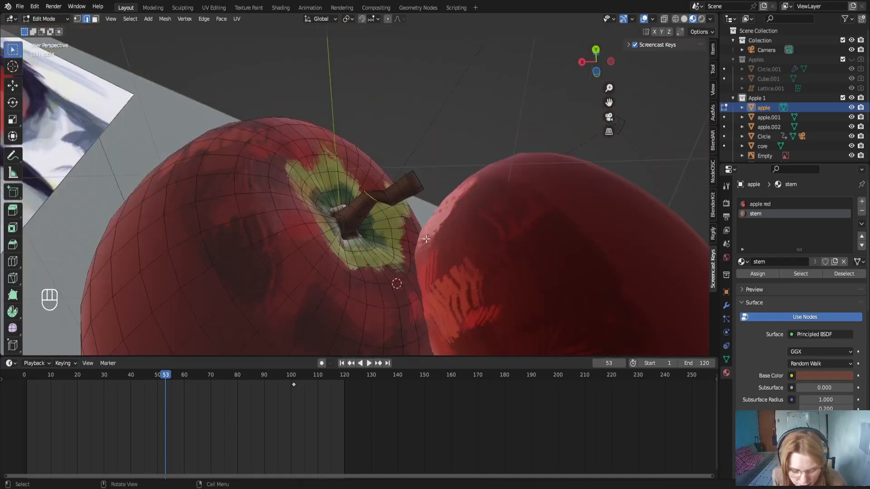
key("g")
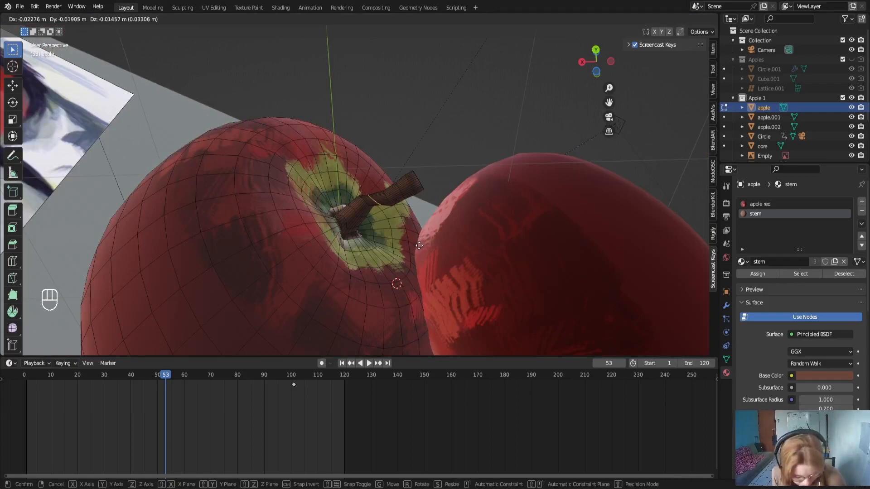
left_click(419, 245)
key("s")
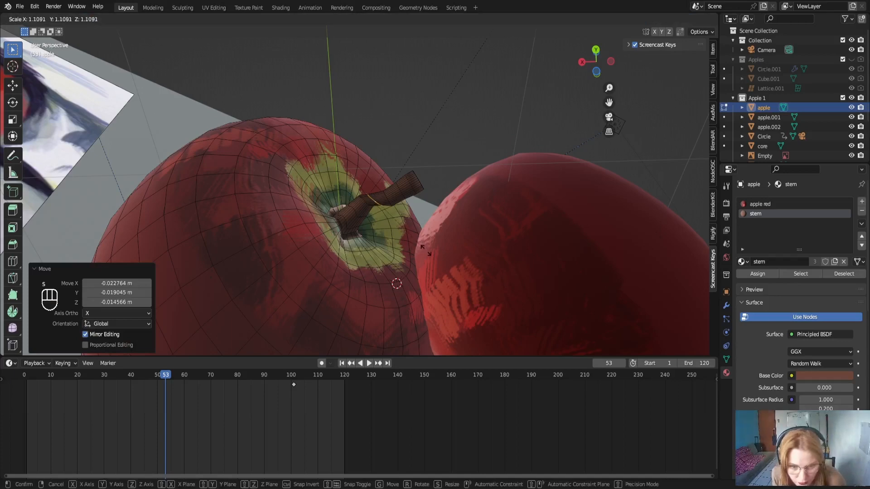
left_click(434, 254)
middle_click_drag(434, 254, 455, 297)
key("Tab")
key("Tab")
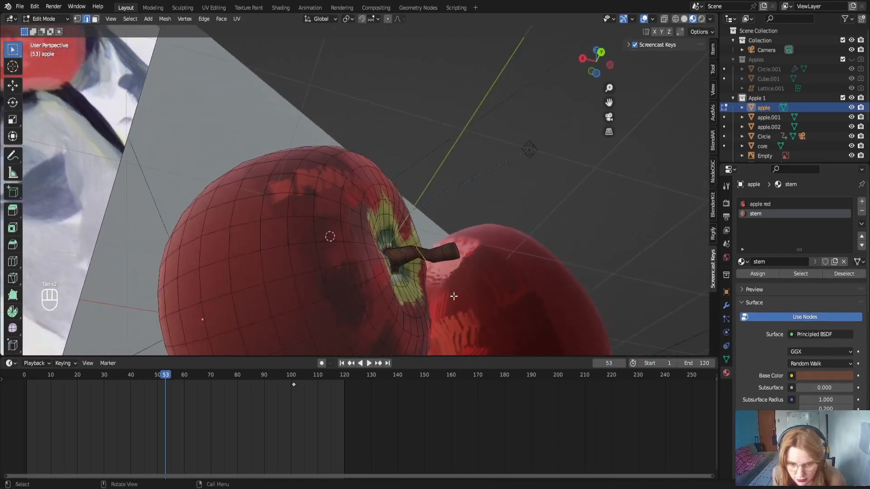
Select all faces of the left apple's stem, using face selection
scroll(459, 297, "up", 3)
scroll(465, 296, "down", 2)
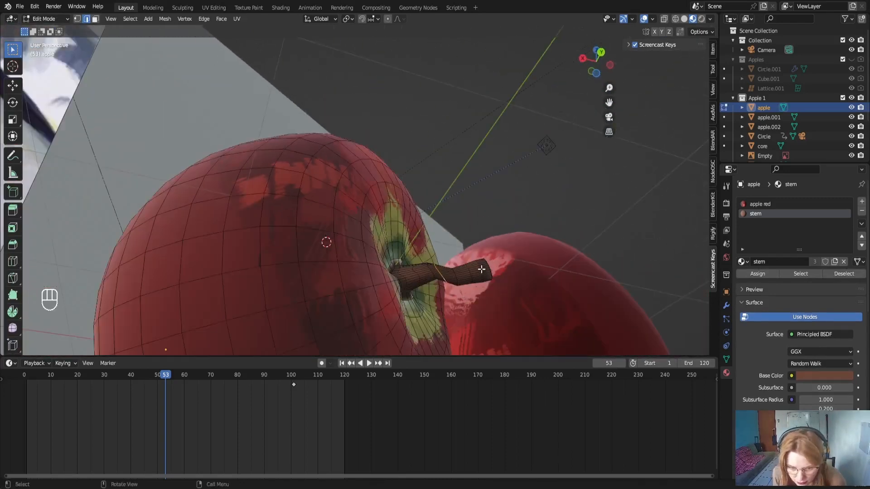
left_click(480, 271, "alt+shift")
left_click(456, 276, "alt+shift")
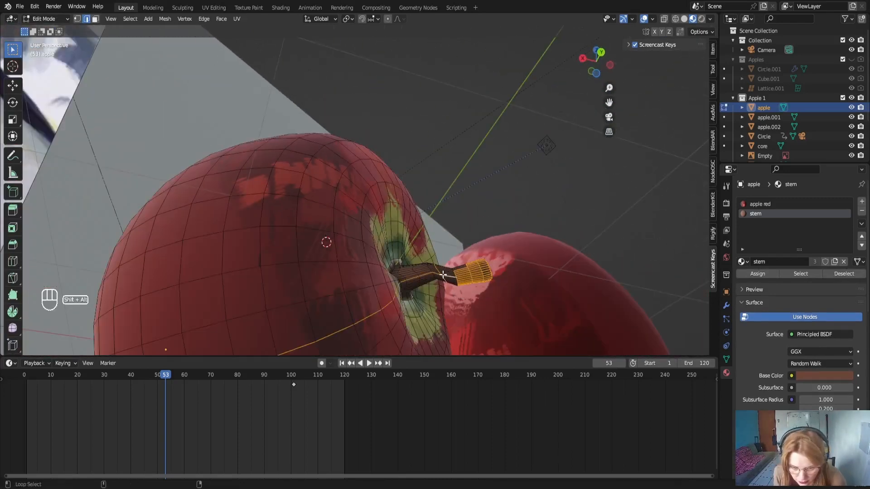
key("ctrl+z")
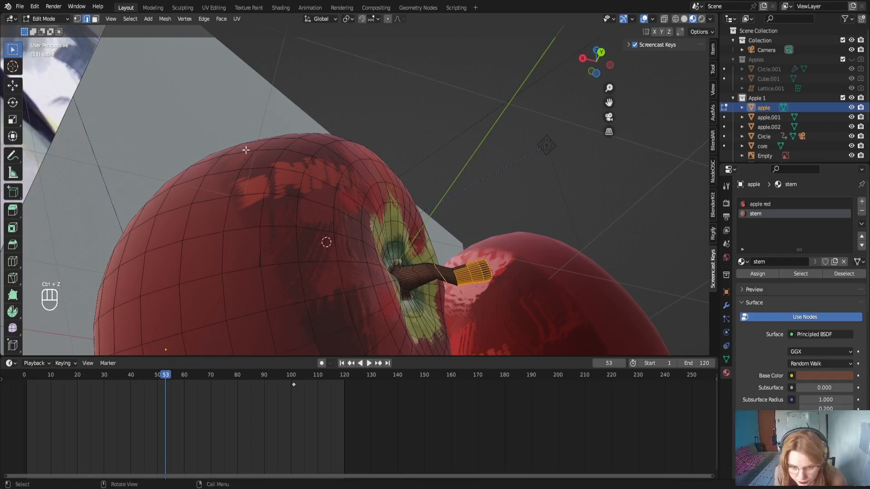
left_click(469, 279)
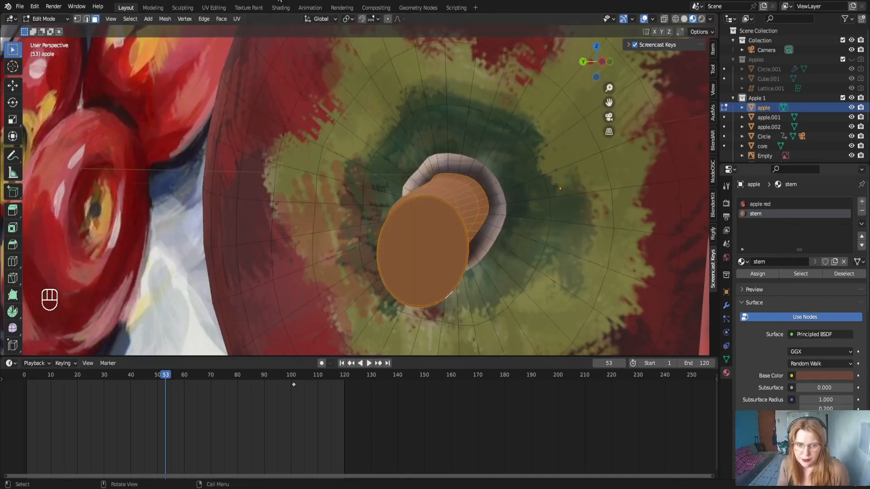
Add an Image Texture node to the stem material in the shading workspace and connect its Color to the Principled BSDF's Base Color
left_click(280, 7)
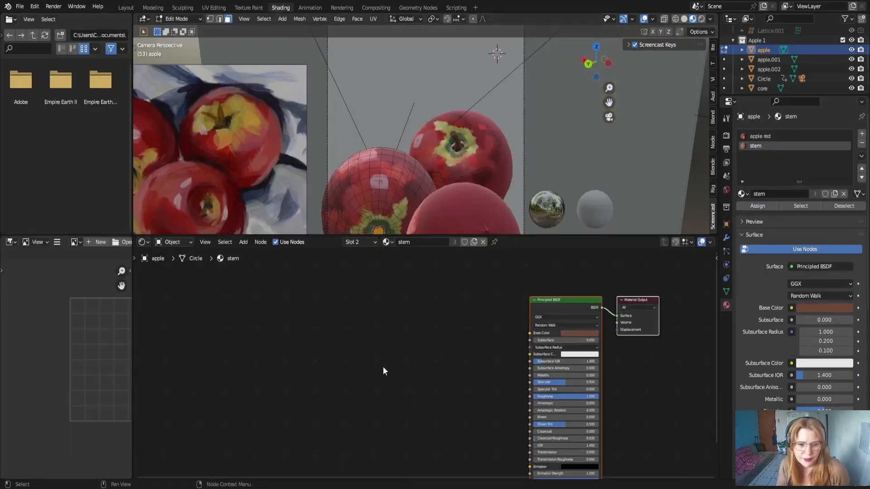
middle_click_drag(477, 372, 339, 347)
scroll(338, 349, "up", 1)
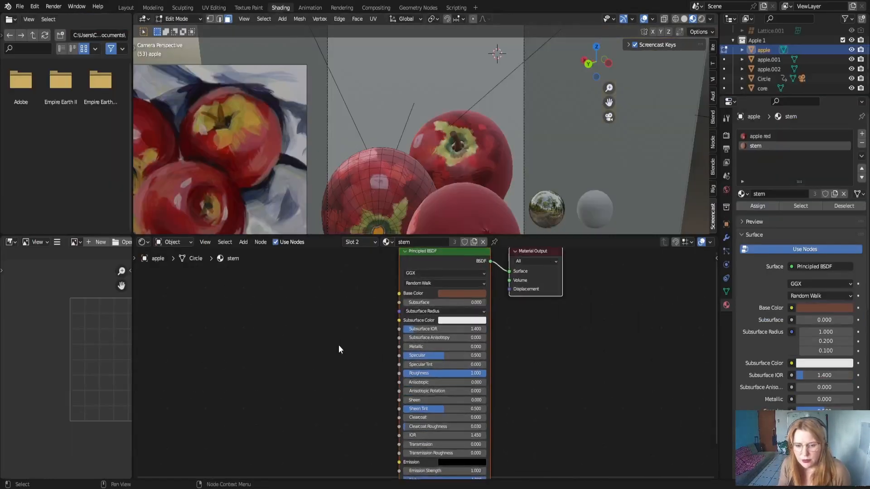
left_click(244, 243)
left_click(256, 254)
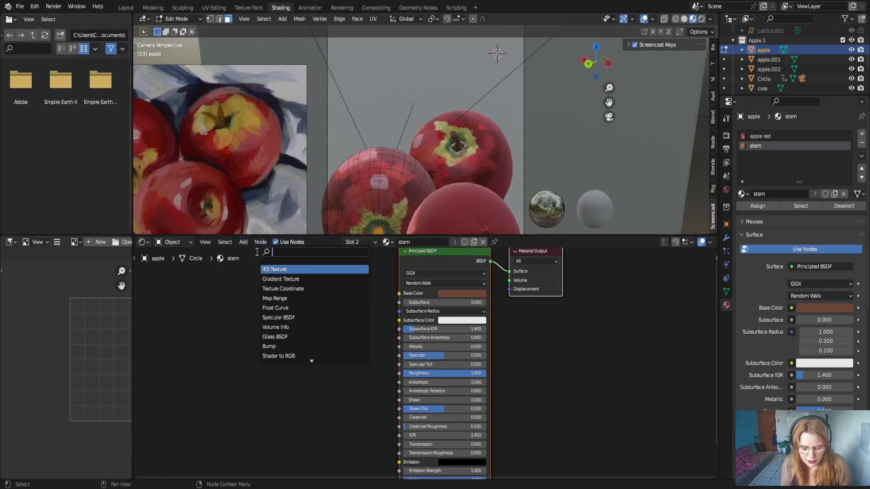
type("im")
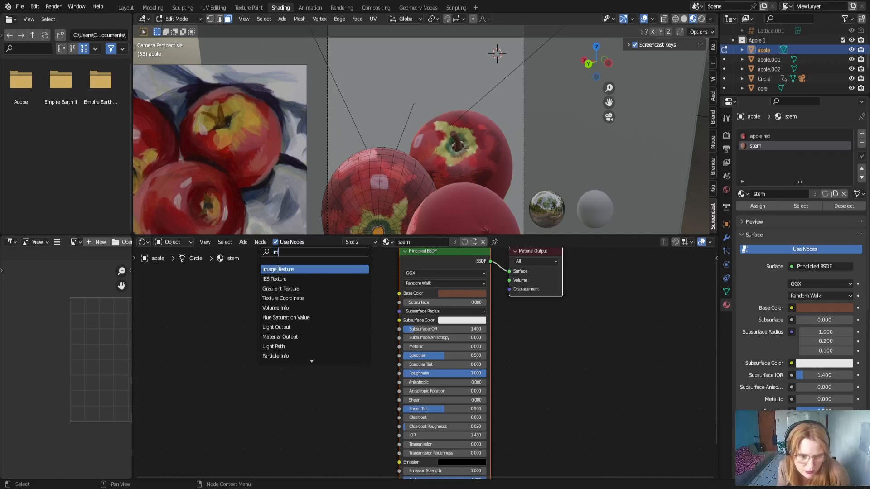
key("Return")
left_click_drag(329, 290, 345, 291)
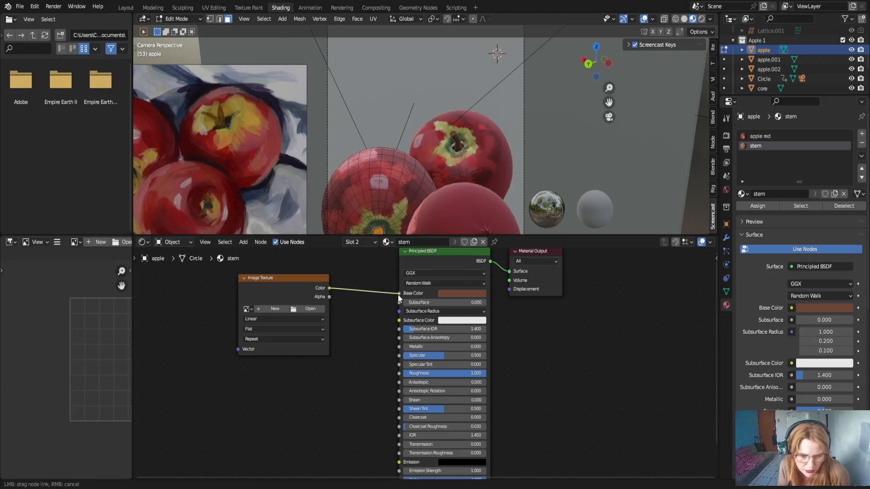
mouse_move(398, 294)
left_mouse_down()
mouse_move(372, 292)
mouse_move(401, 294)
left_mouse_up()
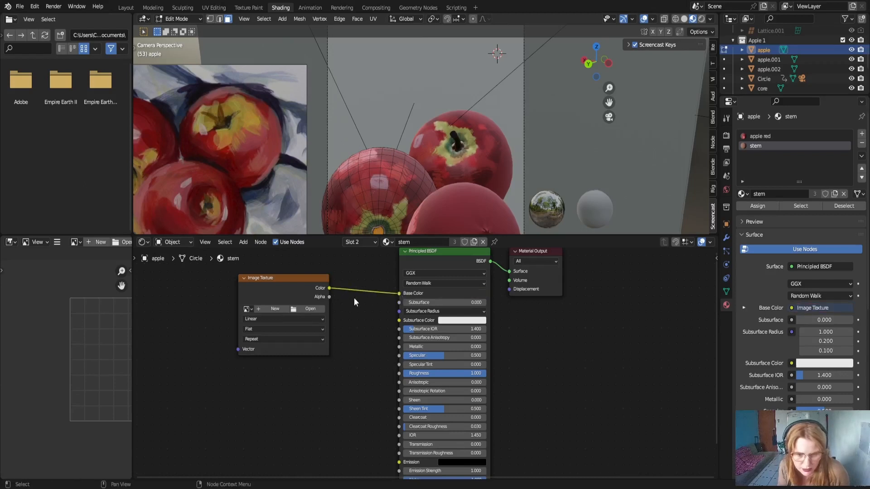
Create a new blank 1024 × 1024 px black image named "stem" in the stem material's Image Texture node
scroll(329, 336, "up", 4)
middle_click_drag(314, 370, 454, 414)
scroll(443, 417, "up", 5)
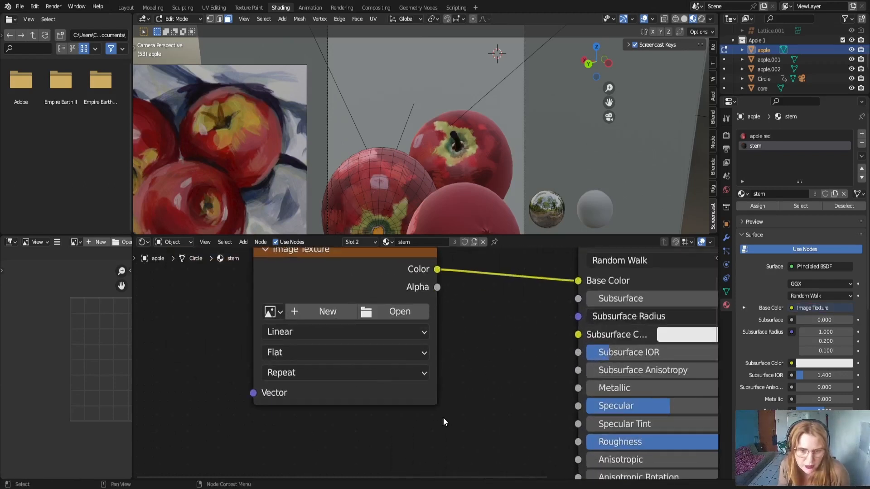
left_click(403, 317)
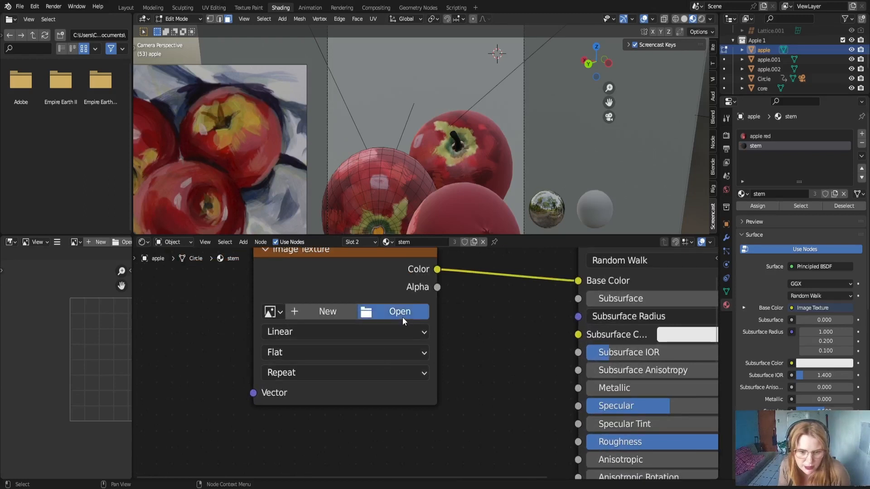
left_click(328, 313)
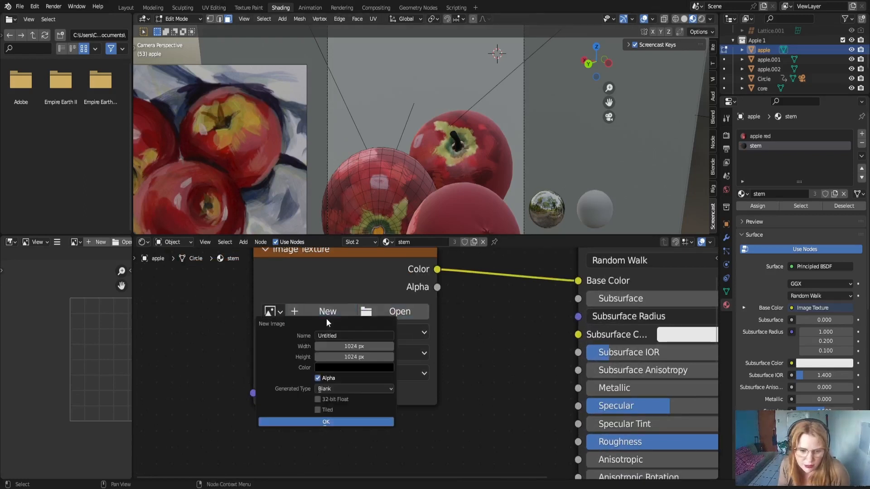
left_click(340, 336)
type("stem")
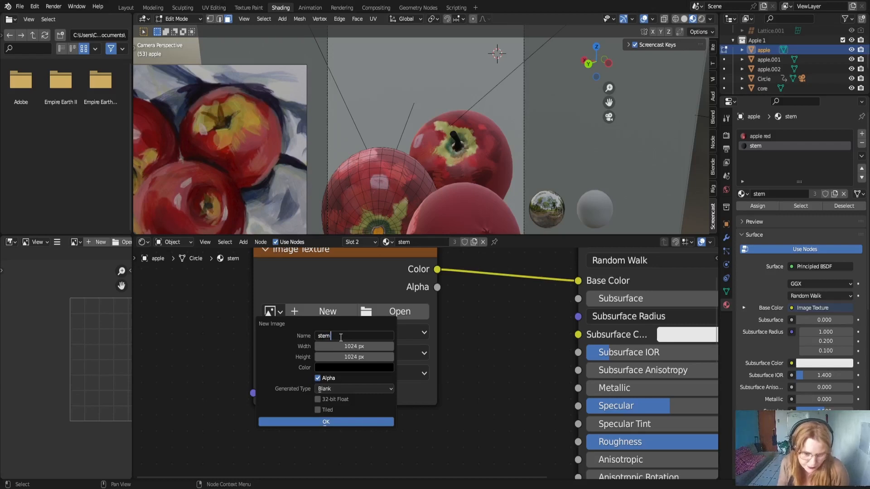
left_click(345, 422)
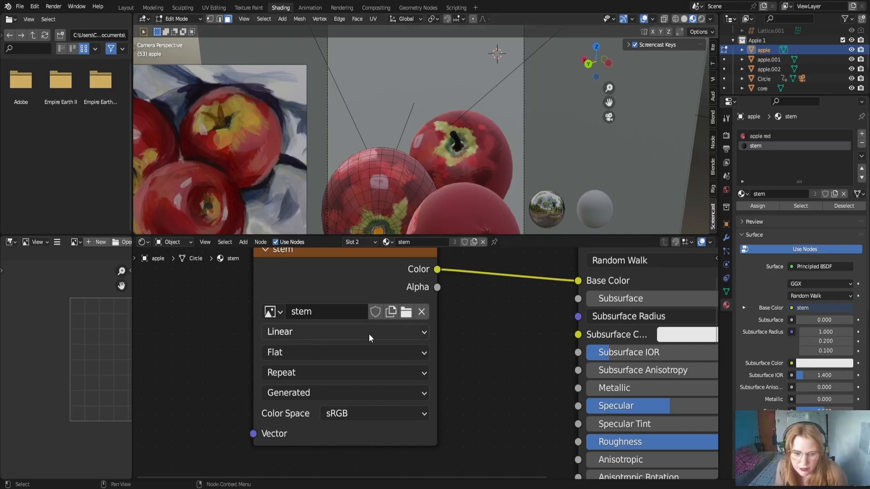
scroll(490, 356, "down", 3)
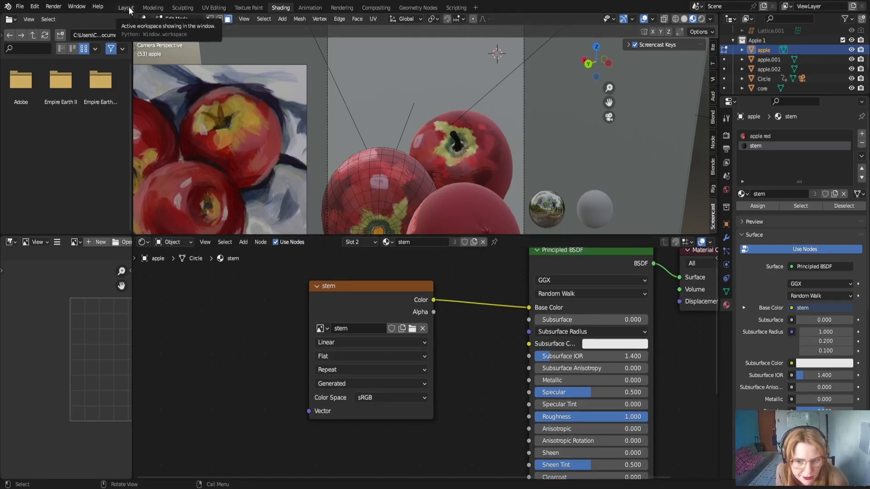
Unwrap the selected stem faces in the UV Editing workspace using Smart UV Project with a 66° angle limit and 0.100 island margin
left_click(216, 8)
scroll(557, 267, "down", 5)
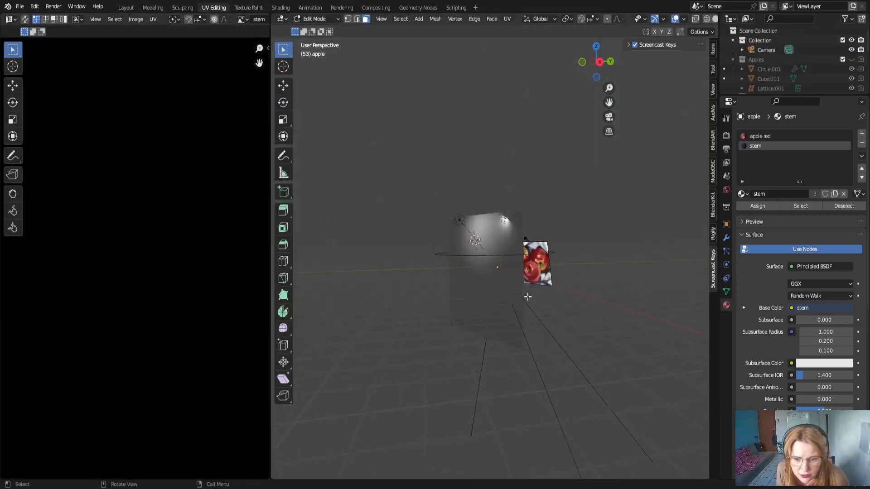
middle_click_drag(528, 297, 361, 304)
scroll(463, 346, "up", 6)
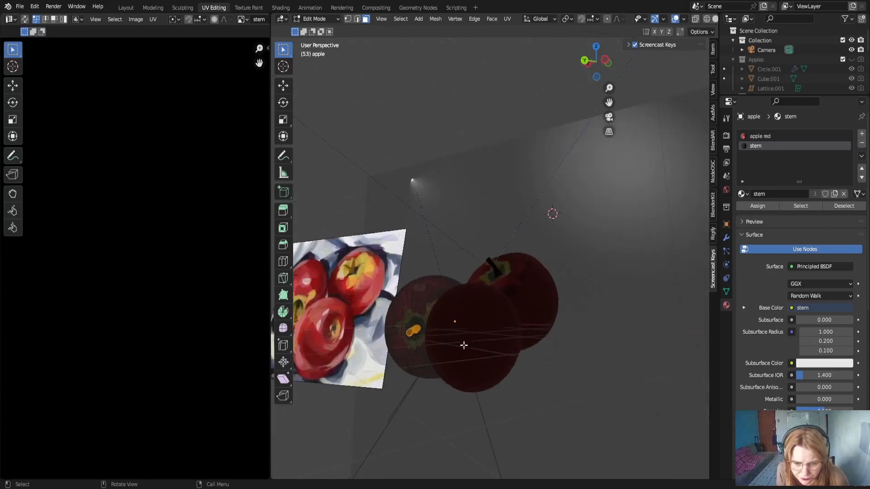
middle_click_drag(456, 329, 524, 262)
scroll(538, 284, "up", 5)
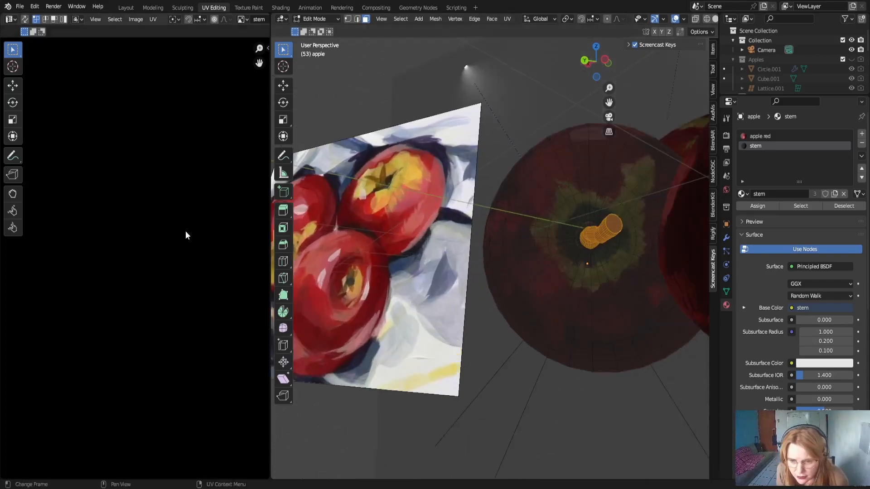
key("u")
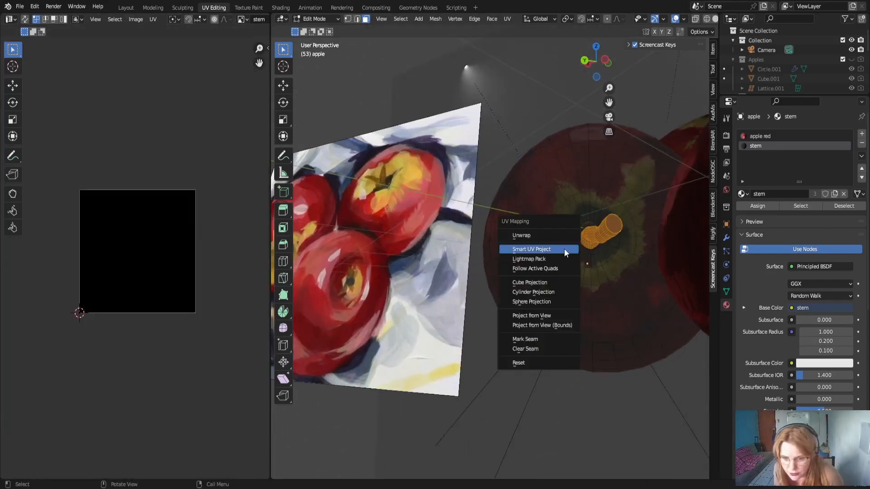
left_click(549, 250)
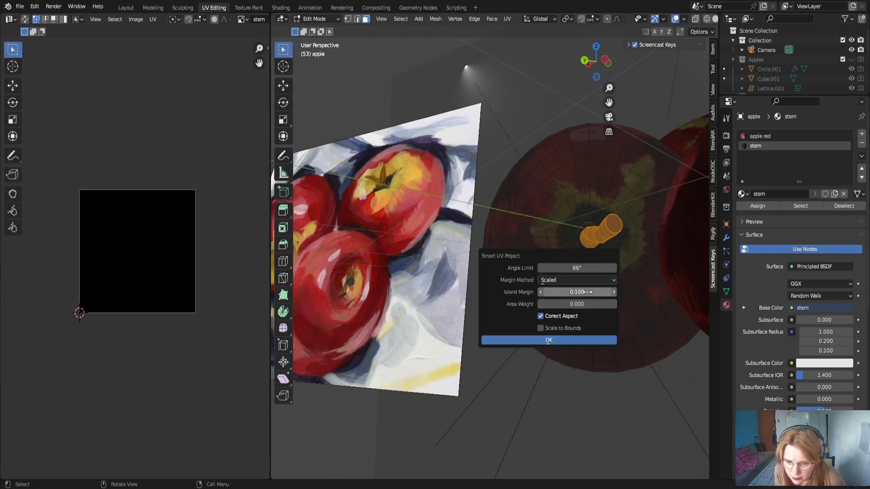
left_click(550, 340)
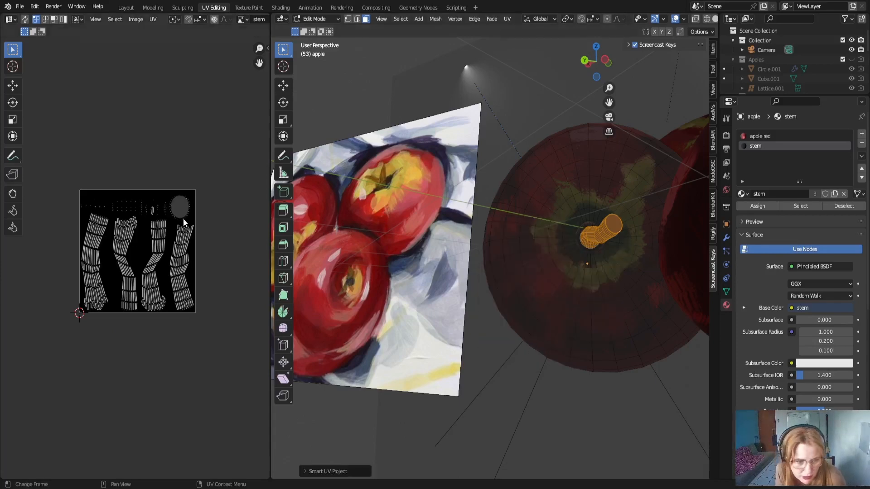
scroll(183, 218, "up", 5)
scroll(164, 169, "down", 3)
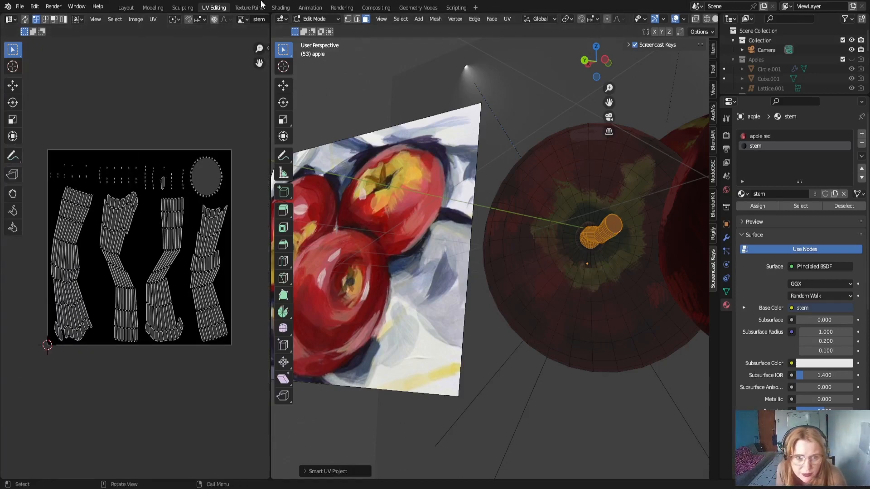
Try painting red brush strokes on the left apple's stem in the Texture Paint workspace, with the whole stem image in view
left_click(281, 7)
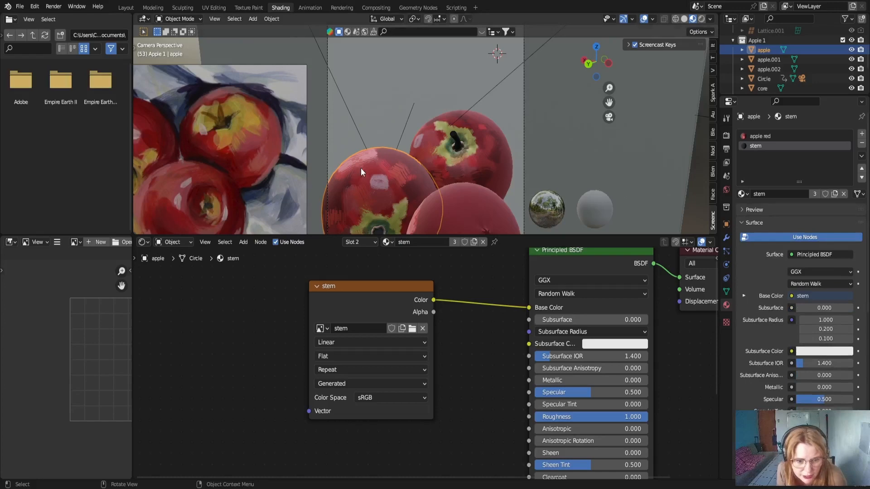
left_click(249, 8)
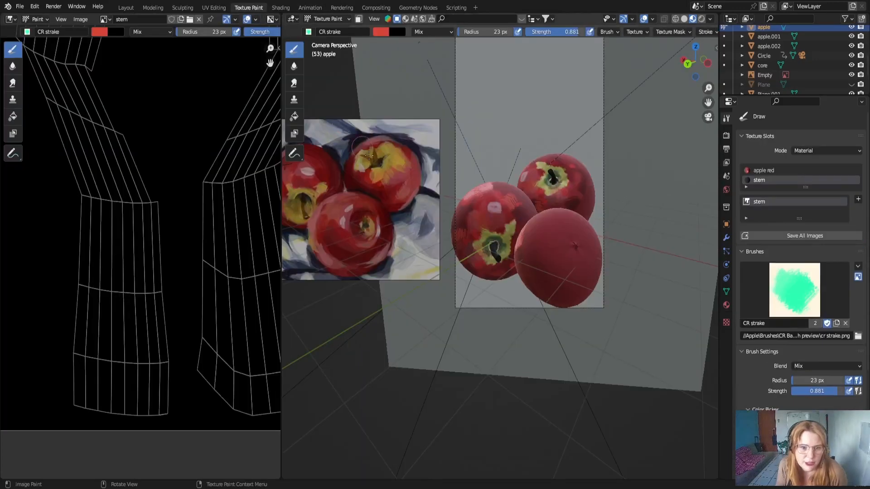
scroll(500, 302, "up", 6)
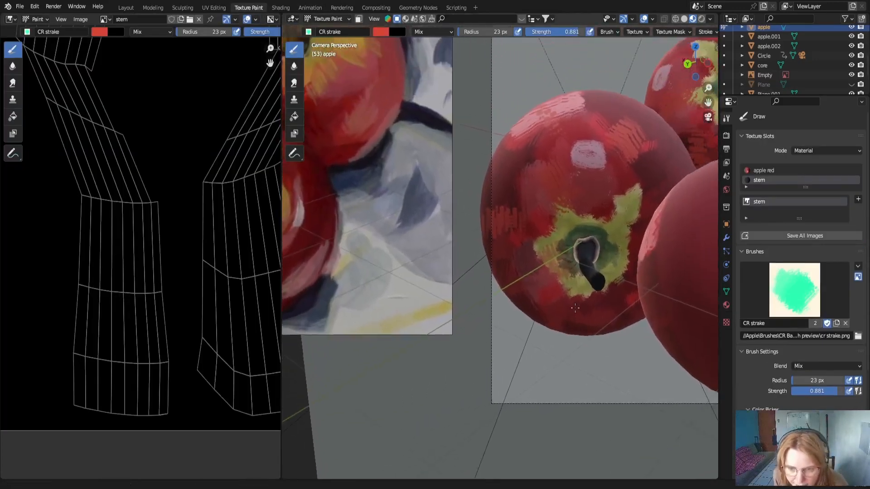
mouse_move(571, 250)
left_mouse_down()
mouse_move(587, 288)
mouse_move(583, 271)
left_mouse_up()
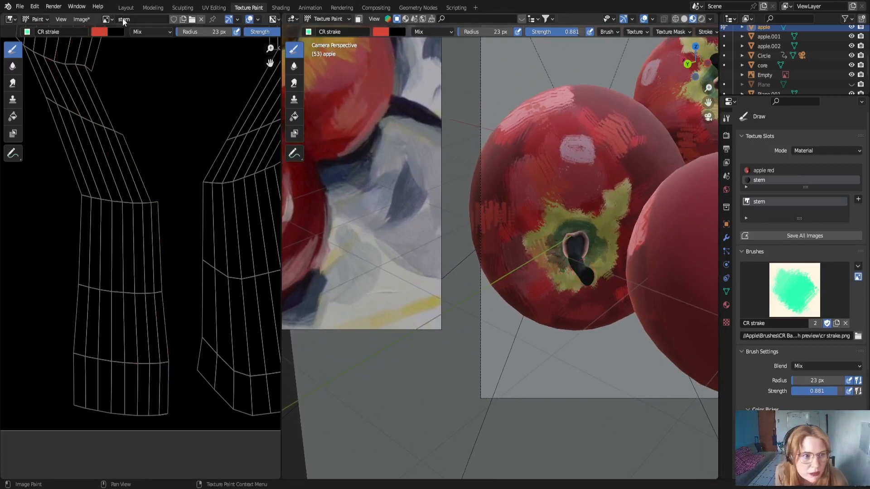
key("Home")
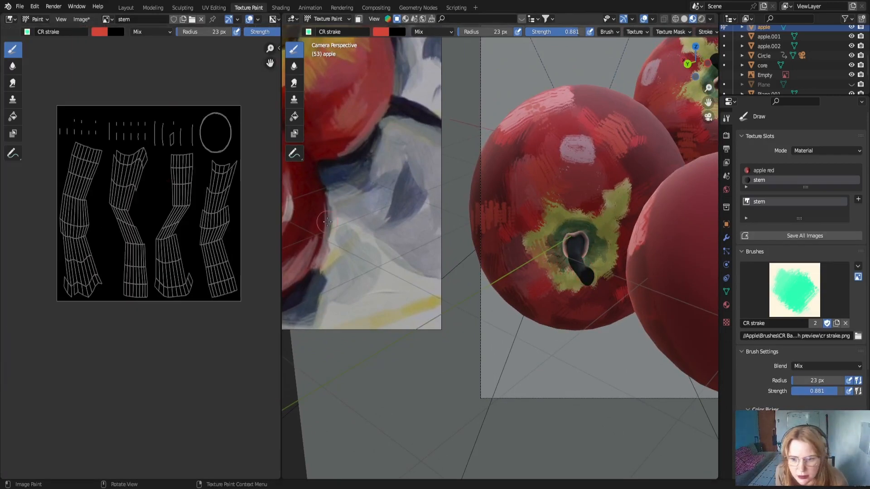
key("Tab")
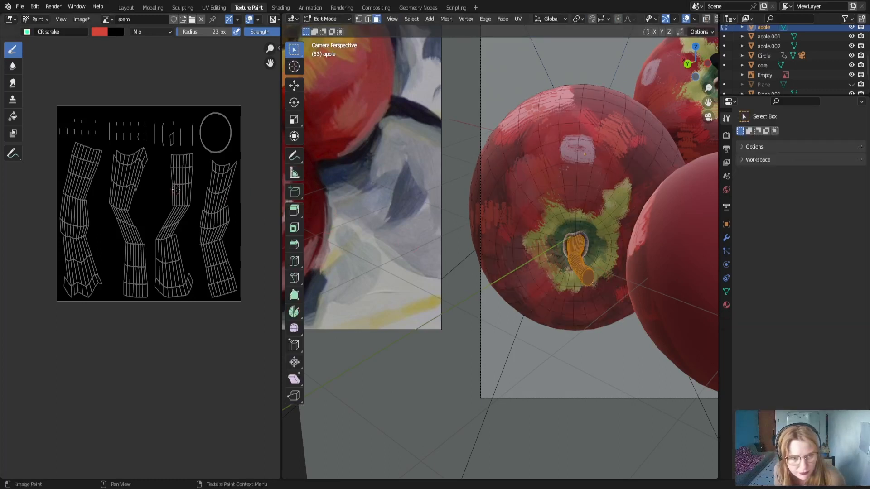
key("Tab")
left_click_drag(575, 258, 589, 282)
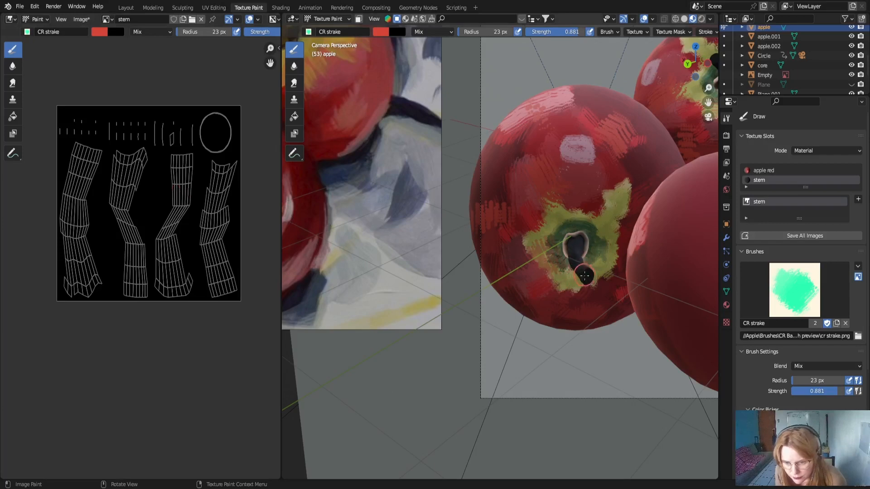
Paint another red test stroke along the outer part of the stem from a closer side angle
middle_click_drag(503, 312, 492, 278)
scroll(493, 278, "up", 3)
scroll(493, 278, "up", 2)
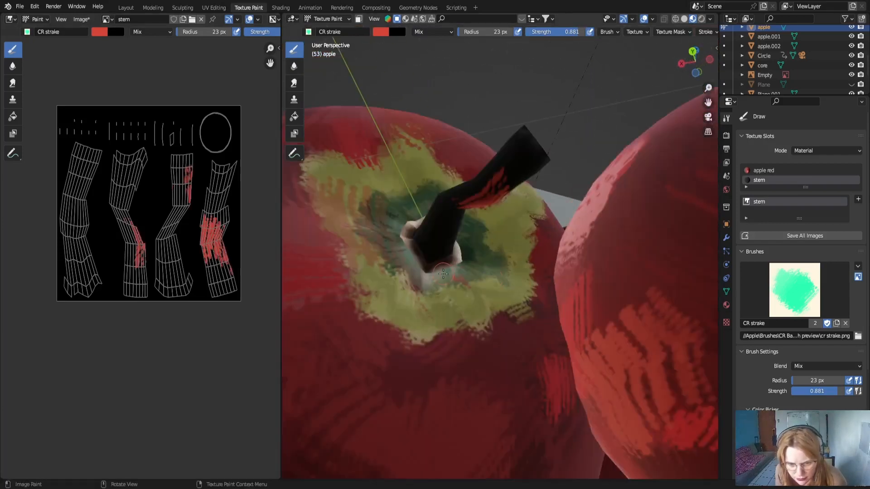
middle_click_drag(471, 195, 415, 234)
left_click_drag(595, 185, 526, 218)
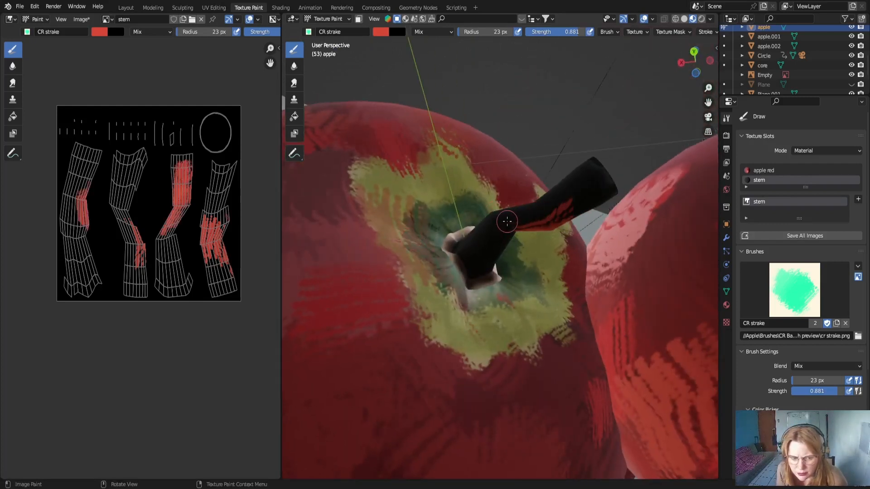
Recalculate the normals of the selected stem faces to the outside in the Layout workspace
left_click(126, 8)
scroll(273, 151, "down", 3)
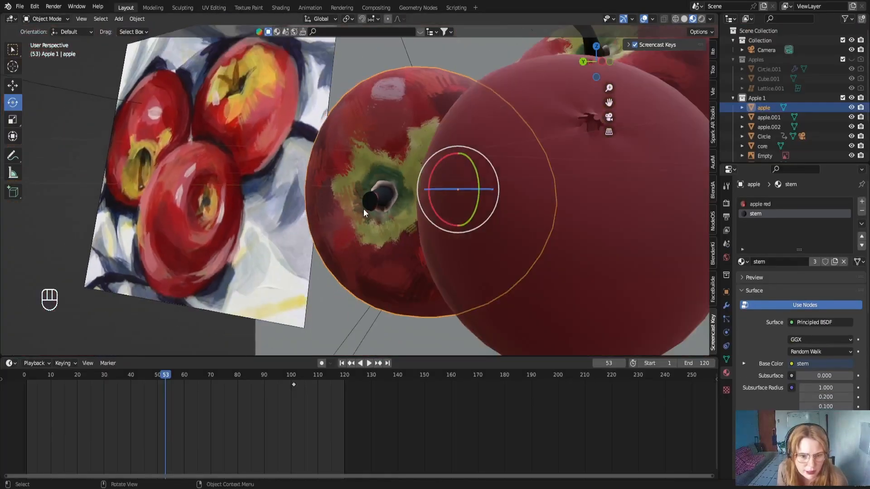
key("Tab")
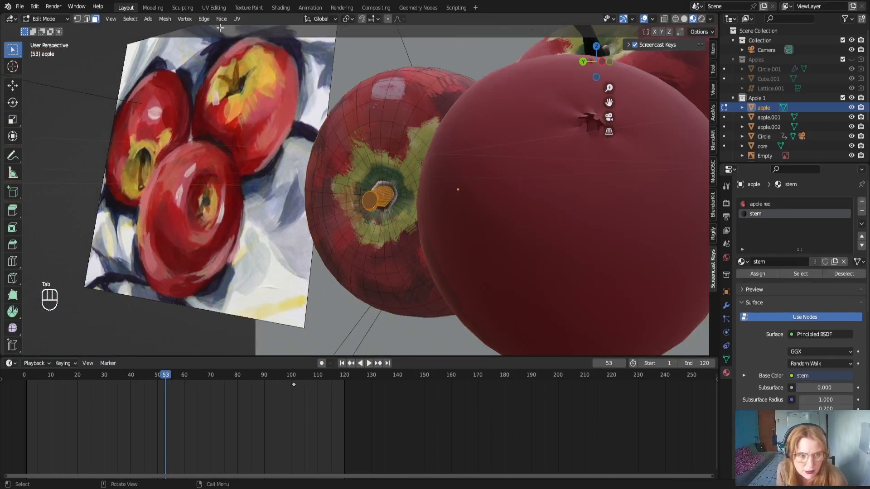
left_click(165, 18)
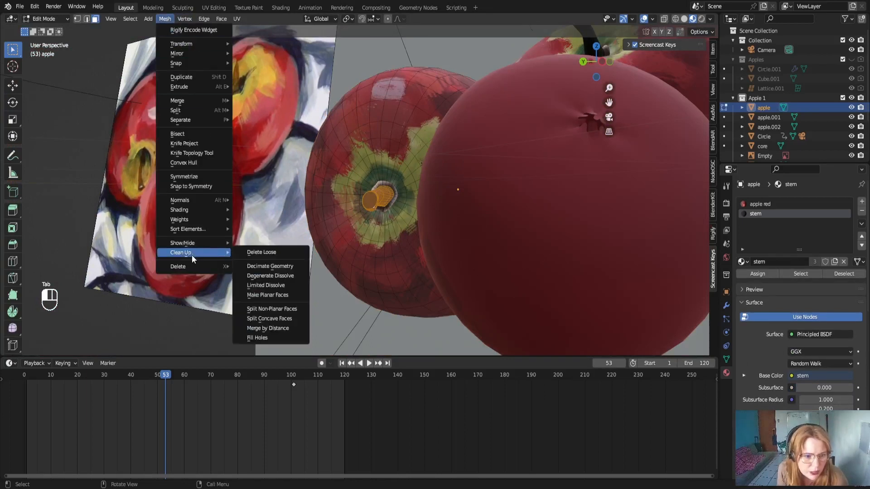
mouse_move(222, 202)
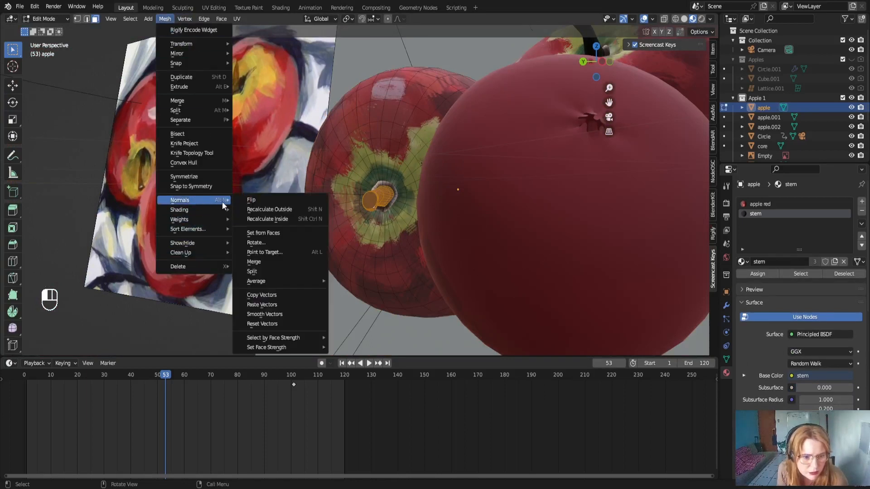
left_click(263, 208)
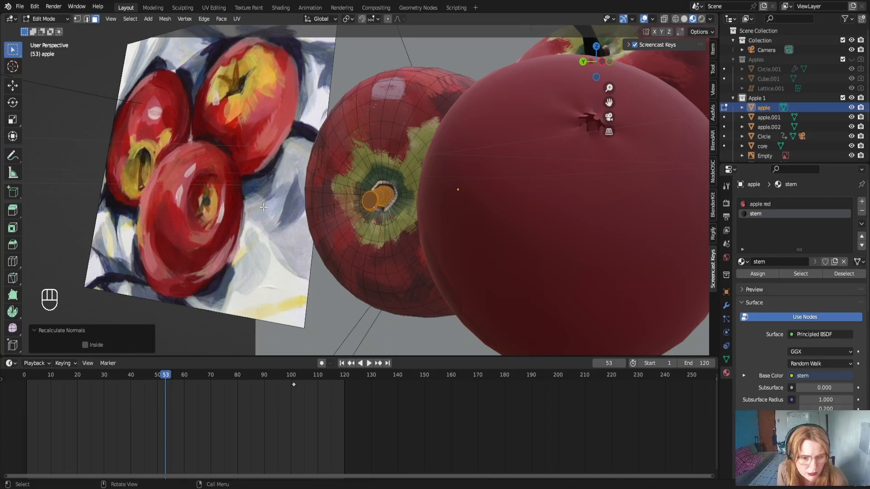
Add the pale face loop around the stem's base opening to the selected stem faces in the Shading workspace
left_click(278, 8)
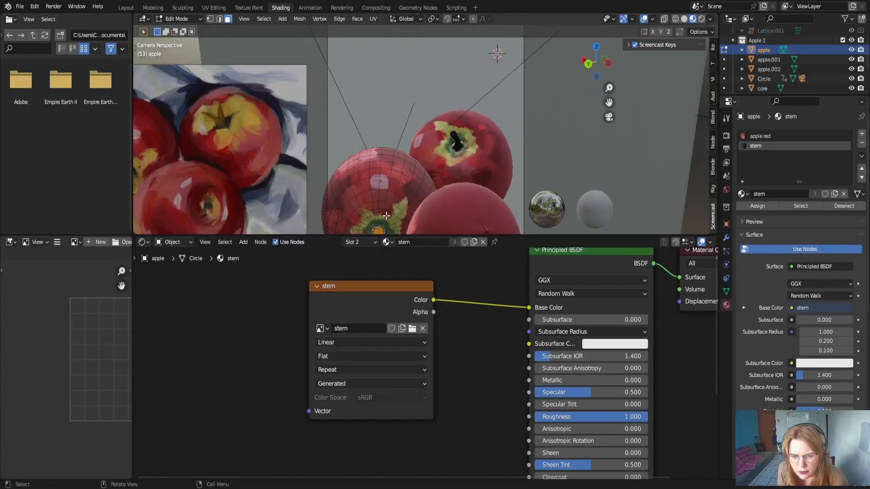
scroll(390, 190, "up", 2)
middle_click_drag(389, 209, 424, 126, "shift")
scroll(412, 68, "up", 5)
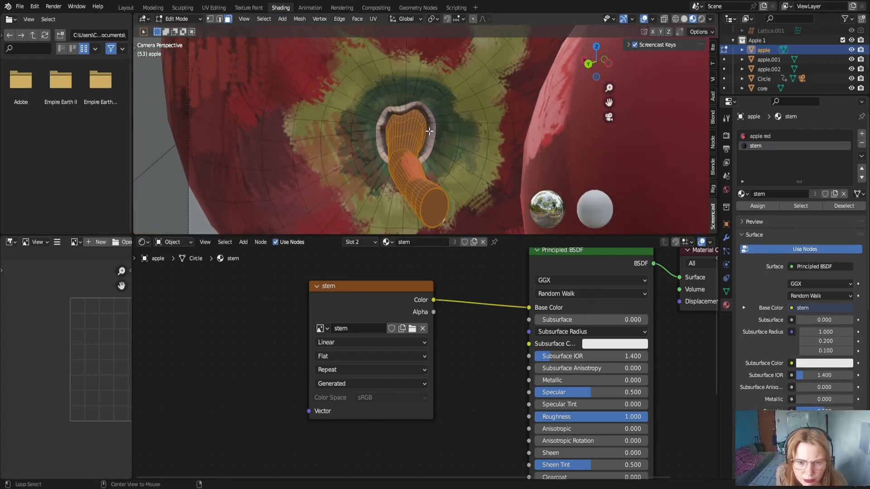
left_click(430, 131, "alt+shift")
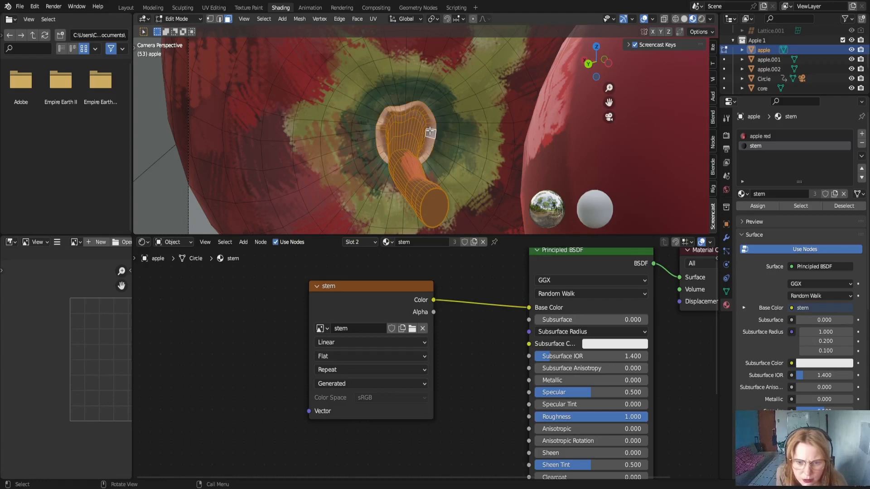
scroll(430, 131, "down", 6)
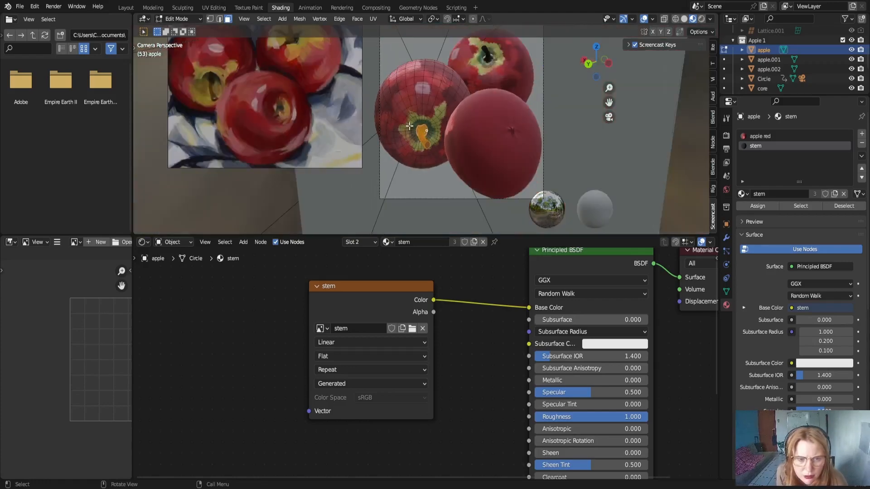
Unwrap the stem again together with its rim loop using Smart UV Project with a 66° angle limit and 0.100 island margin
left_click(221, 9)
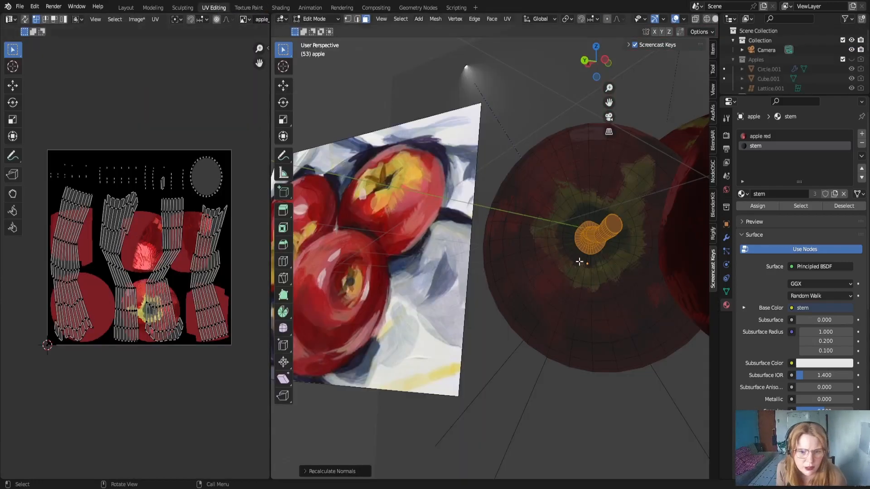
key("u")
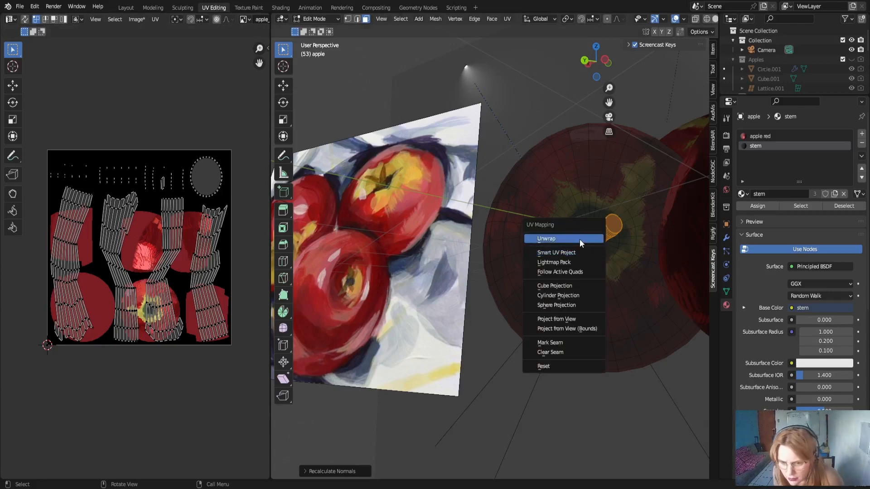
left_click(570, 255)
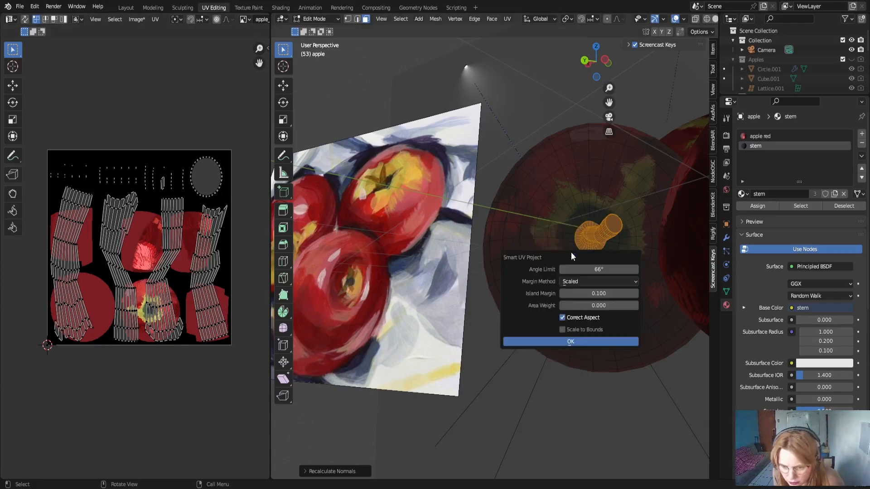
left_click(597, 341)
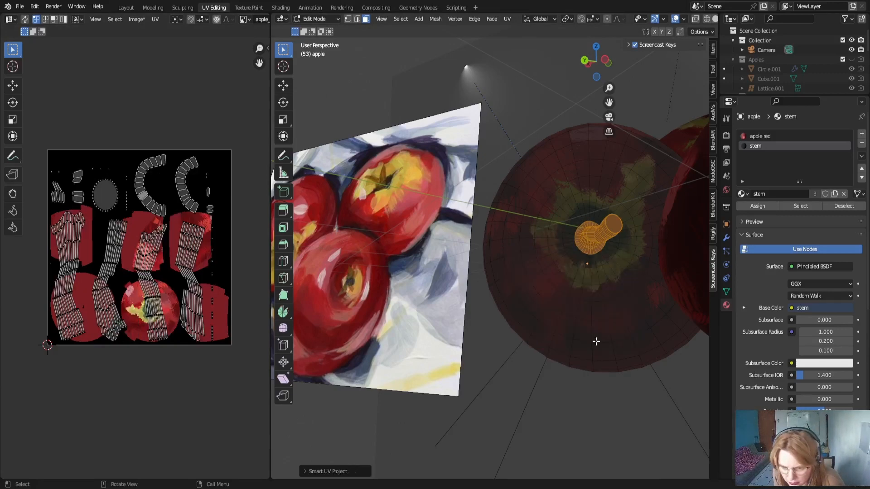
Assign the stem material to the selected faces and test it with a red stroke on the stem in the Texture Paint workspace
left_click(755, 206)
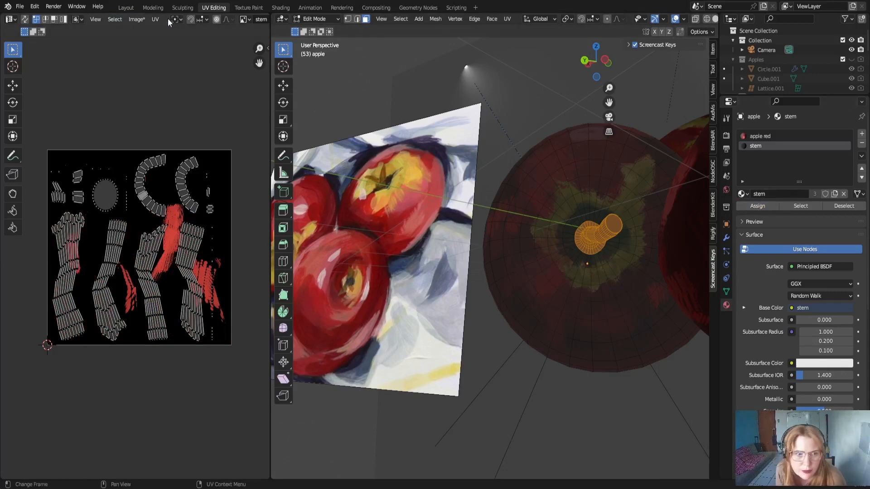
left_click(260, 9)
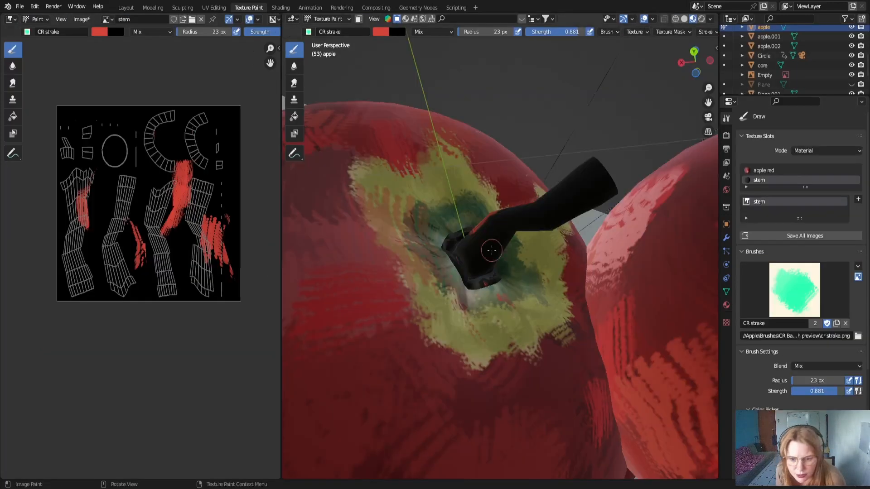
left_click_drag(491, 248, 510, 220)
key("ctrl+z")
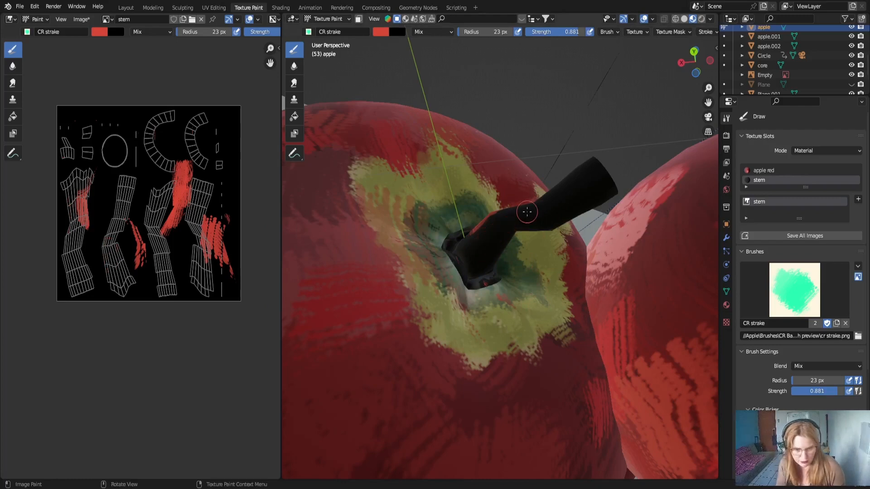
Set the brush colour to brown with hue 0.085, saturation 0.807 and value 0.400, using the reference apples in camera view as a guide
key("Home")
scroll(429, 244, "up", 3)
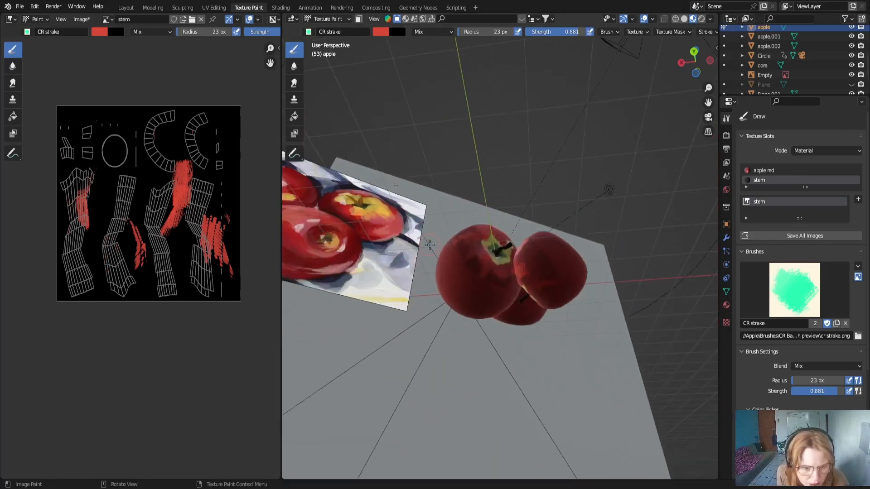
middle_click_drag(428, 244, 381, 326)
key("KP_0")
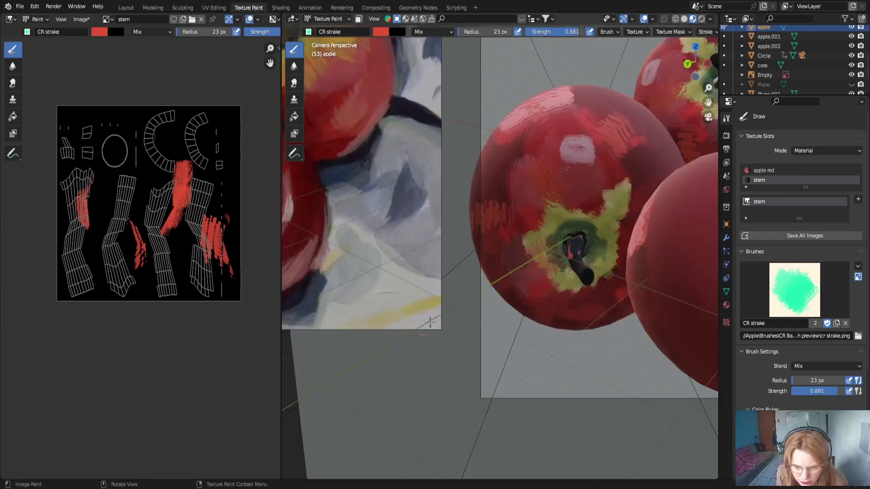
scroll(430, 323, "down", 5)
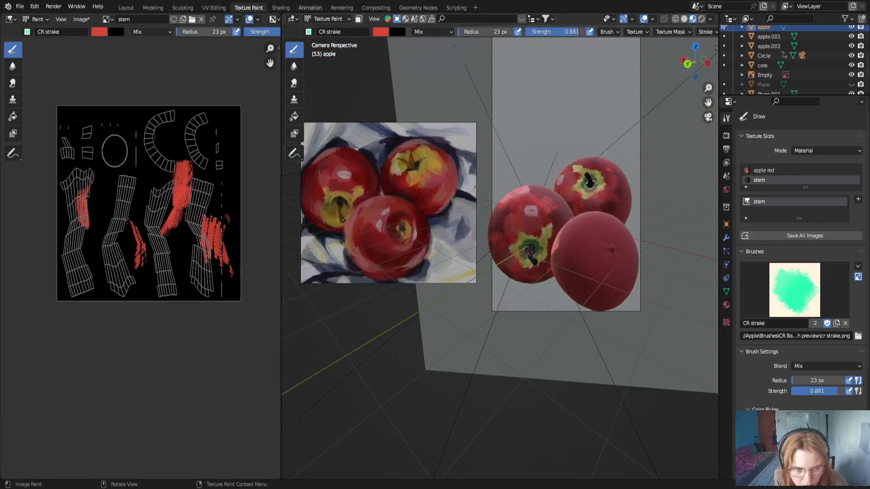
left_click(385, 31)
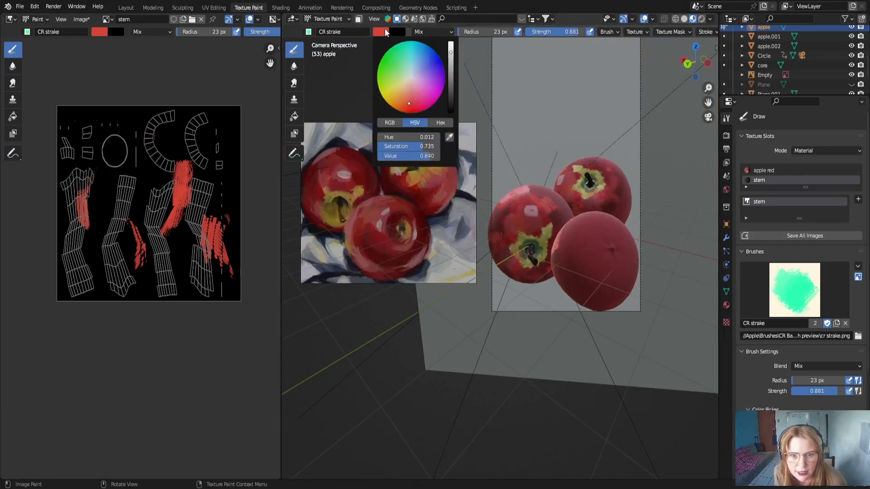
mouse_move(451, 56)
left_mouse_down()
mouse_move(451, 88)
mouse_move(451, 80)
mouse_move(407, 98)
left_mouse_up()
left_click(406, 92)
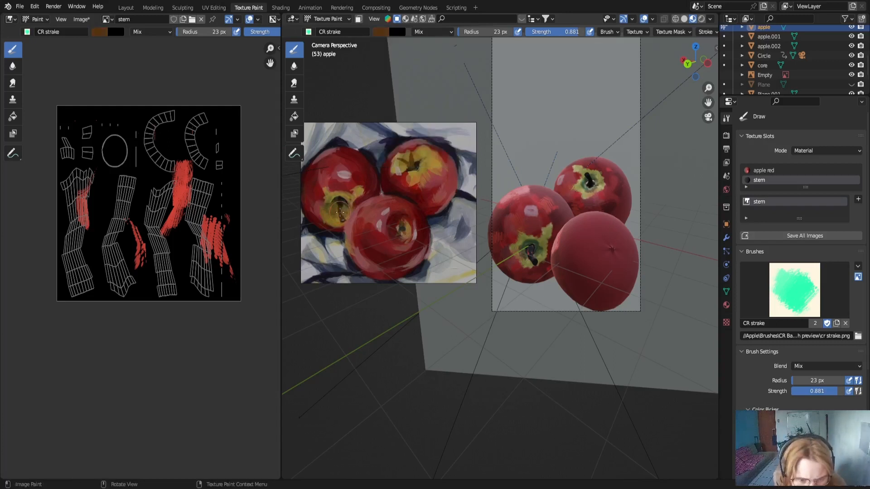
left_click(381, 31)
left_click_drag(451, 90, 450, 84)
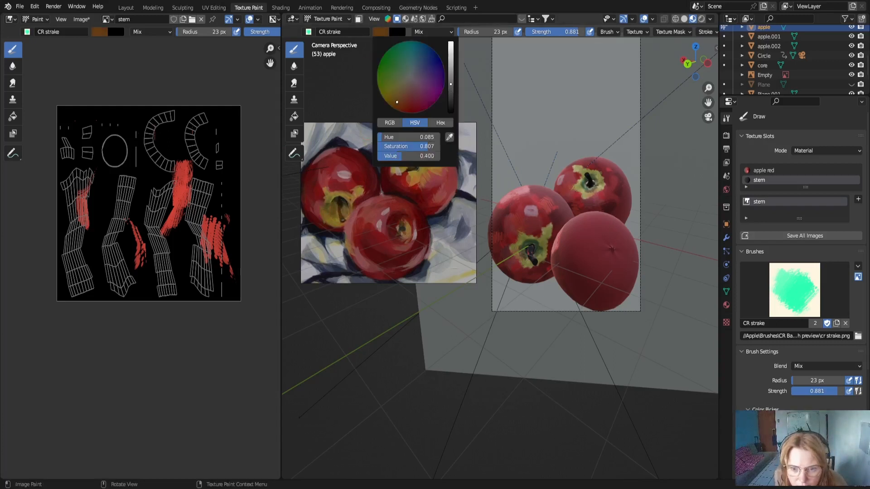
Paint the left apple's stem brown on the 3D model, reducing the brush radius to 11 px
scroll(557, 306, "up", 5)
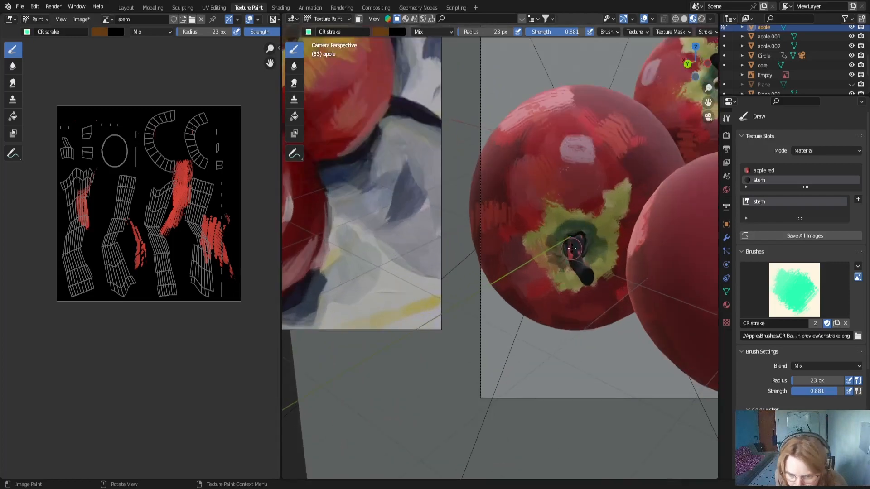
left_click_drag(576, 254, 577, 267)
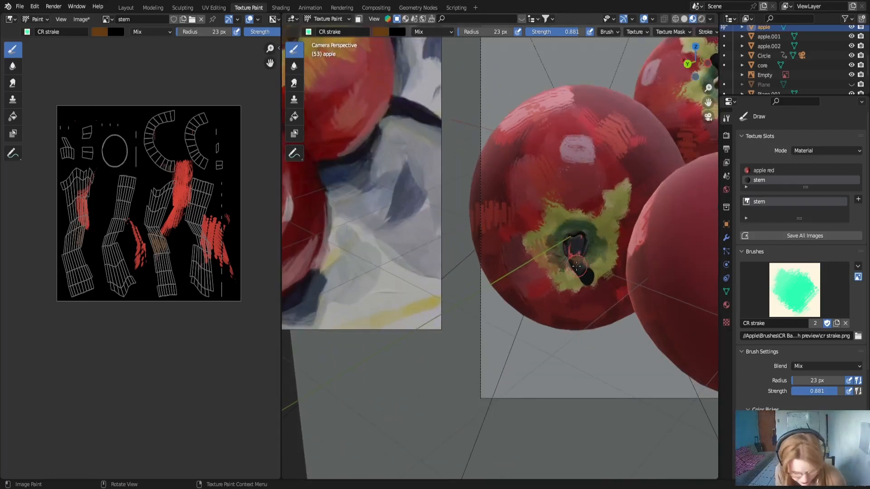
key("f")
left_click(577, 264)
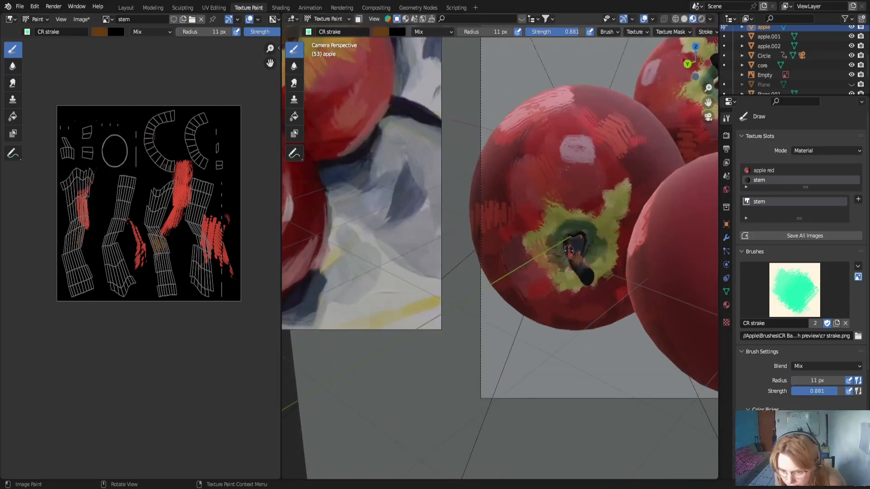
left_click_drag(578, 262, 576, 241)
scroll(578, 245, "up", 3)
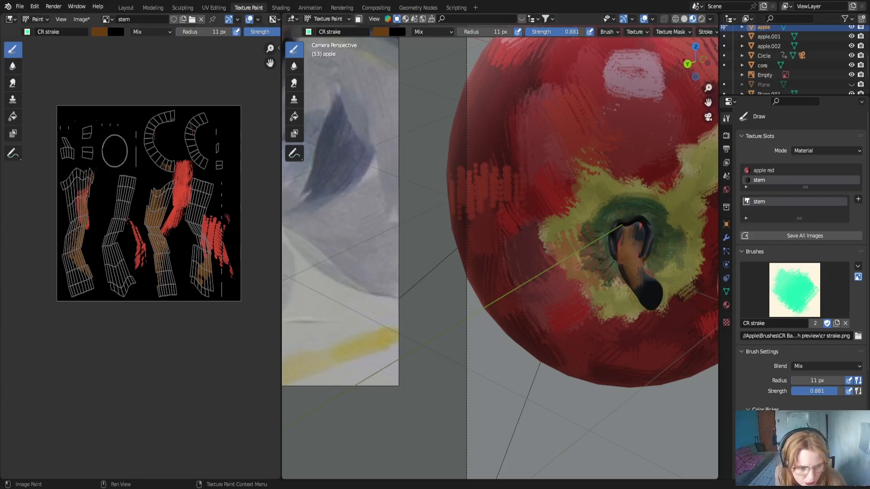
Cover the stem's UV islands with brown directly on the stem texture image, using a 95 px brush radius
mouse_move(162, 186)
left_mouse_down()
mouse_move(159, 213)
mouse_move(169, 190)
mouse_move(158, 247)
left_mouse_up()
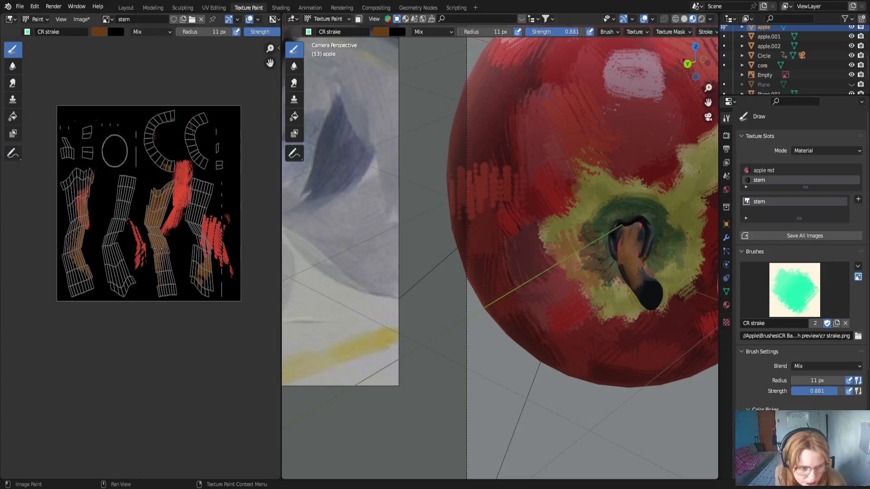
key("f")
left_click(245, 250)
mouse_move(199, 281)
left_mouse_down()
mouse_move(188, 181)
mouse_move(197, 285)
mouse_move(196, 256)
mouse_move(156, 200)
mouse_move(127, 195)
mouse_move(97, 290)
mouse_move(81, 190)
mouse_move(74, 218)
mouse_move(77, 123)
left_mouse_up()
mouse_move(73, 157)
left_mouse_down()
mouse_move(81, 180)
mouse_move(147, 121)
mouse_move(194, 121)
mouse_move(229, 158)
mouse_move(225, 283)
mouse_move(167, 213)
mouse_move(246, 212)
left_mouse_up()
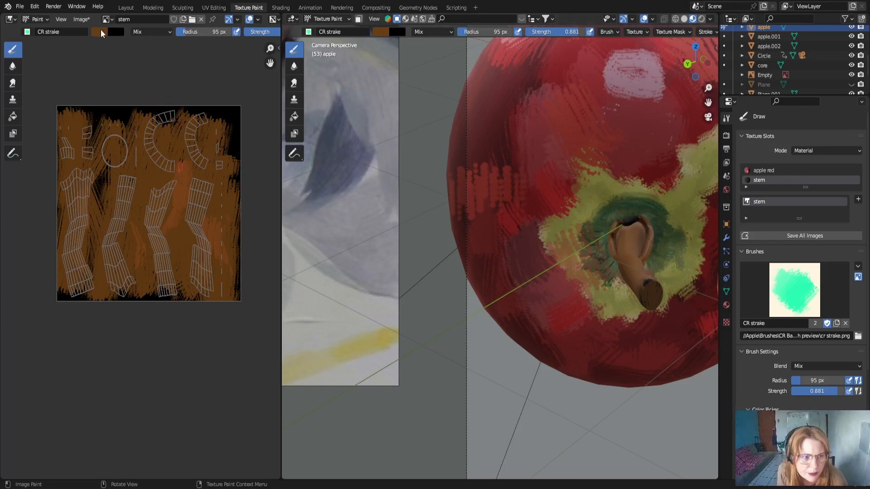
Sample the dark green around the stem base and paint it over the two curved rim islands on the stem image
left_click(382, 31)
left_click(454, 136)
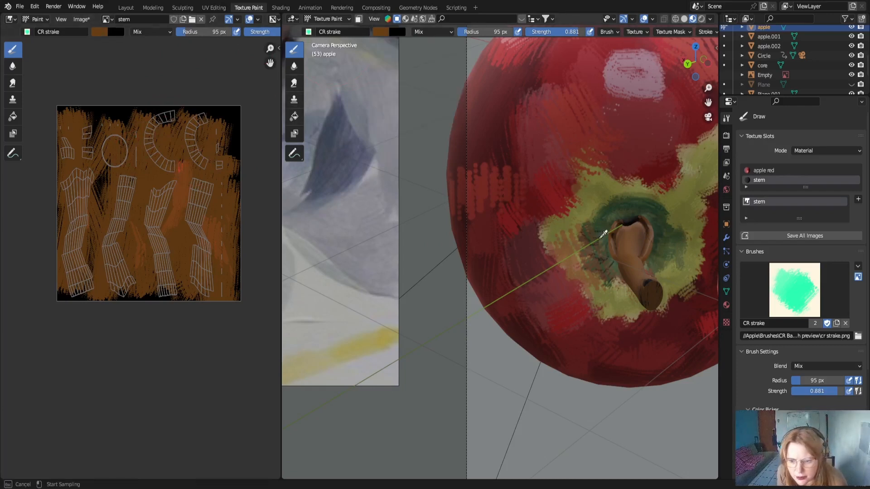
left_click(633, 212)
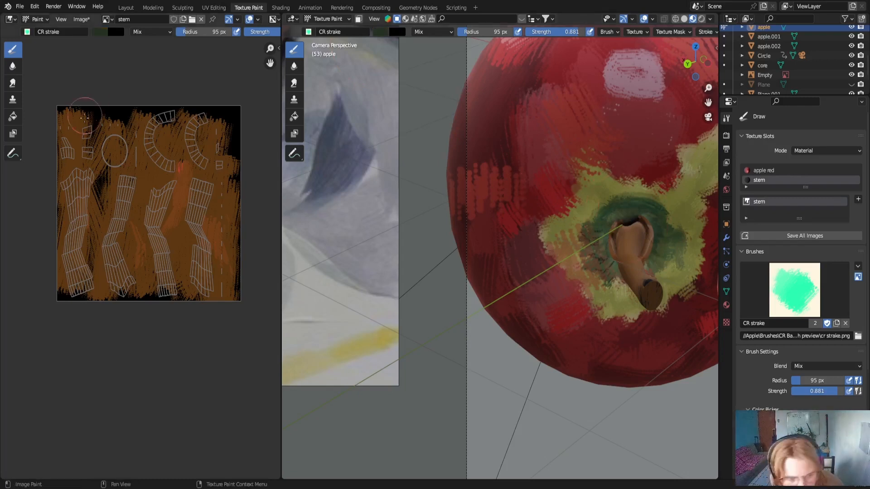
mouse_move(151, 153)
left_mouse_down()
mouse_move(175, 167)
mouse_move(194, 119)
mouse_move(202, 159)
mouse_move(236, 153)
mouse_move(217, 144)
mouse_move(219, 158)
left_mouse_up()
Paint the rim around the stem's base dark green on the 3D model with the brush radius reduced to 50 px
scroll(668, 267, "up", 5)
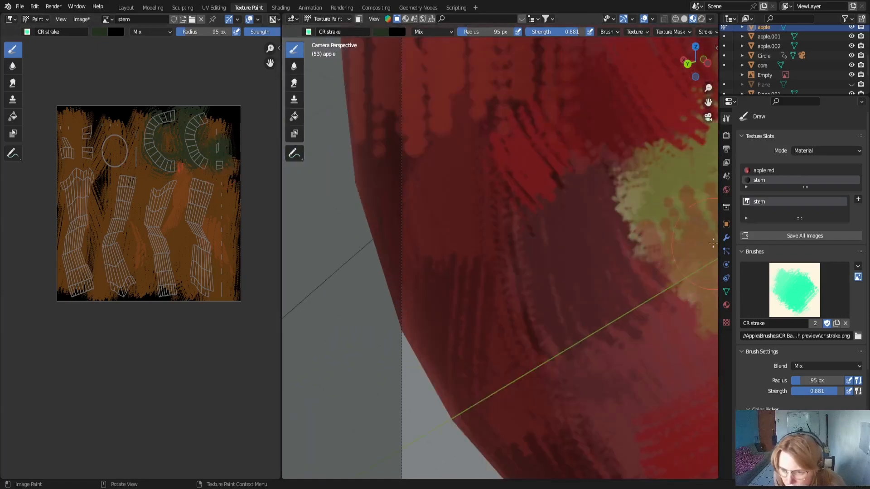
middle_click_drag(664, 267, 318, 317, "shift")
scroll(476, 235, "up", 2)
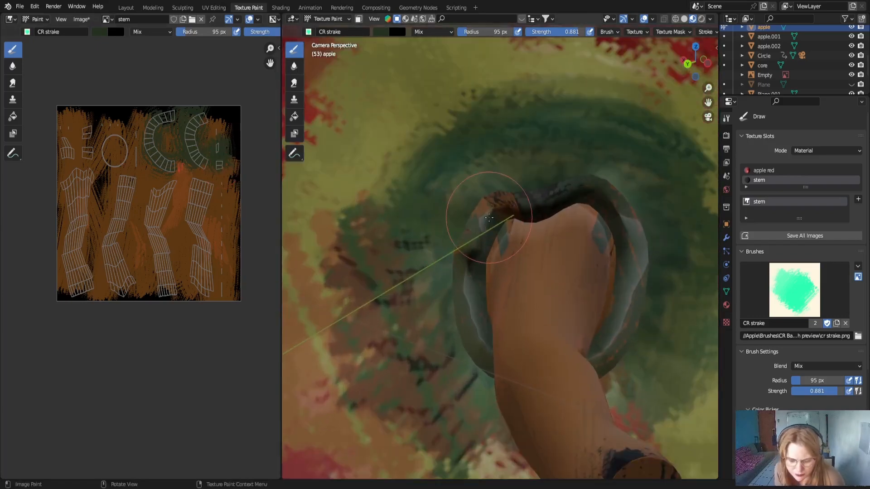
key("f")
left_click(505, 217)
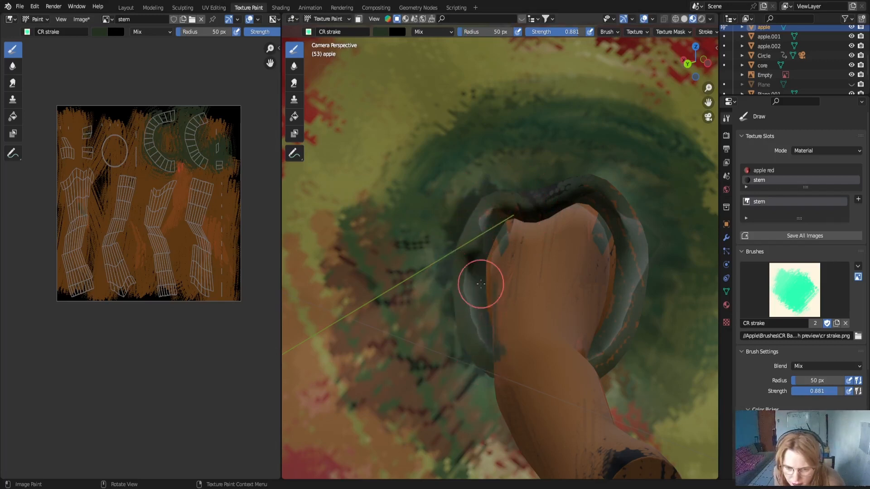
mouse_move(510, 195)
left_mouse_down()
mouse_move(550, 191)
mouse_move(633, 248)
mouse_move(633, 306)
mouse_move(610, 347)
left_mouse_up()
Compare the painted stem and its rim with the reference painting from the camera view
middle_click_drag(610, 347, 513, 342)
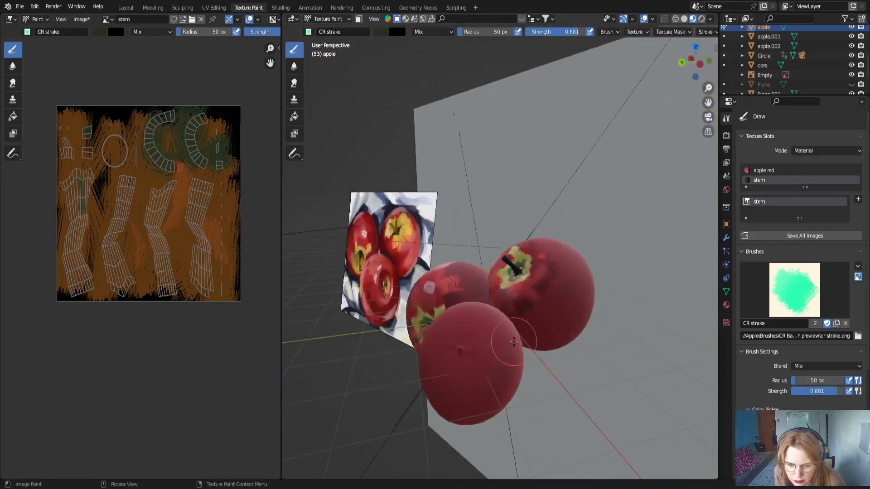
key("KP_0")
scroll(512, 344, "down", 20)
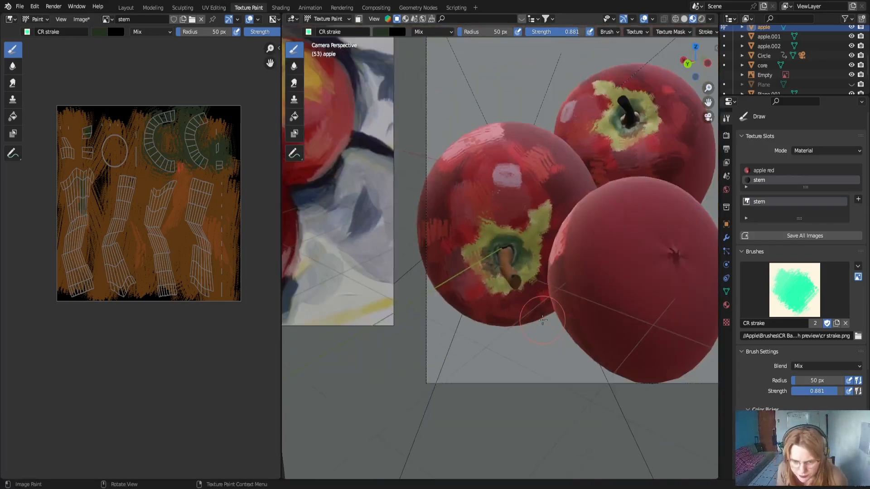
scroll(543, 320, "up", 3)
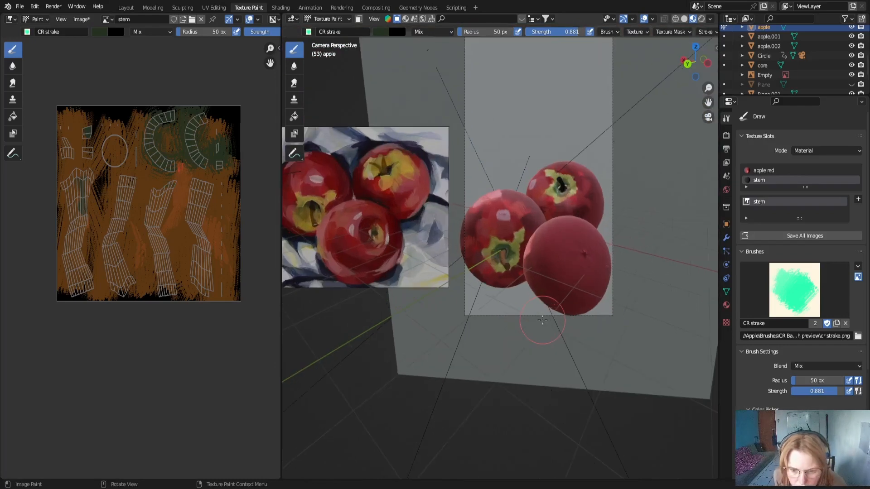
scroll(512, 320, "up", 8)
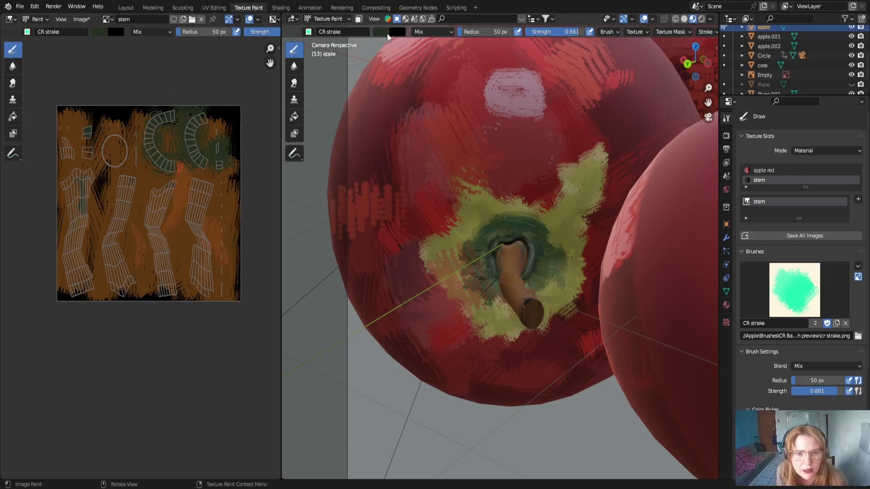
left_click(380, 34)
scroll(326, 178, "down", 5)
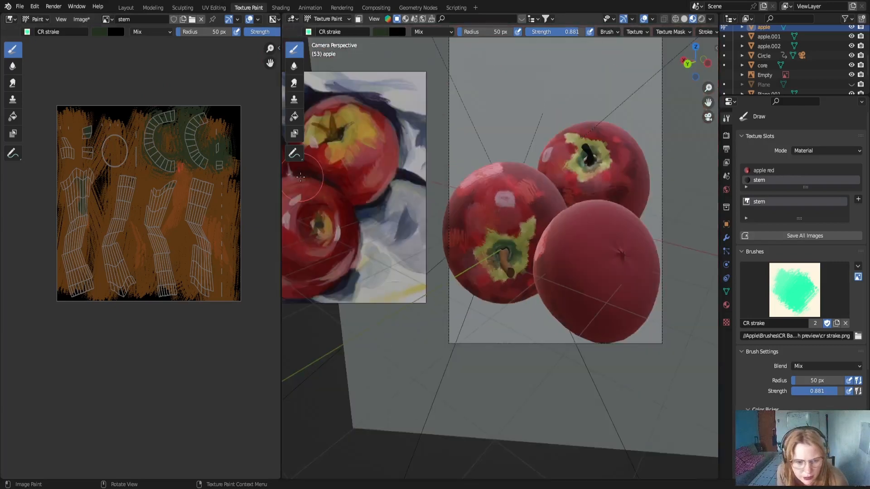
scroll(301, 177, "down", 5)
scroll(301, 177, "up", 4)
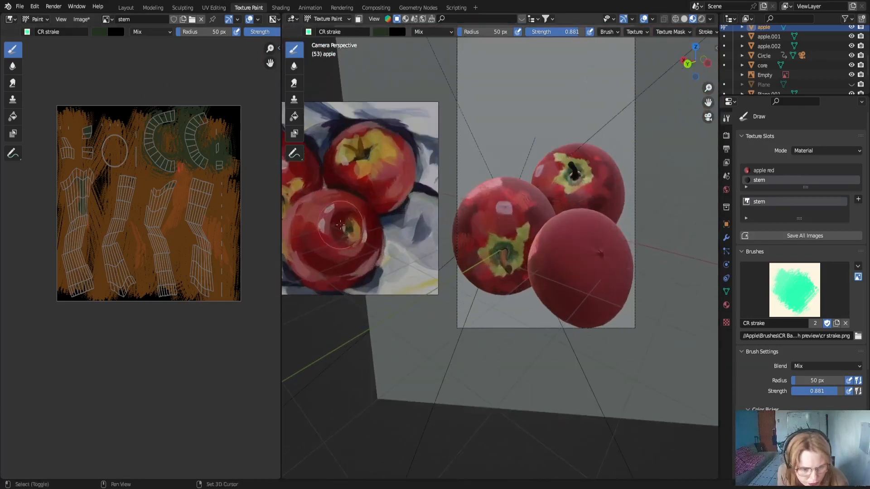
middle_click_drag(360, 230, 407, 216, "shift")
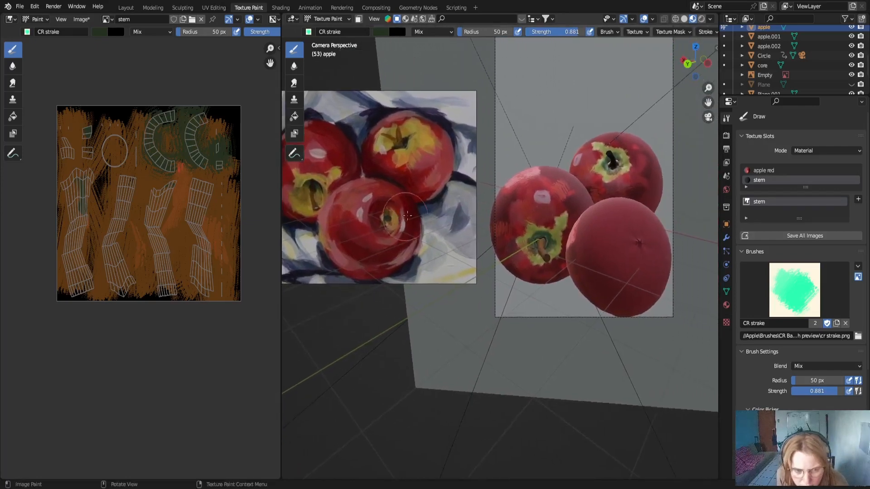
scroll(408, 216, "up", 3)
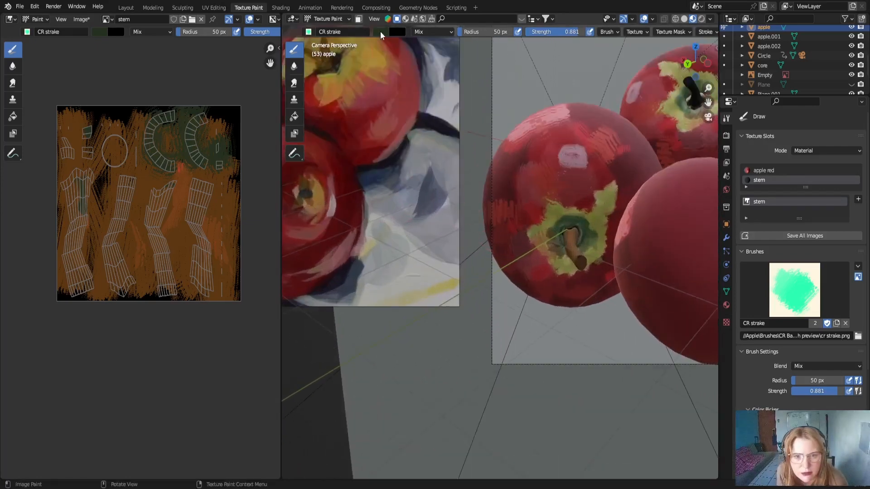
Try a dark reddish-brown brush colour with hue 0.018, saturation 0.241 and value 0.270
left_click(381, 33)
left_click_drag(453, 97, 451, 82)
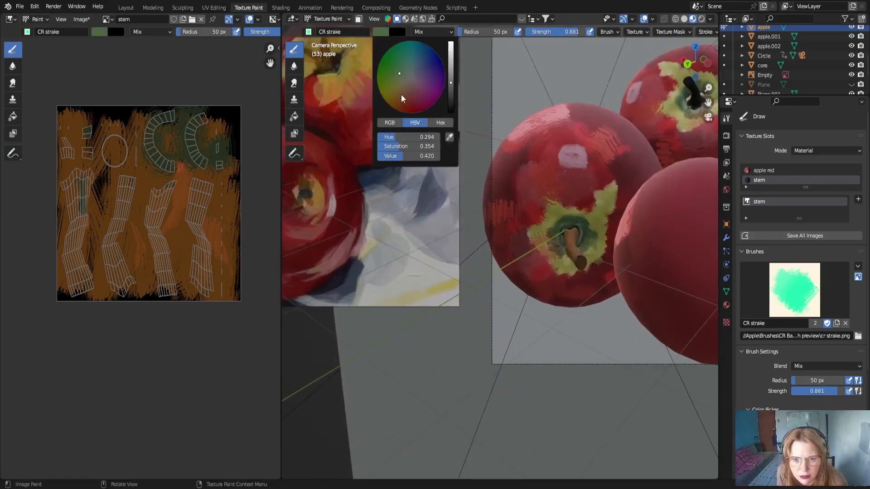
left_click(401, 94)
scroll(390, 138, "down", 3)
left_click(410, 85)
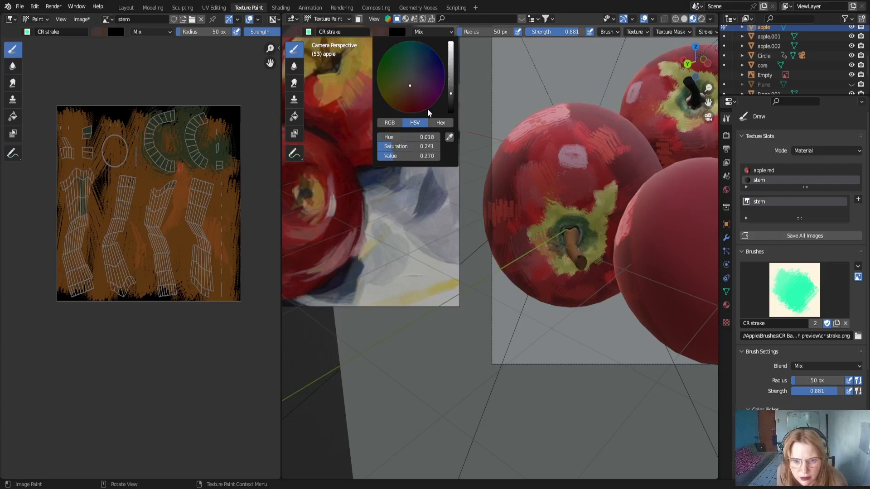
Sample the brown of the painted stem texture image as the brush colour
left_click(392, 32)
left_click(449, 139)
left_click(184, 232)
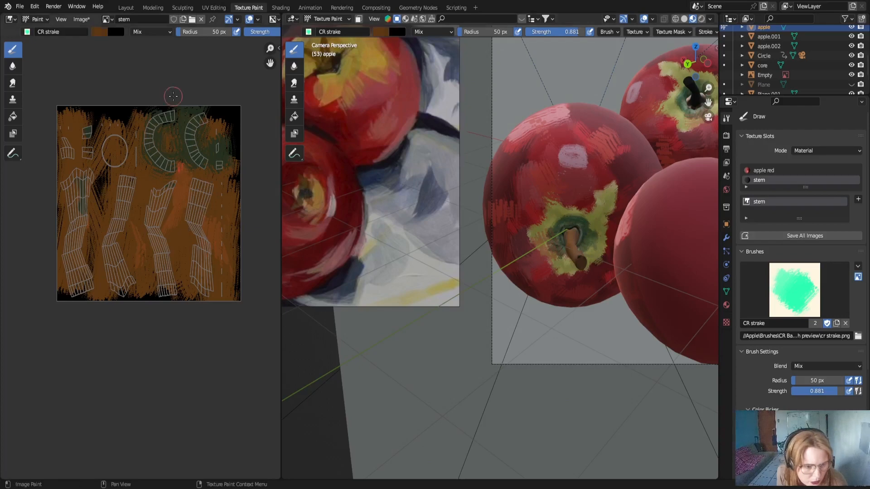
Unwrap the left apple's stem again with Smart UV Project, using a 66° angle limit and 0.100 island margin
scroll(429, 272, "up", 4)
scroll(429, 272, "up", 3)
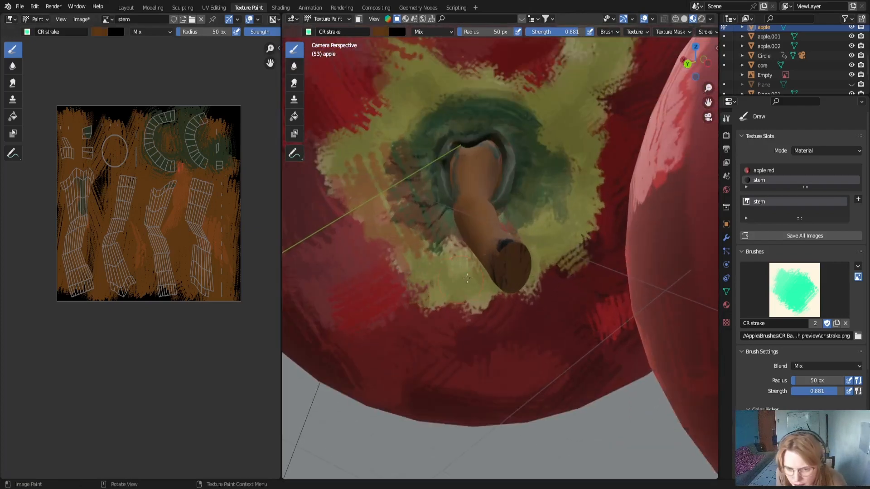
middle_click_drag(501, 256, 491, 351)
scroll(491, 352, "up", 5)
mouse_move(408, 355)
middle_mouse_down("shift")
mouse_move(490, 157)
mouse_move(594, 70)
middle_mouse_up("shift")
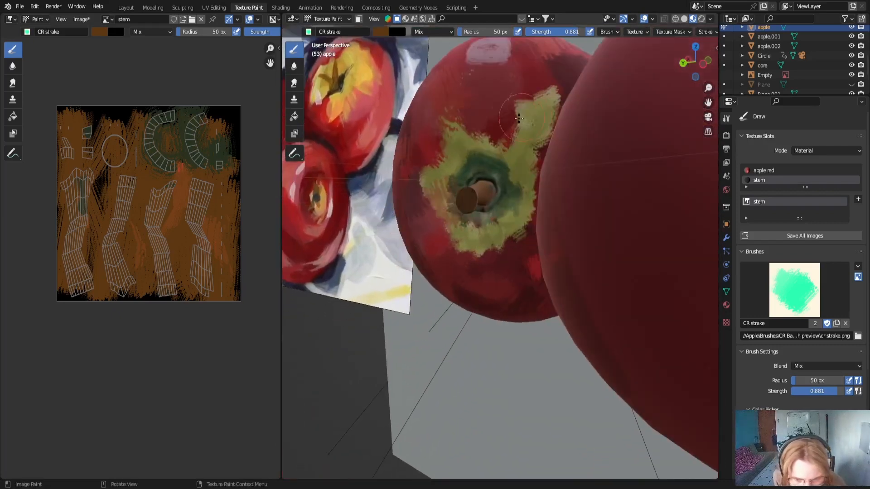
scroll(447, 171, "up", 3)
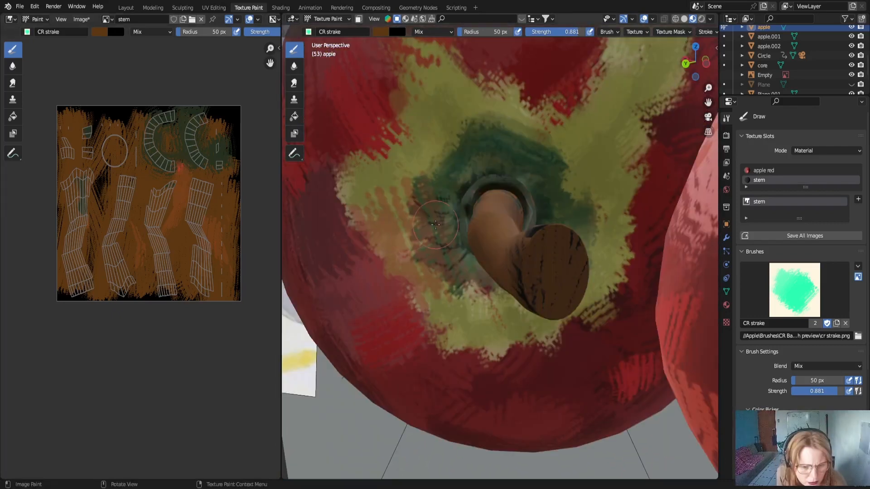
key("Tab")
key("u")
left_click(529, 265)
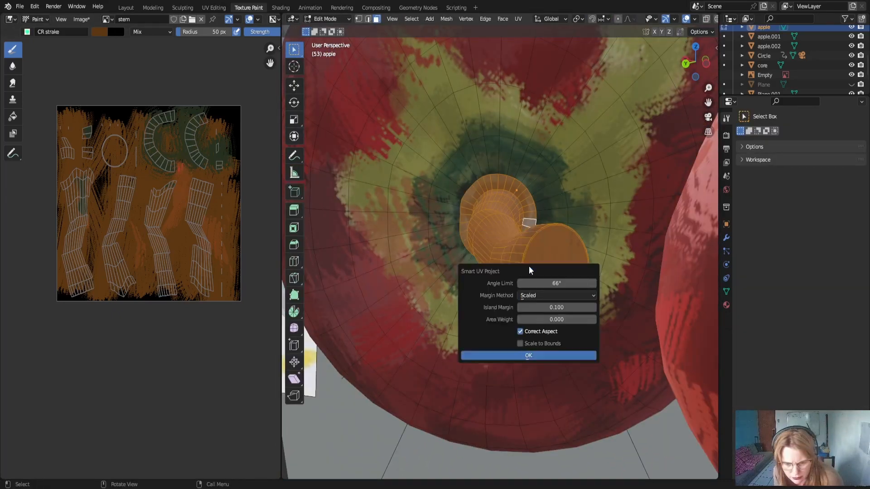
left_click(543, 355)
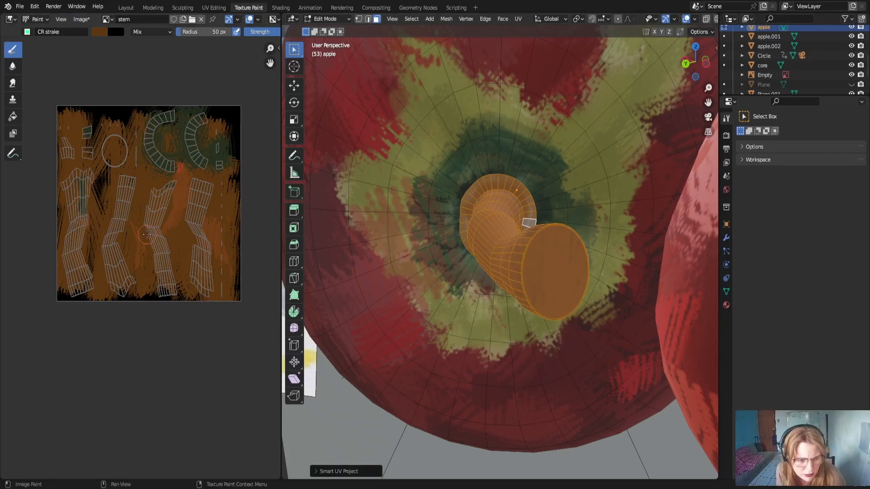
key("Tab")
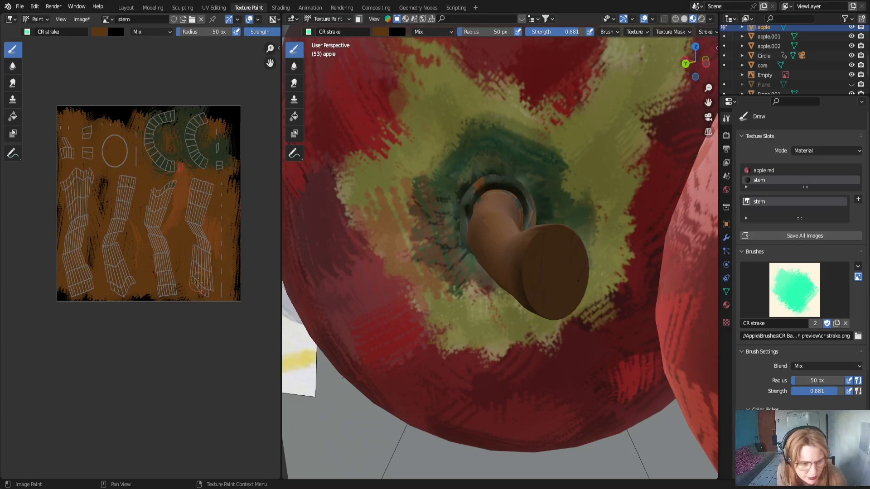
Lighten the brush colour to a pale tan brown and reduce the brush radius to 12 px
scroll(141, 258, "up", 1)
scroll(375, 222, "down", 5)
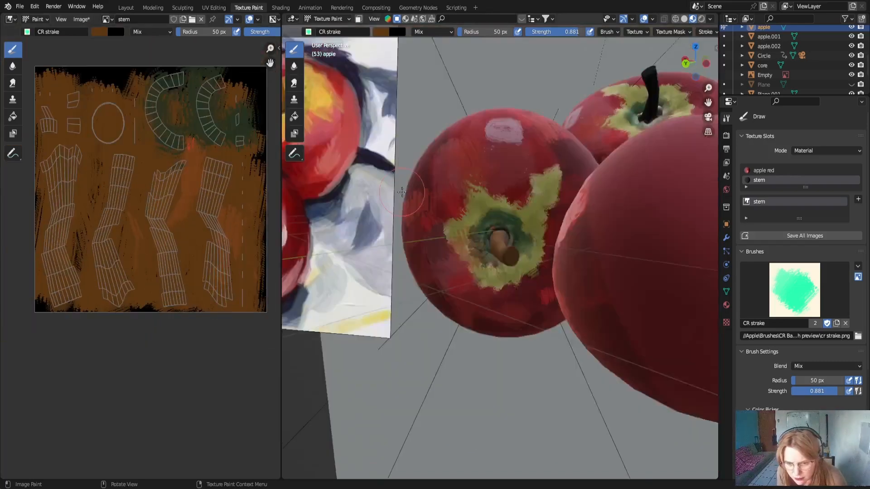
scroll(375, 222, "up", 7)
scroll(375, 222, "down", 2)
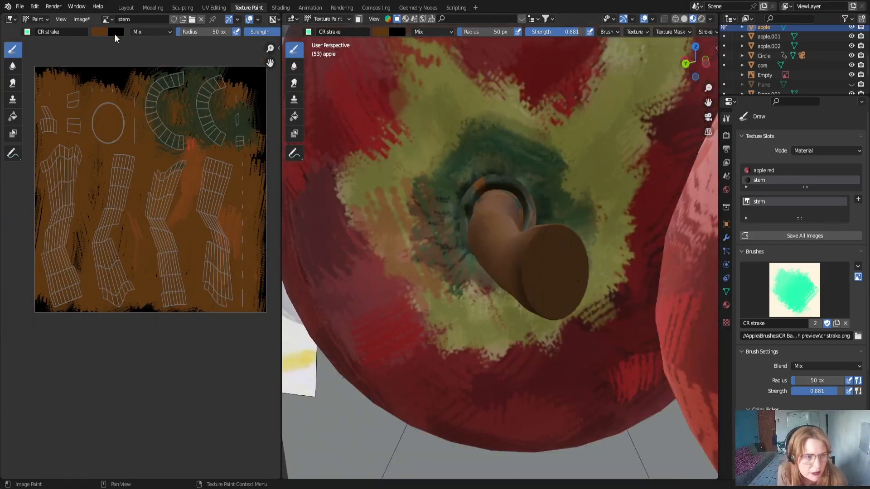
left_click(102, 32)
left_click_drag(169, 89, 169, 61)
left_click(380, 32)
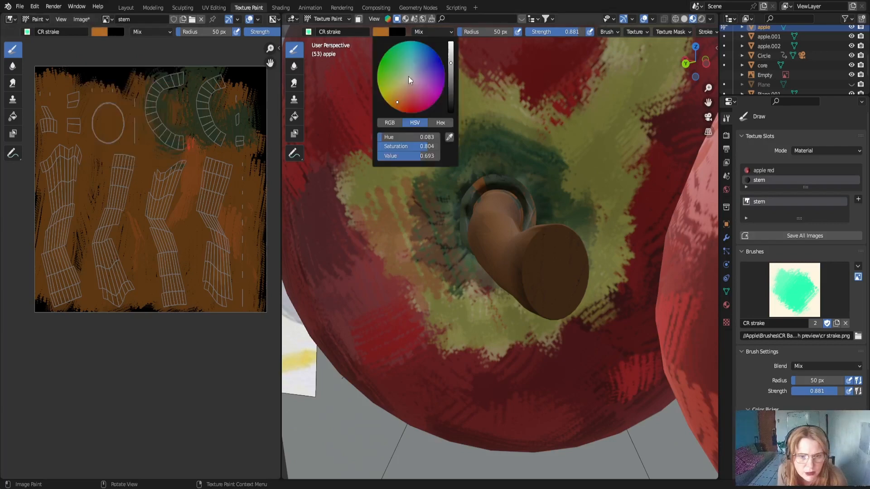
left_click_drag(402, 83, 403, 92)
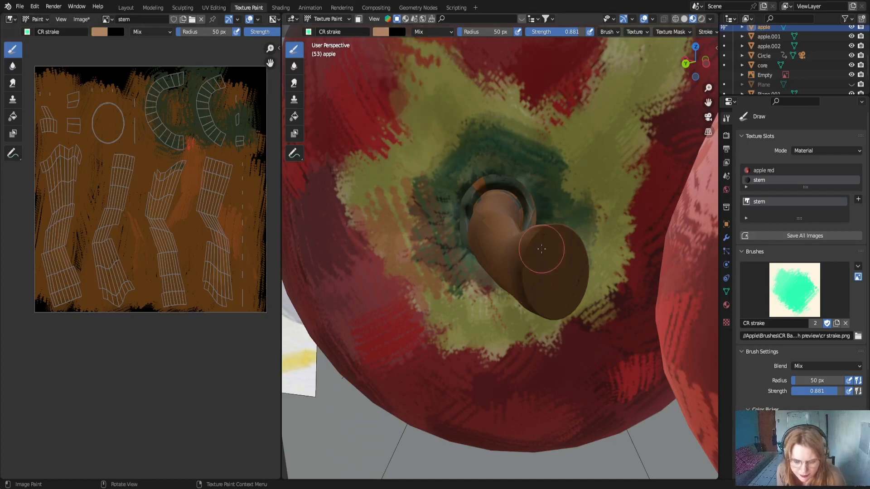
key("f")
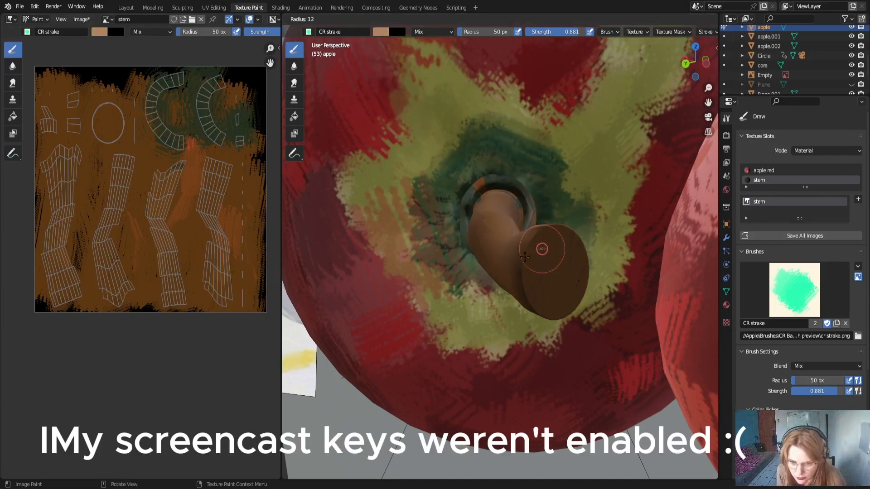
left_click(548, 249)
Paint a tan highlight along the upper edge of the stem's cut end from the camera view and compare it with the reference
scroll(537, 252, "down", 8)
key("KP_0")
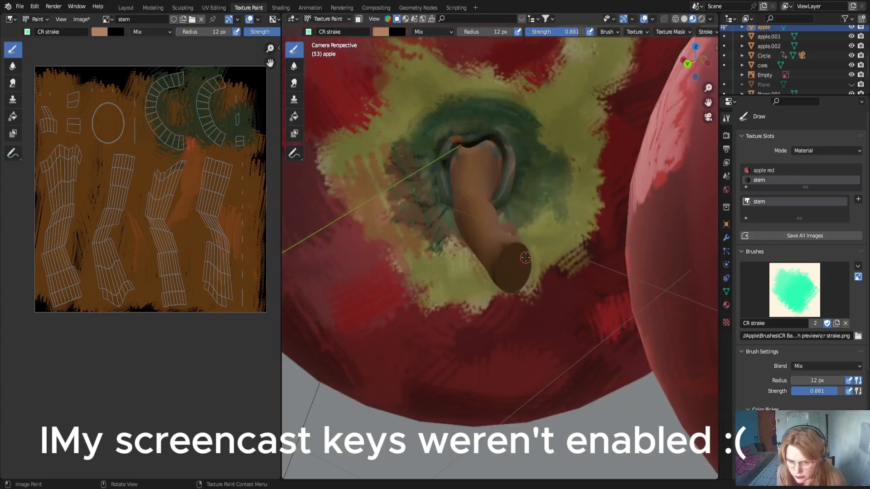
scroll(535, 270, "down", 10)
scroll(536, 237, "down", 2)
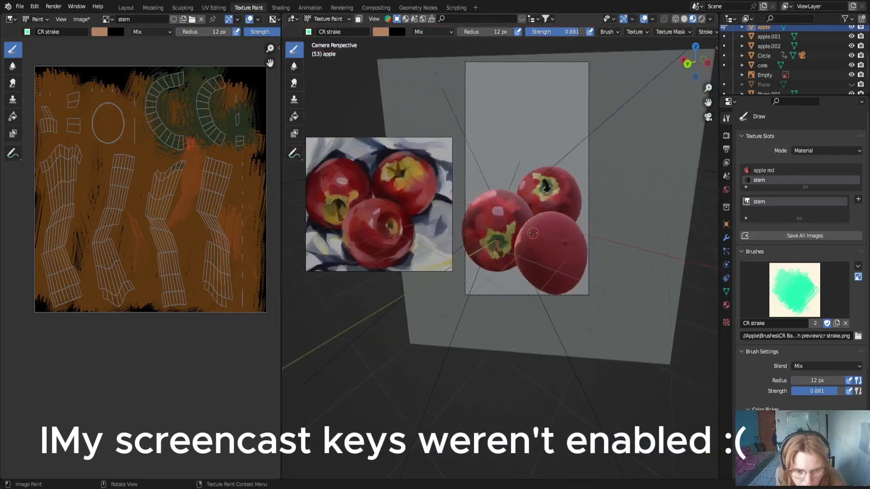
scroll(506, 268, "up", 6)
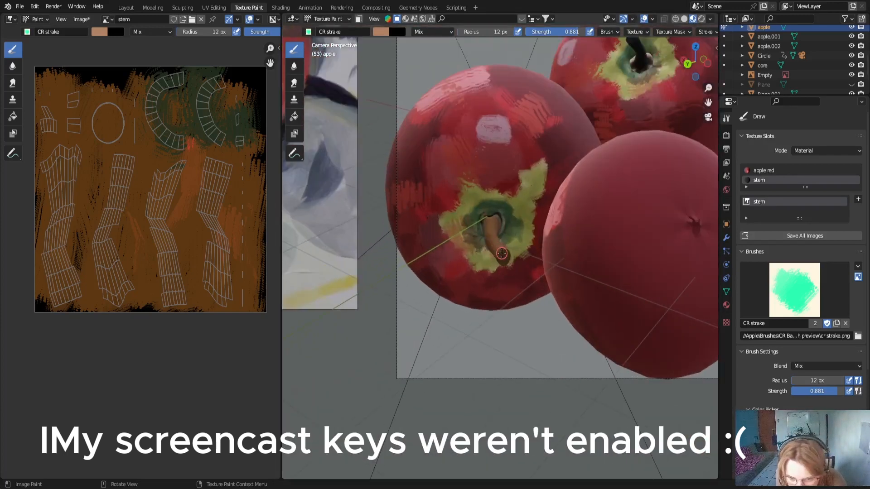
scroll(501, 253, "up", 8)
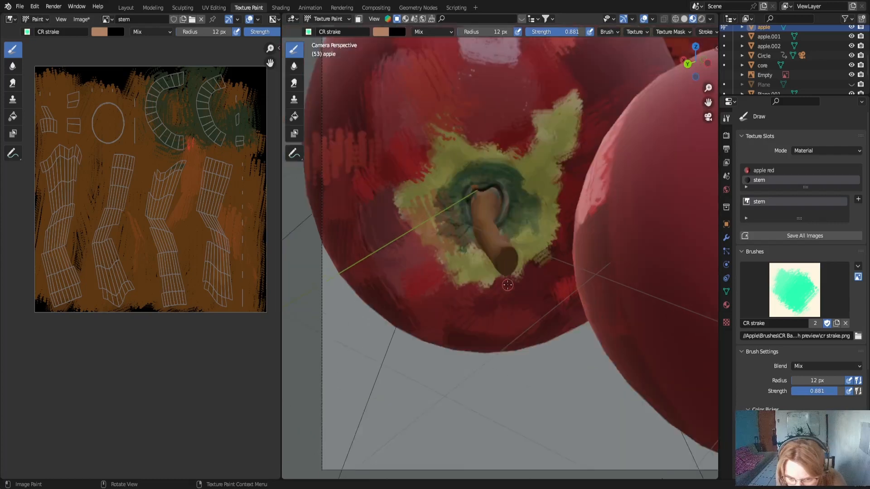
mouse_move(505, 235)
left_mouse_down()
mouse_move(542, 222)
mouse_move(489, 255)
mouse_move(546, 220)
mouse_move(488, 271)
mouse_move(556, 220)
mouse_move(494, 267)
left_mouse_up()
scroll(552, 257, "down", 10)
scroll(552, 257, "up", 10)
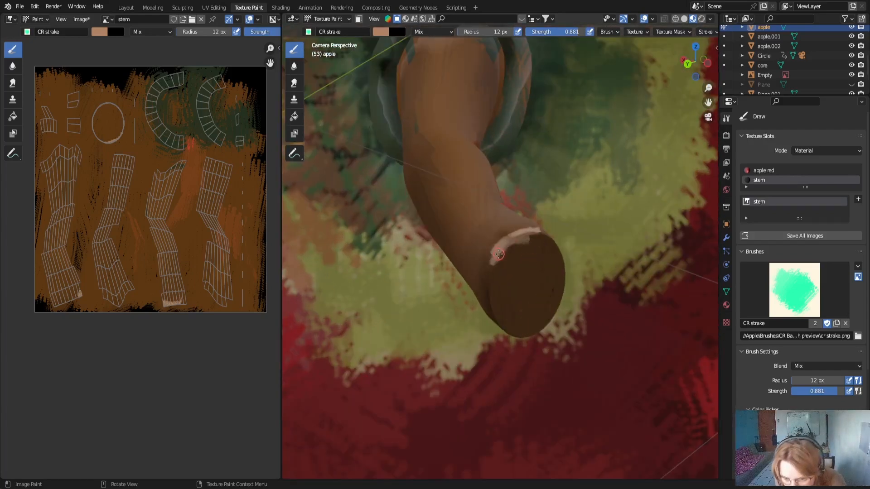
mouse_move(498, 254)
left_mouse_down()
mouse_move(551, 234)
mouse_move(546, 245)
mouse_move(509, 246)
left_mouse_up()
scroll(509, 246, "down", 10)
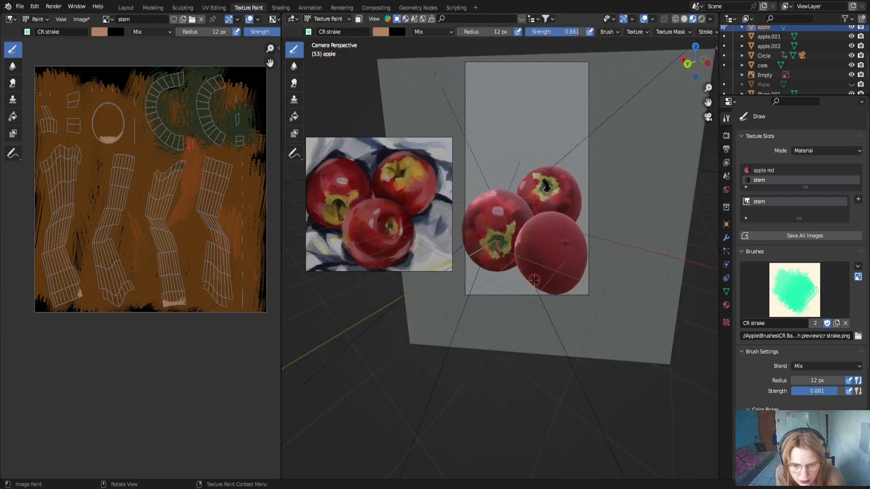
scroll(534, 279, "up", 10)
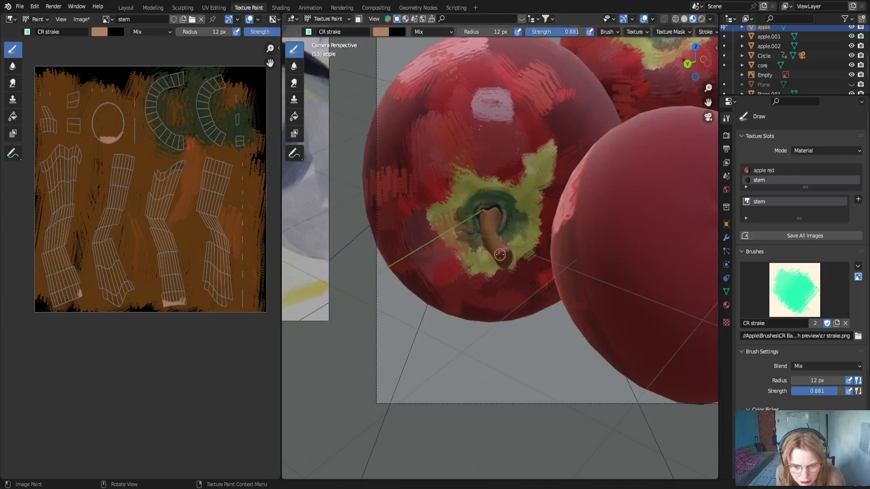
scroll(504, 251, "down", 10)
scroll(503, 239, "down", 2)
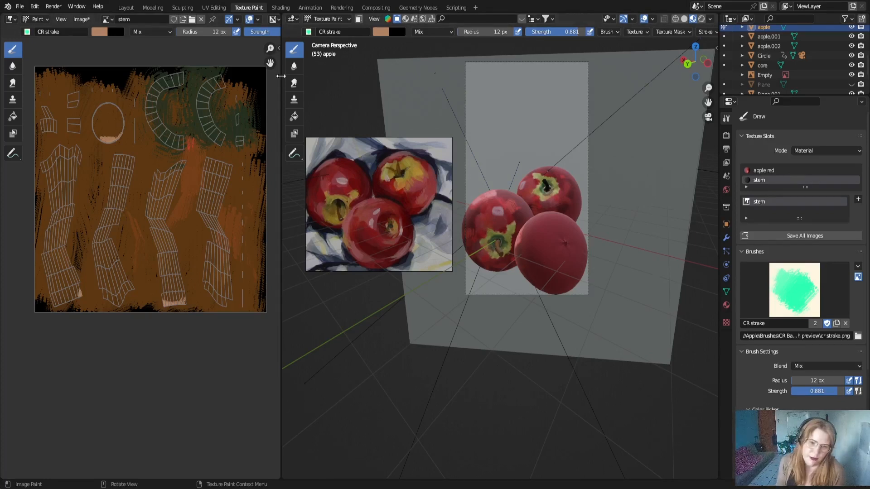
Add a third material slot with a new material to the unpainted front apple in edit mode
left_click(133, 8)
scroll(604, 235, "down", 5)
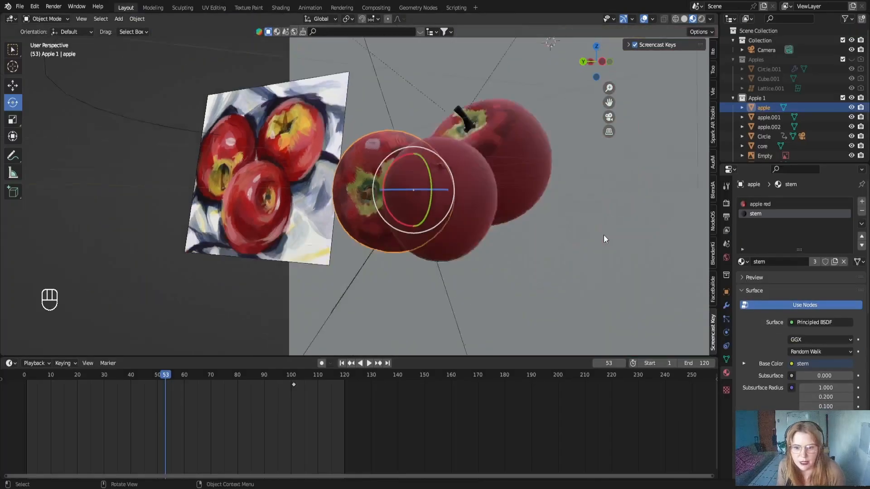
left_click(436, 194)
scroll(436, 194, "up", 2)
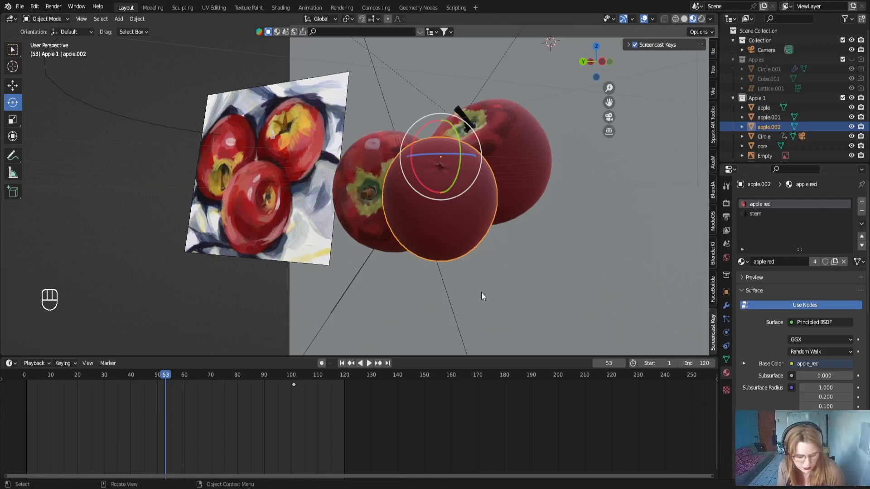
key("Tab")
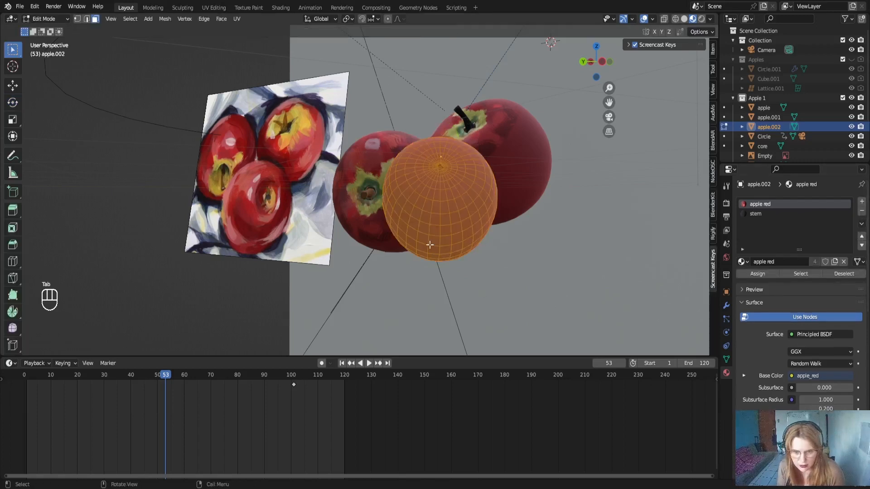
left_click(861, 202)
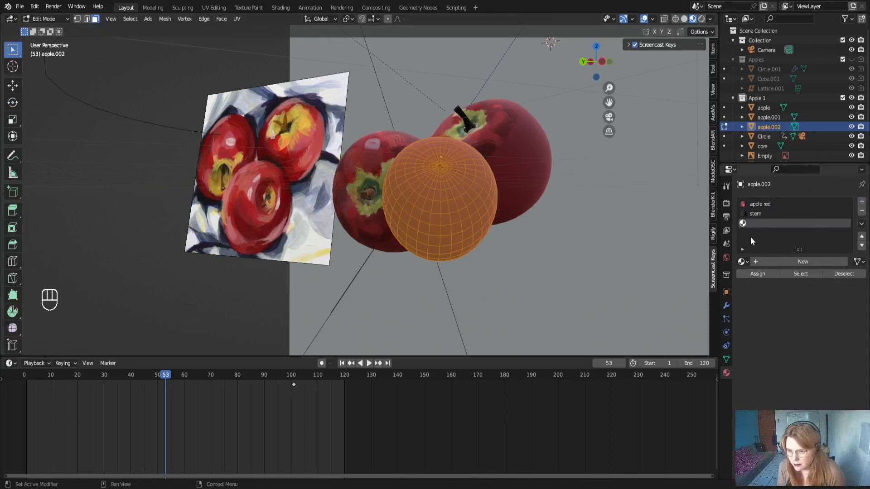
left_click(766, 265)
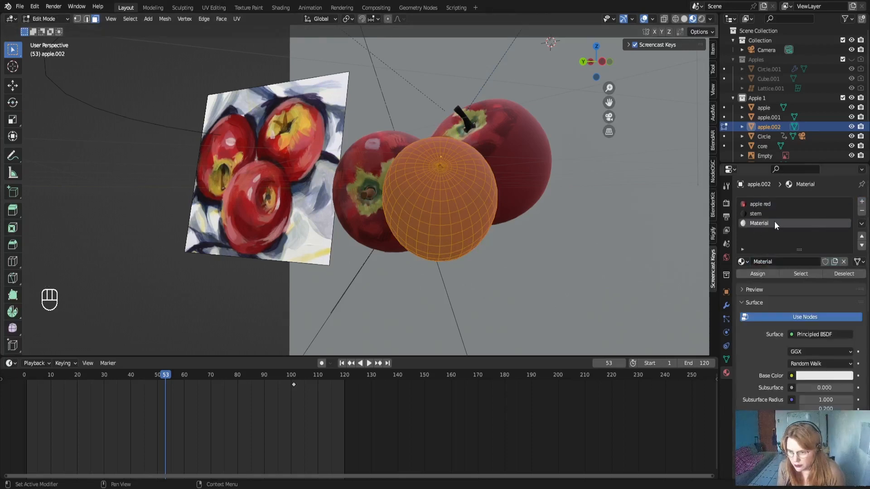
Name the new material apple_2 and assign it to all faces of the front apple
double_click(767, 262)
type("aP")
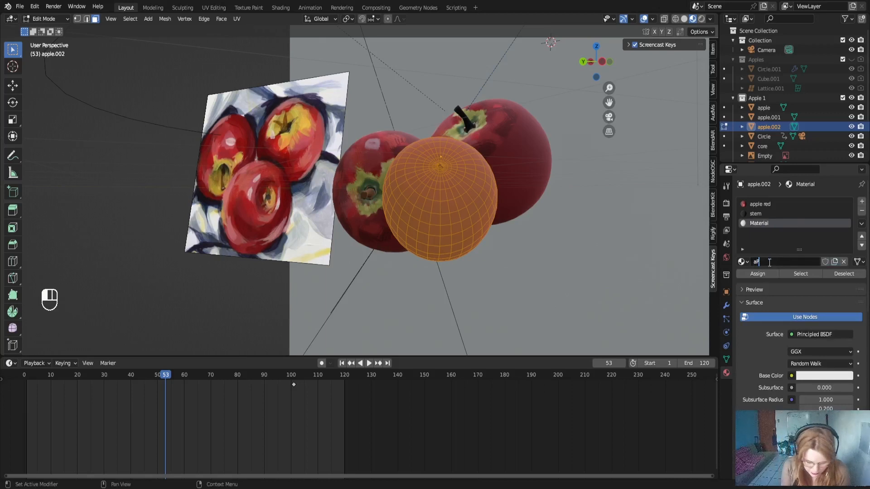
type("PLE 2")
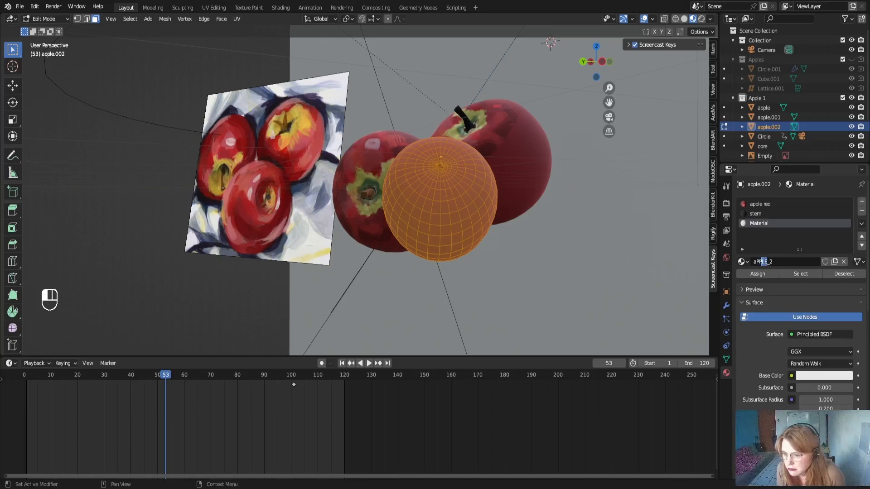
type("ap")
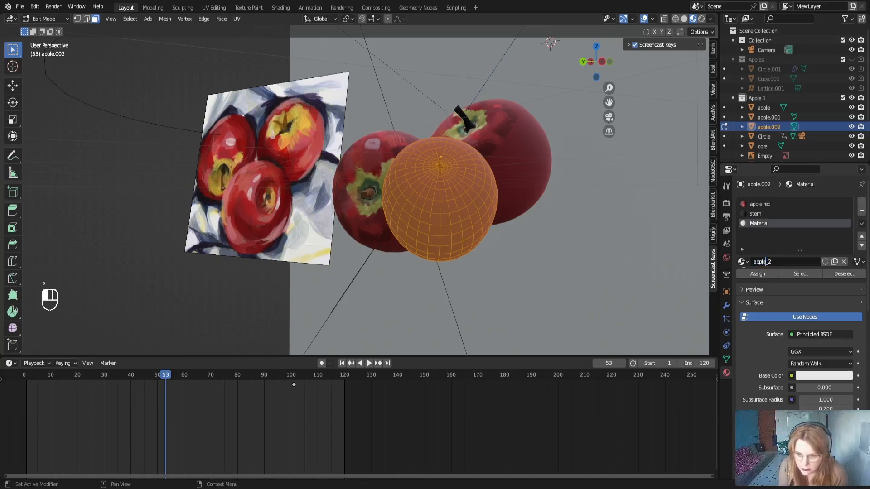
left_click(754, 235)
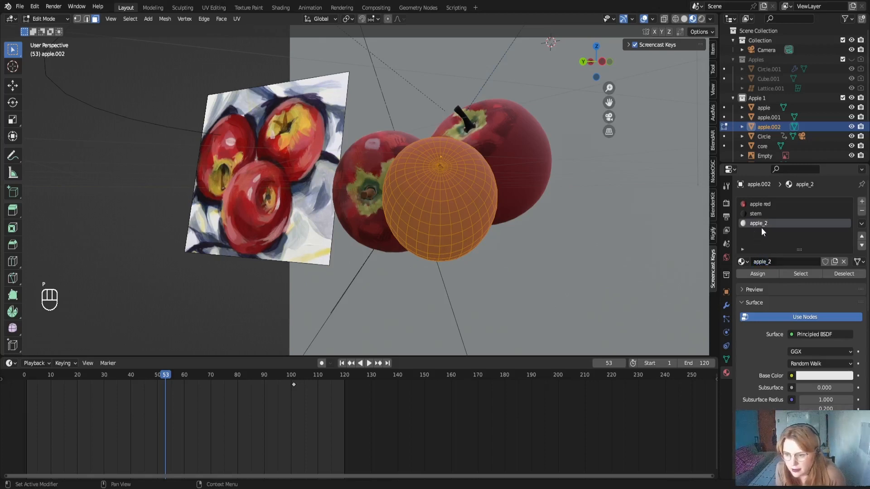
left_click(761, 275)
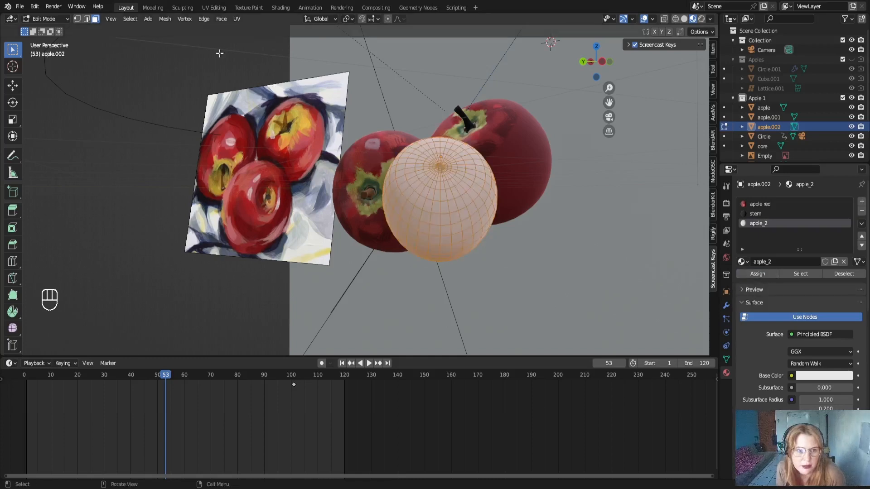
Unwrap the whole front apple with Smart UV Project, using a 66° angle limit and 0.100 island margin
left_click(215, 7)
scroll(587, 217, "down", 6)
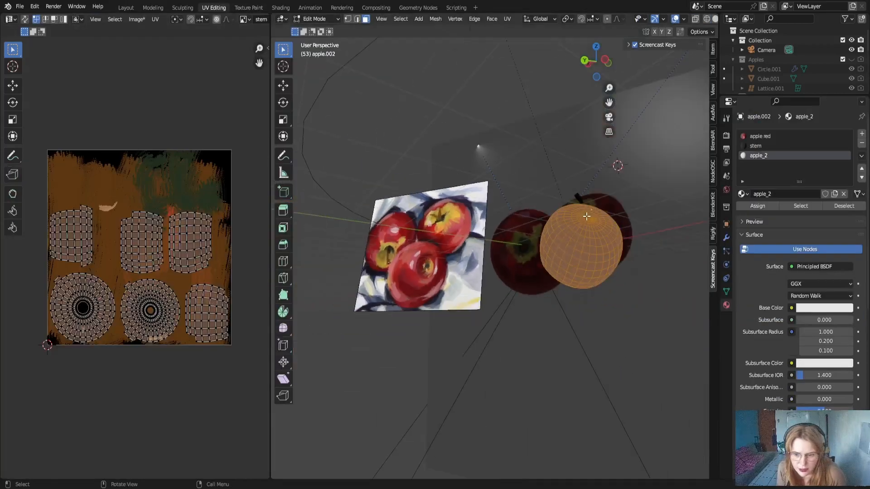
key("u")
left_click(589, 257)
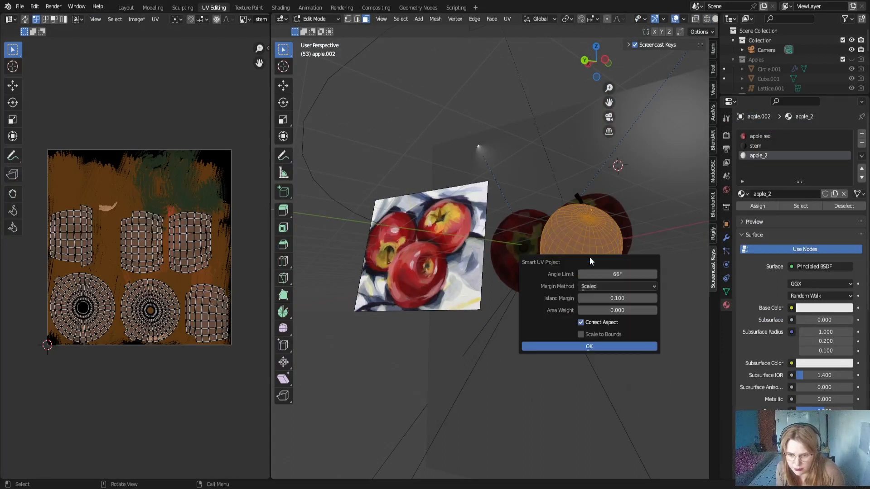
left_click(587, 350)
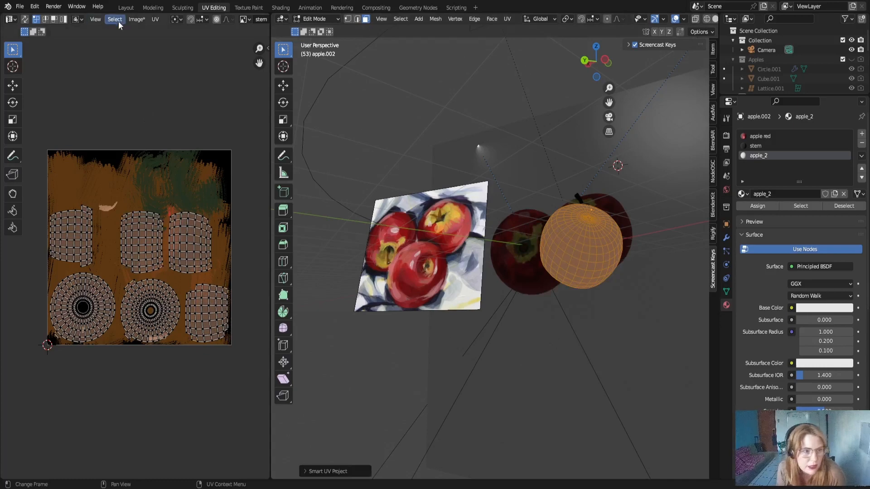
Add an Image Texture node to the front apple's apple_2 material and connect its Color output to the shader's Base Color
left_click(275, 7)
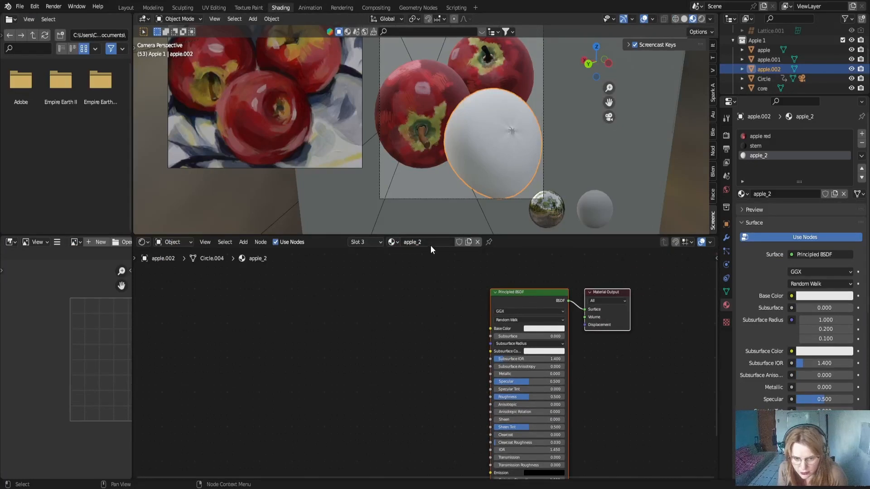
left_click(243, 242)
left_click(261, 252)
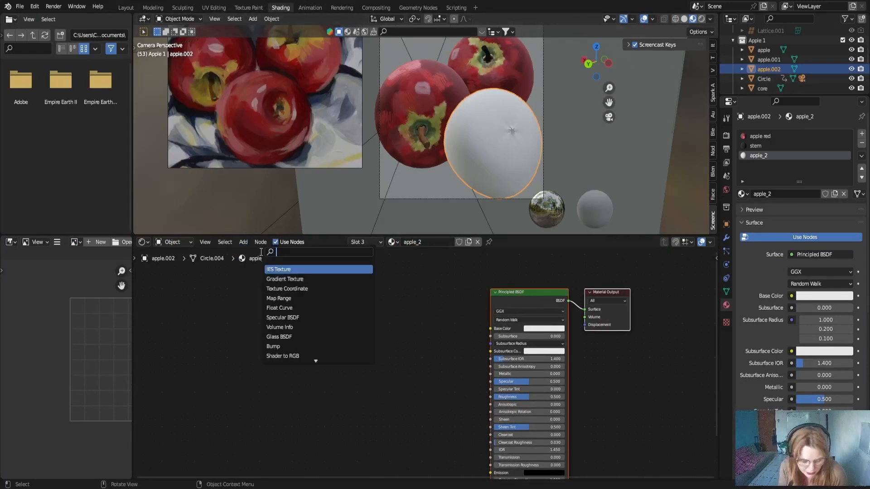
type("tex")
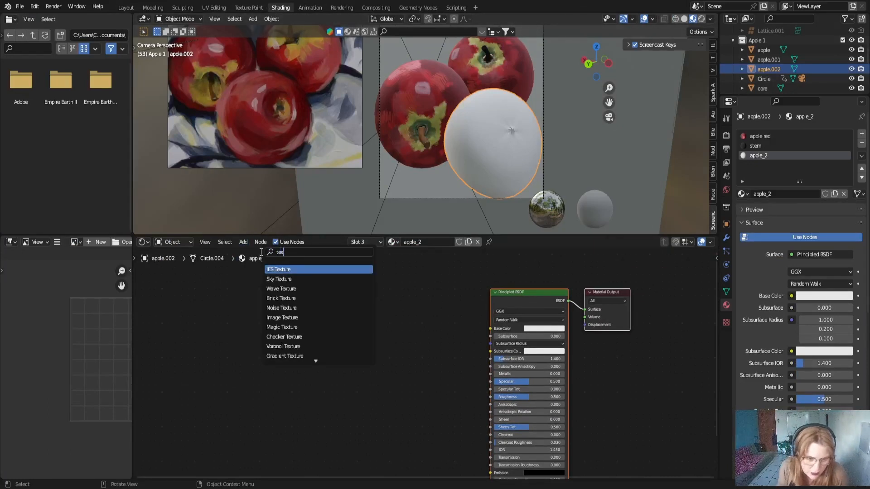
left_click(282, 318)
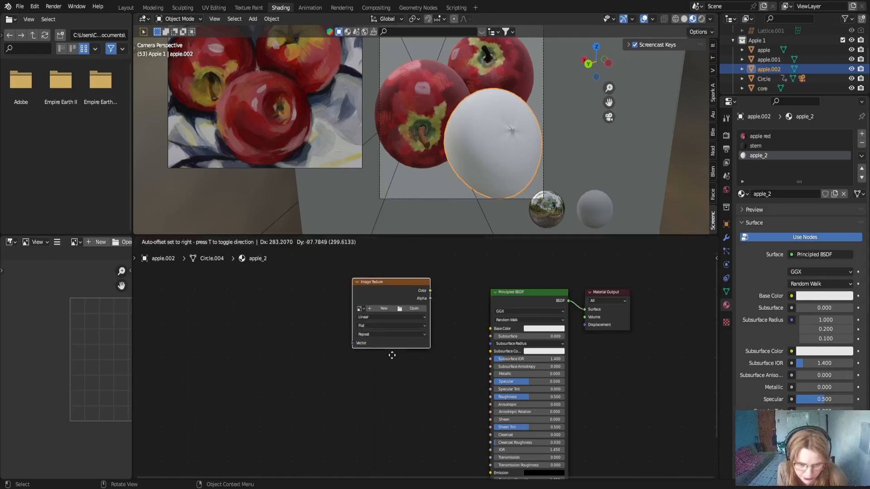
left_click(379, 370)
left_click_drag(418, 307, 490, 328)
scroll(371, 341, "up", 2)
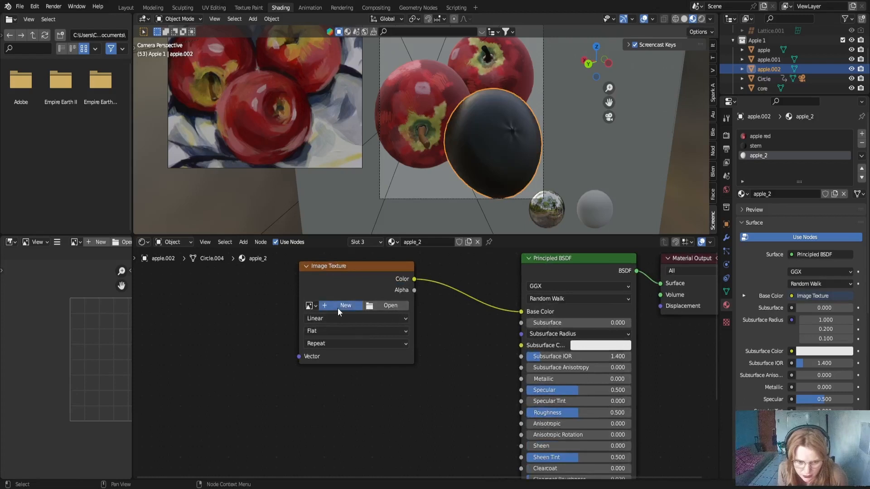
Create a blank image named apple_2 in the texture node and paint a tan test stroke over its UV layout
left_click(338, 306)
left_click(366, 325)
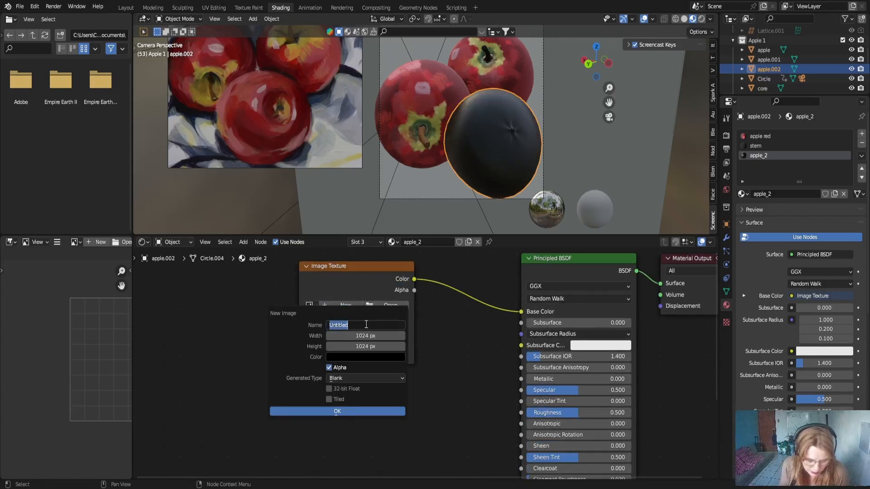
type("apple_2")
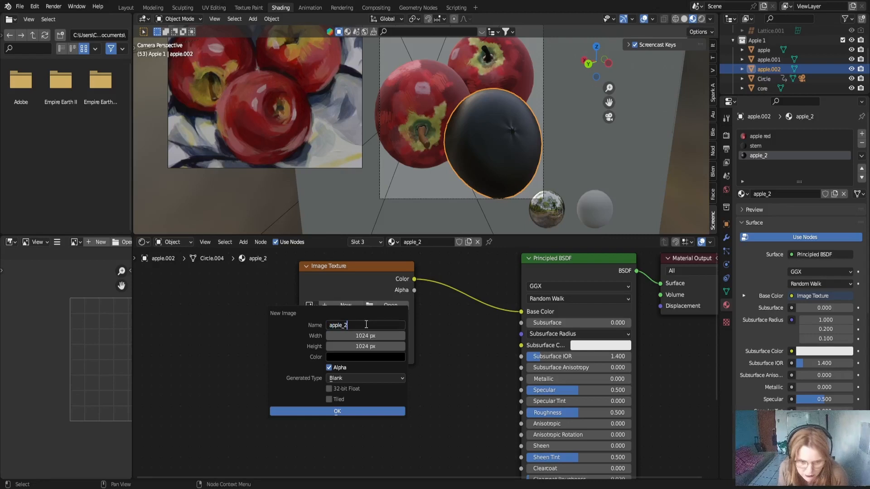
left_click(349, 412)
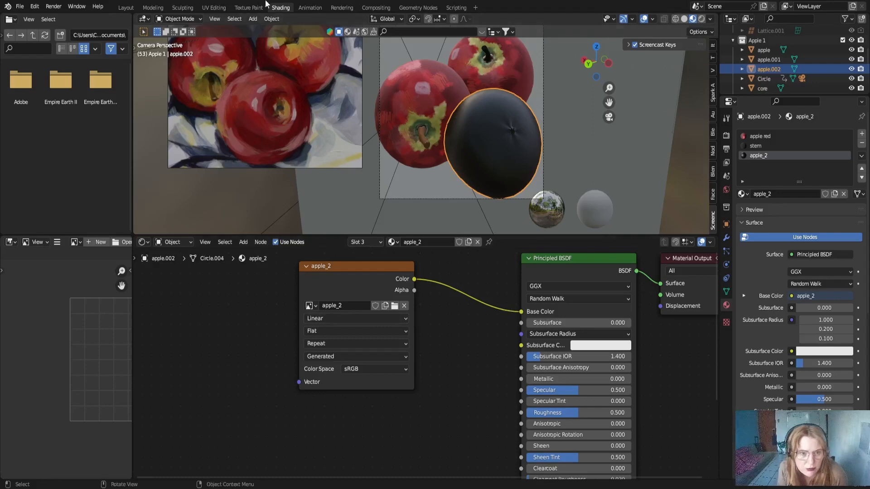
left_click(250, 8)
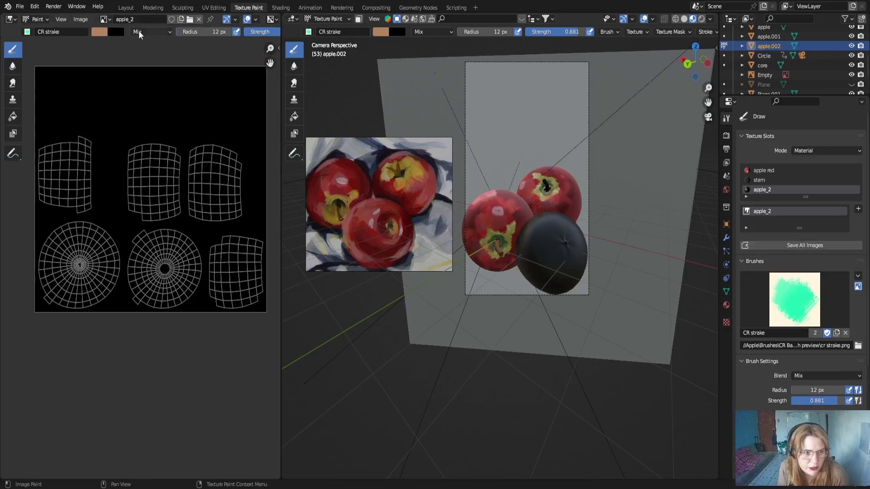
mouse_move(151, 240)
left_mouse_down()
mouse_move(182, 256)
mouse_move(168, 272)
left_mouse_up()
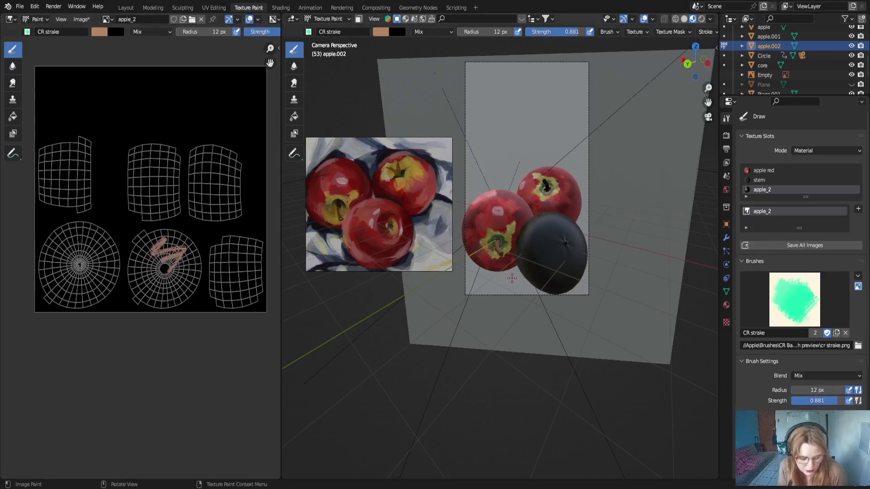
Flip the normals of all the front apple's faces in edit mode, and recalculate them to point outside
left_click(124, 7)
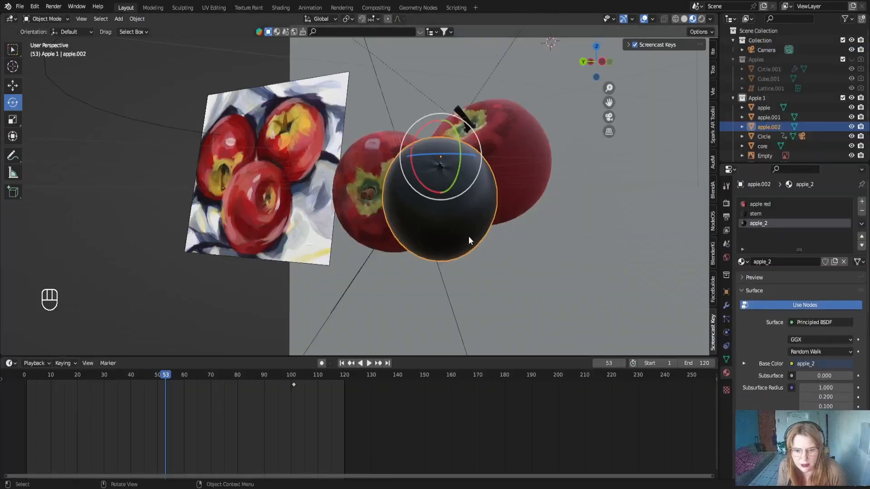
key("Tab")
left_click(165, 18)
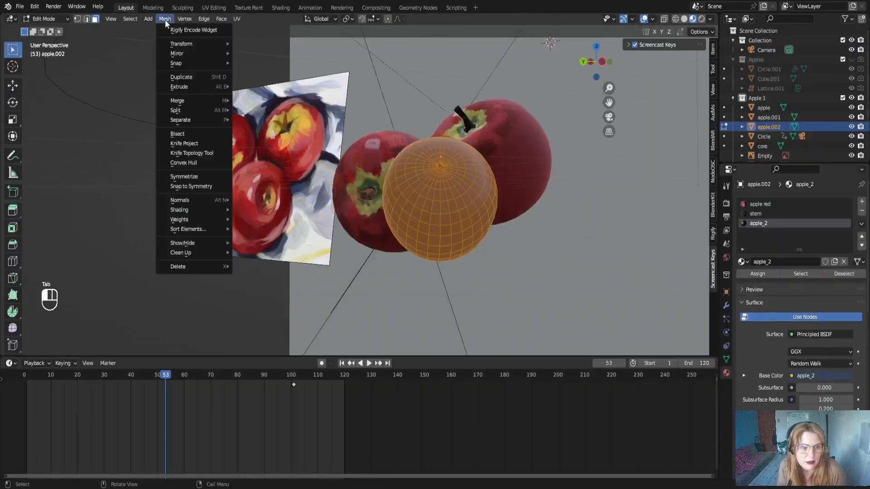
mouse_move(205, 201)
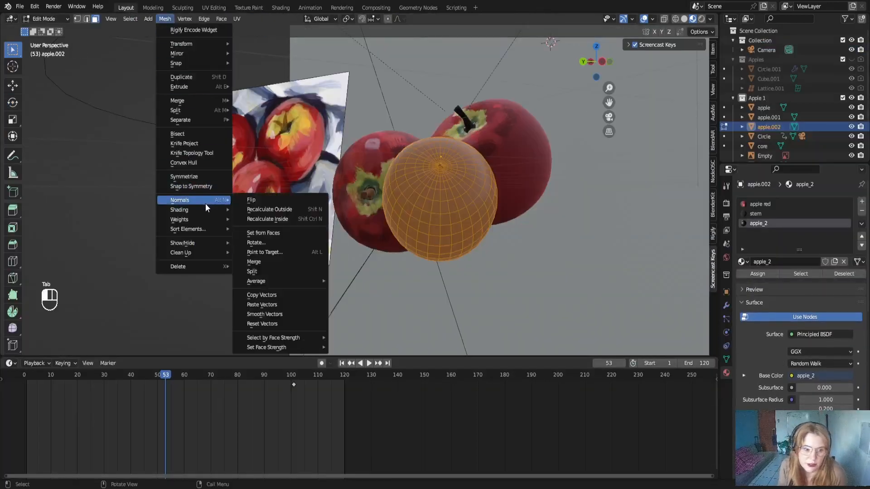
left_click(264, 199)
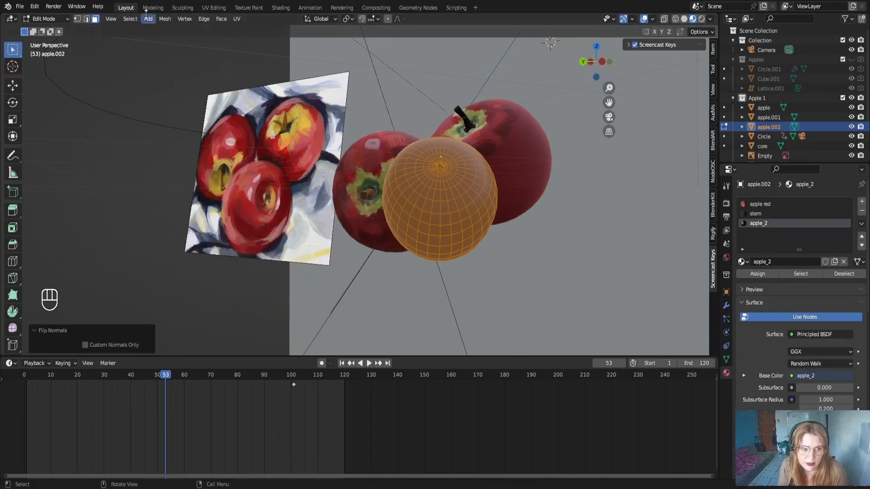
left_click(164, 19)
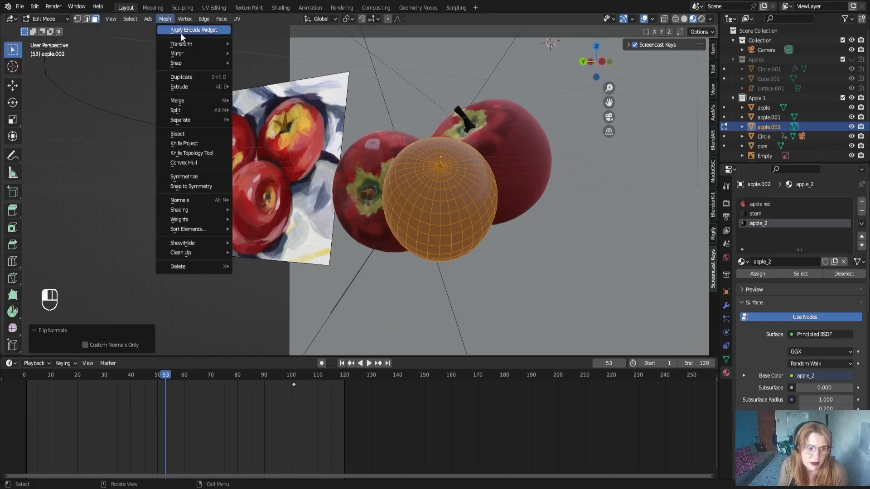
mouse_move(214, 197)
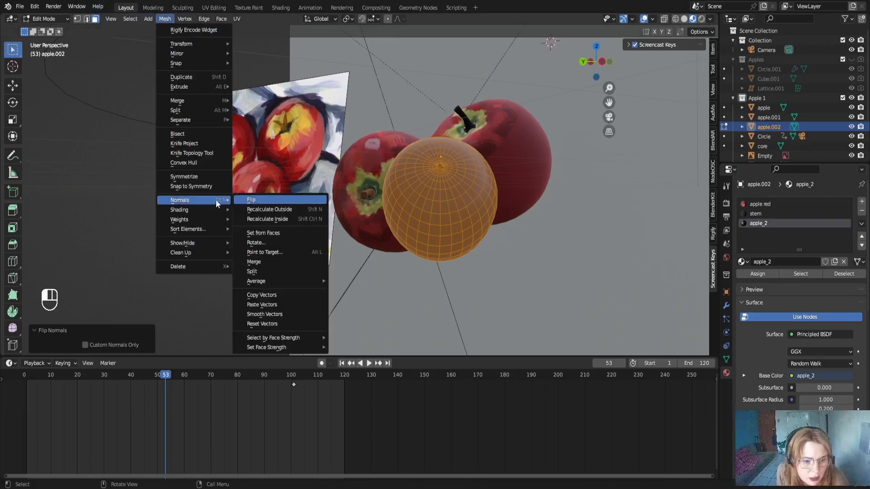
left_click(269, 210)
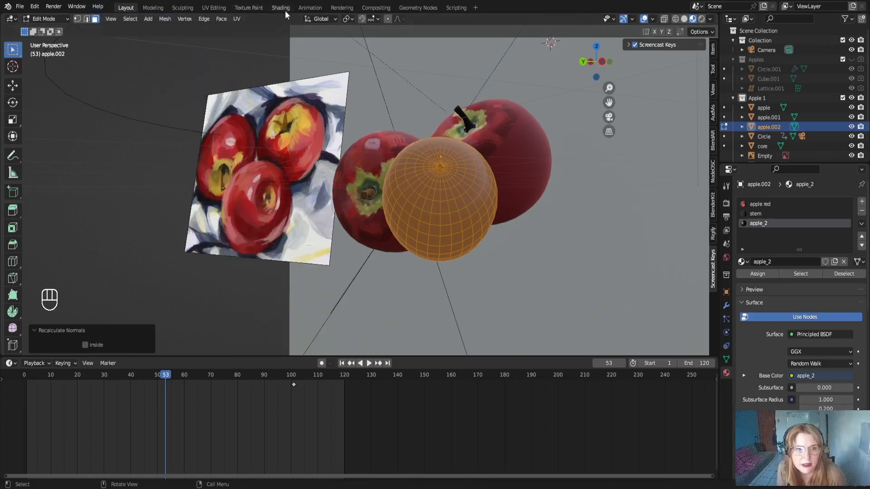
Return to texture painting and brush a short test stroke across the front apple in the camera view
left_click(248, 7)
mouse_move(534, 242)
left_mouse_down()
mouse_move(551, 263)
mouse_move(562, 240)
left_mouse_up()
scroll(574, 286, "up", 2)
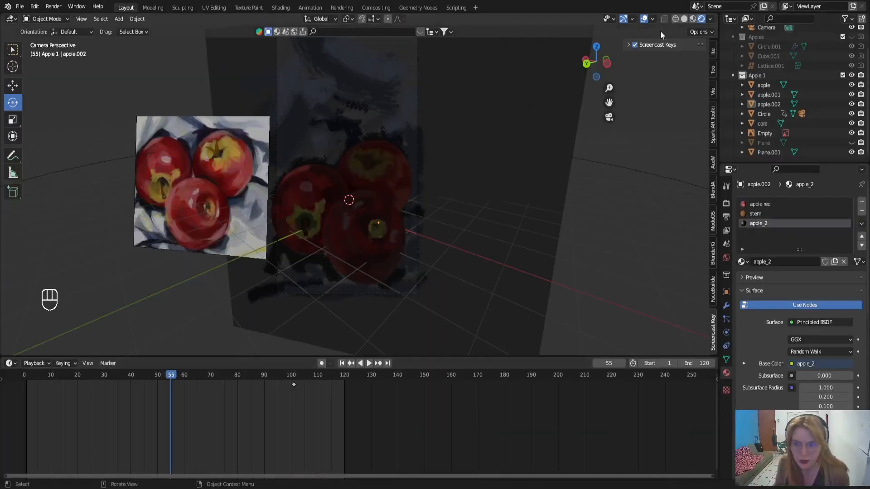
Examine the painted backdrop behind the apples in material preview, from the side and from the camera view
left_click(693, 19)
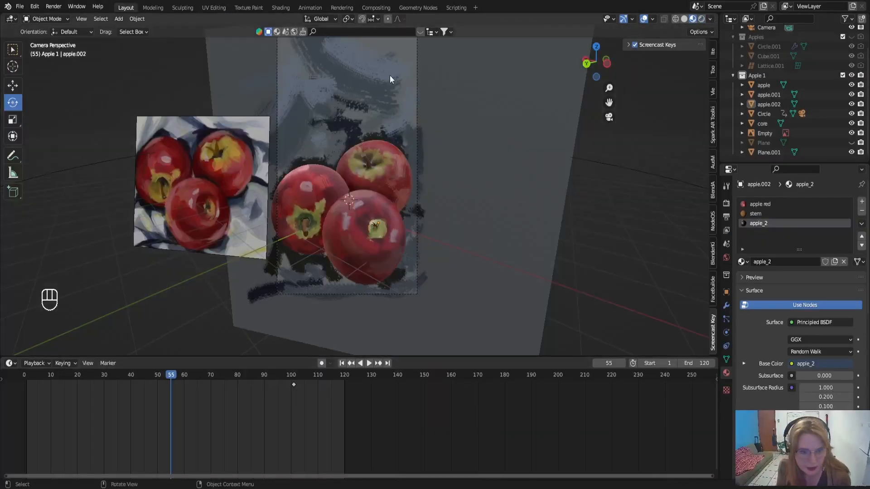
left_click(556, 187)
middle_click_drag(534, 196, 444, 207)
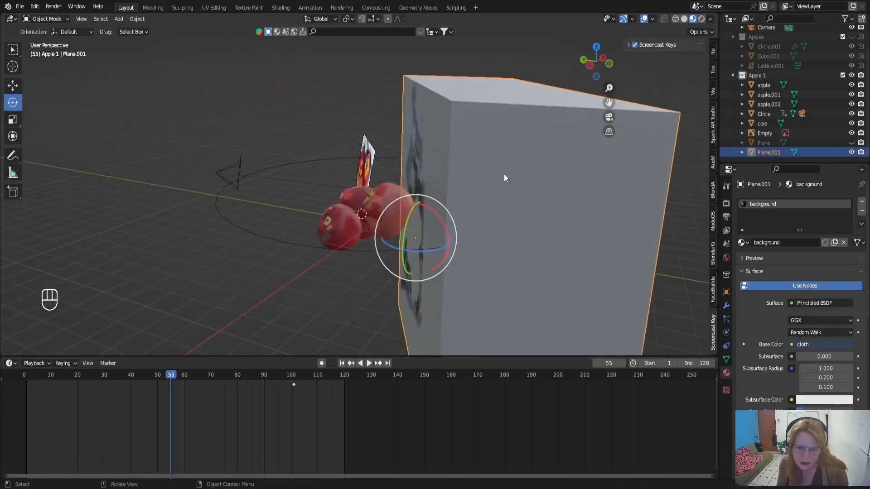
scroll(503, 173, "down", 3)
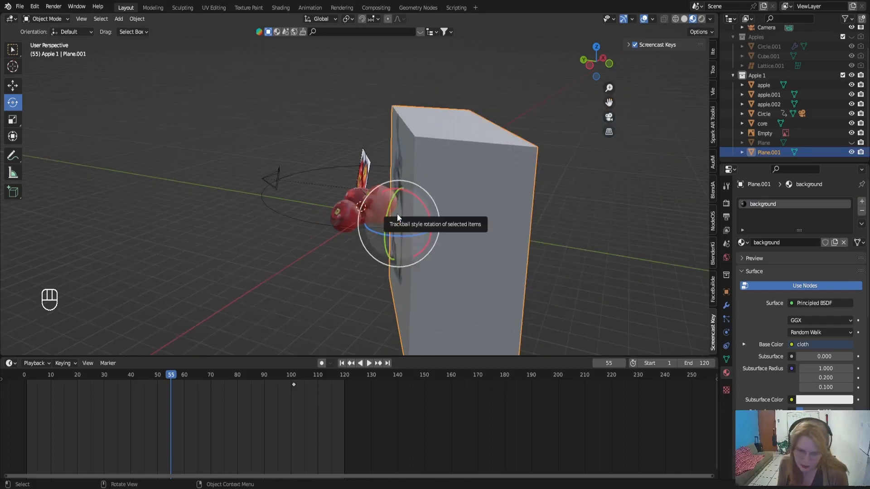
key("KP_0")
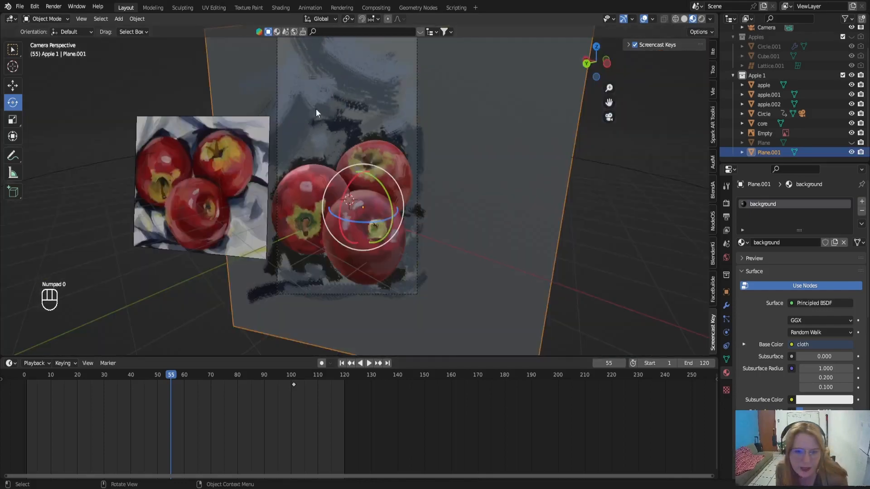
scroll(328, 129, "up", 2)
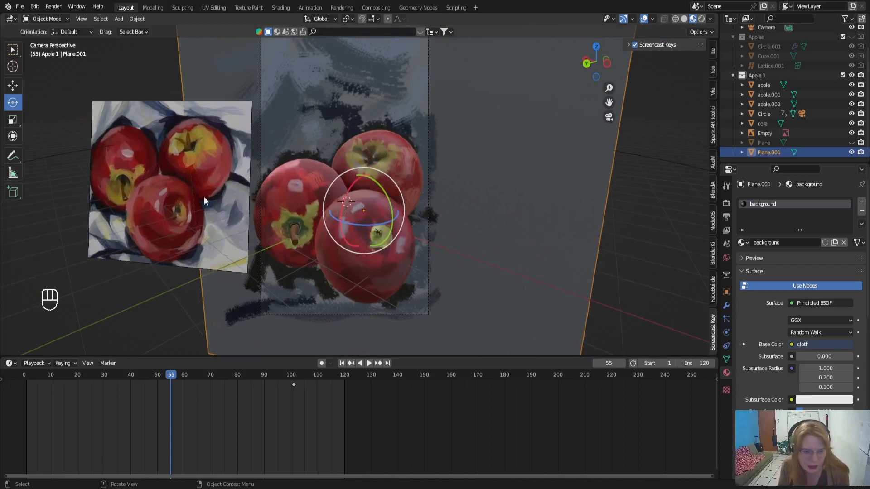
middle_click_drag(309, 189, 412, 180)
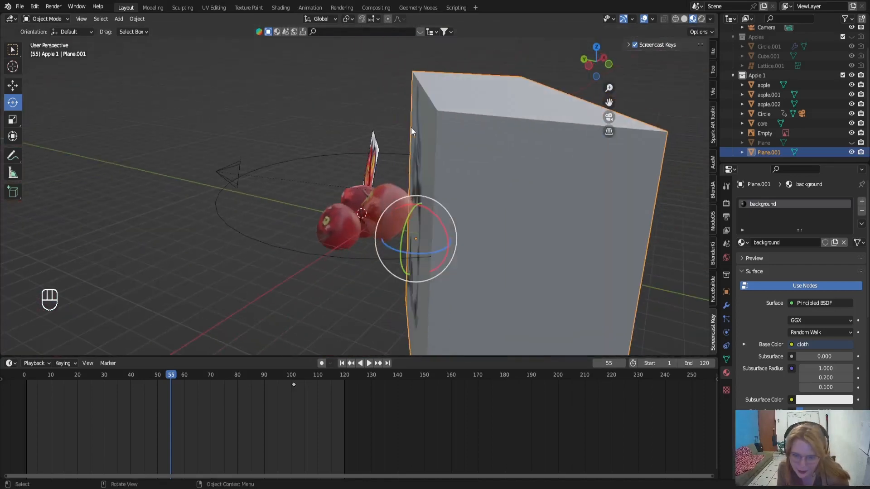
middle_click_drag(411, 127, 442, 107)
key("KP_0")
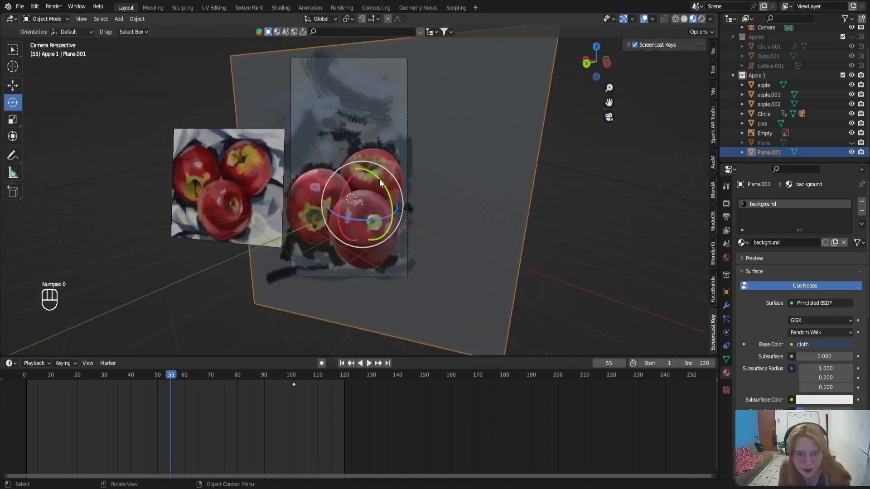
scroll(380, 179, "up", 1)
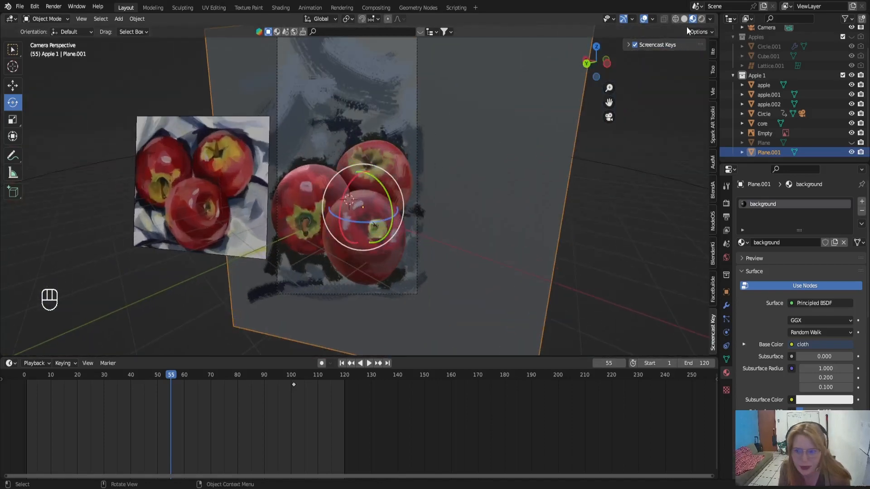
Show the scene in rendered shading and add a Plain Axes empty at the 3D cursor among the apples
left_click(701, 18)
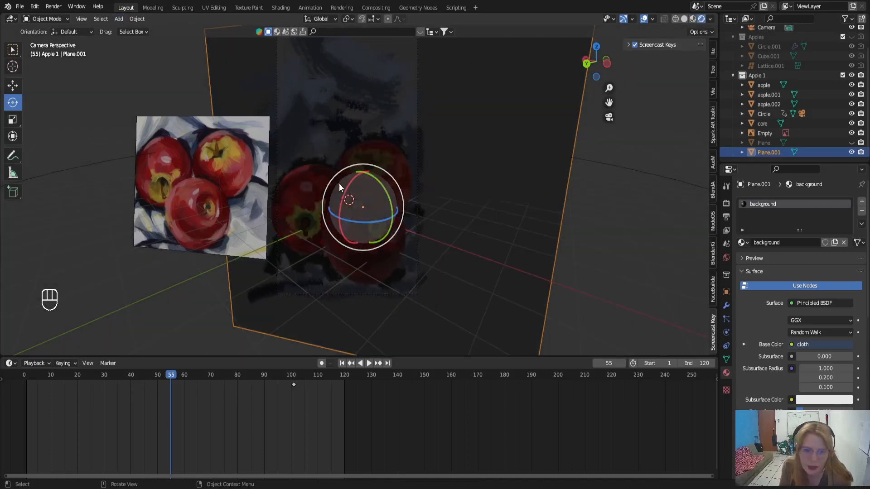
middle_click_drag(417, 222, 361, 284)
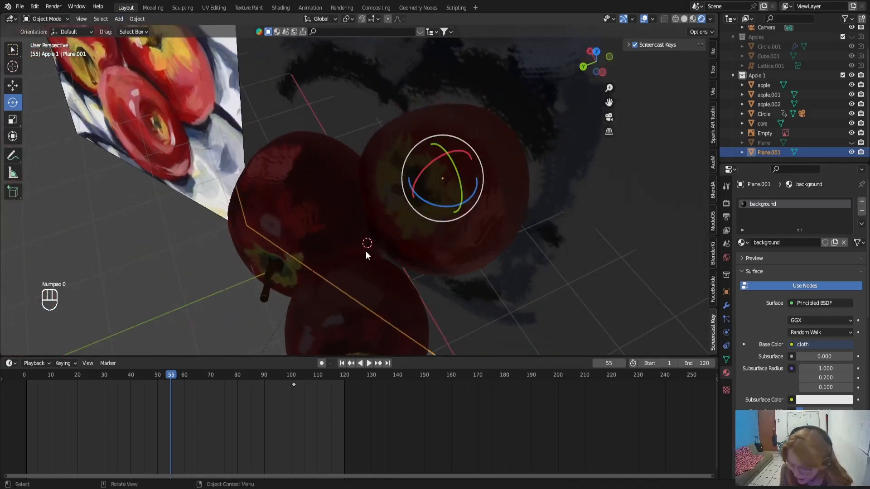
key("KP_0")
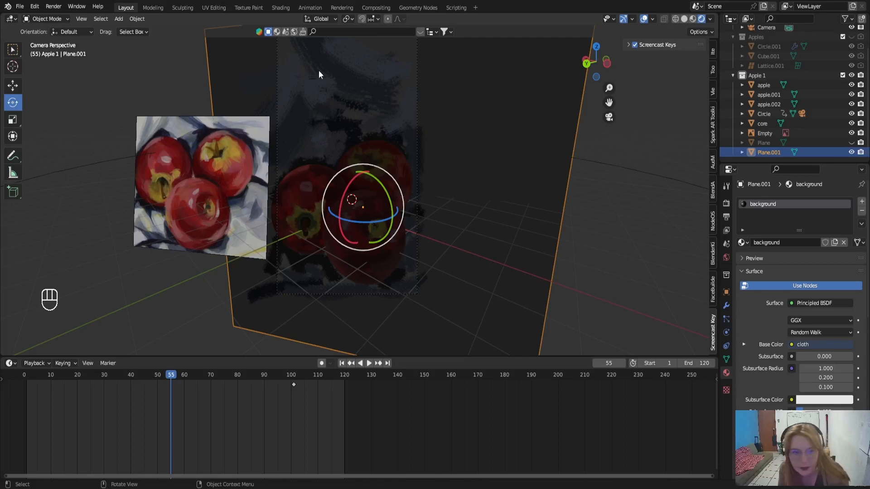
left_click(118, 19)
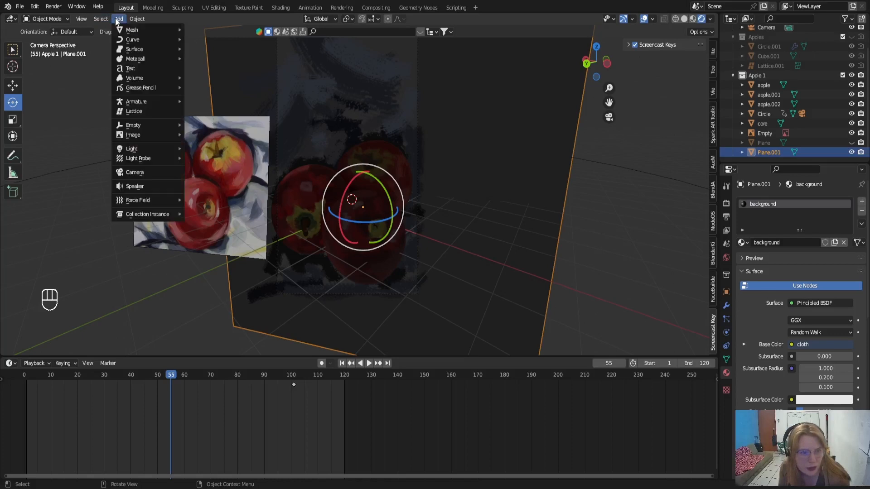
mouse_move(159, 127)
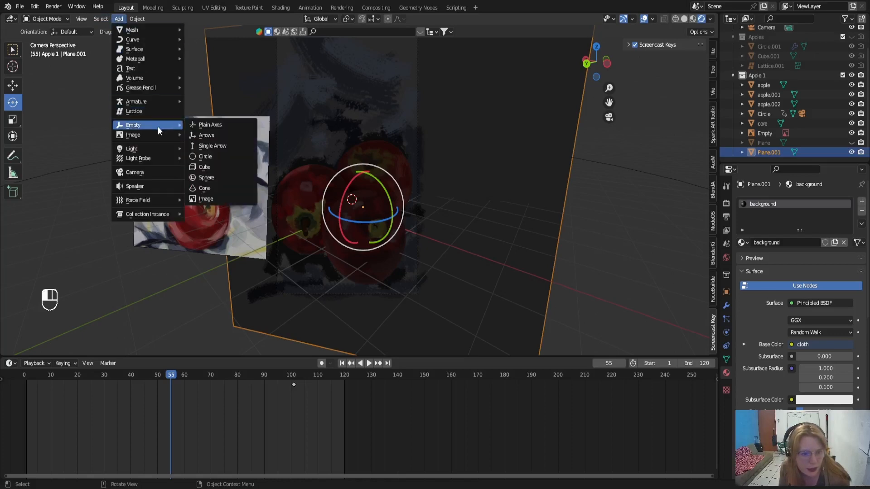
left_click(207, 130)
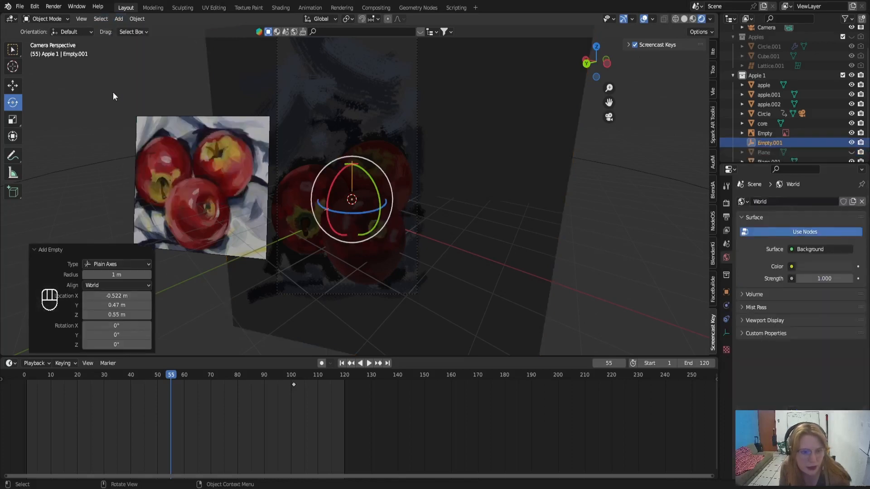
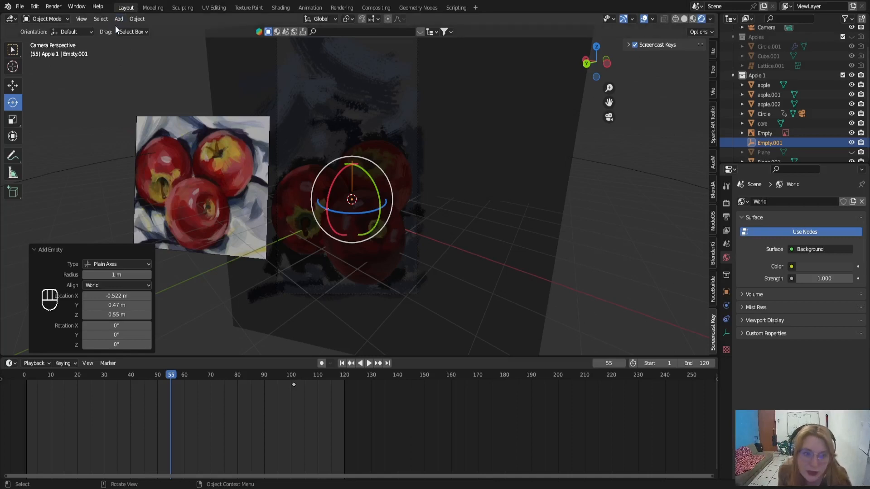
Add a three-point setup of area lights for the empty with the Tri-Lighting Creator, at 5 m distance and base energy 3
left_click(118, 20)
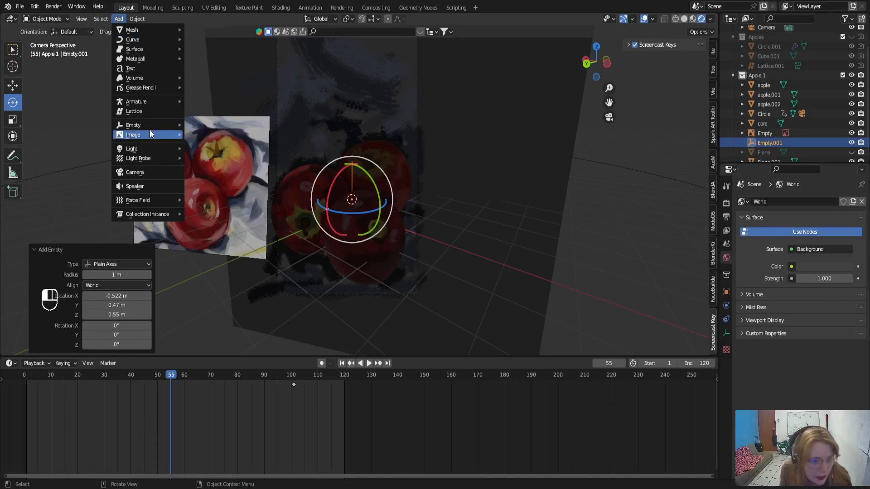
mouse_move(149, 145)
left_click(220, 188)
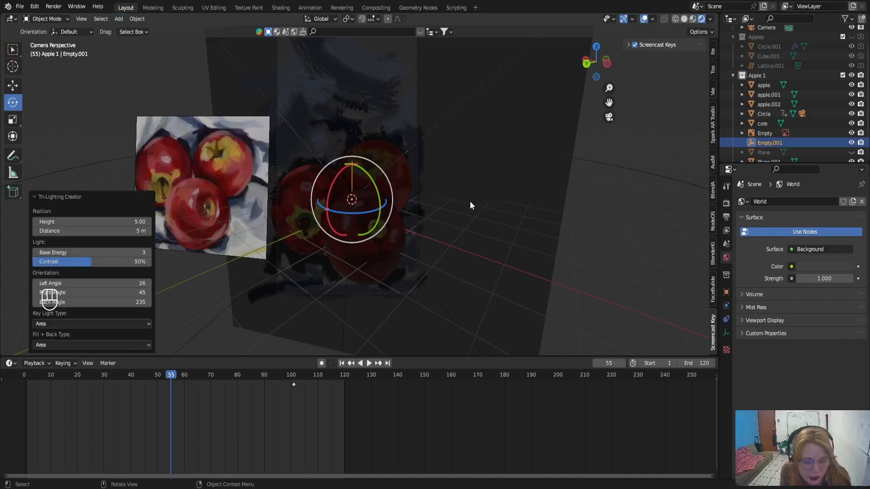
Set the power of the TriLamp-Key area light to 100 W and check its effect on the apples
scroll(470, 202, "down", 2)
scroll(470, 202, "up", 1)
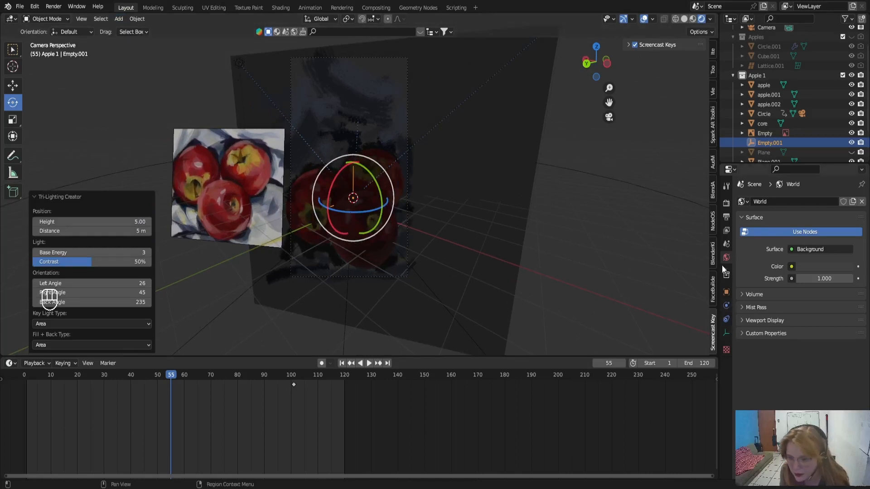
scroll(769, 148, "down", 2)
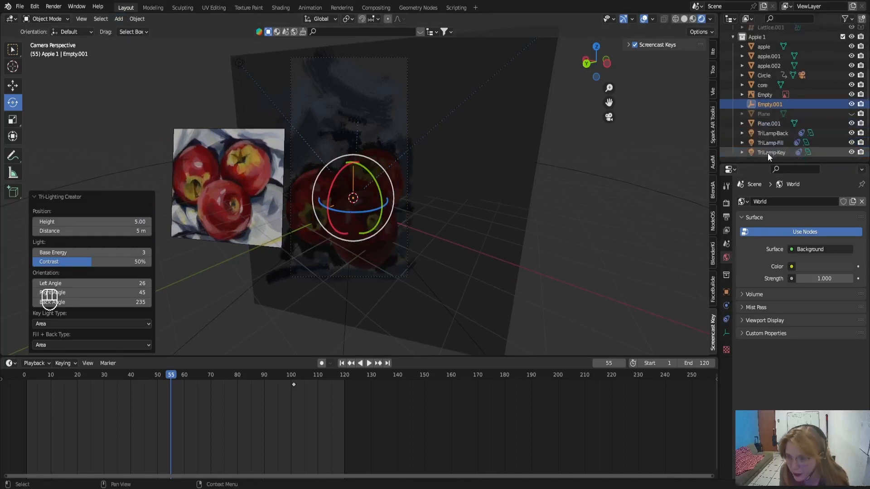
left_click(768, 132)
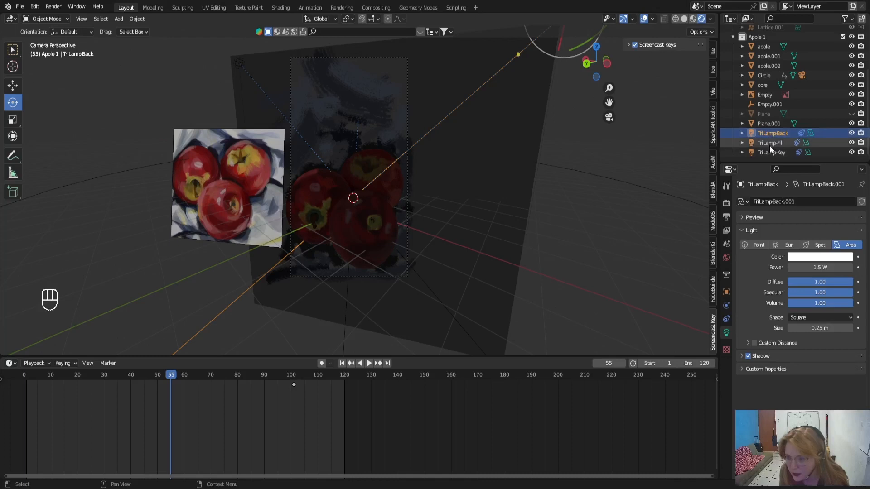
left_click(769, 144)
left_click(772, 154)
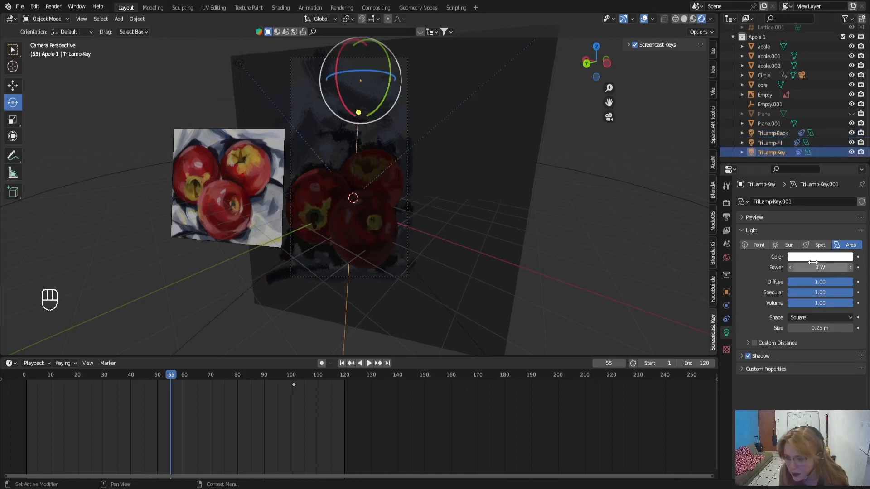
left_click(816, 267)
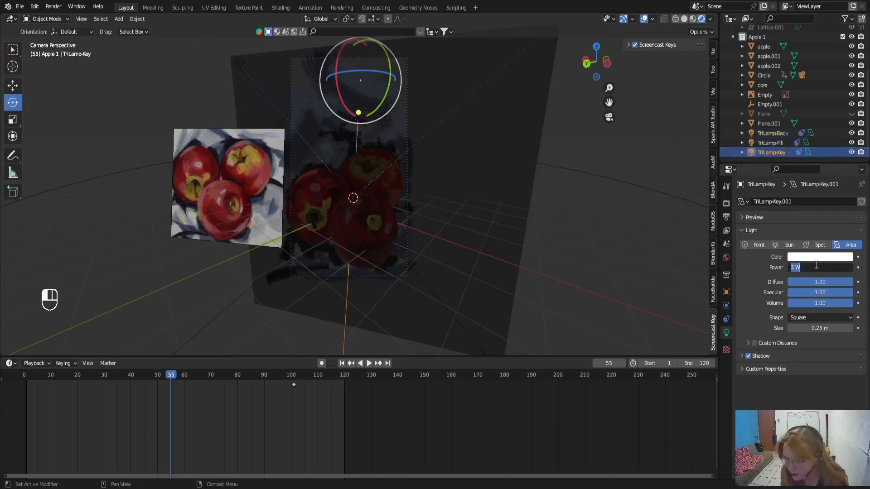
type("1000")
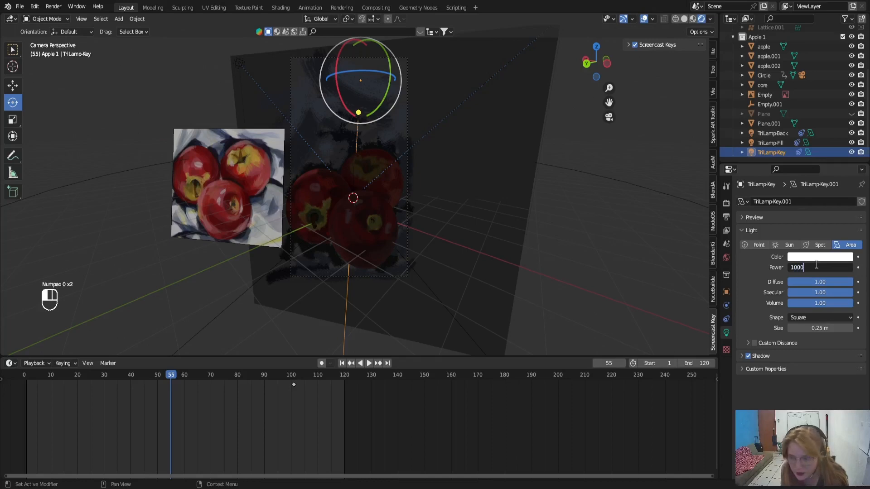
key("BackSpace")
key("Return")
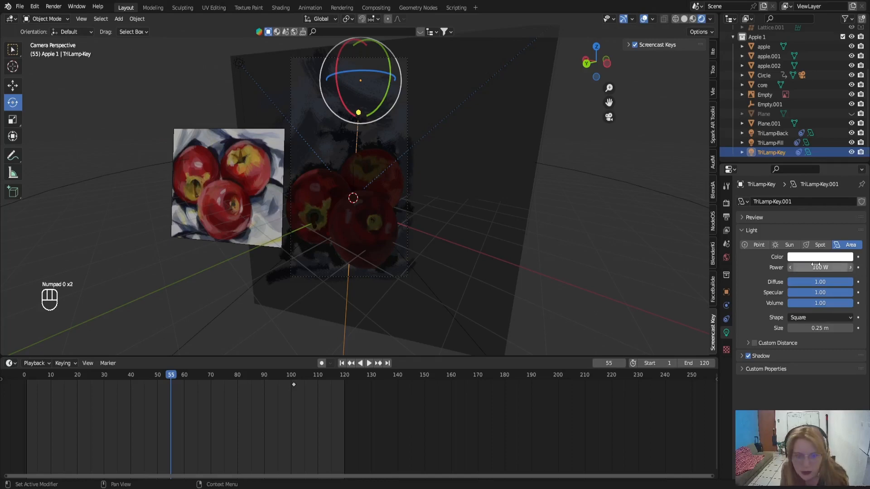
middle_click_drag(447, 197, 398, 217)
scroll(398, 217, "down", 6)
scroll(398, 221, "up", 4)
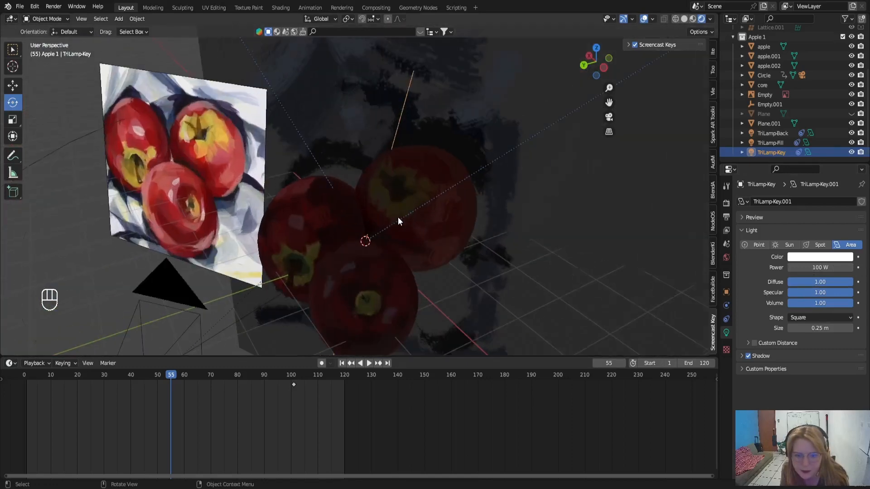
key("KP_0")
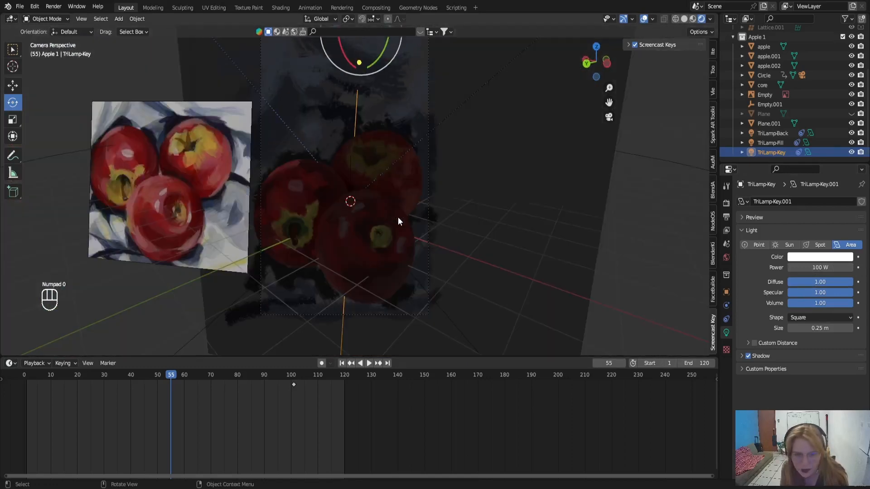
left_click(352, 175)
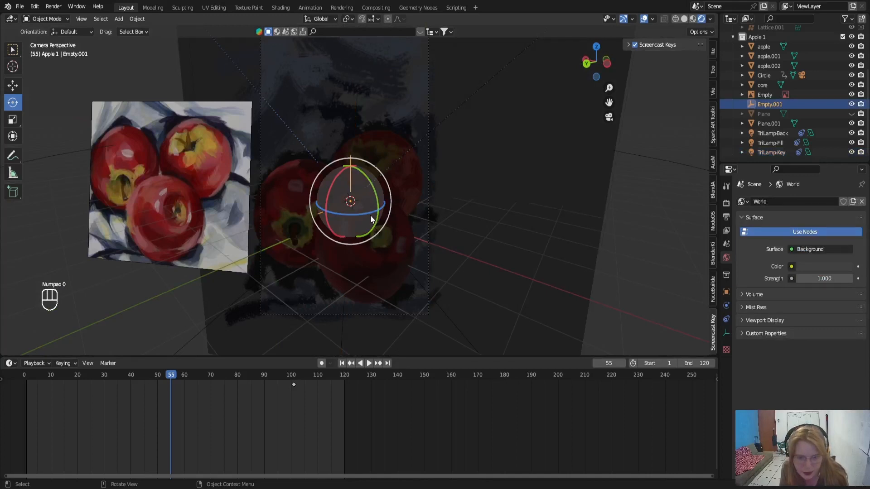
left_click_drag(375, 216, 352, 212)
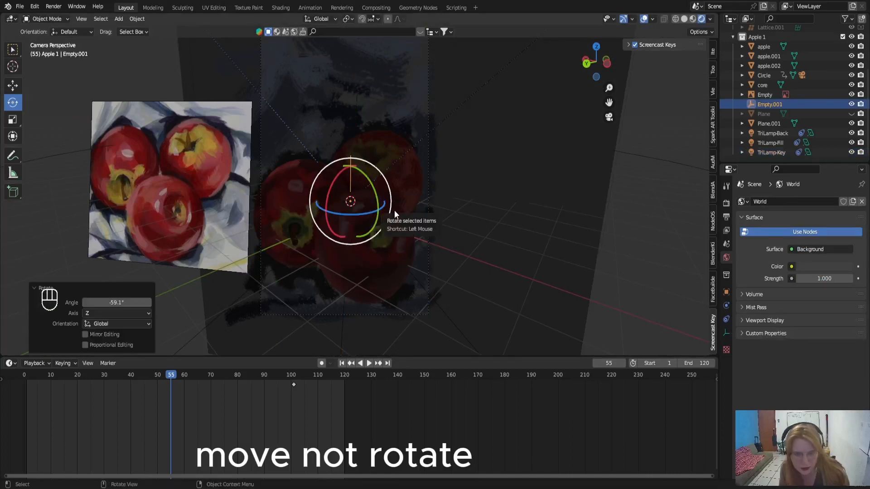
key("ctrl+z")
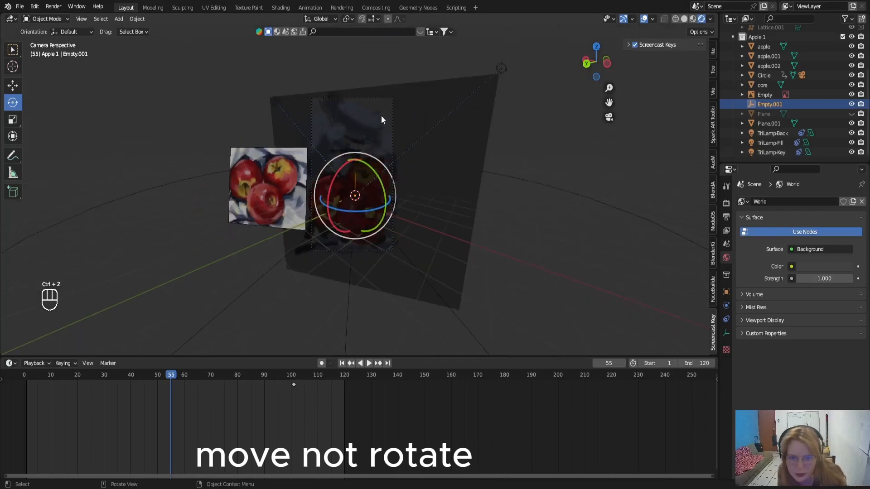
Move the TriLamp-Back light about 3.79 m along Y and -0.37 m along X, to the camera's side of the apples
scroll(382, 116, "up", 4)
scroll(446, 125, "down", 3)
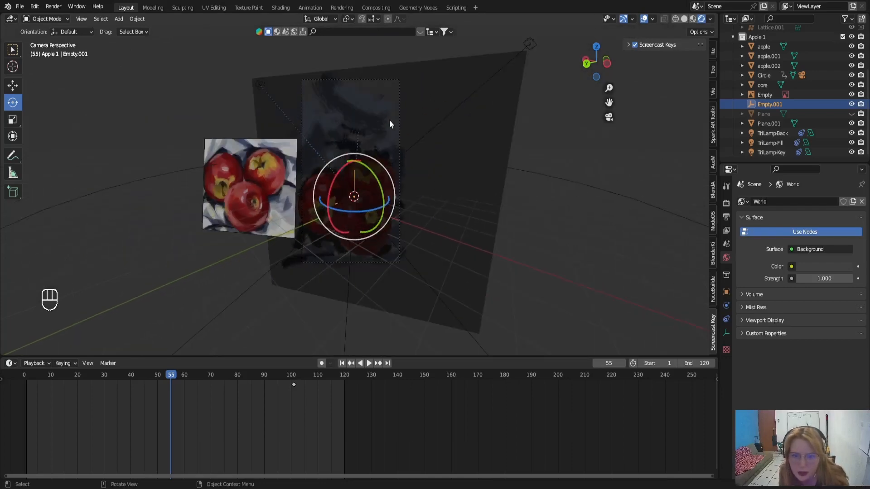
middle_click_drag(391, 115, 319, 206)
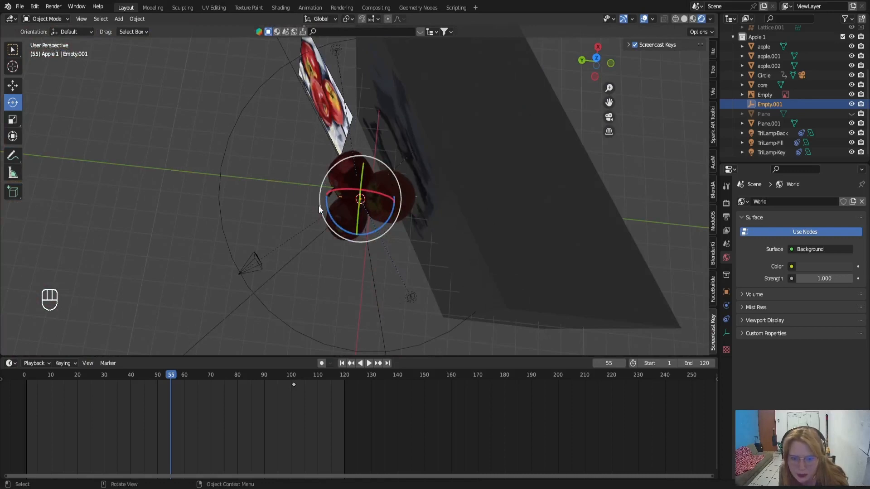
left_click(411, 298)
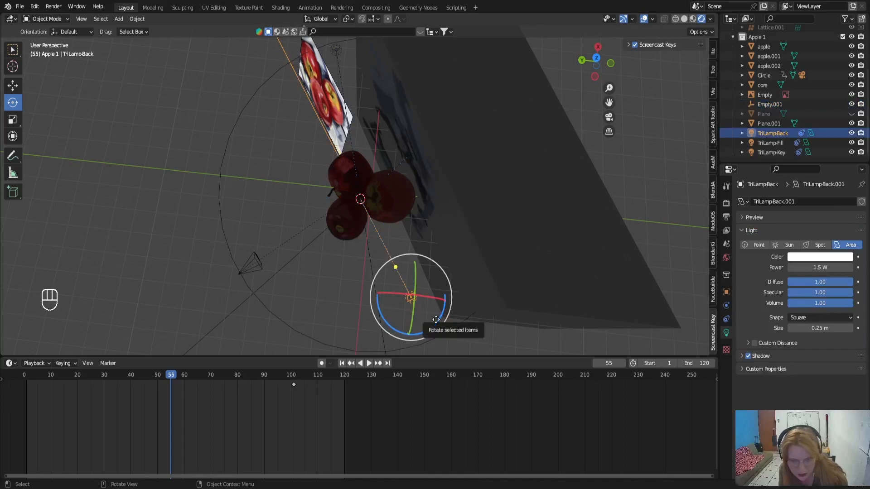
key("g")
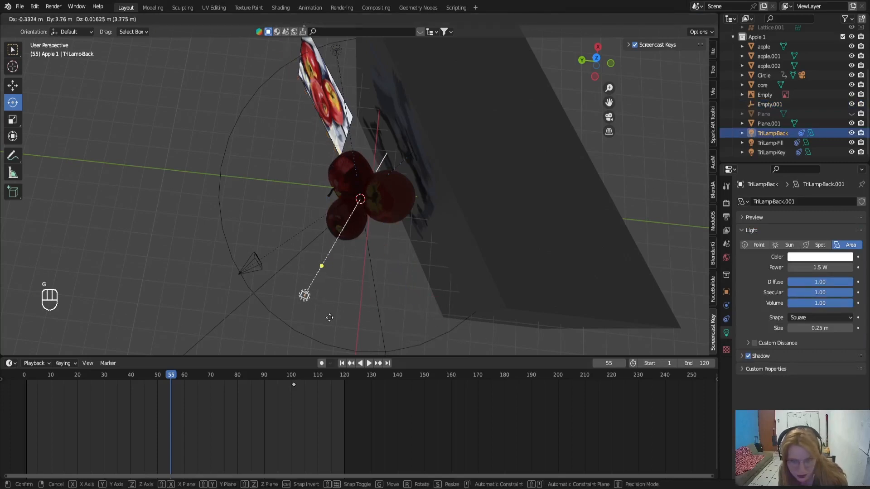
left_click(328, 319)
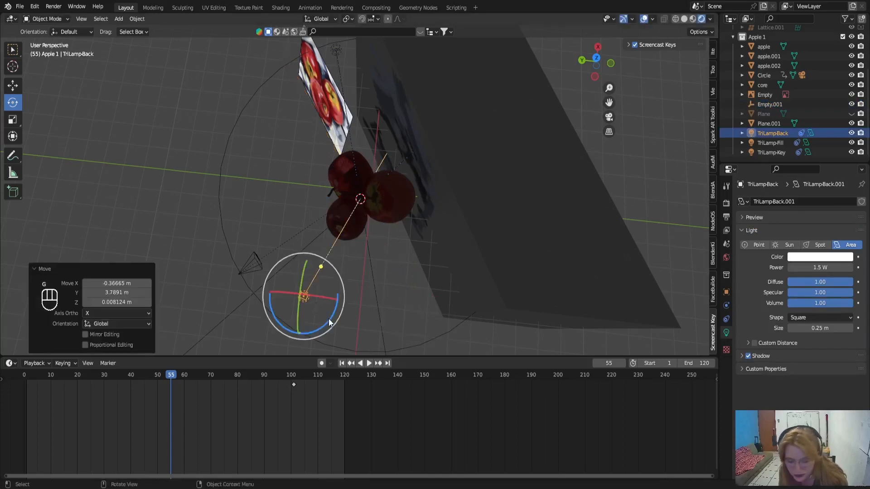
key("KP_0")
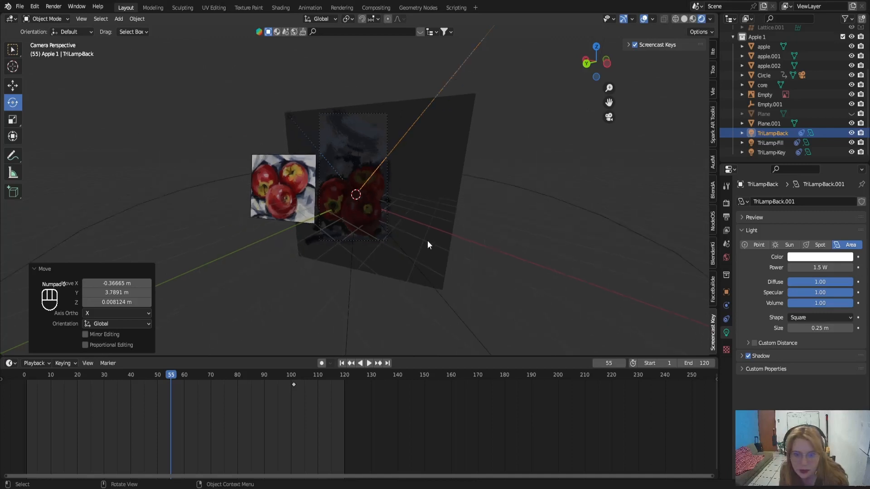
Set the TriLamp-Back light's power to 100 W and inspect the apples through the camera
scroll(491, 136, "up", 5)
scroll(494, 150, "down", 5)
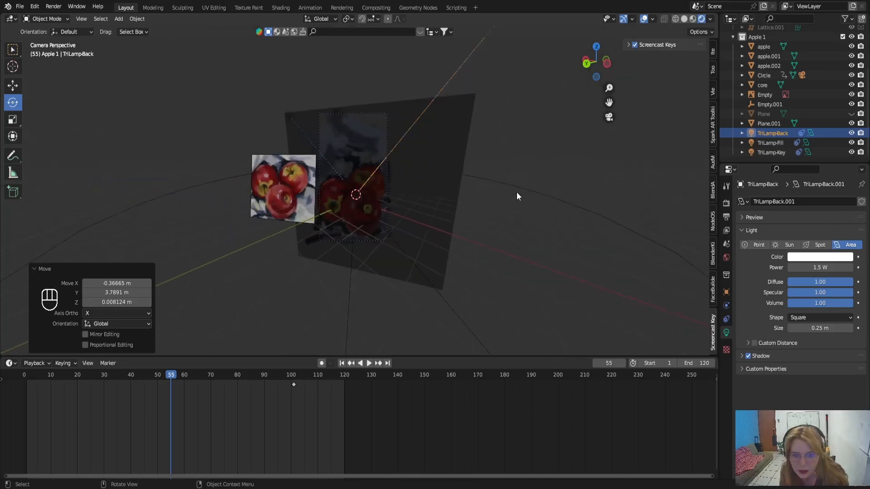
scroll(517, 193, "up", 1)
left_click(820, 267)
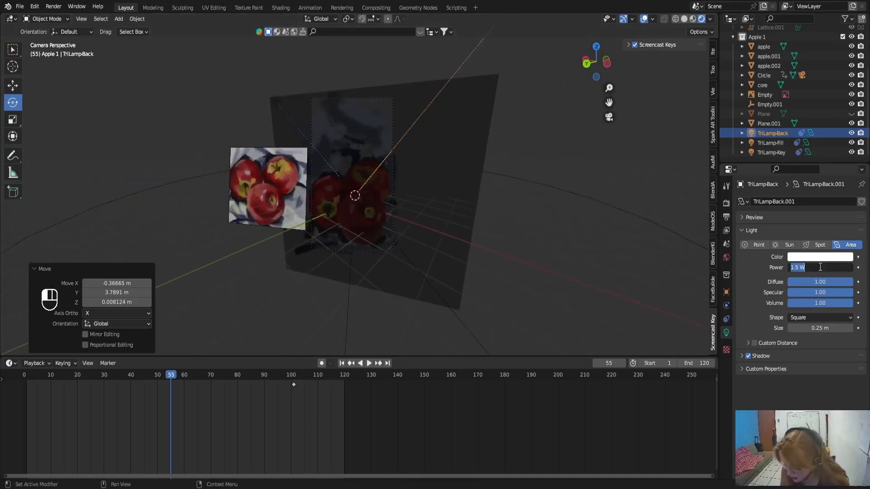
type("150")
key("Return")
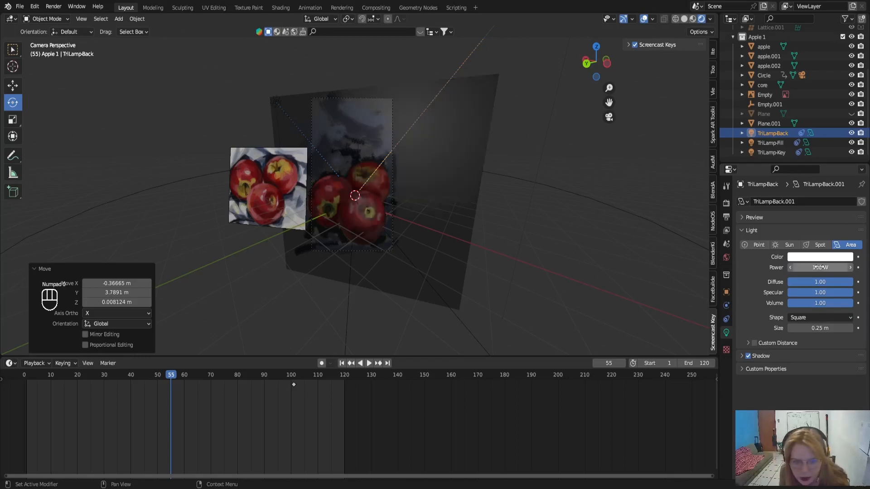
scroll(483, 224, "up", 4)
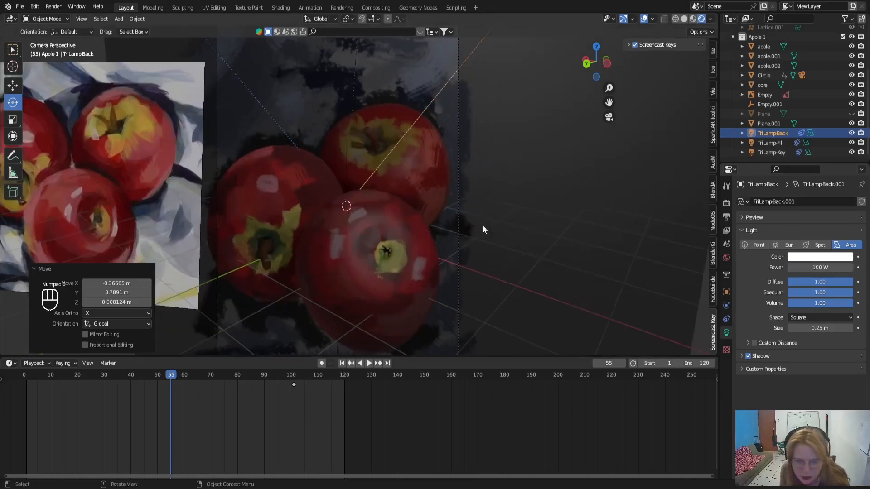
Raise the TriLamp-Back light's power to 500 W and check the lit apples and backdrop
scroll(482, 225, "down", 2)
left_click(818, 267)
type("500")
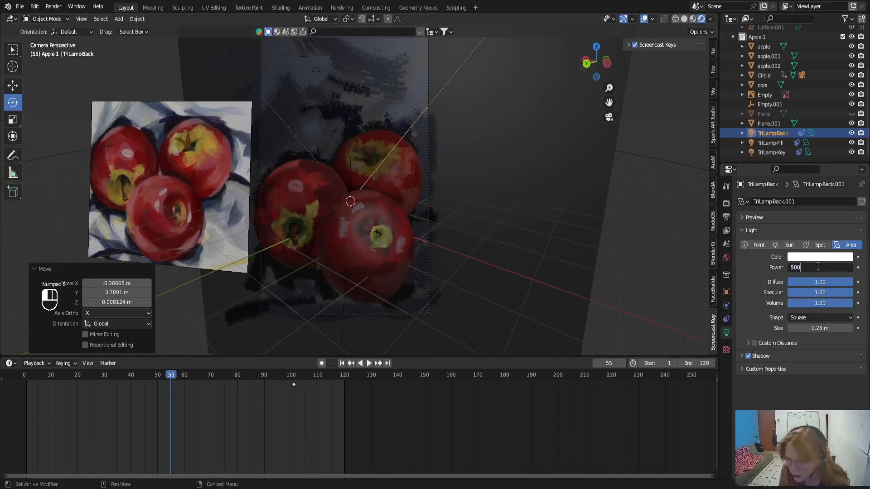
key("Return")
key("KP_0")
scroll(396, 243, "up", 2)
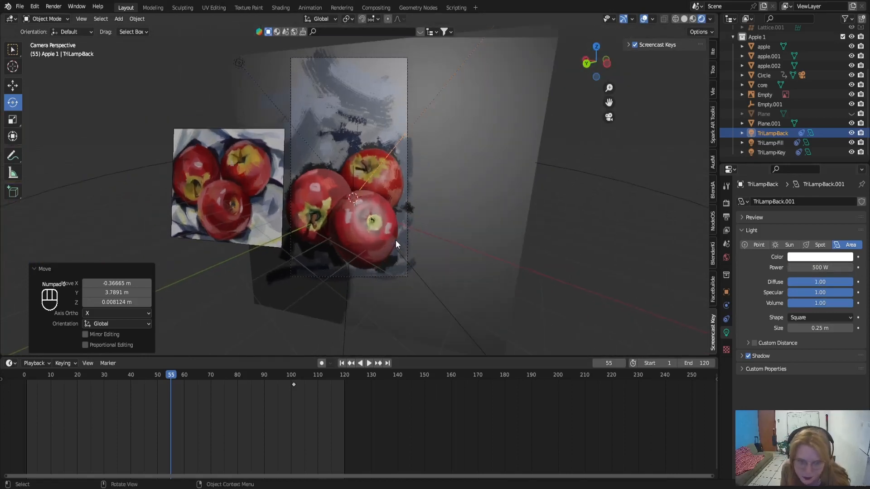
Reduce the TriLamp-Back light's power, trying 400 W first and settling on 300 W
left_click(820, 257)
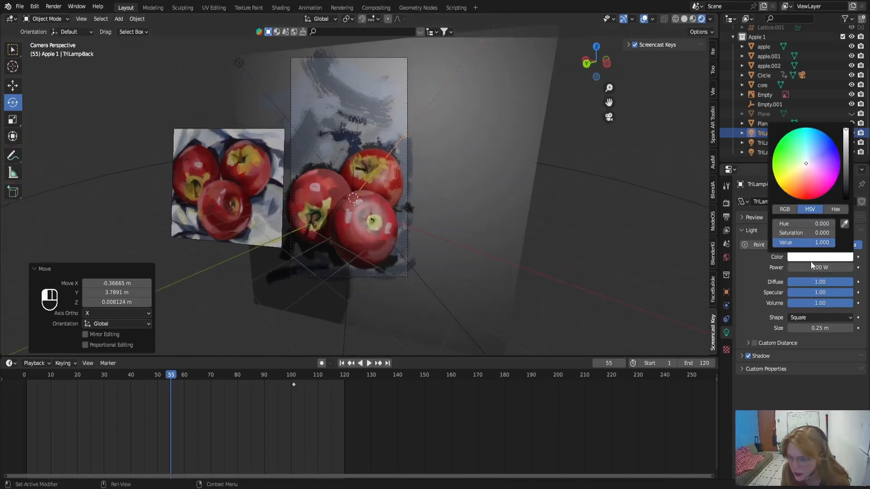
left_click(821, 267)
type("400")
key("Return")
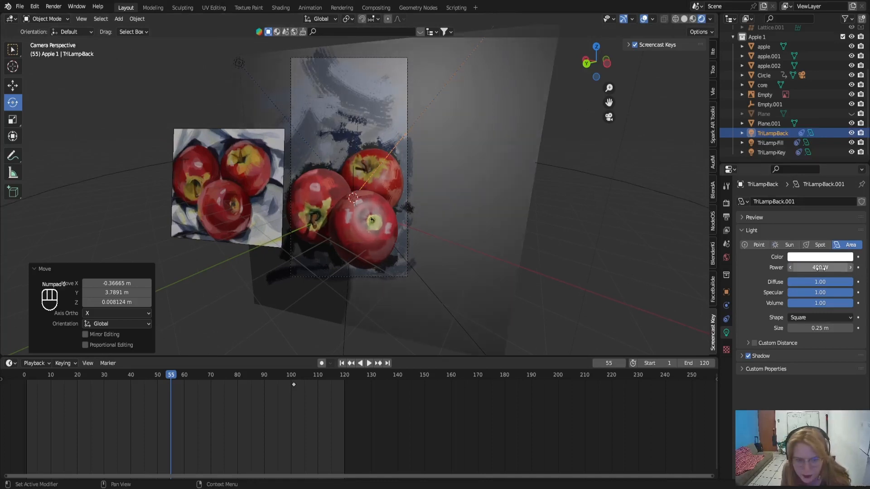
left_click(820, 267)
type("300")
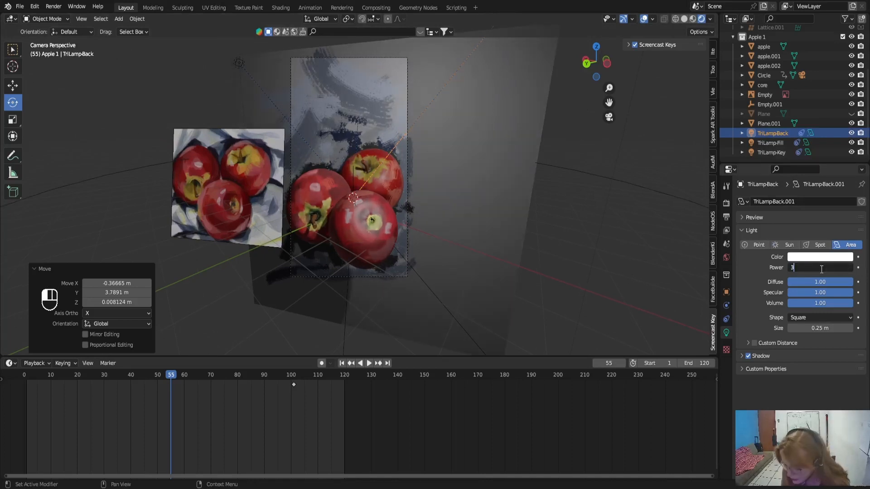
key("Return")
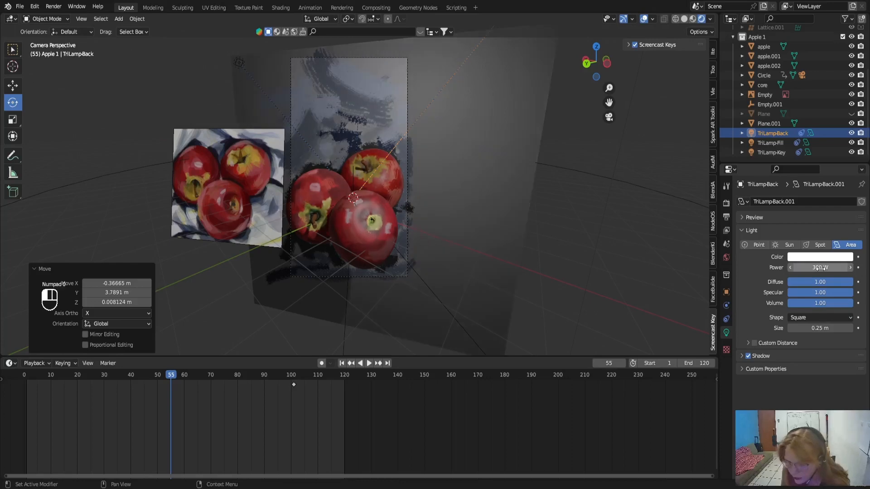
Set the TriLamp-Fill light's power to 50 W and compare the lit apples with the reference in the camera view
left_click(237, 63)
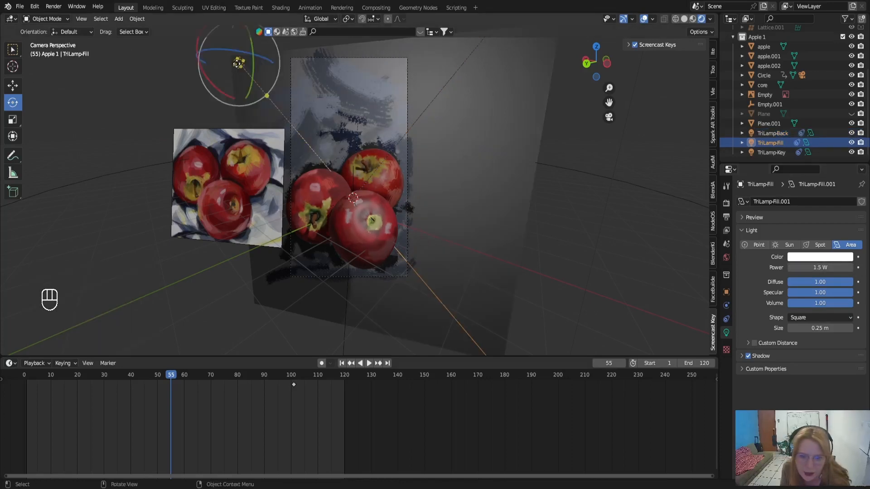
scroll(335, 199, "down", 3)
middle_click_drag(336, 199, 271, 263)
scroll(272, 263, "down", 7)
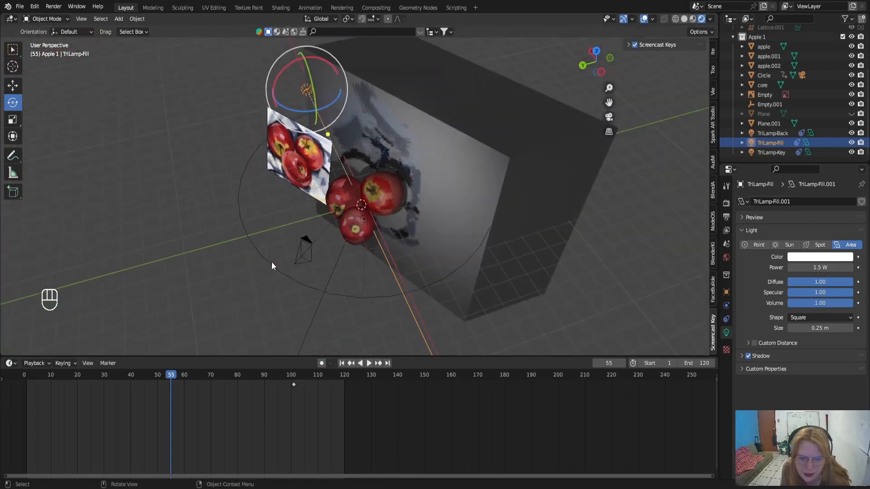
key("KP_0")
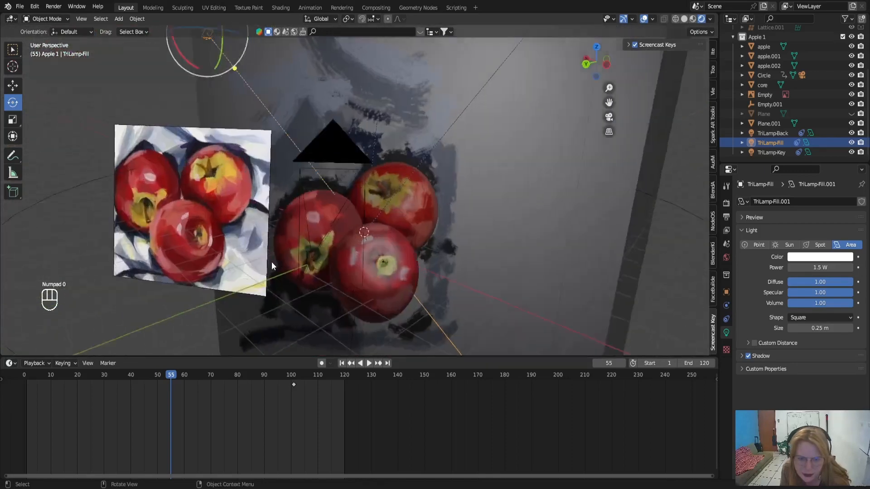
left_click(820, 267)
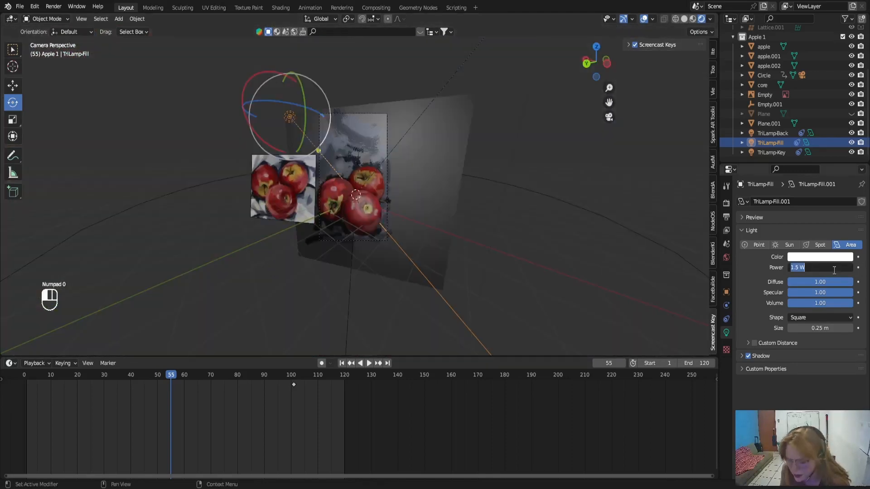
type("50")
key("Return")
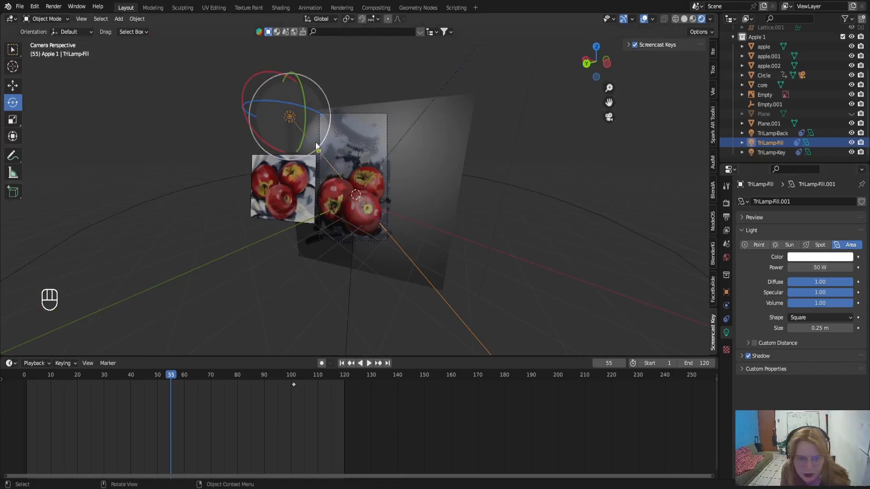
scroll(316, 142, "up", 2)
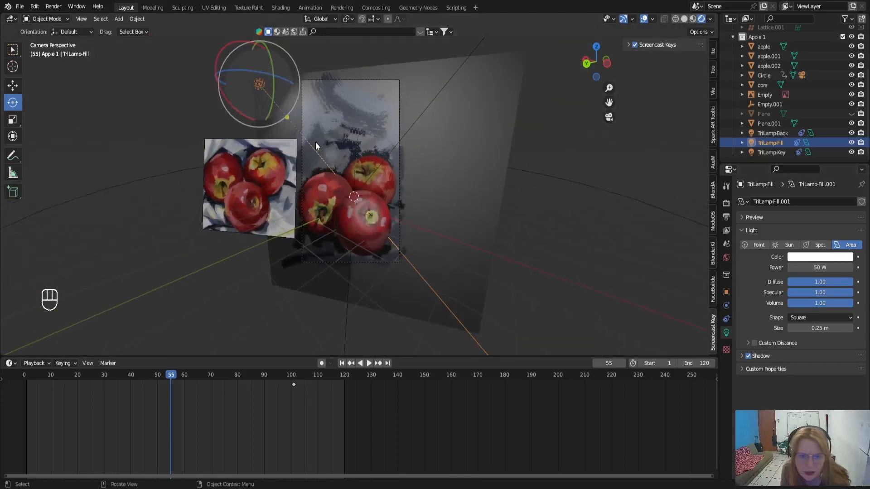
scroll(315, 143, "up", 2)
scroll(315, 142, "down", 2)
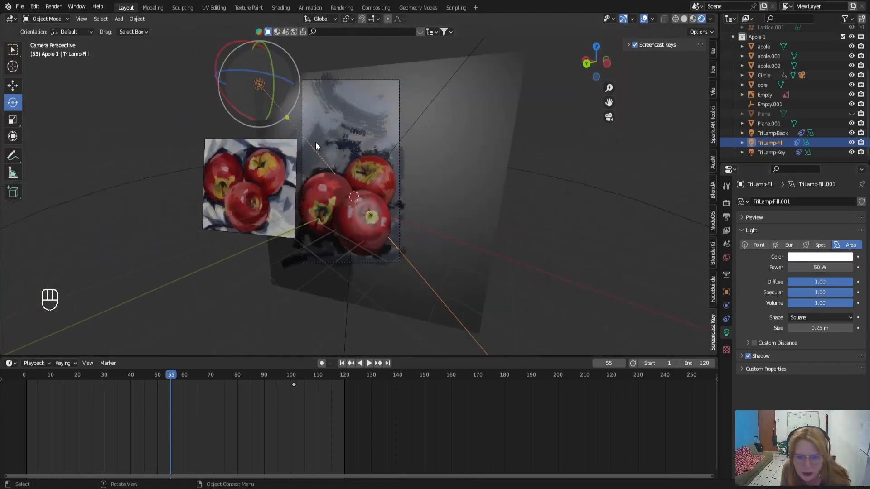
Move the TriLamp-Key light about 1.19 m in X, 3.18 m in Y and 1.82 m in Z, in front of the backdrop
left_click(436, 141)
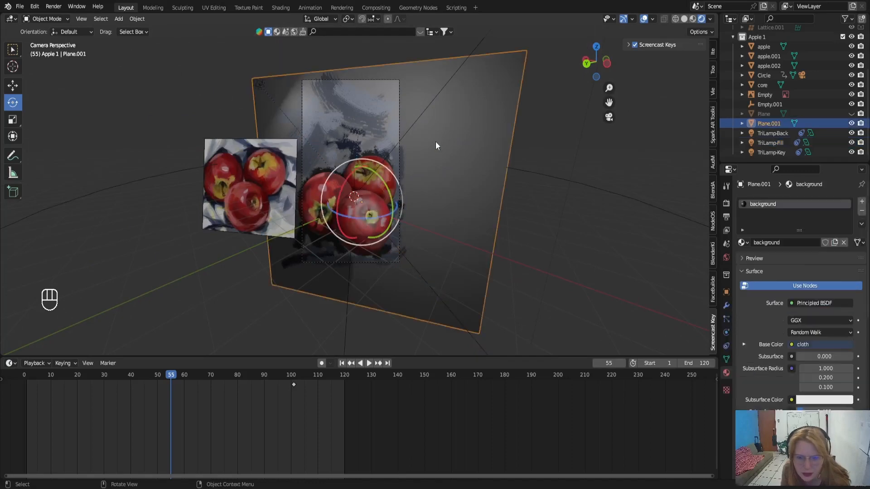
scroll(436, 141, "down", 2)
middle_click_drag(448, 91, 351, 202)
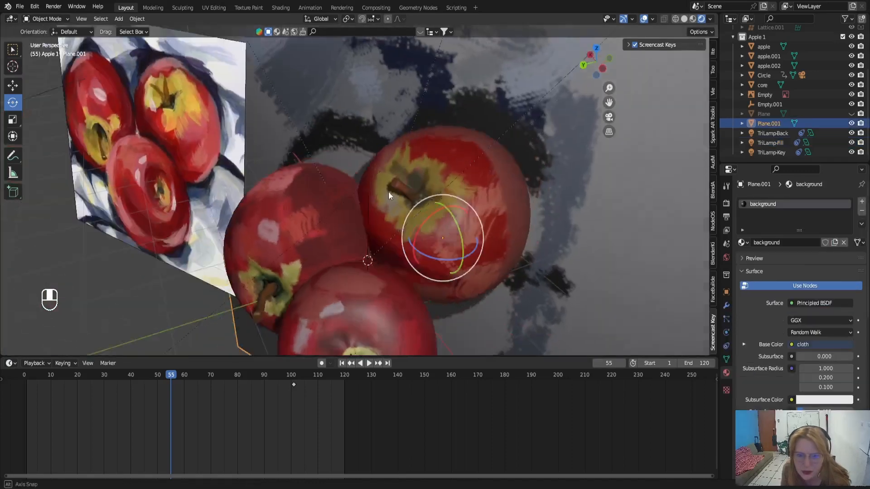
scroll(351, 201, "down", 10)
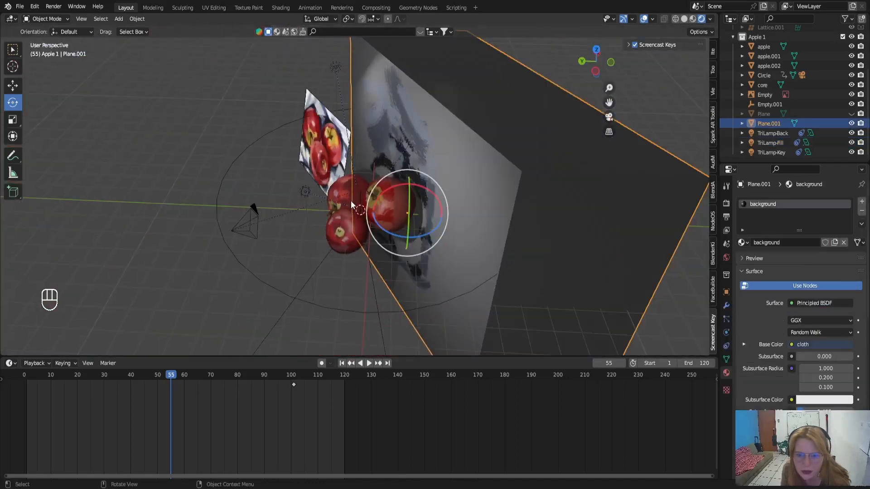
scroll(352, 205, "up", 4)
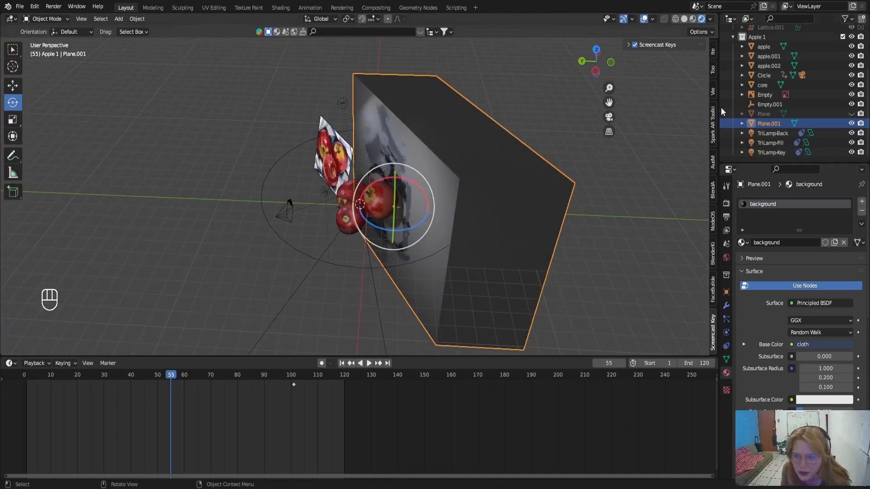
left_click(767, 135)
left_click(769, 143)
left_click(772, 153)
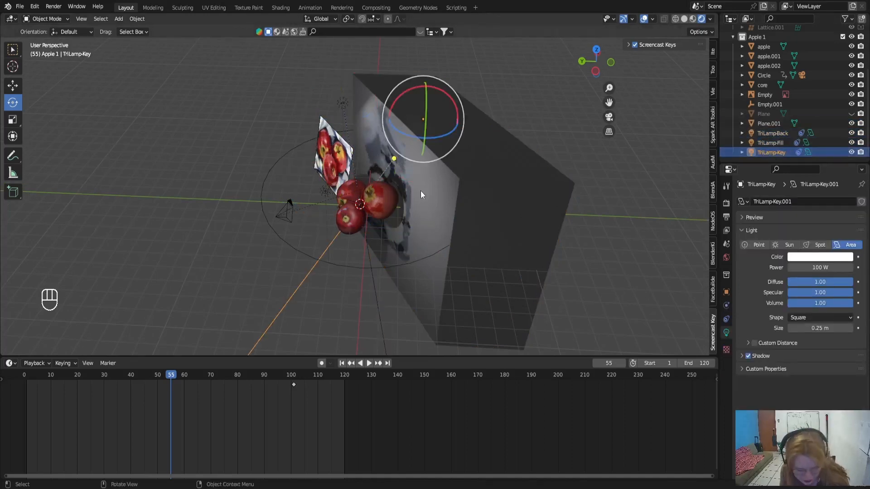
key("g")
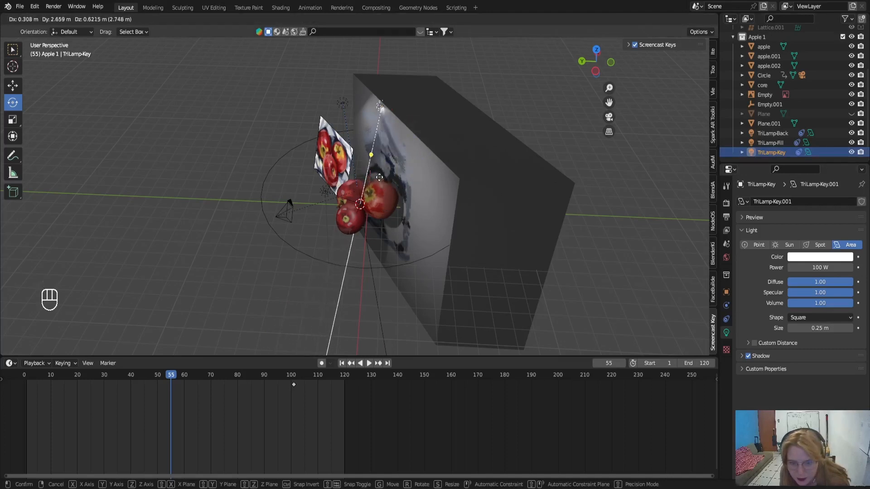
left_click(370, 162)
Move the TriLamp-Key light about -2 m in X, -0.43 m in Y and 0.27 m in Z, and check the apples through the camera
middle_click_drag(370, 162, 313, 247)
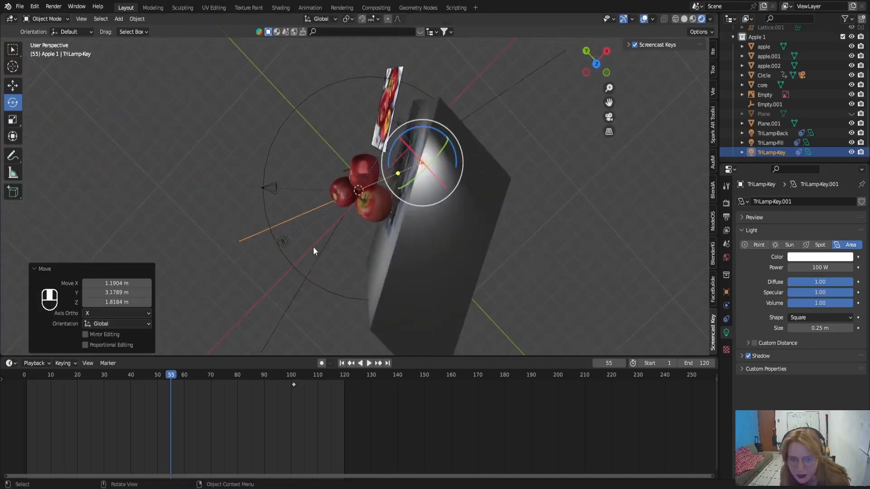
key("g")
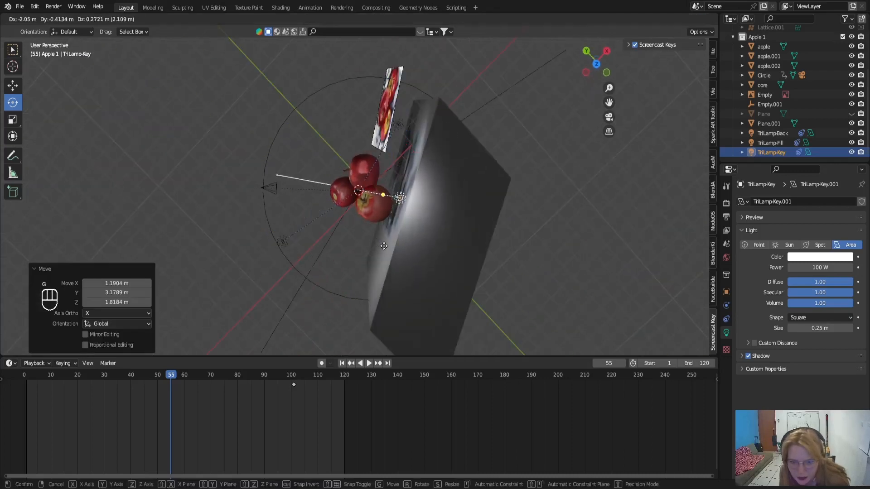
left_click(384, 246)
key("KP_0")
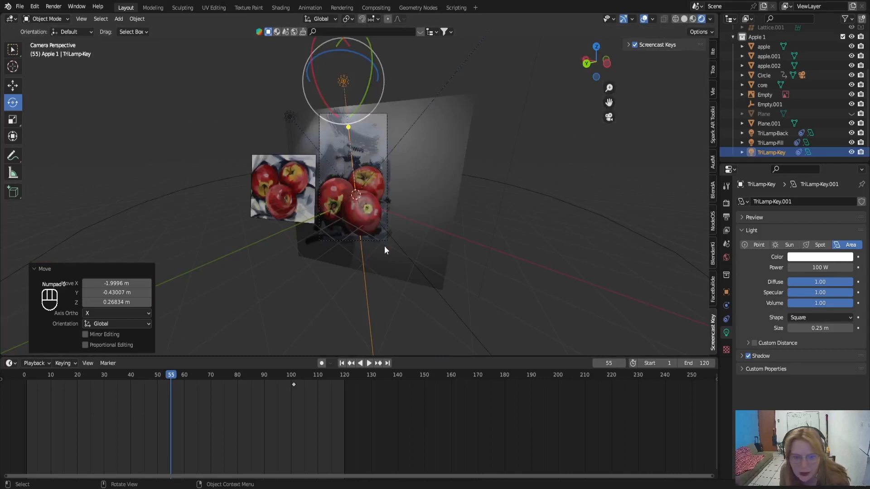
scroll(384, 246, "up", 4)
scroll(384, 246, "up", 1)
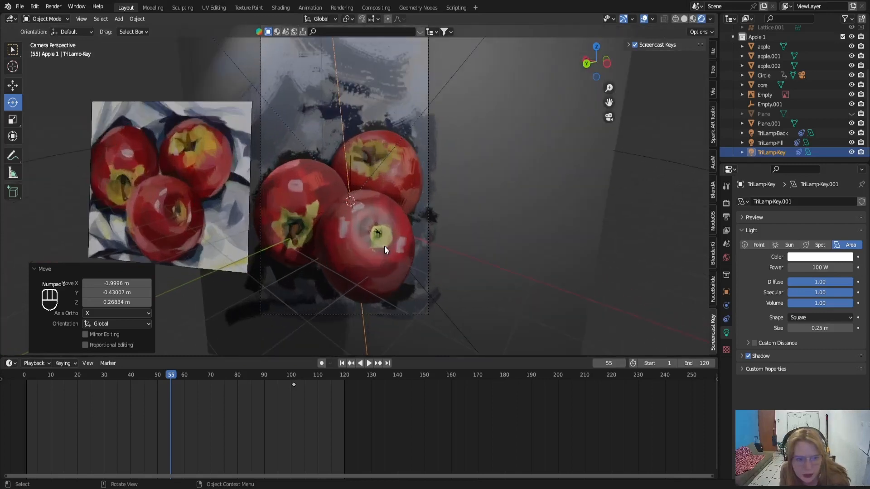
Set the TriLamp-Key light's power to 50 W, compare the lit apples with the reference, and deselect the light
left_click(815, 268)
type("50")
key("Return")
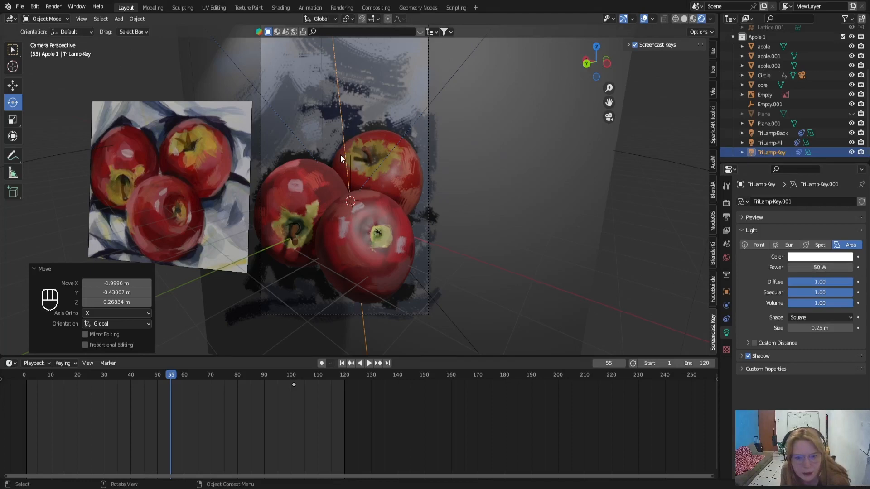
scroll(341, 154, "down", 4)
scroll(353, 172, "up", 6)
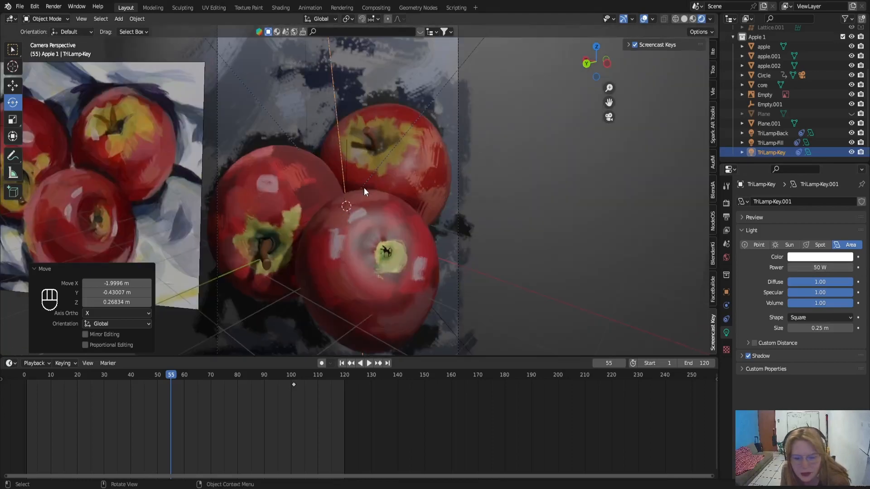
scroll(362, 175, "down", 2)
scroll(361, 170, "down", 1)
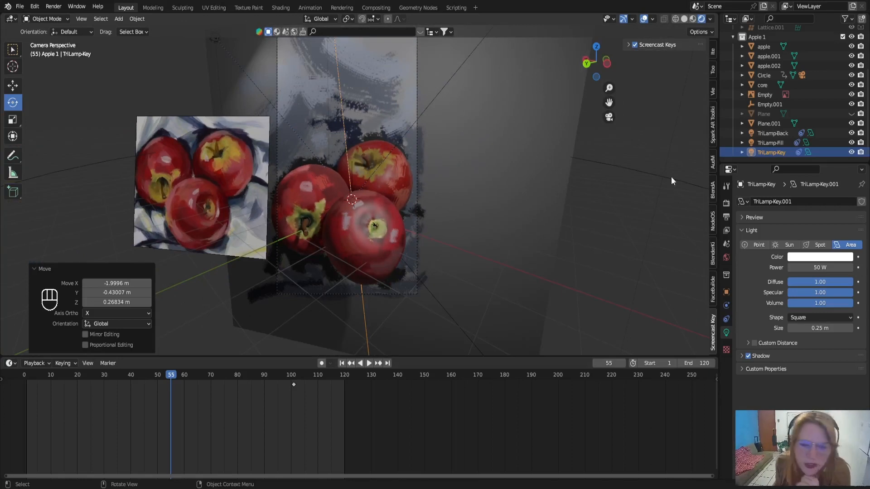
left_click(550, 237)
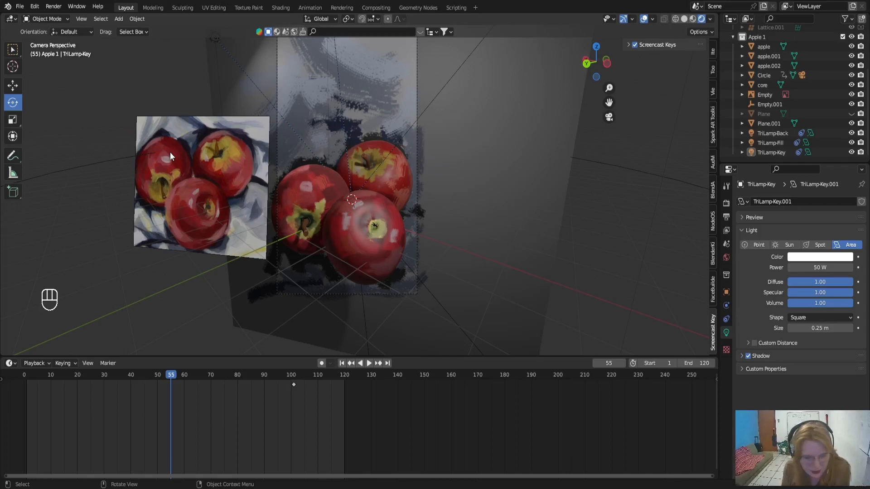
Switch to the Texture Paint workspace, select the backdrop plane, and save its cloth texture image
left_click(283, 9)
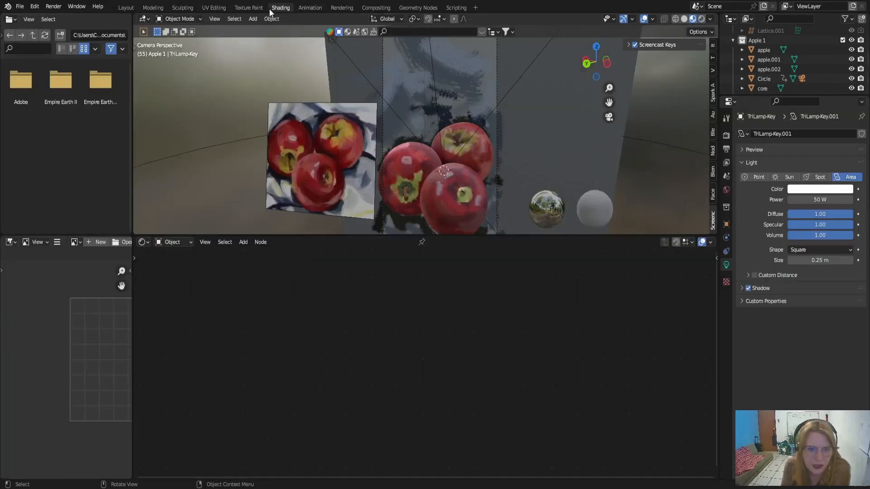
left_click(239, 8)
scroll(242, 225, "up", 4)
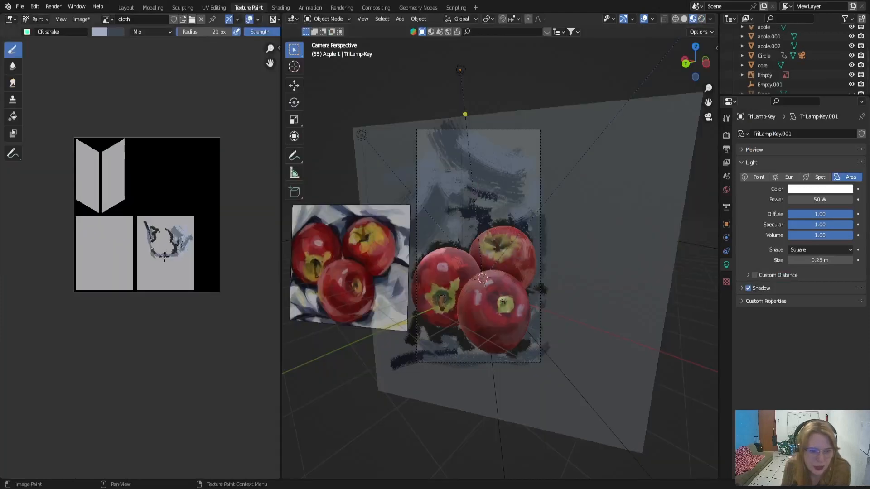
left_click(617, 168)
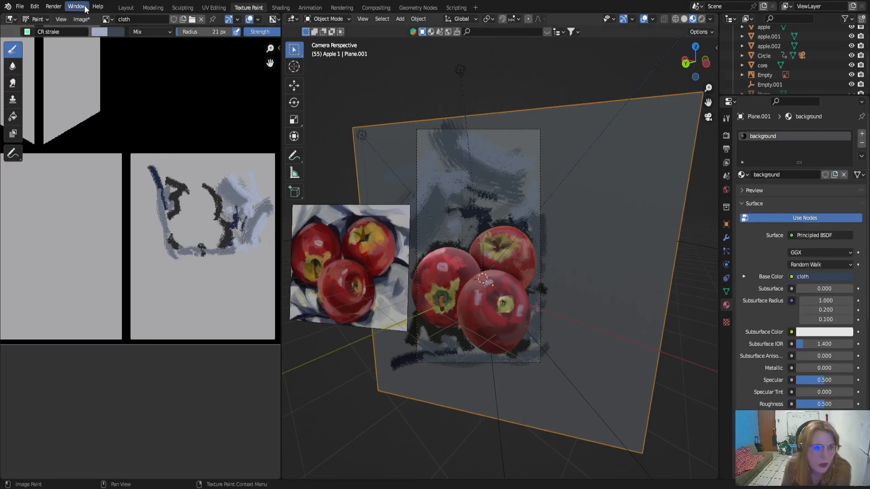
left_click(83, 19)
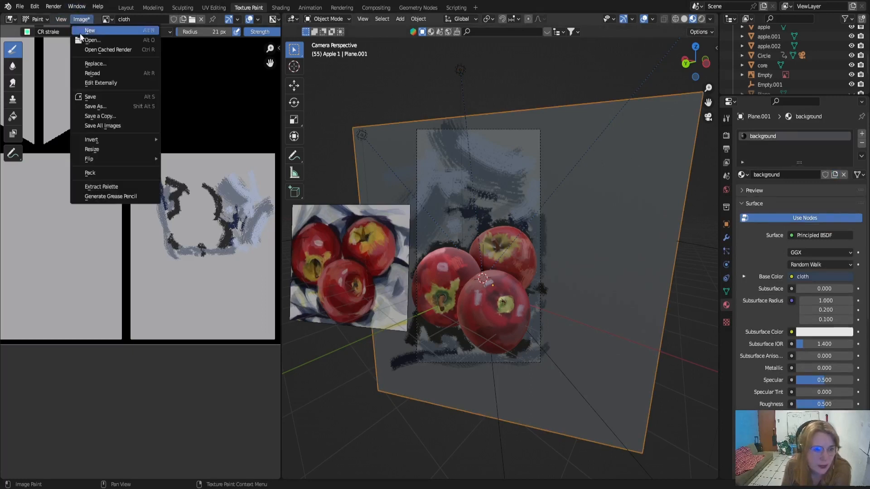
left_click(94, 97)
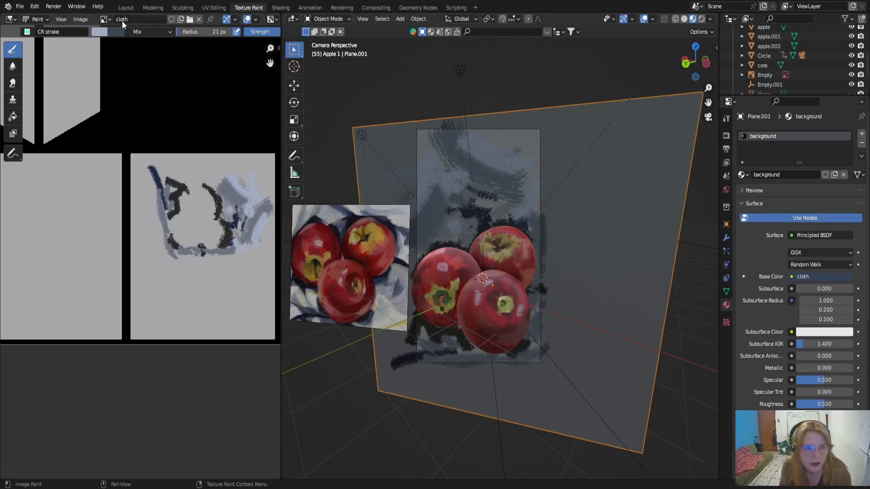
Display the apple_red texture in the image editor and save it
left_click(105, 19)
left_click(117, 33)
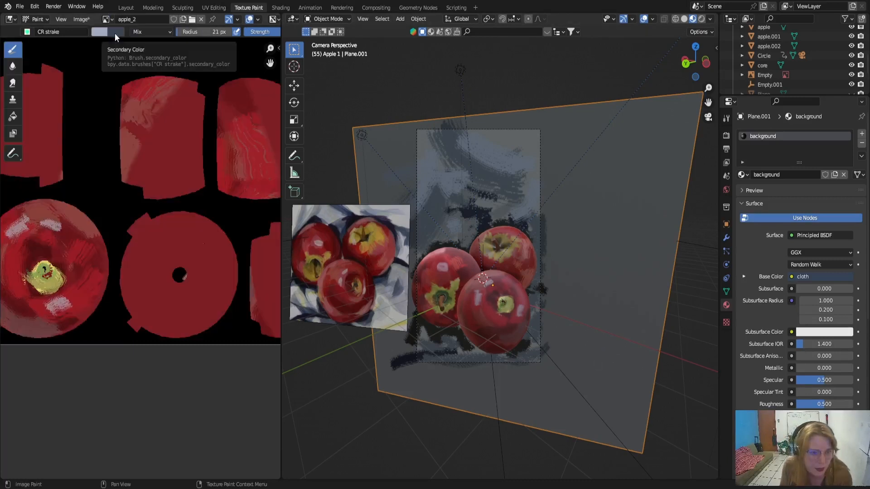
left_click(111, 19)
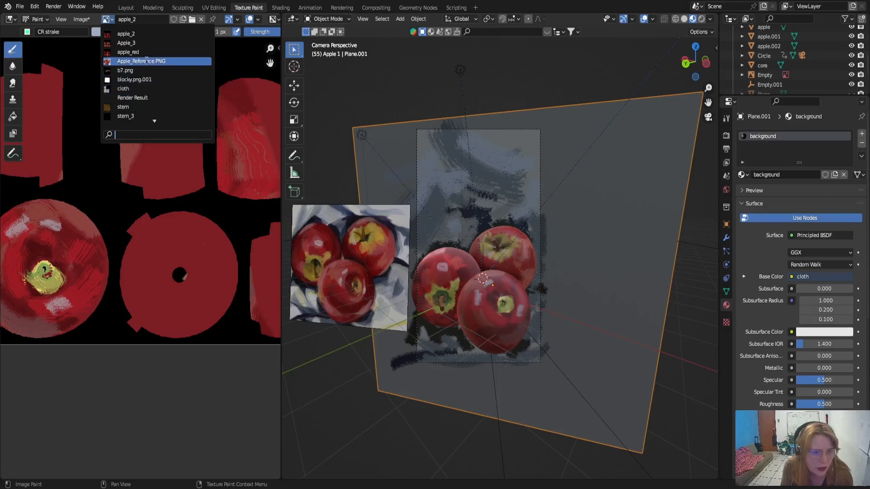
left_click(128, 52)
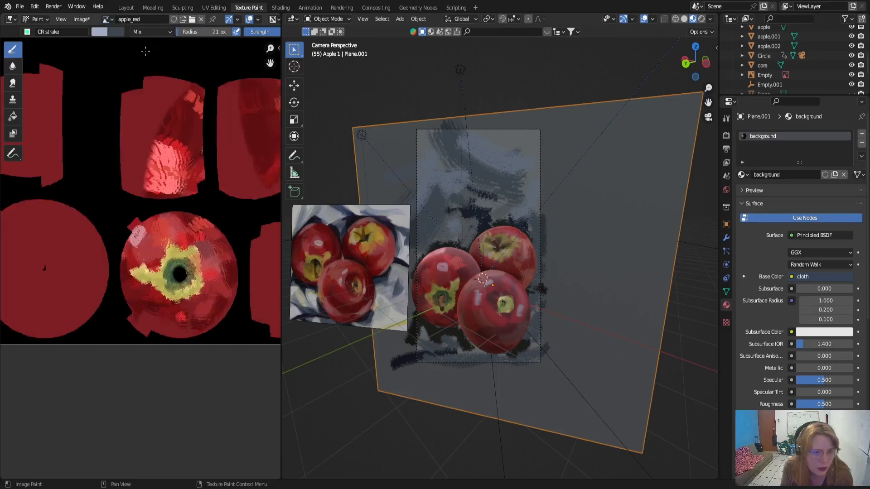
scroll(193, 162, "down", 5)
scroll(204, 198, "up", 3)
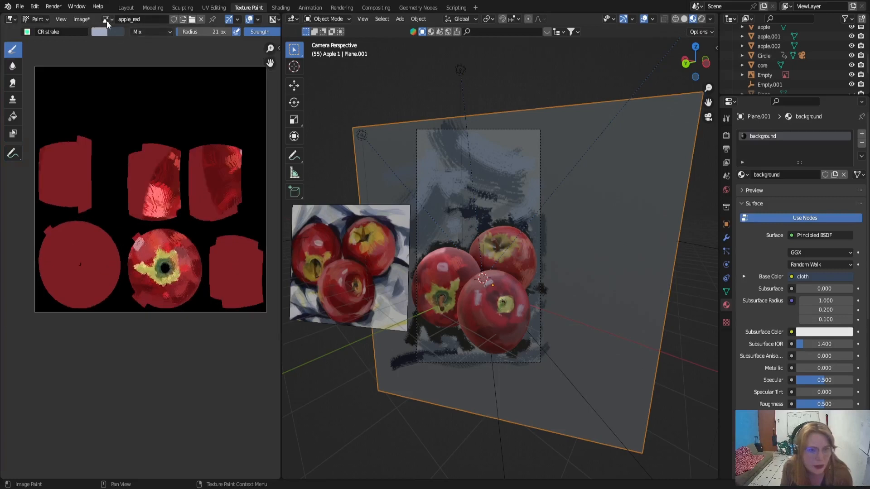
left_click(80, 19)
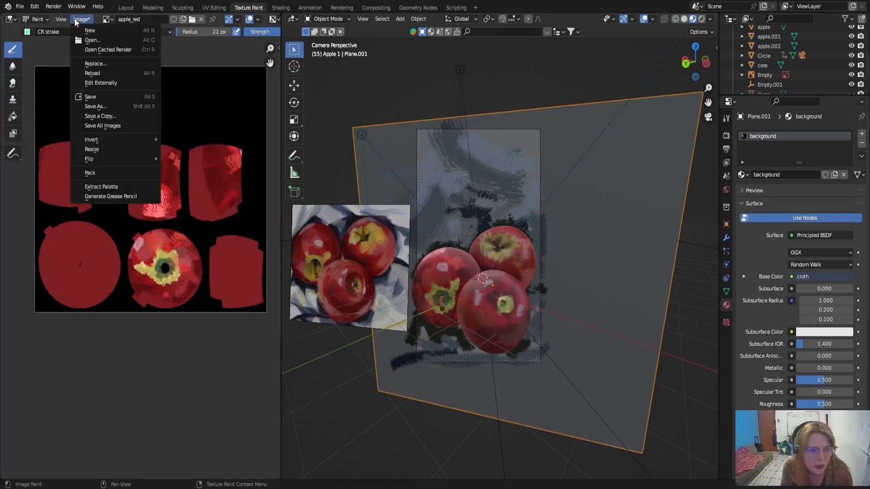
left_click(101, 96)
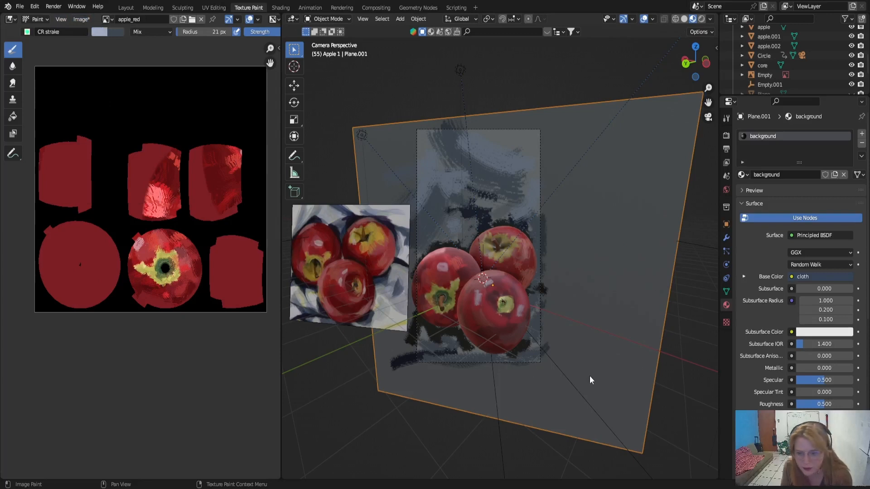